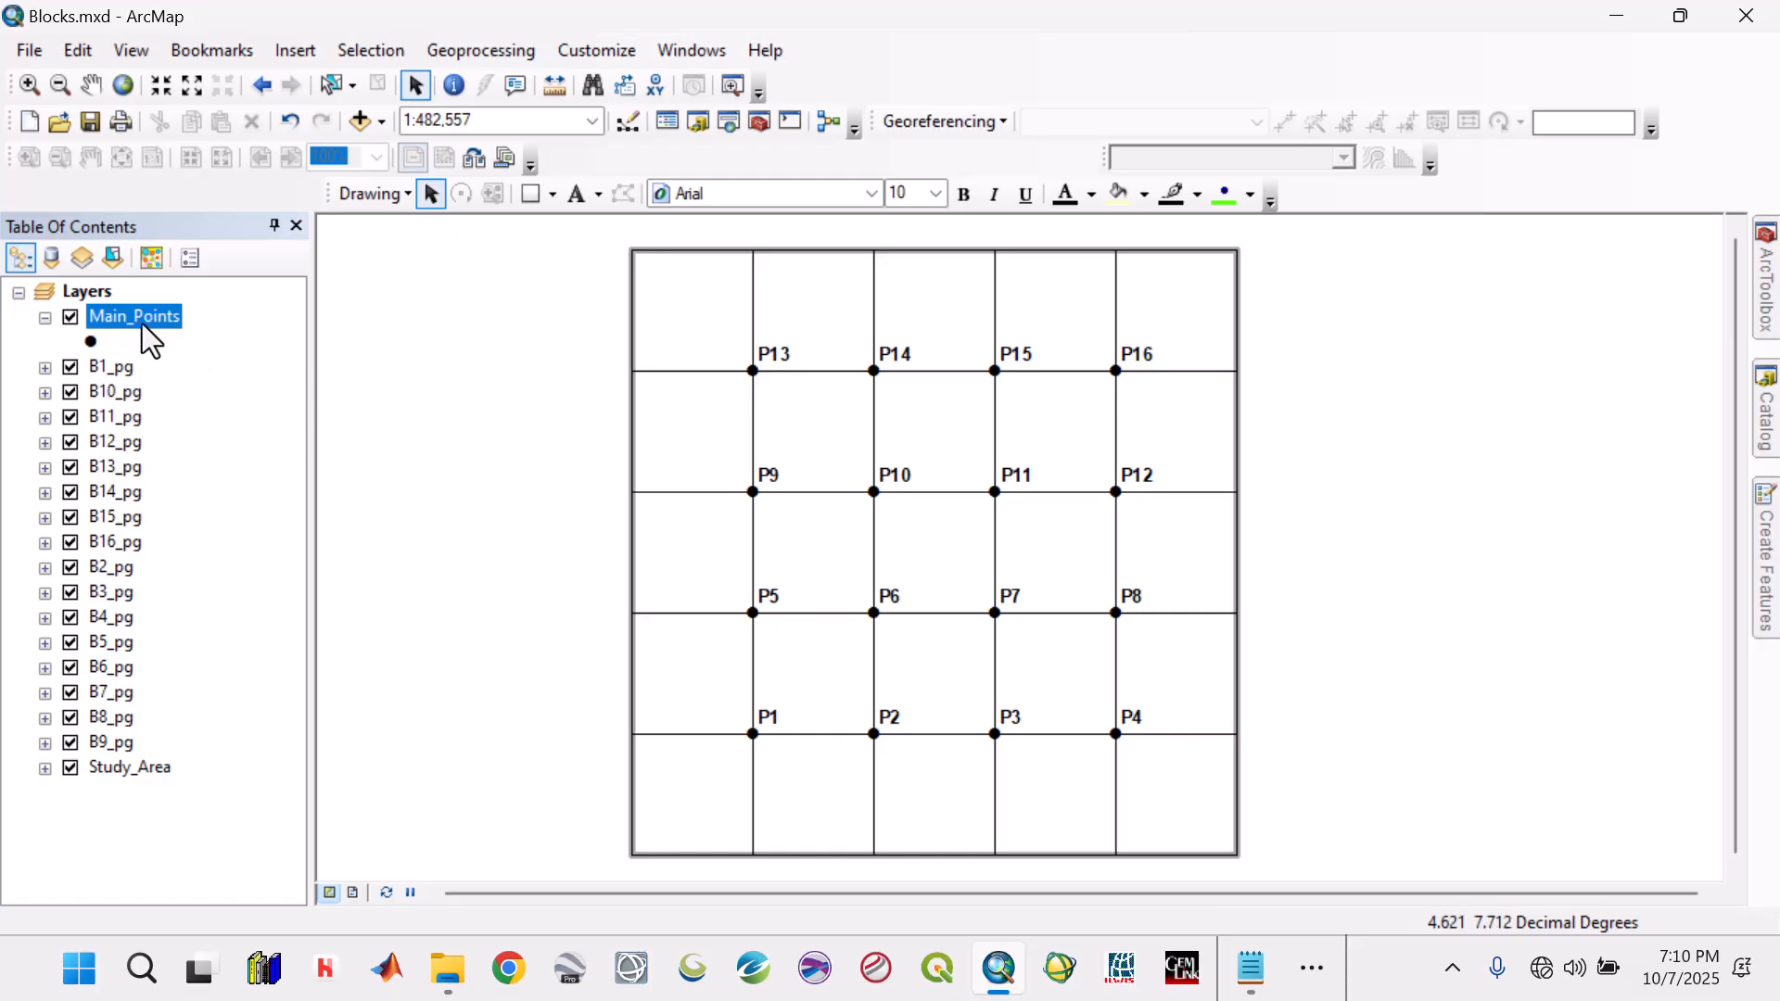
Open the attribute table of the Main_Points layer
right_click(131, 321)
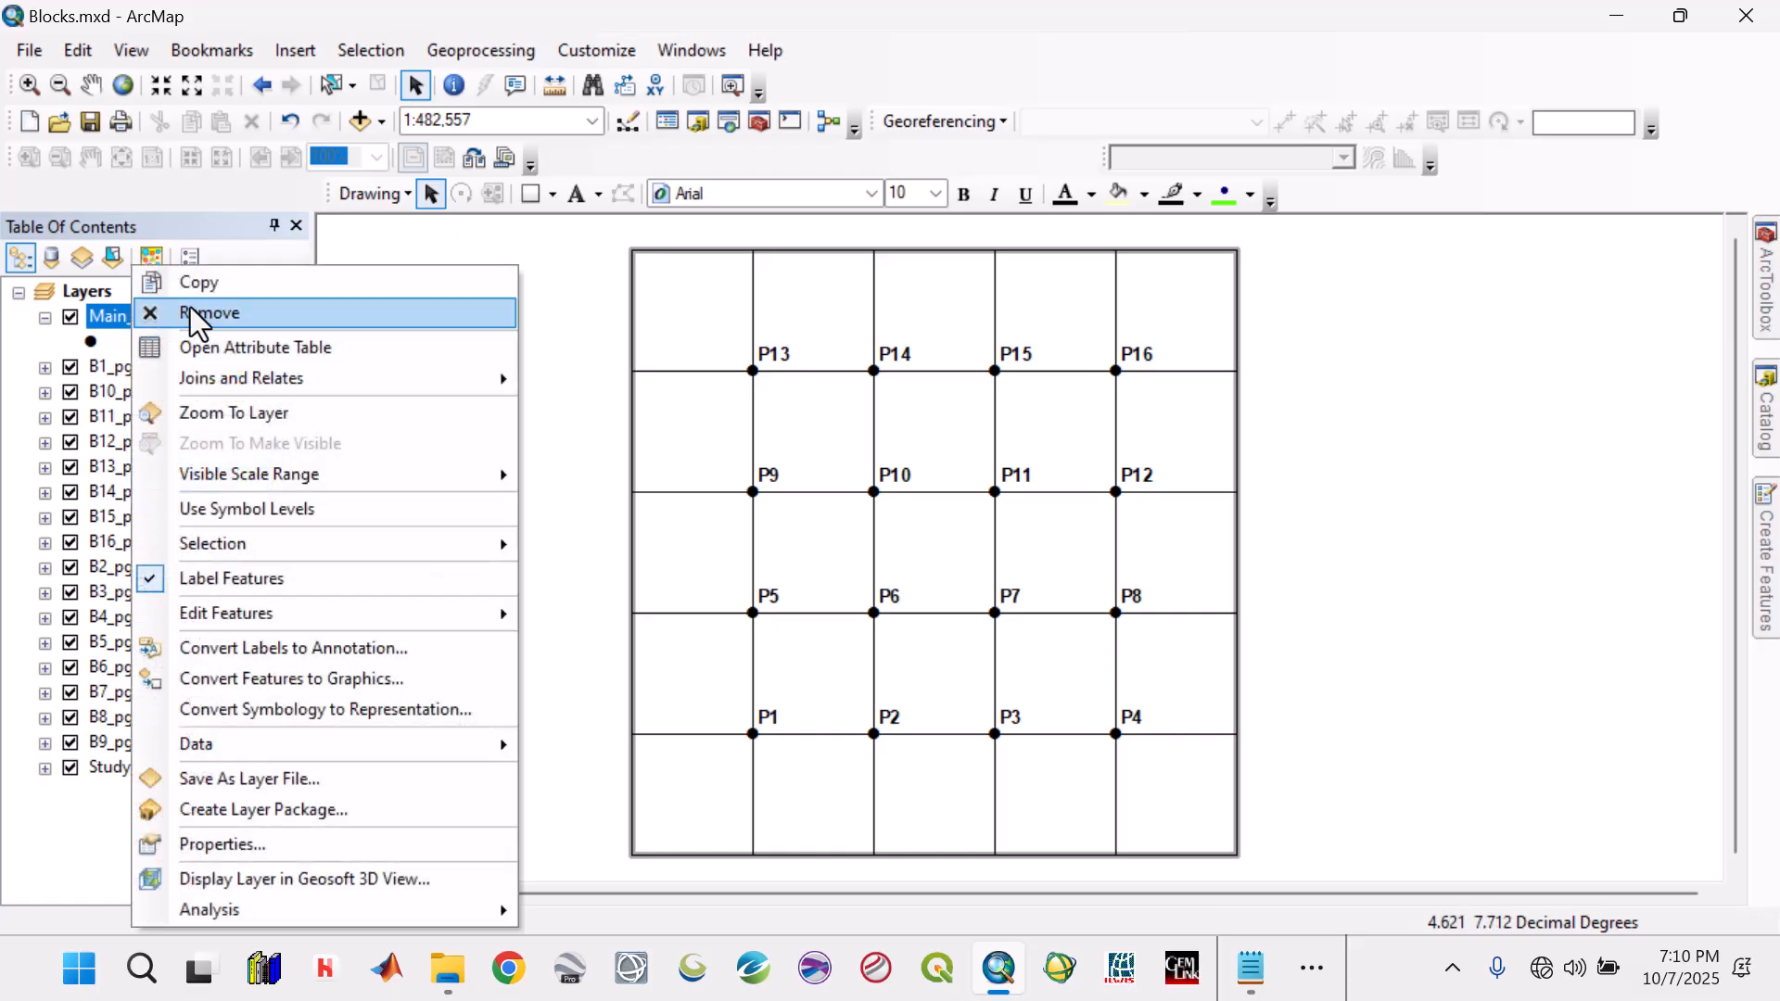
mouse_move(278, 377)
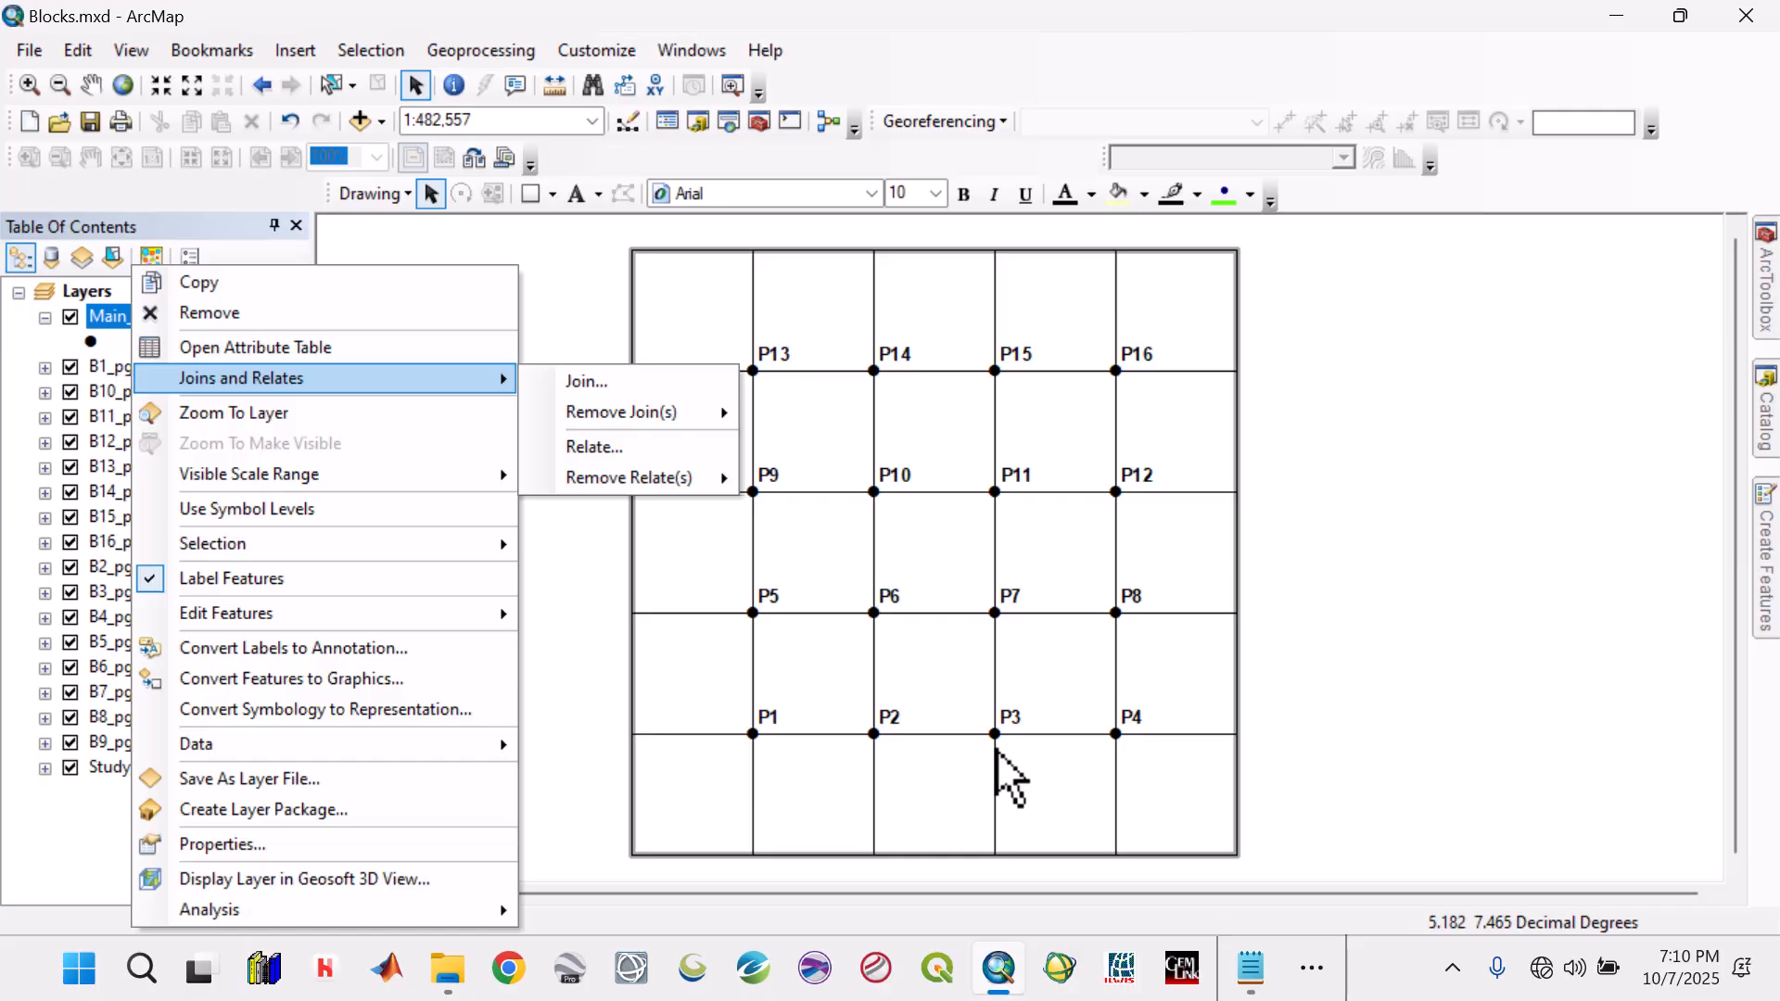
click(105, 311)
right_click(106, 311)
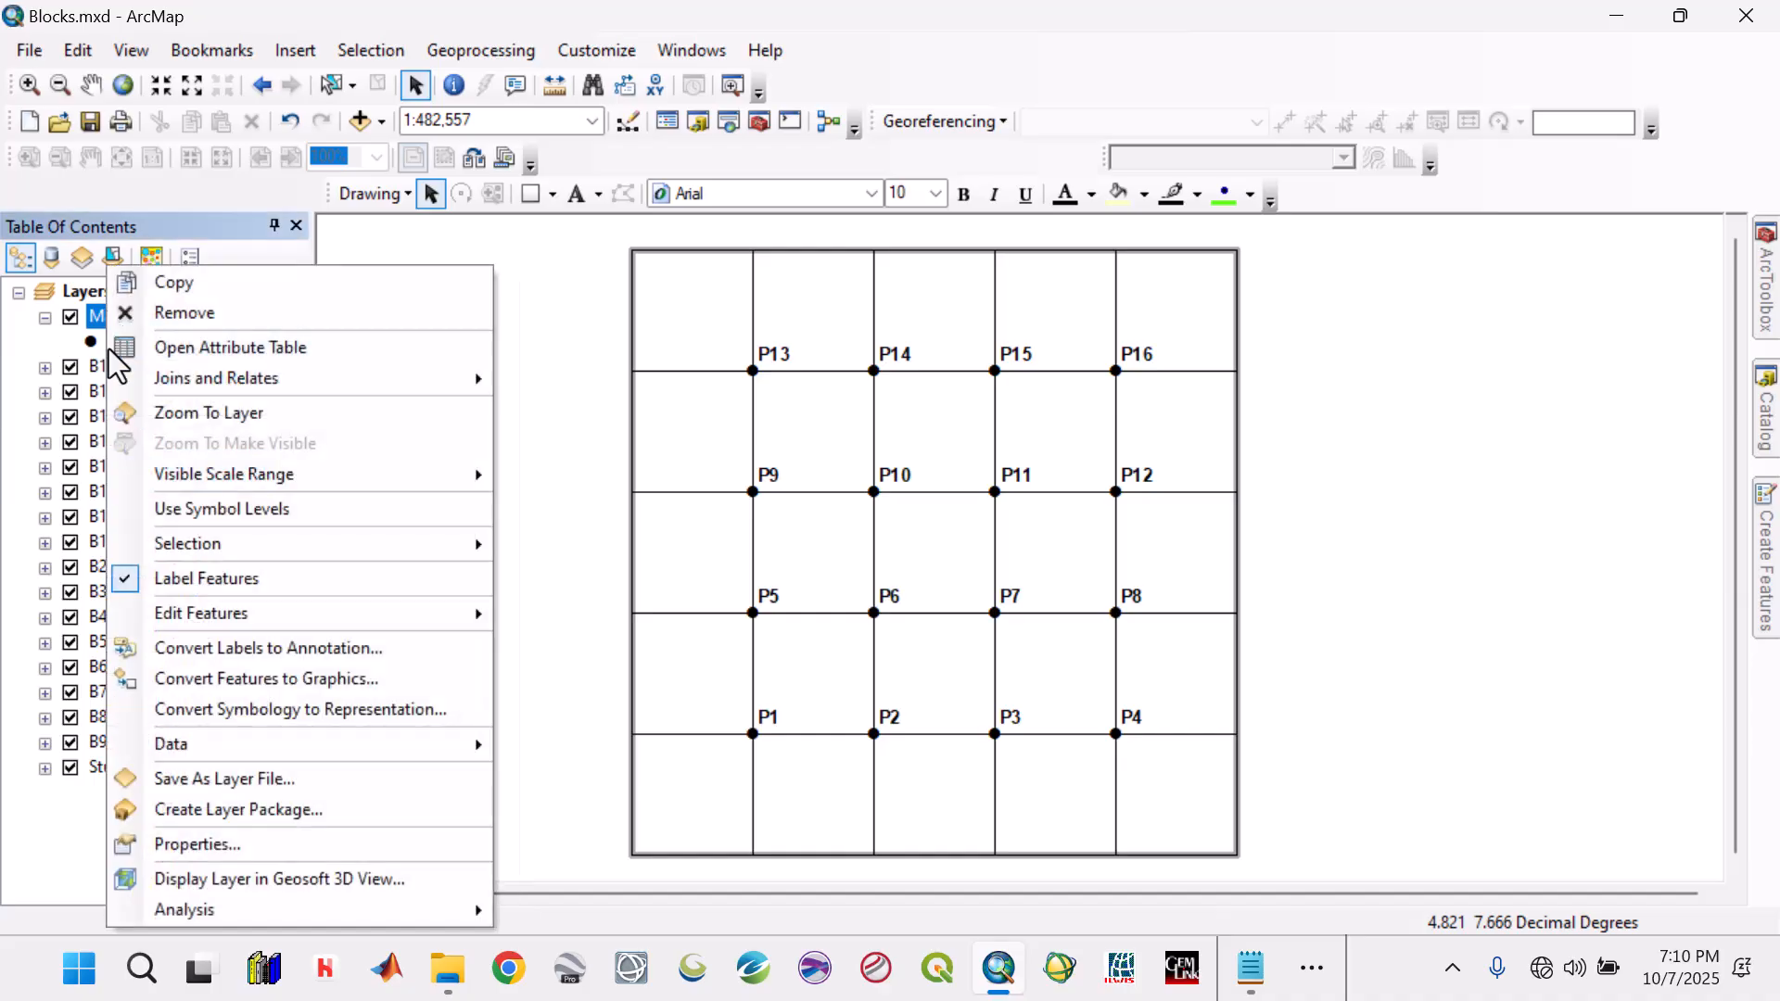
click(203, 358)
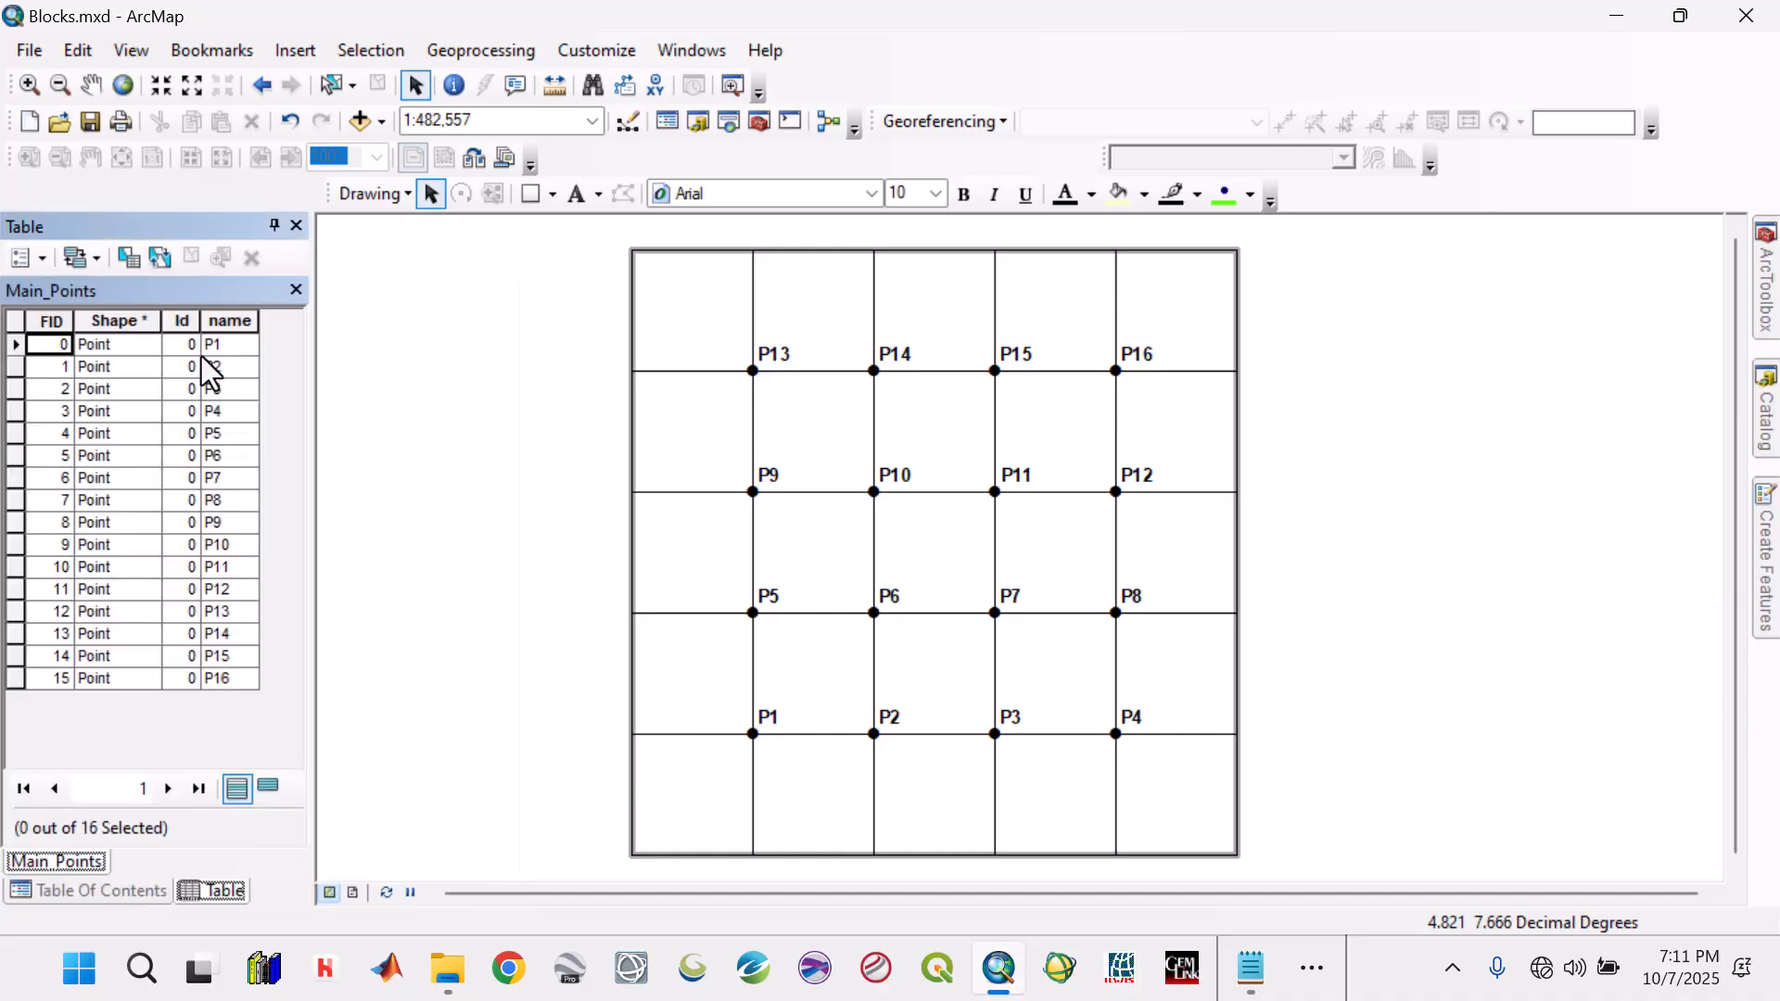
Add a field named Long with the Double type to the Main_Points table
click(23, 258)
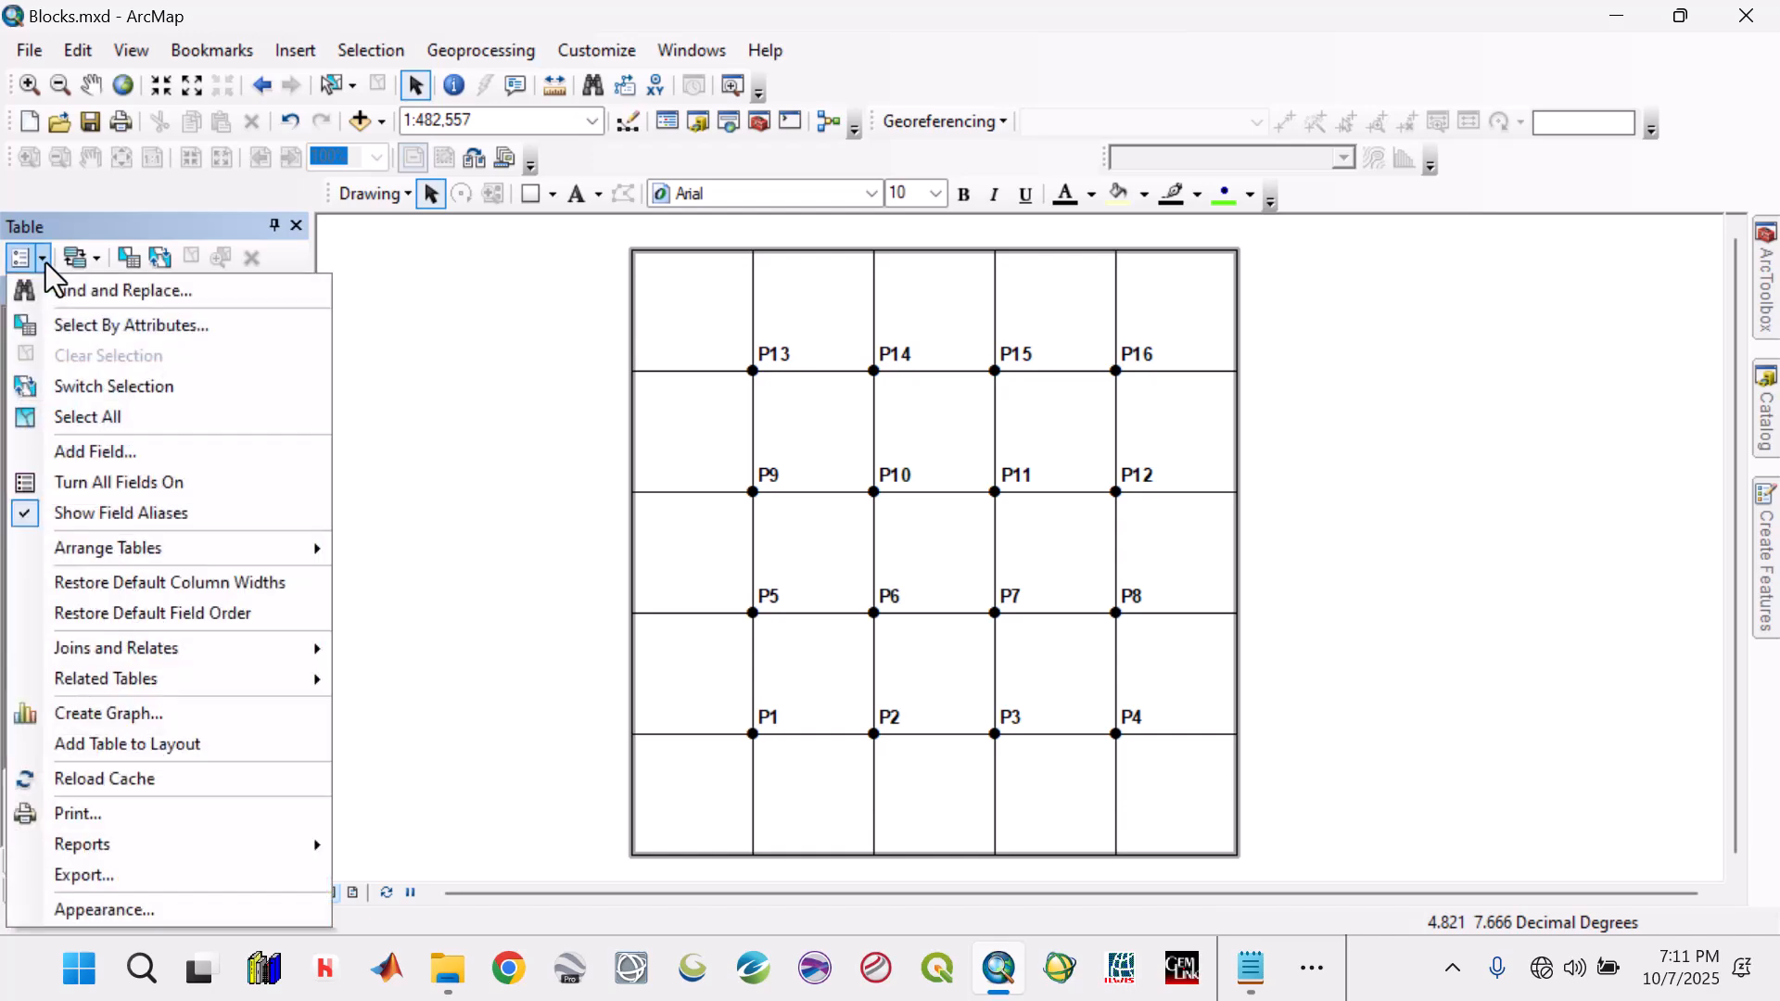
click(92, 454)
text(L)
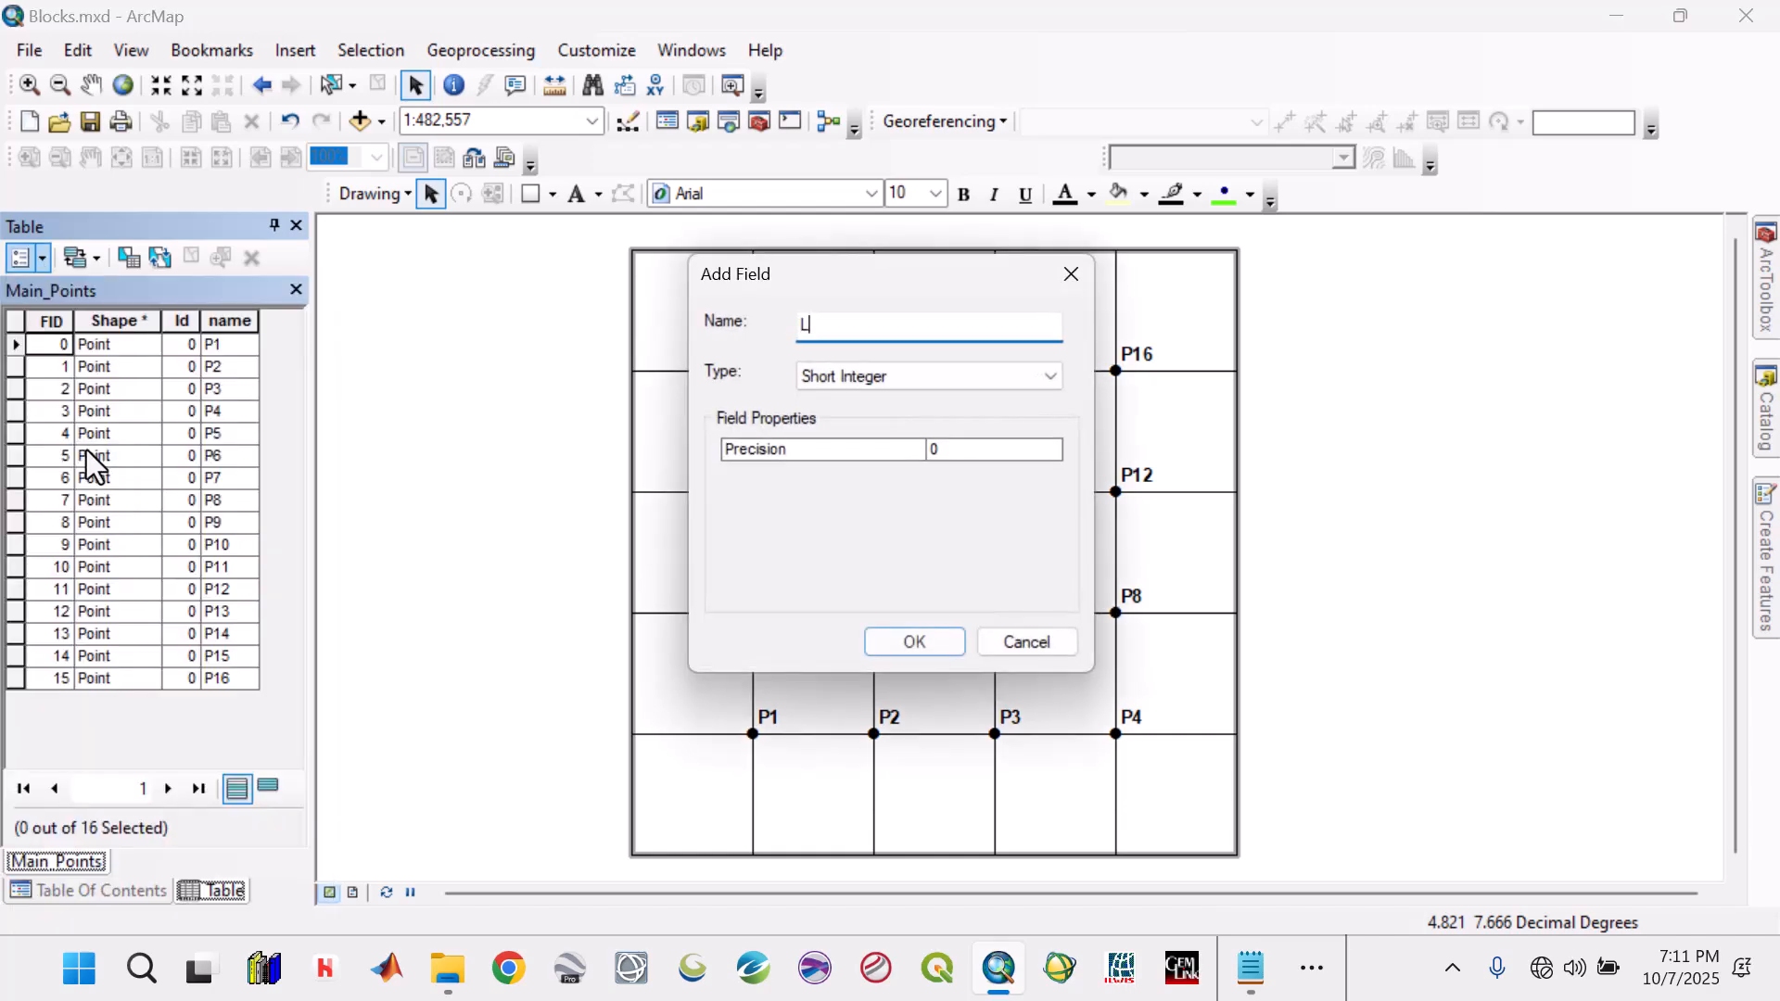
text(ong)
click(811, 378)
click(825, 456)
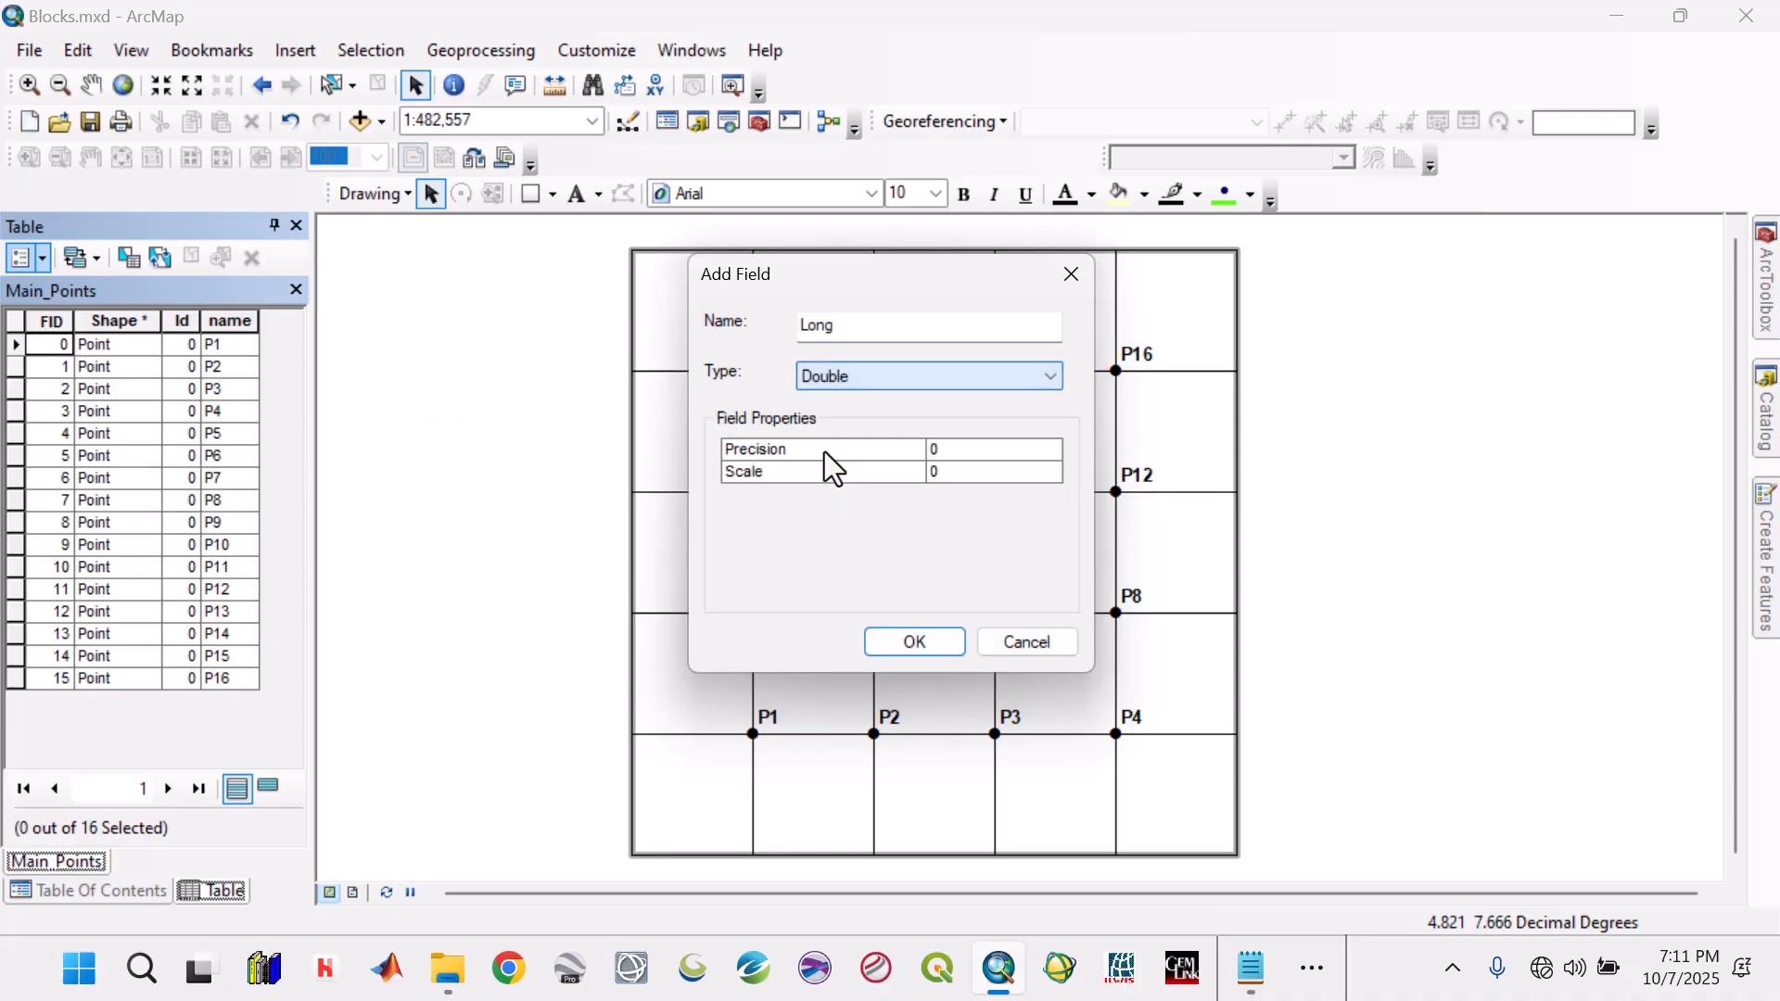
click(882, 639)
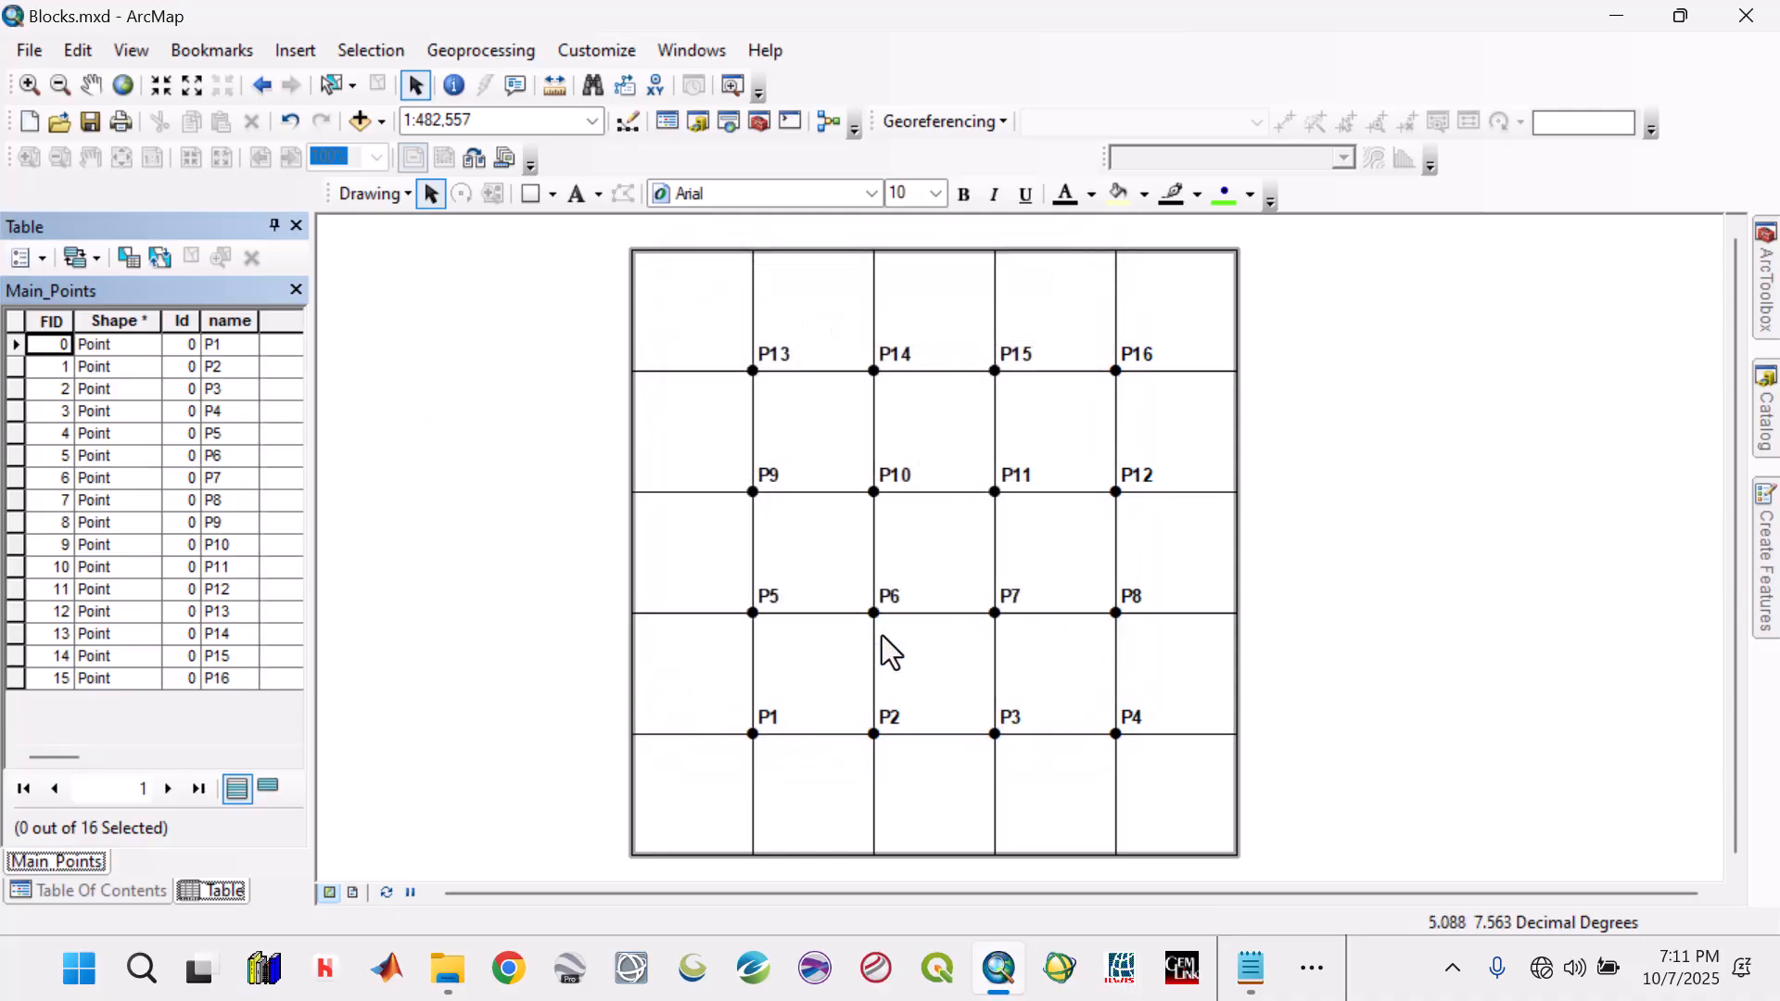
Add a field named Lat with the Double type to the Main_Points table
click(291, 758)
click(291, 759)
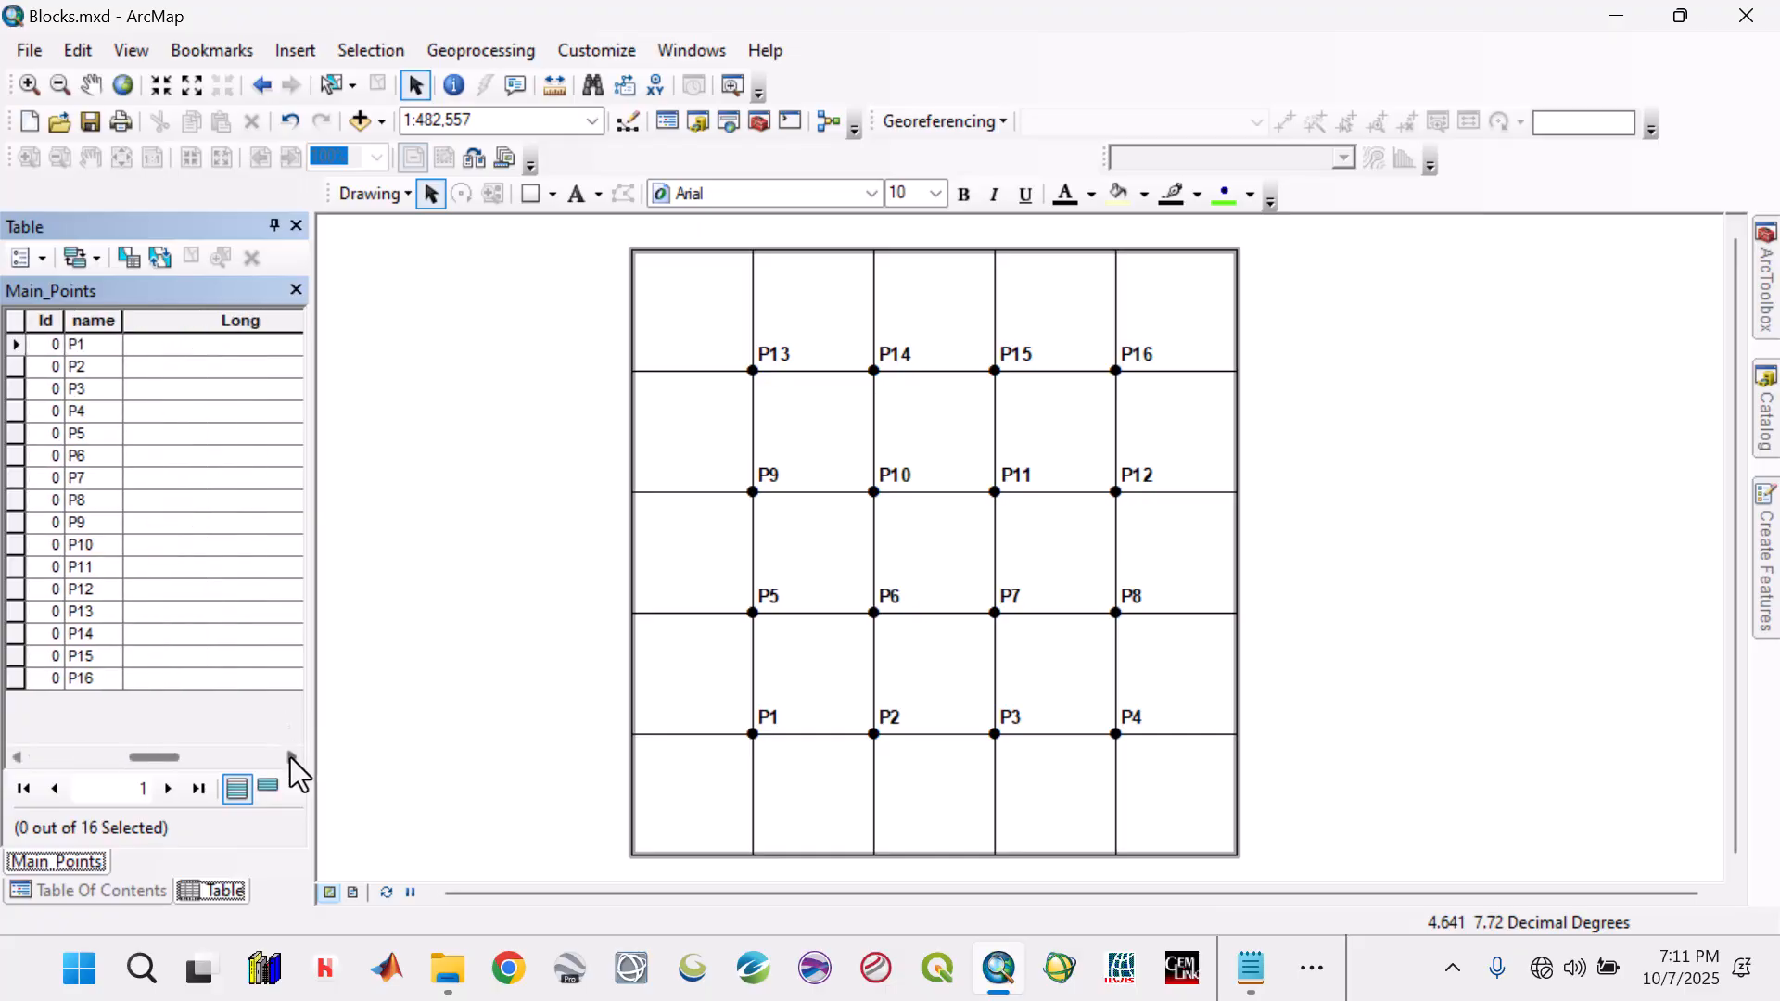
click(37, 259)
click(104, 452)
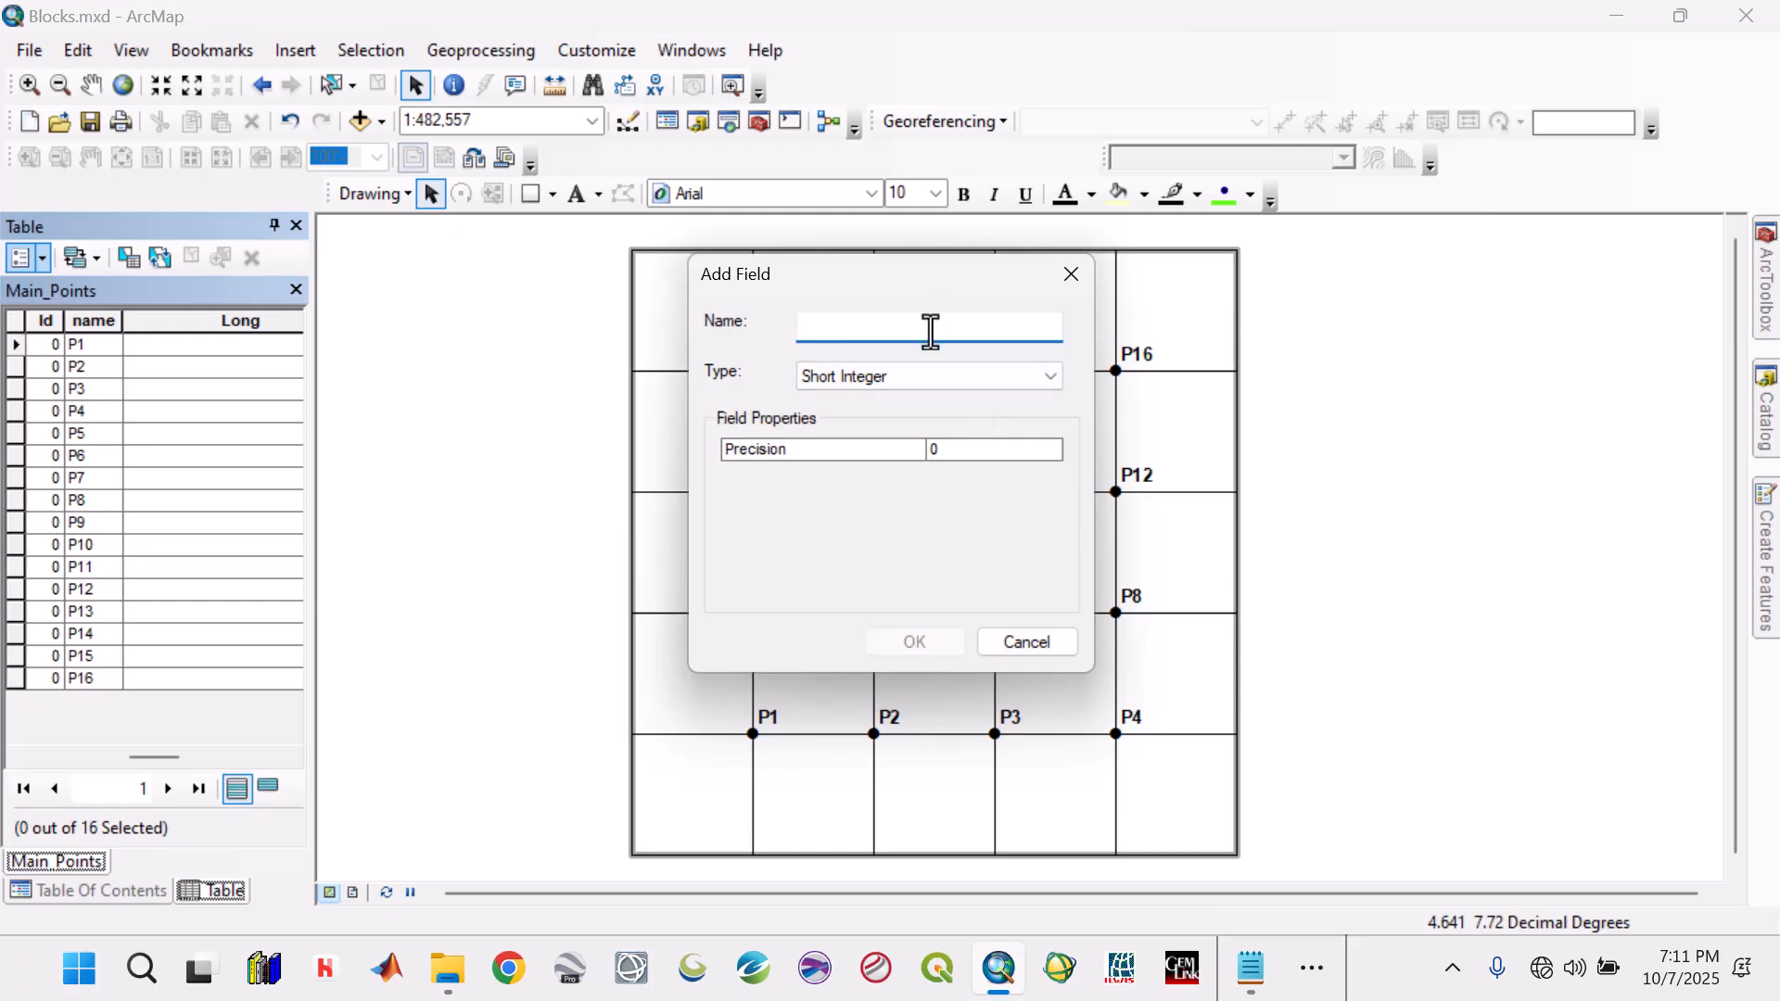
text(Lat)
click(918, 375)
click(848, 459)
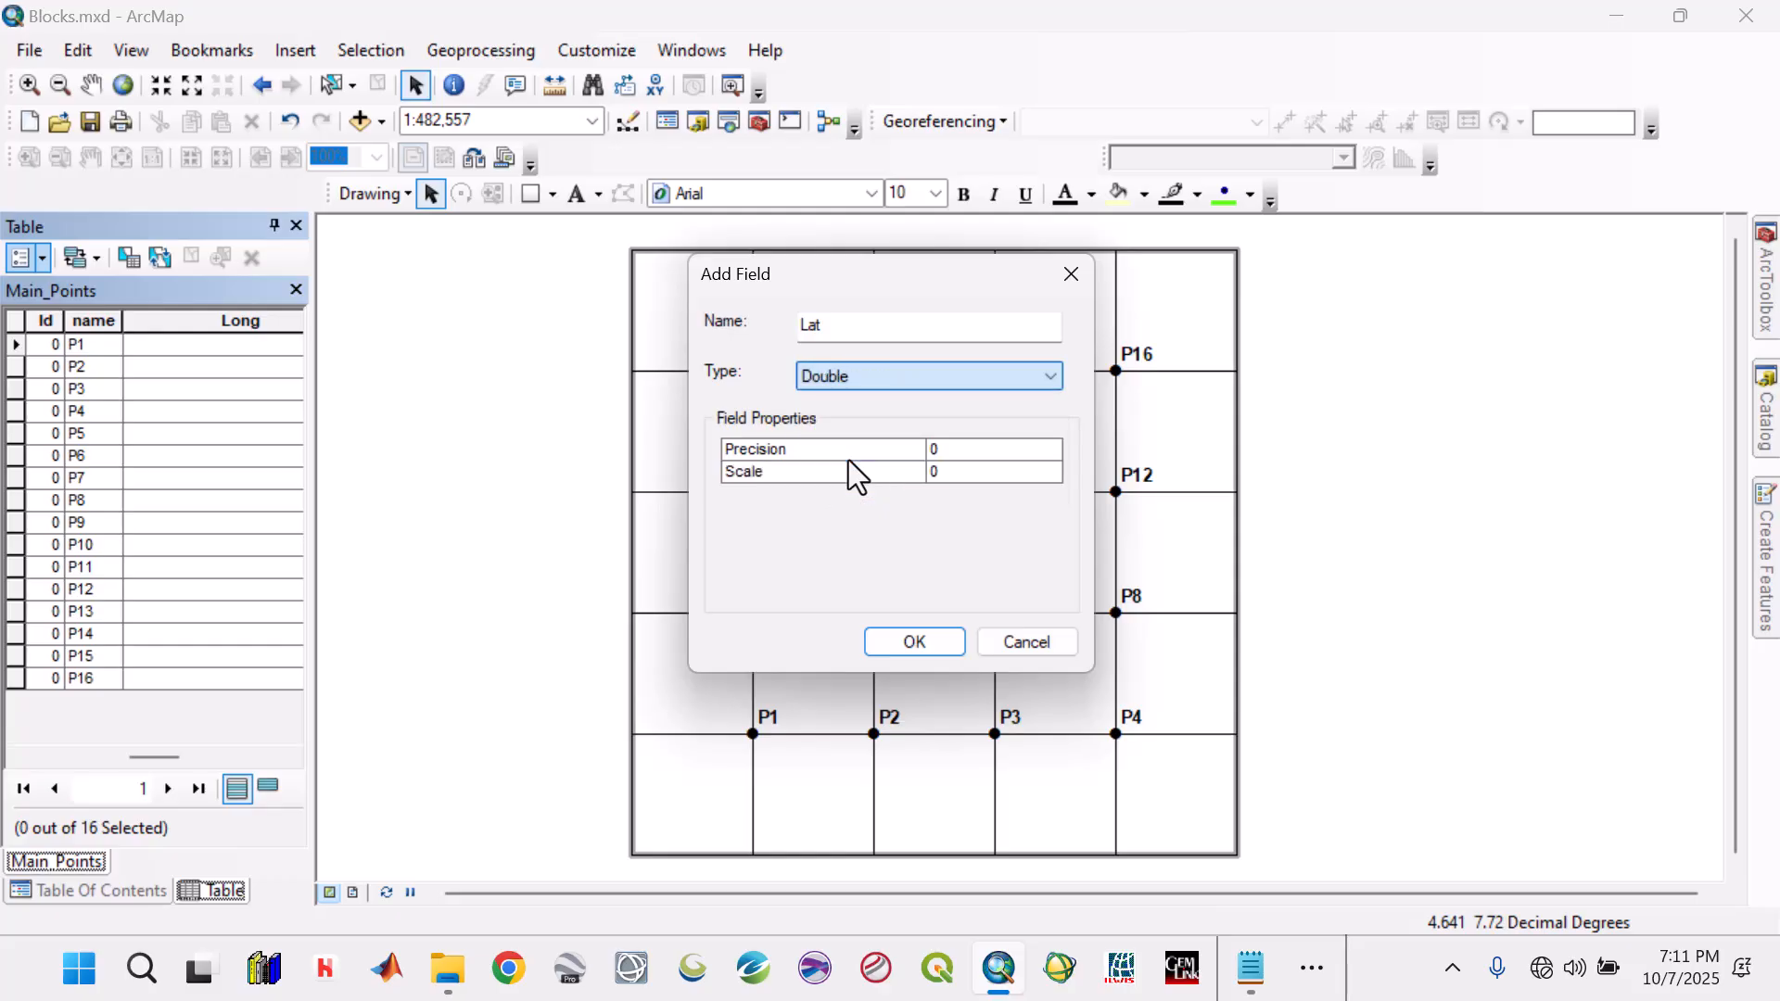
click(893, 648)
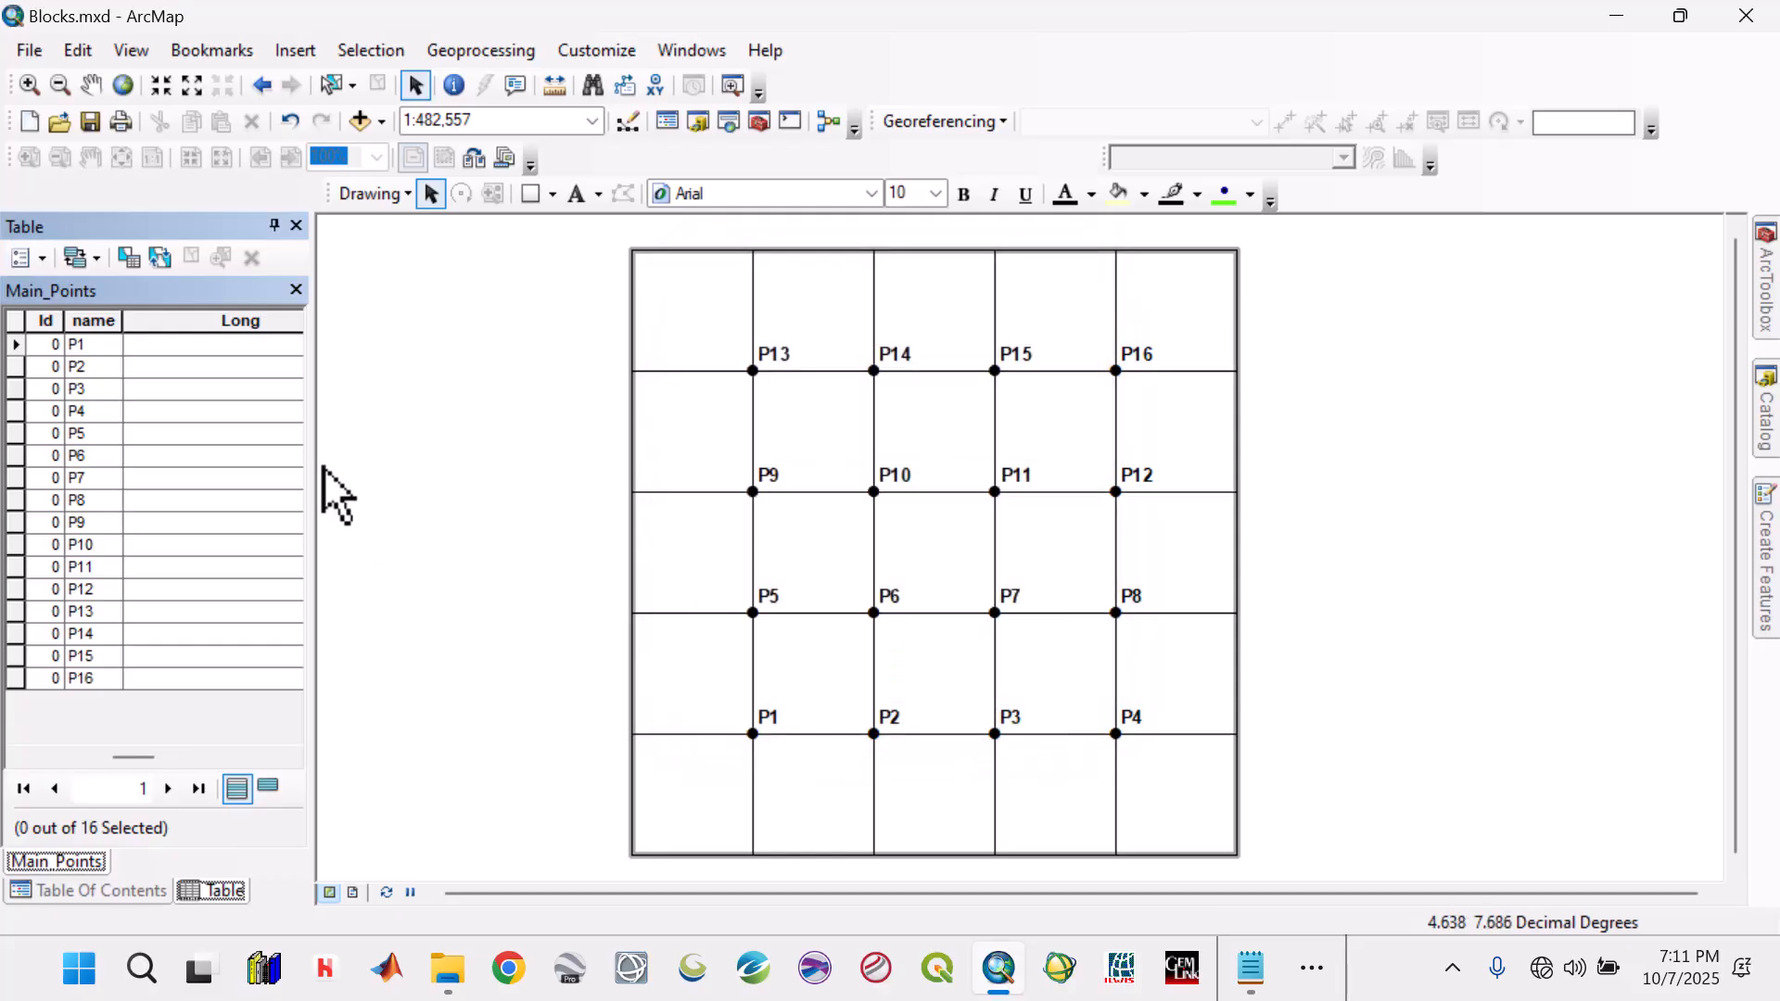
Widen the attribute table pane and narrow the Long and Lat columns so both fit in view
drag(314, 352, 494, 346)
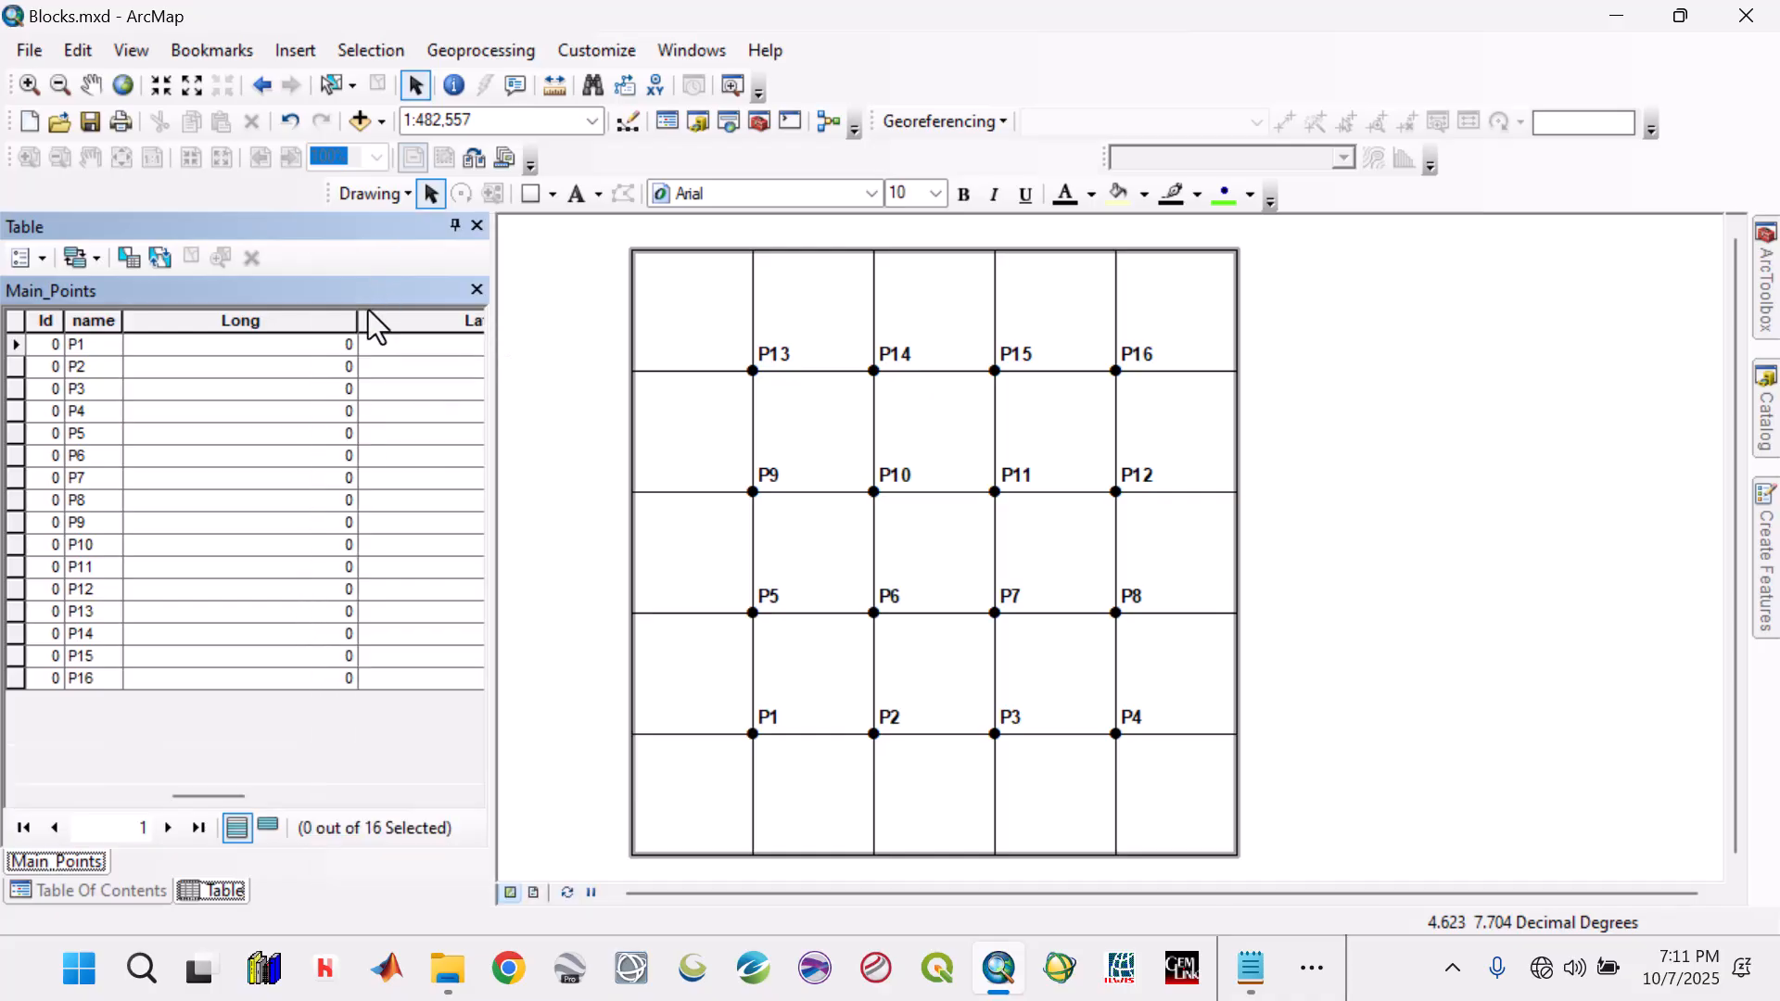
drag(354, 319, 252, 320)
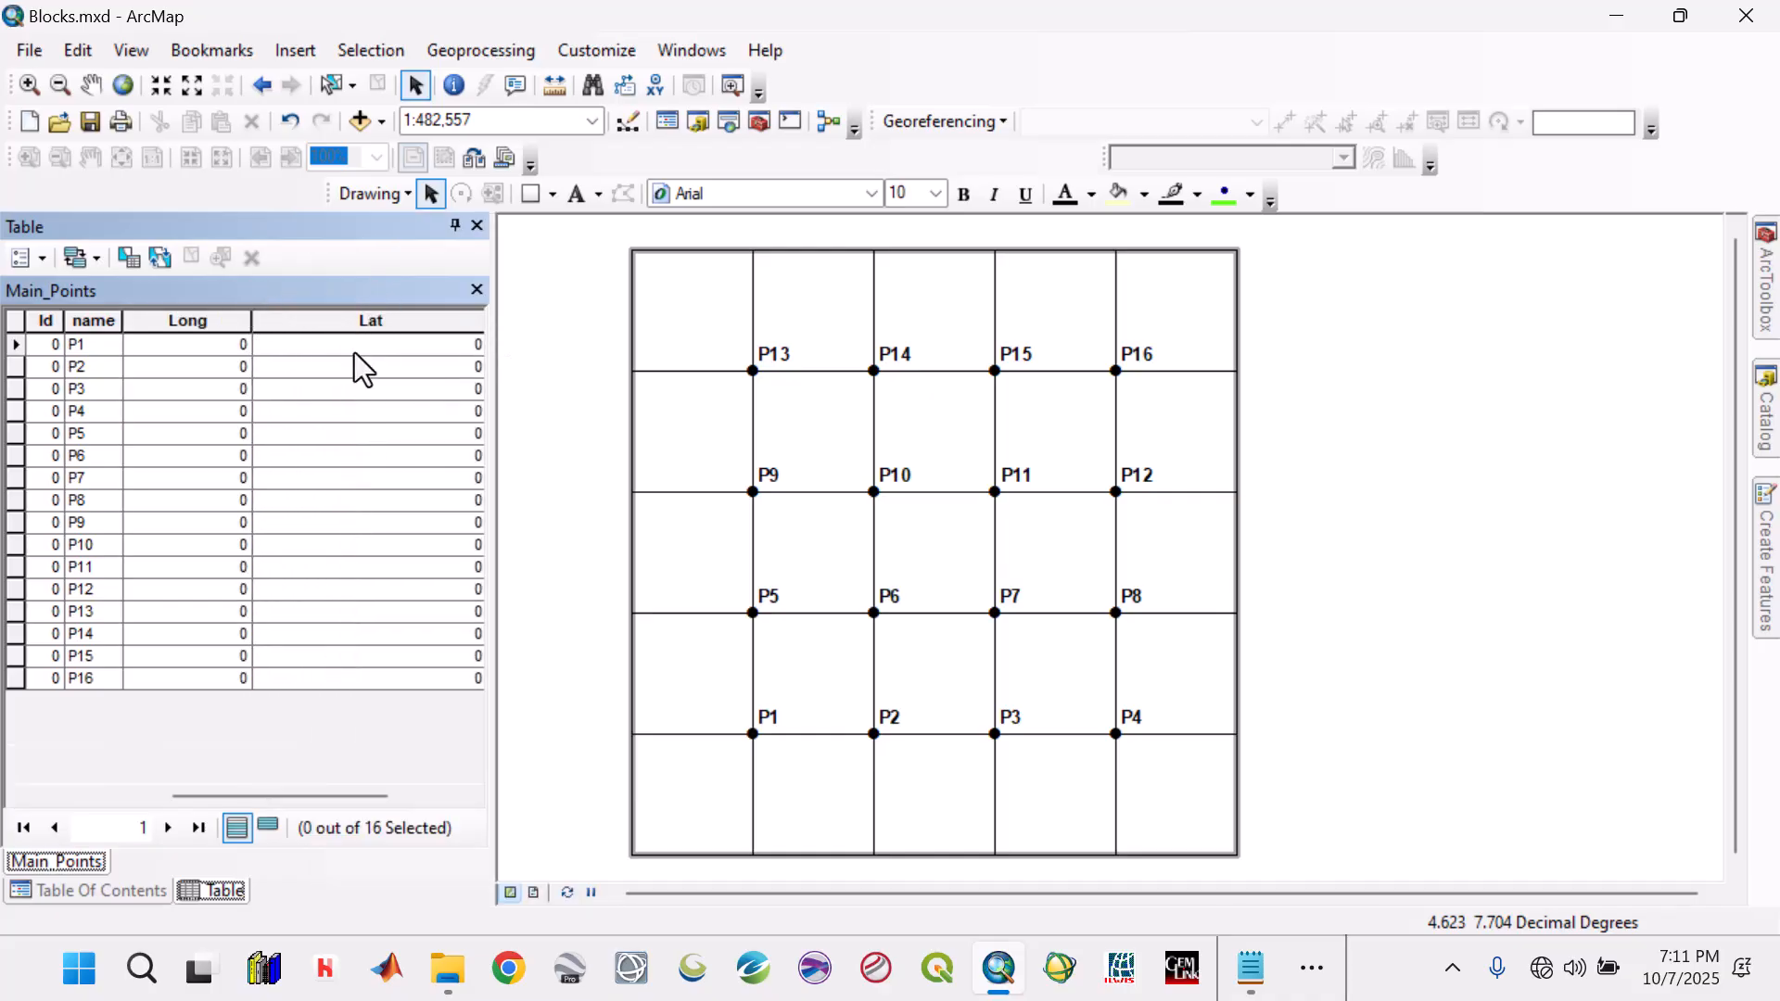
click(473, 795)
drag(446, 320, 350, 317)
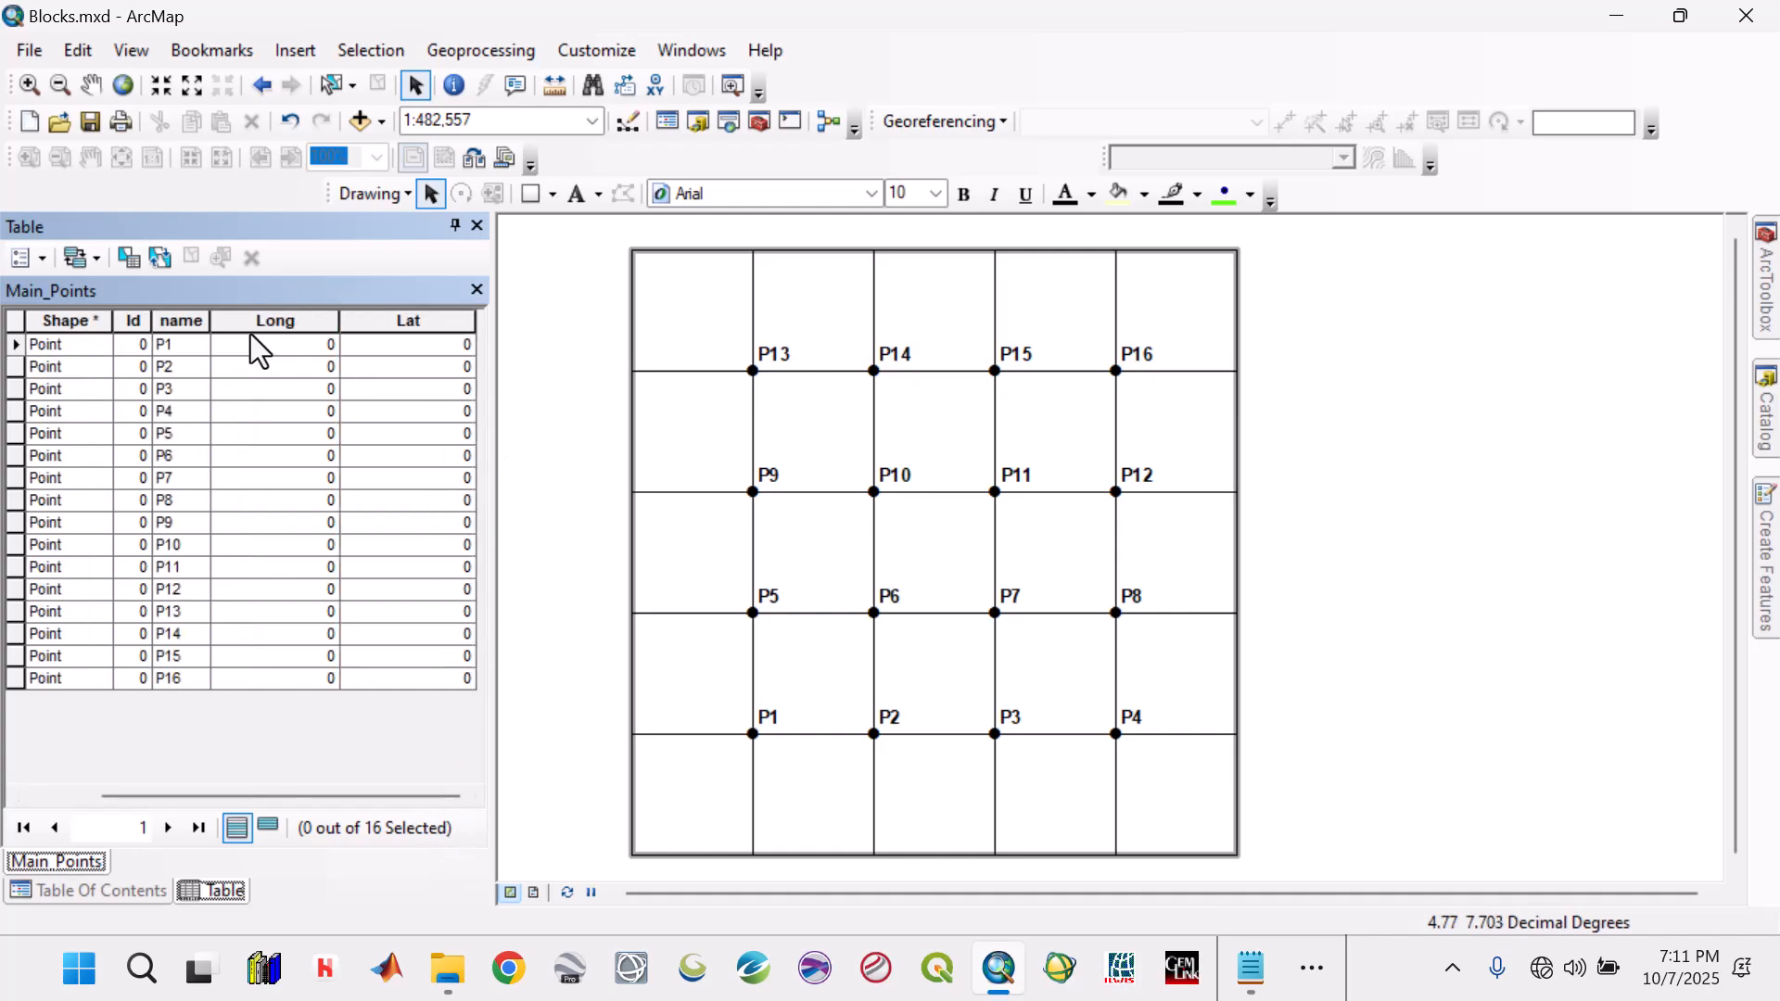
Calculate the geometry of the Long field as the X Coordinate of Point in decimal degrees
click(244, 322)
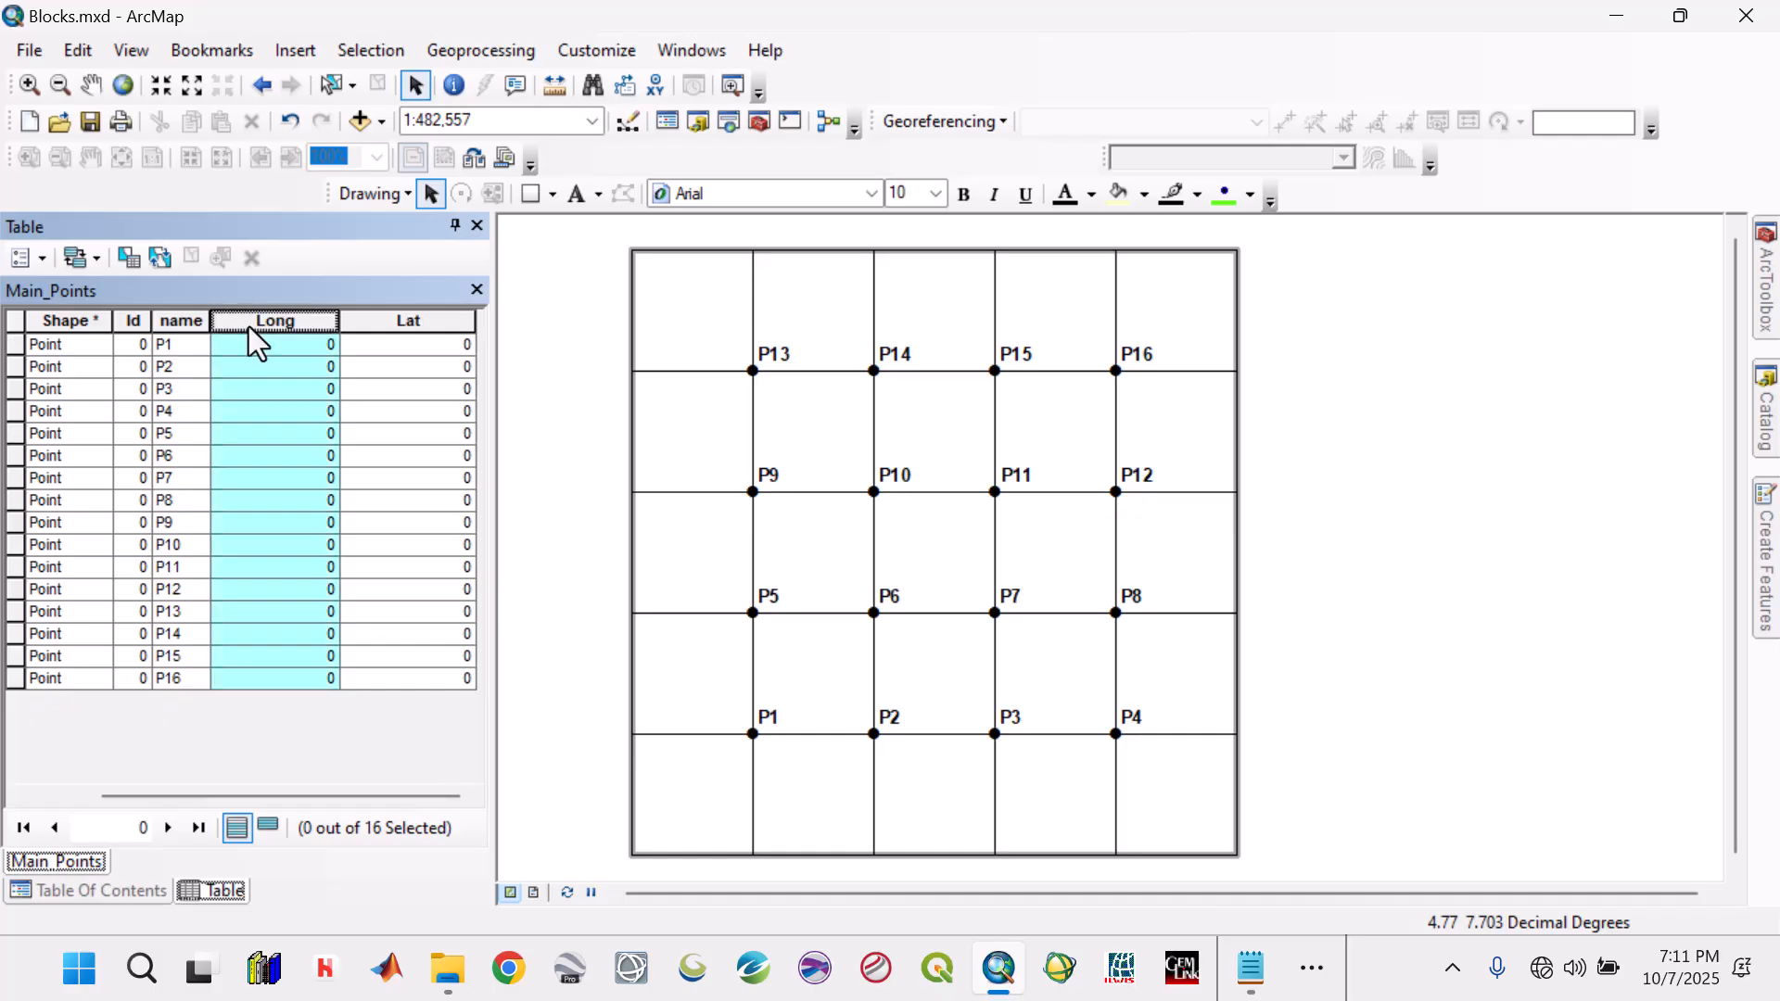
right_click(249, 326)
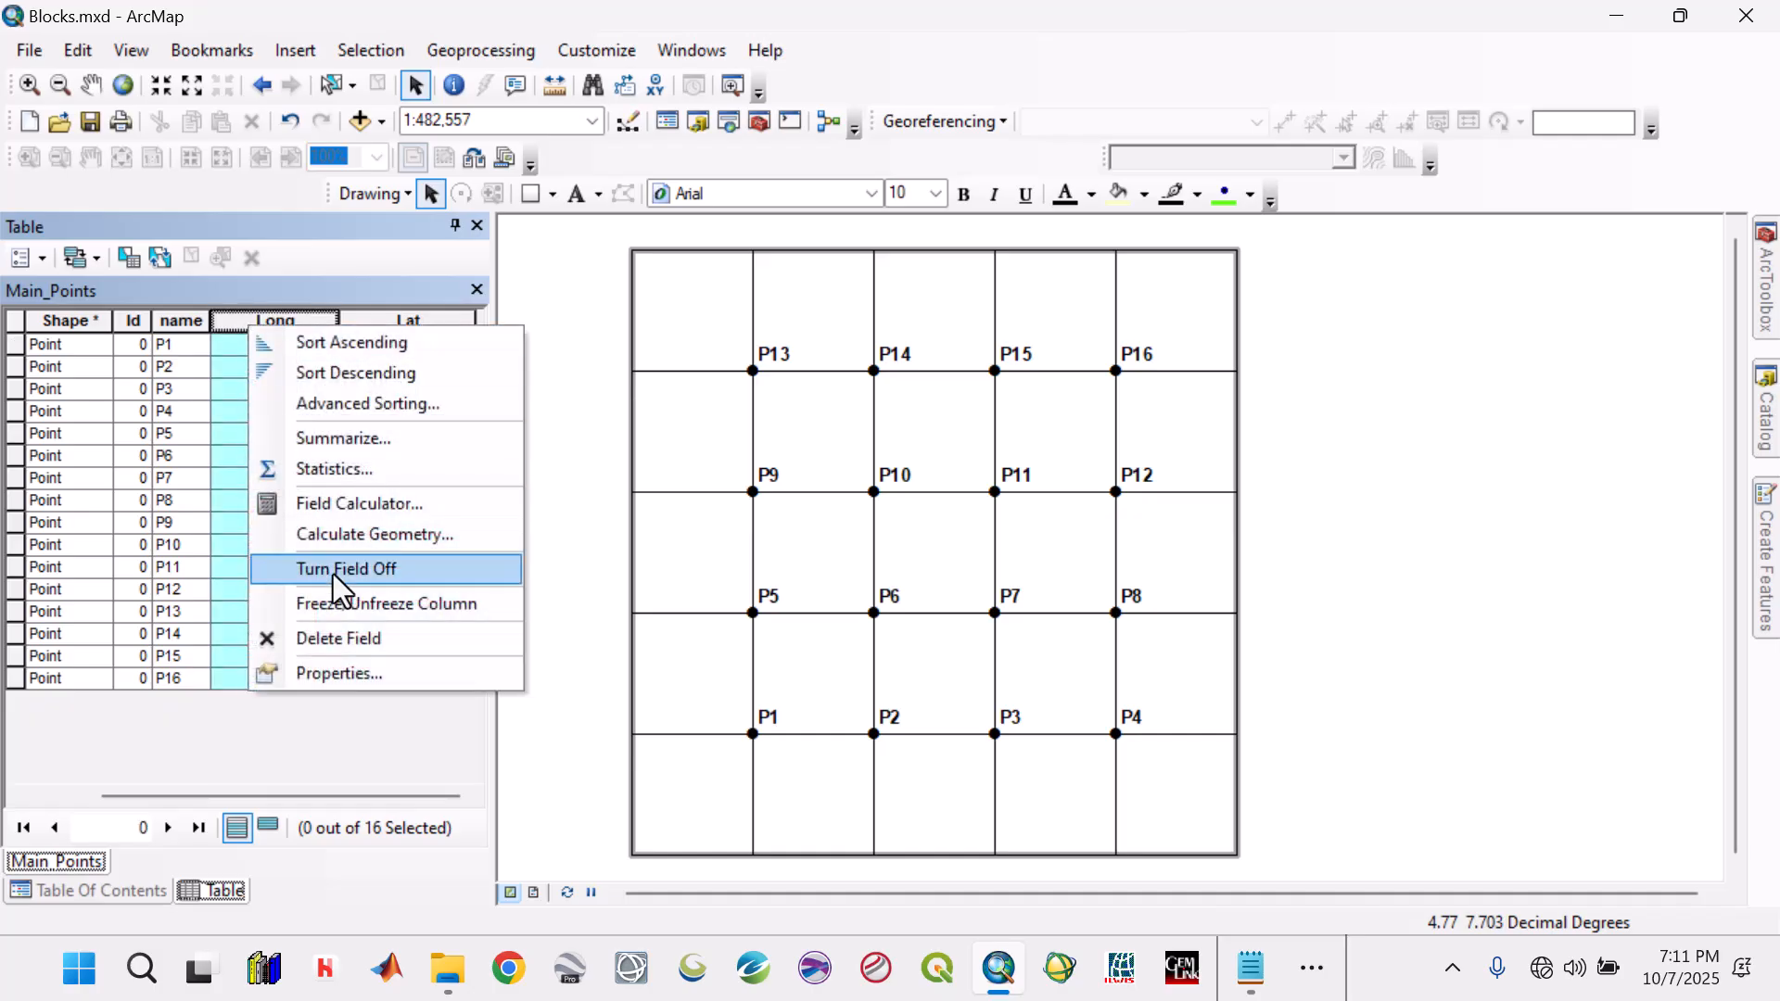
click(332, 534)
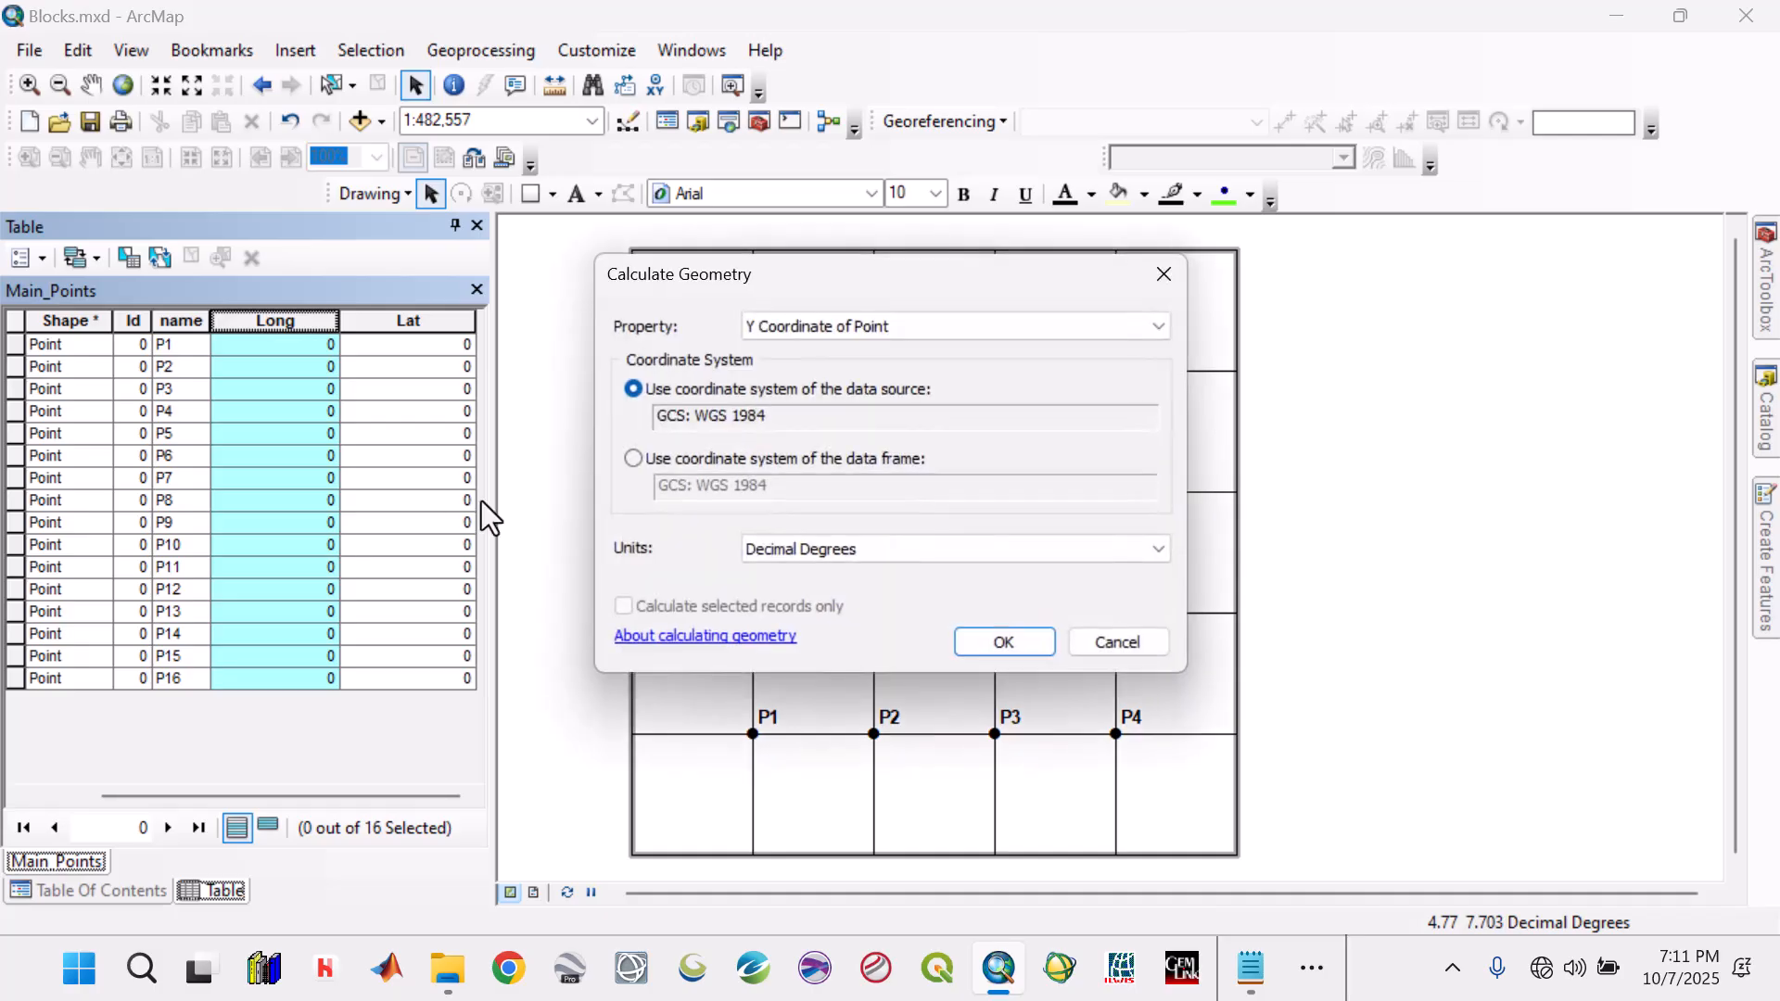
click(801, 324)
click(804, 358)
click(998, 643)
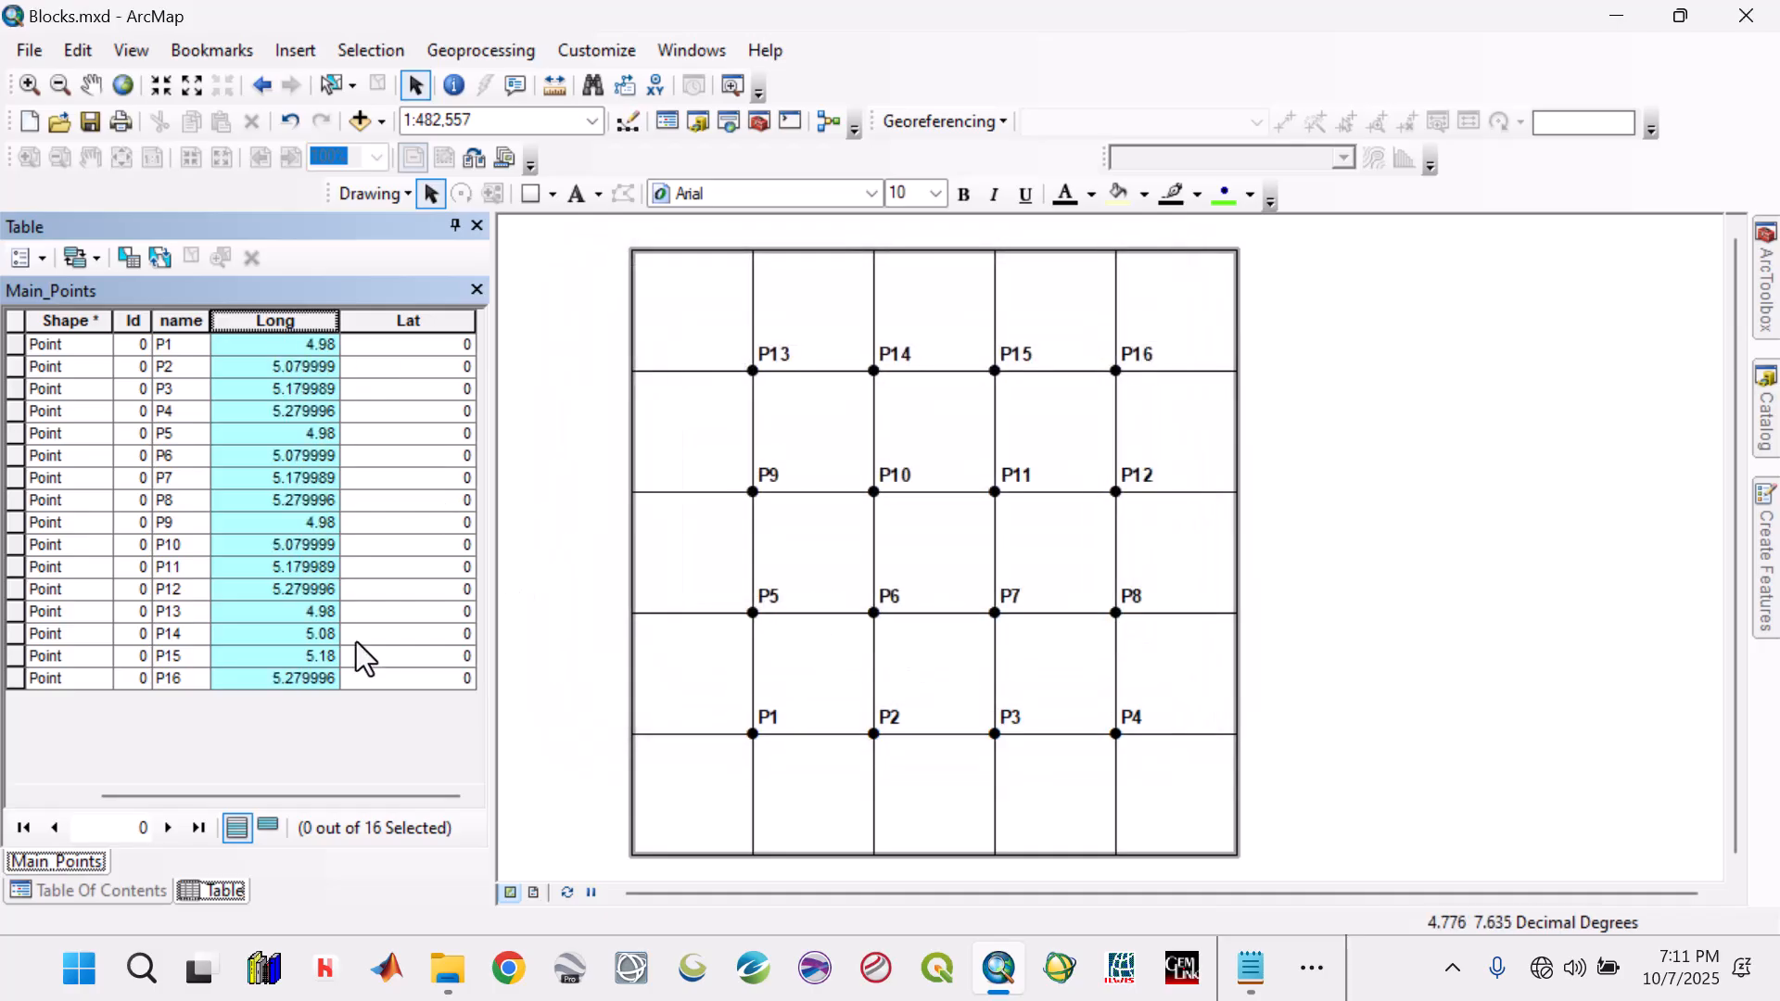
Calculate the geometry of the Lat field as the Y Coordinate of Point in decimal degrees
click(402, 317)
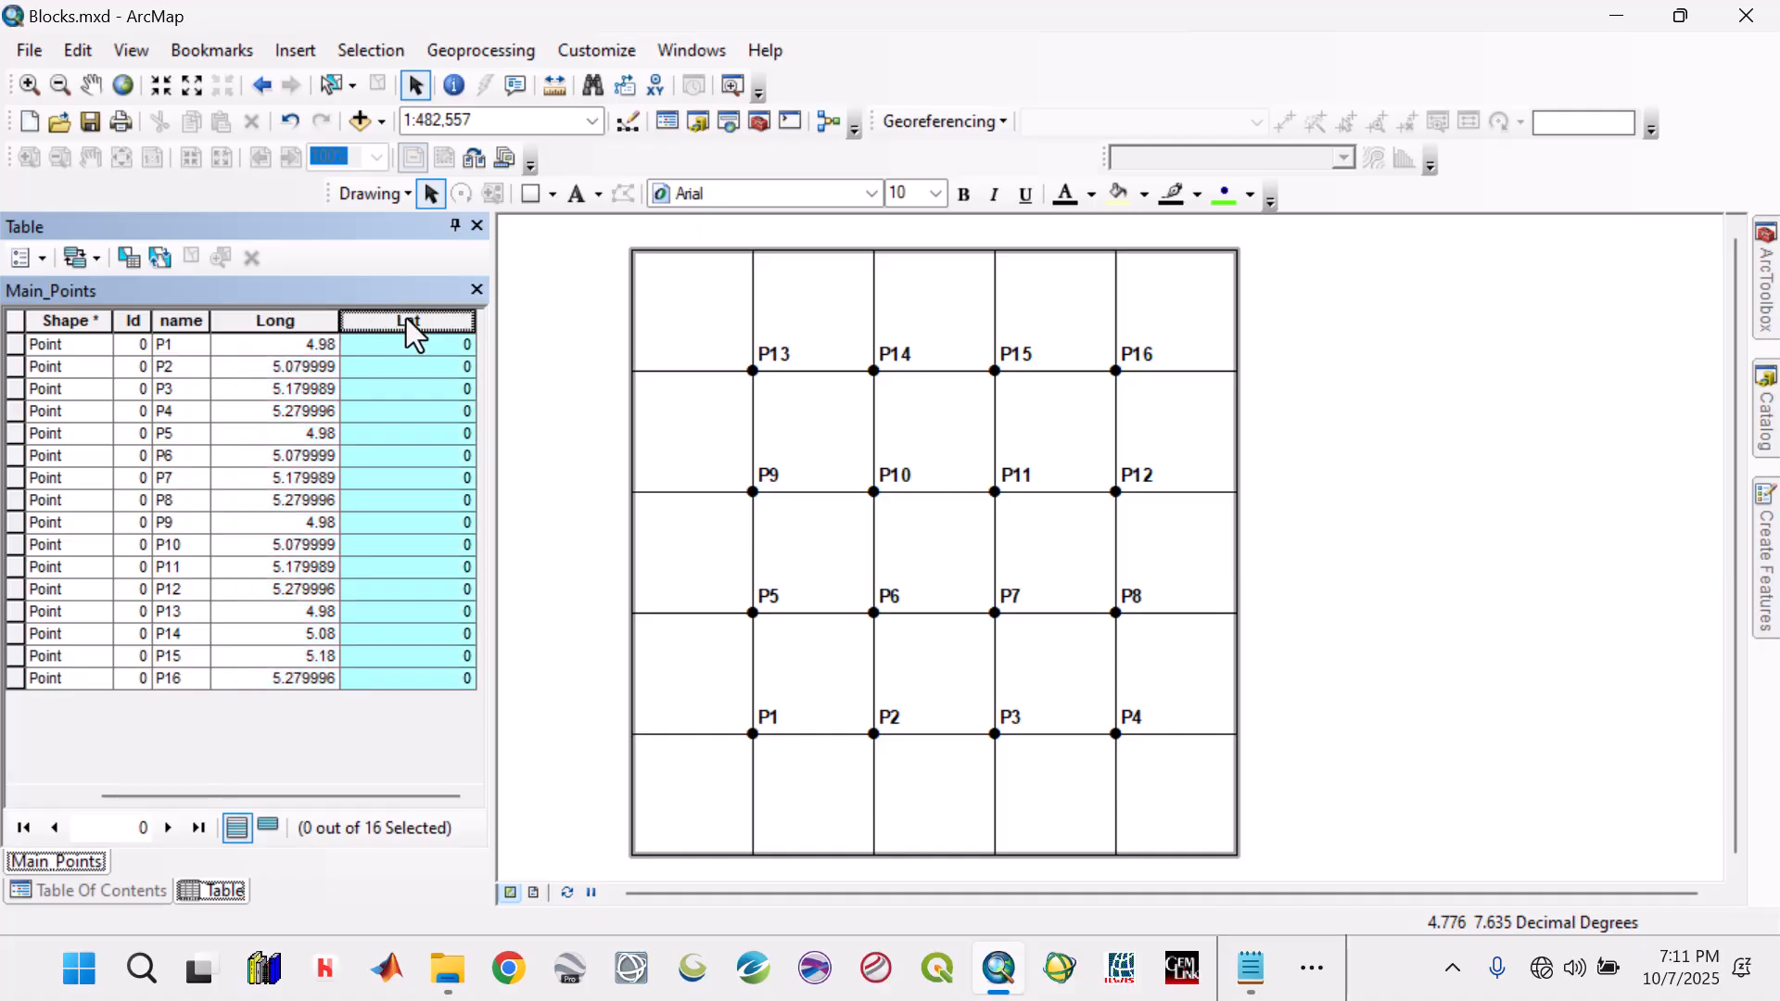
right_click(406, 319)
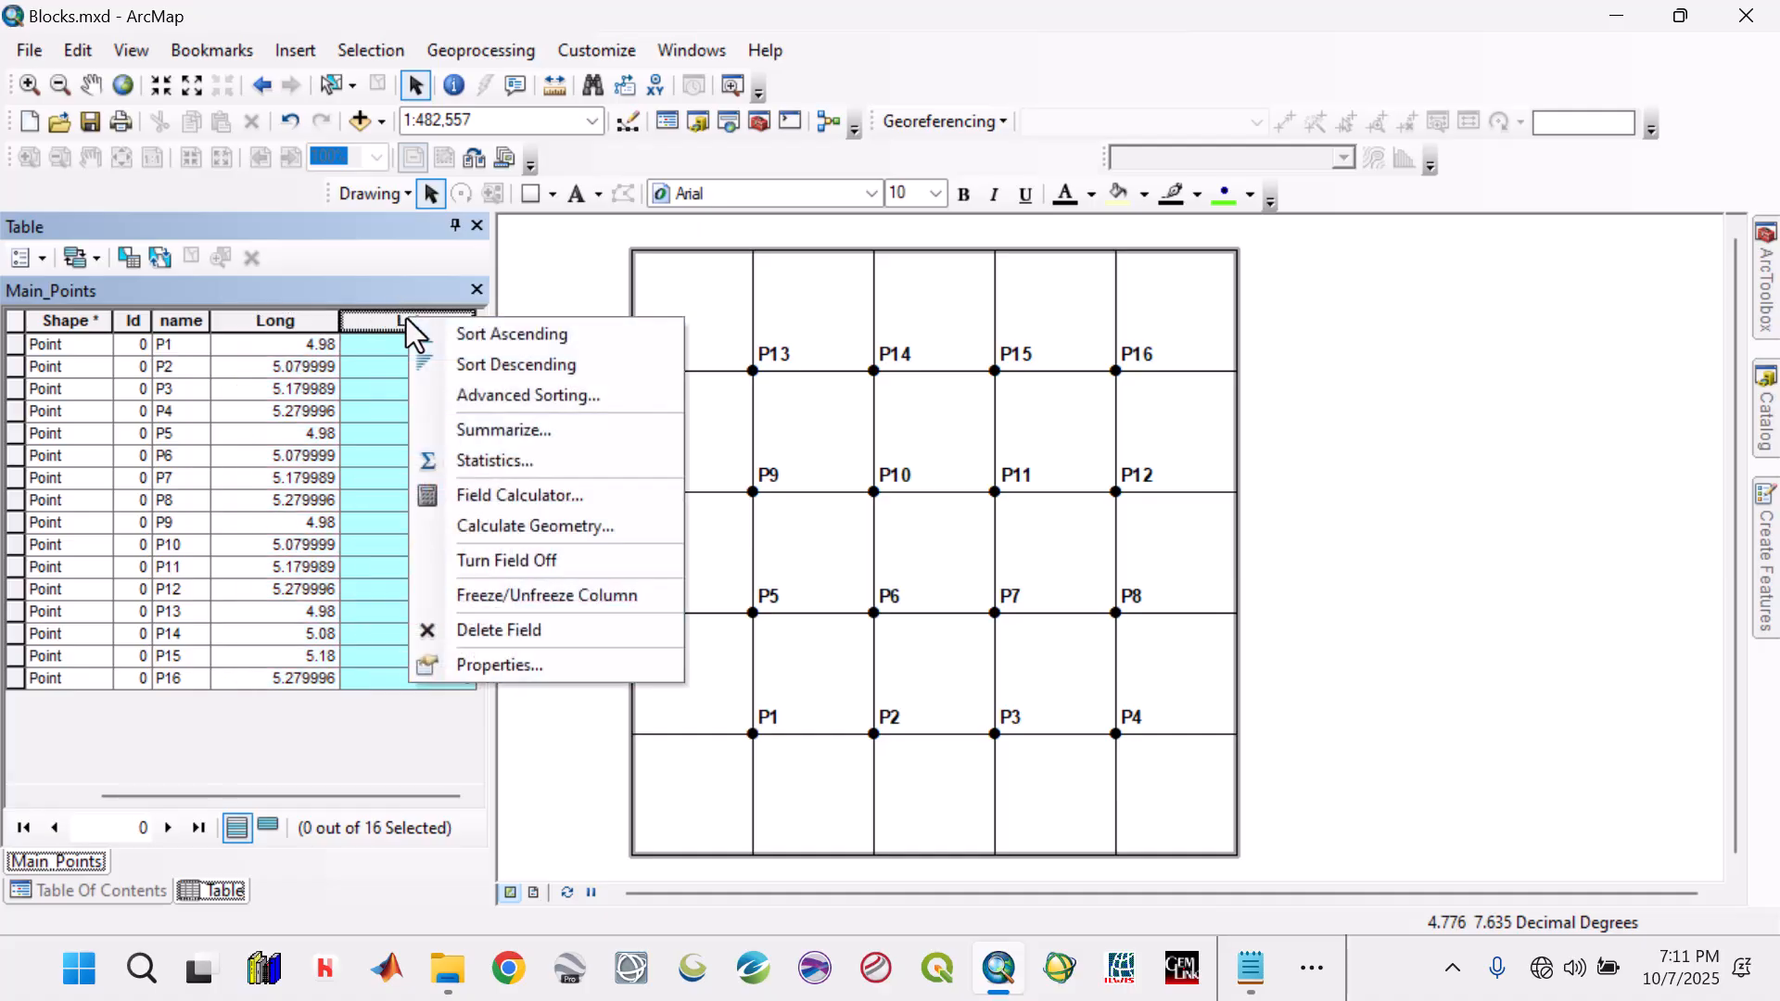
click(512, 526)
click(820, 328)
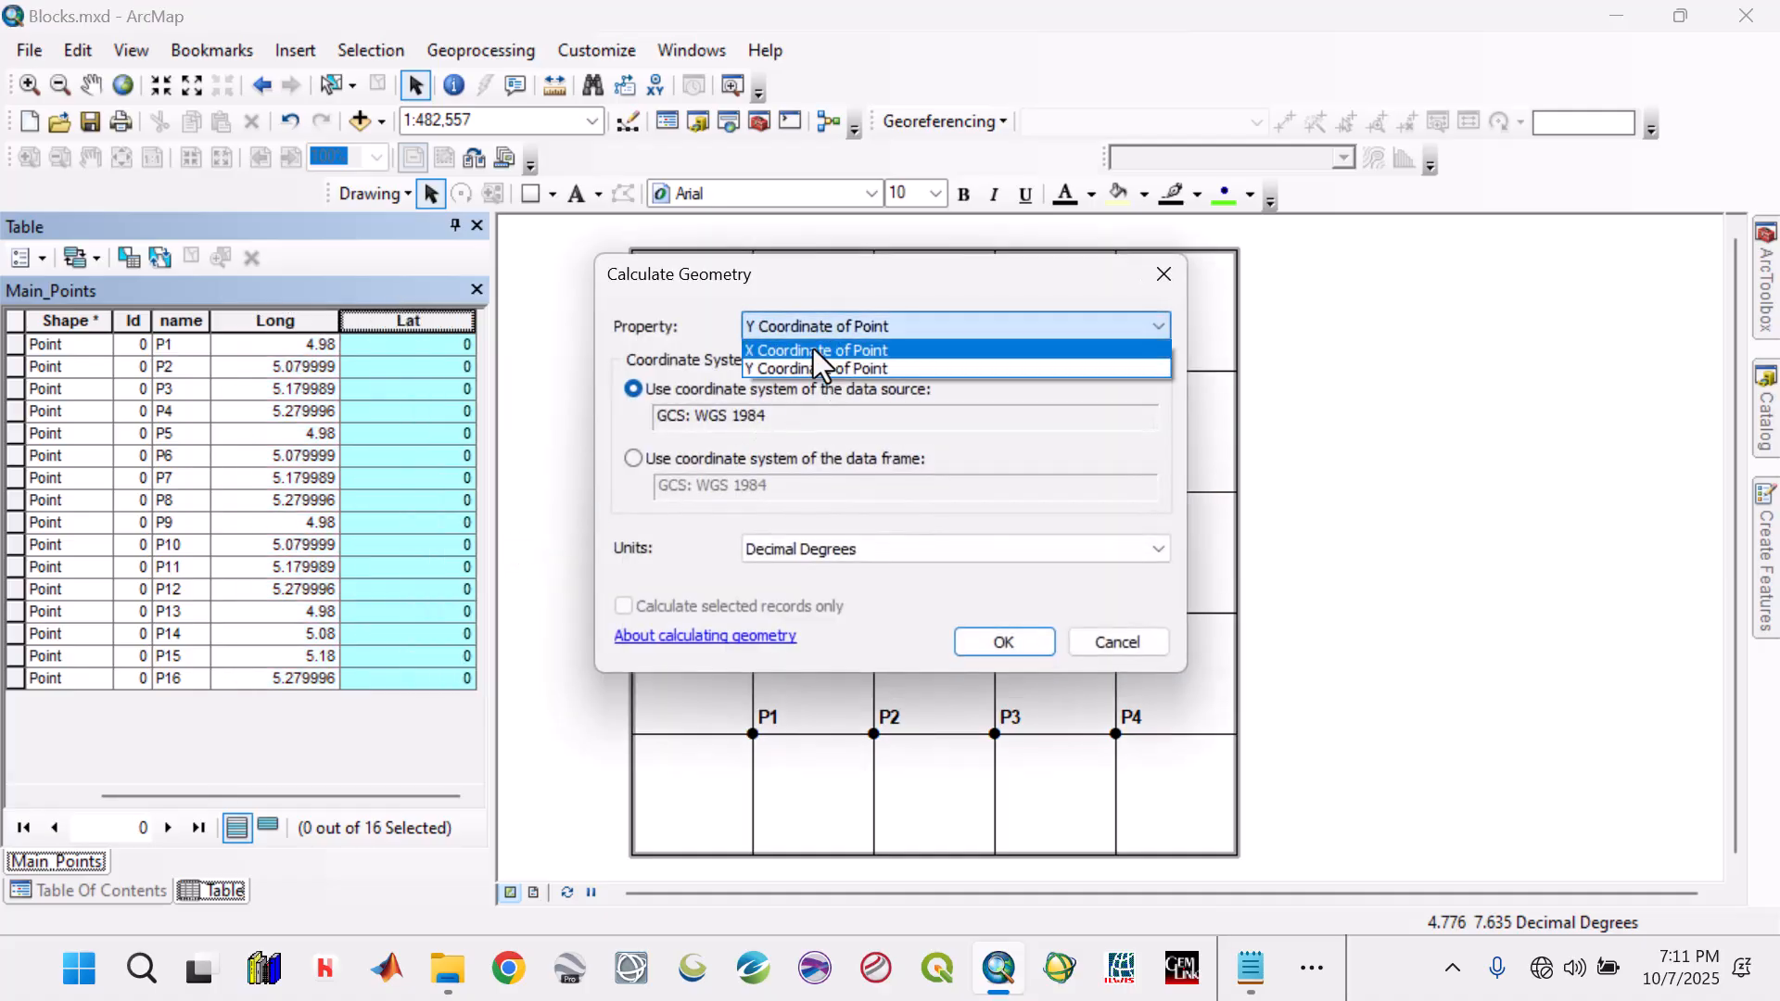
click(808, 369)
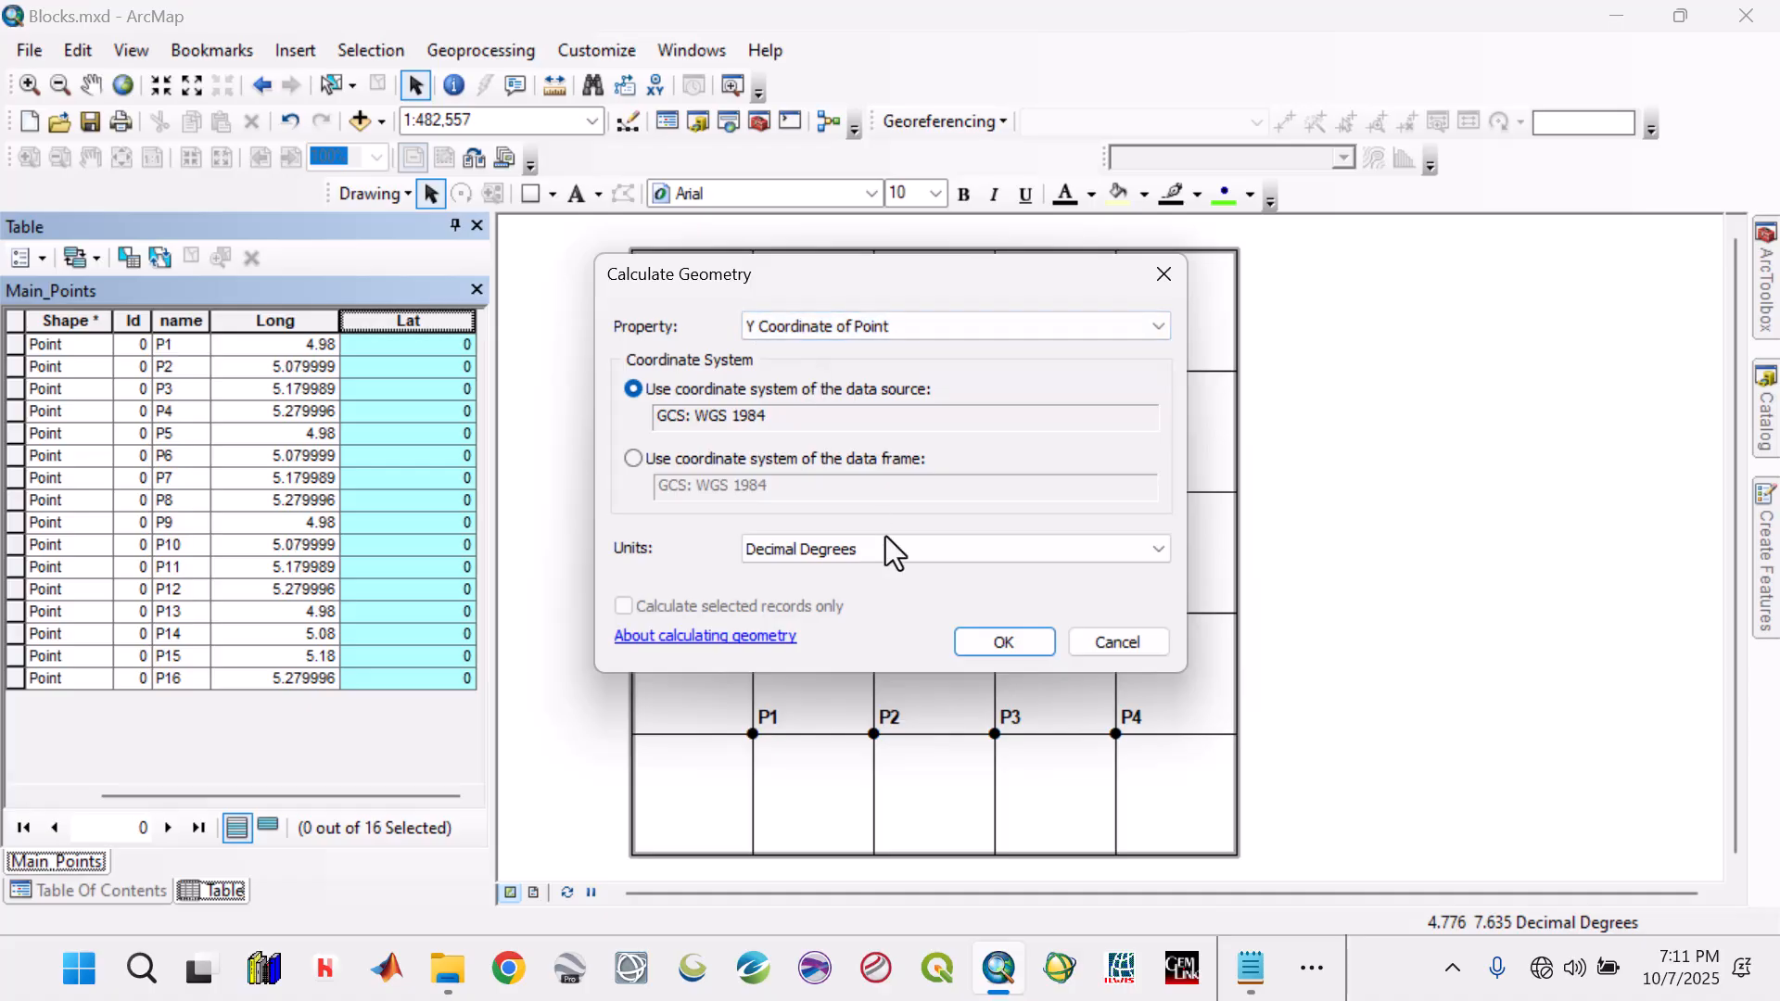
click(981, 654)
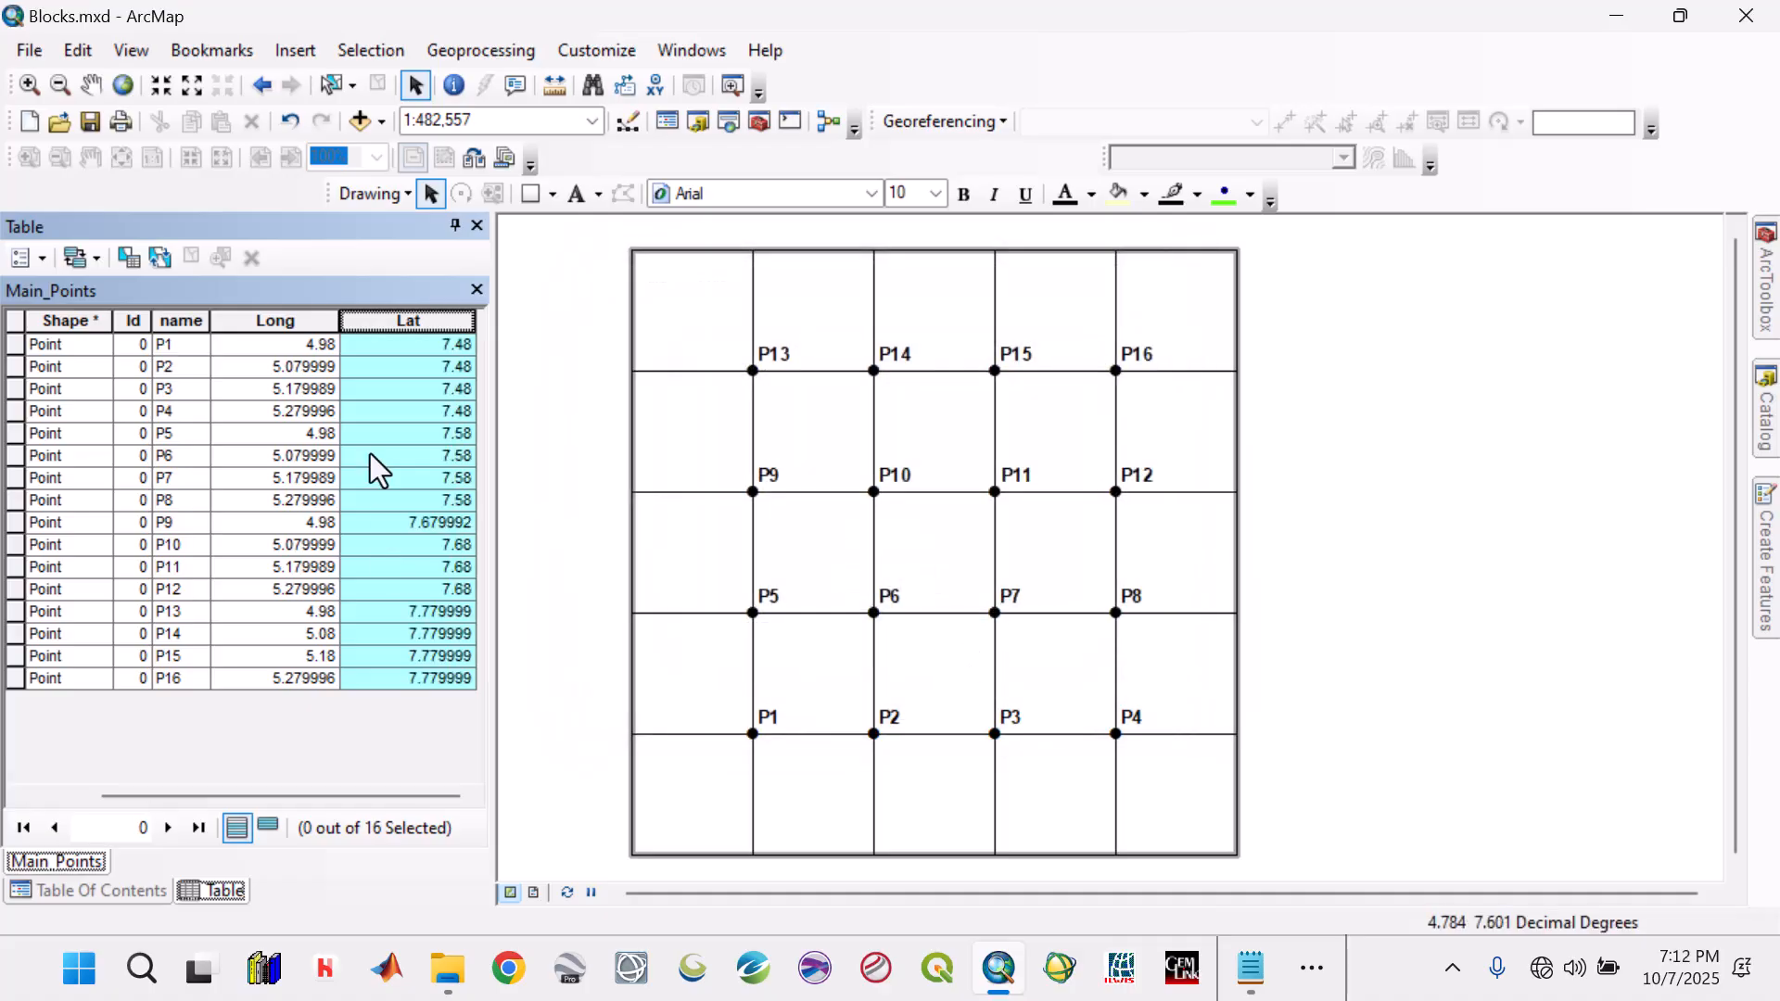
Set up an export of all Main_Points table records as a text file named Main_points.txt
click(44, 257)
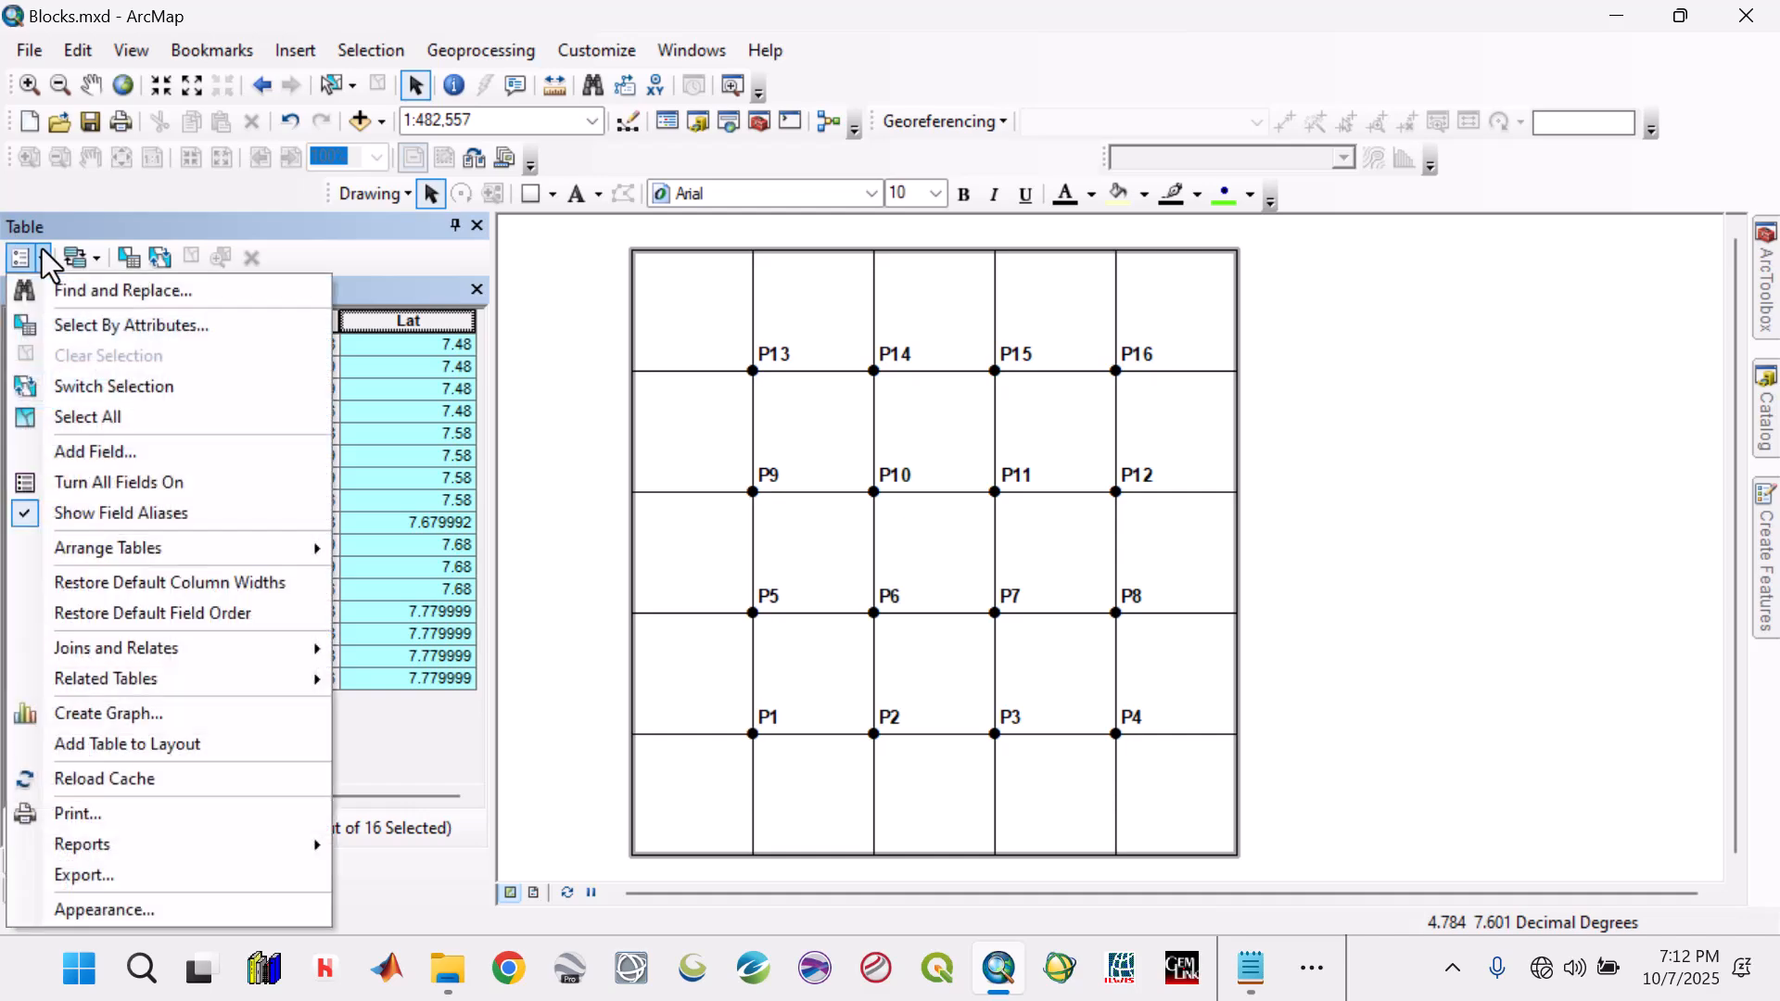
click(135, 875)
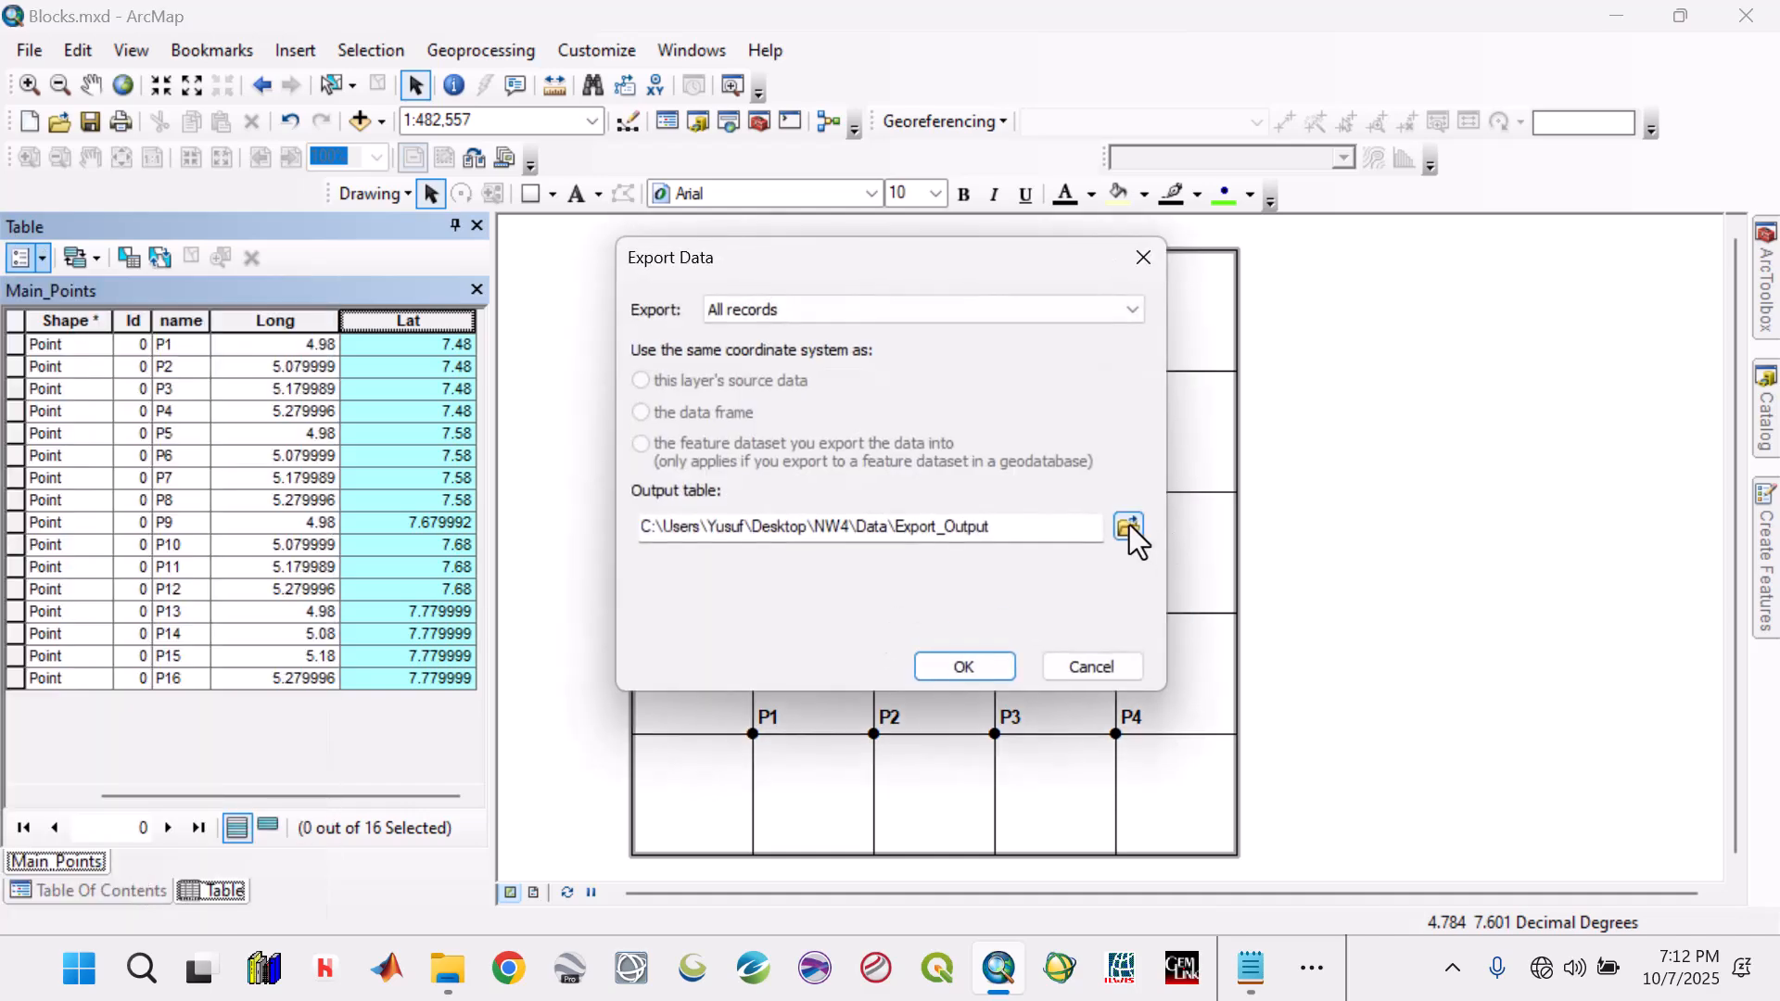
click(1129, 524)
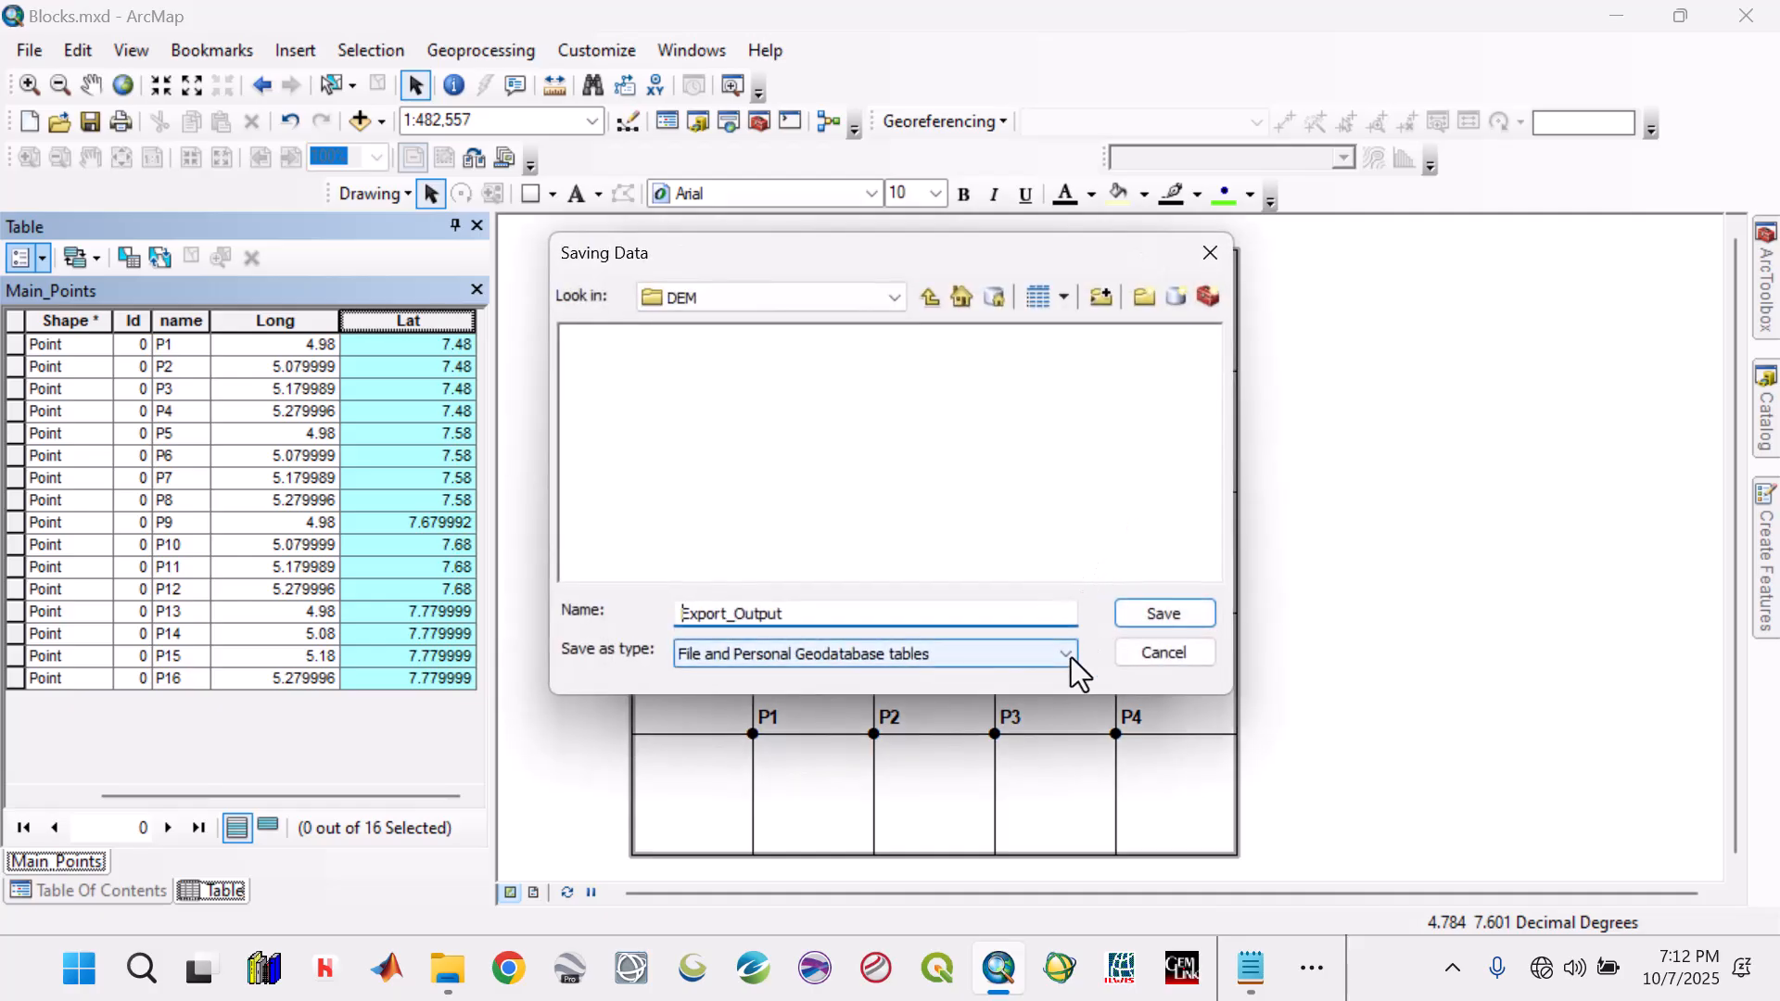
click(1071, 658)
click(744, 739)
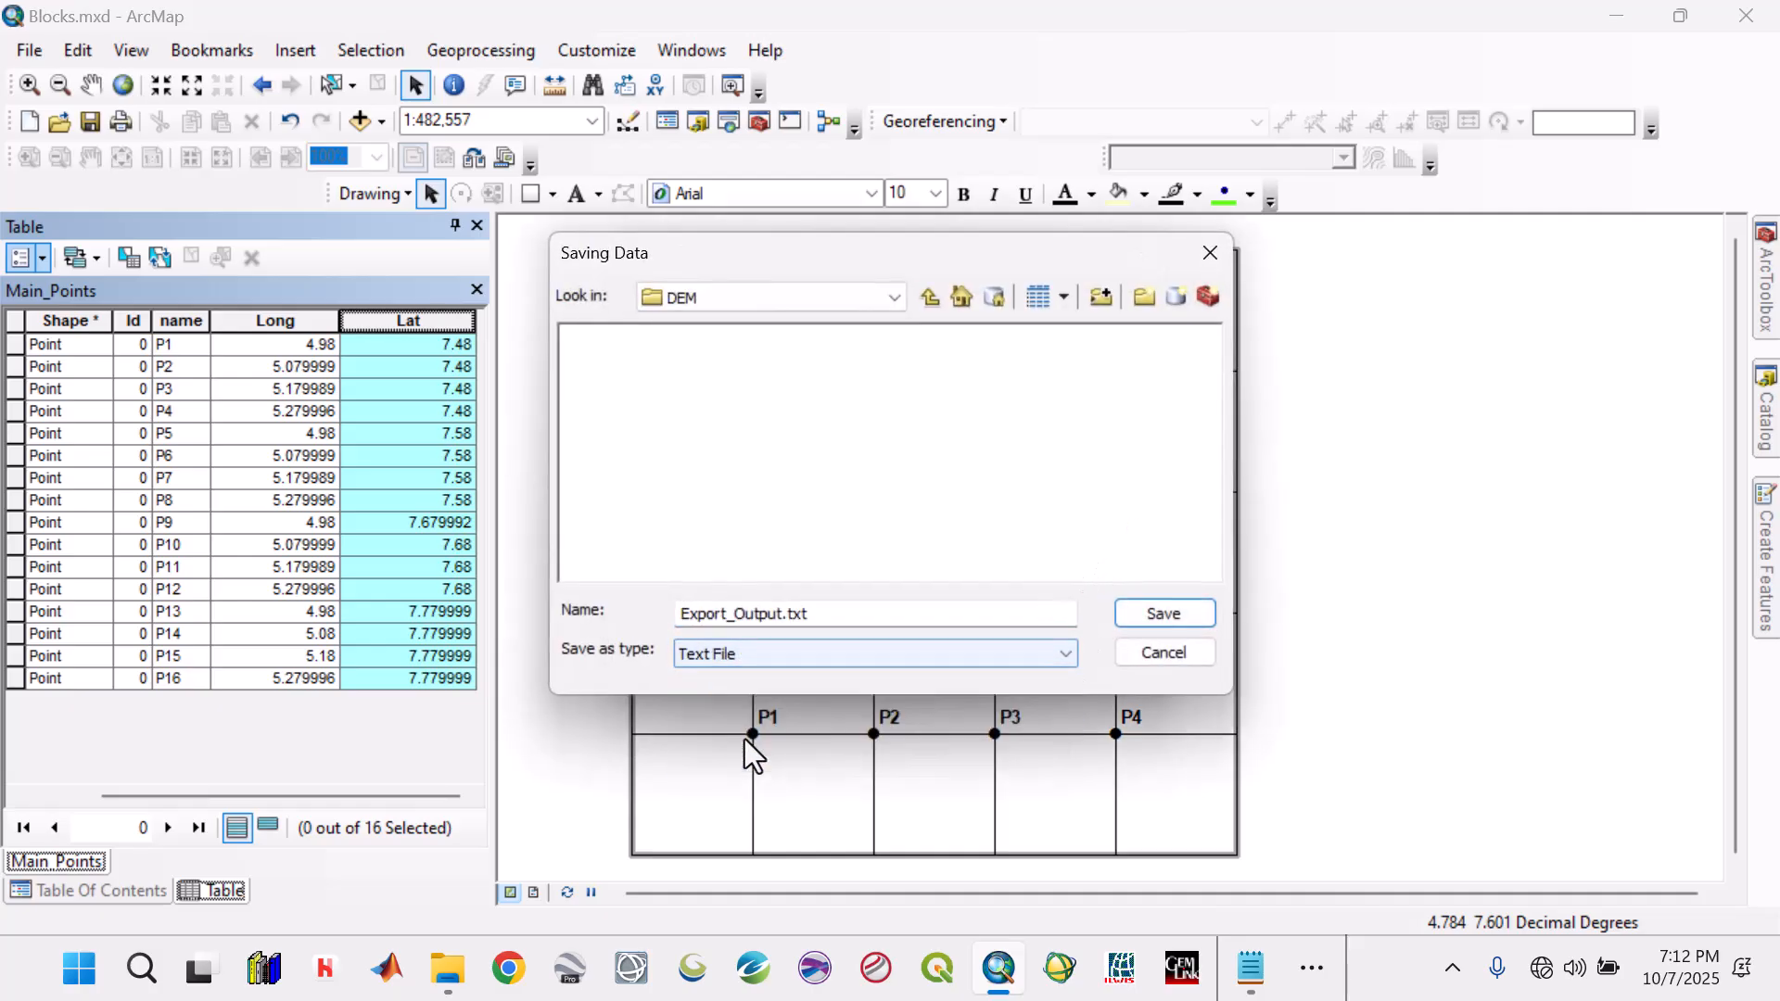
click(774, 616)
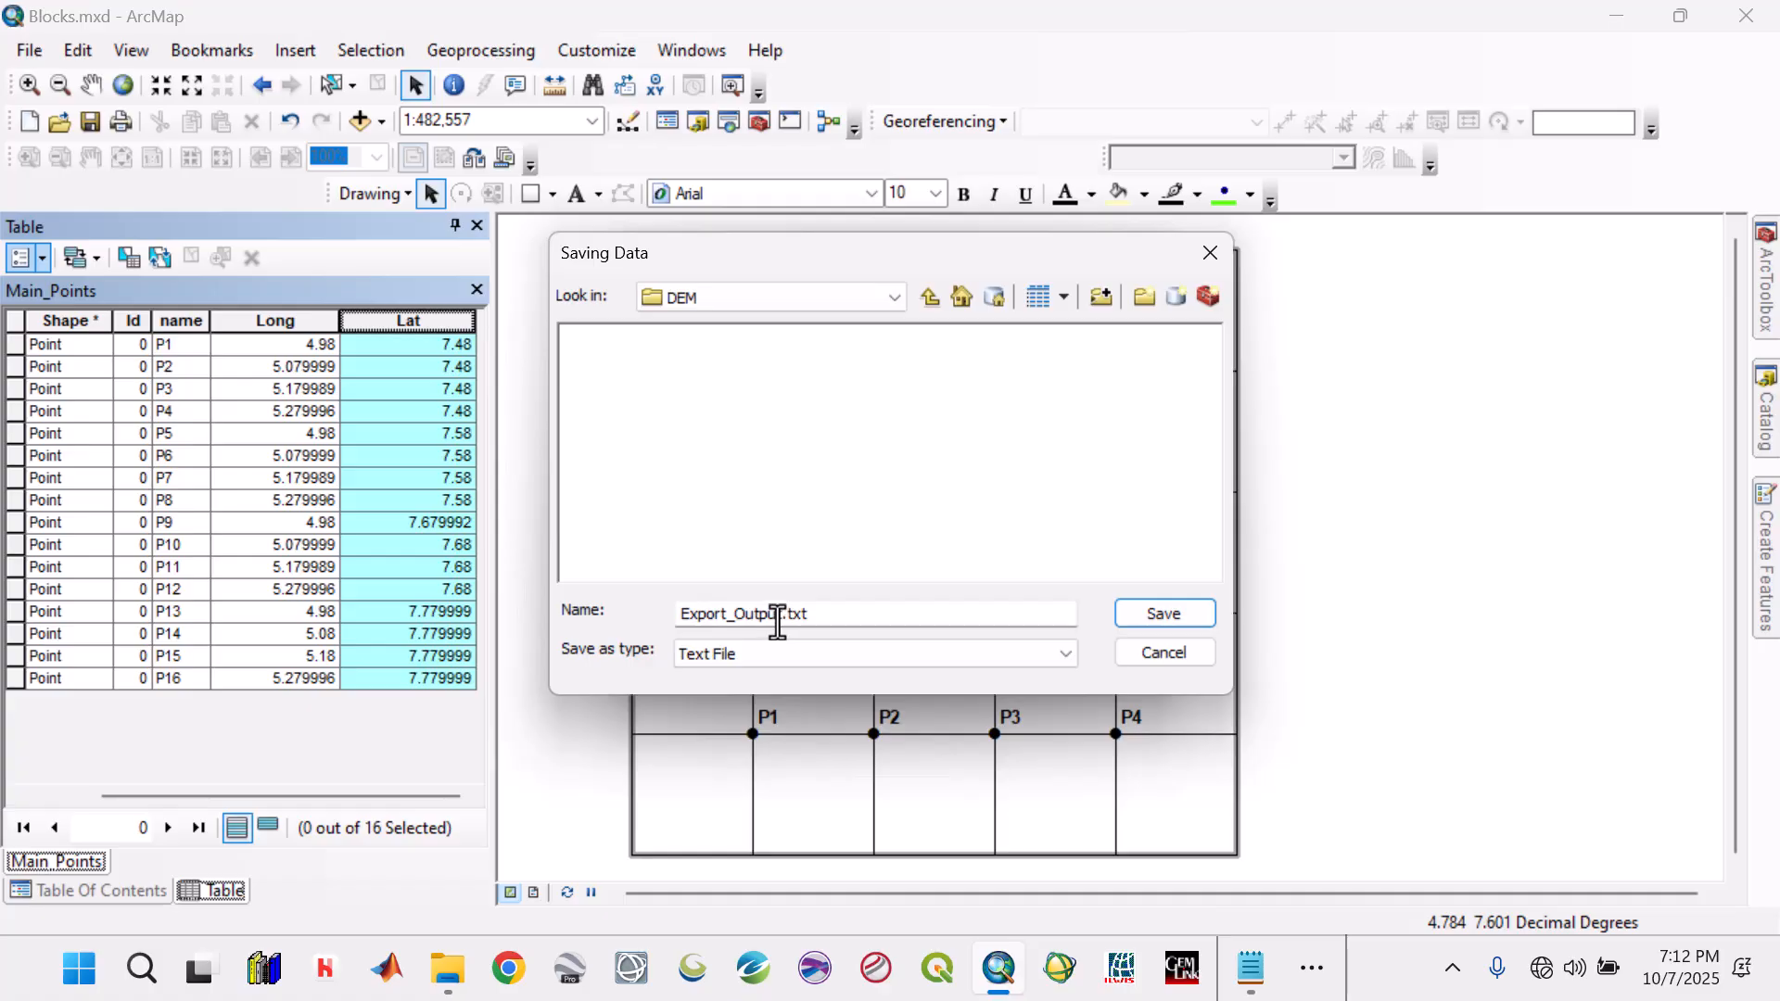
drag(783, 616, 657, 586)
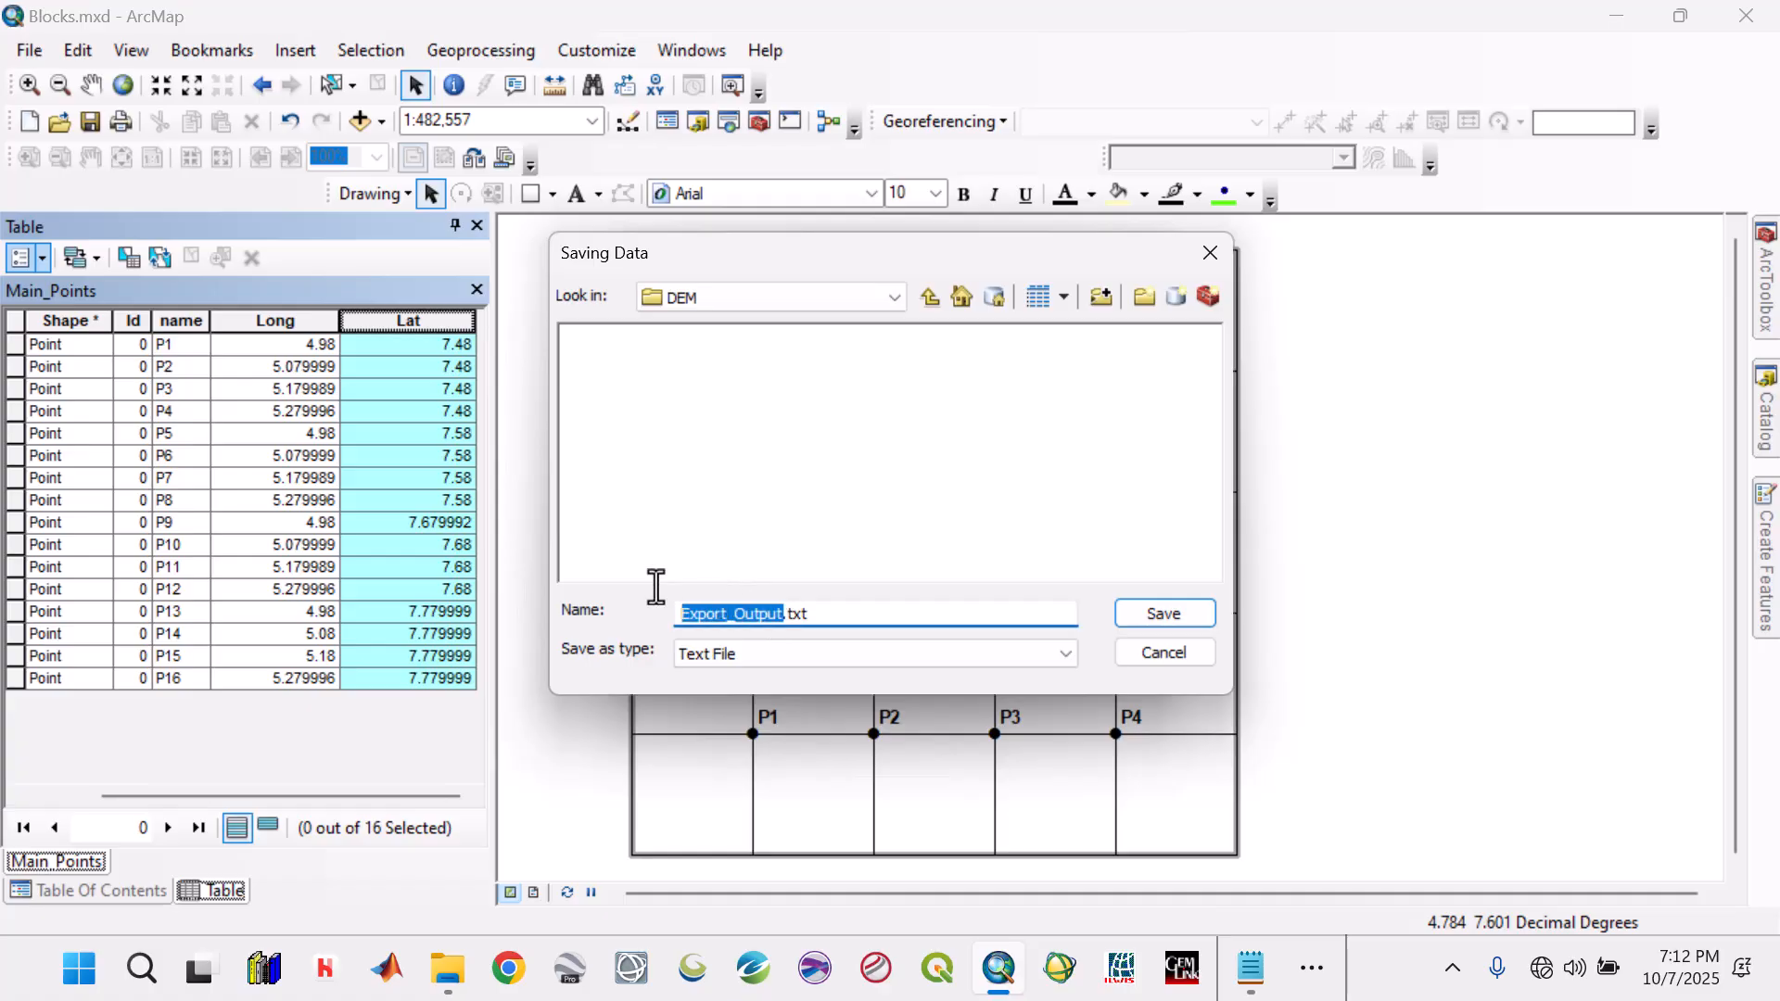
text(Main_points)
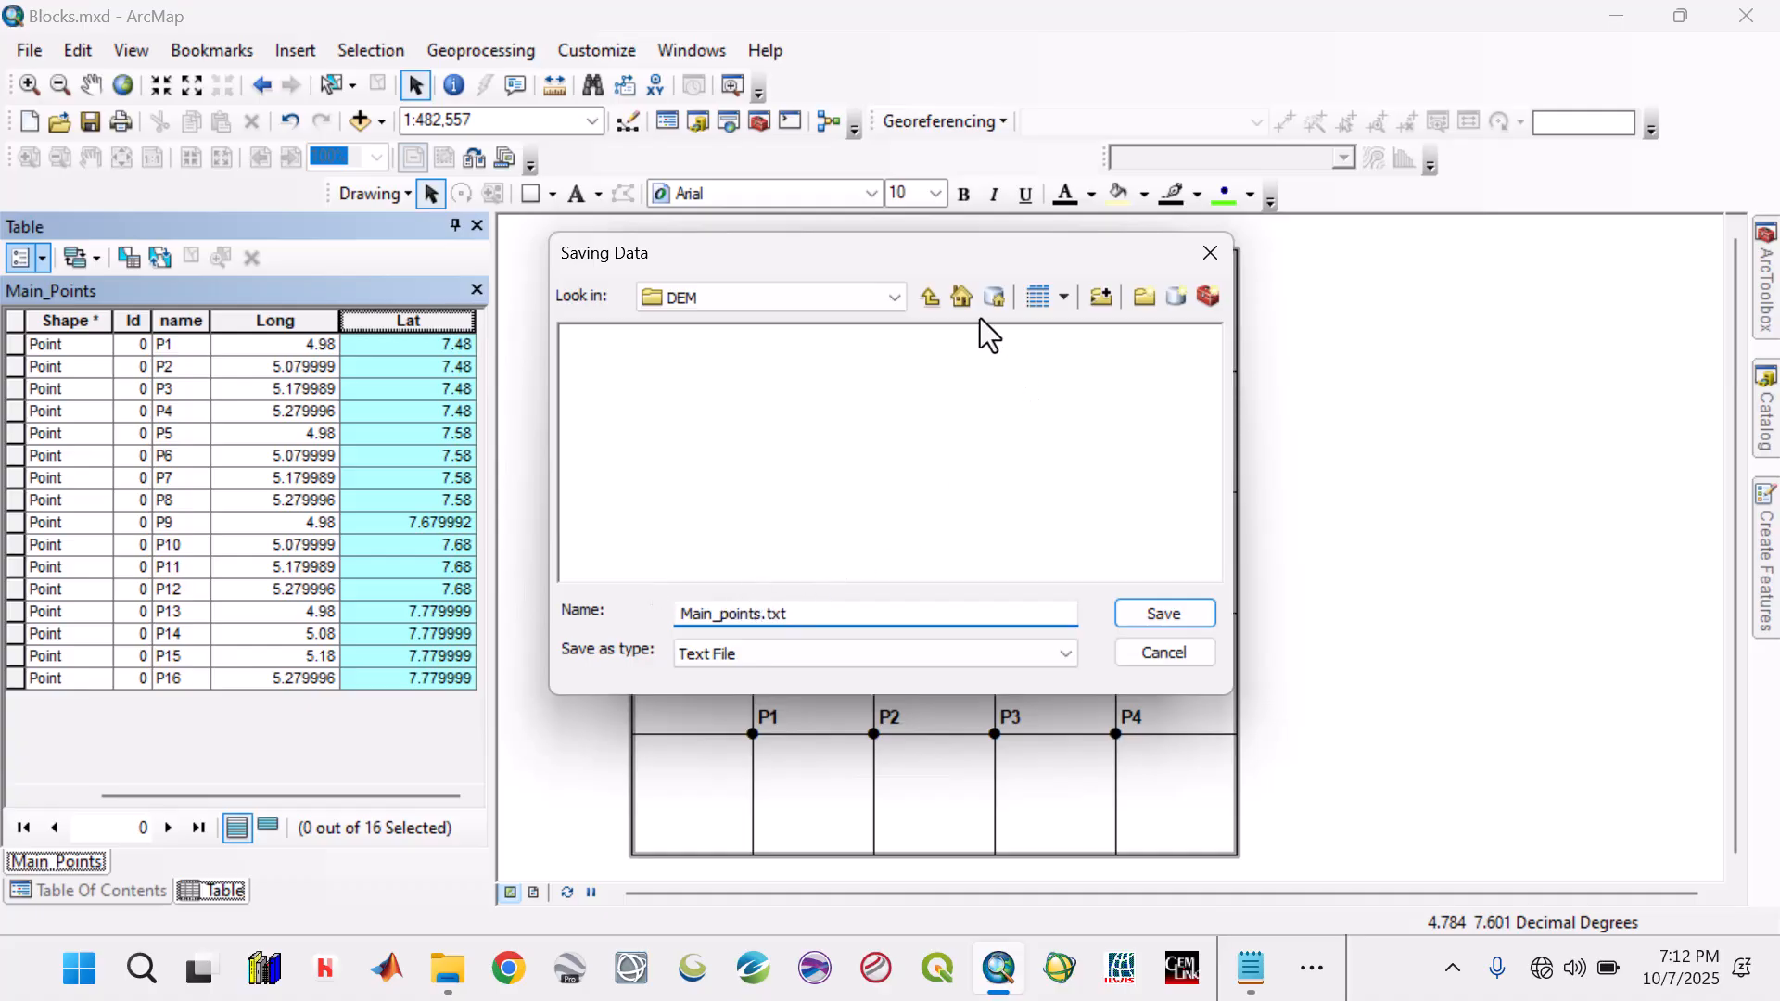
Choose the EKITI 2 desktop folder as the save location for the exported Main_points.txt table
click(937, 299)
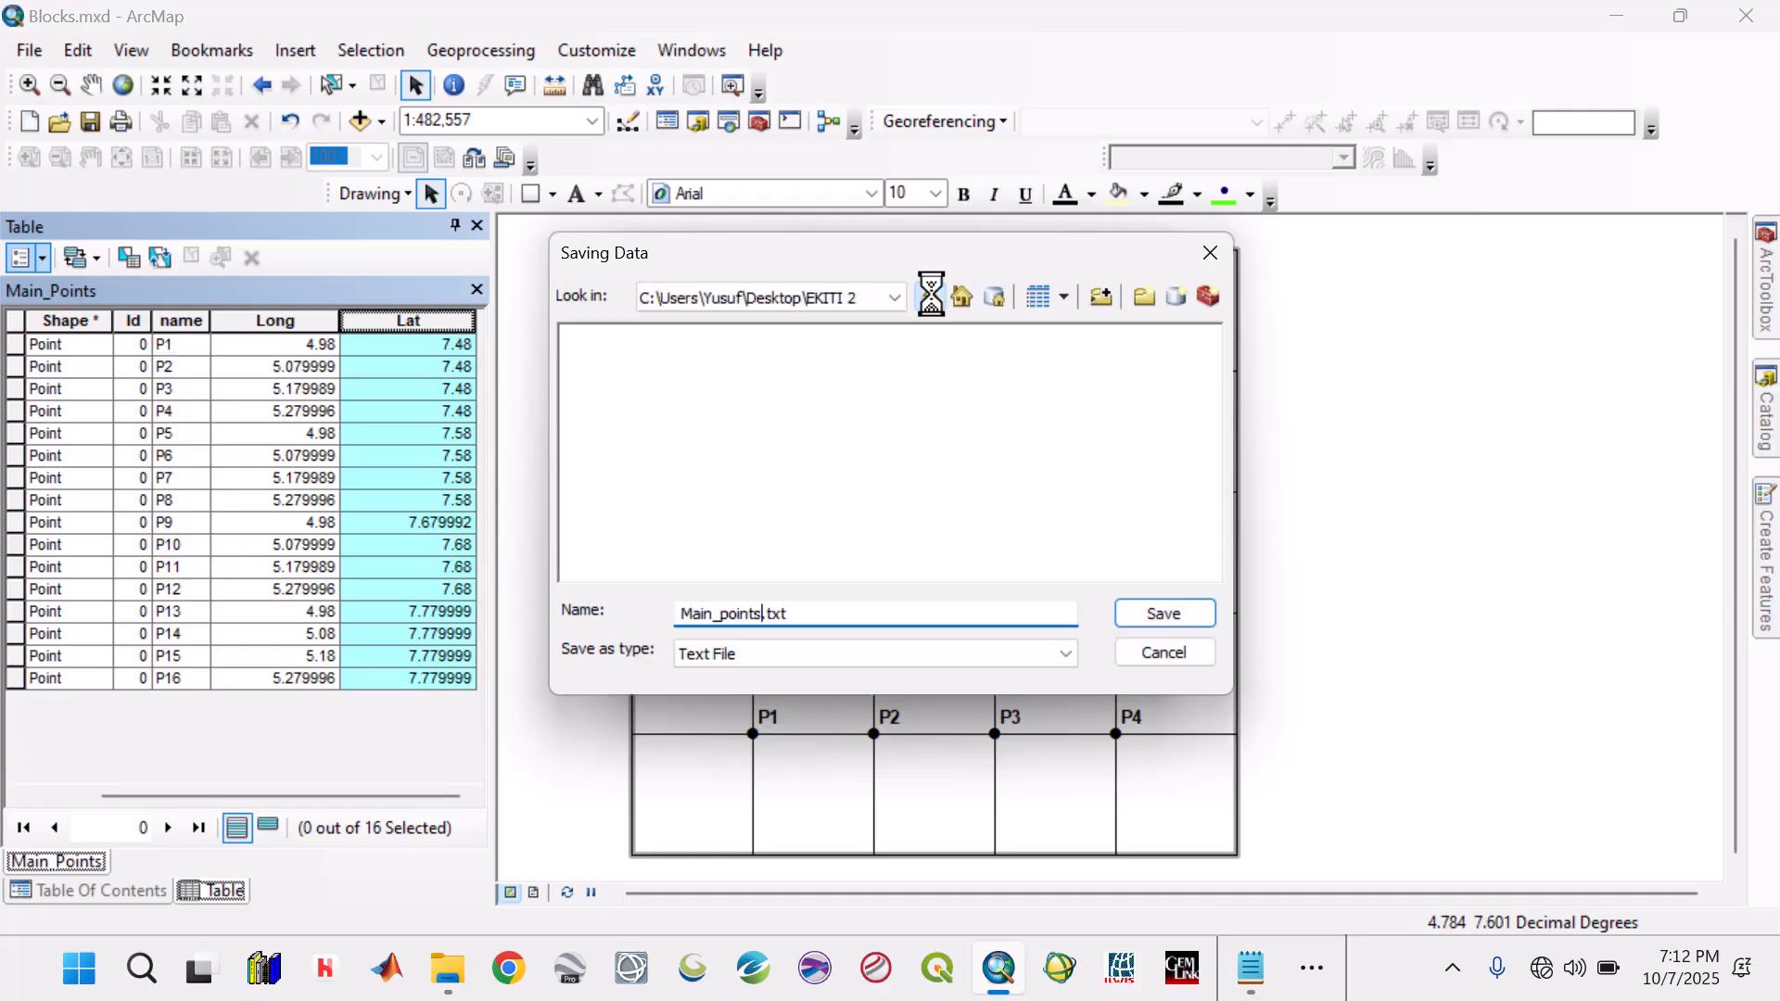
click(932, 295)
click(898, 310)
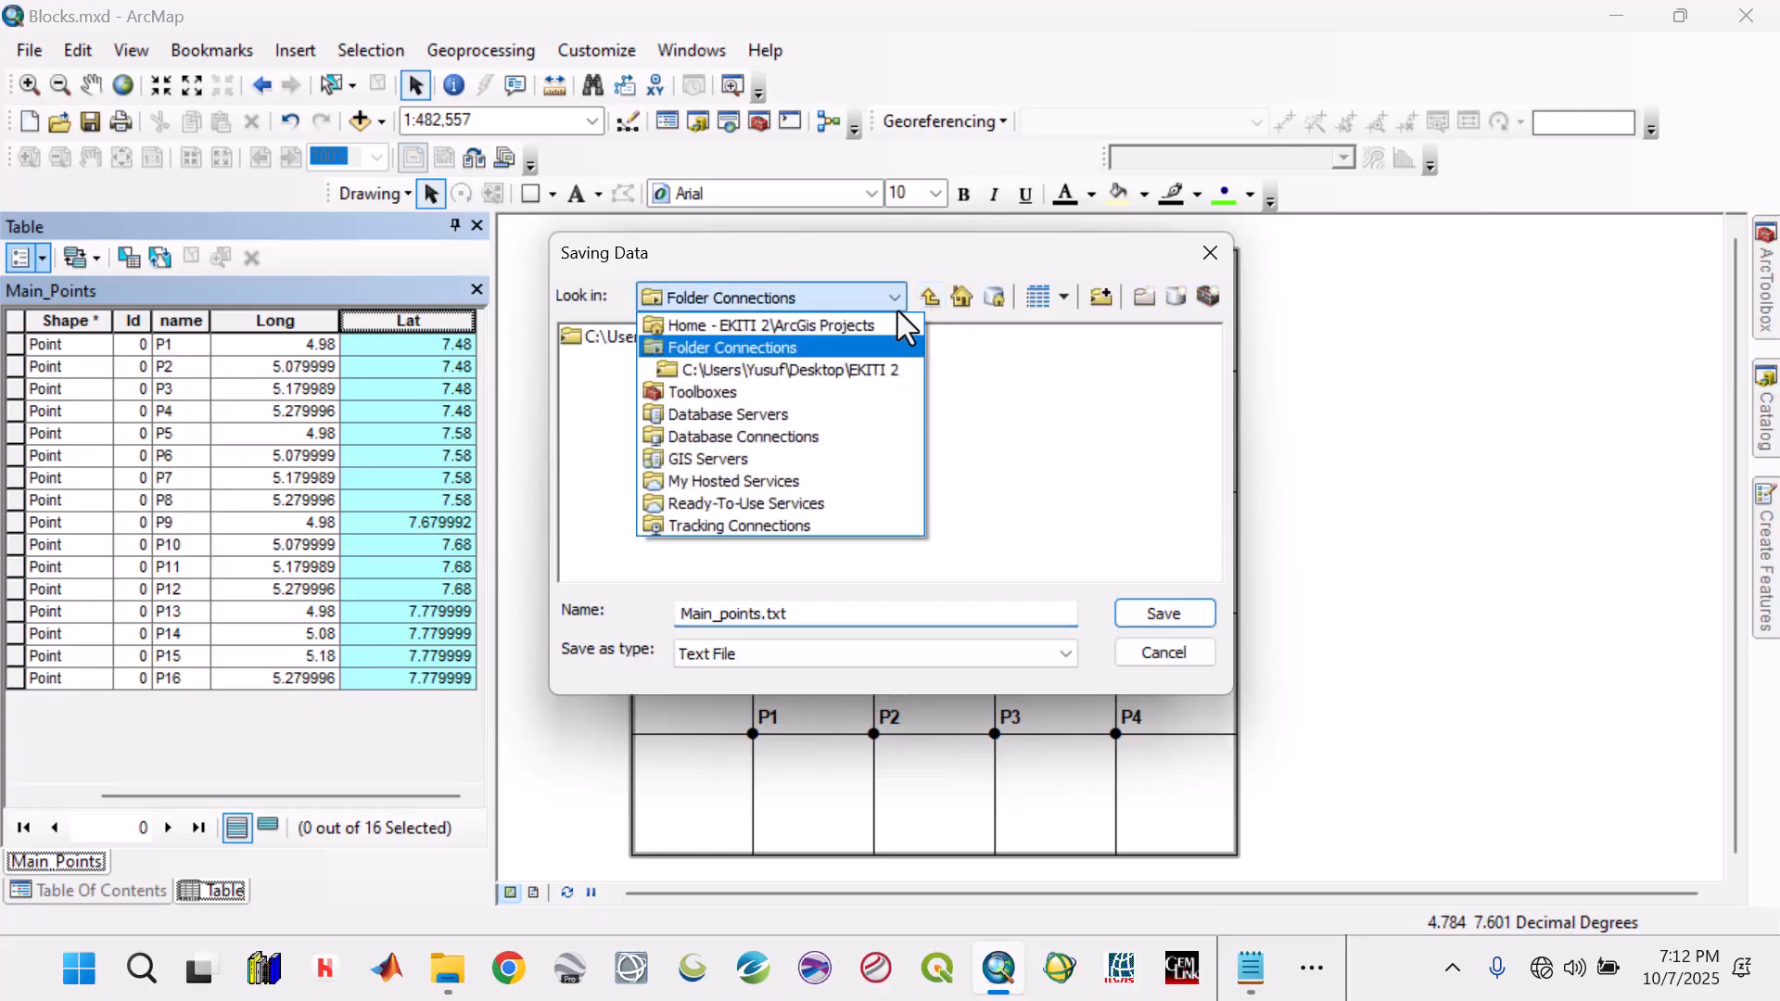
click(872, 375)
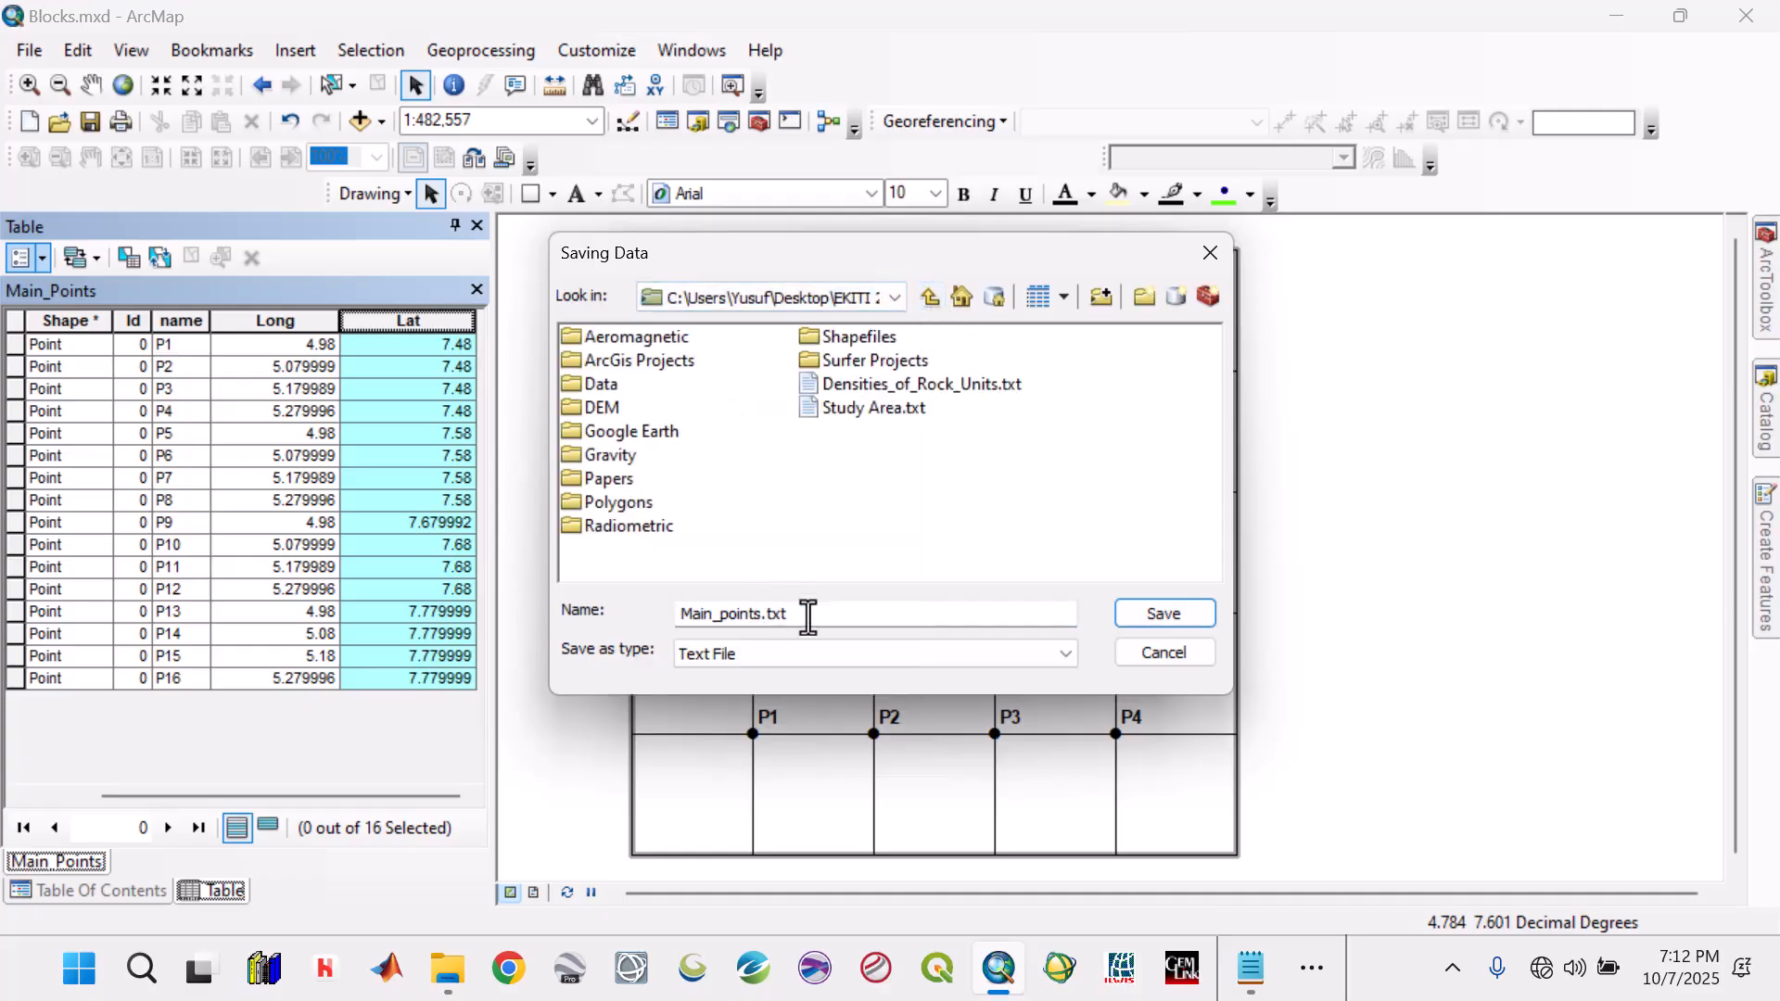
click(1164, 612)
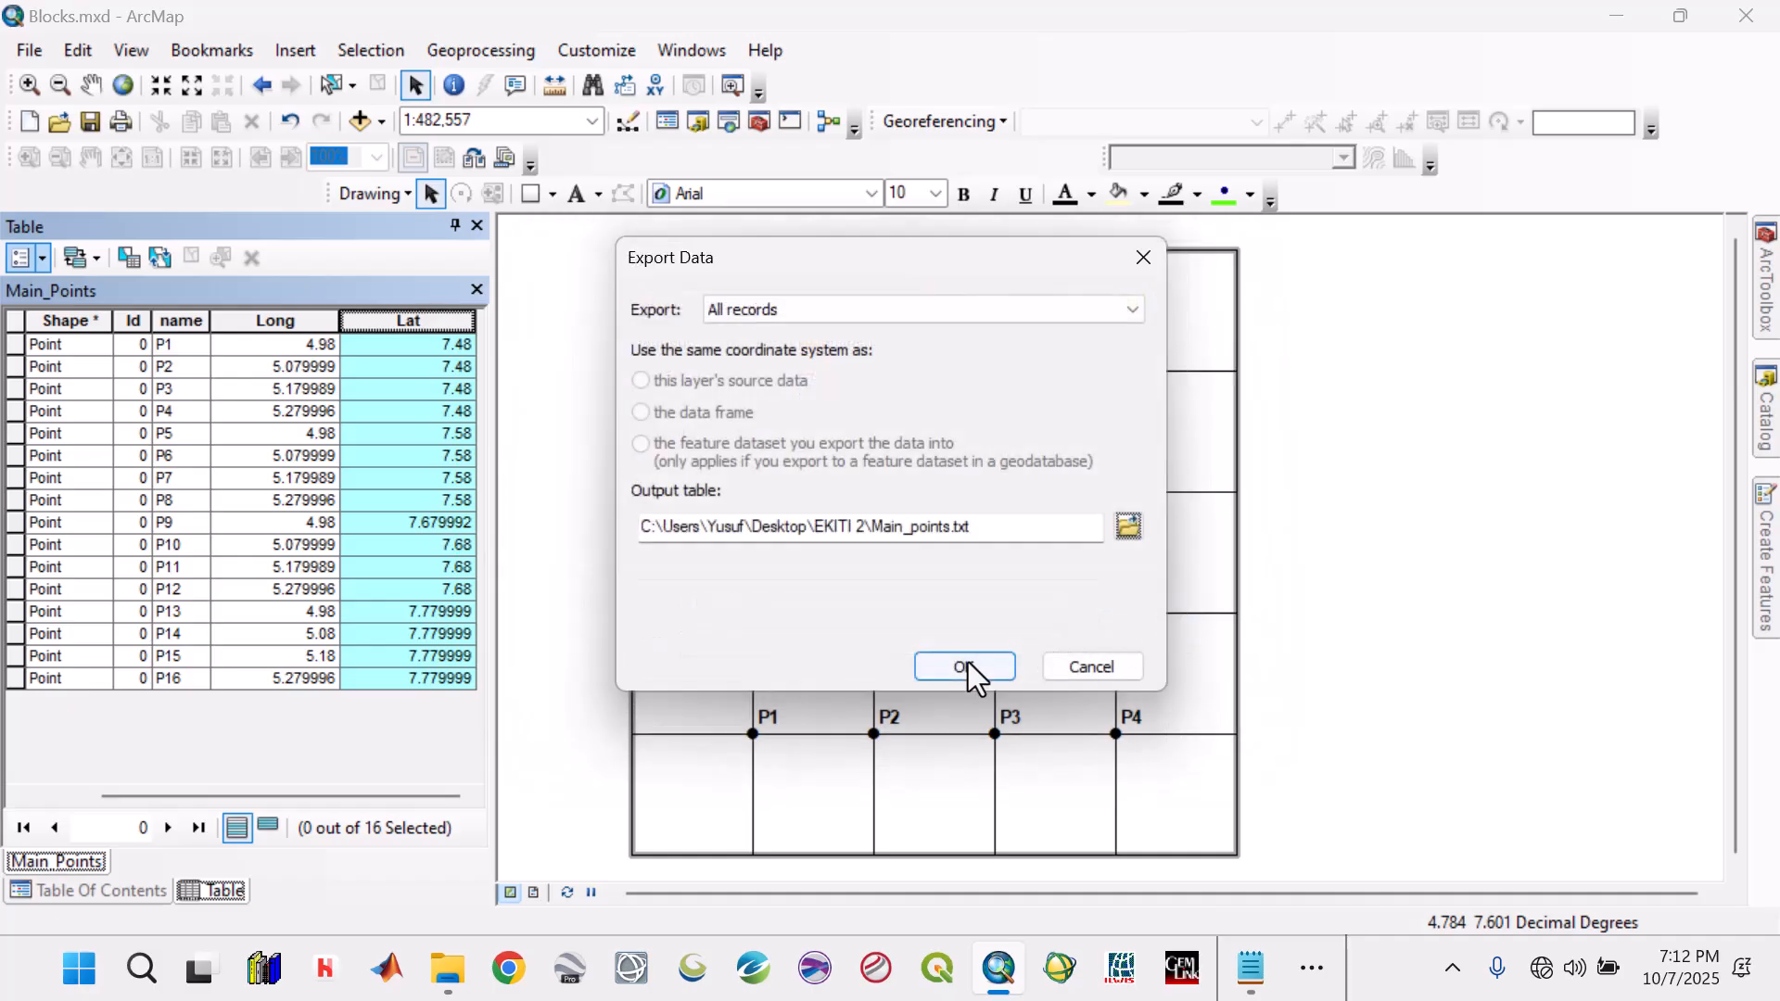
Run the Main_points.txt export, close the attribute table, and narrow the Table Of Contents pane
click(969, 664)
click(1080, 586)
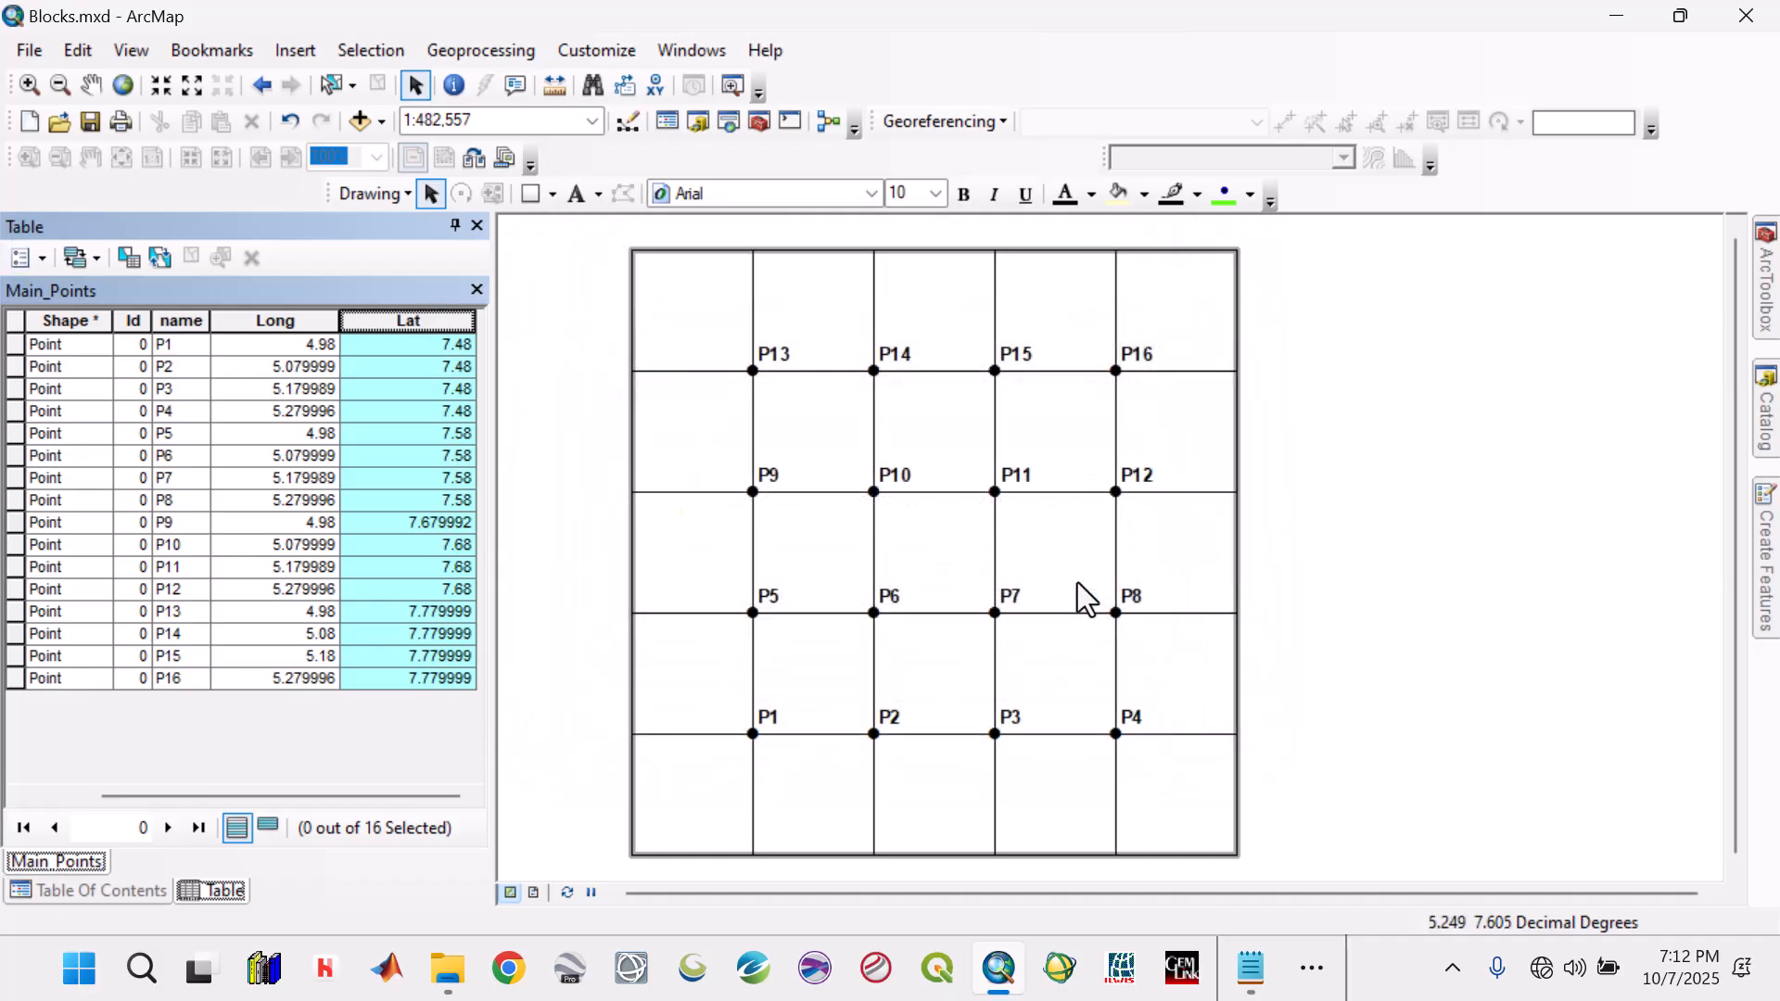
click(478, 225)
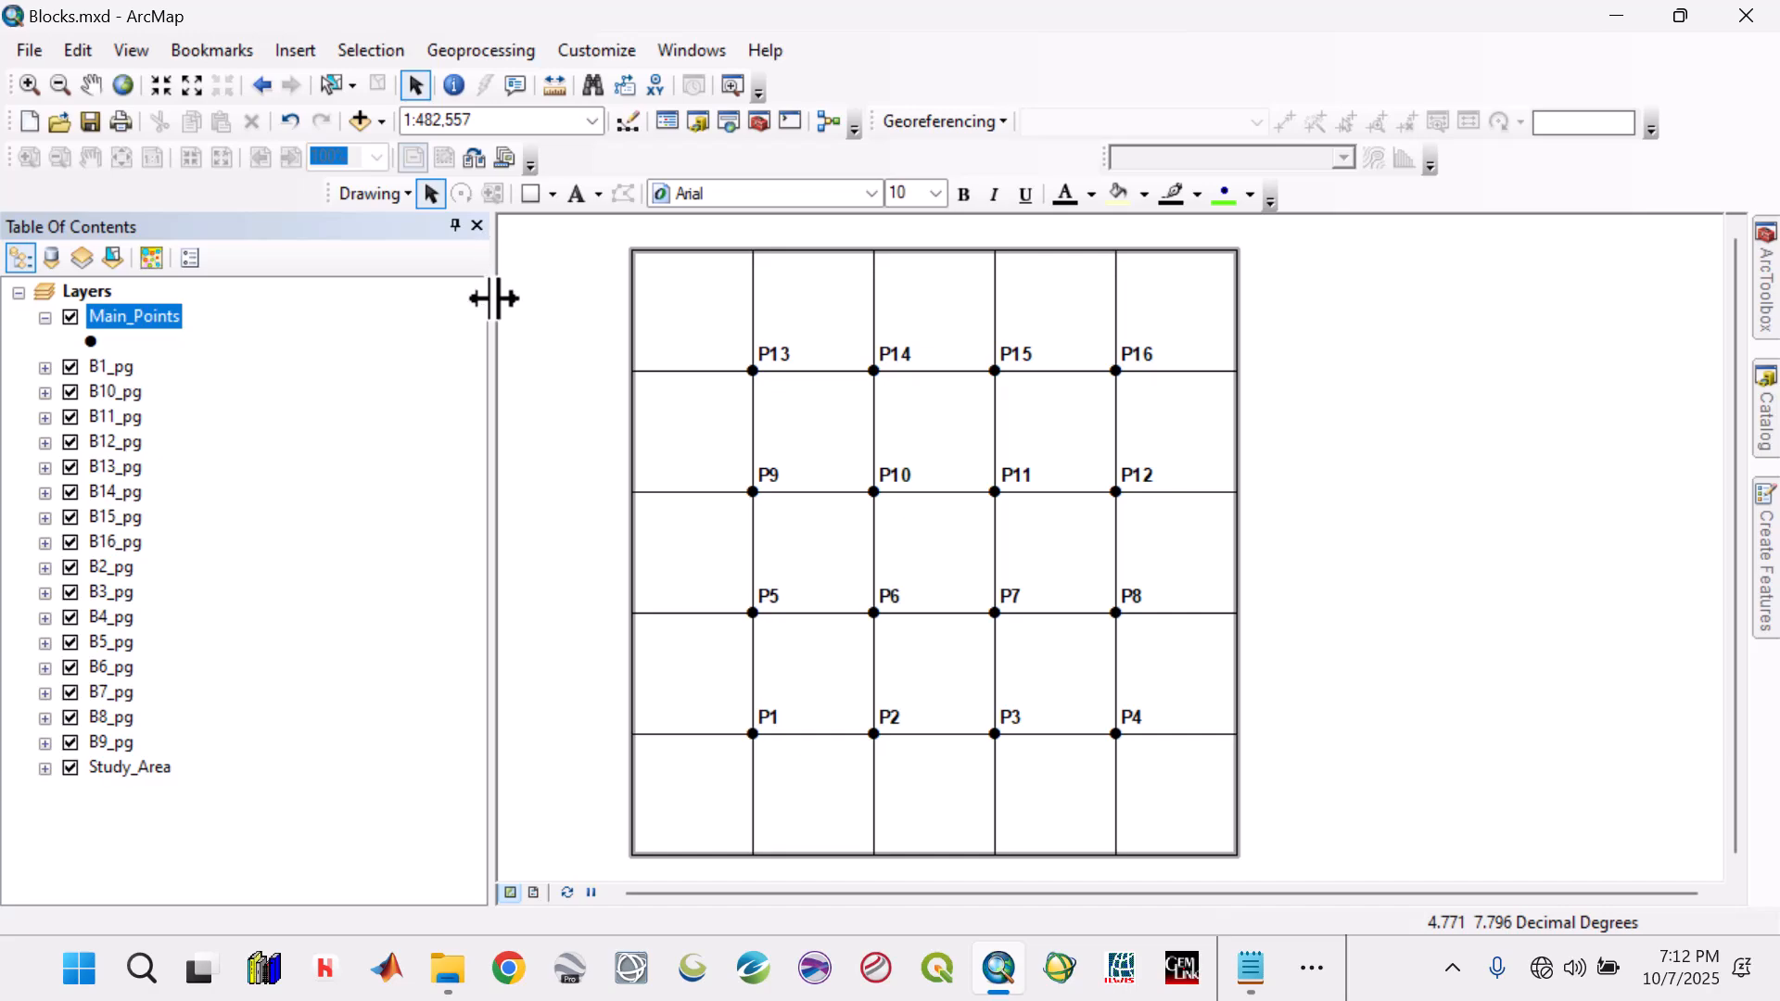
drag(494, 297, 281, 303)
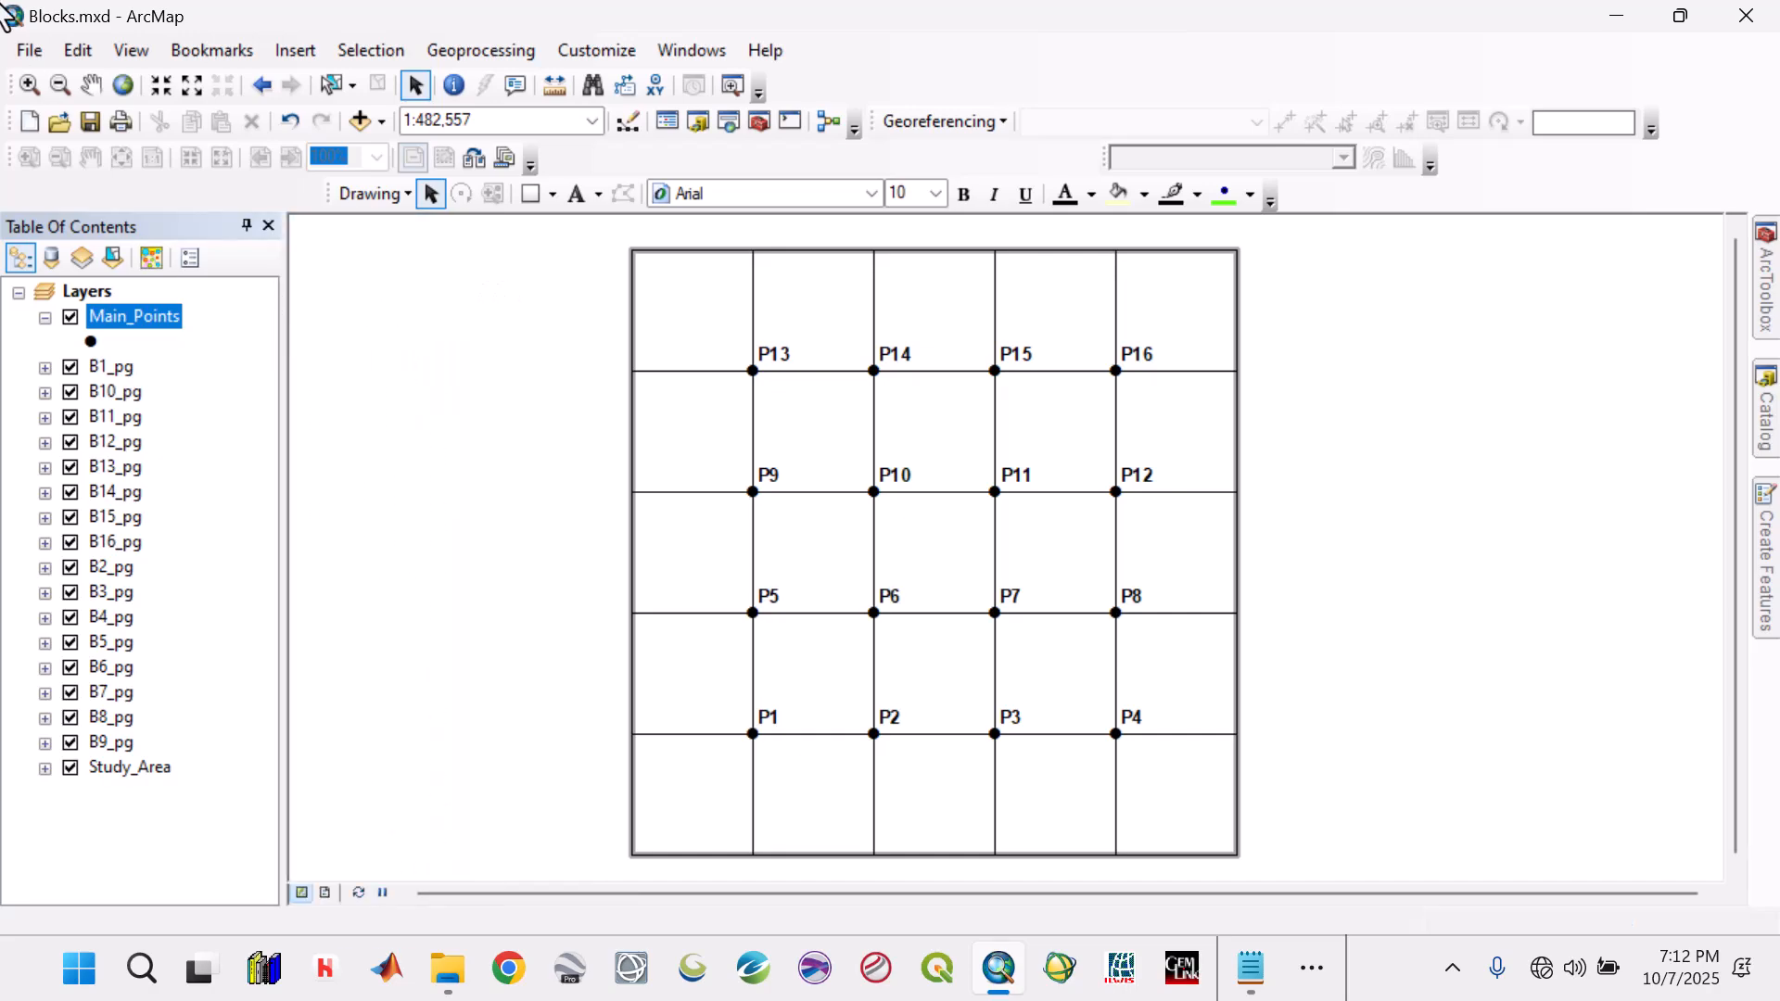
Open Main_points.txt from the EKITI 2 desktop folder and copy its entire contents
click(1615, 22)
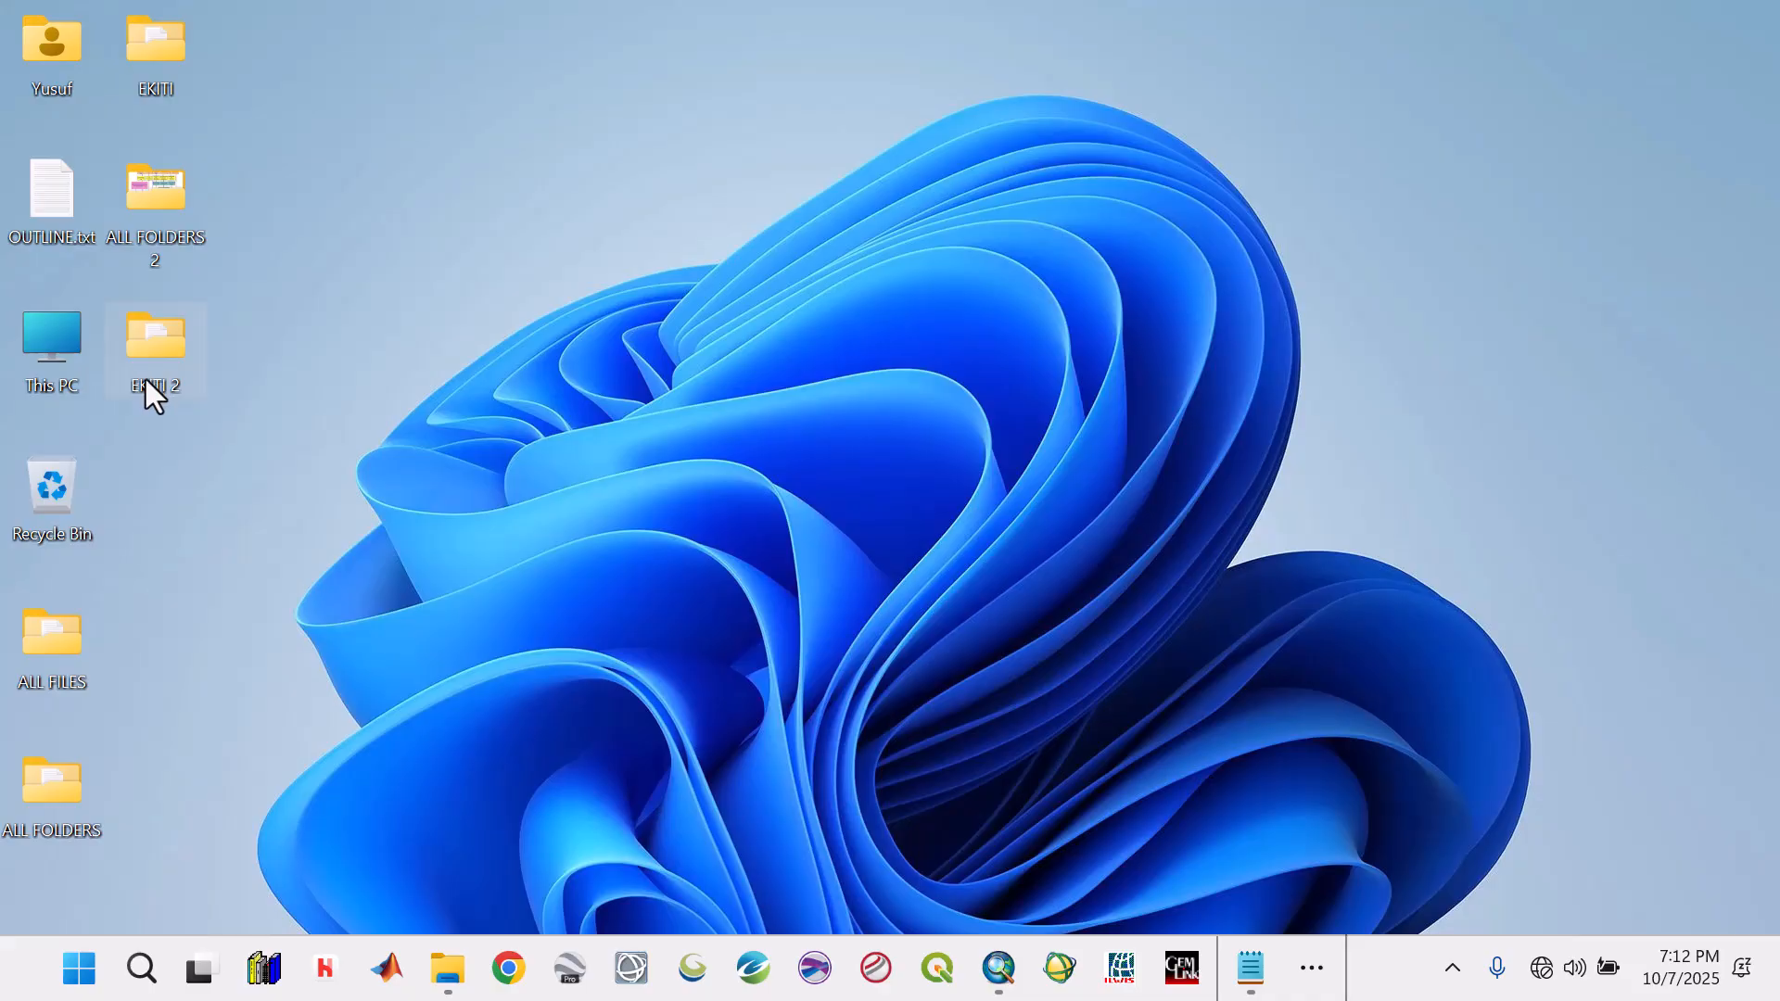
double_click(157, 348)
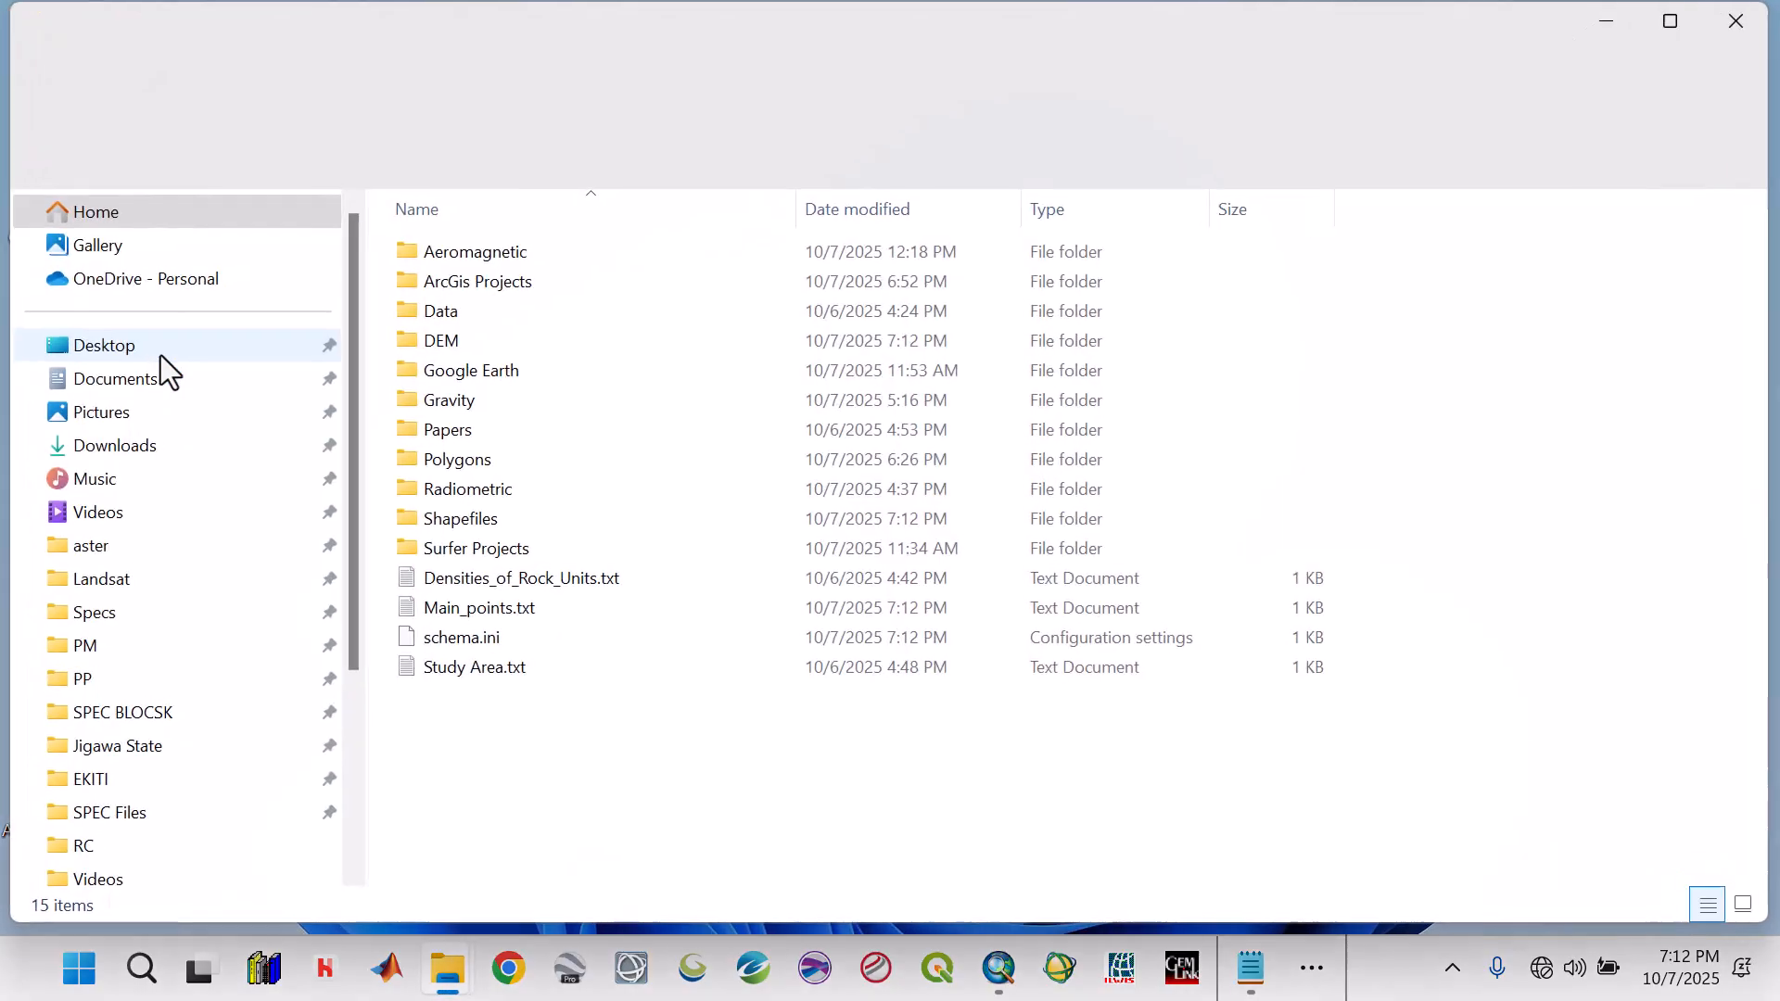
double_click(475, 611)
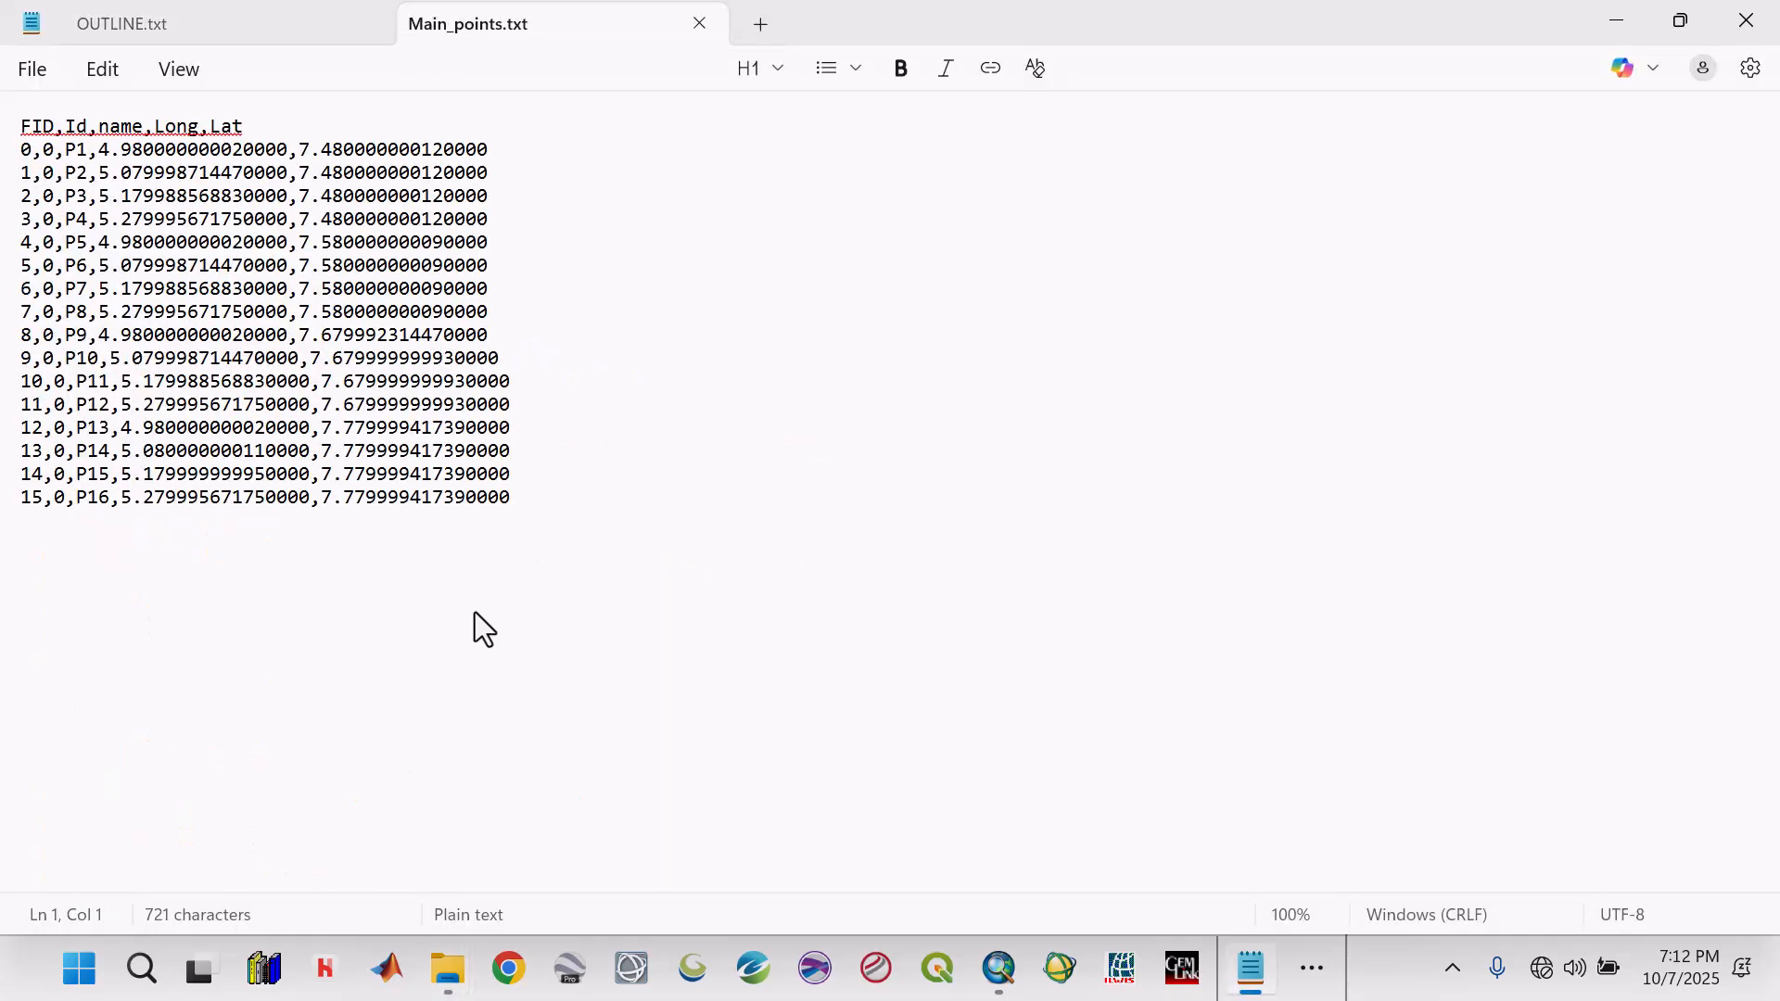
key(ctrl+a)
key(ctrl+c)
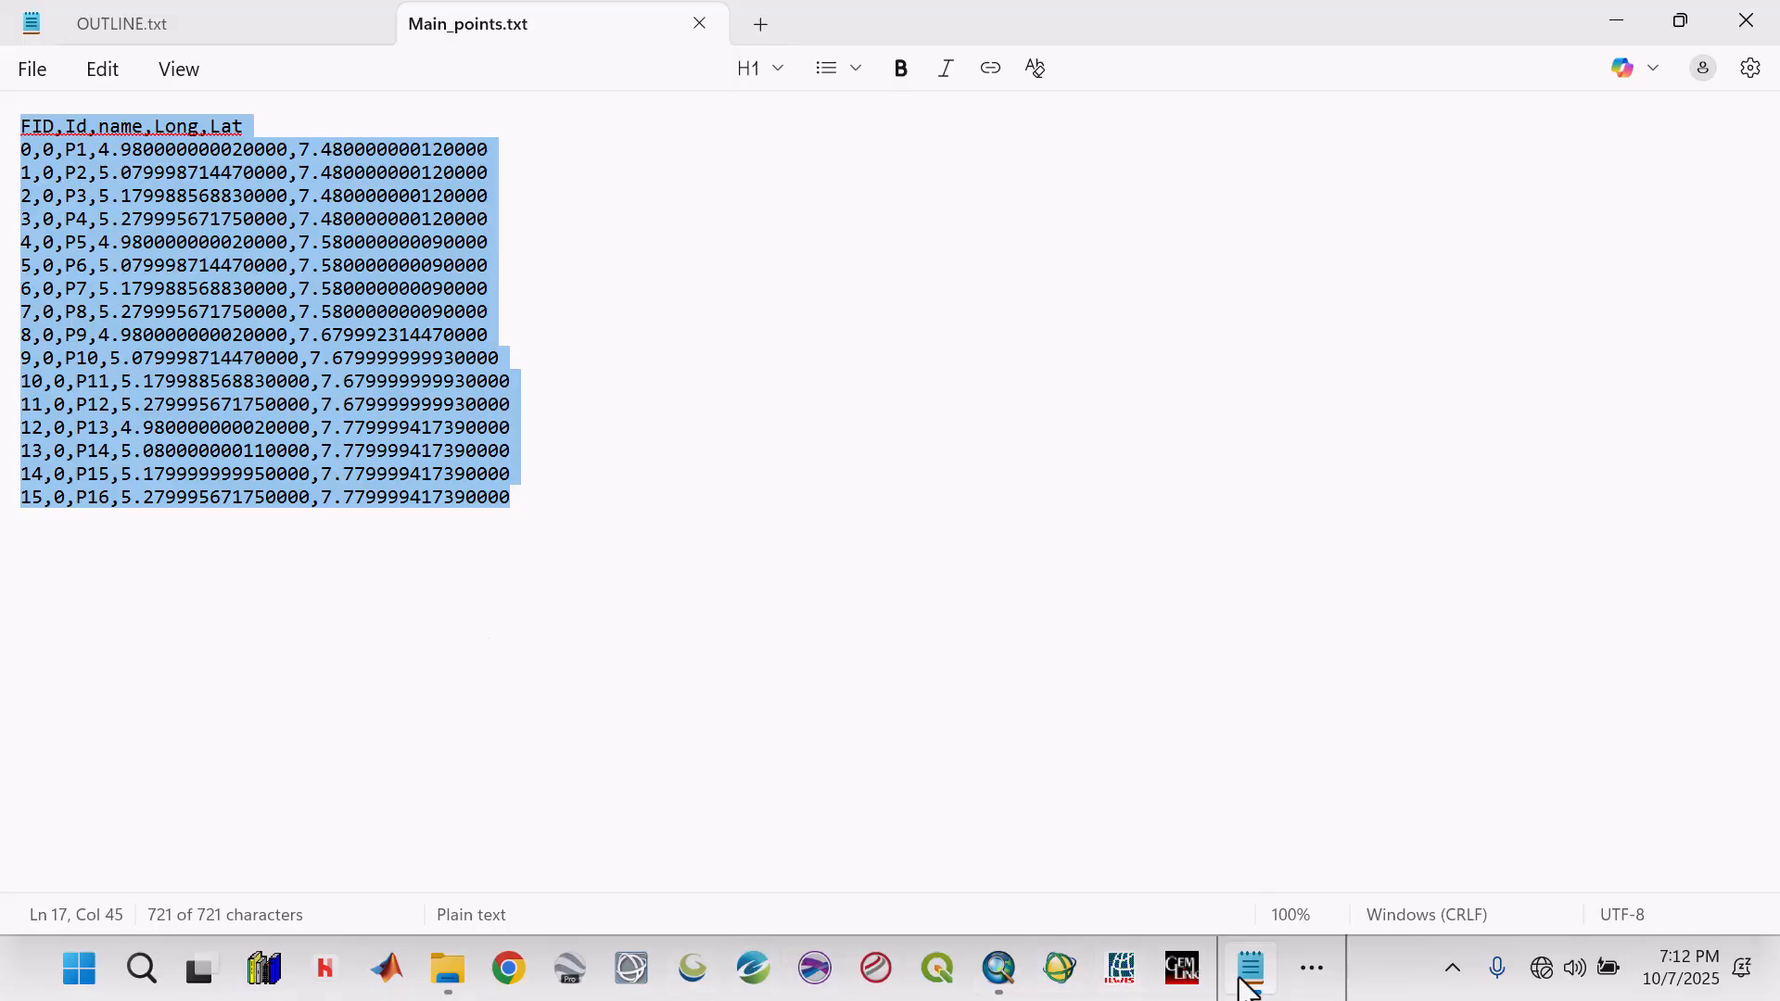
Switch to a blank Excel workbook and paste the copied point data at cell A1
click(1311, 968)
click(1286, 881)
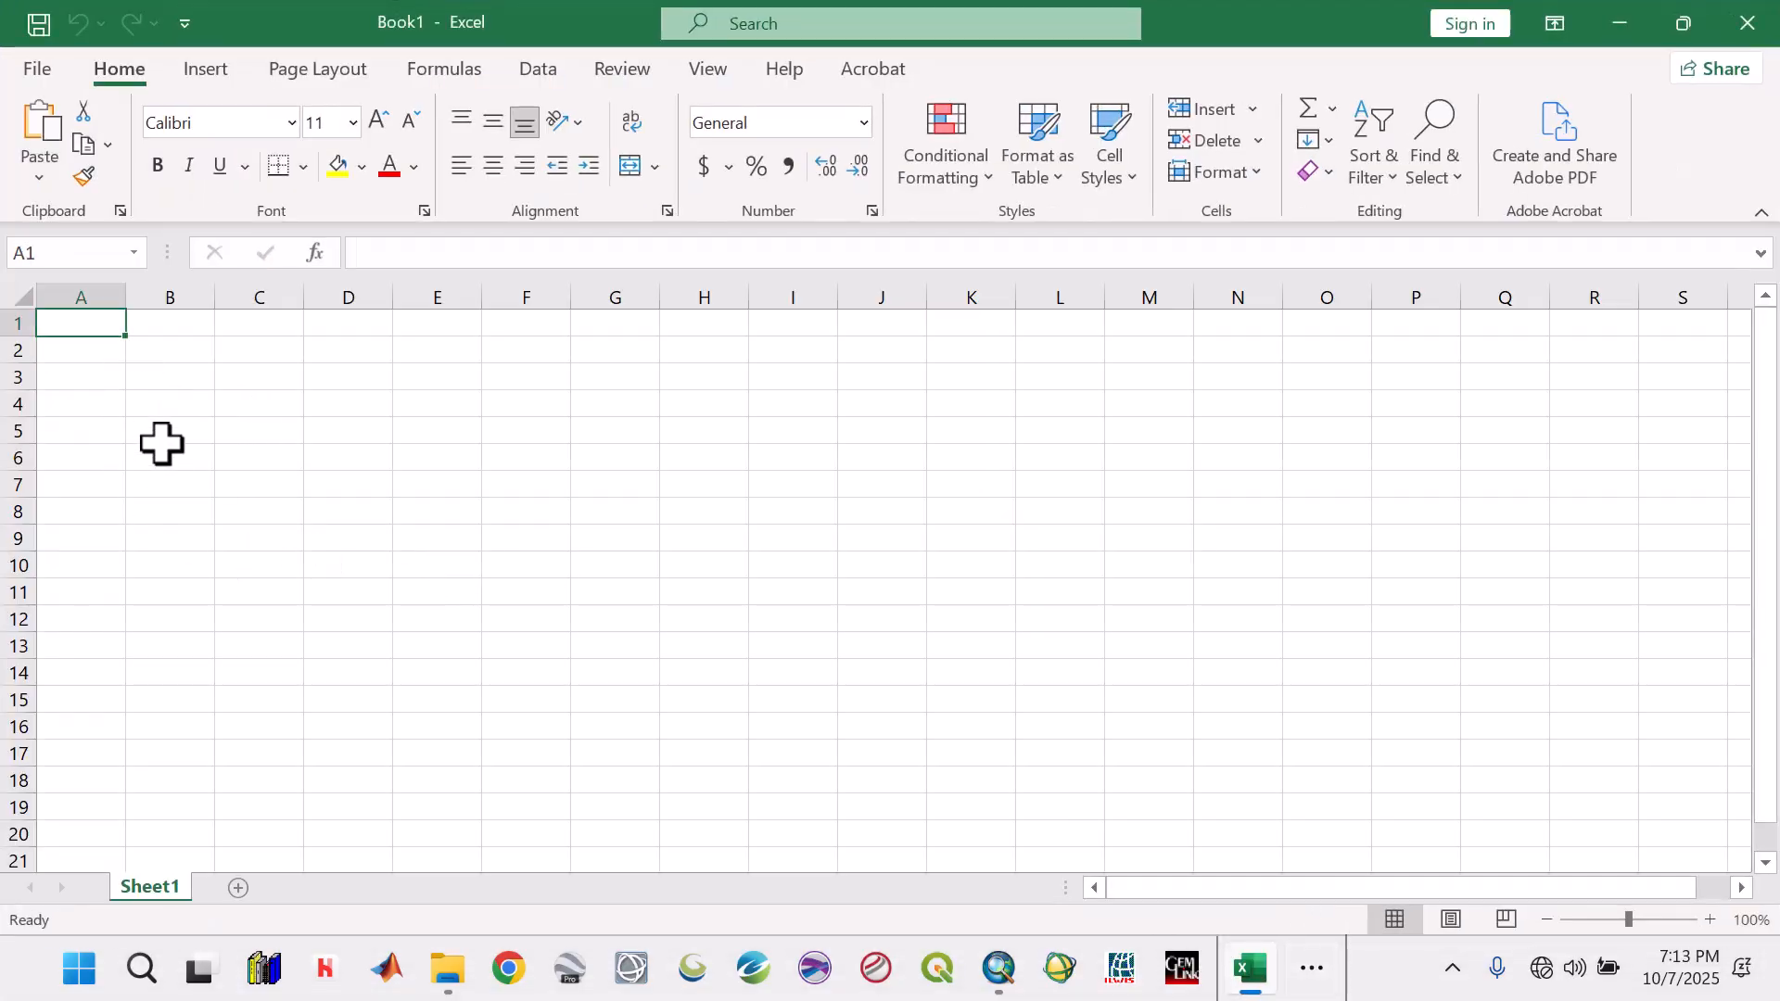
right_click(99, 313)
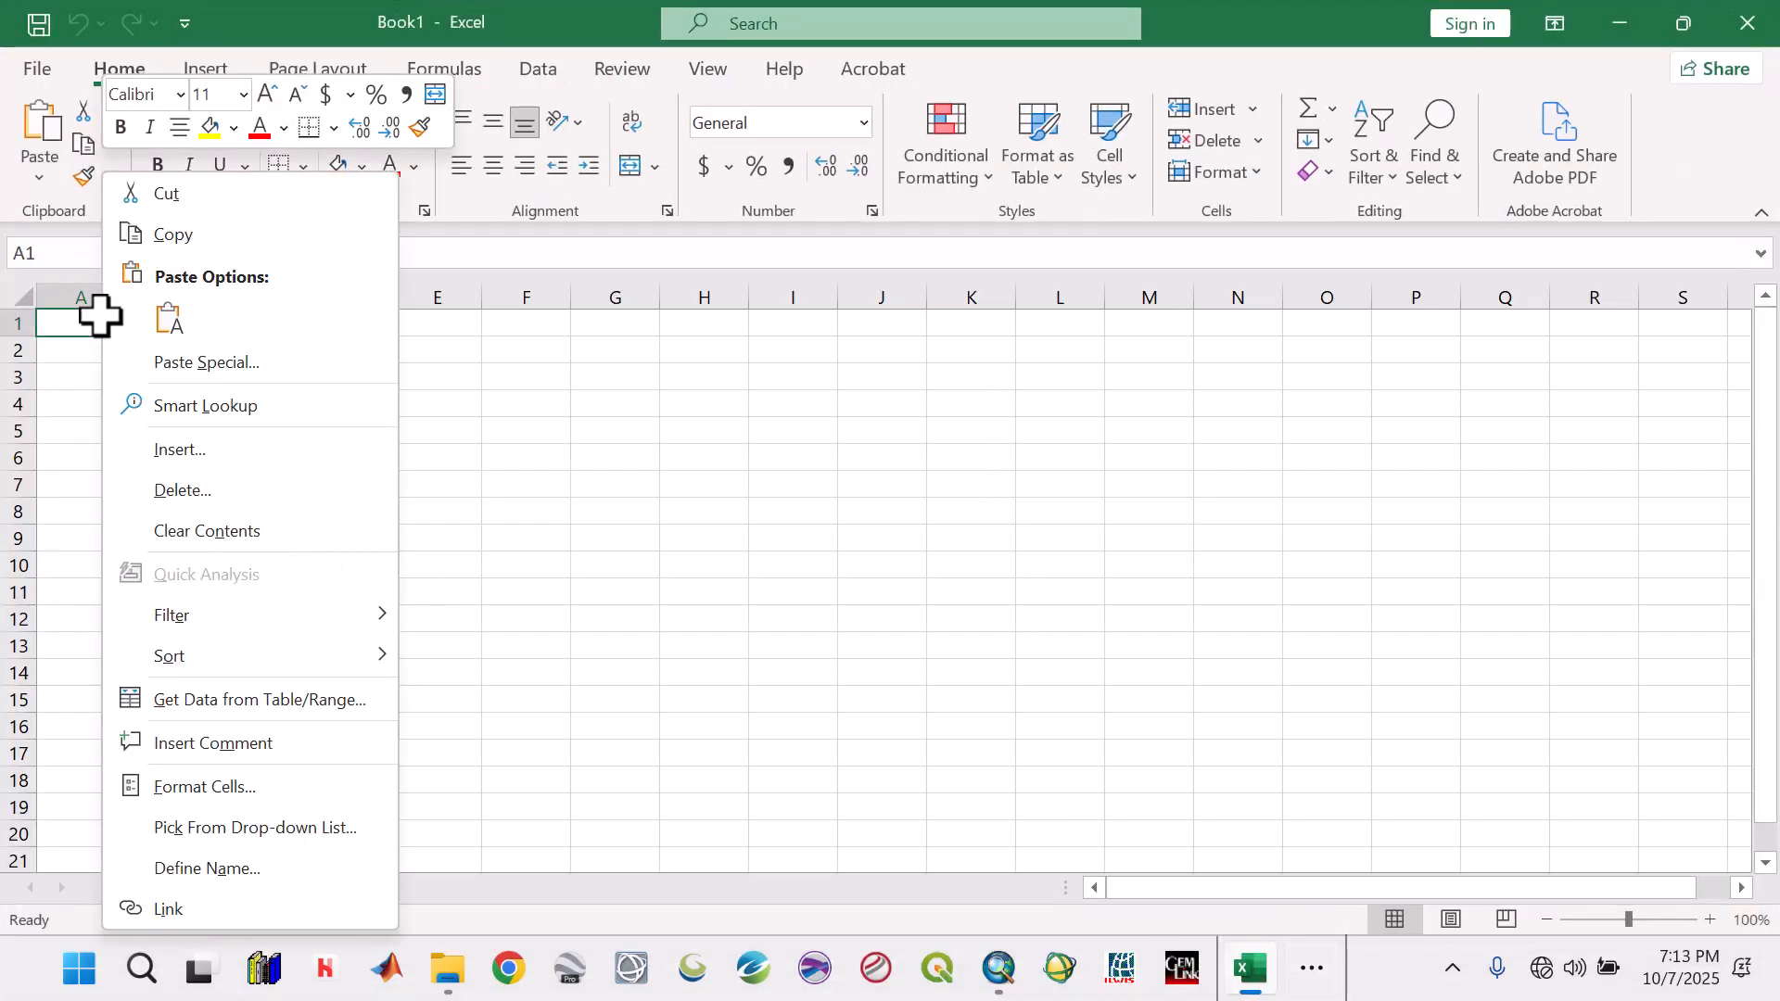
click(168, 319)
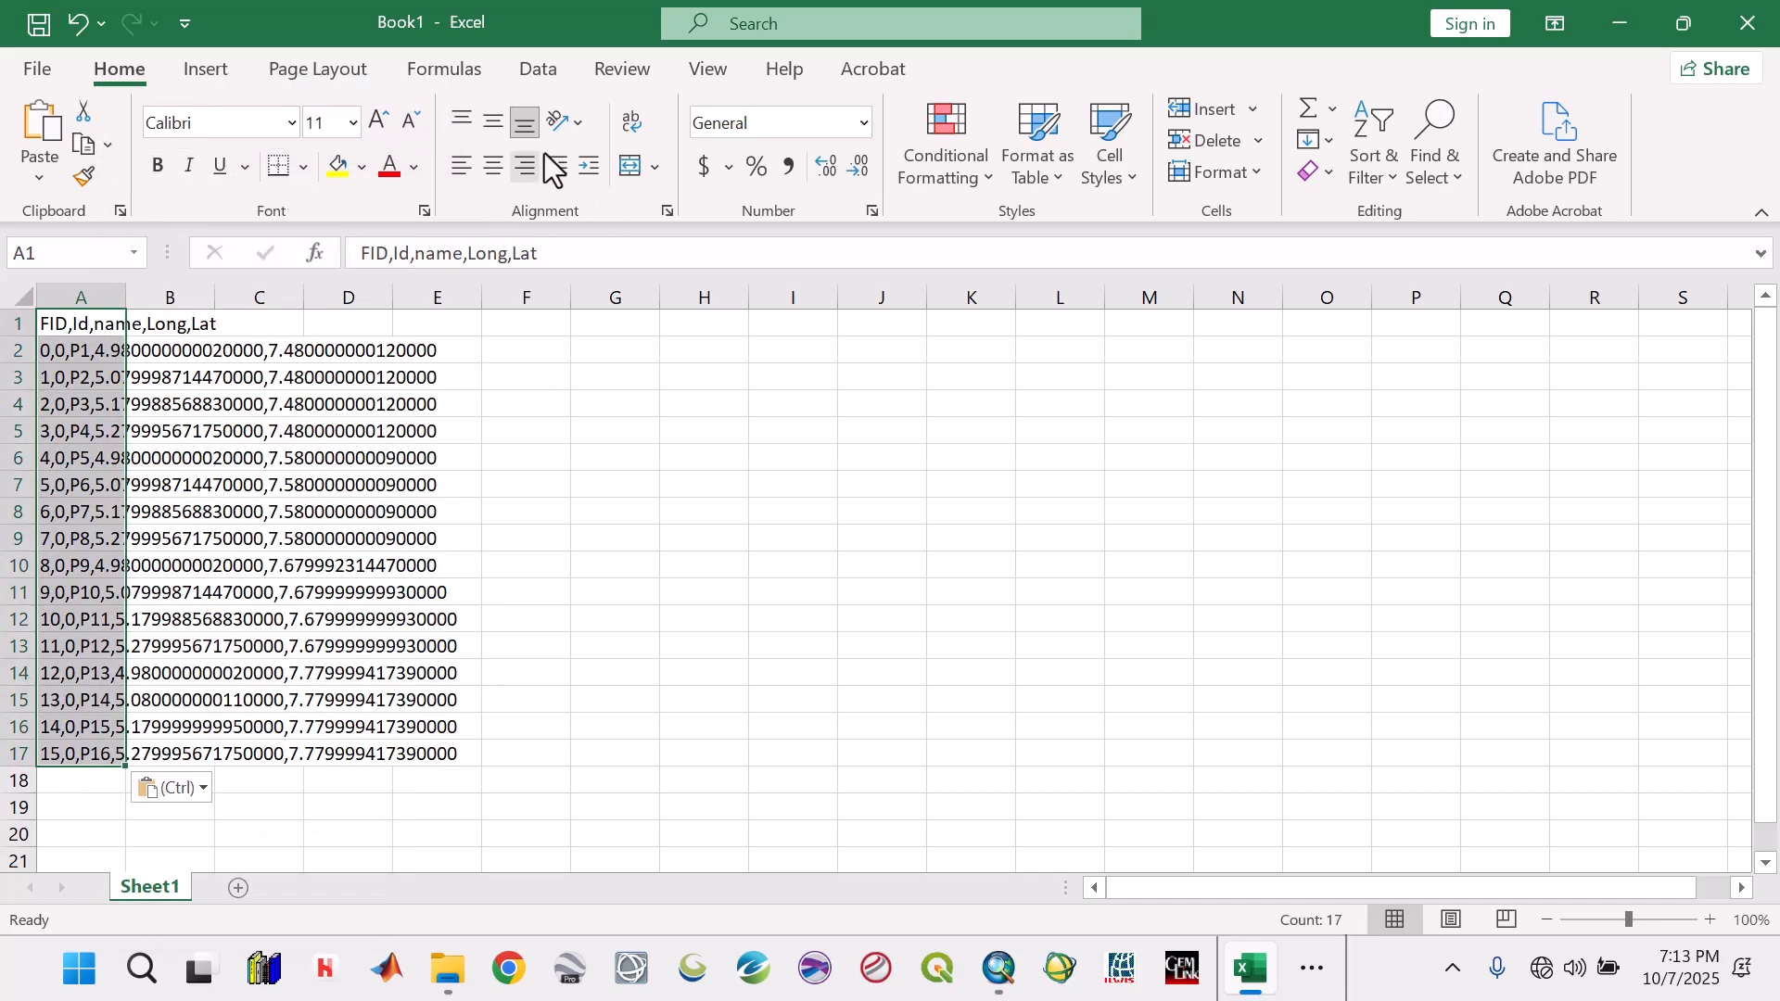
Split the pasted data in column A with Text to Columns as delimited text, adding Comma as a delimiter
click(543, 78)
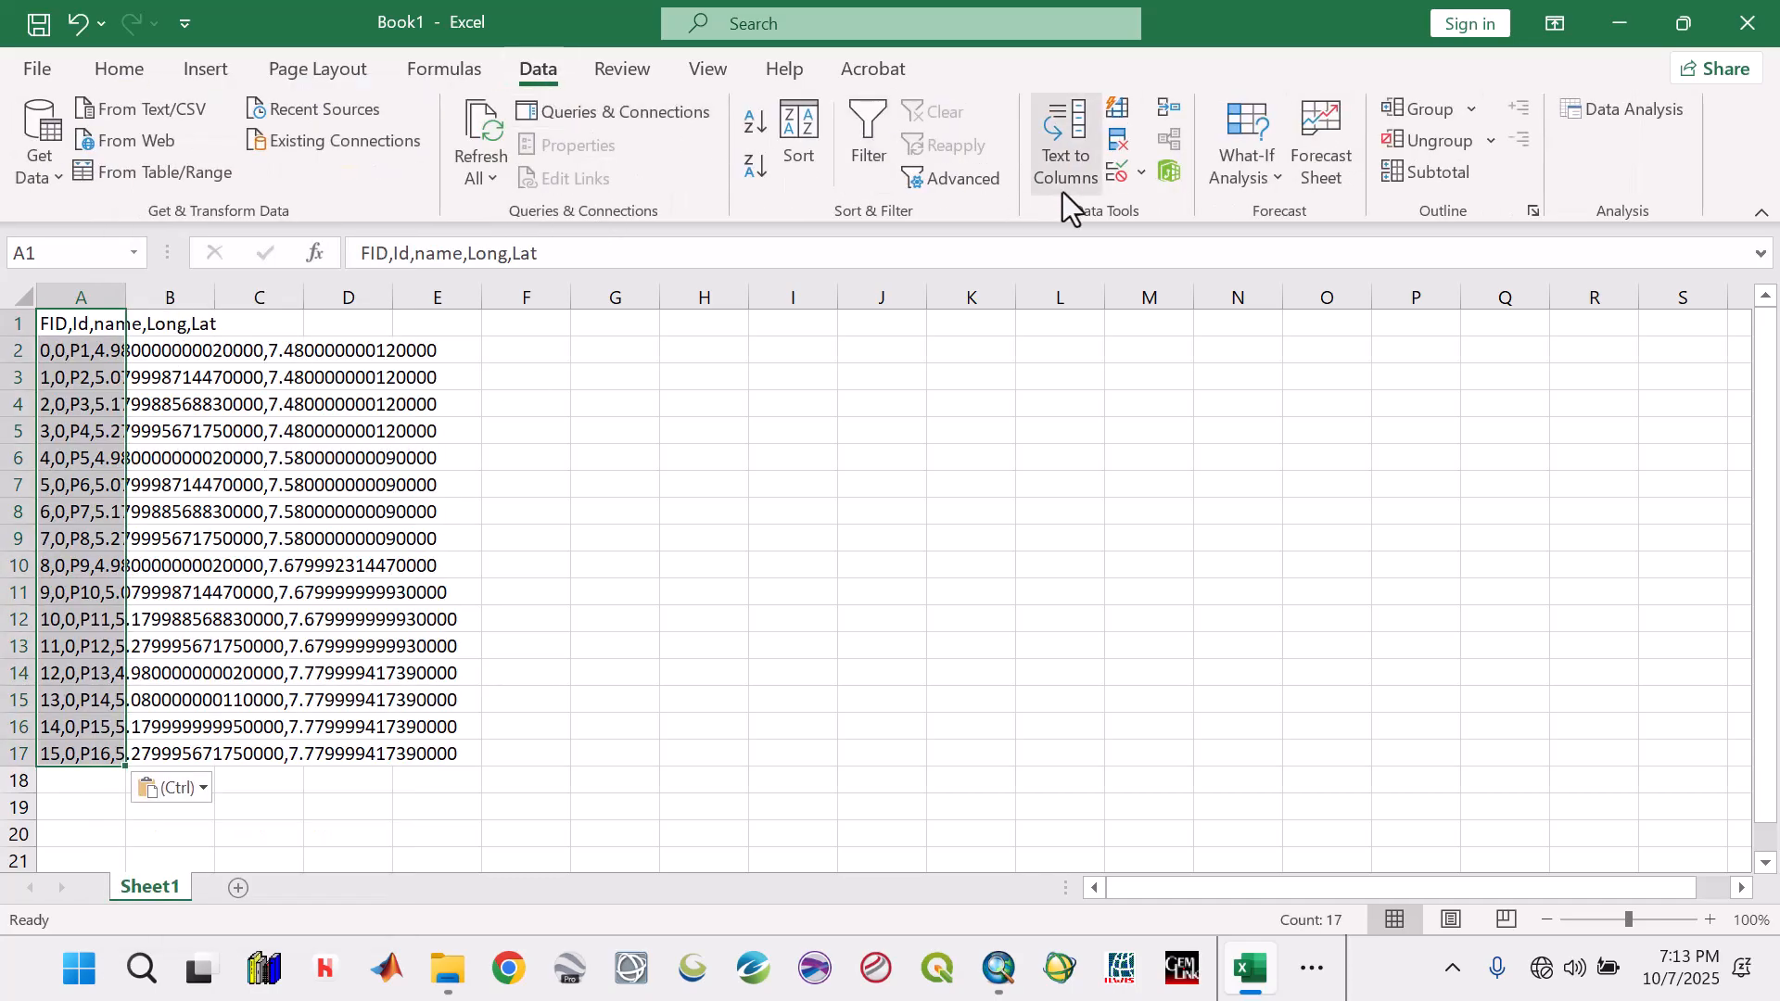
click(1071, 174)
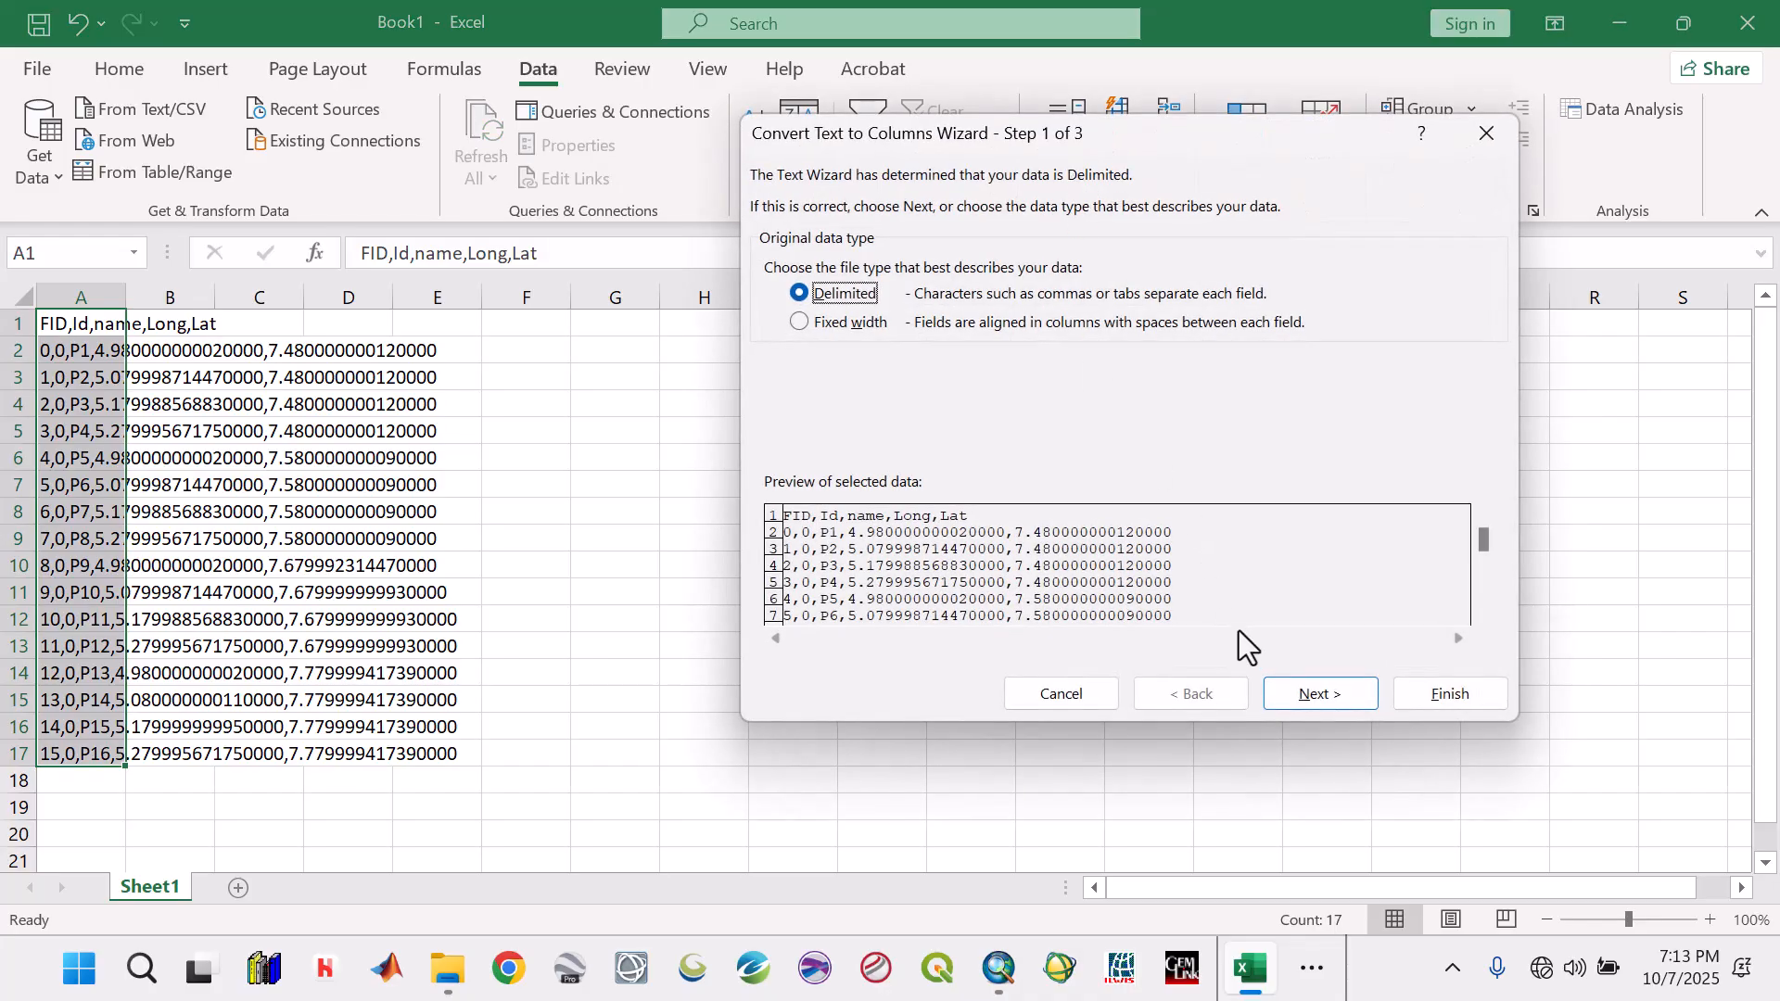
click(1308, 691)
click(777, 302)
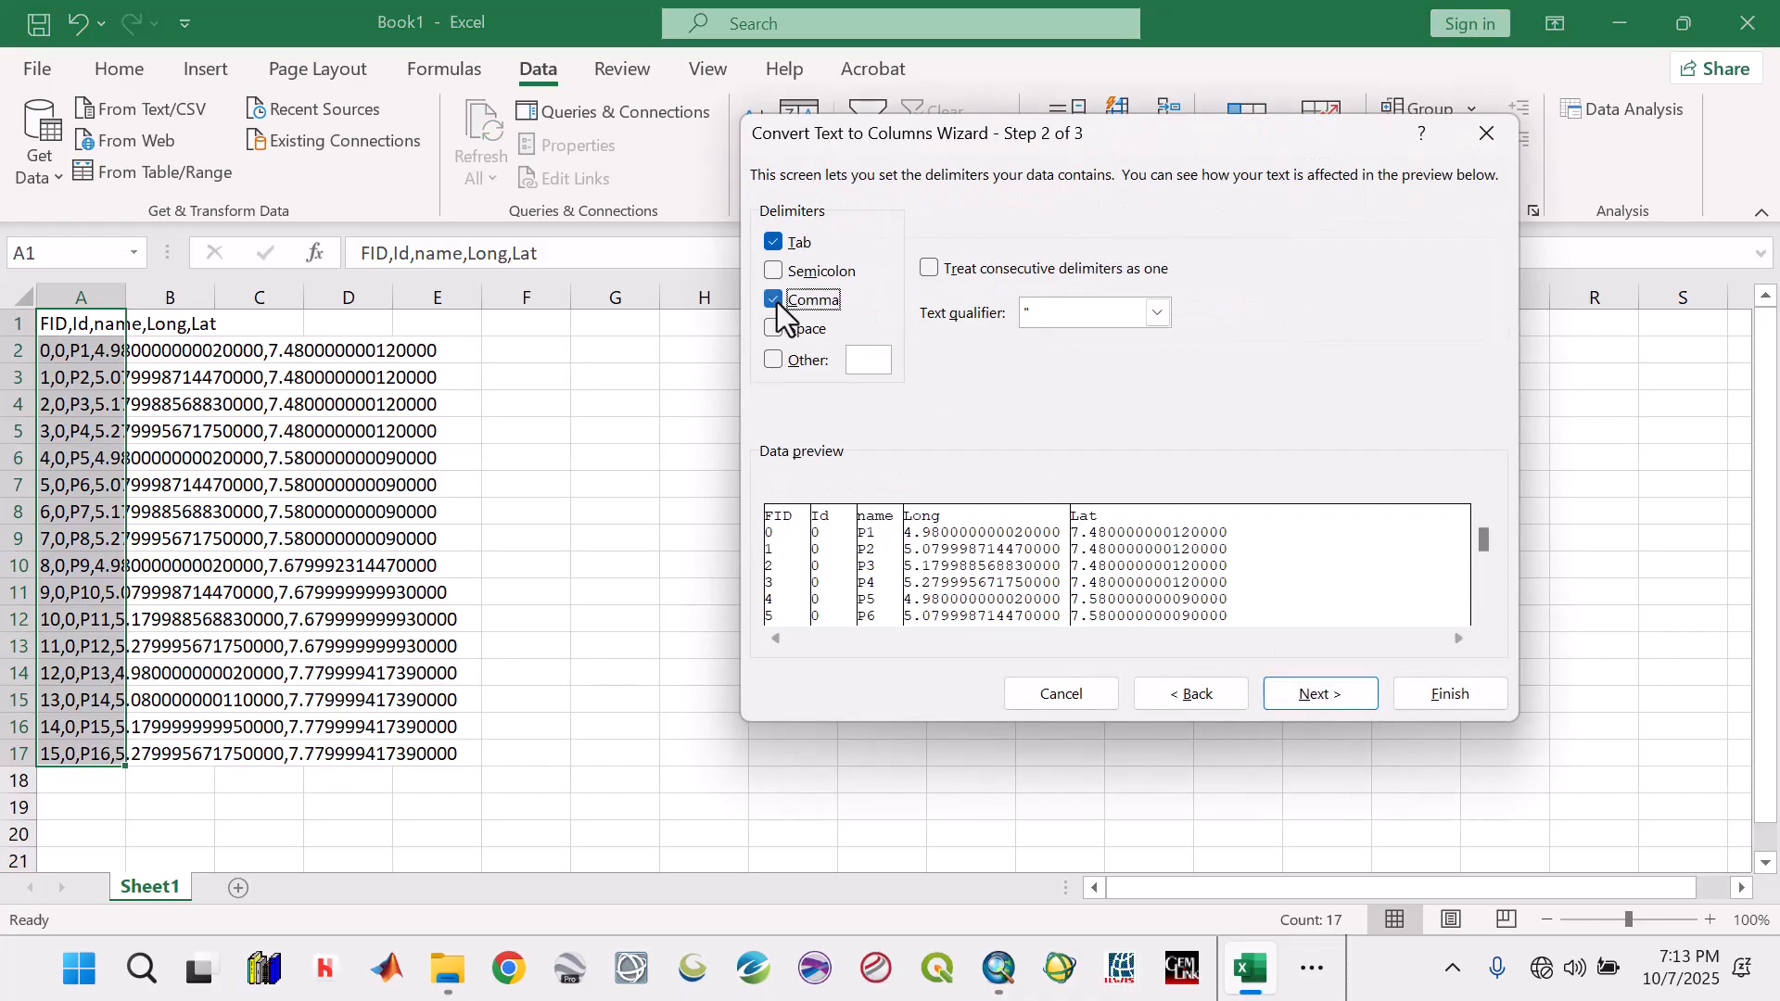
click(1327, 699)
click(1409, 695)
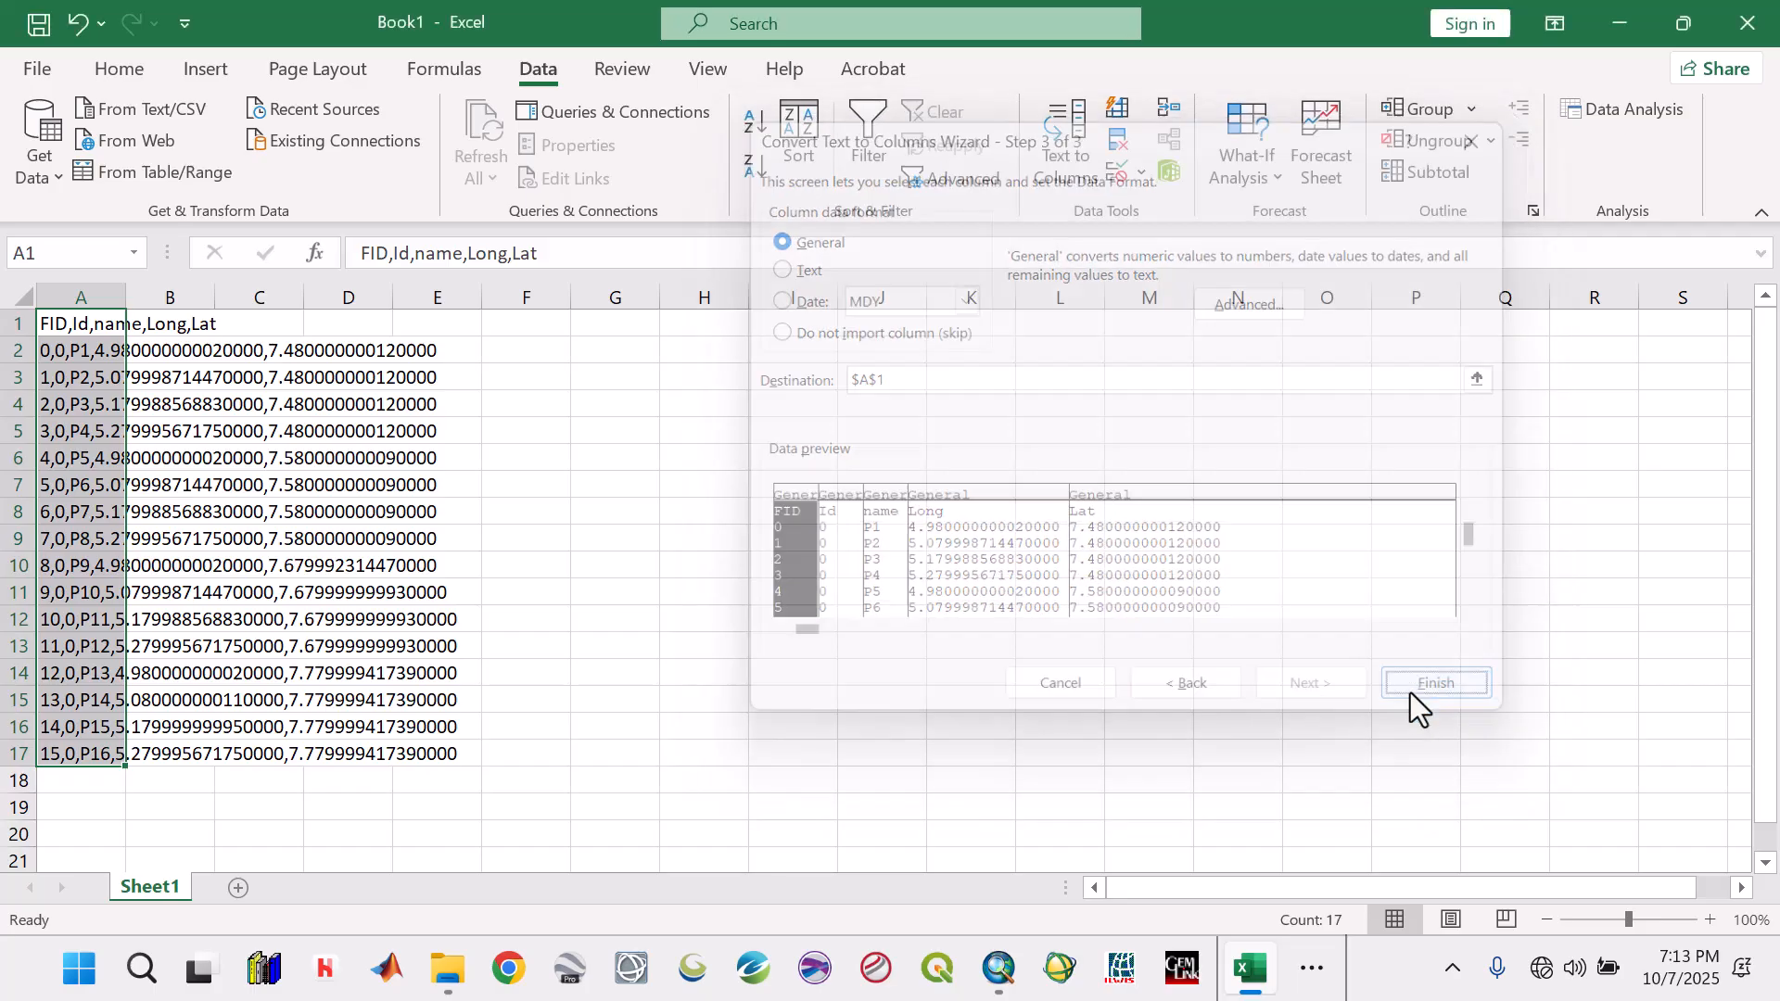
click(666, 567)
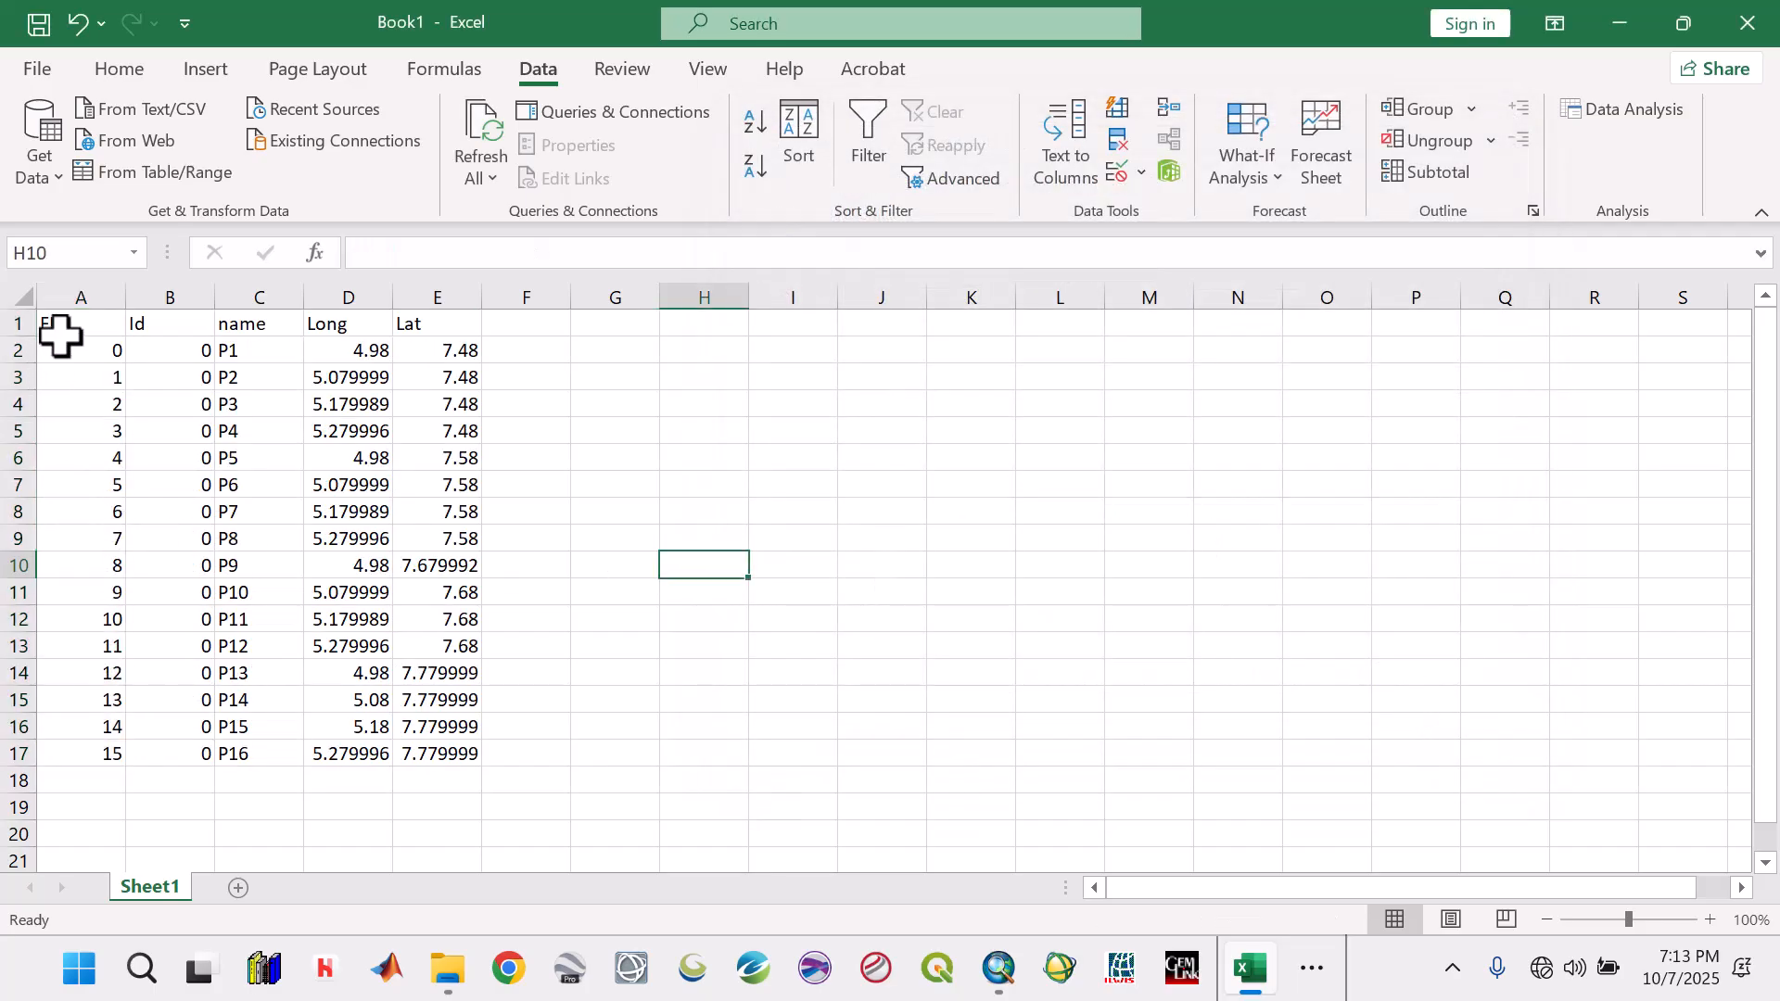
Delete the Id and name columns from the sheet
click(167, 285)
drag(167, 285, 241, 297)
right_click(245, 297)
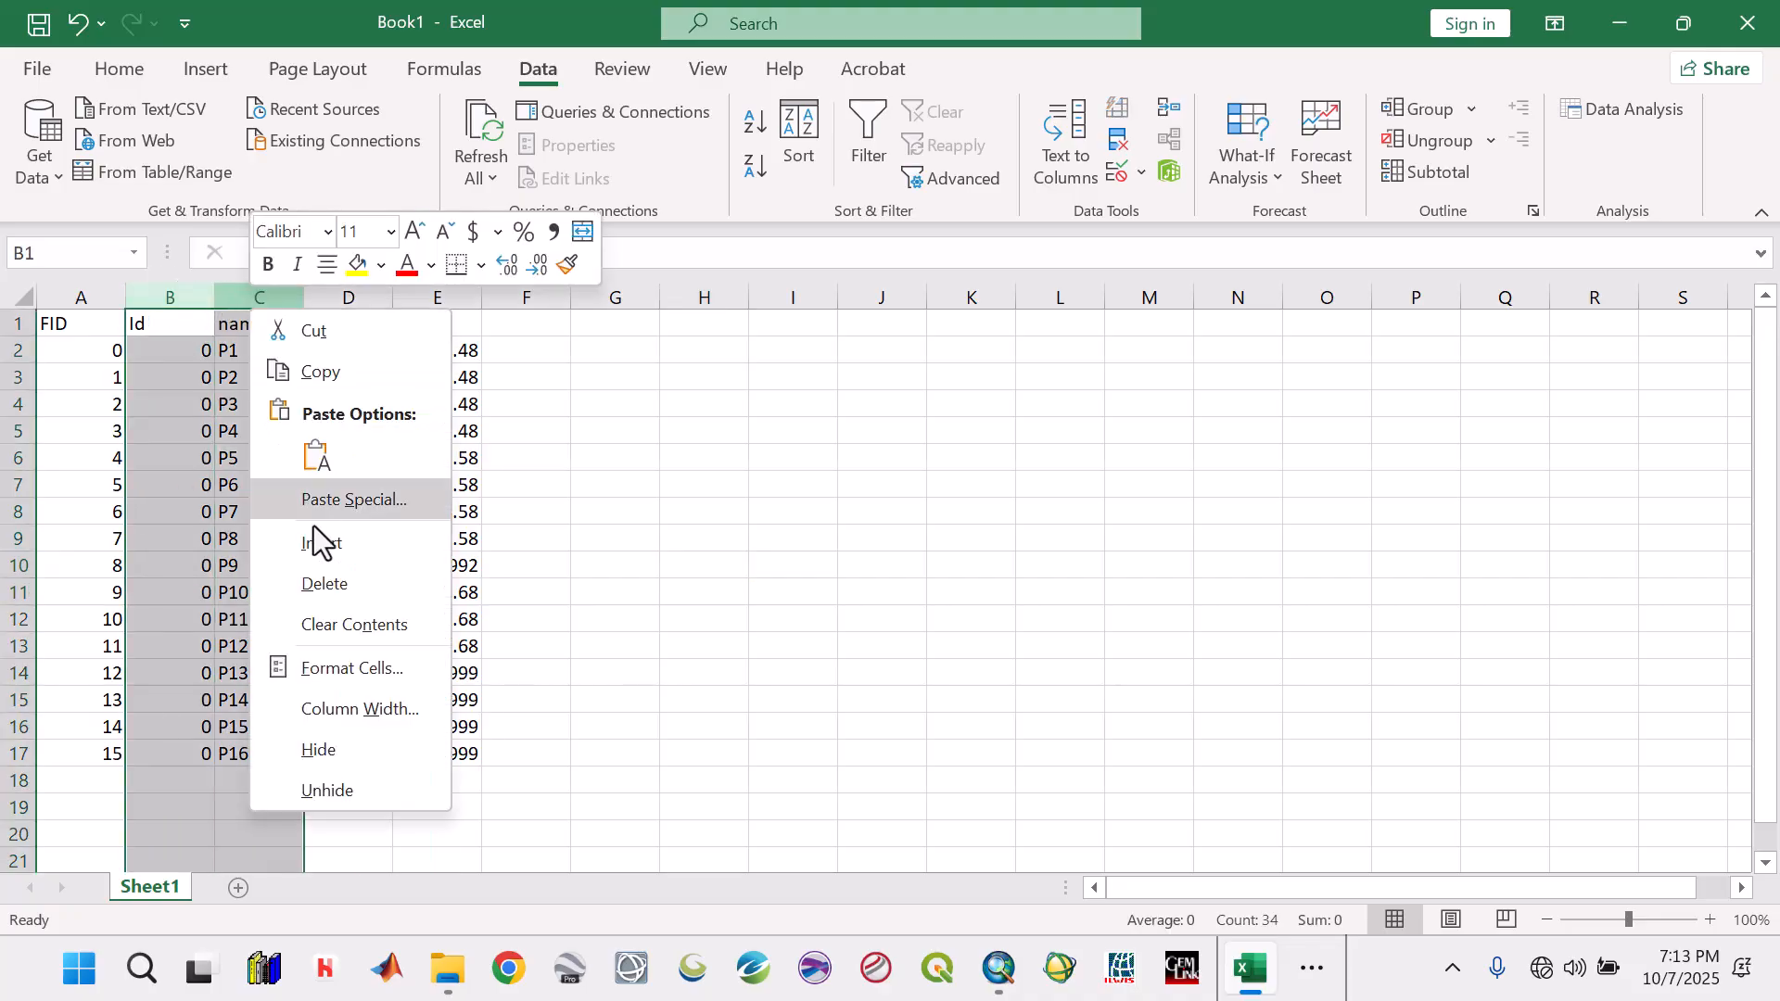
click(330, 581)
Replace the FID header in cell A1 with Section
click(100, 320)
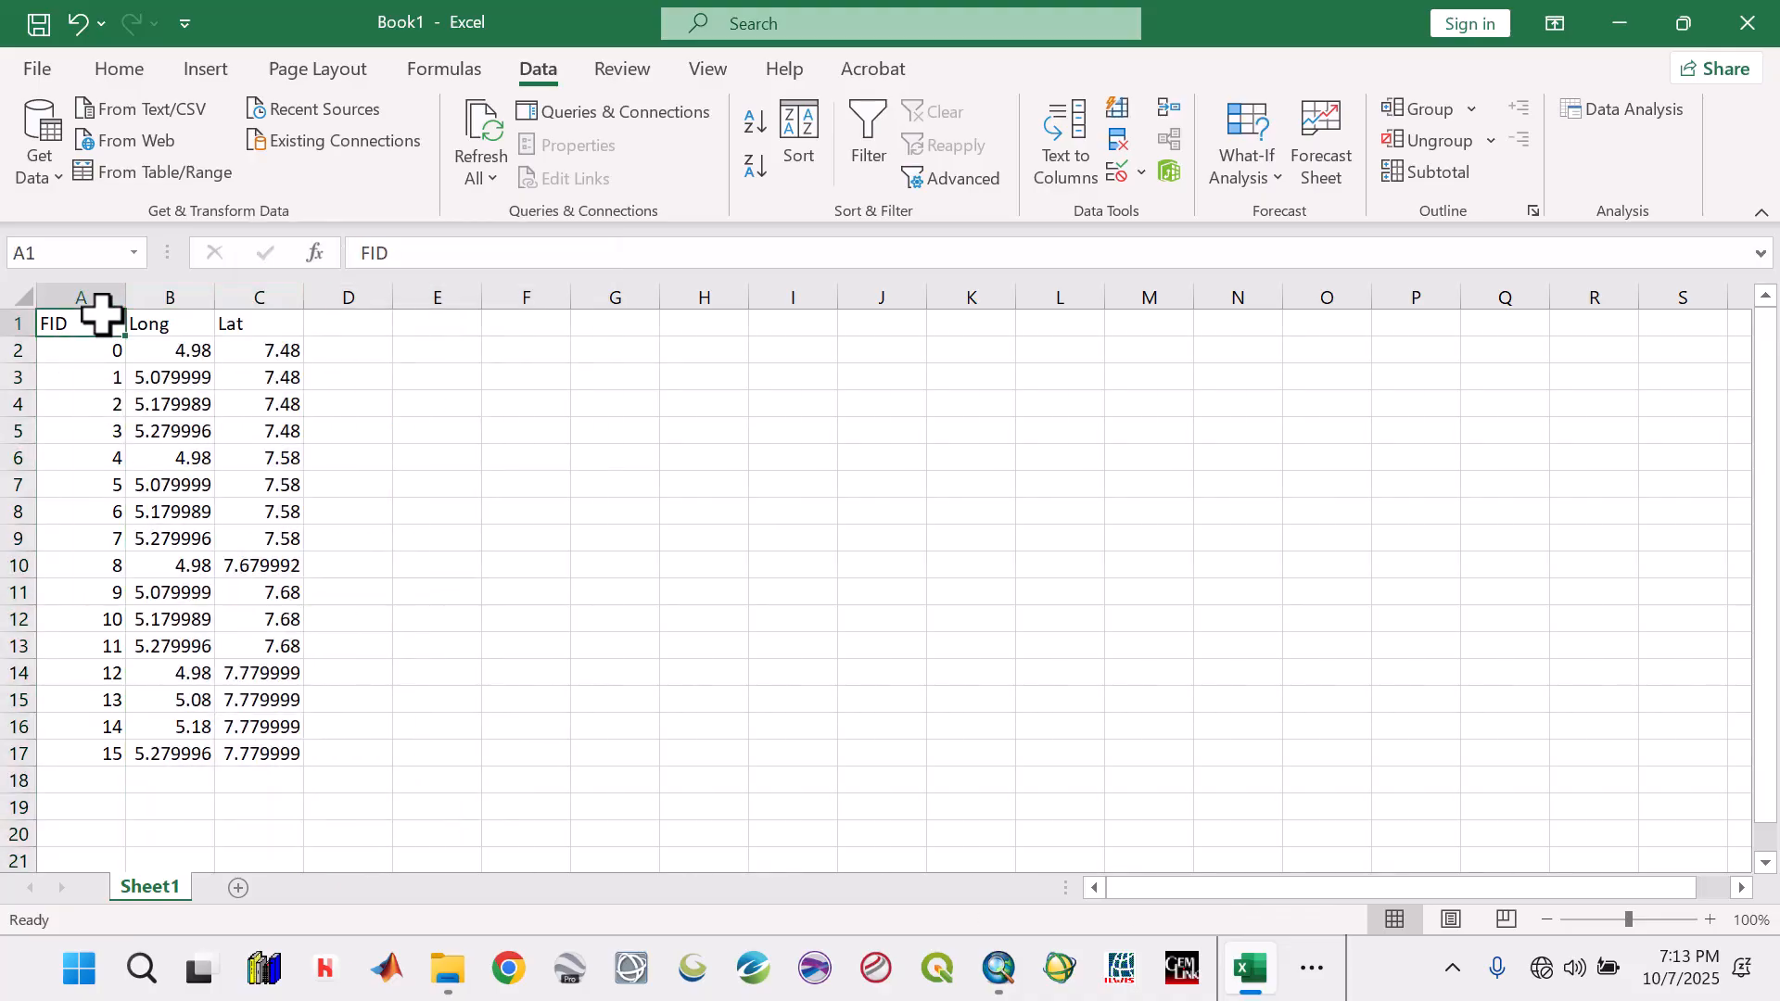
text(Section)
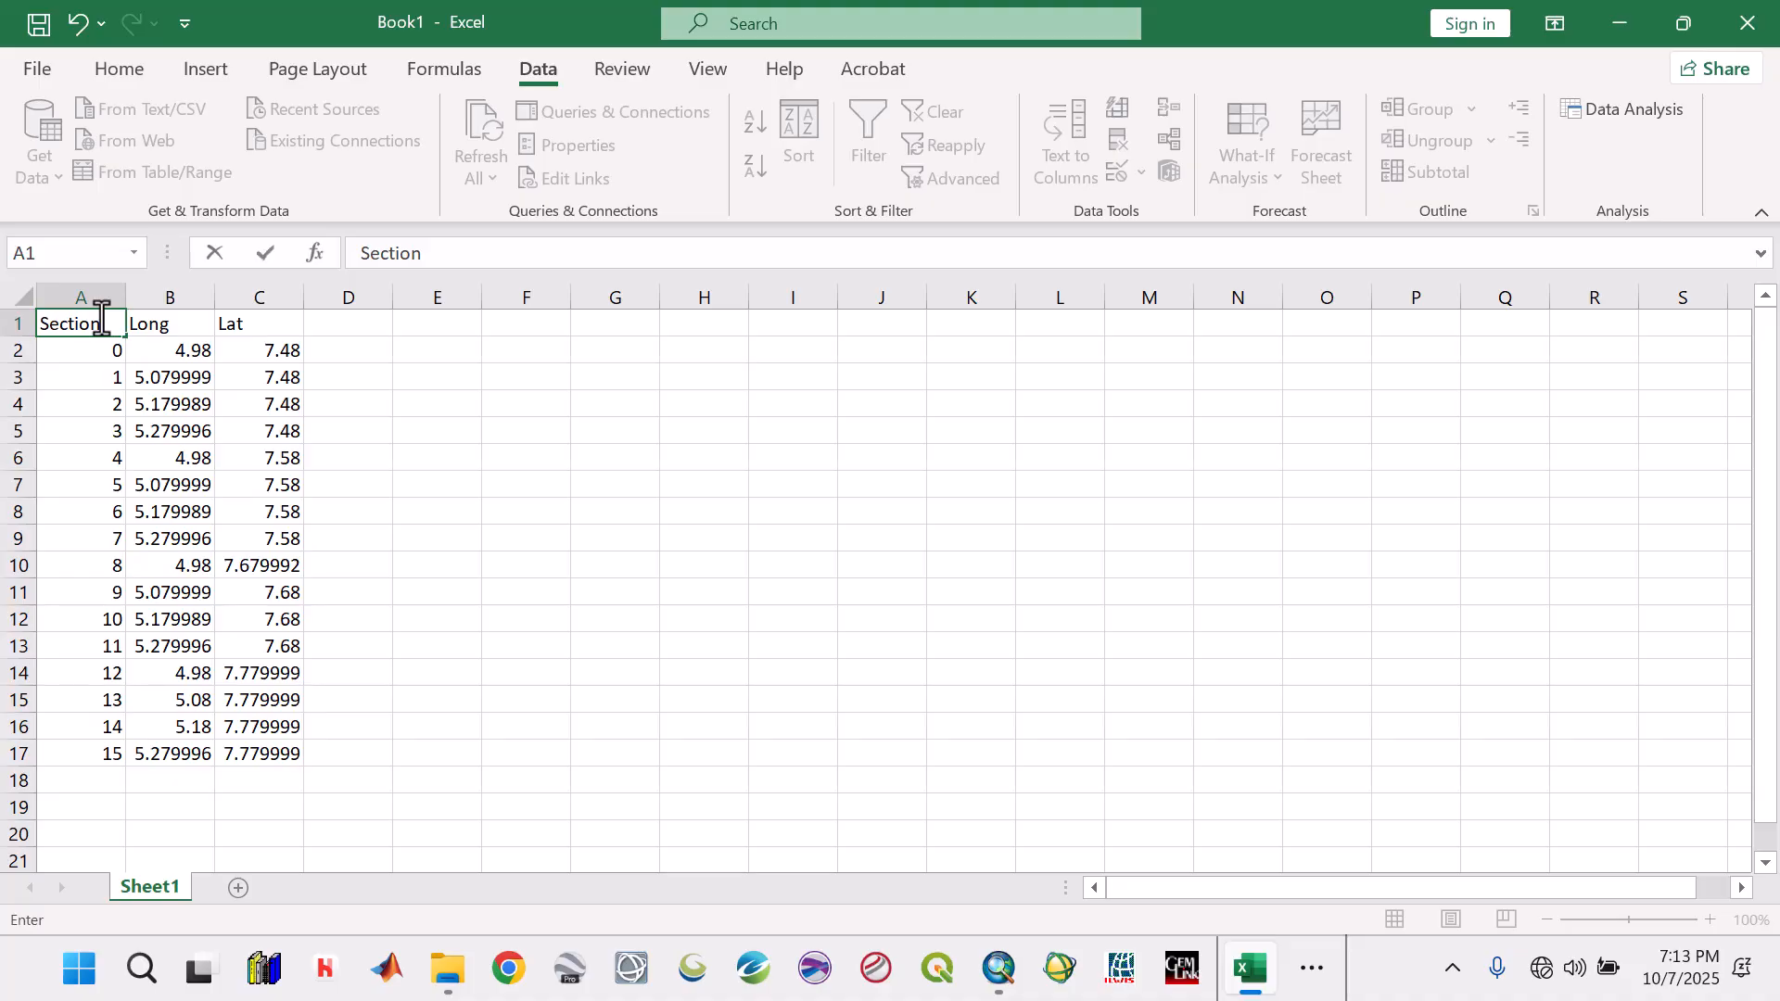
key(Return)
Number the Section column from 1 to 16 in A2:A17, entering the first values and filling the series down
text(\)
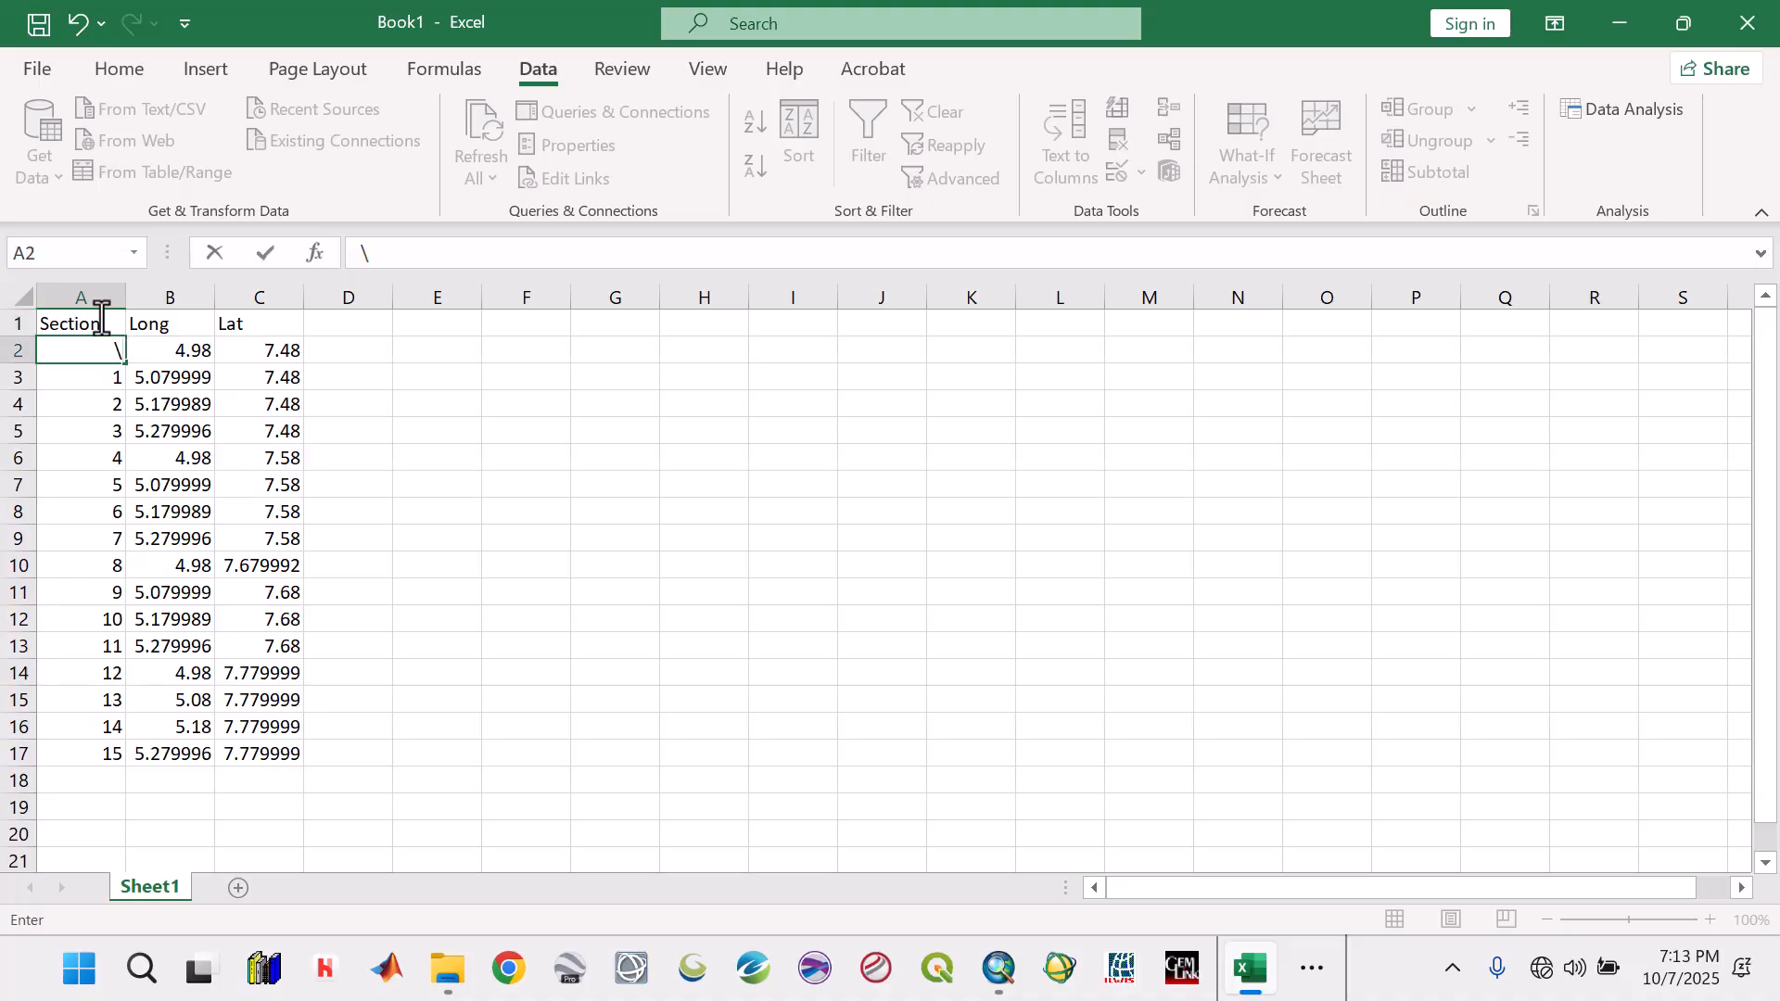
key(Return)
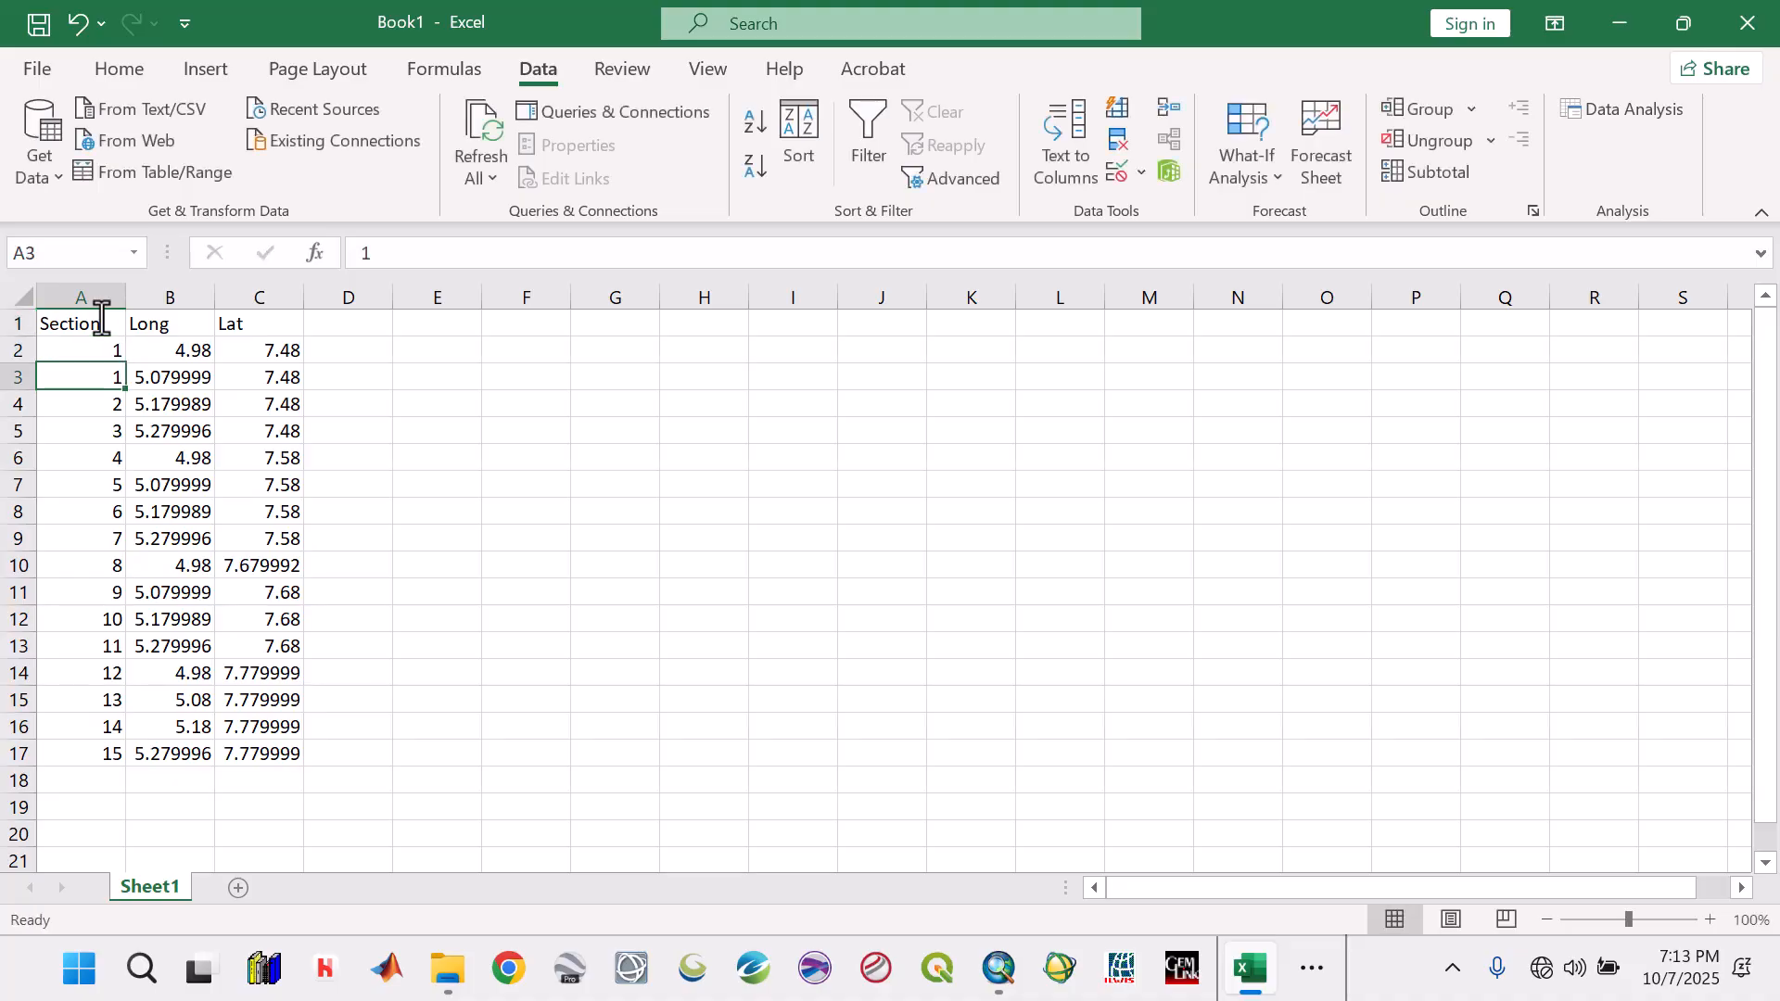
text(2)
key(Return)
text(3)
key(Return)
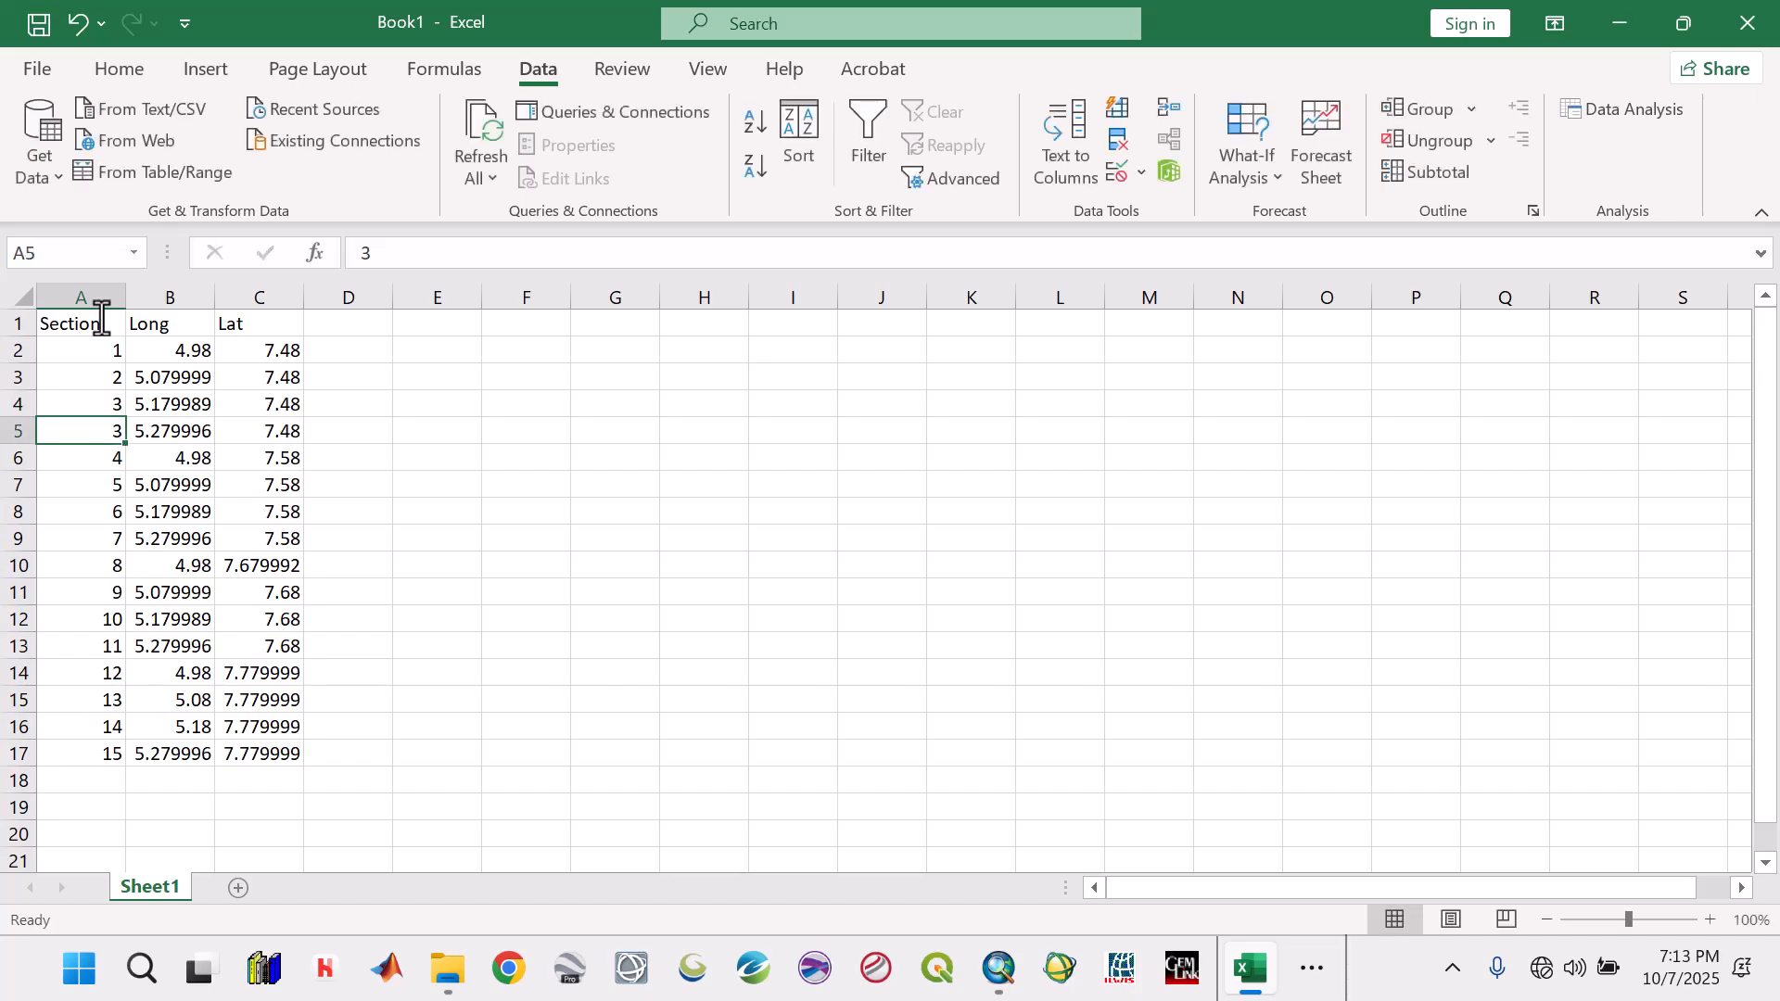
drag(111, 350, 111, 766)
click(508, 694)
Center the contents of the whole table in A1:C17 horizontally
drag(87, 326, 258, 758)
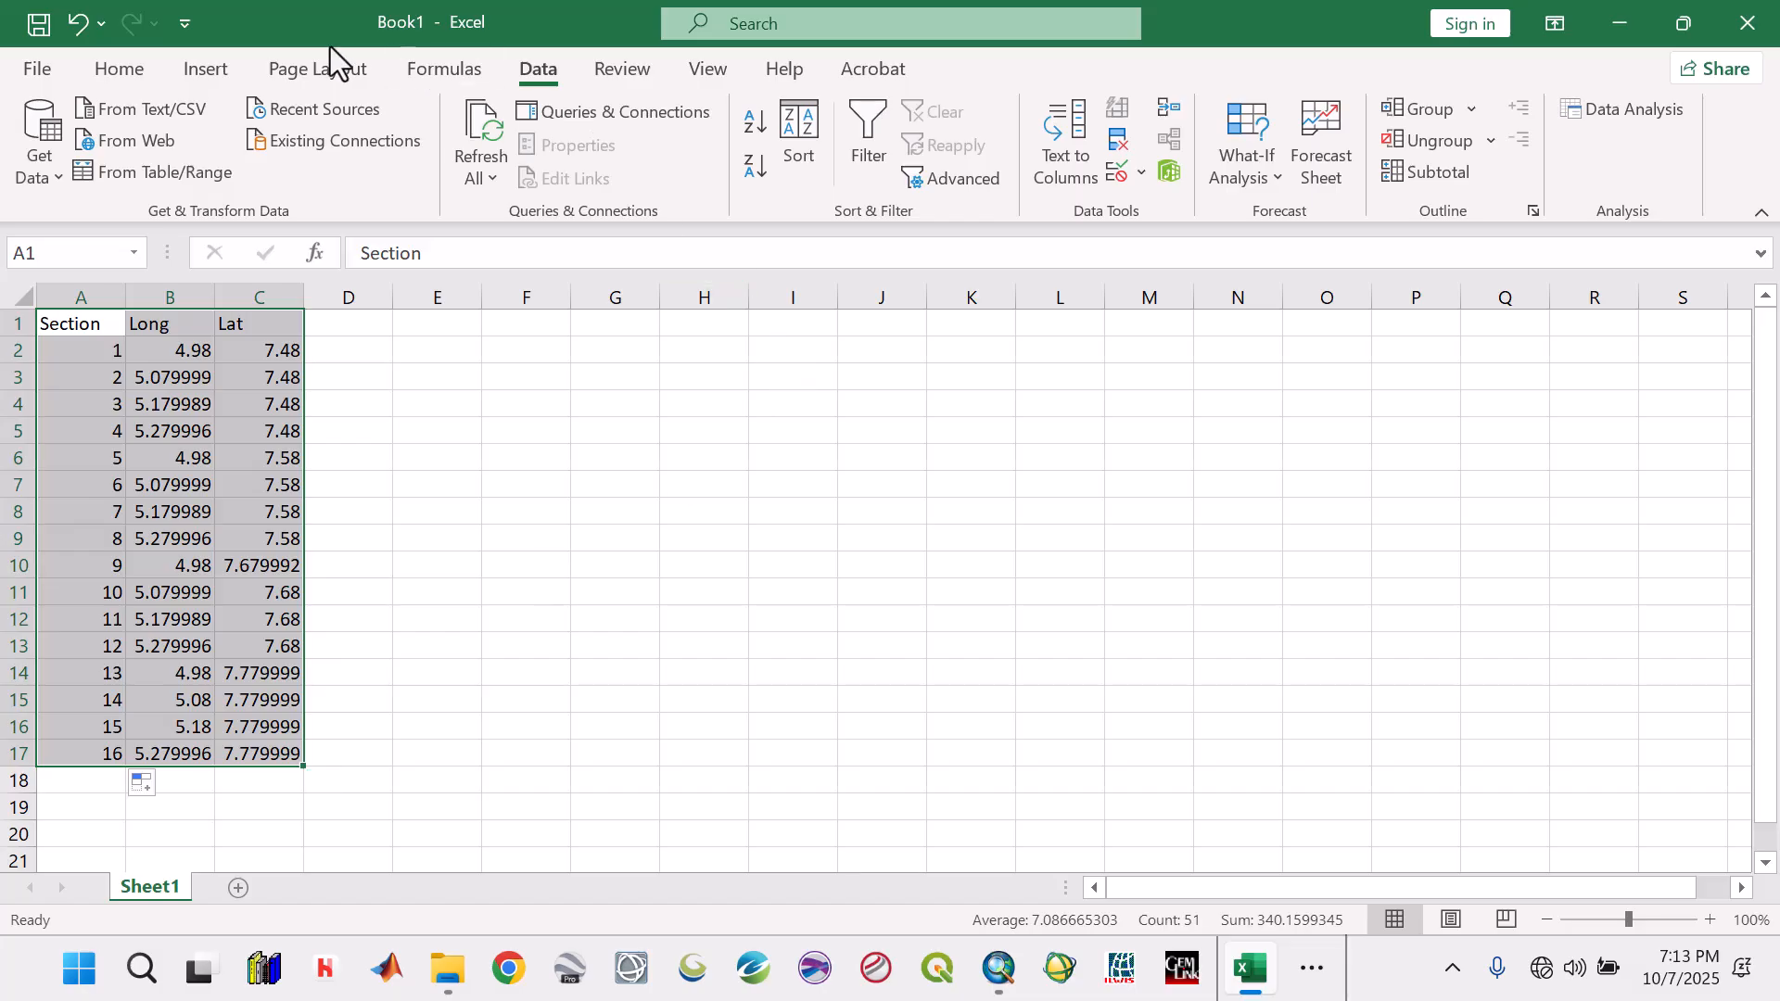
click(121, 71)
click(492, 165)
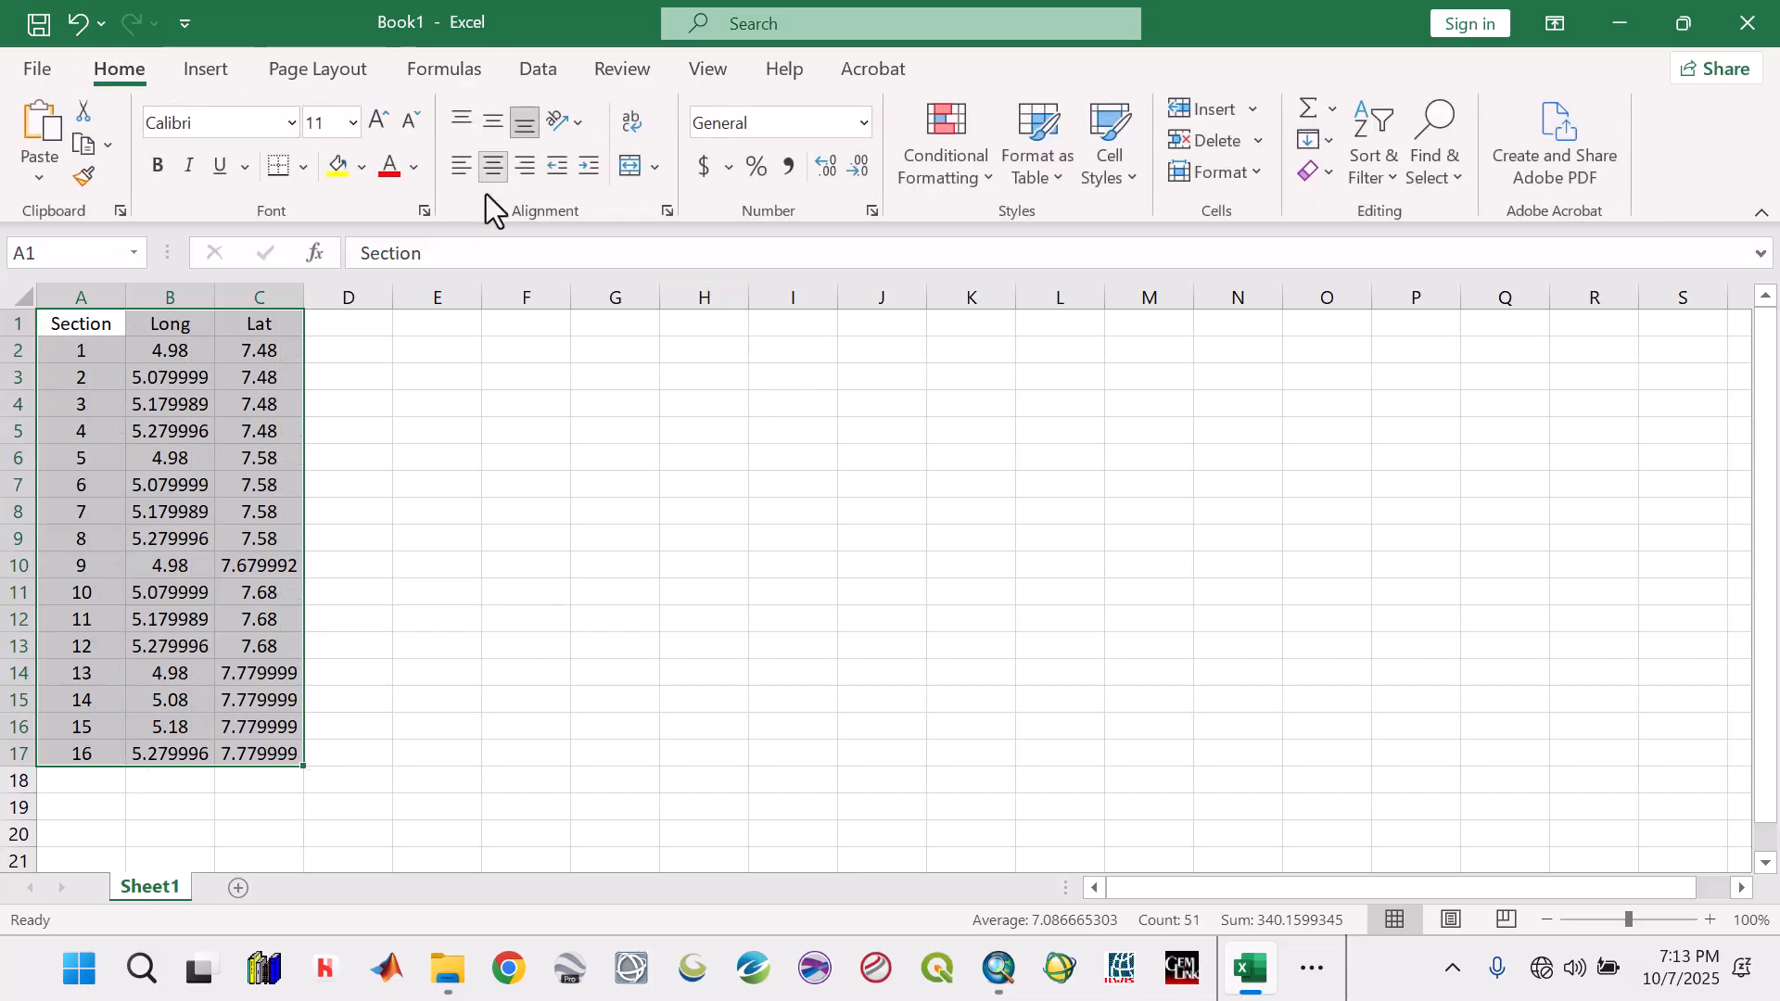
click(453, 431)
Give the header cells A1:C1 all borders, a grey fill and bold text
drag(48, 324, 247, 329)
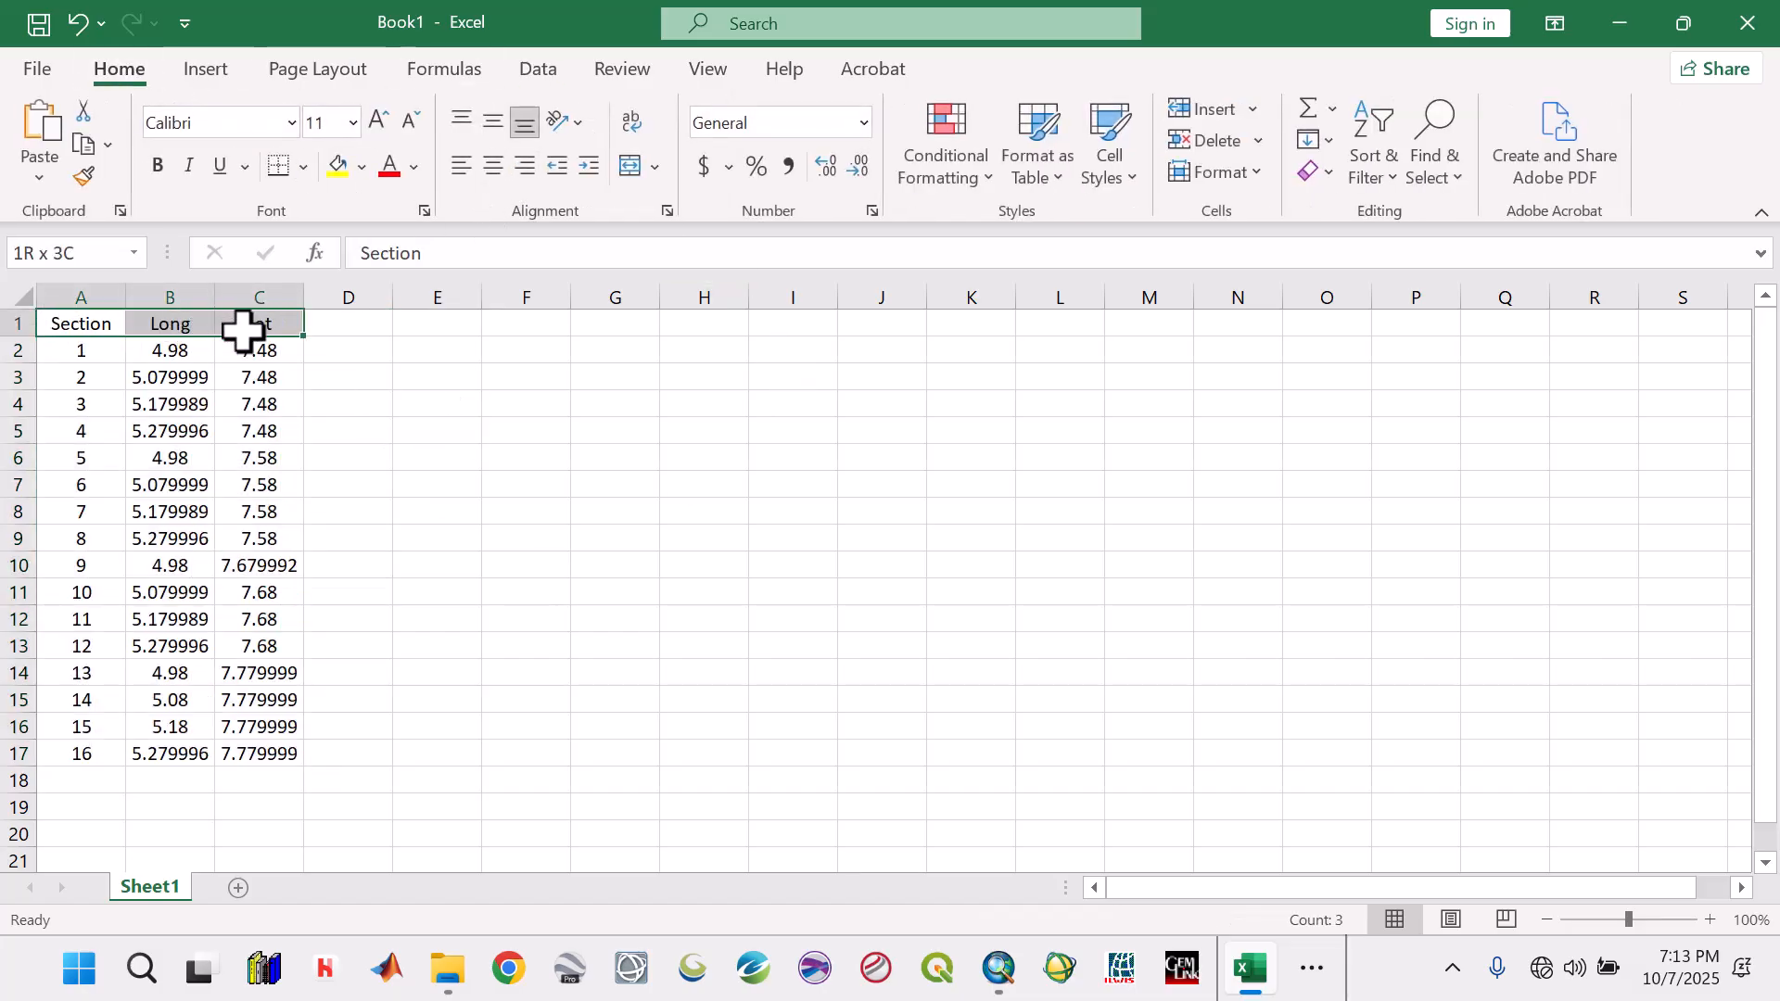
click(303, 167)
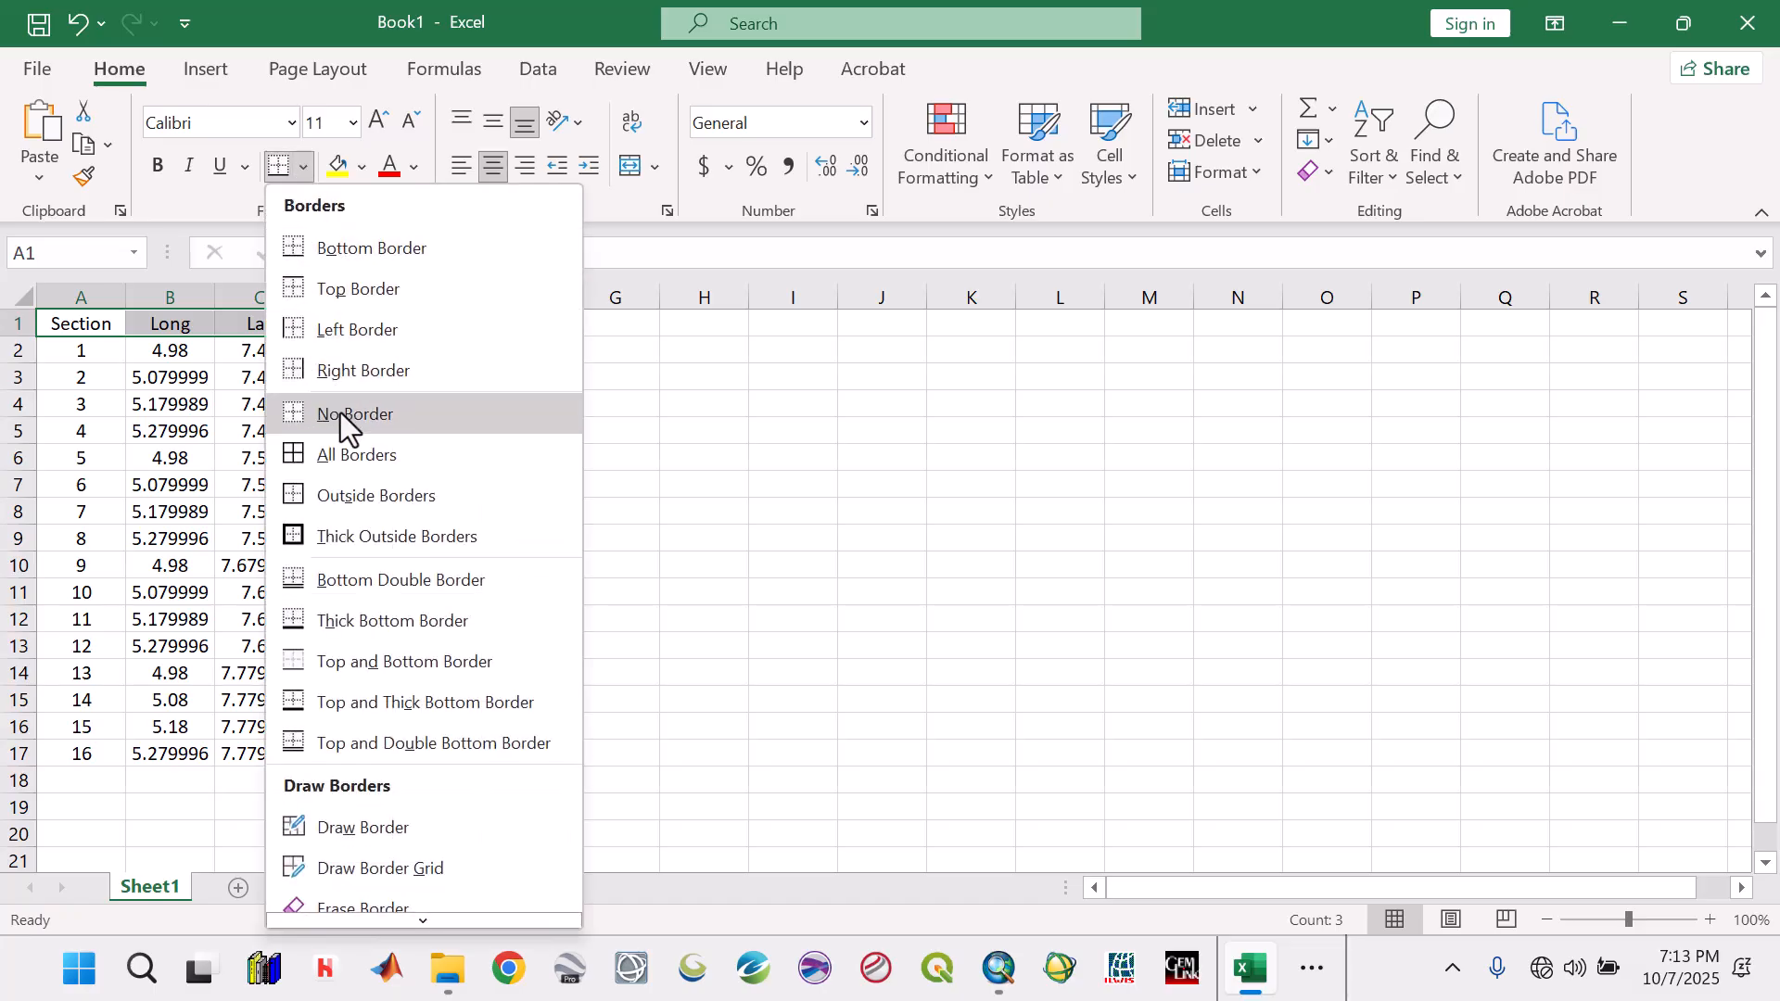
click(347, 458)
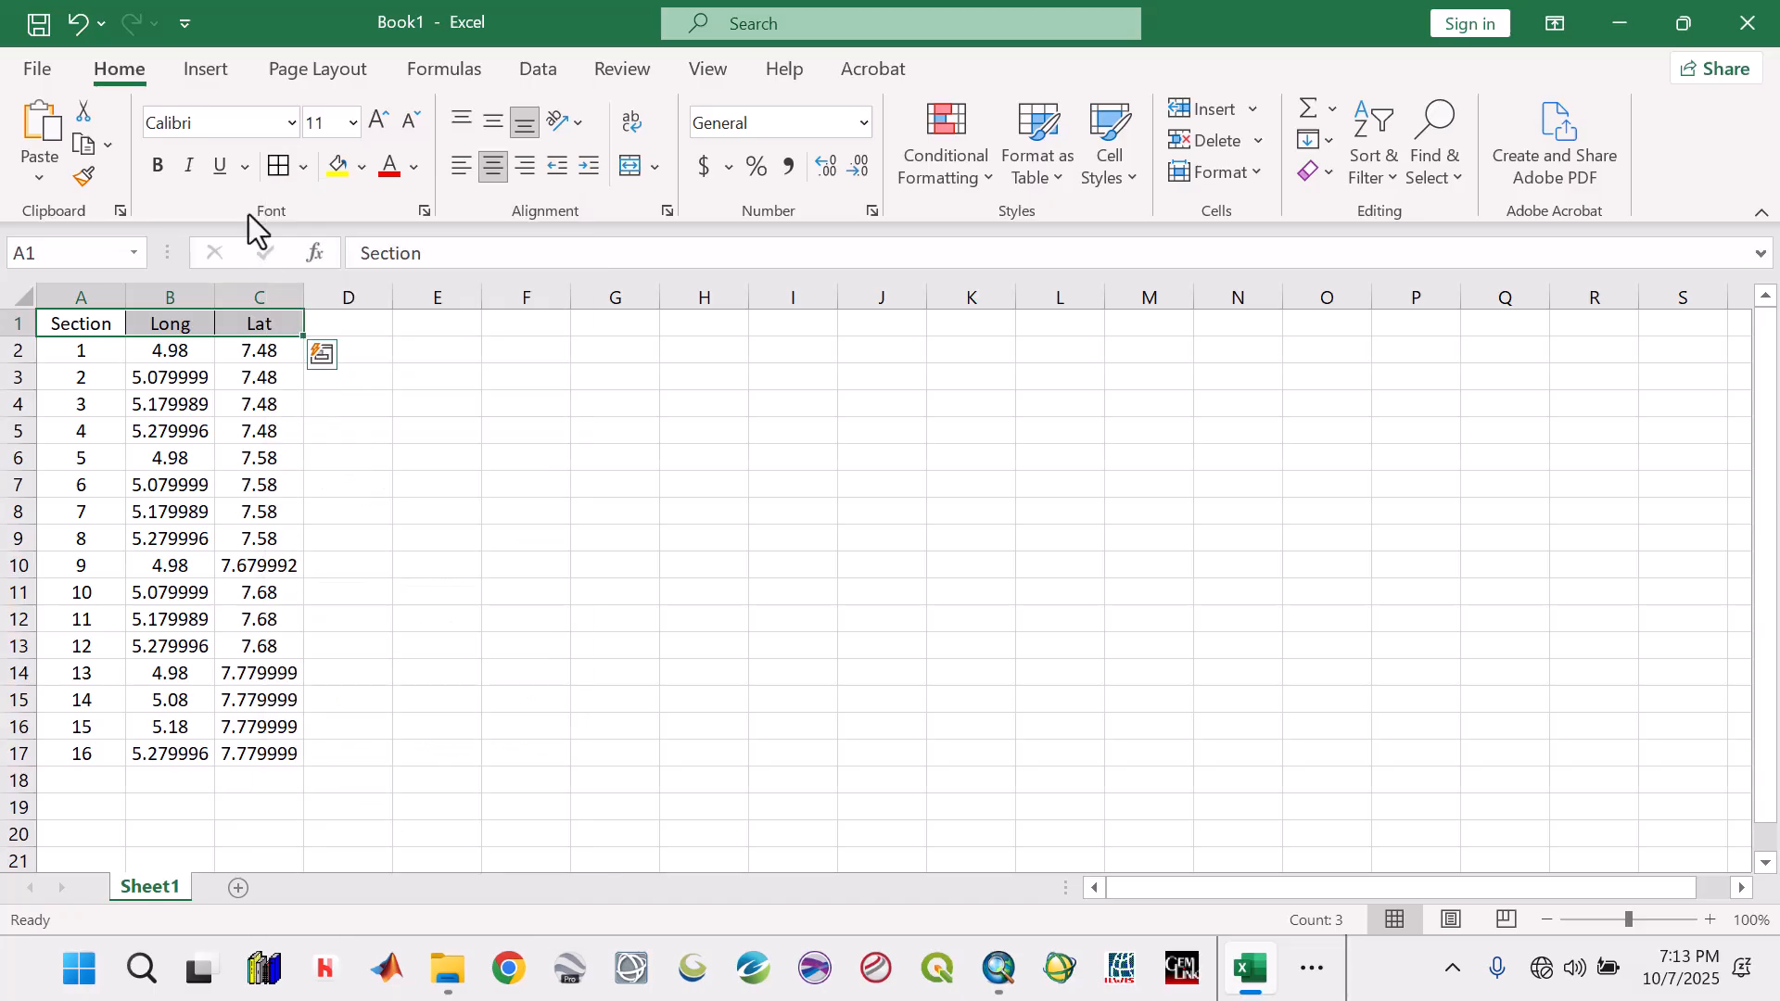
click(363, 168)
click(331, 315)
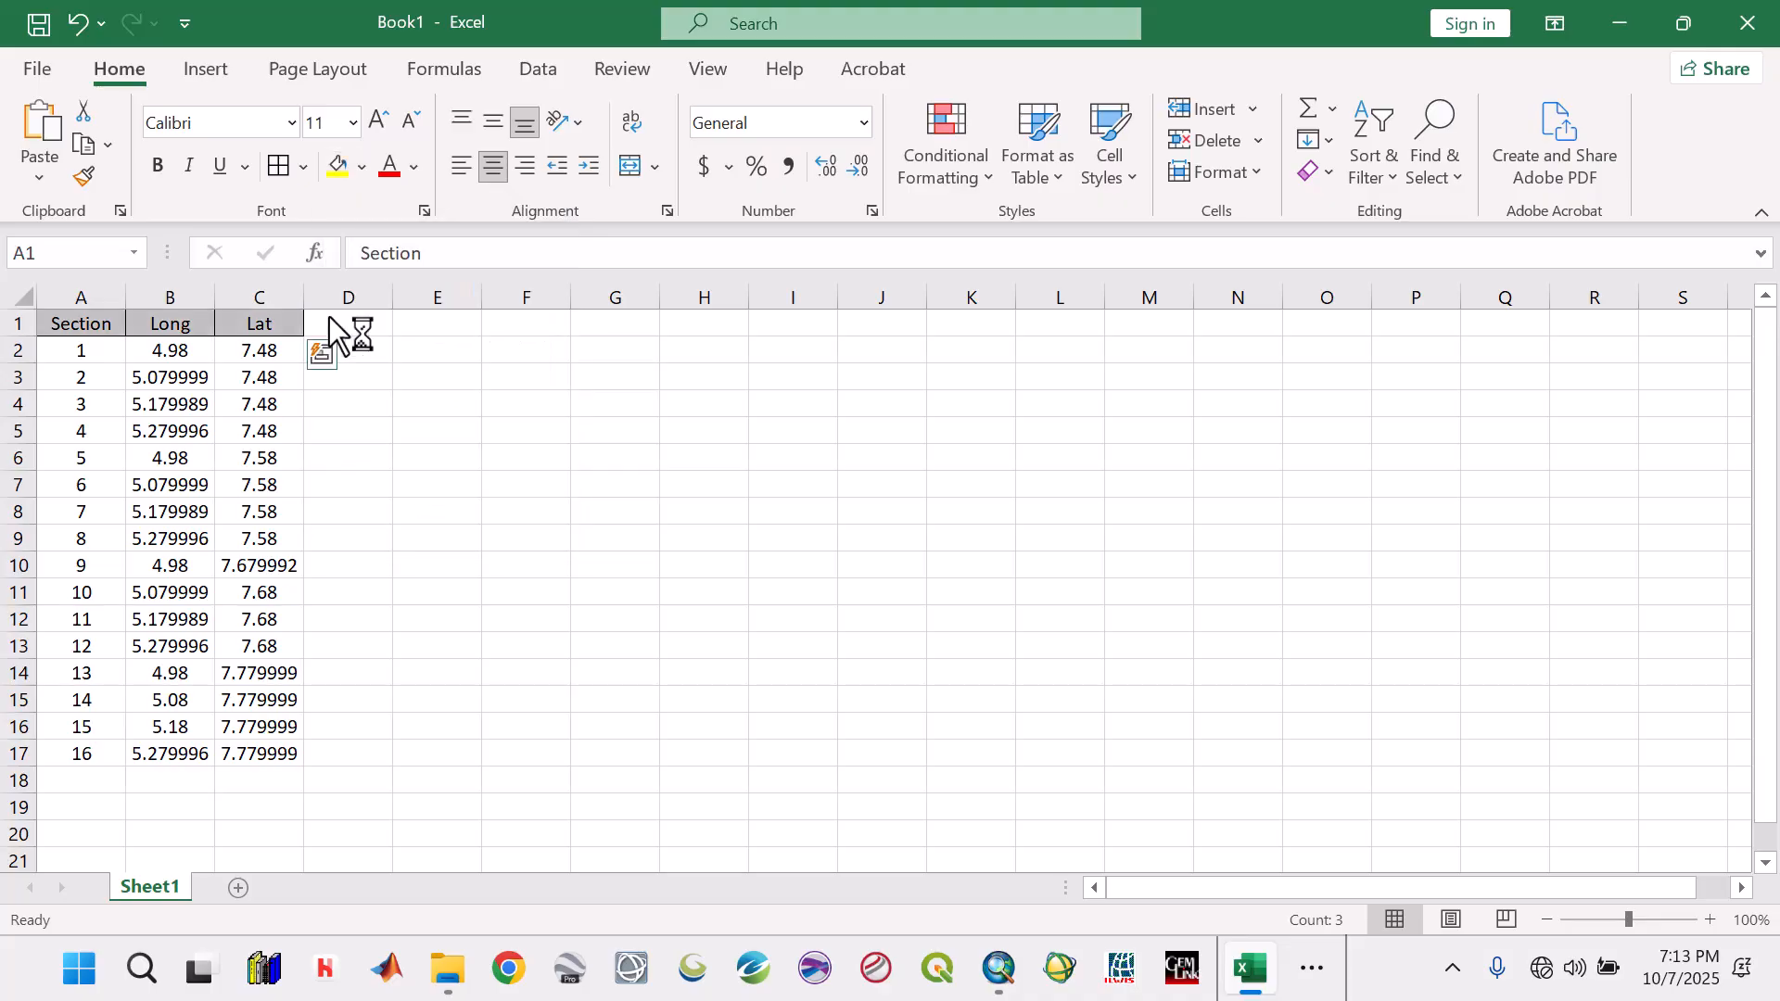
Rename the coordinate headers to Long/deg and Lat/deg, and apply all borders to the data cells A2:C17
double_click(193, 325)
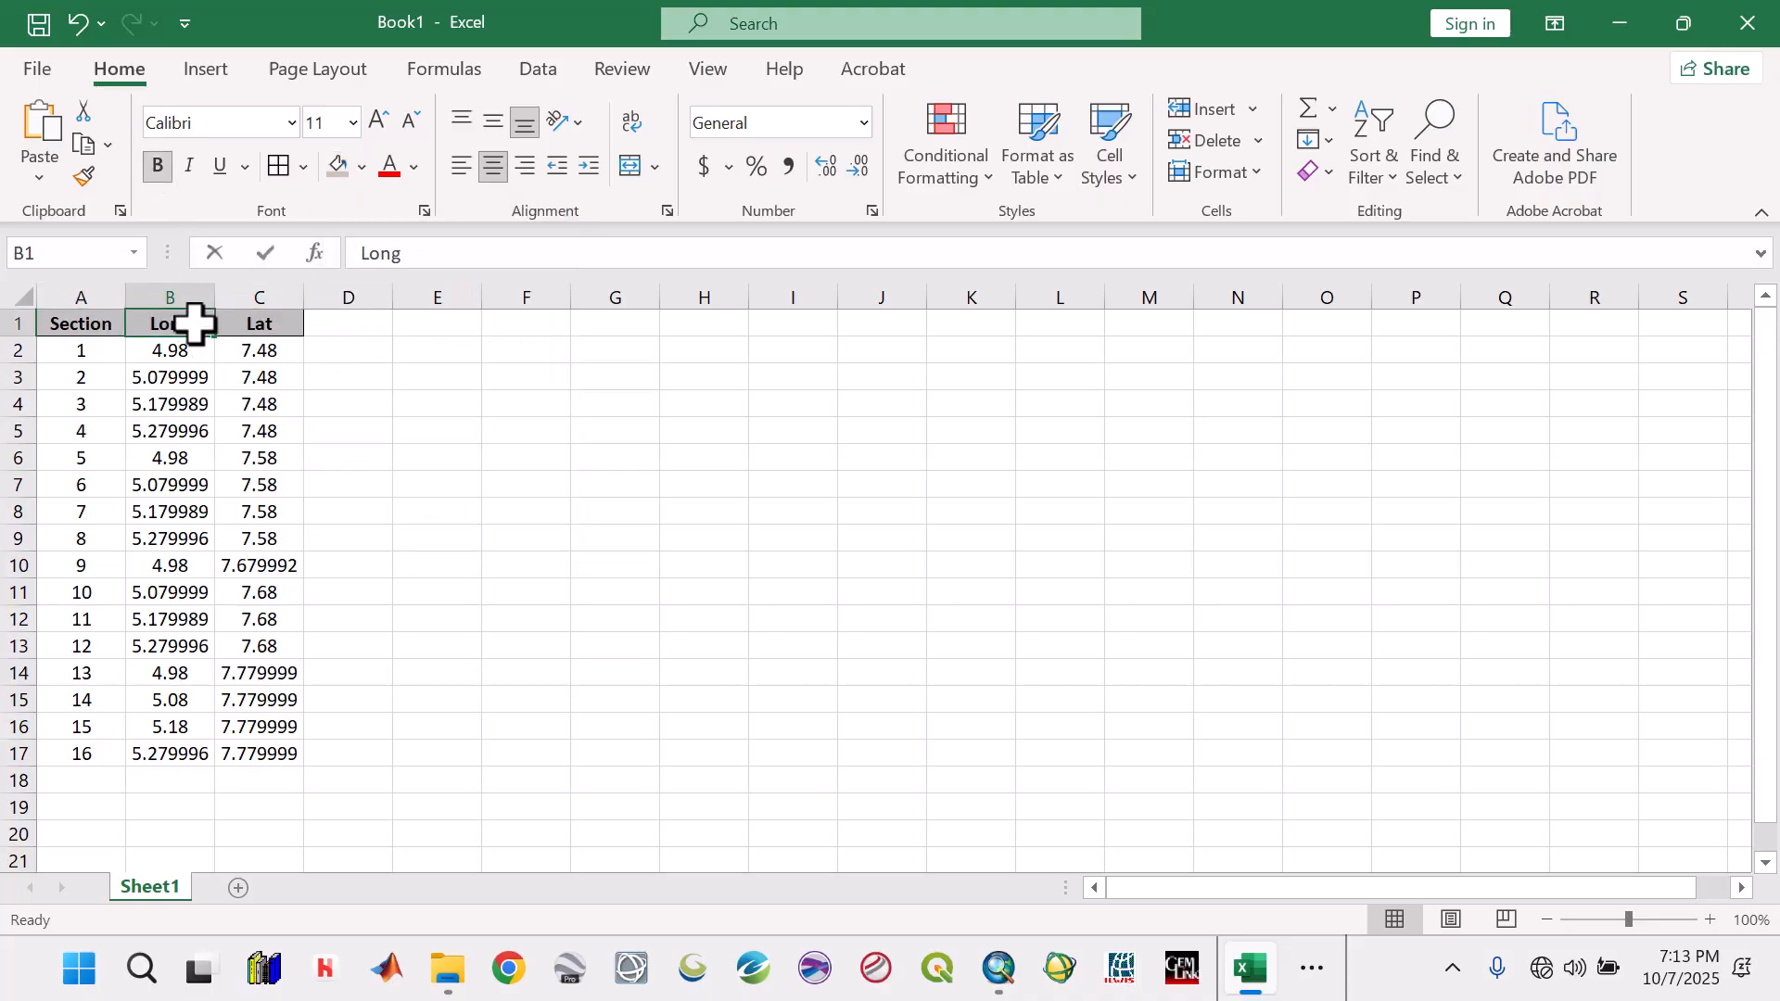
text(/deg)
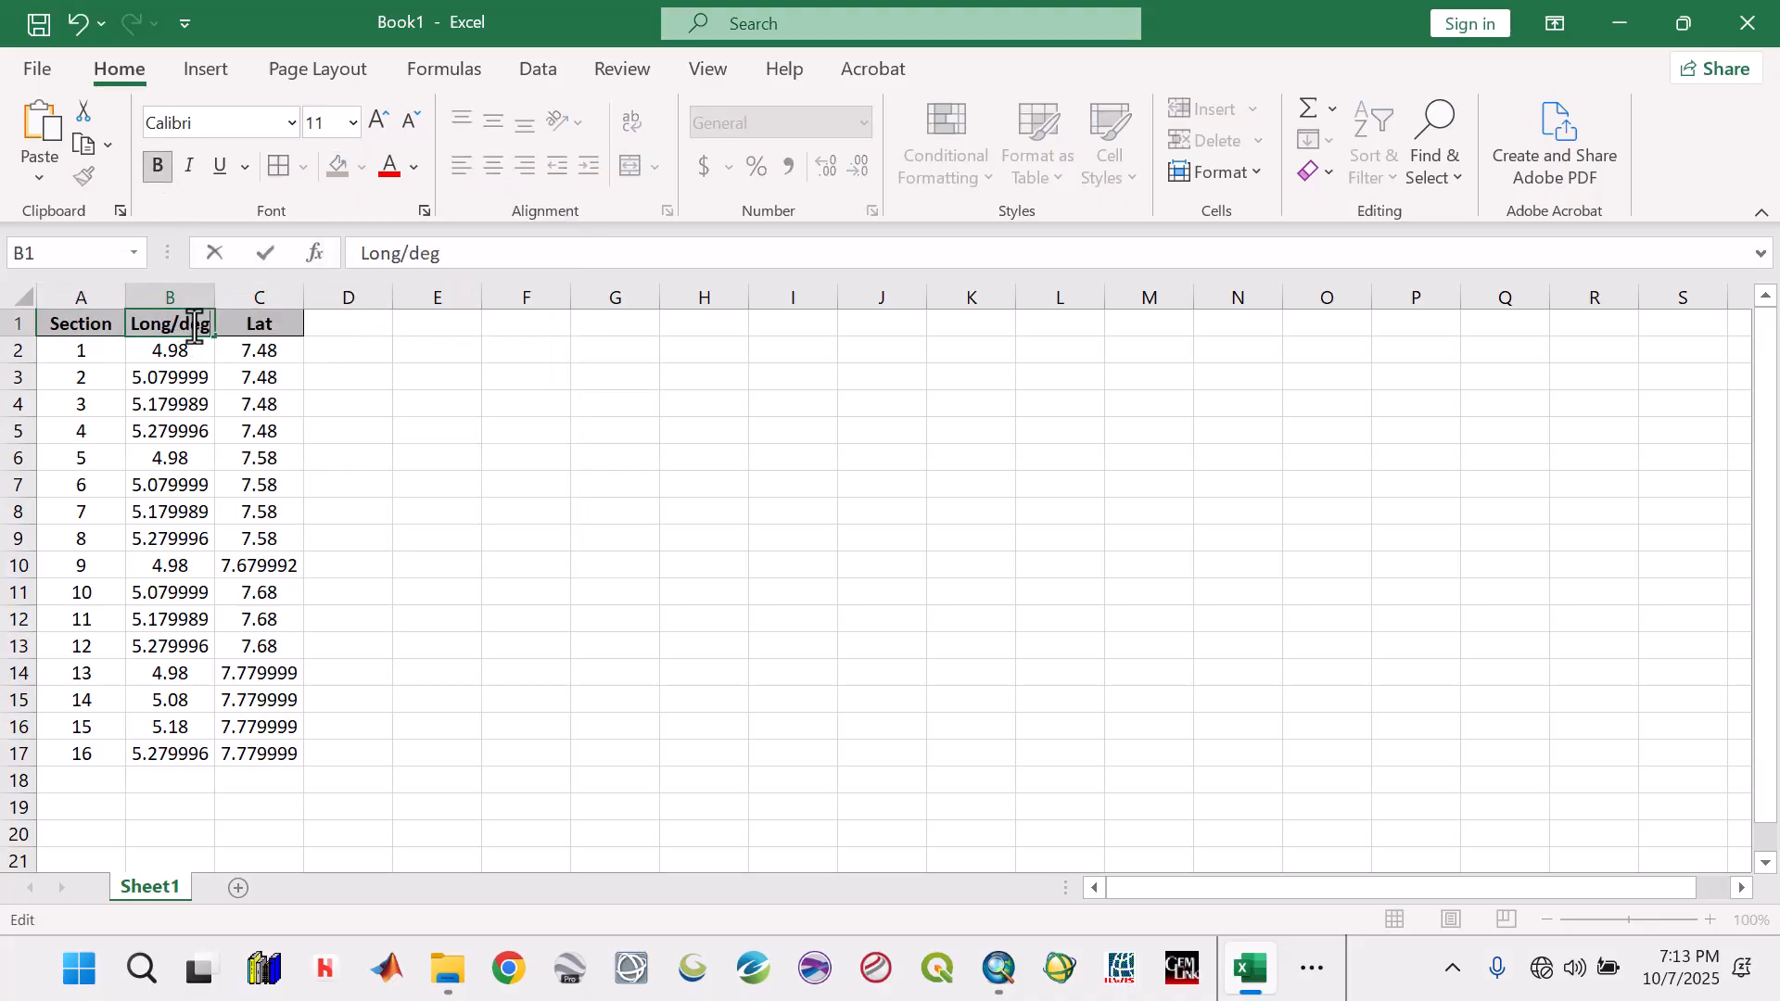
click(255, 325)
double_click(270, 335)
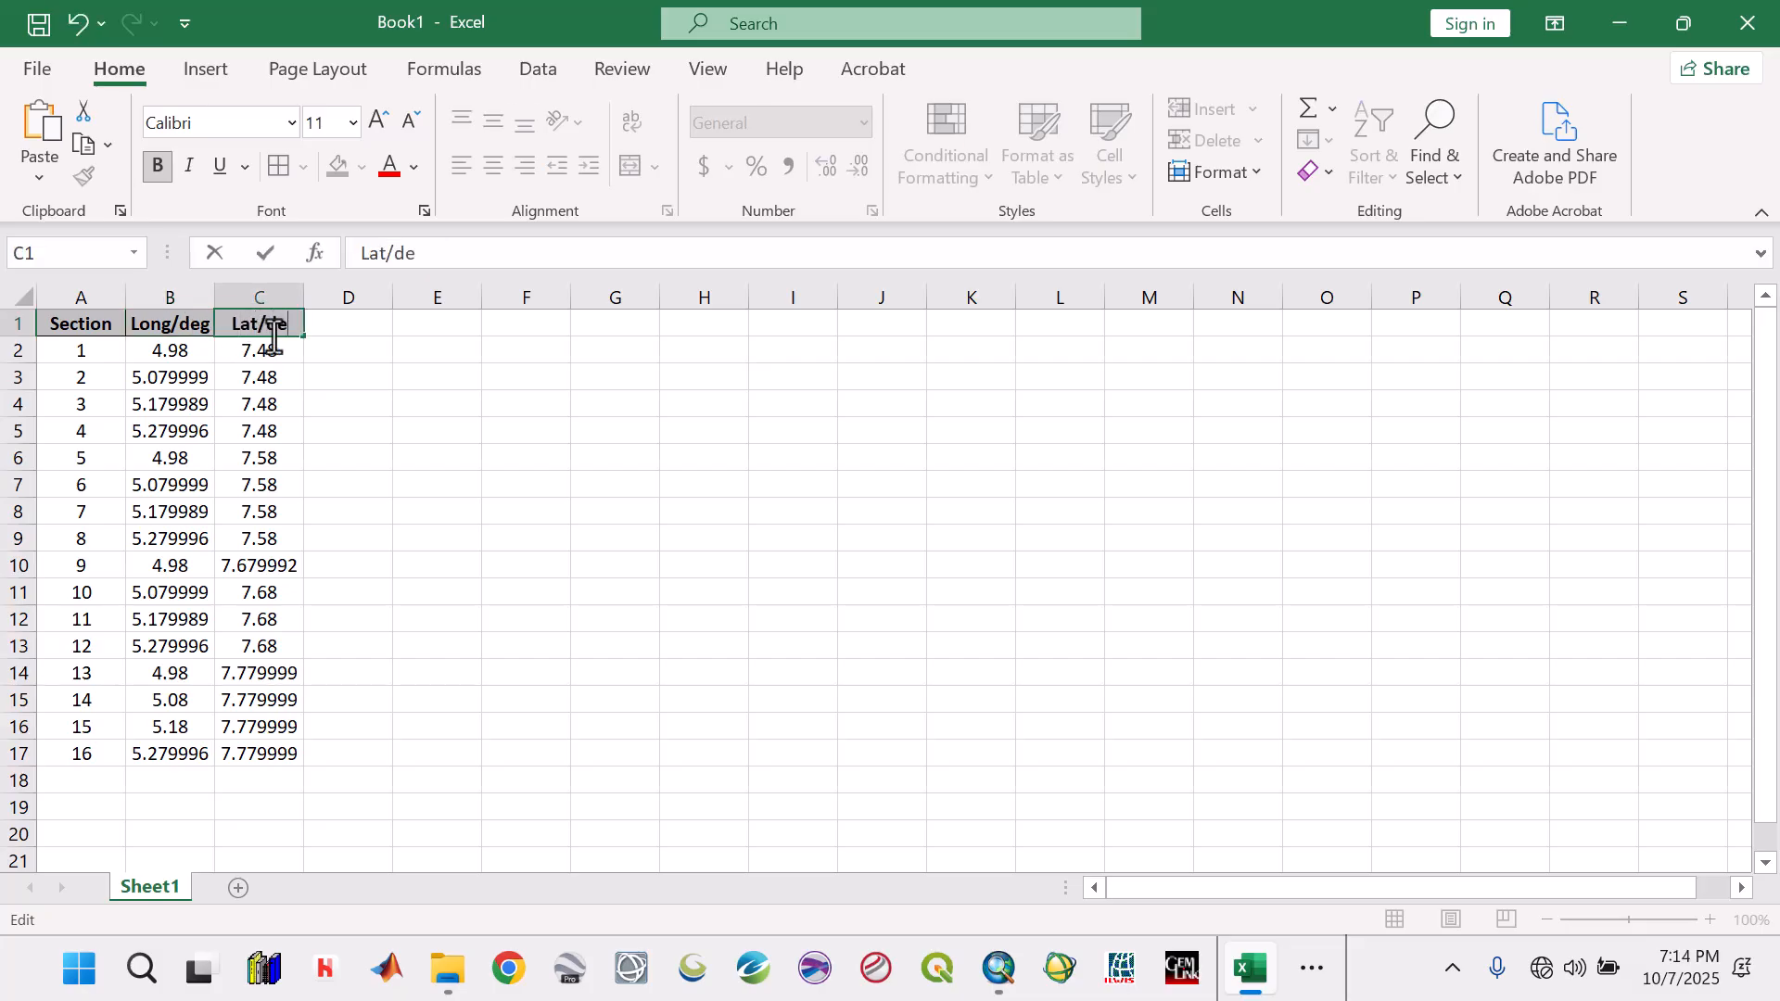
click(370, 438)
drag(82, 355, 262, 753)
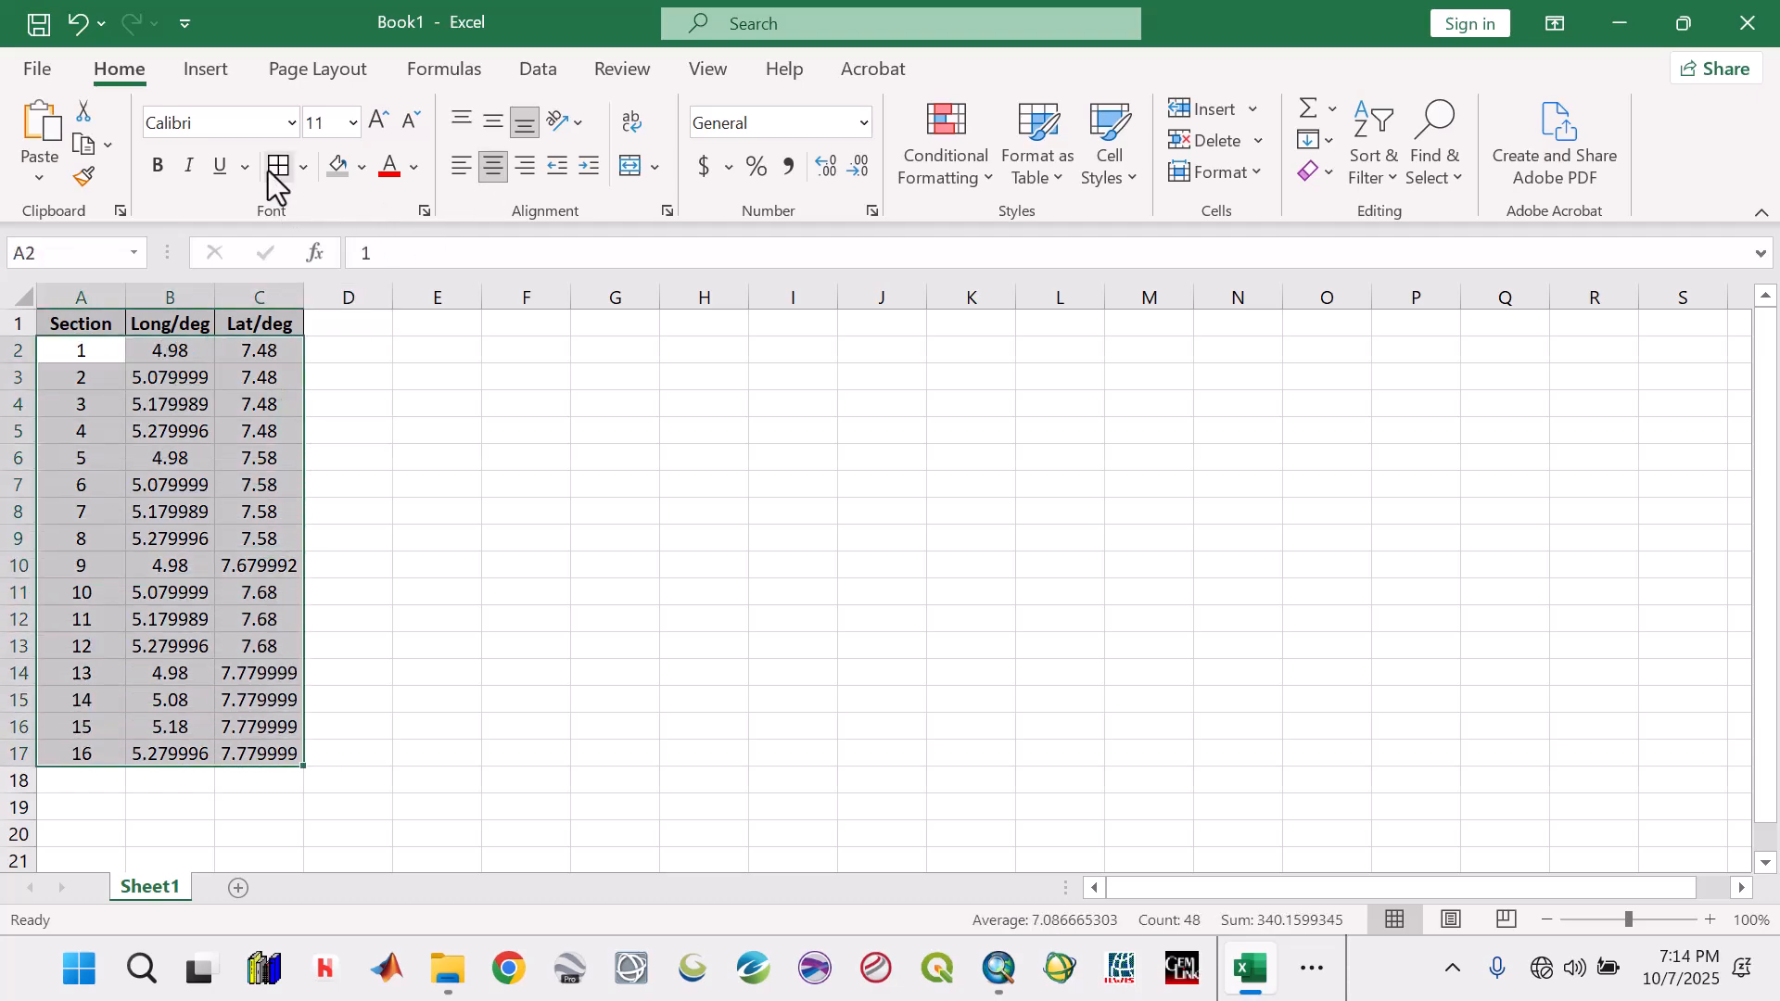
click(375, 458)
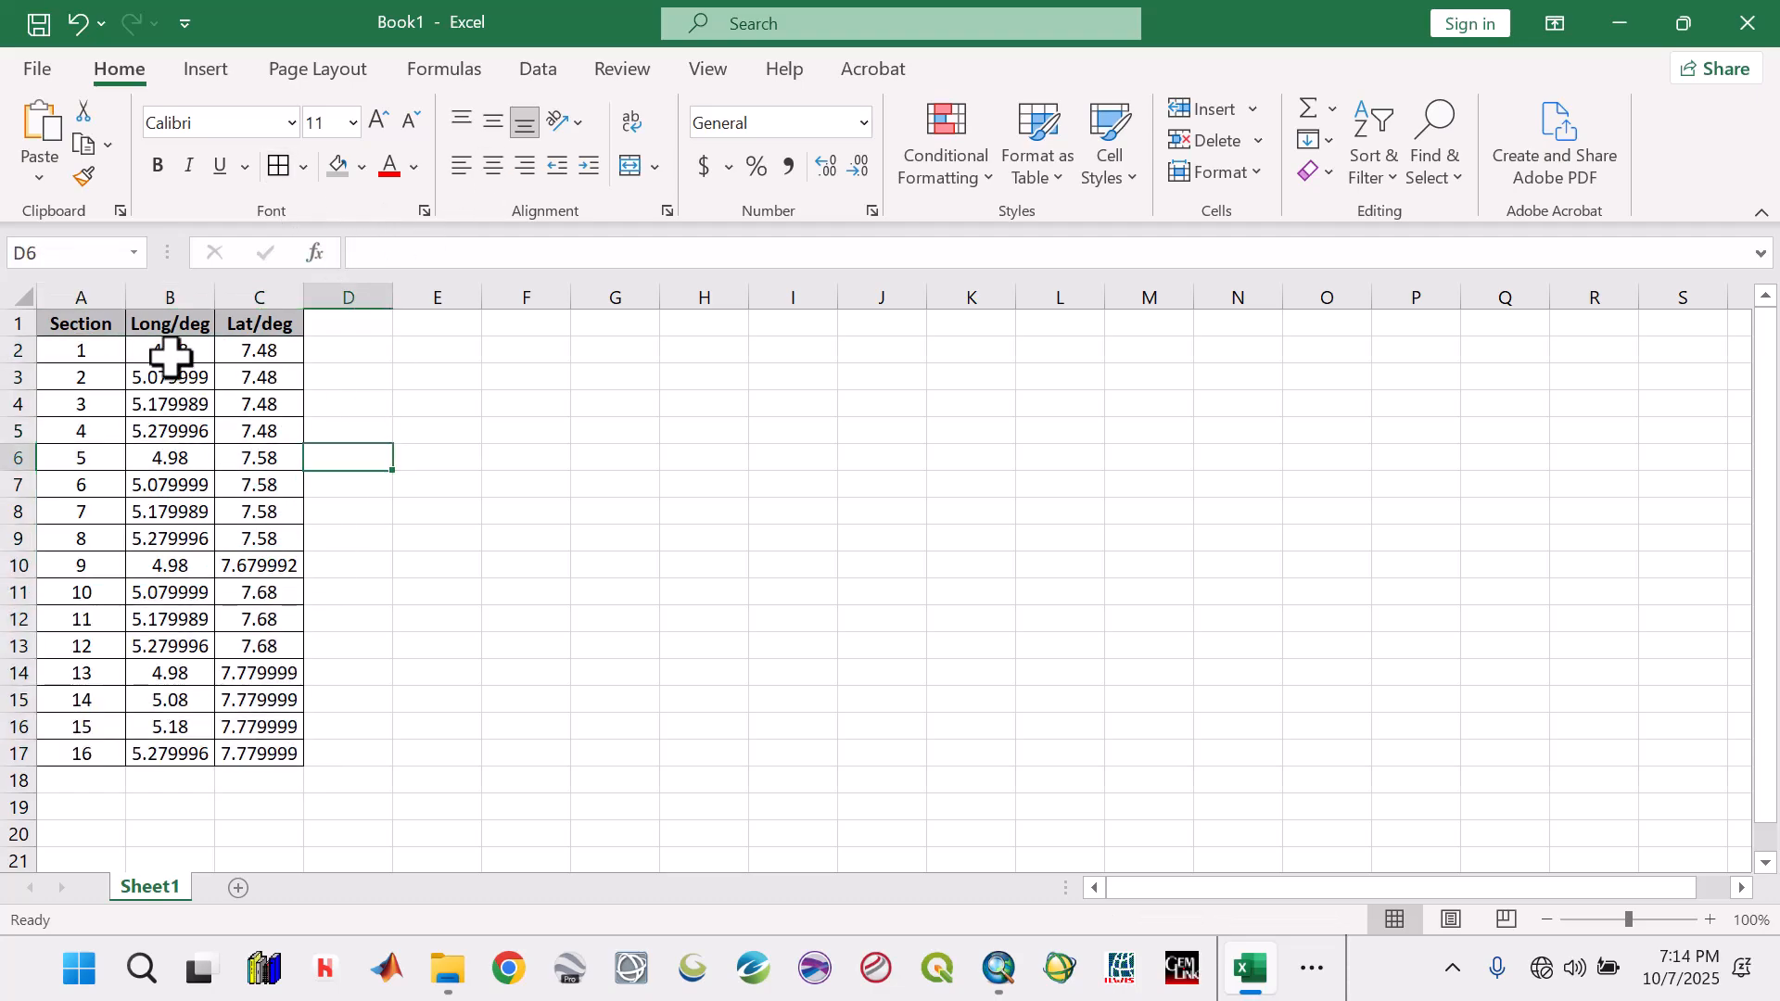
Format the longitude values in B2:B17 with the custom number format 0.000
drag(171, 352, 168, 752)
right_click(168, 752)
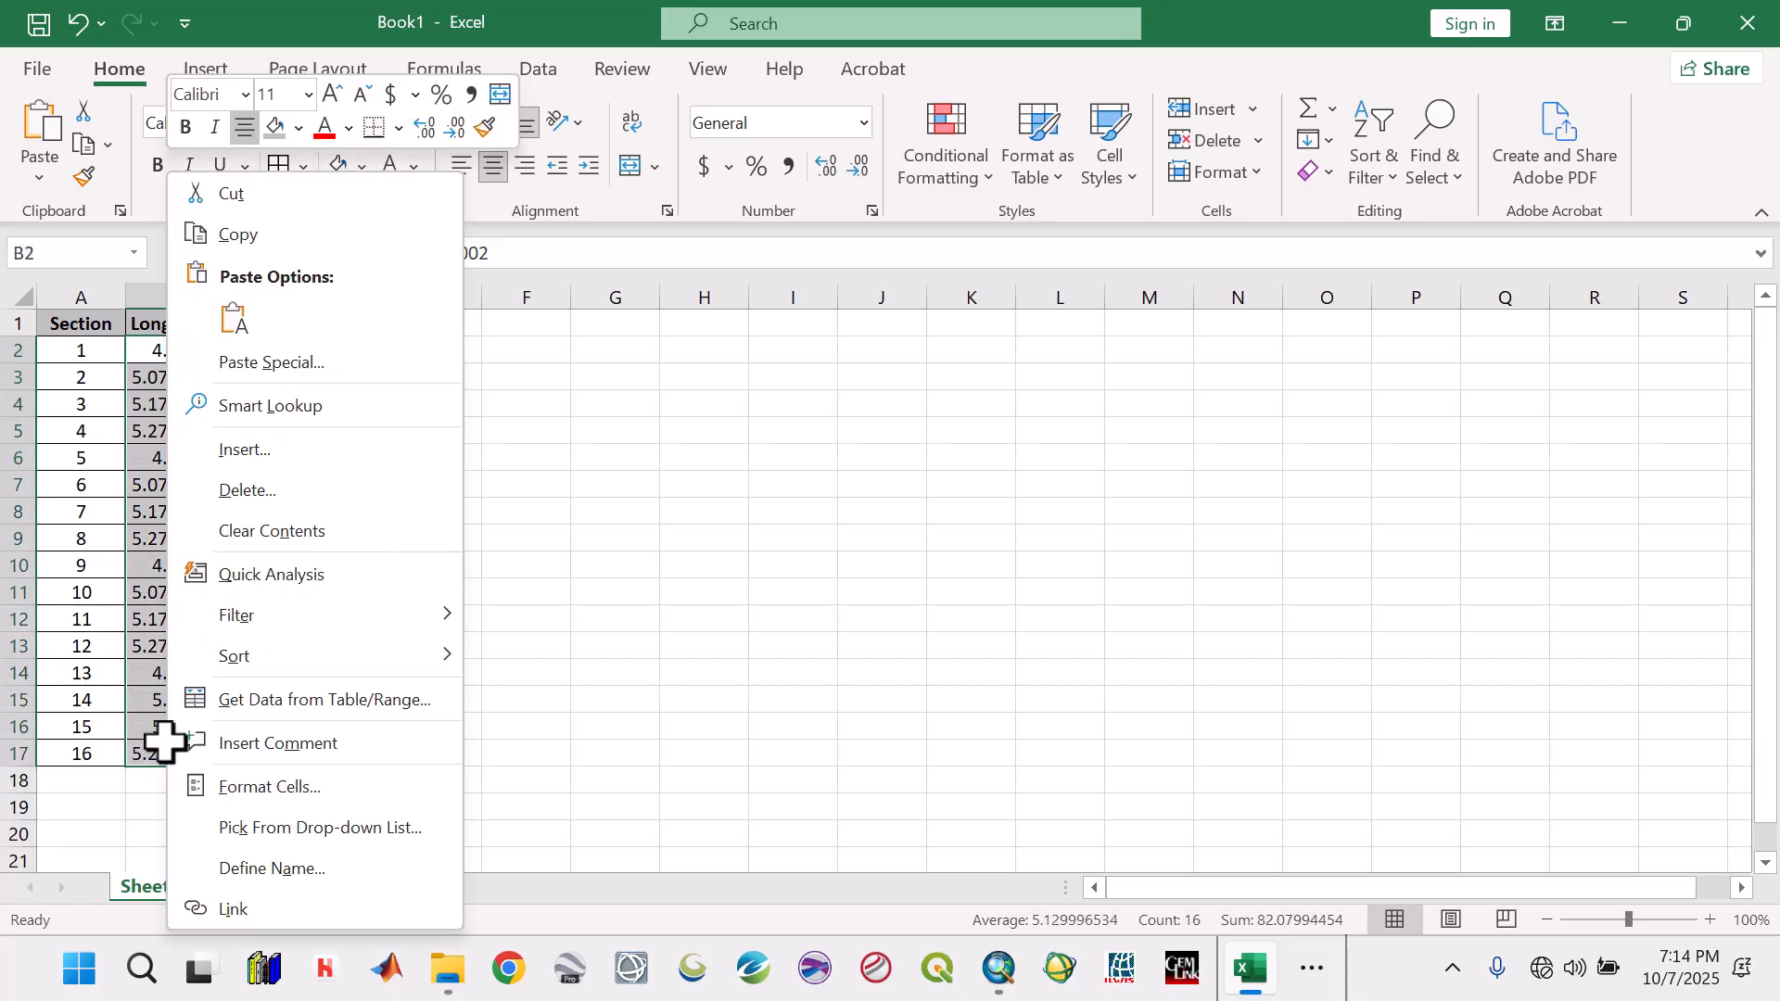
click(270, 780)
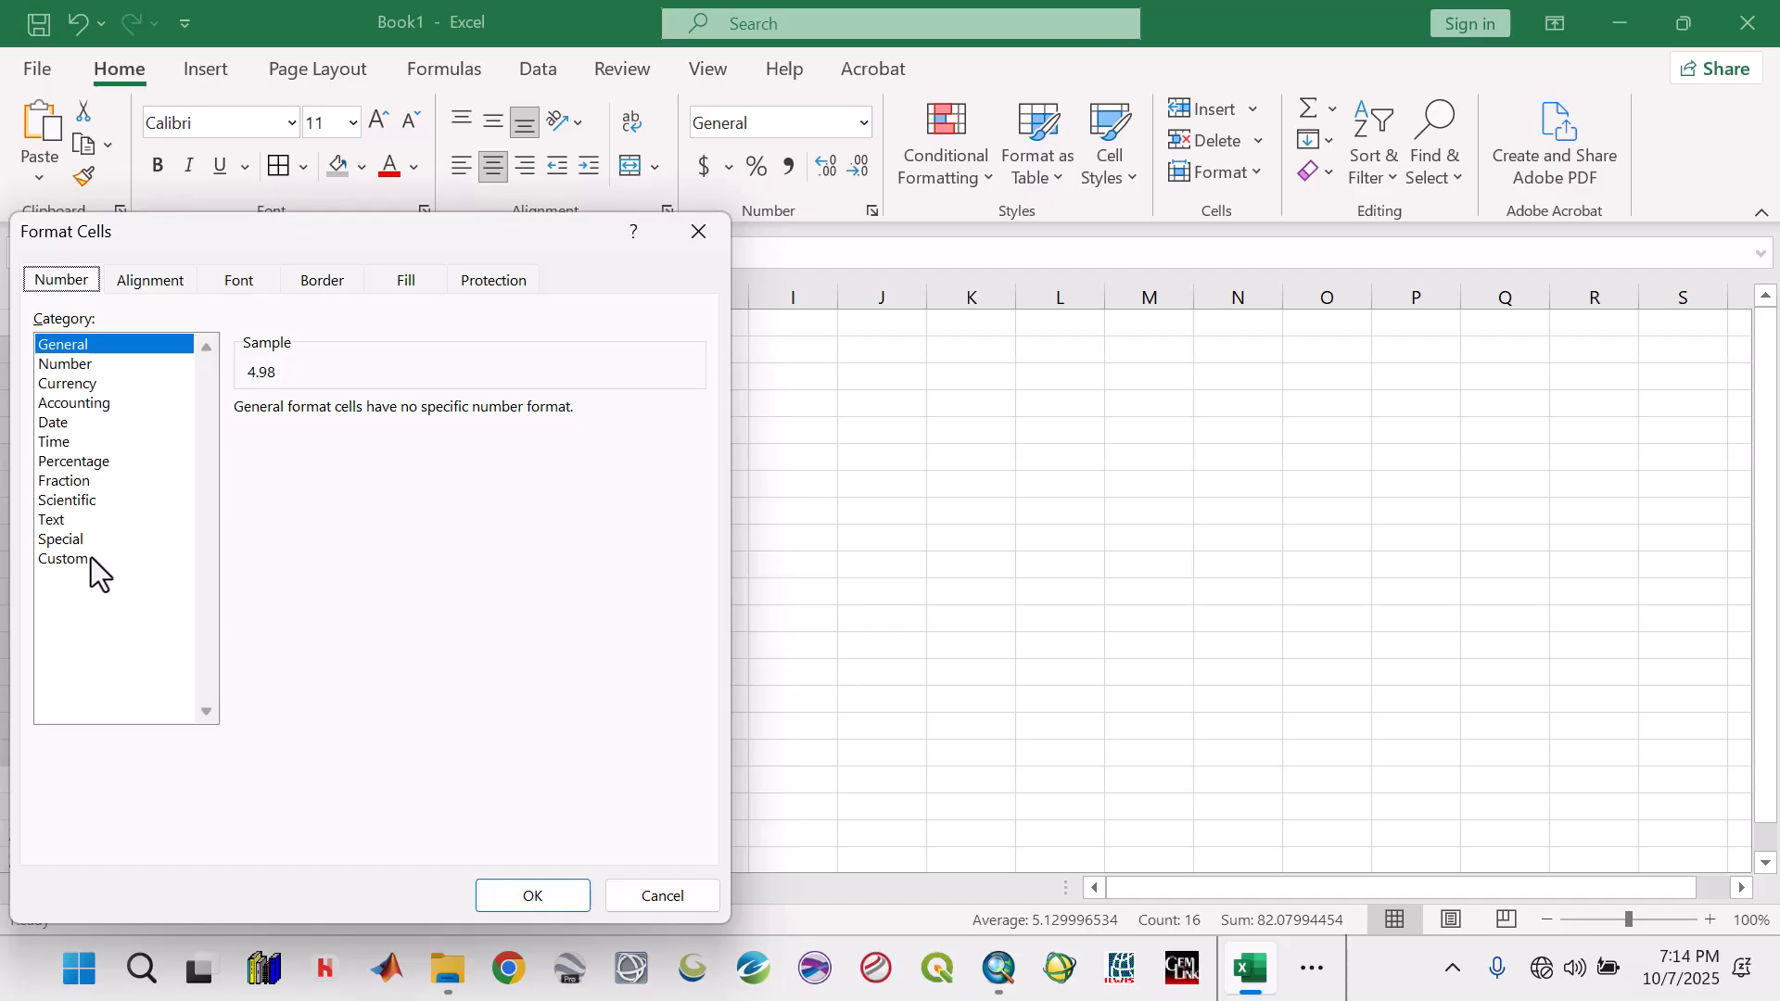
click(91, 558)
click(260, 499)
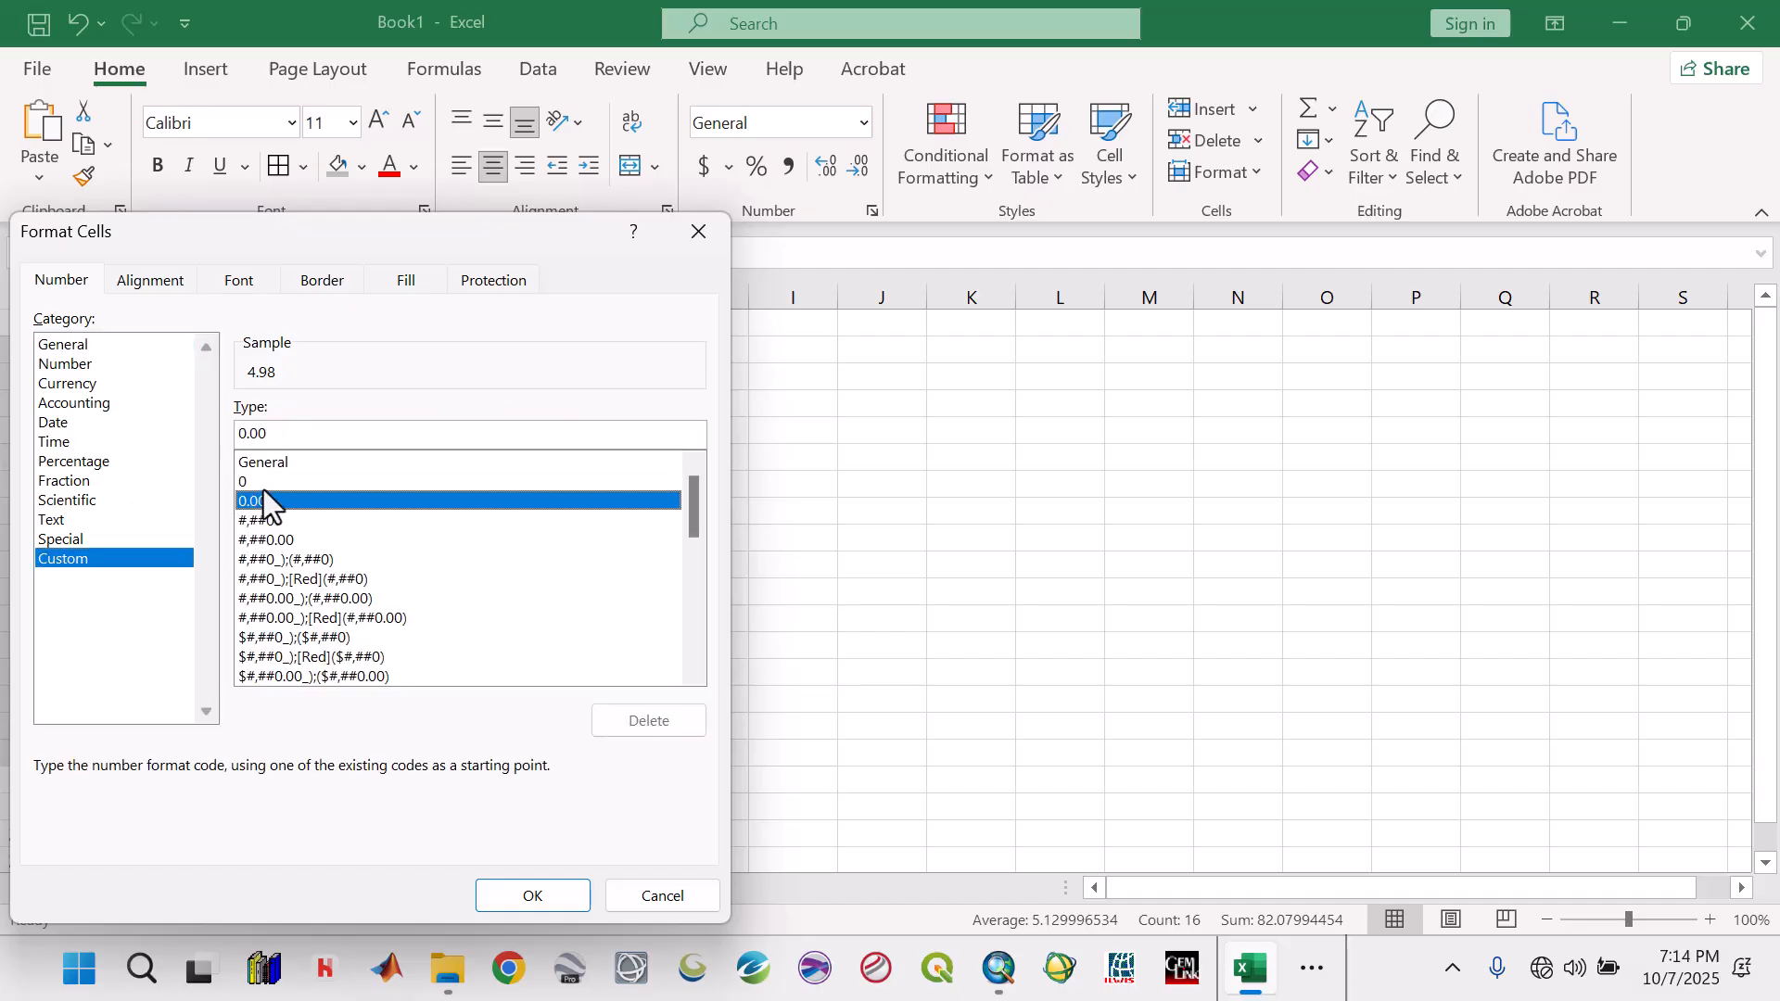
click(298, 431)
text(0)
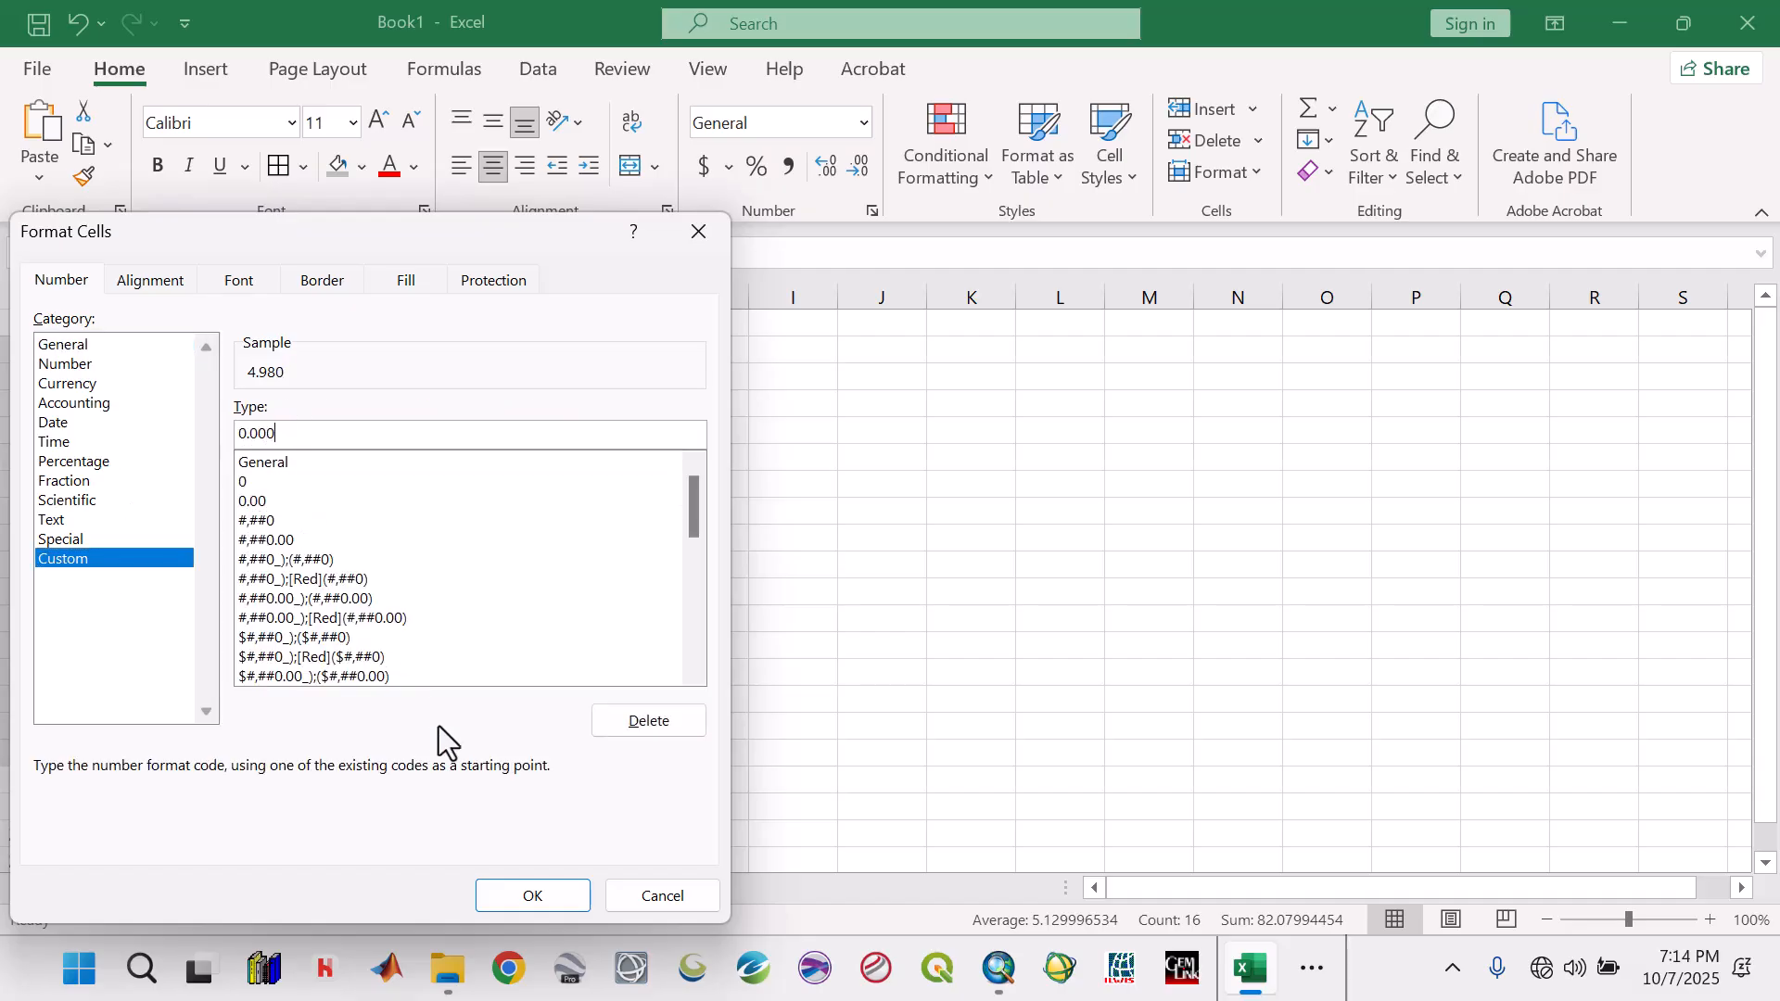
click(516, 896)
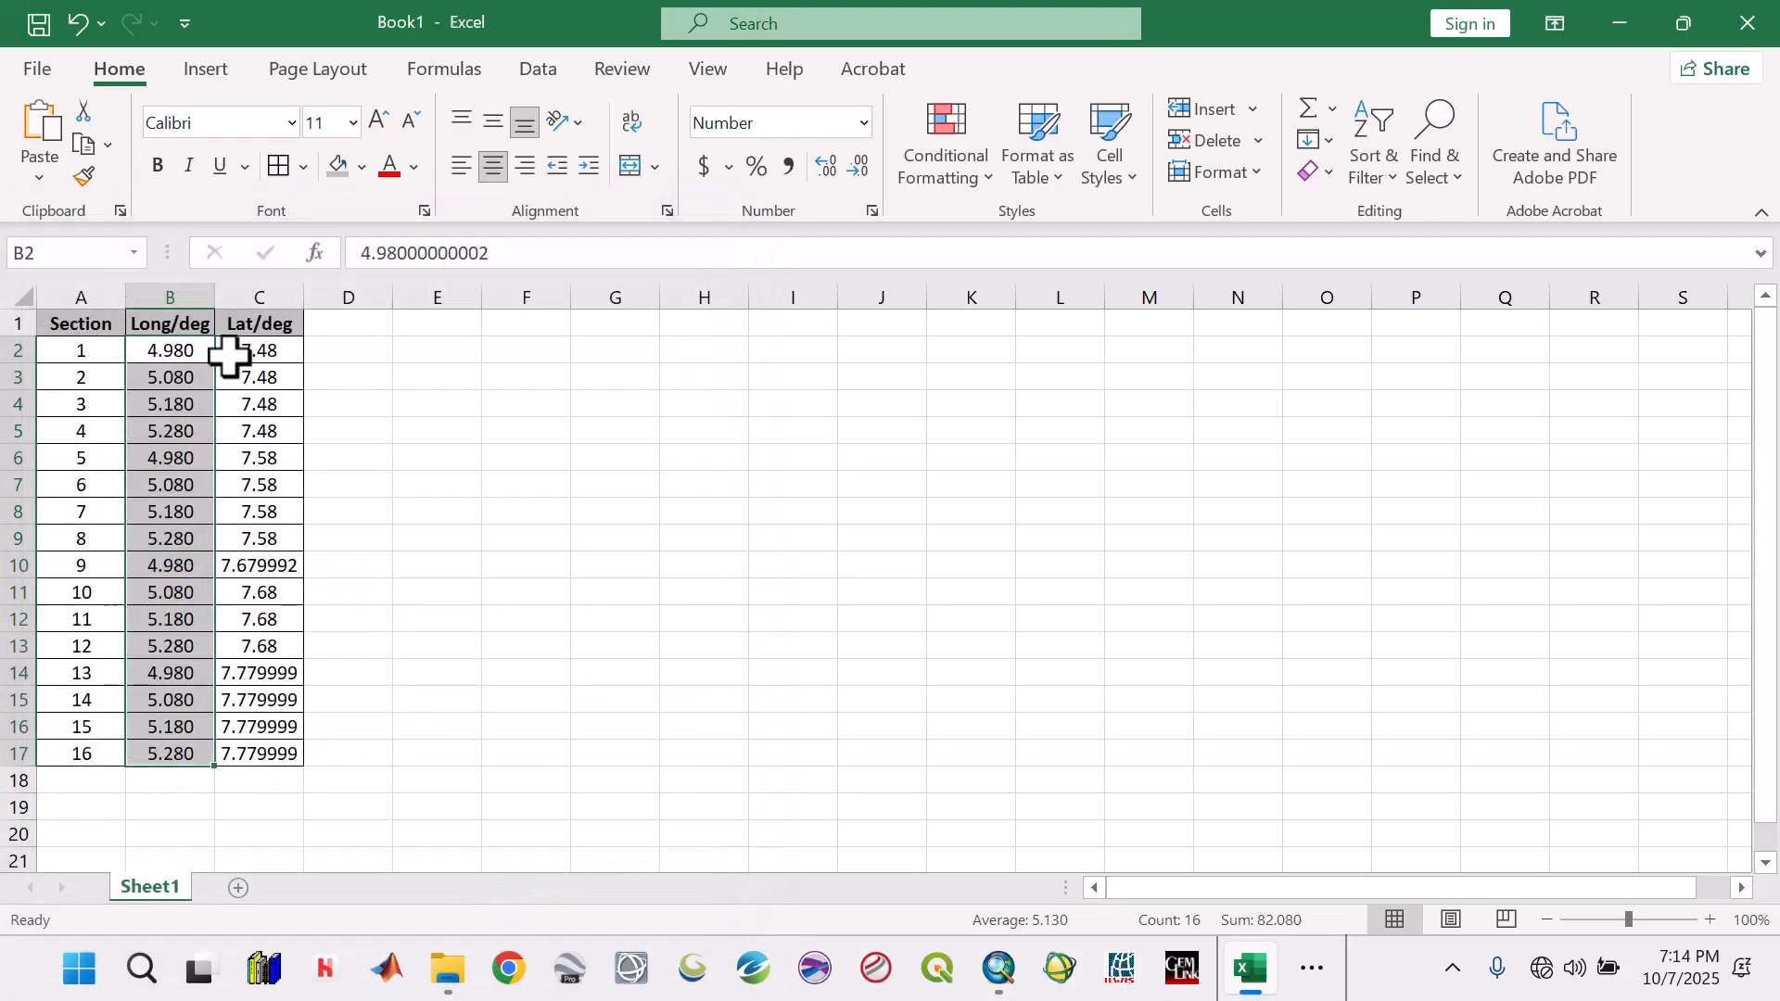
Format the latitude values in C2:C17 with the custom number format 0.000
drag(243, 352, 252, 739)
right_click(252, 739)
click(365, 779)
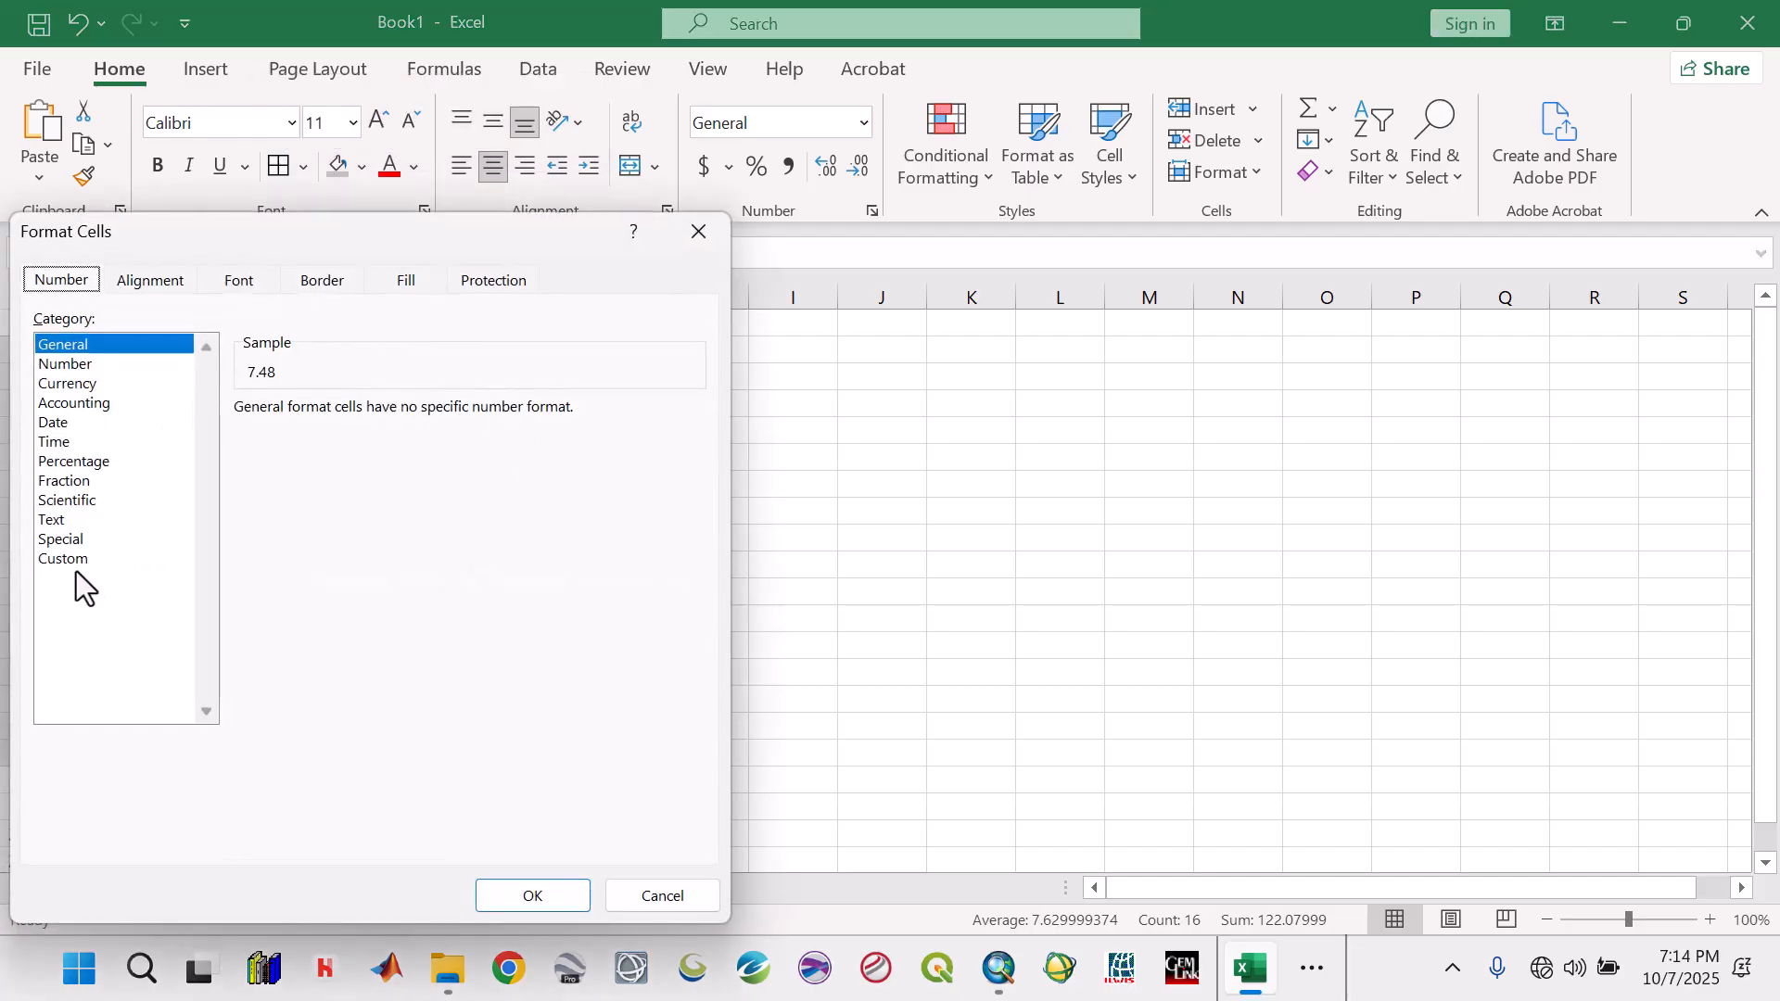
click(70, 561)
click(263, 500)
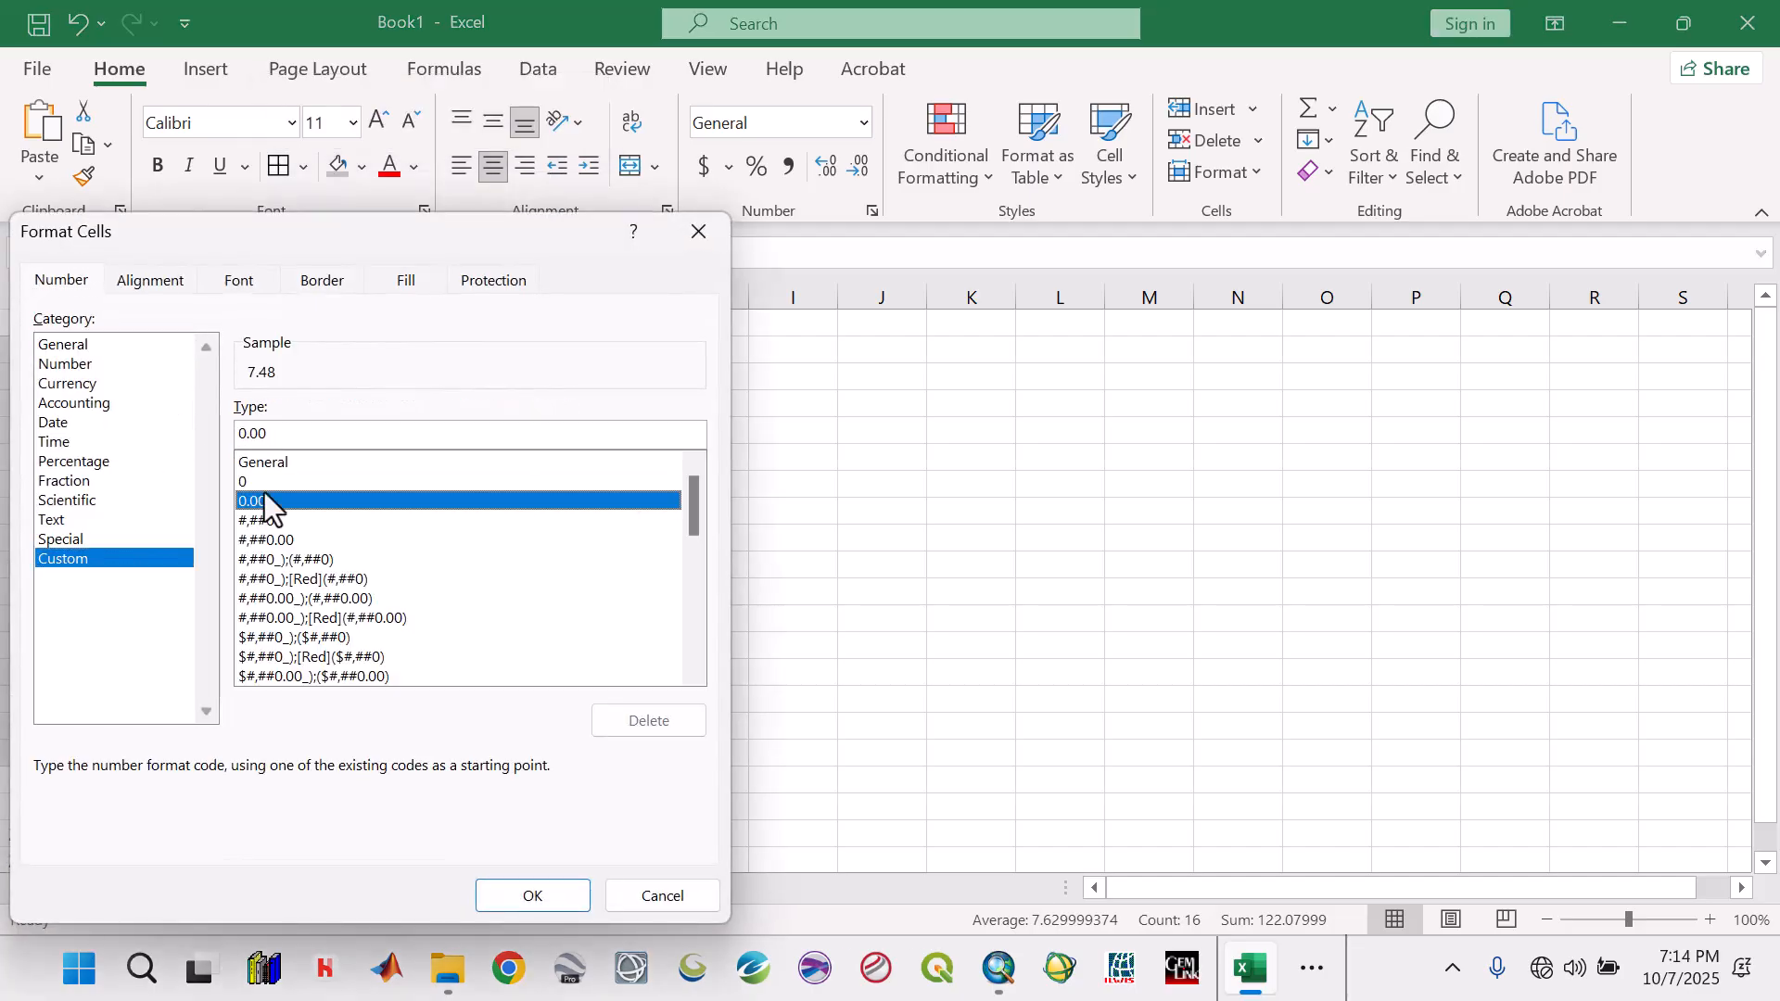
click(293, 435)
text(0)
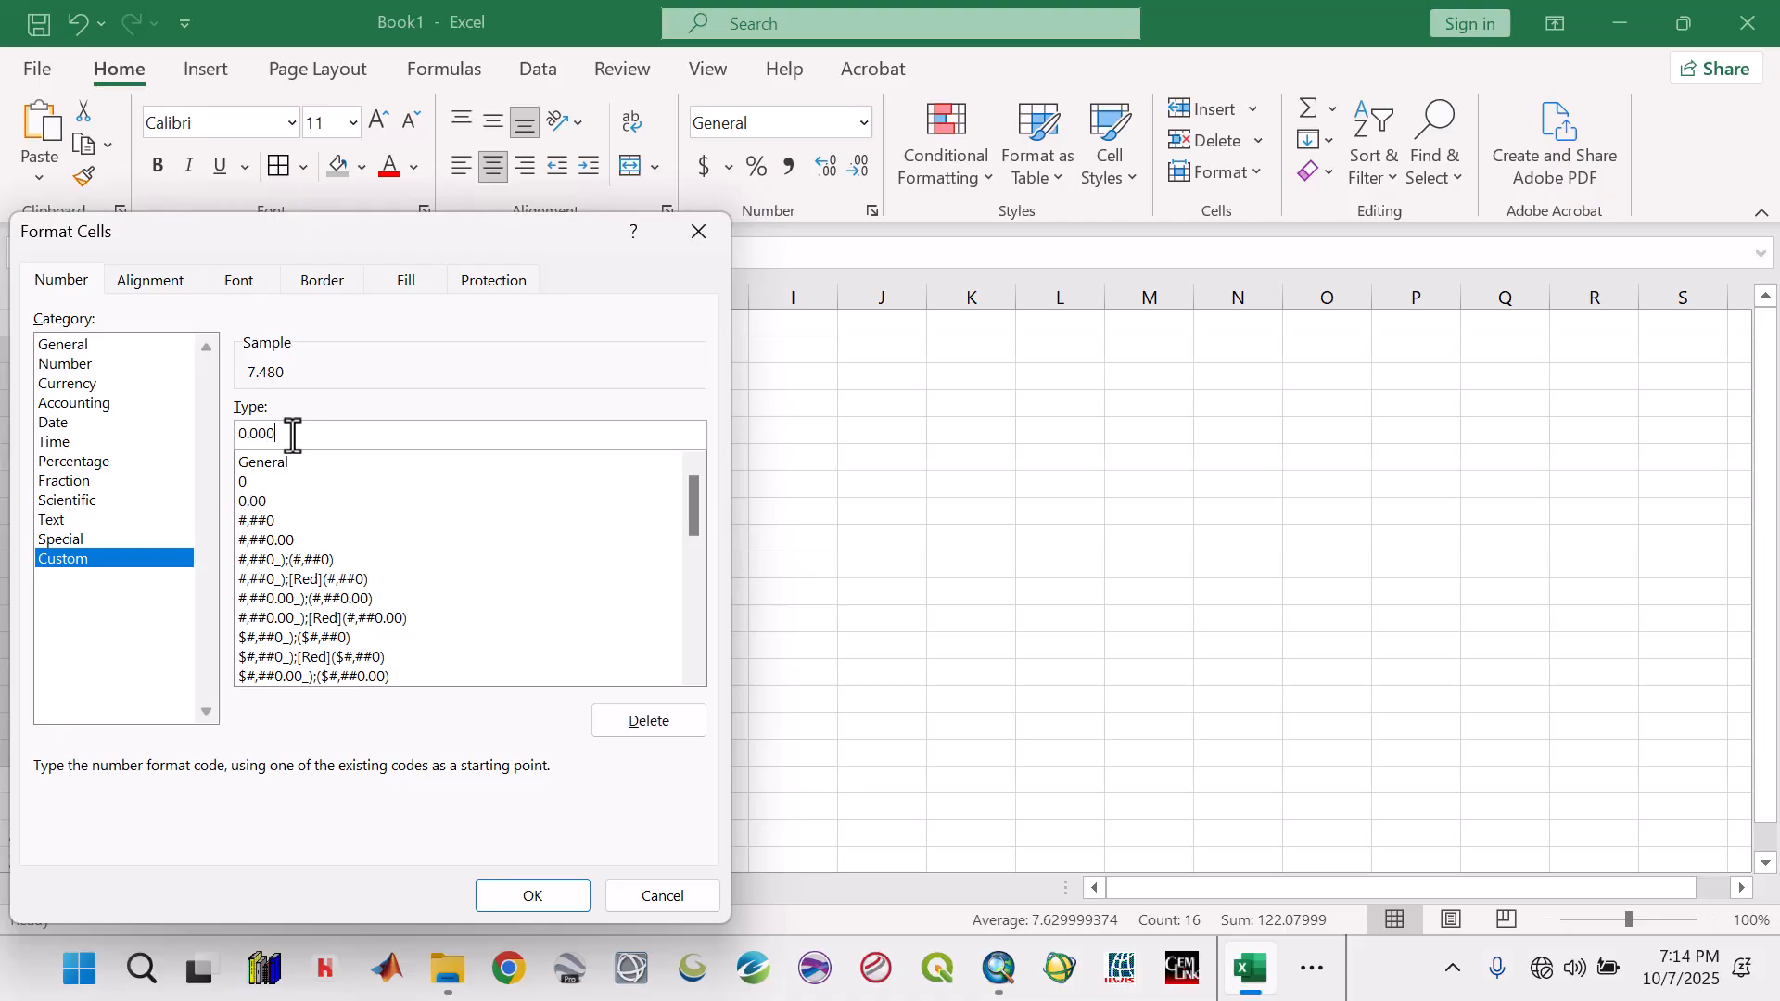
click(533, 895)
click(492, 574)
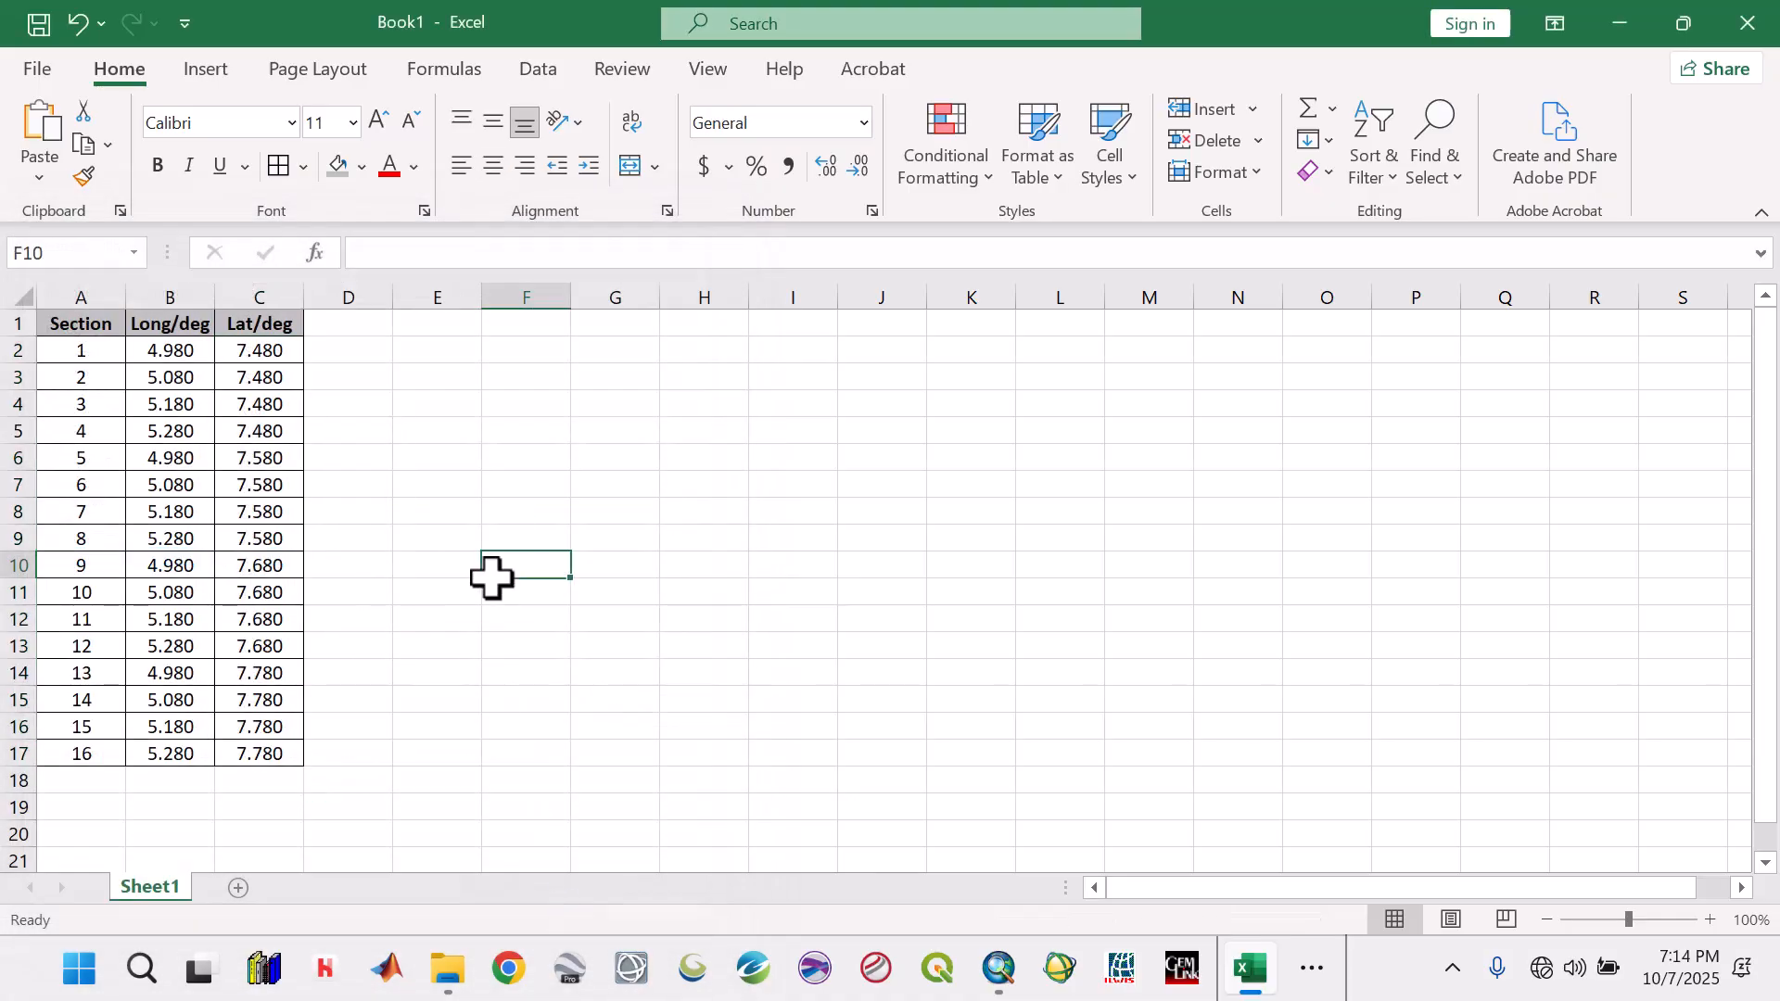
Save the workbook as Coordinates_points in the EKITI 2 folder on the Desktop
click(46, 24)
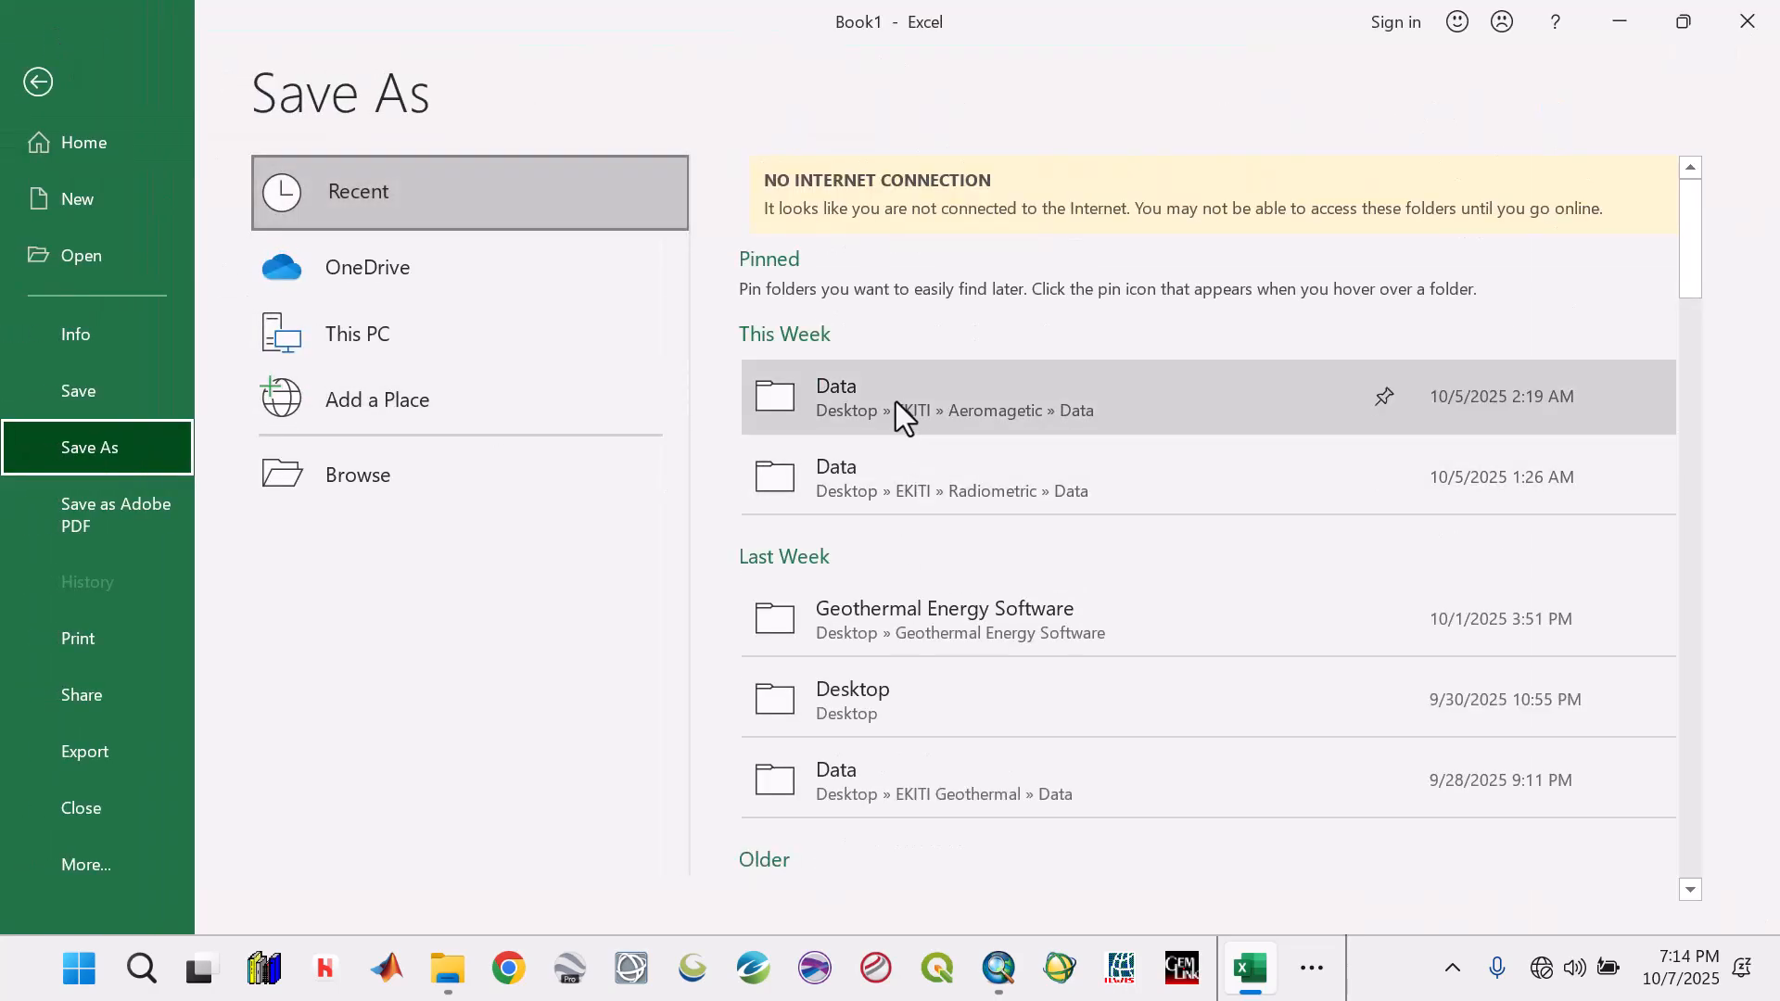
click(896, 403)
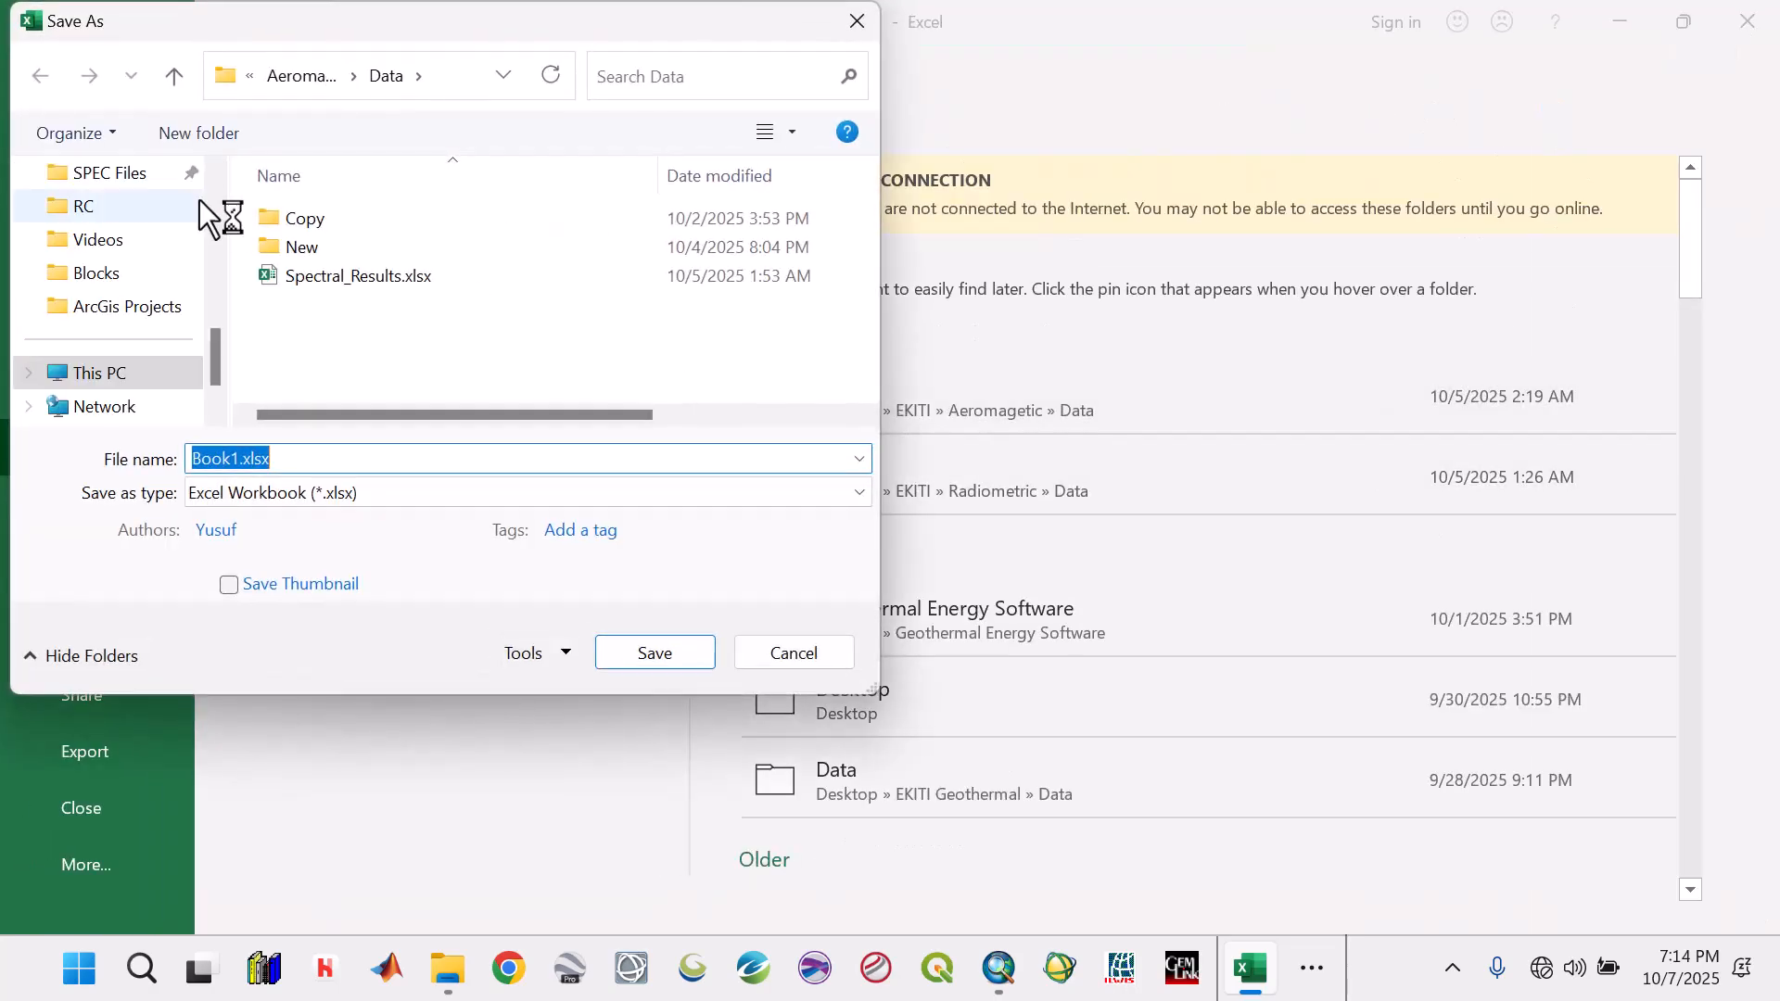
scroll(165, 241, up, 8)
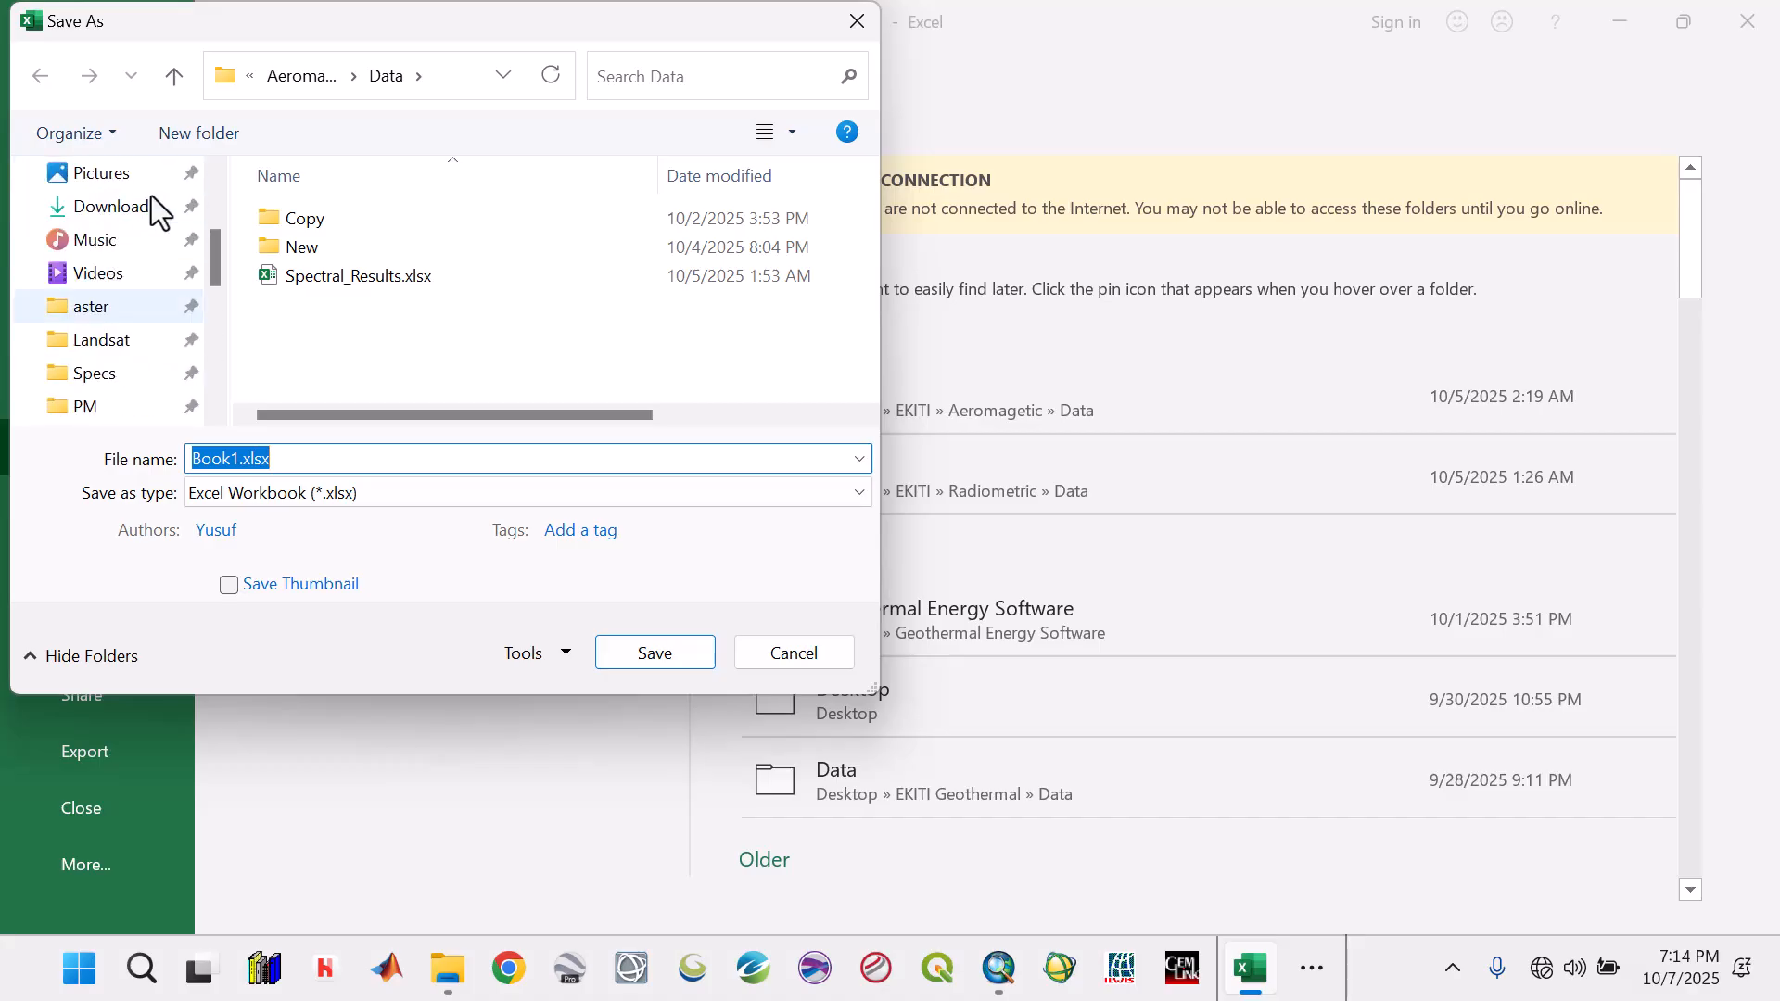
click(93, 310)
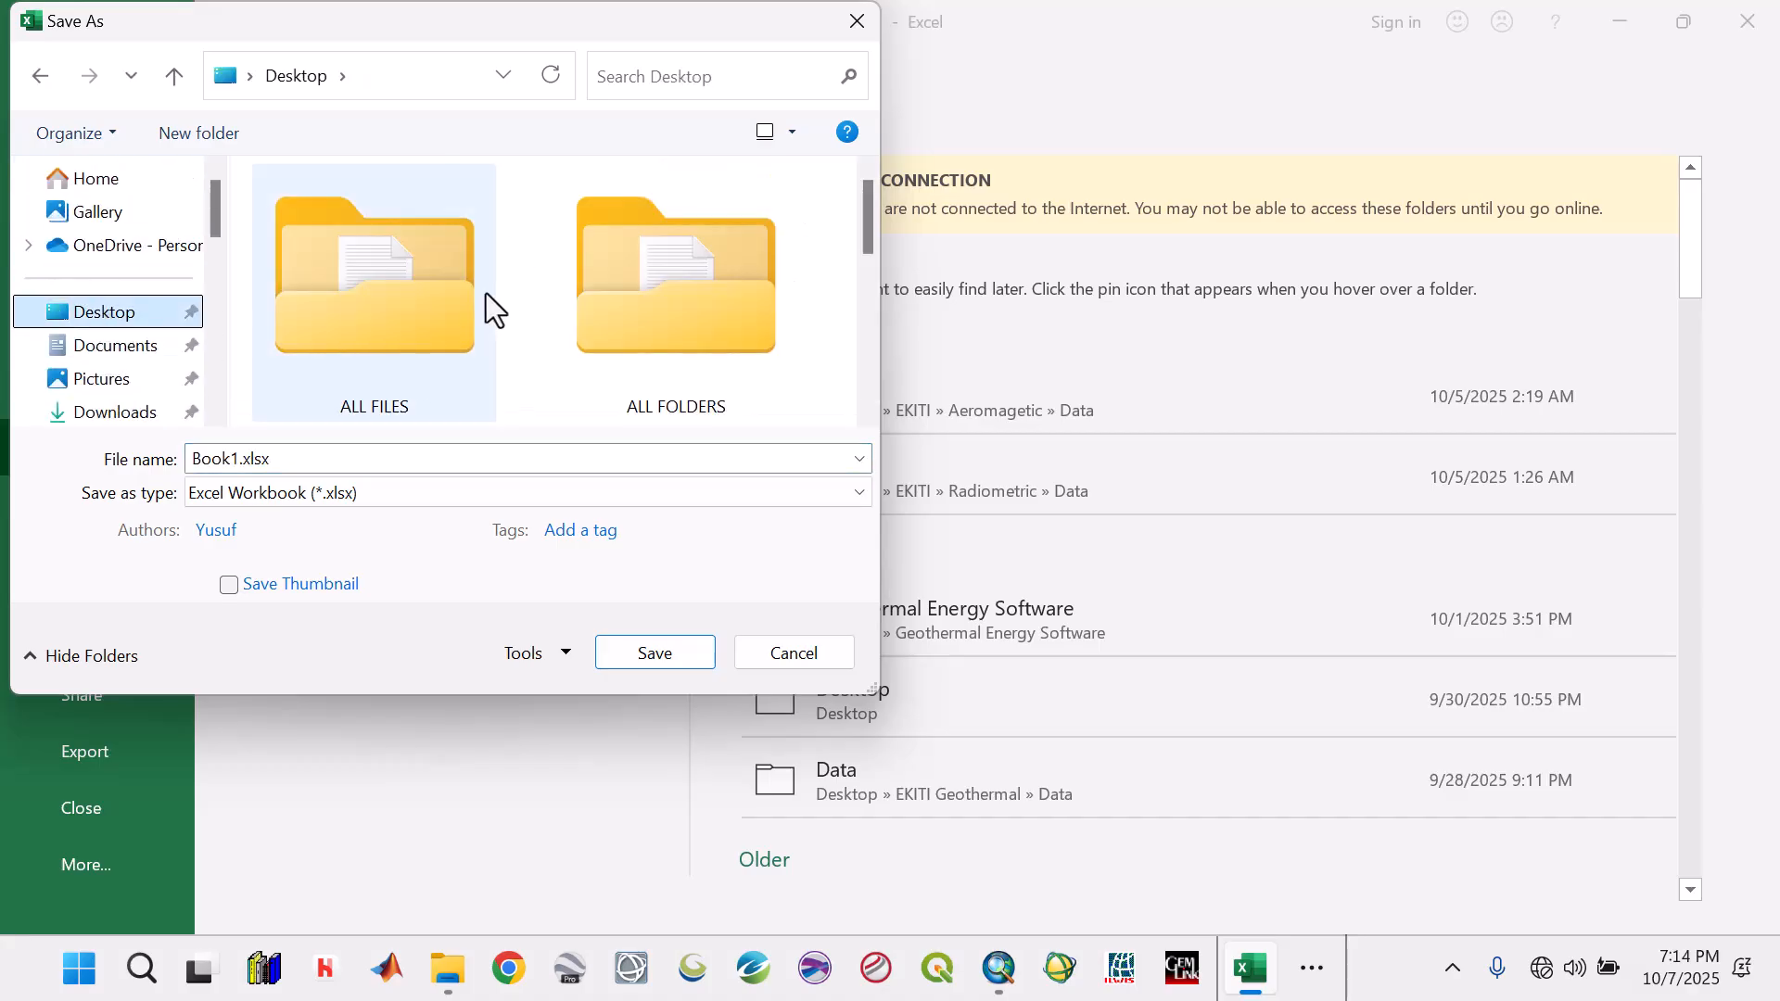
scroll(488, 309, down, 3)
double_click(393, 289)
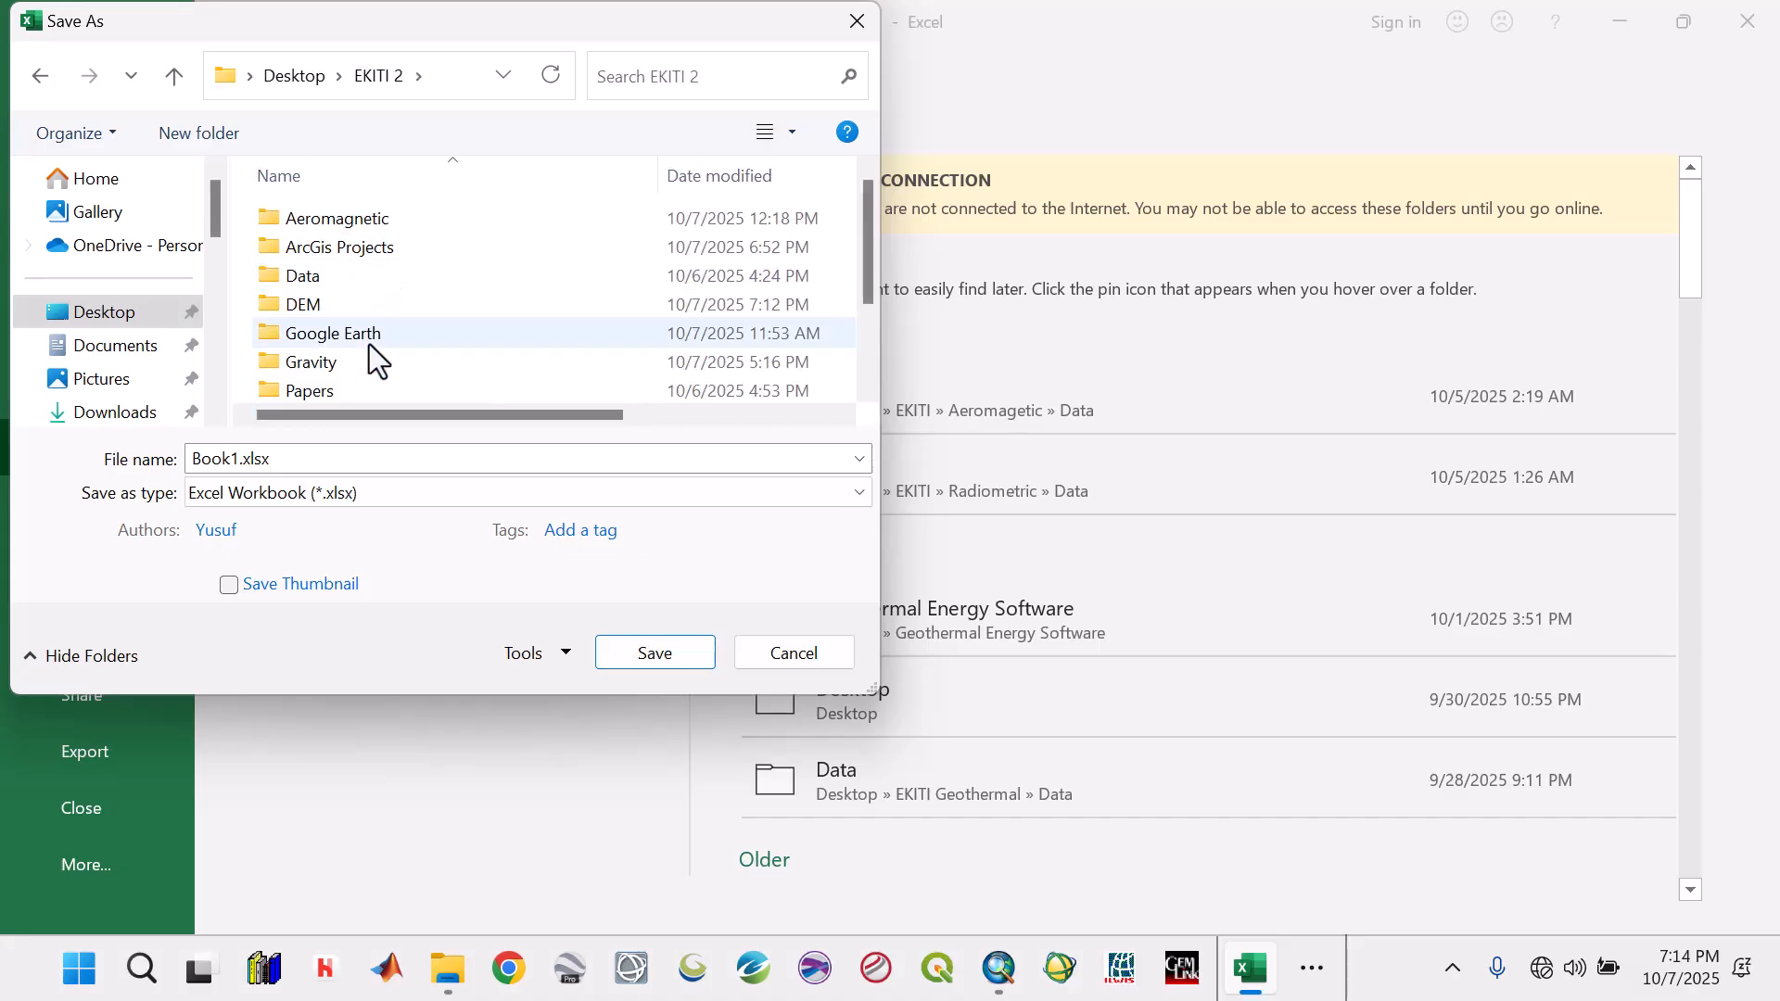
double_click(265, 456)
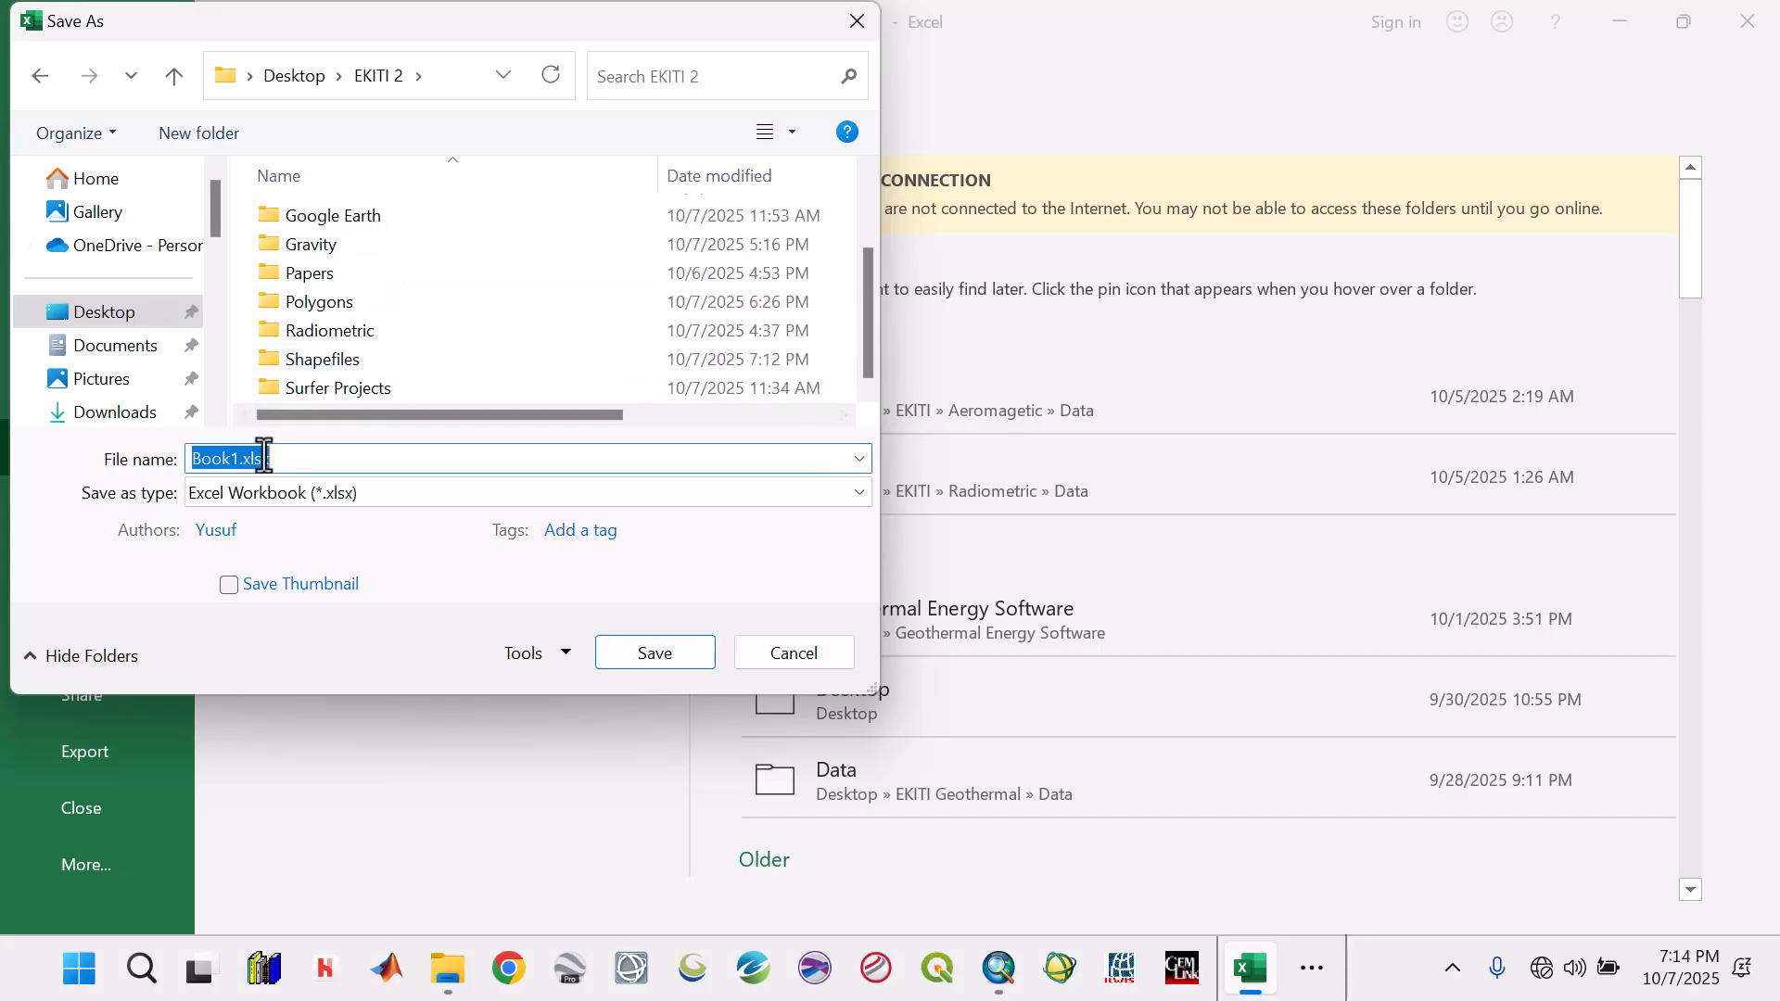
text(M)
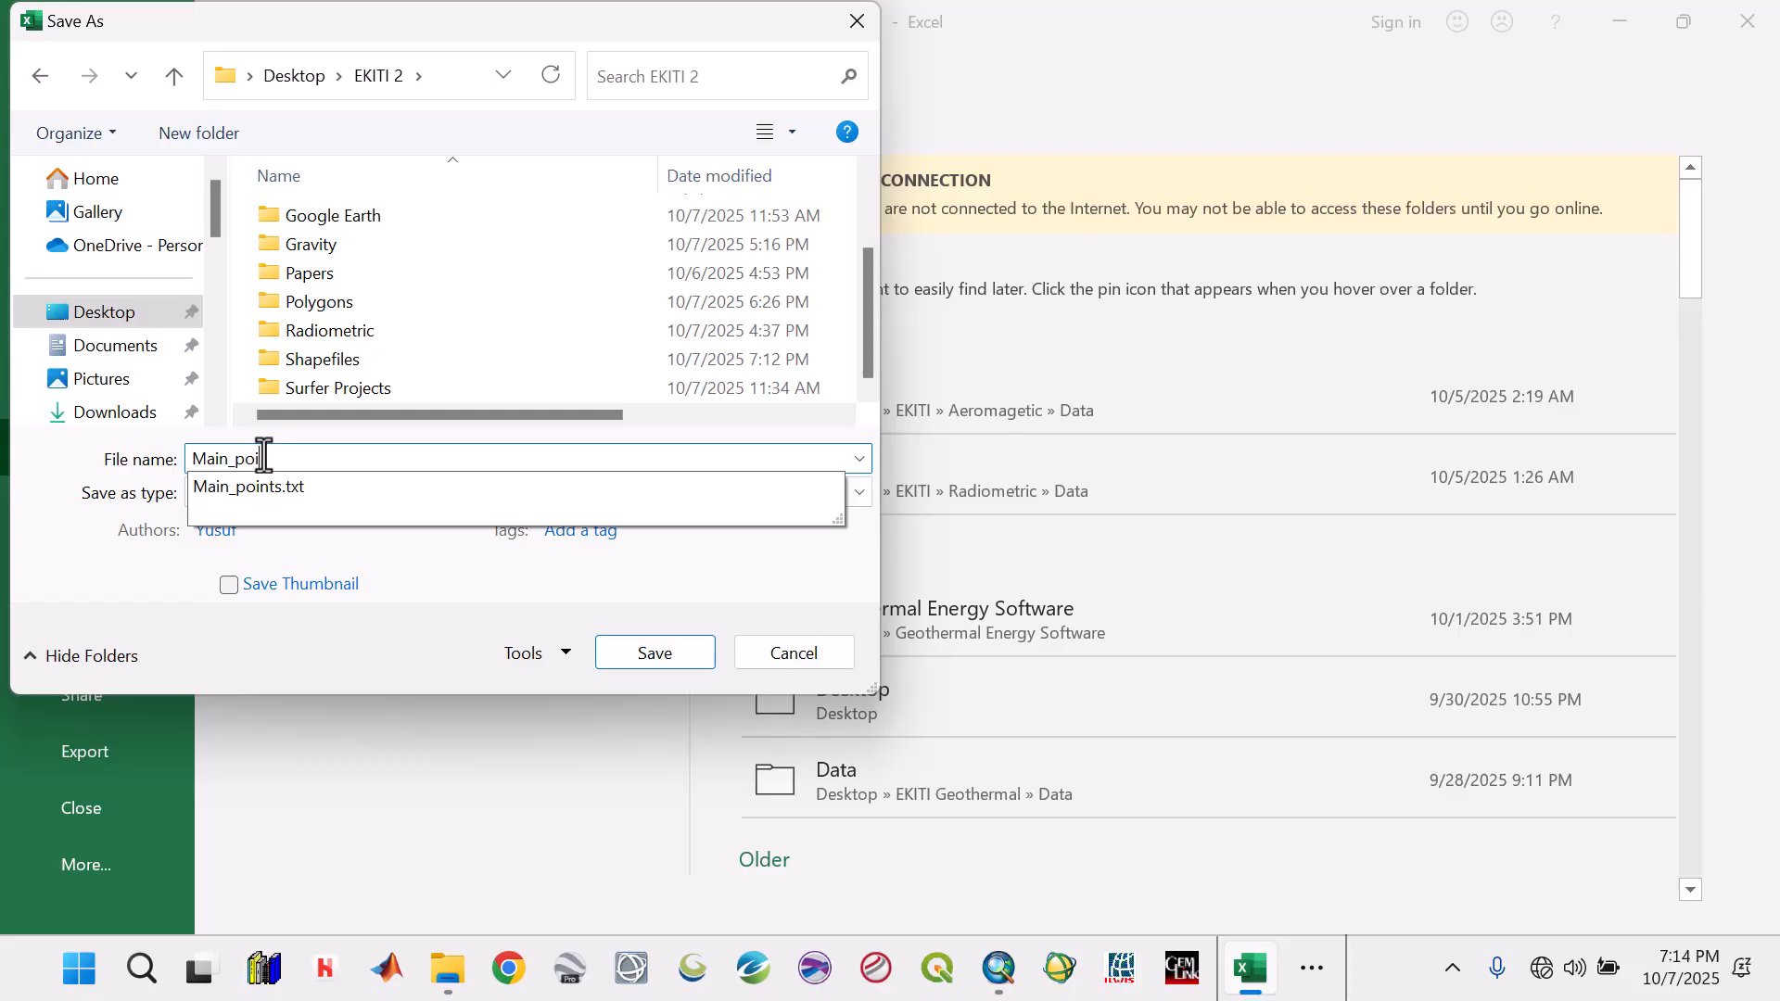
key(BackSpace)
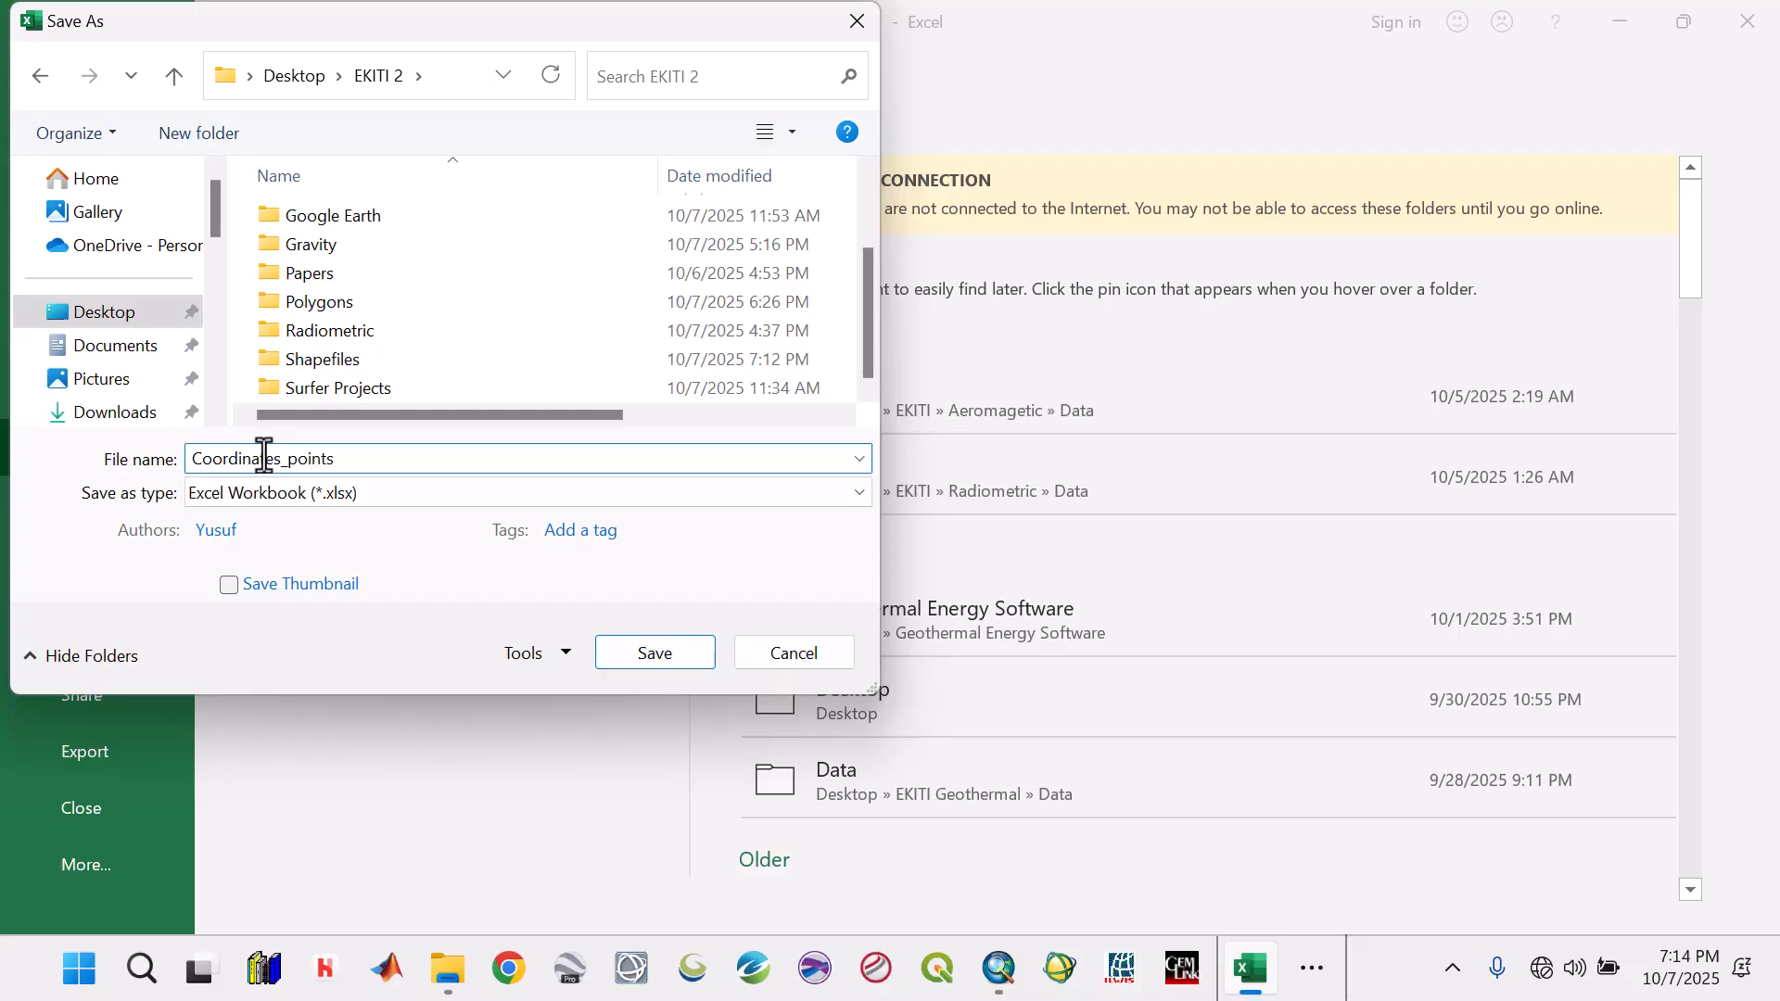
click(654, 653)
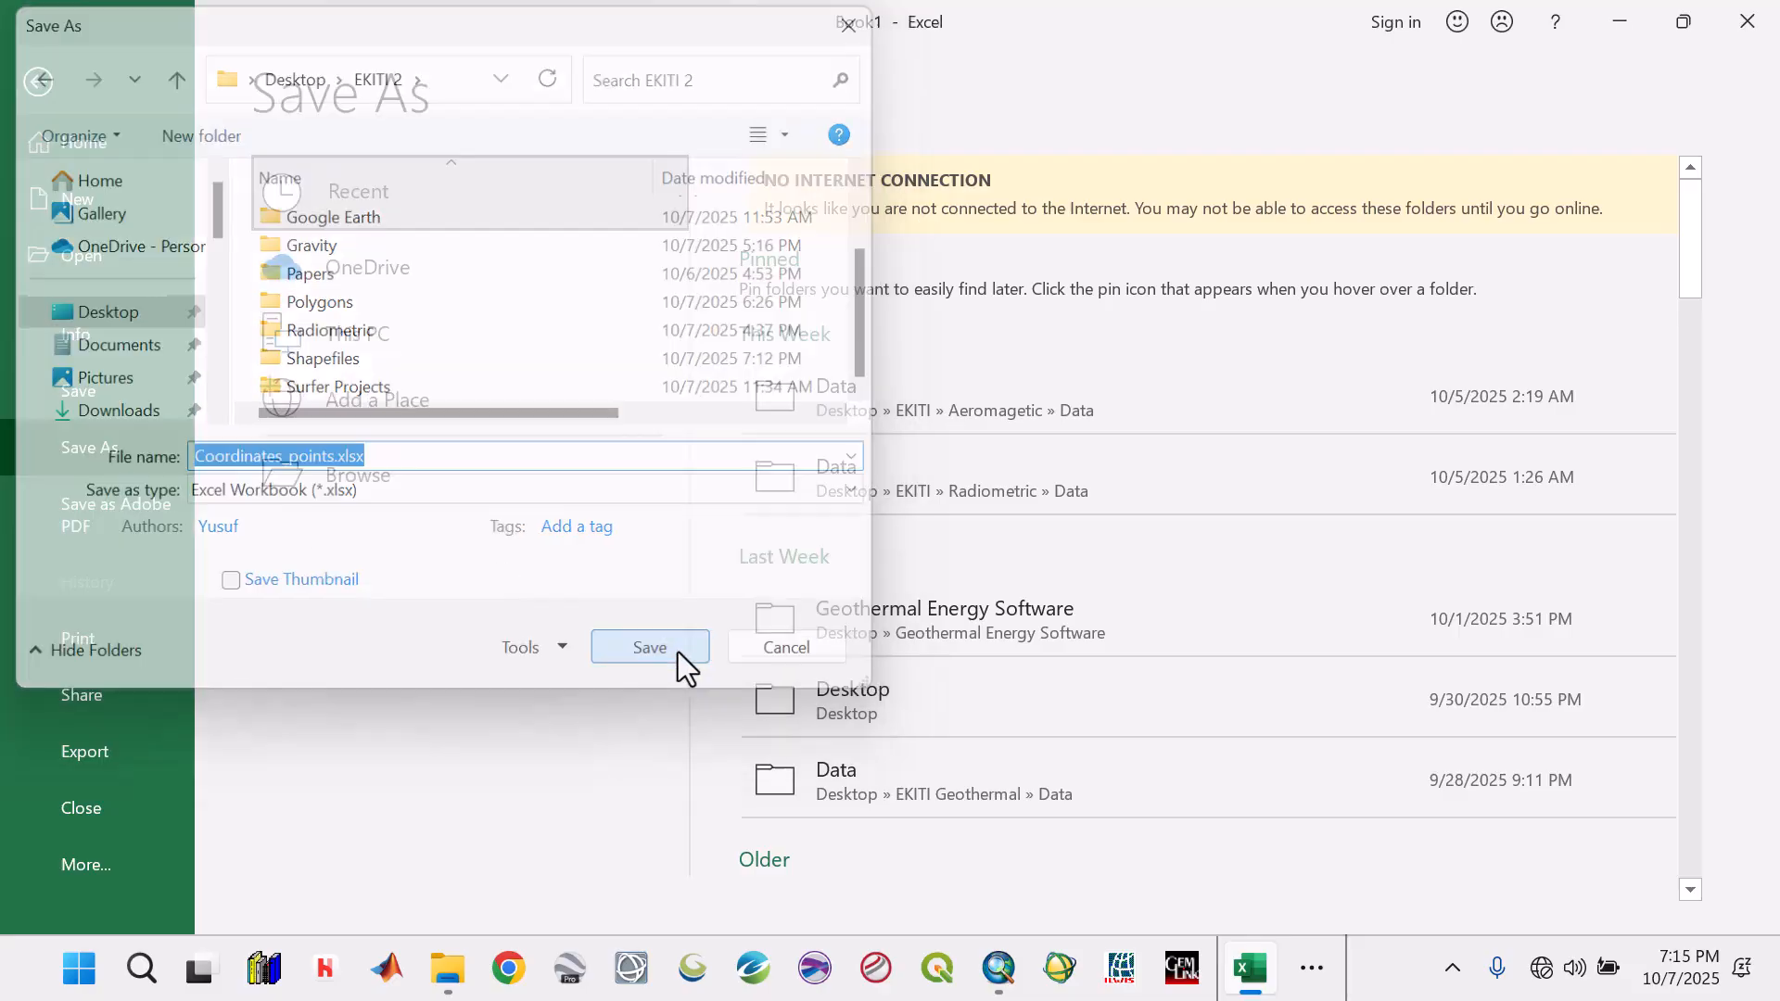
Review the section numbers and the longitude and latitude values across the table A1:C17
click(461, 440)
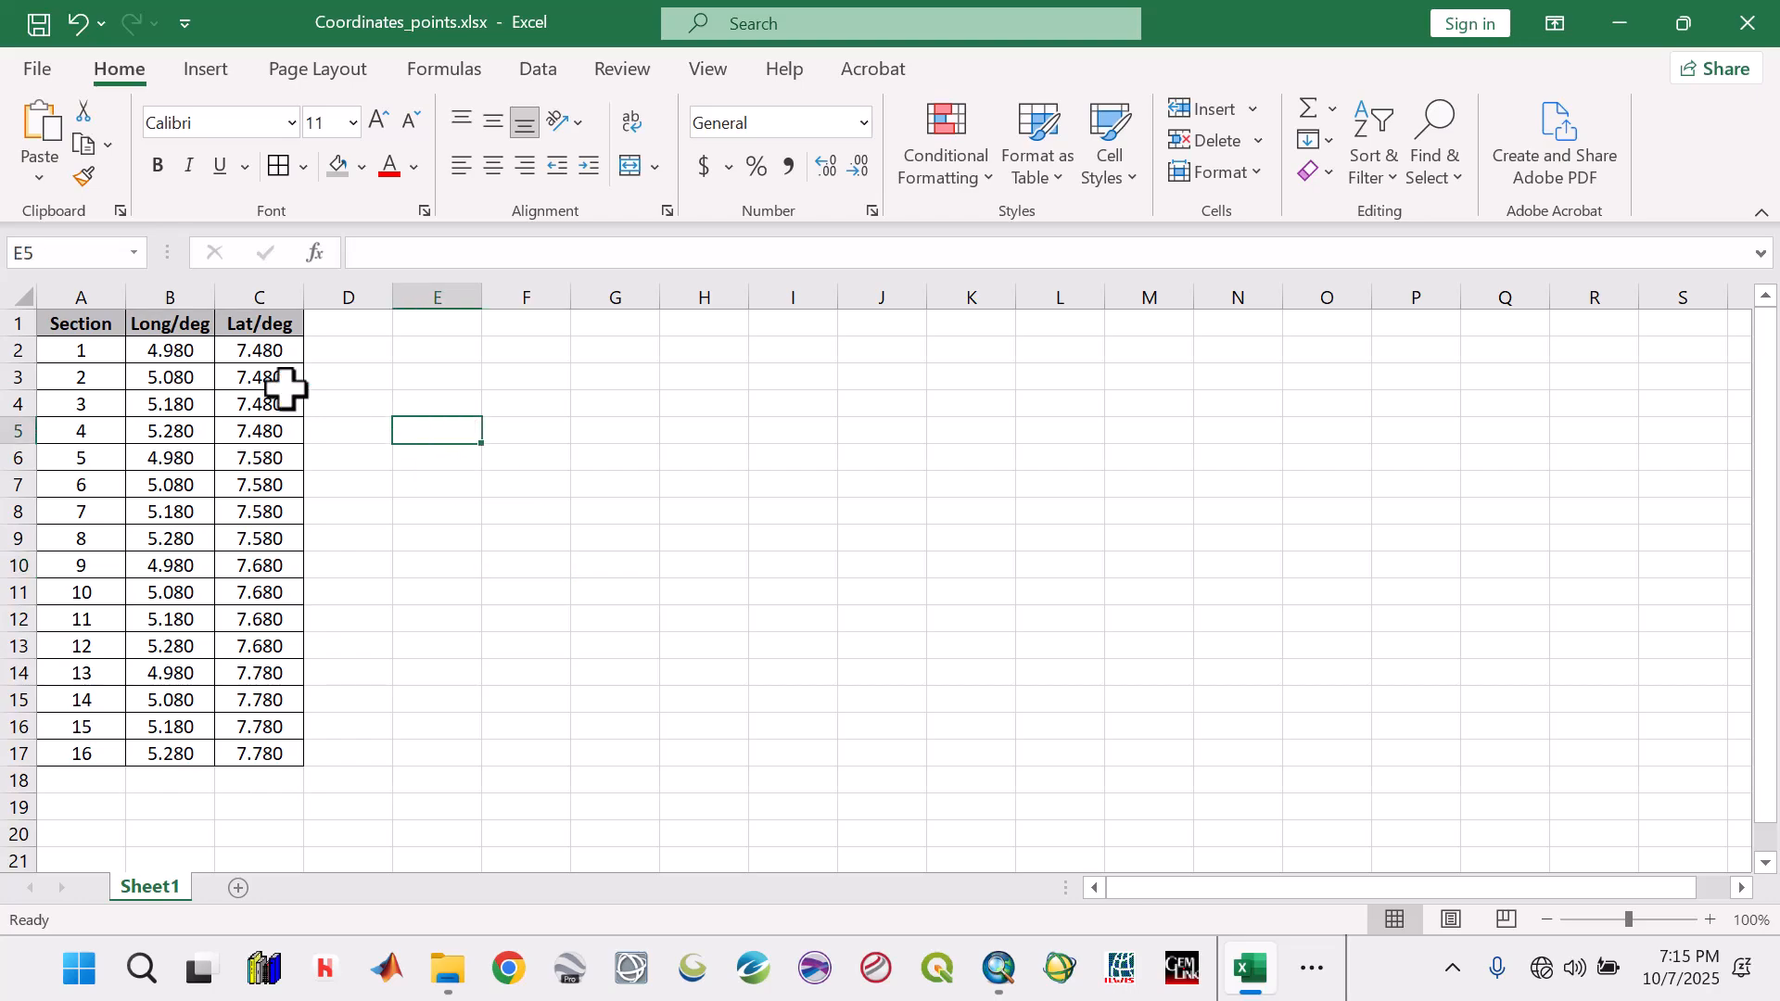
click(133, 350)
click(243, 408)
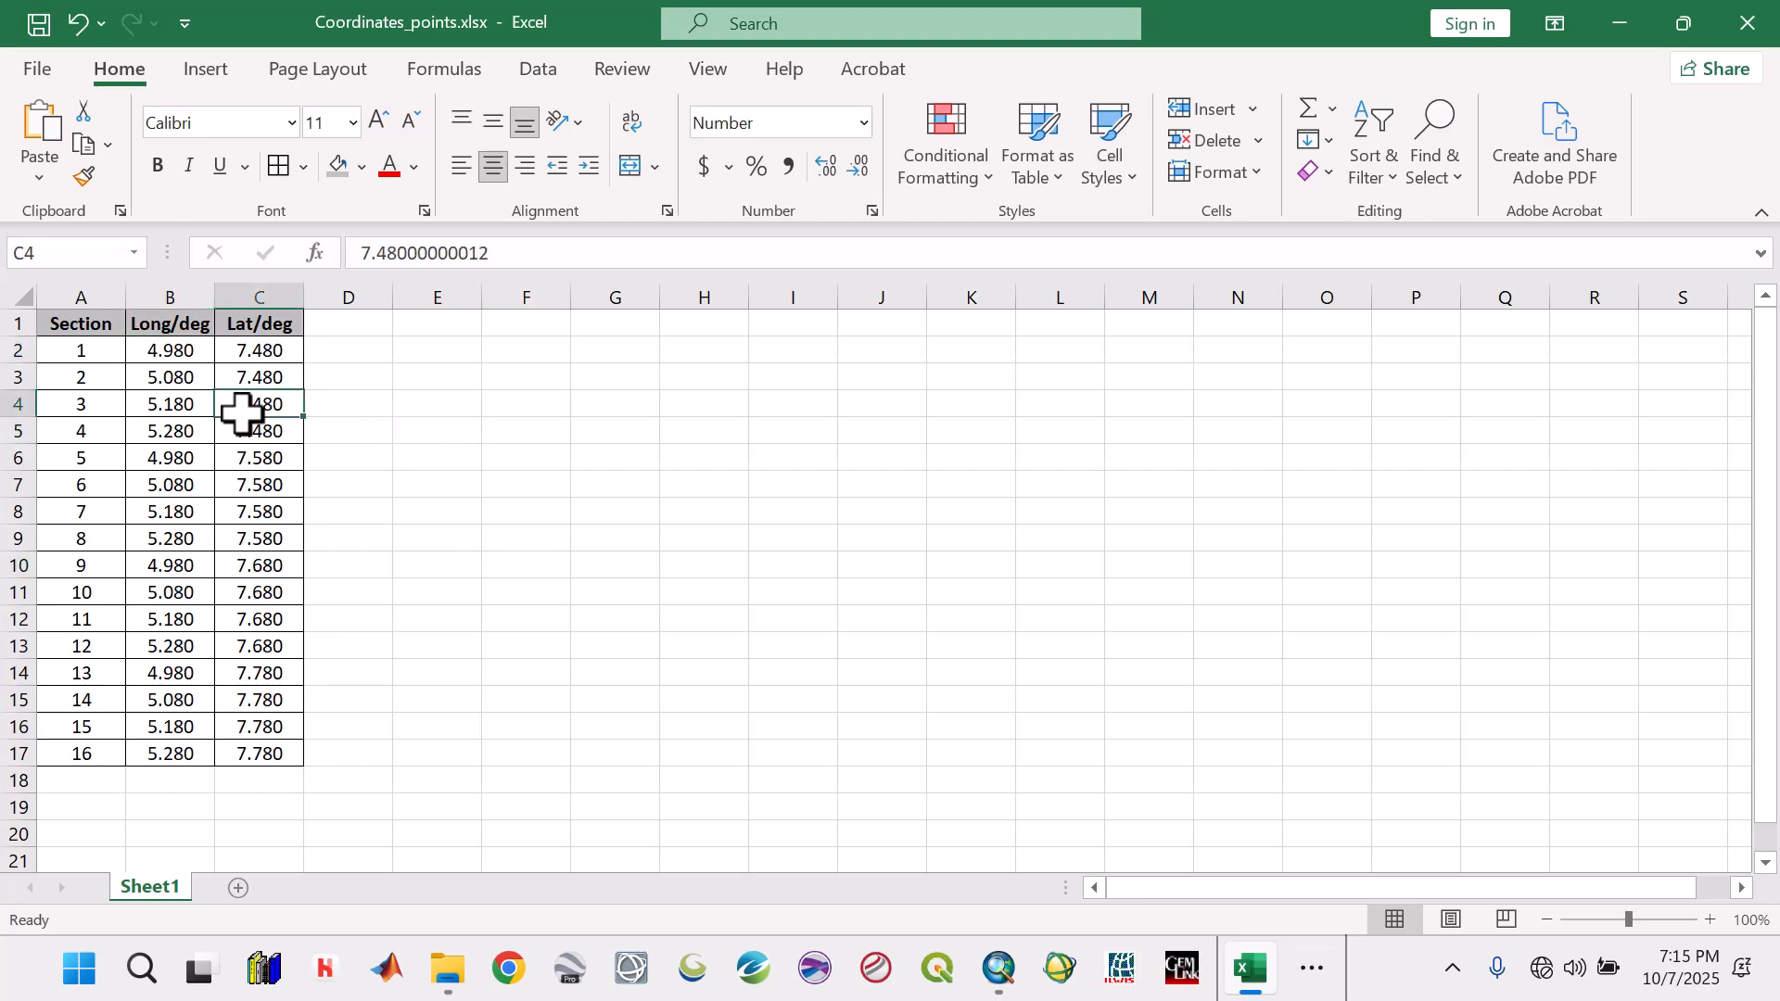
click(196, 644)
drag(83, 329, 246, 763)
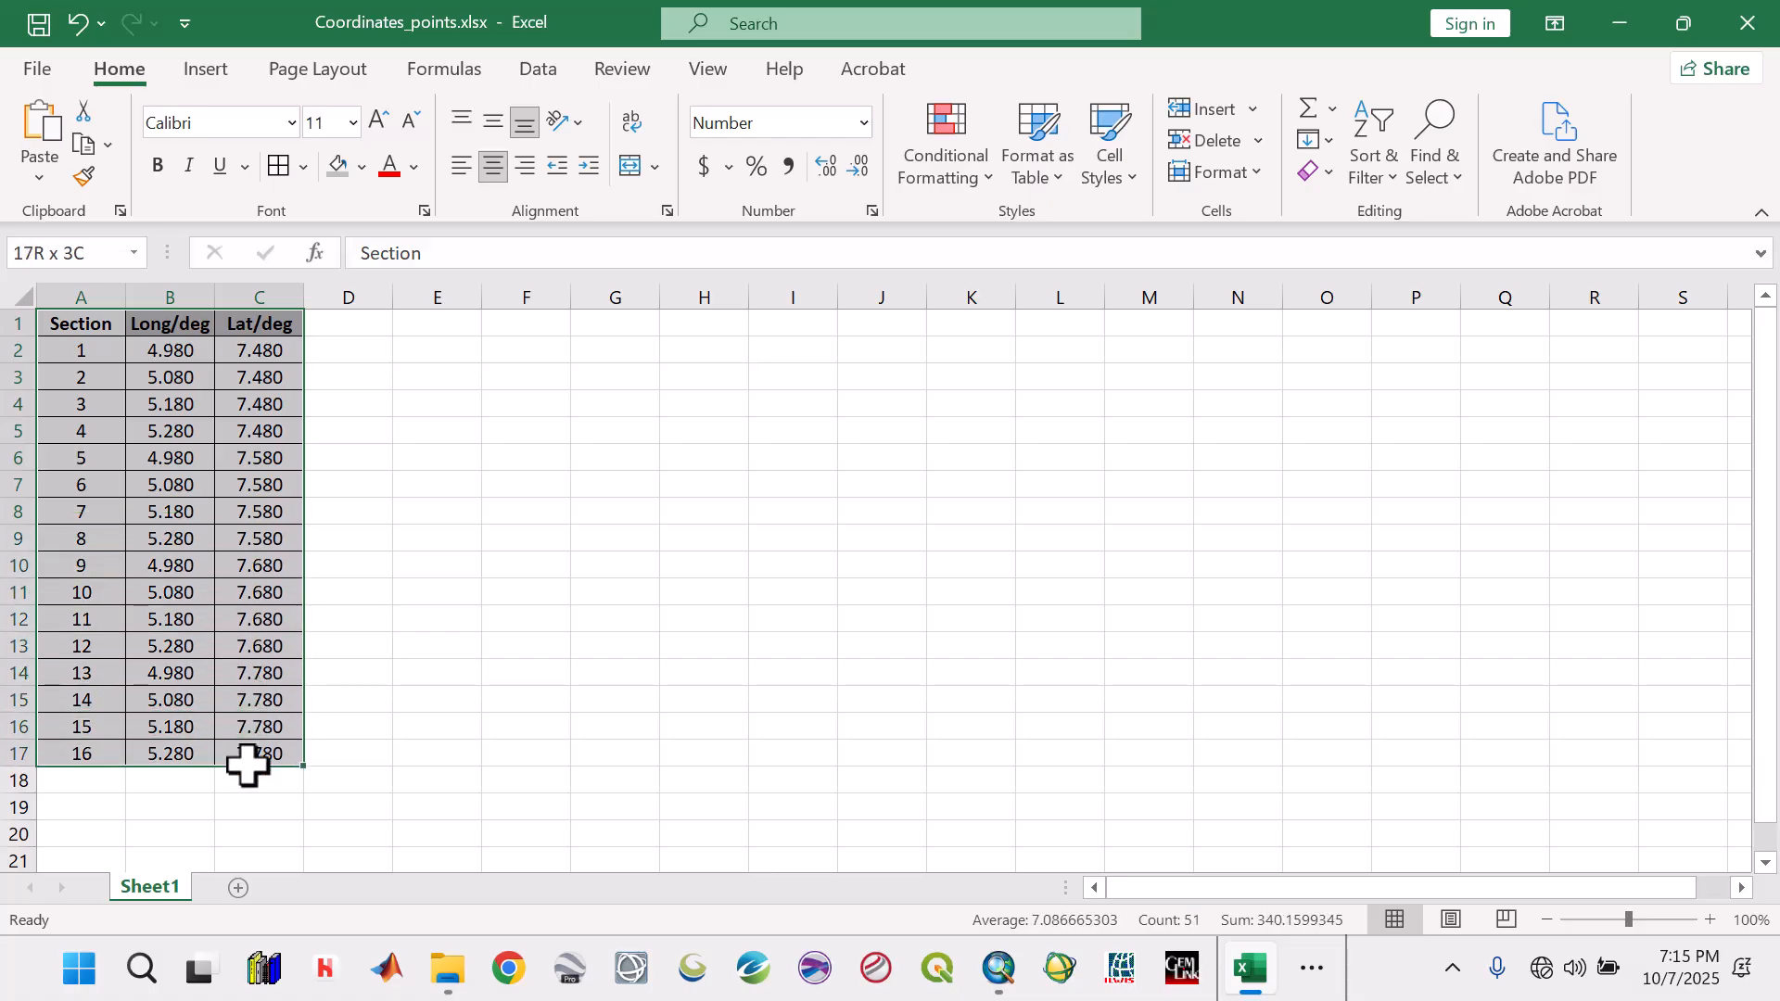
click(403, 726)
click(268, 755)
click(185, 351)
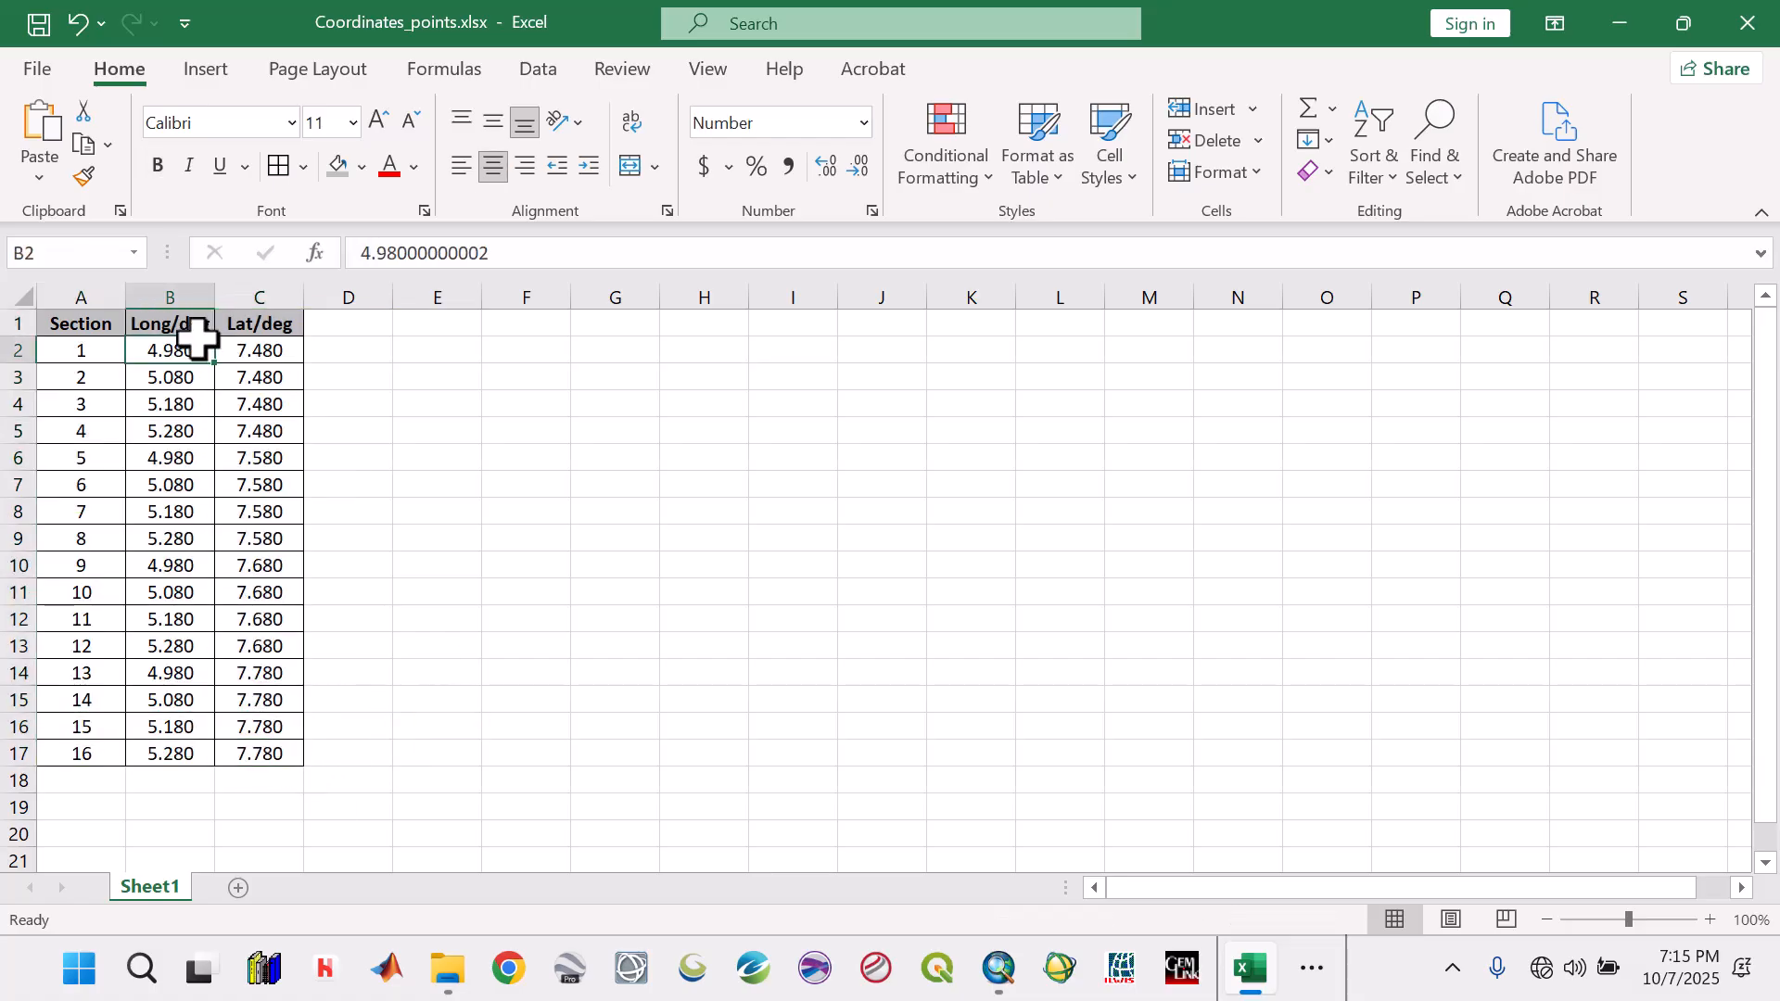
click(236, 512)
click(227, 705)
Save and close the Coordinates_points workbook, and close the Main_points.txt text file
click(37, 24)
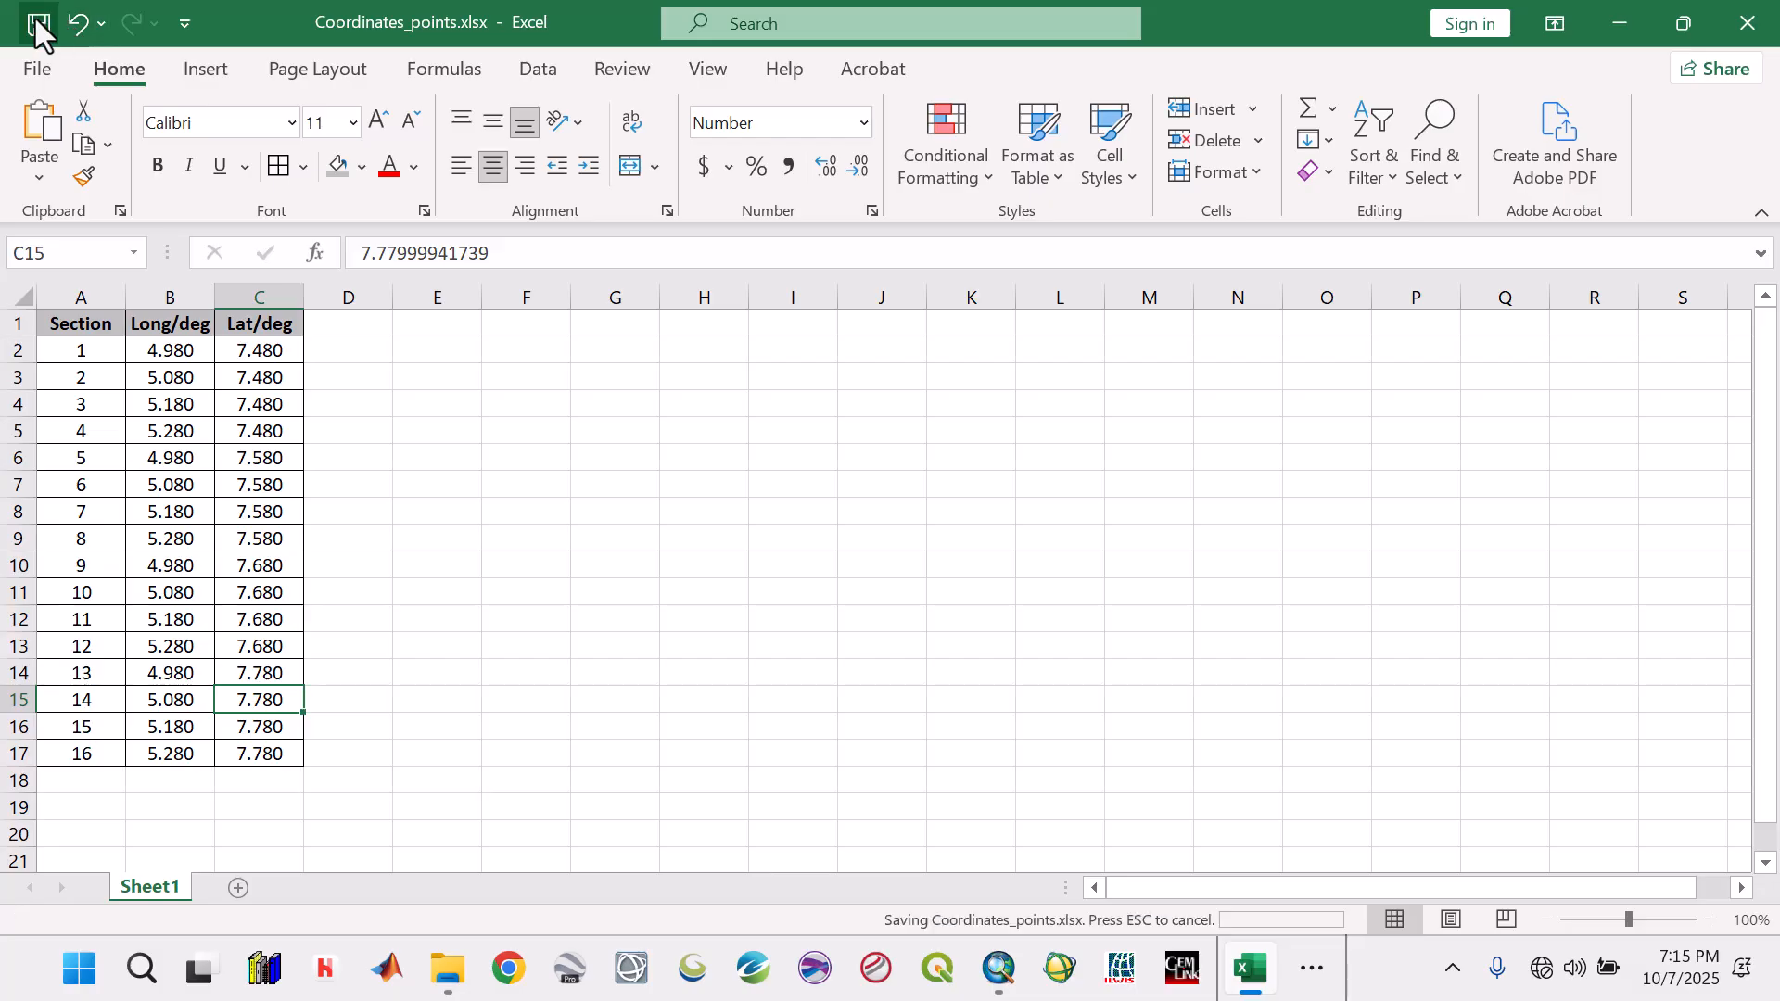
click(1749, 23)
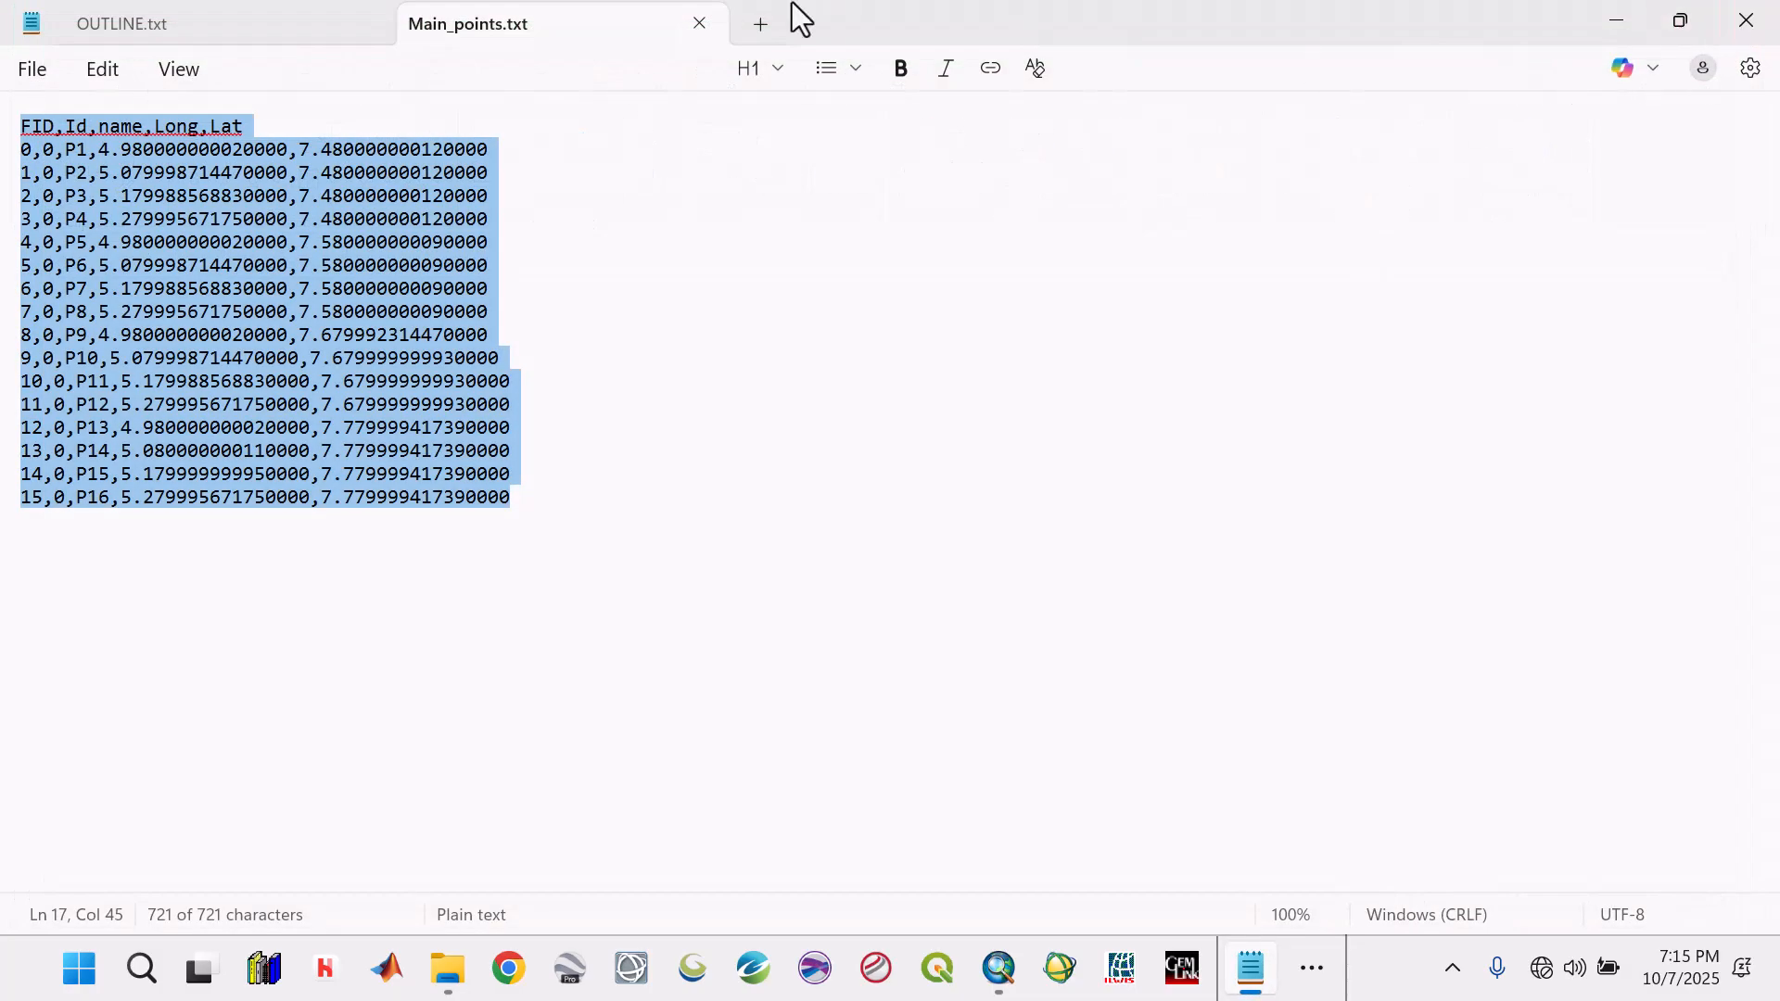
click(698, 22)
Minimize the course outline, switch to ArcMap and expand the Shapefiles folder under the EKITI 2 folder connection in the Catalog
click(1616, 20)
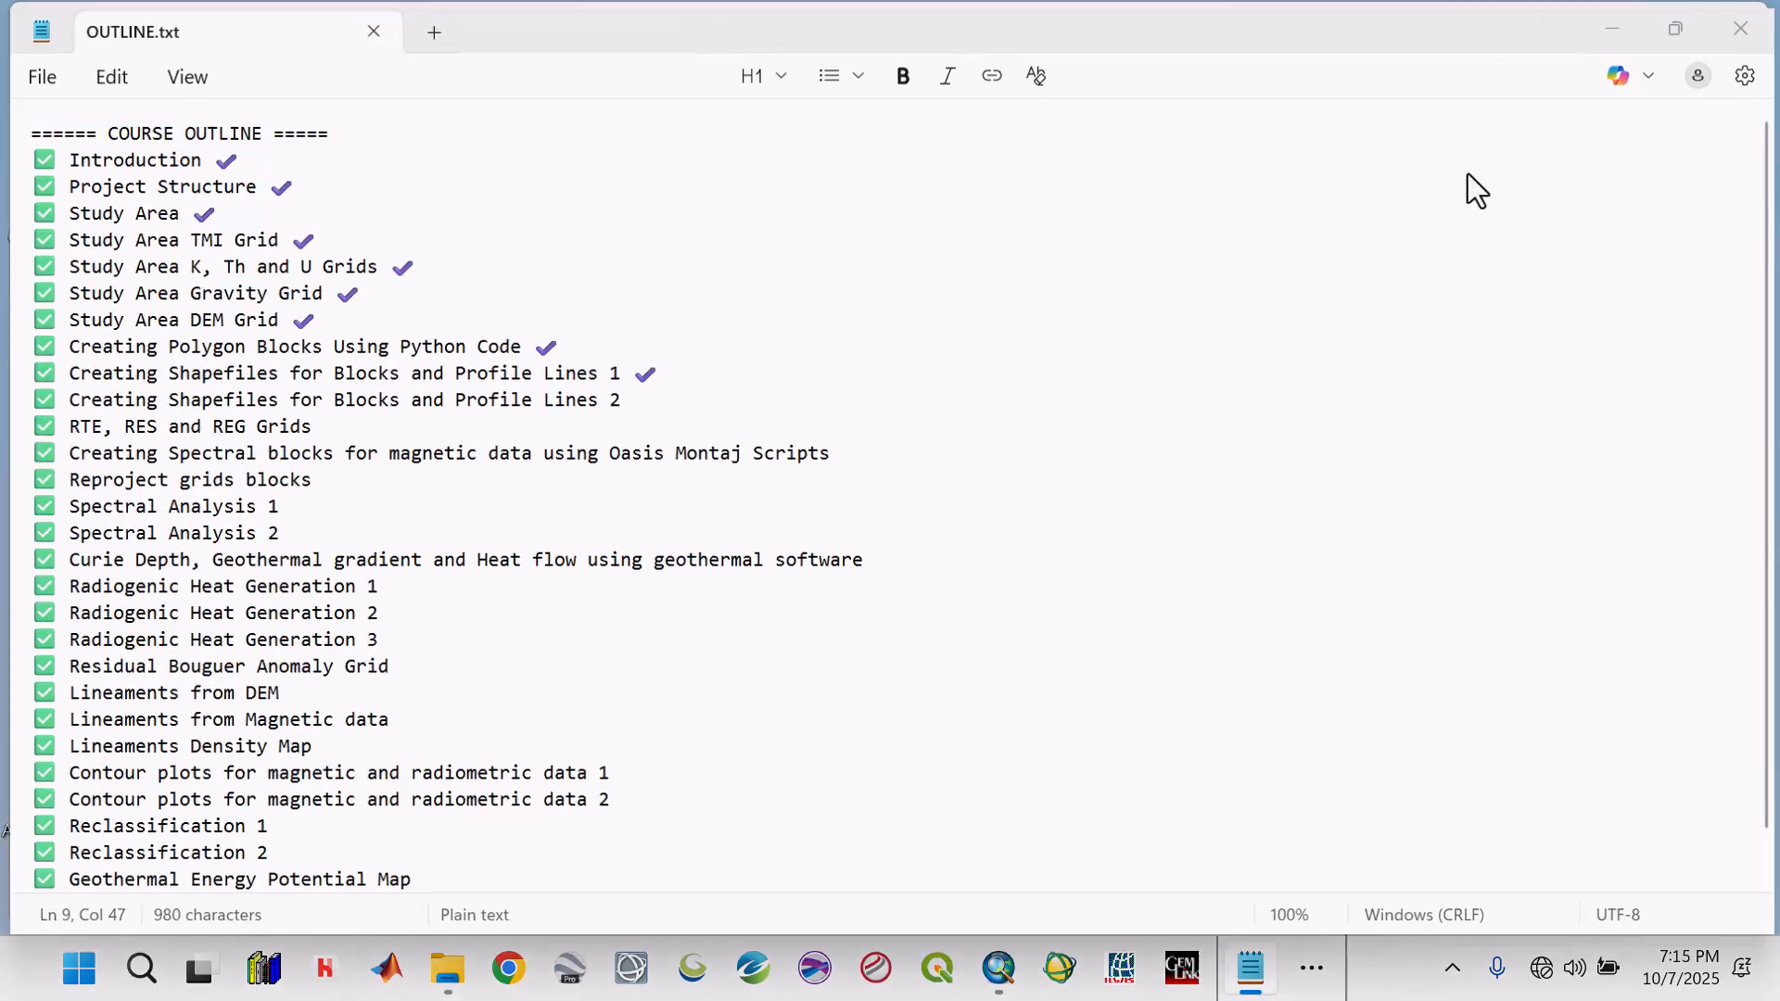
click(1010, 982)
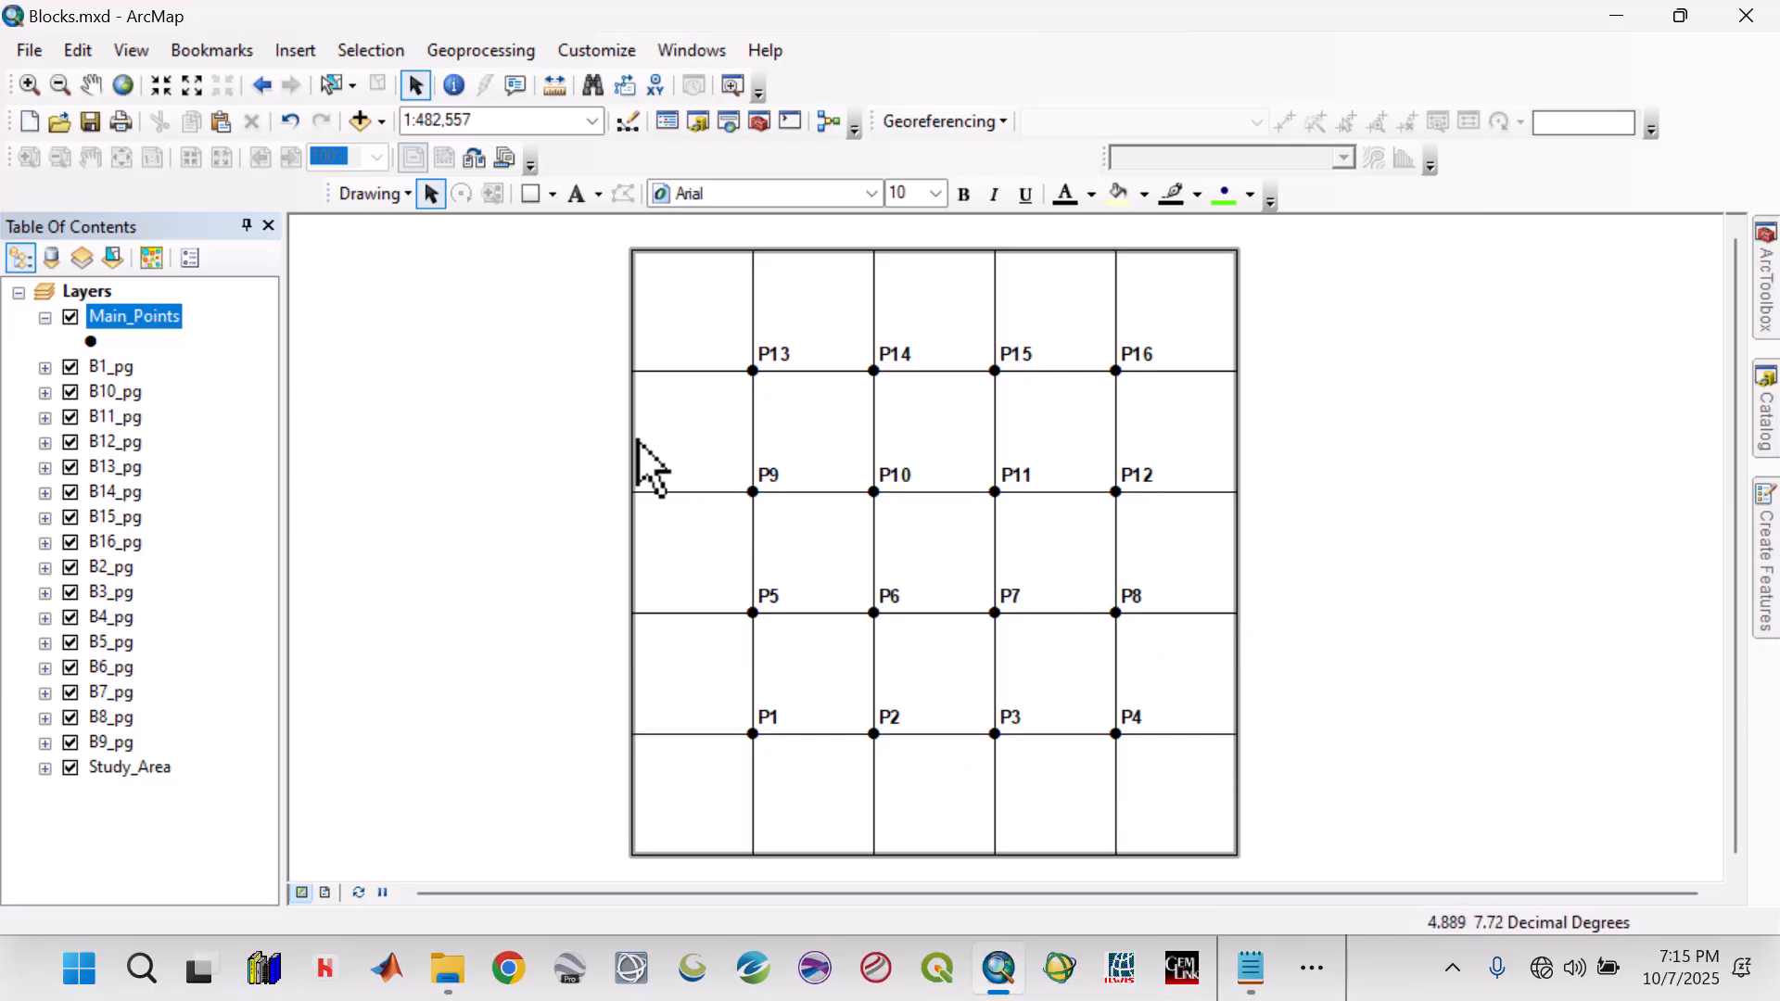
click(1769, 417)
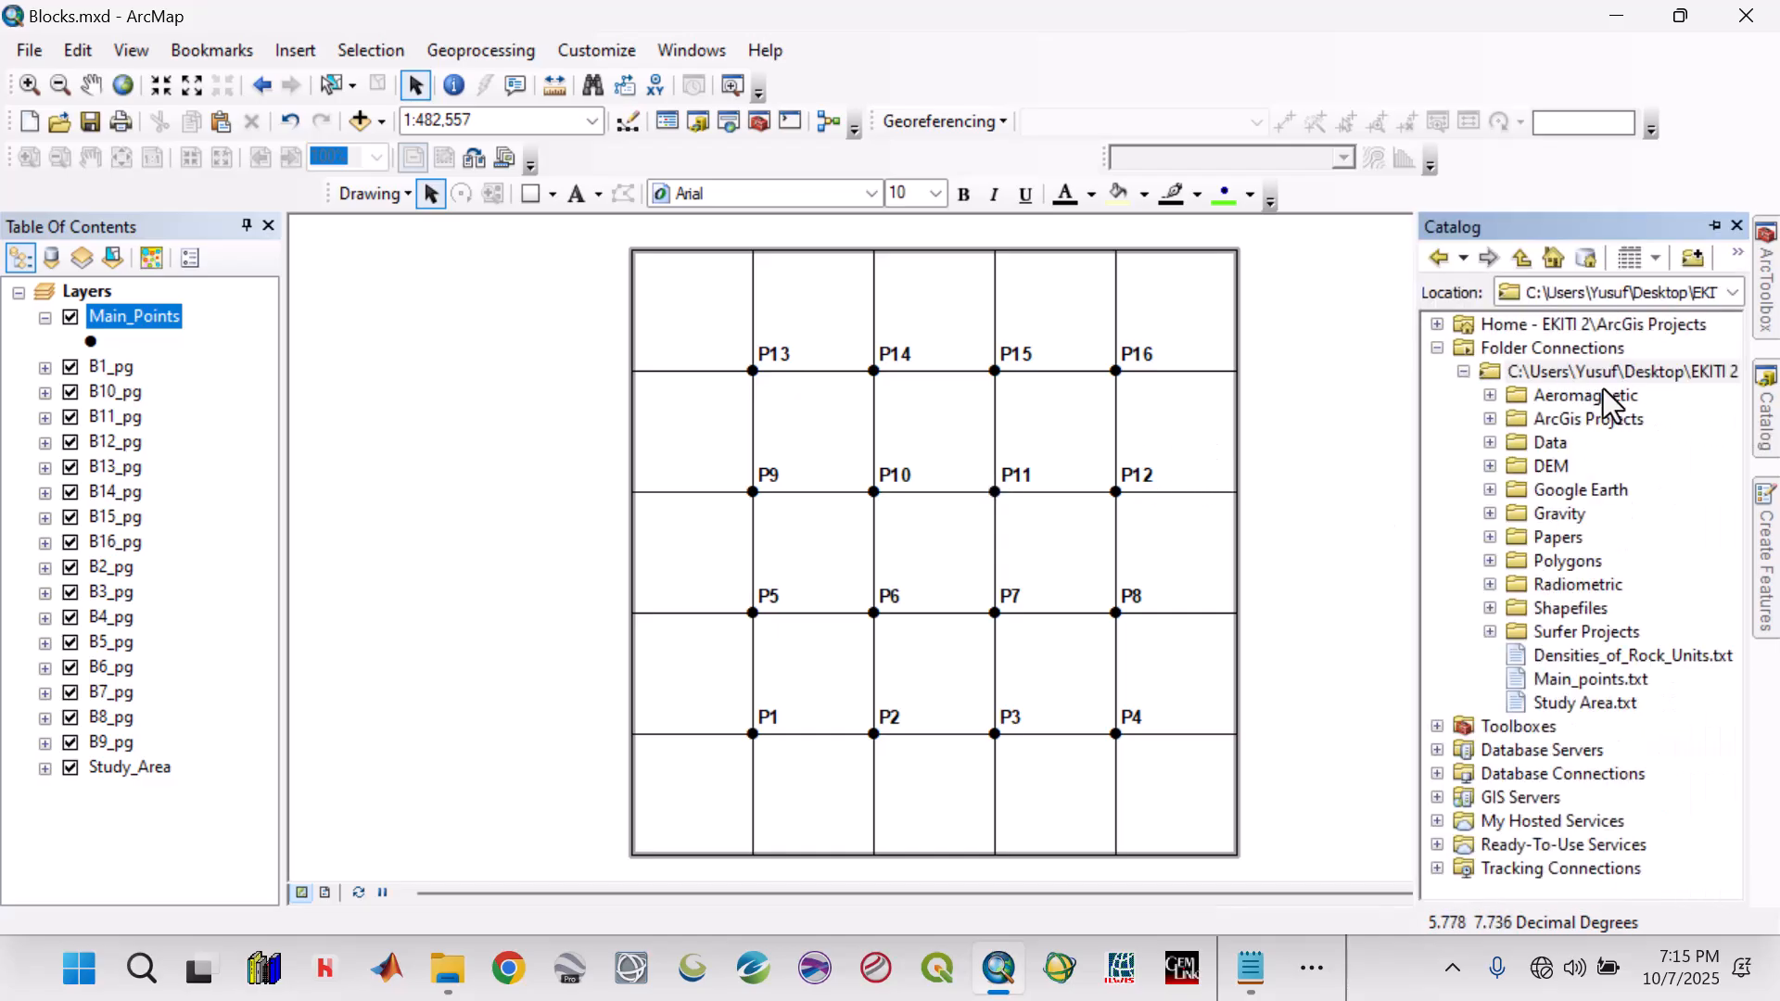
click(1606, 374)
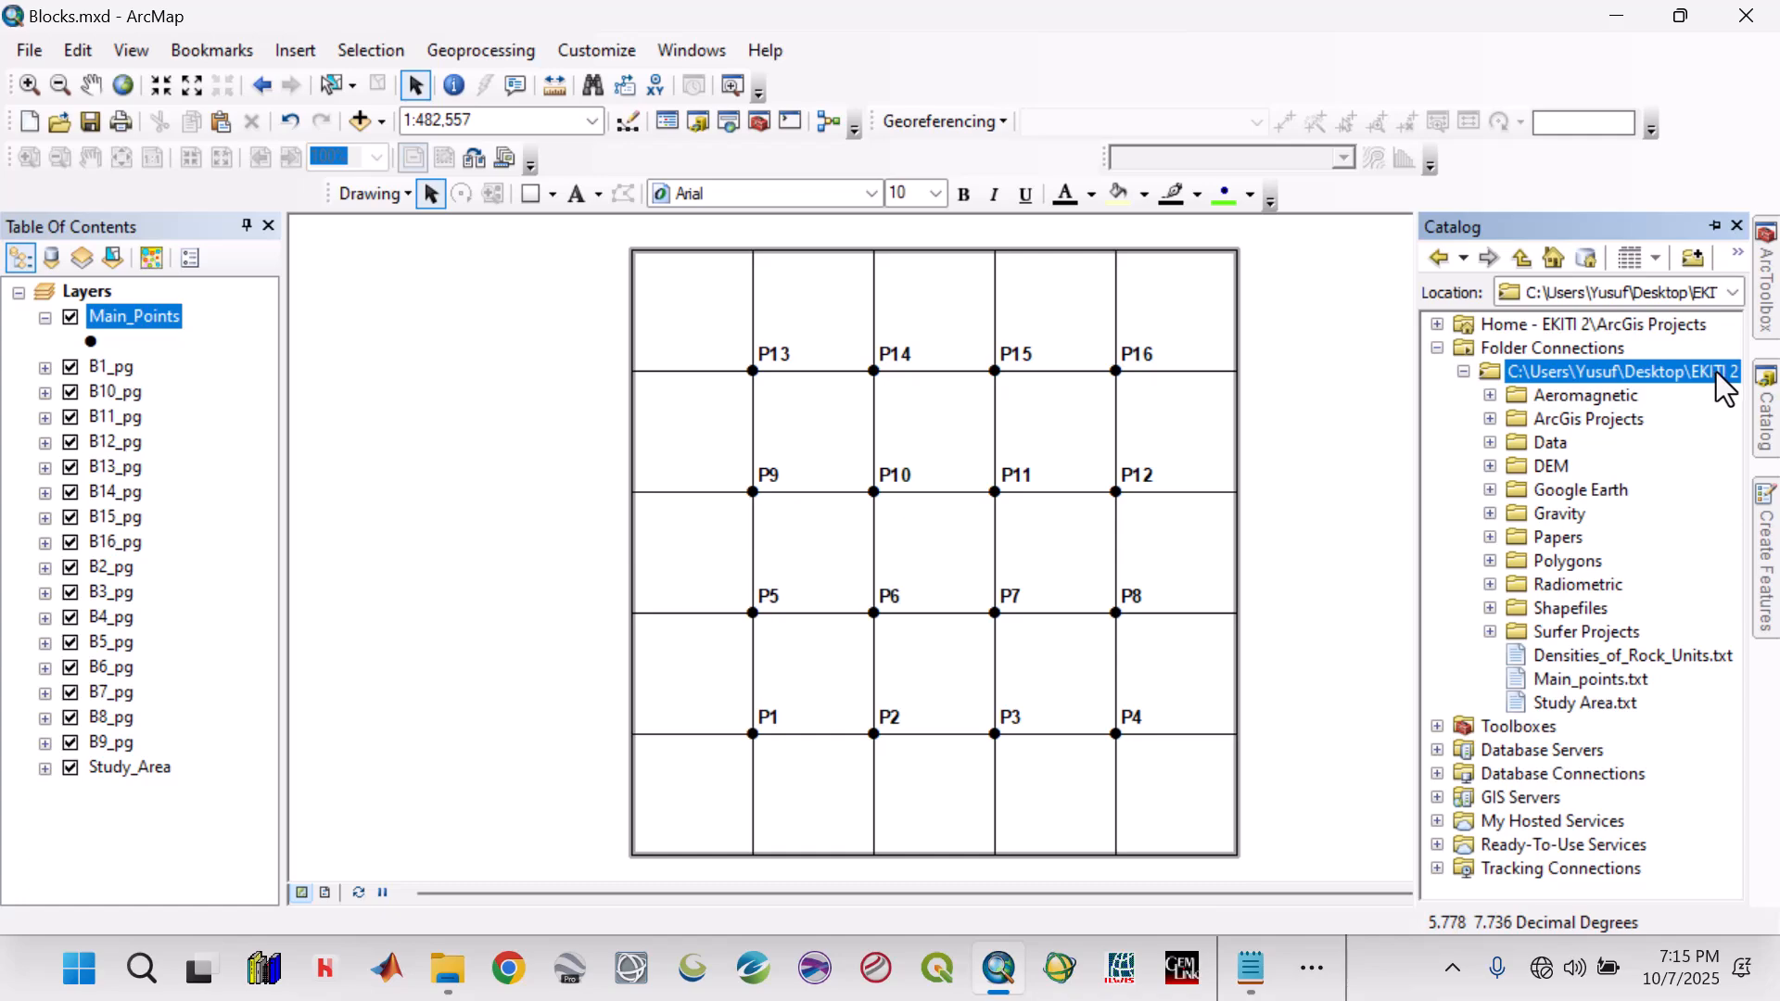
click(1562, 612)
click(1490, 609)
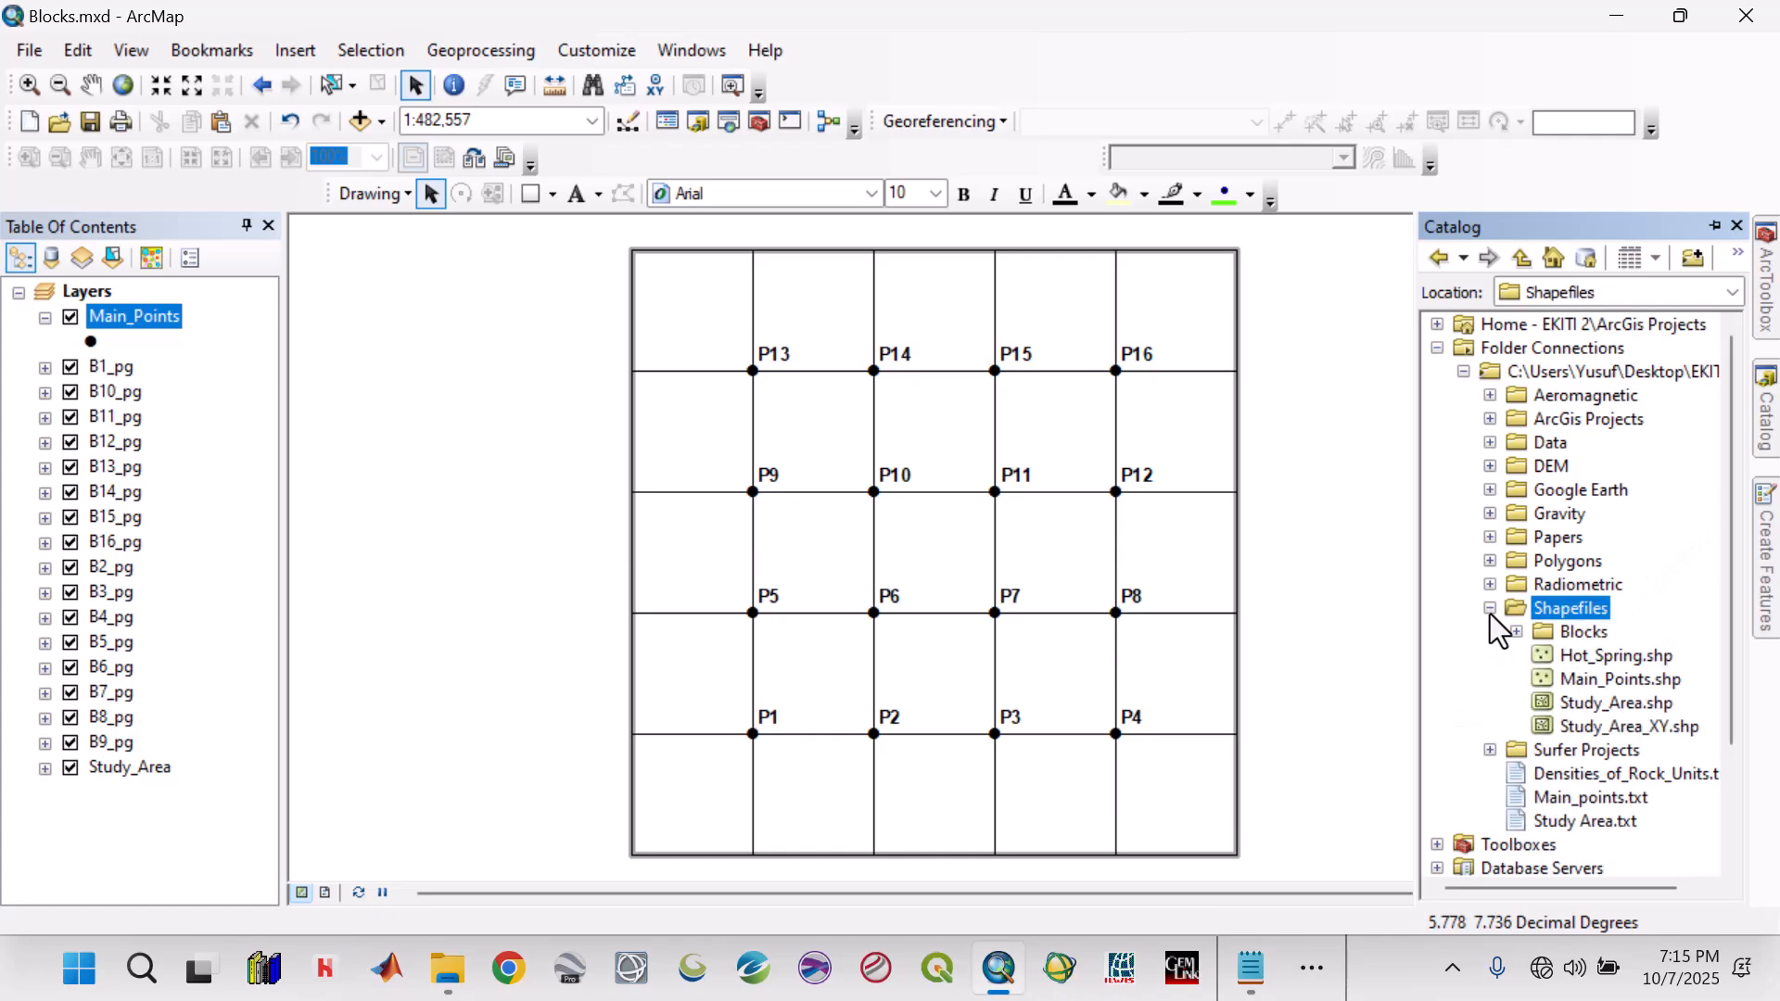
Start a new shapefile in the Shapefiles folder, with the name Profiles and the feature type Polyline
right_click(1586, 614)
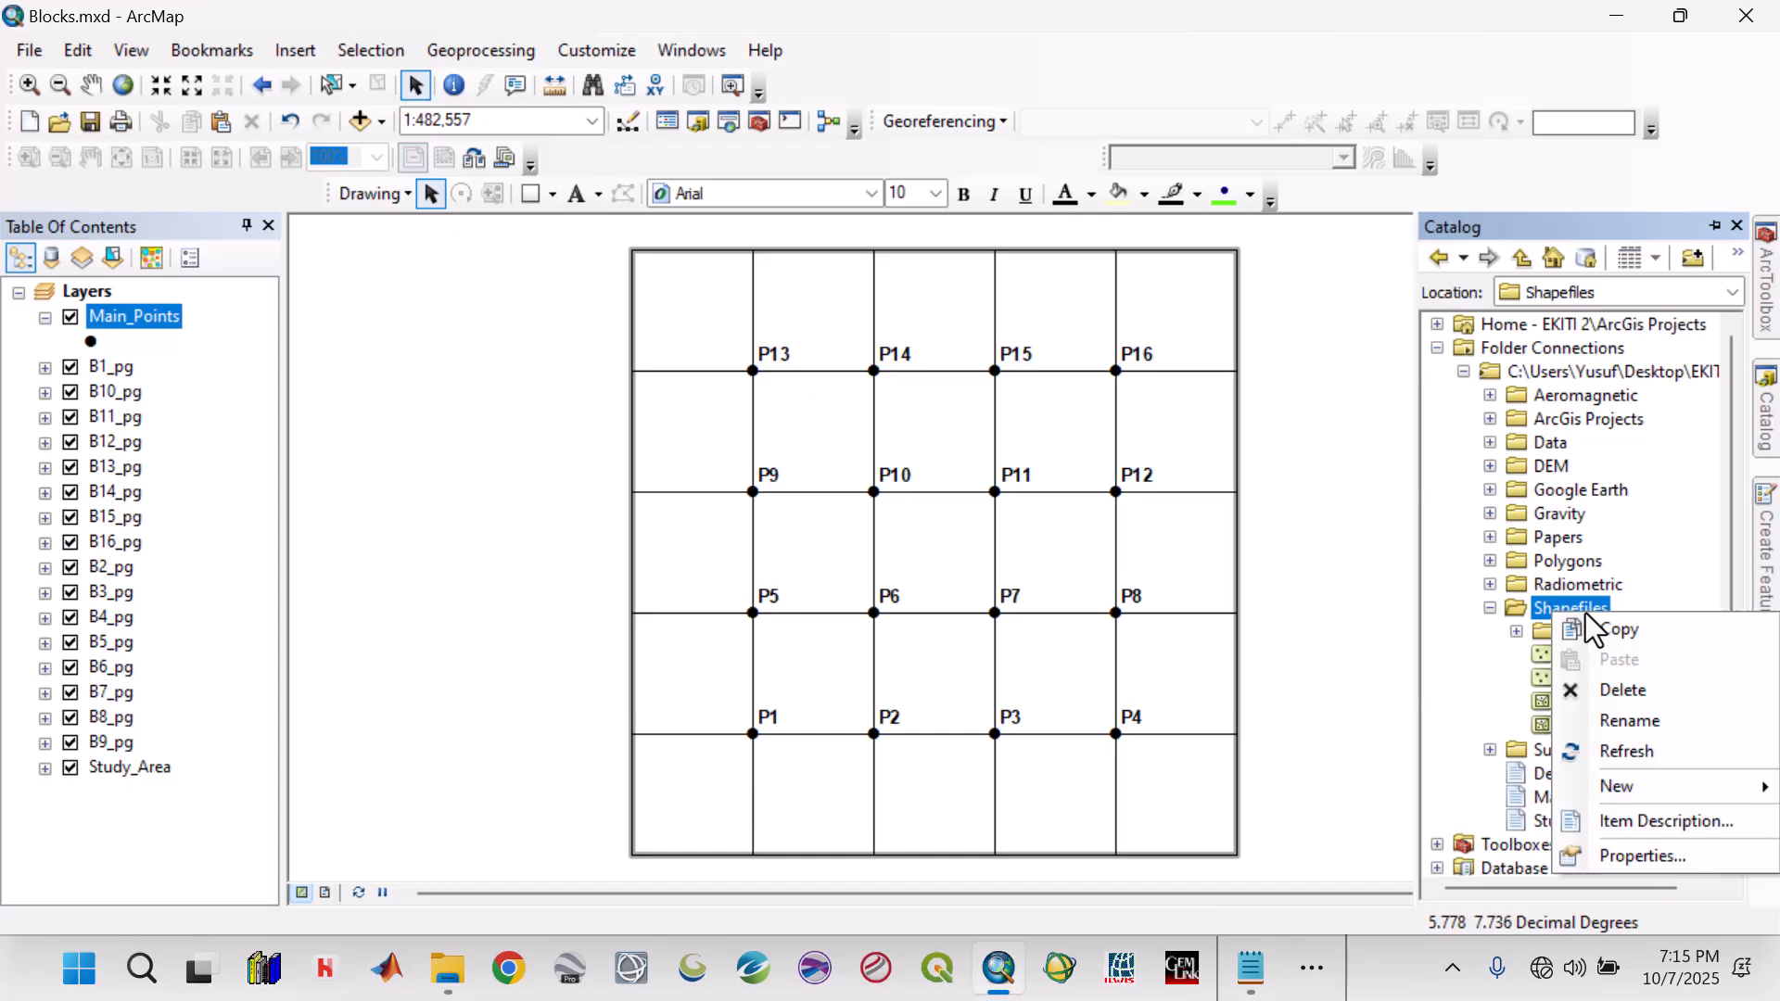
mouse_move(1616, 788)
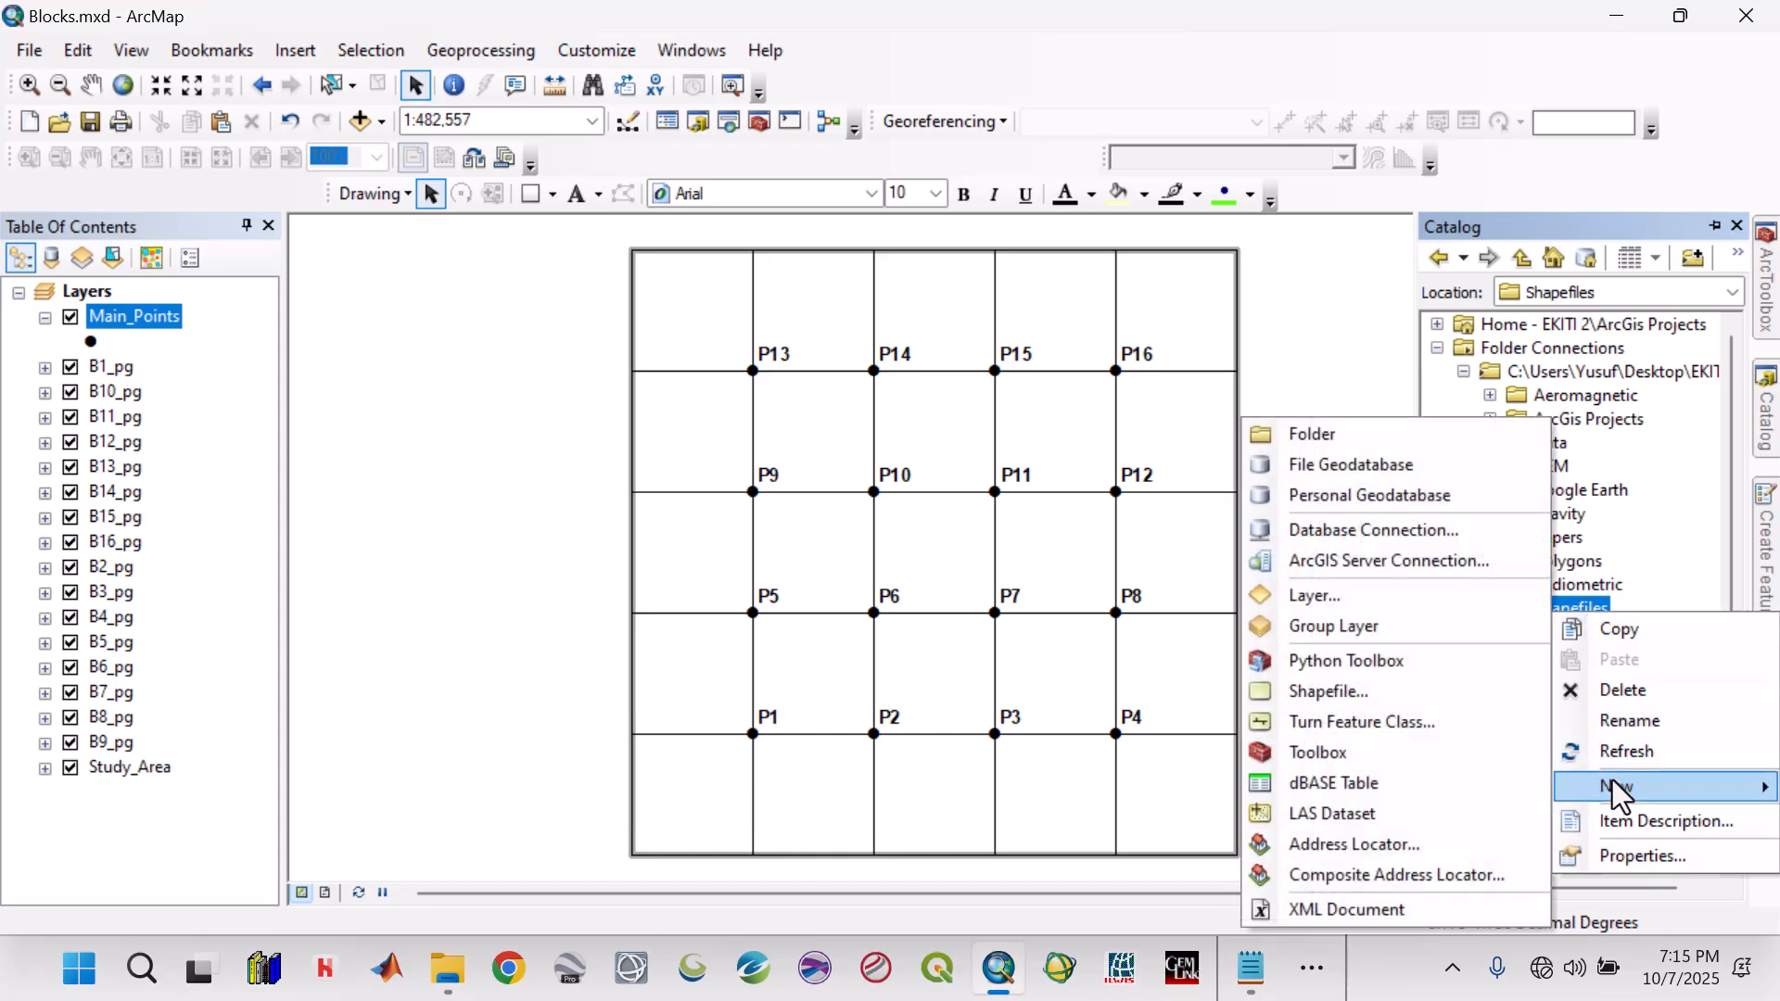
click(1423, 703)
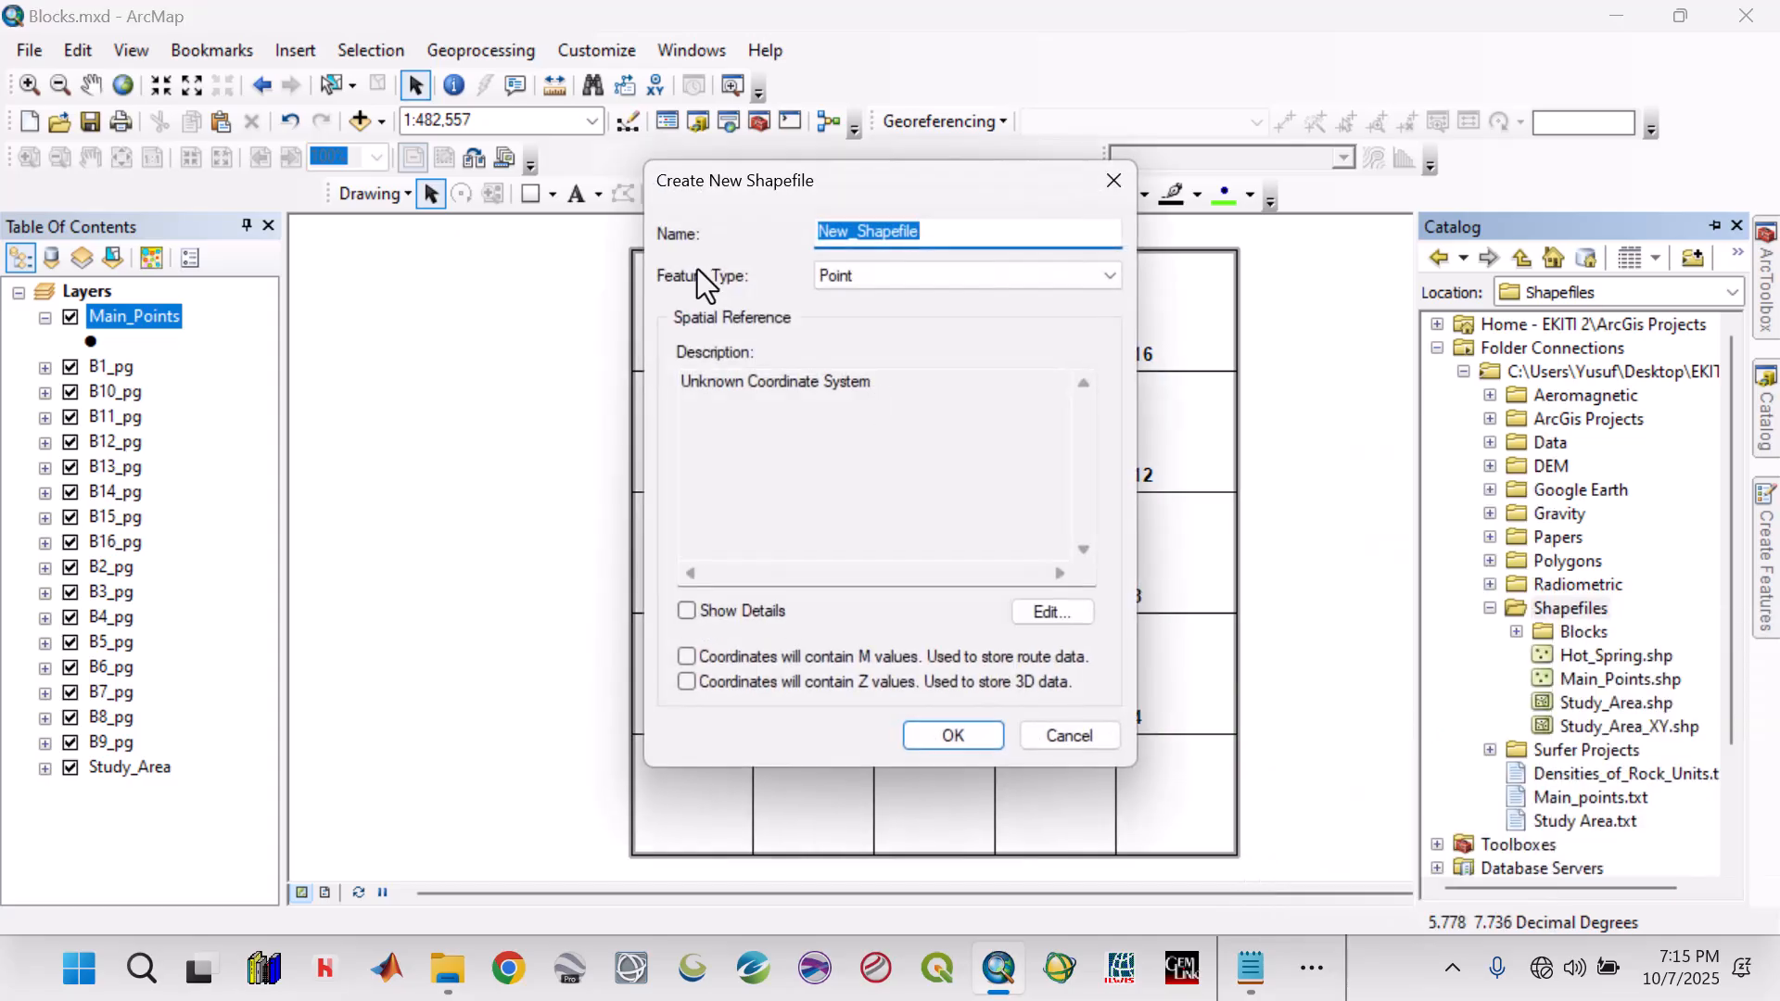
text(Prof)
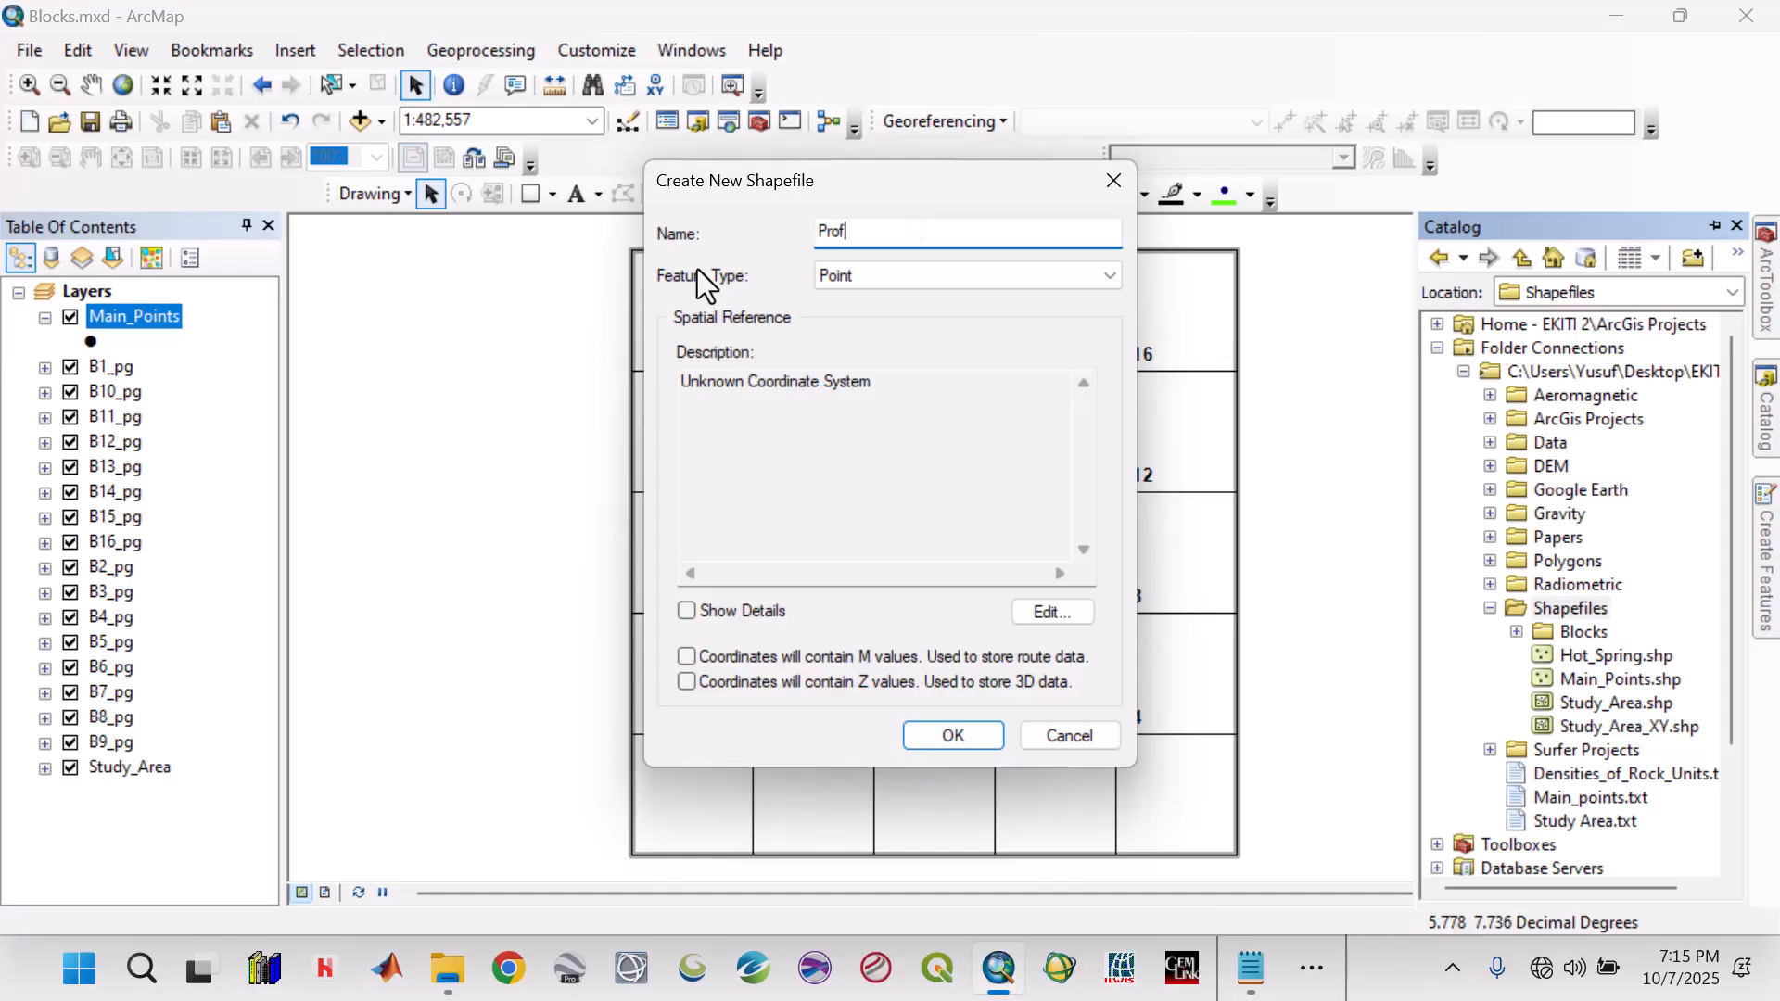
text(iles)
click(847, 278)
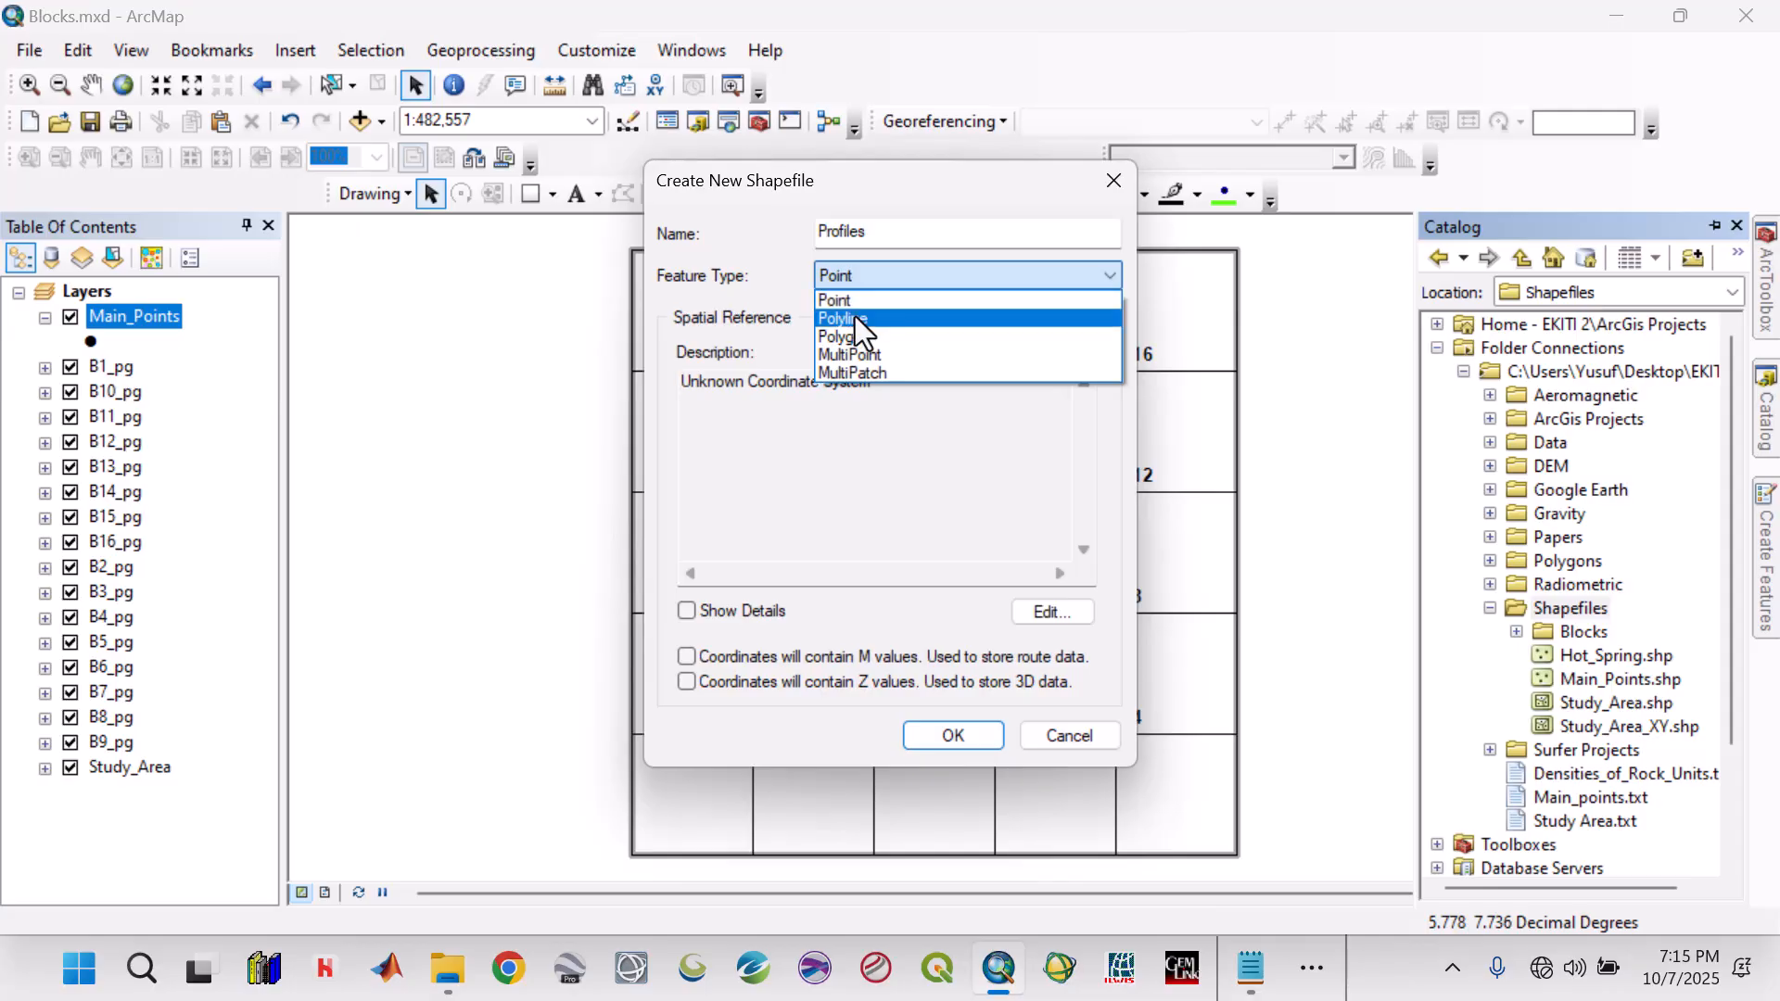
click(854, 318)
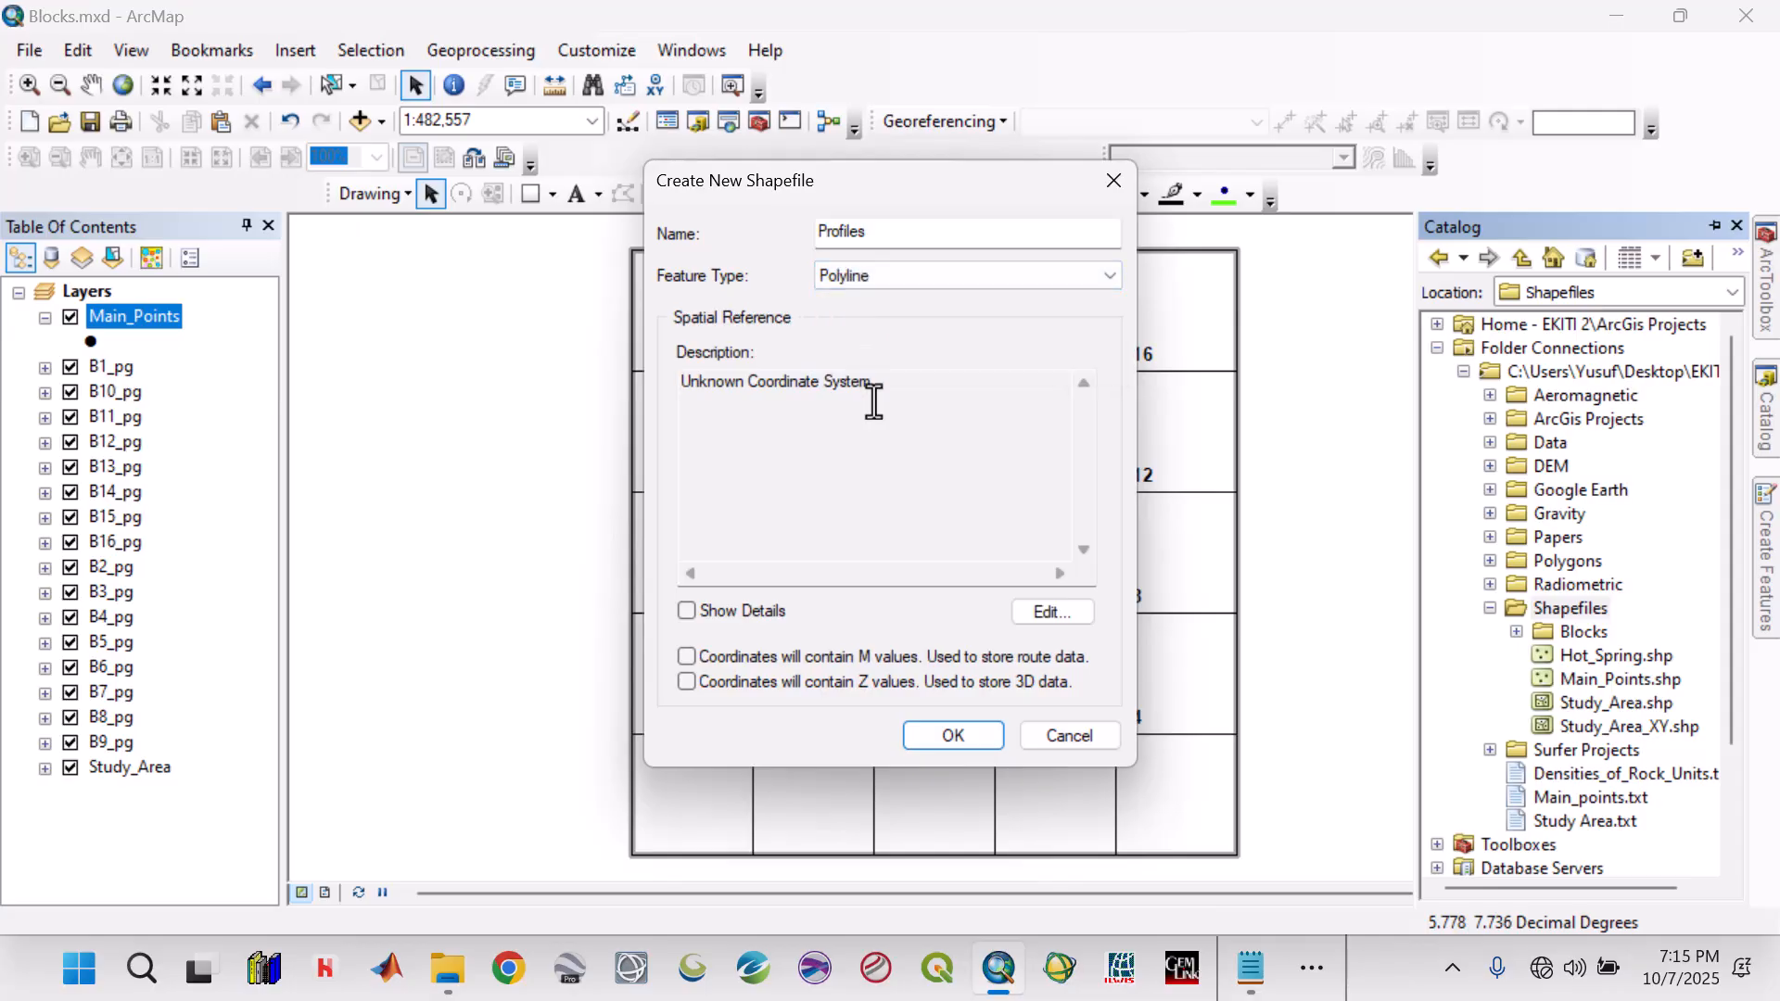
Assign the WGS 1984 geographic coordinate system to the new Profiles polyline shapefile and create it
click(1027, 618)
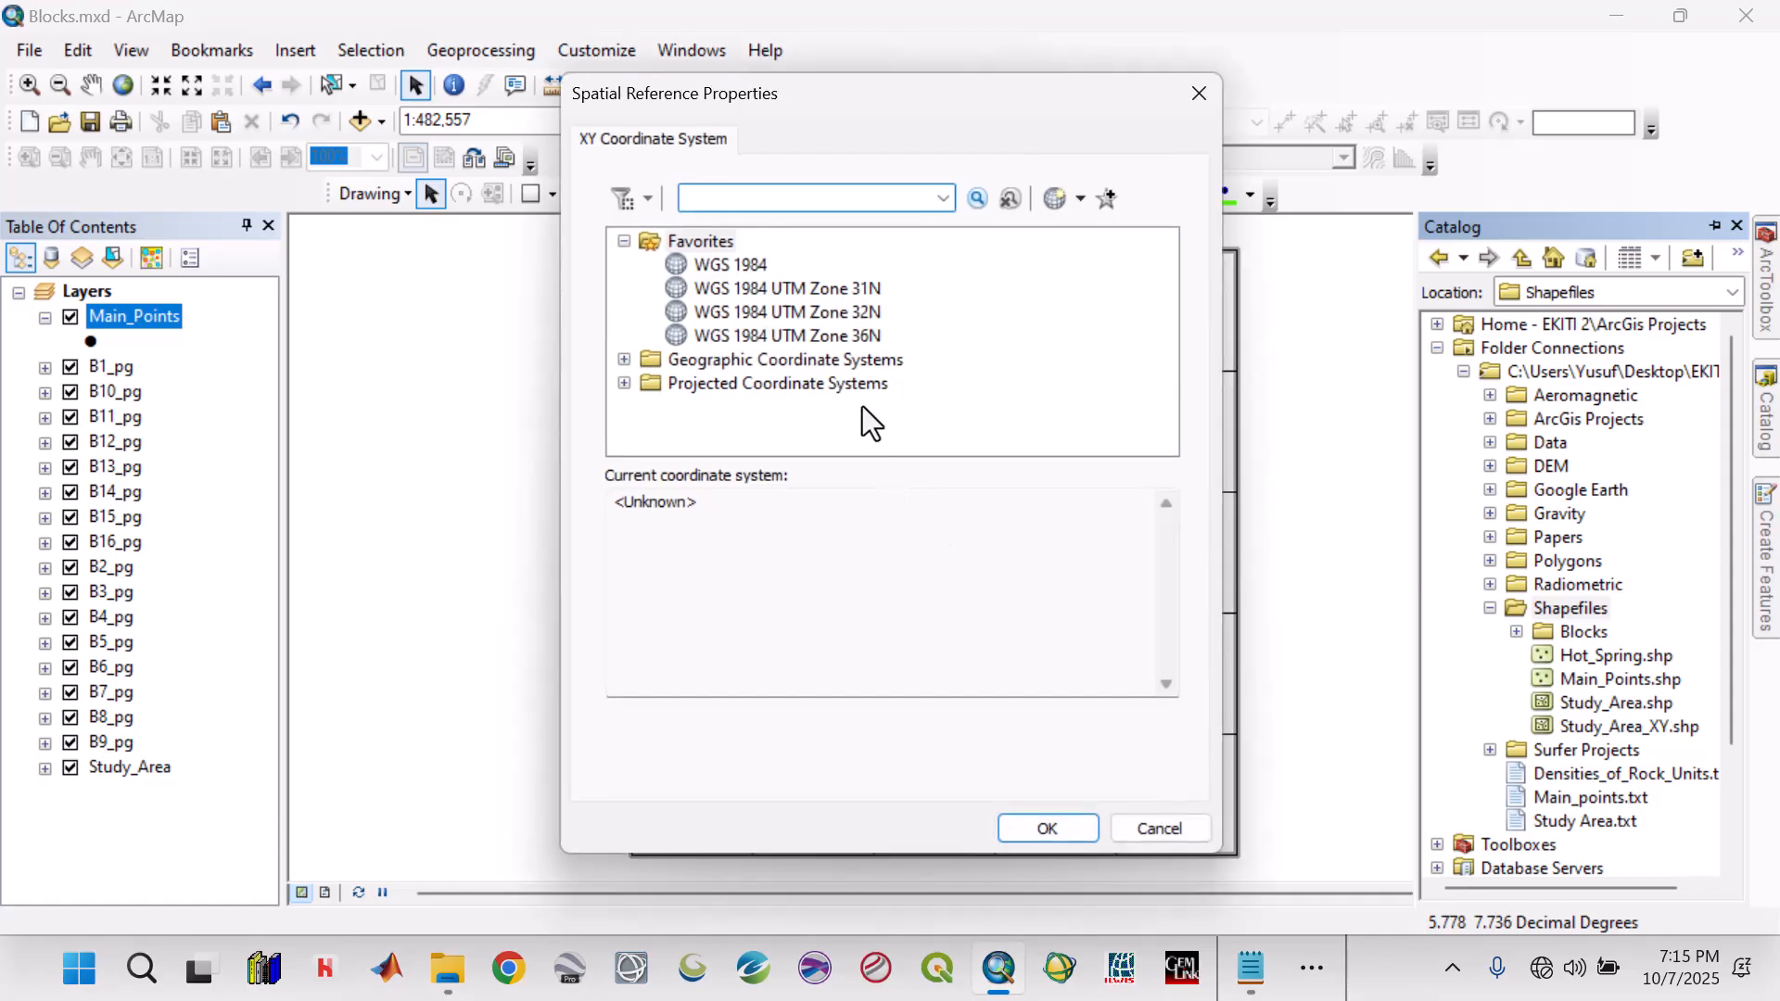
click(747, 264)
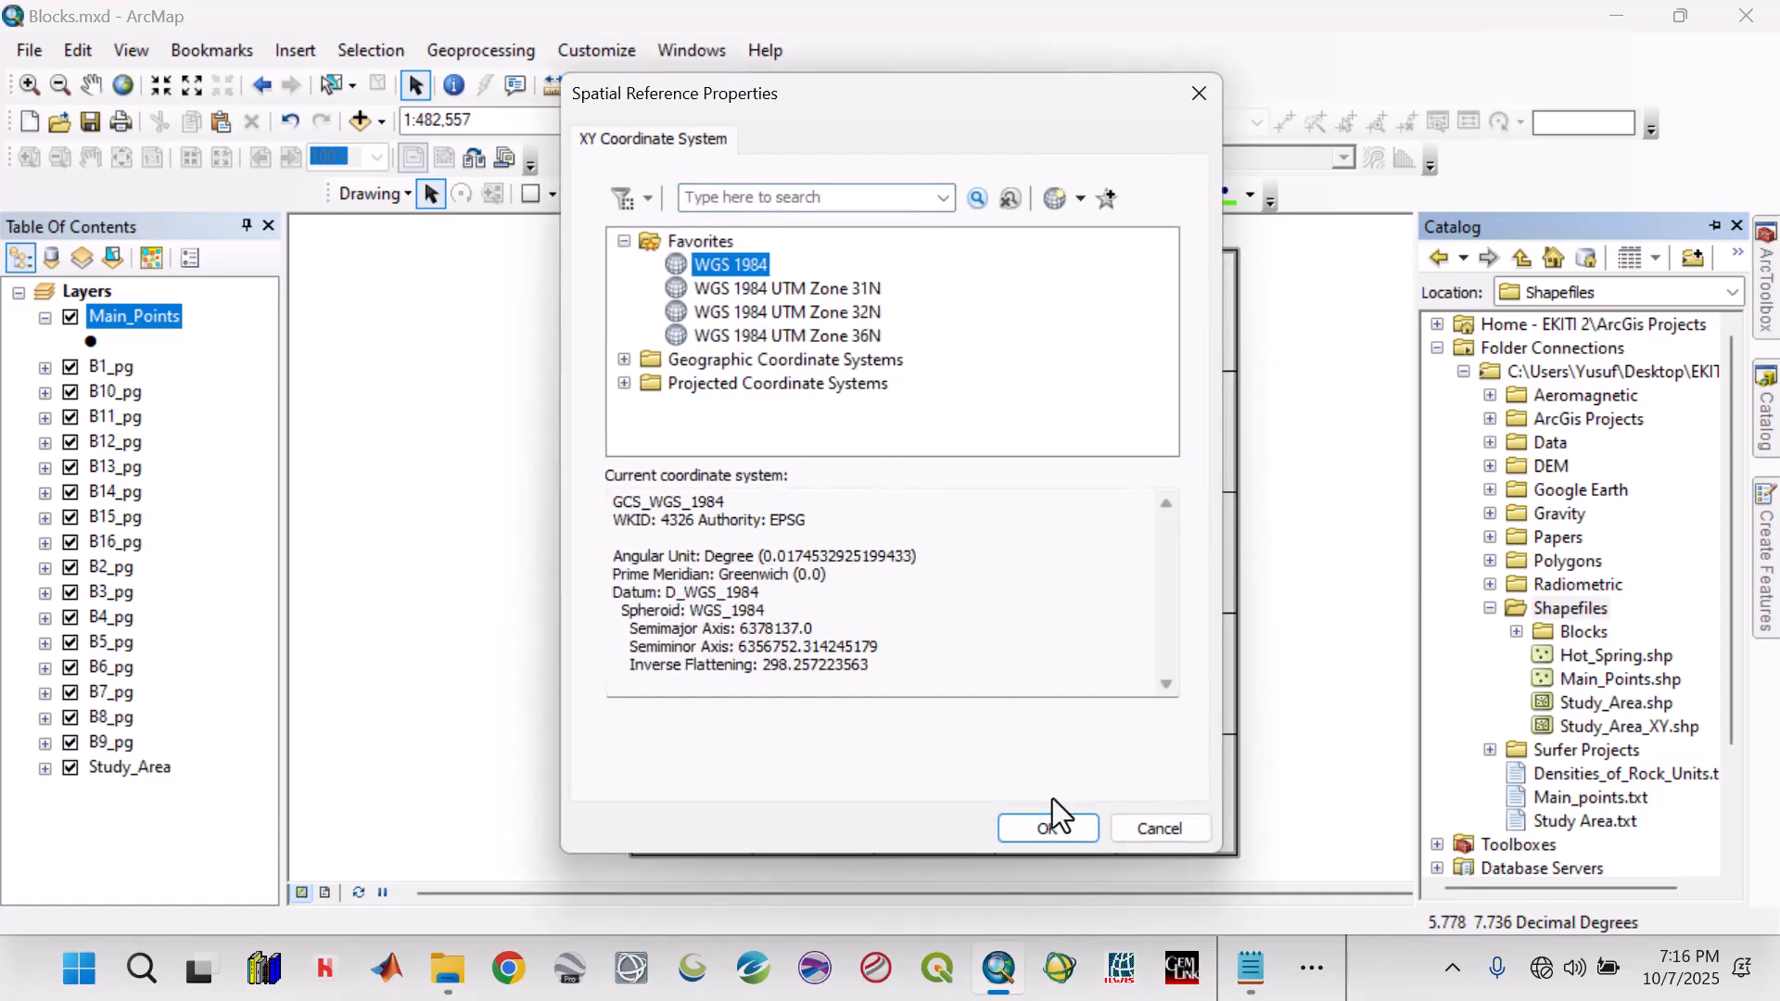
click(1052, 823)
click(901, 232)
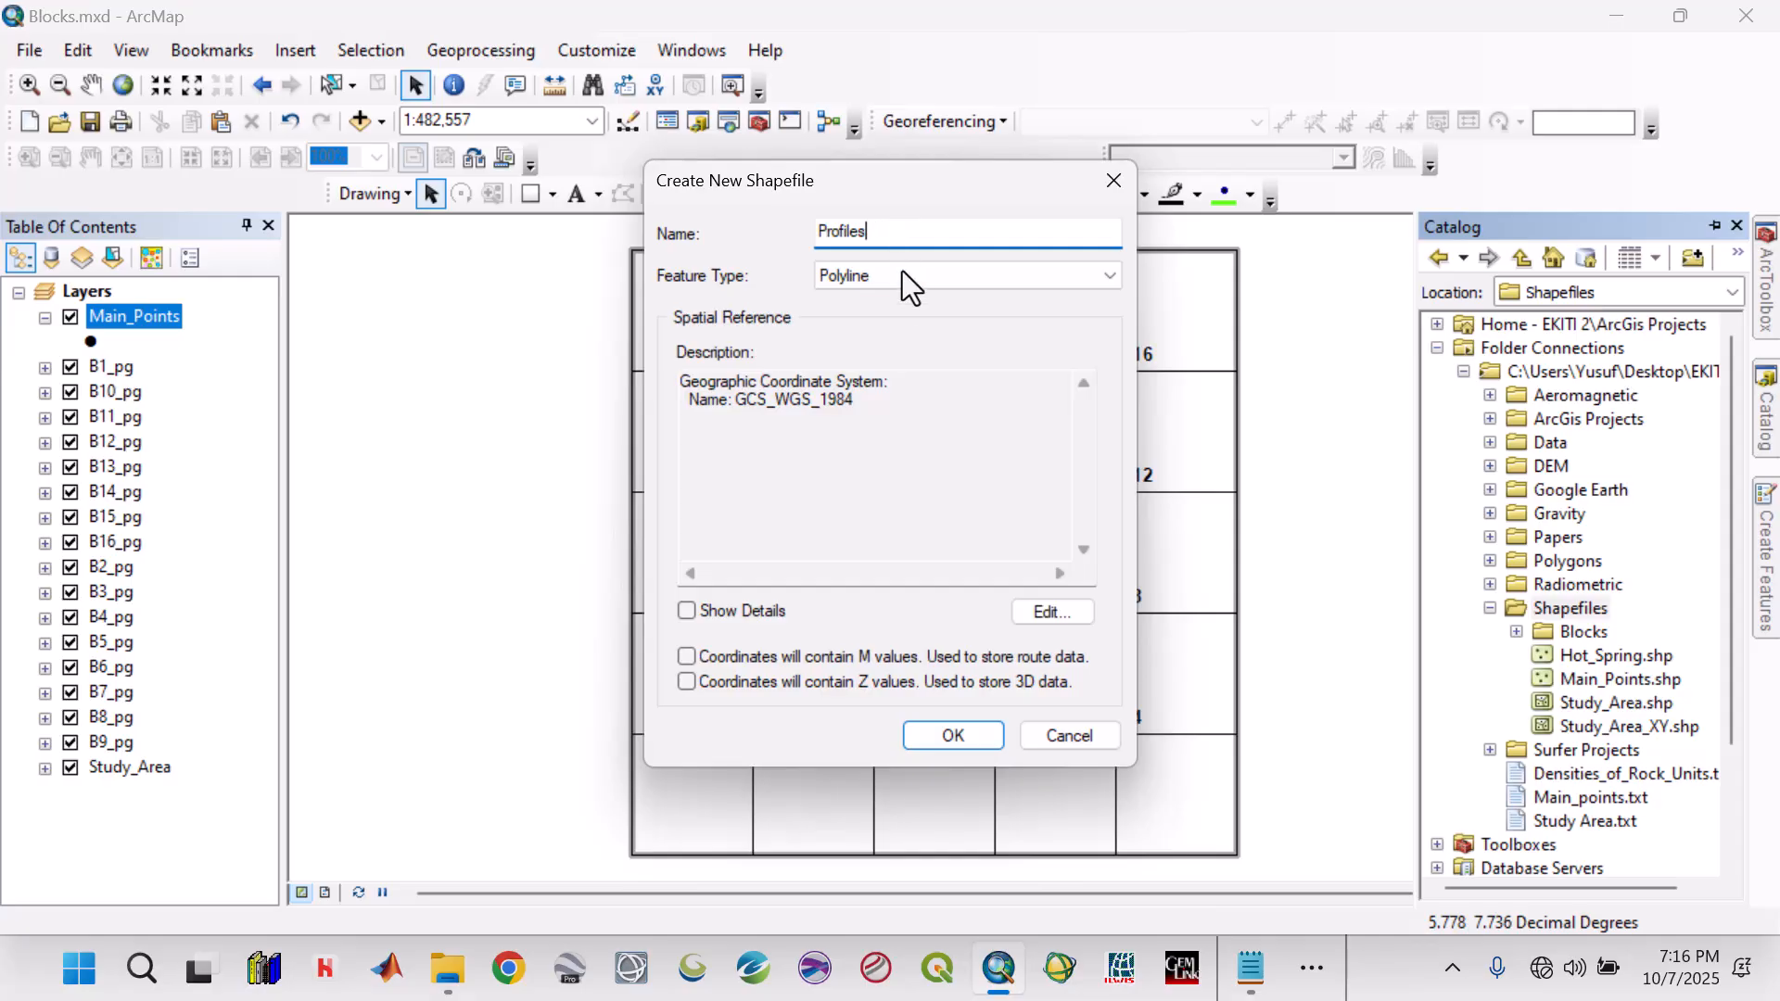
click(988, 742)
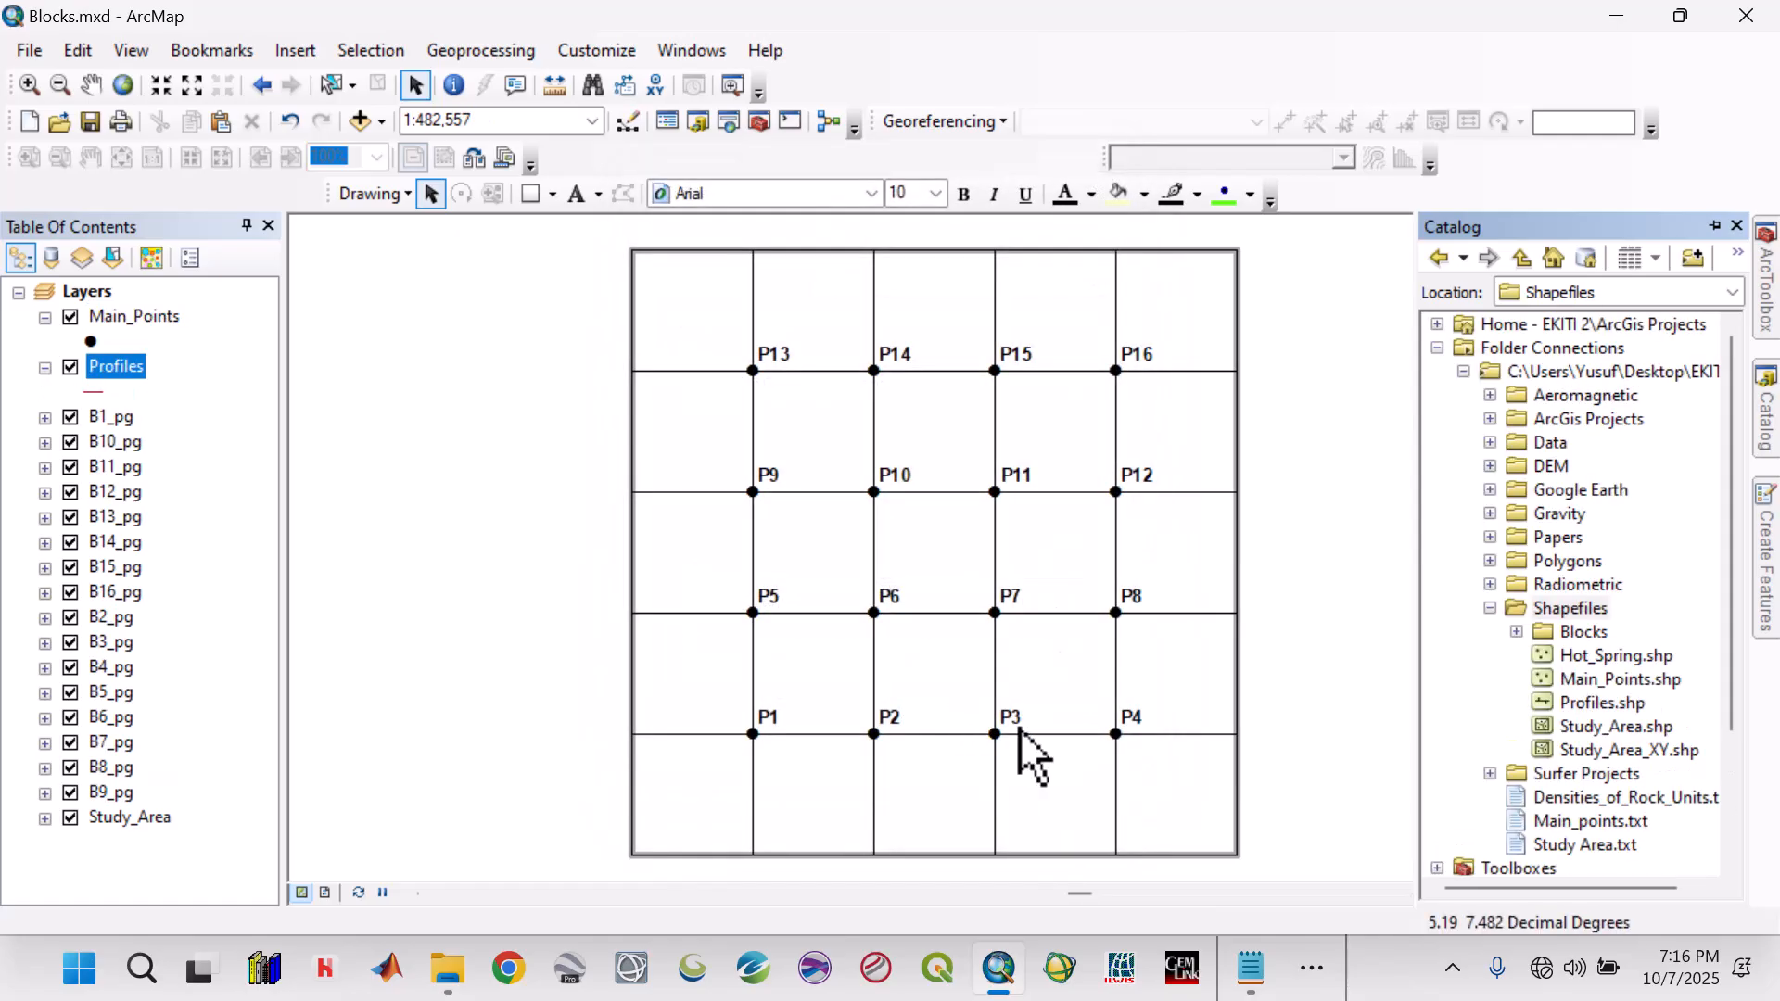
Add a field called name with the data type Text to Profiles.shp and apply the change
click(1614, 715)
right_click(1613, 716)
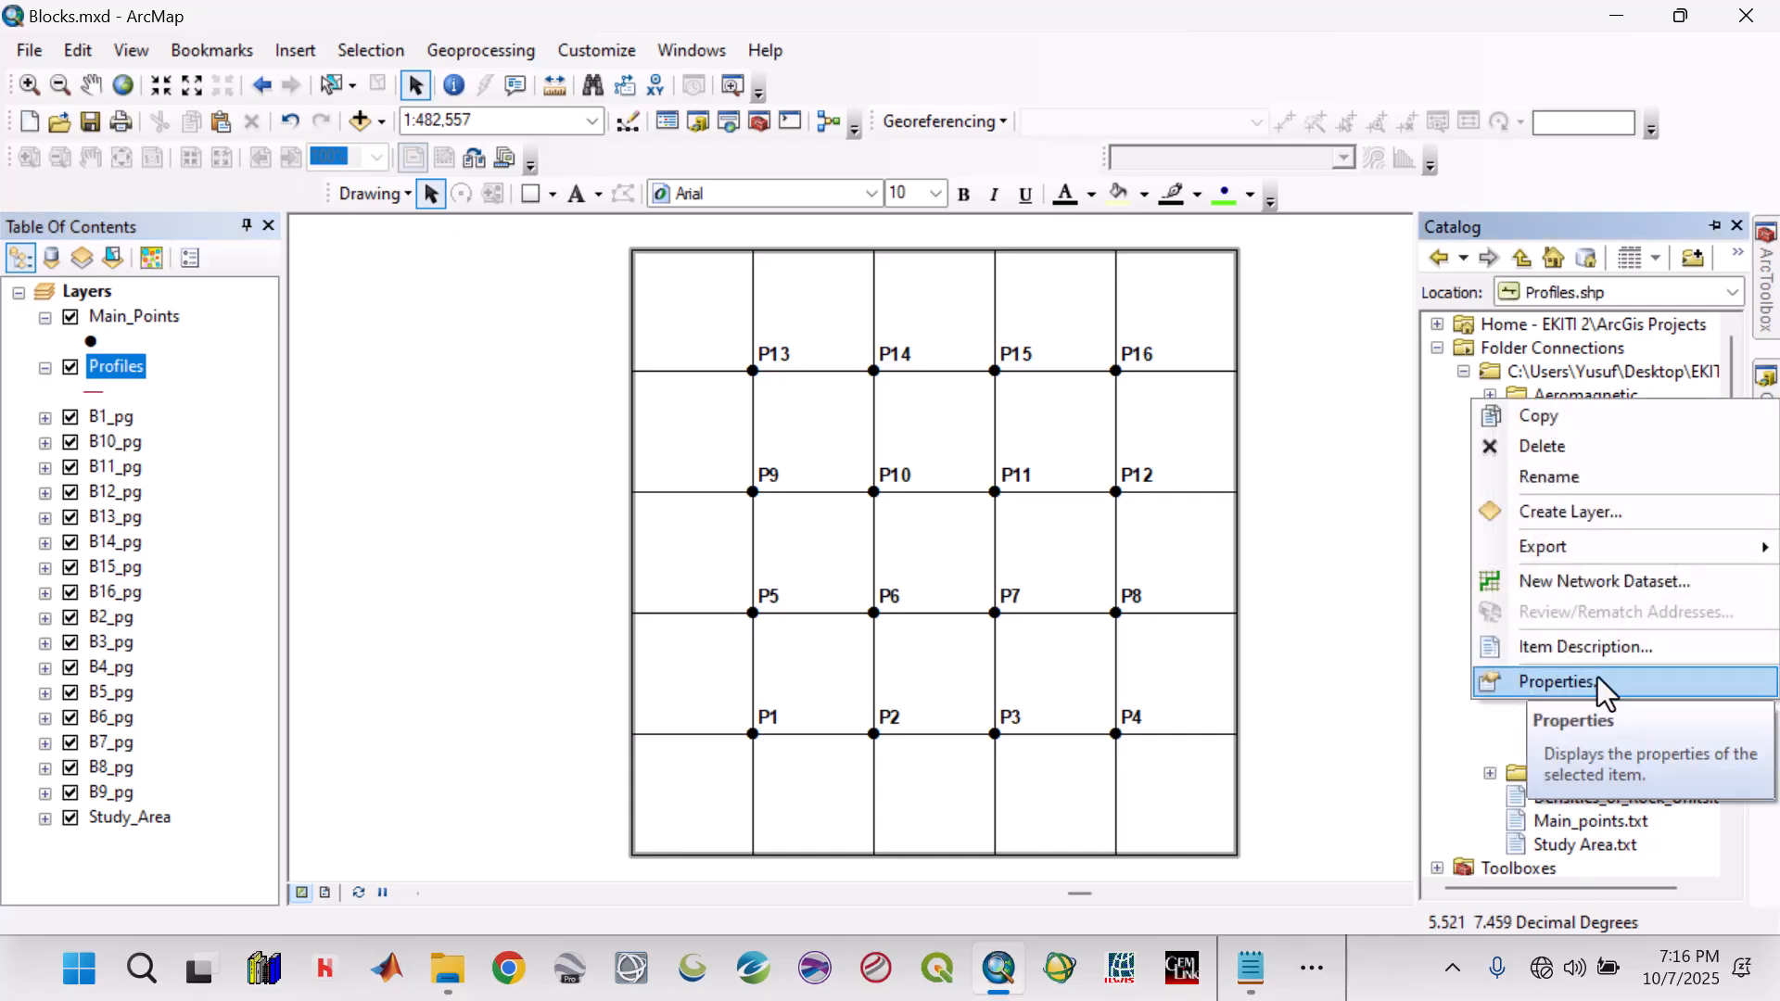
click(1601, 696)
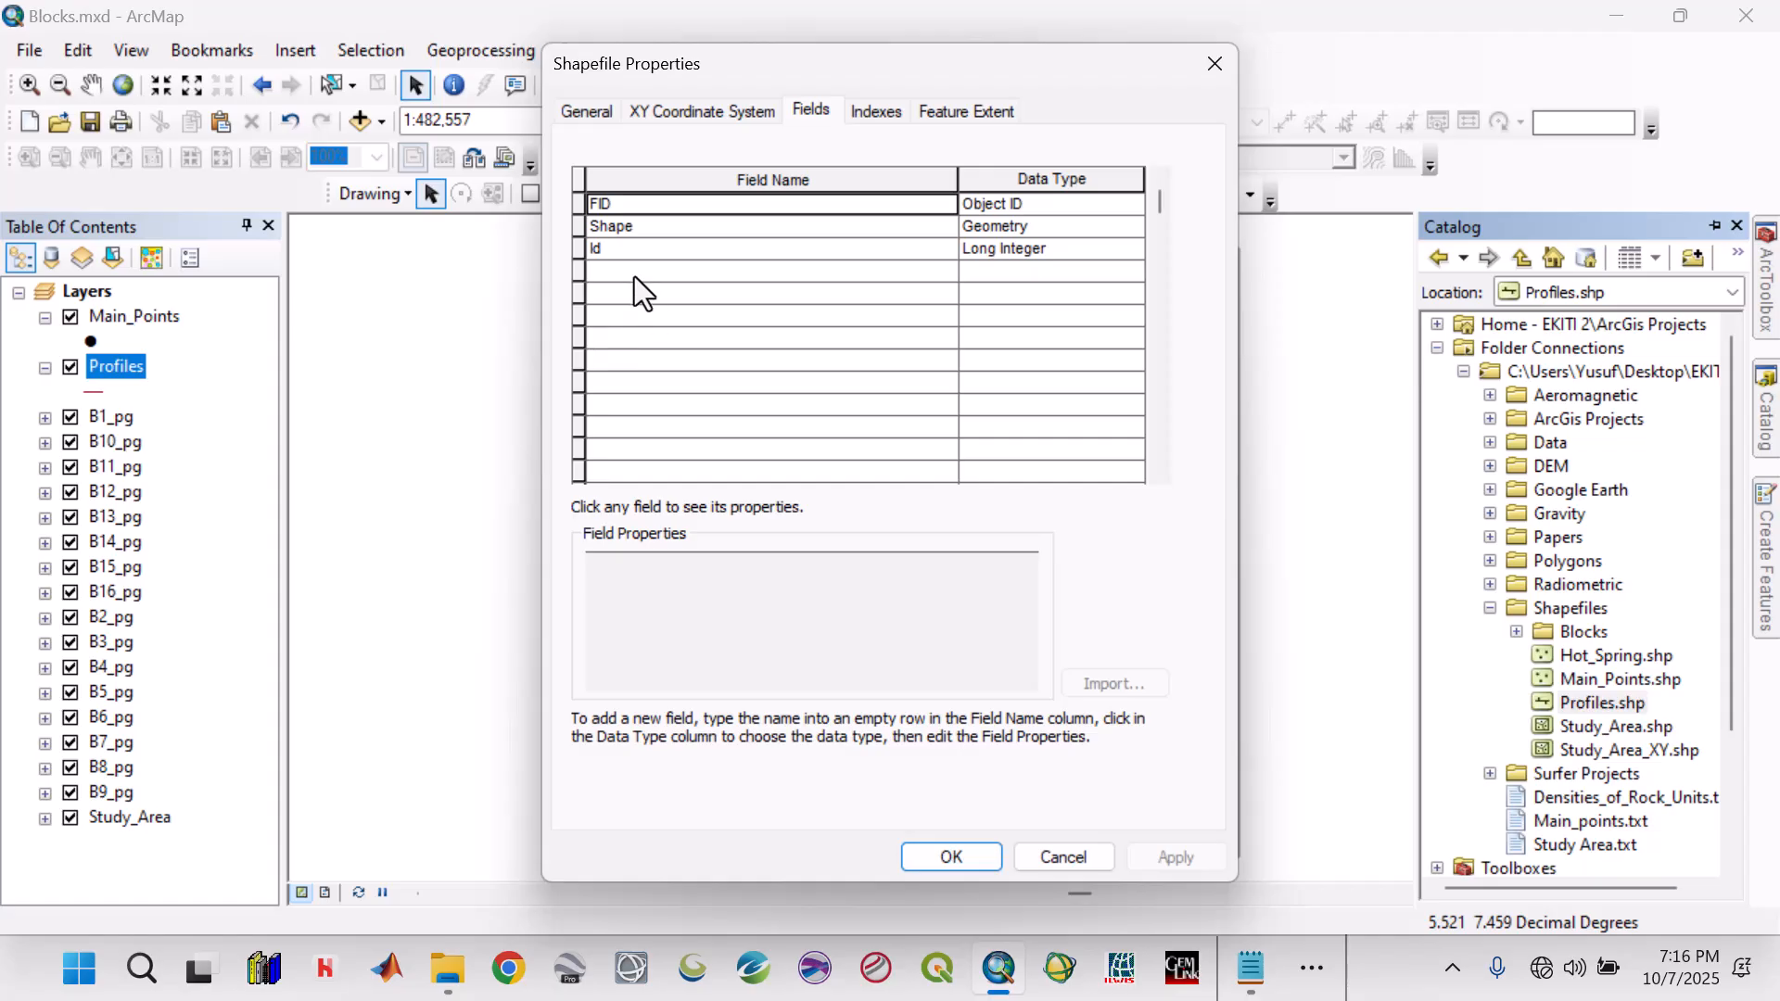
click(635, 276)
text(name)
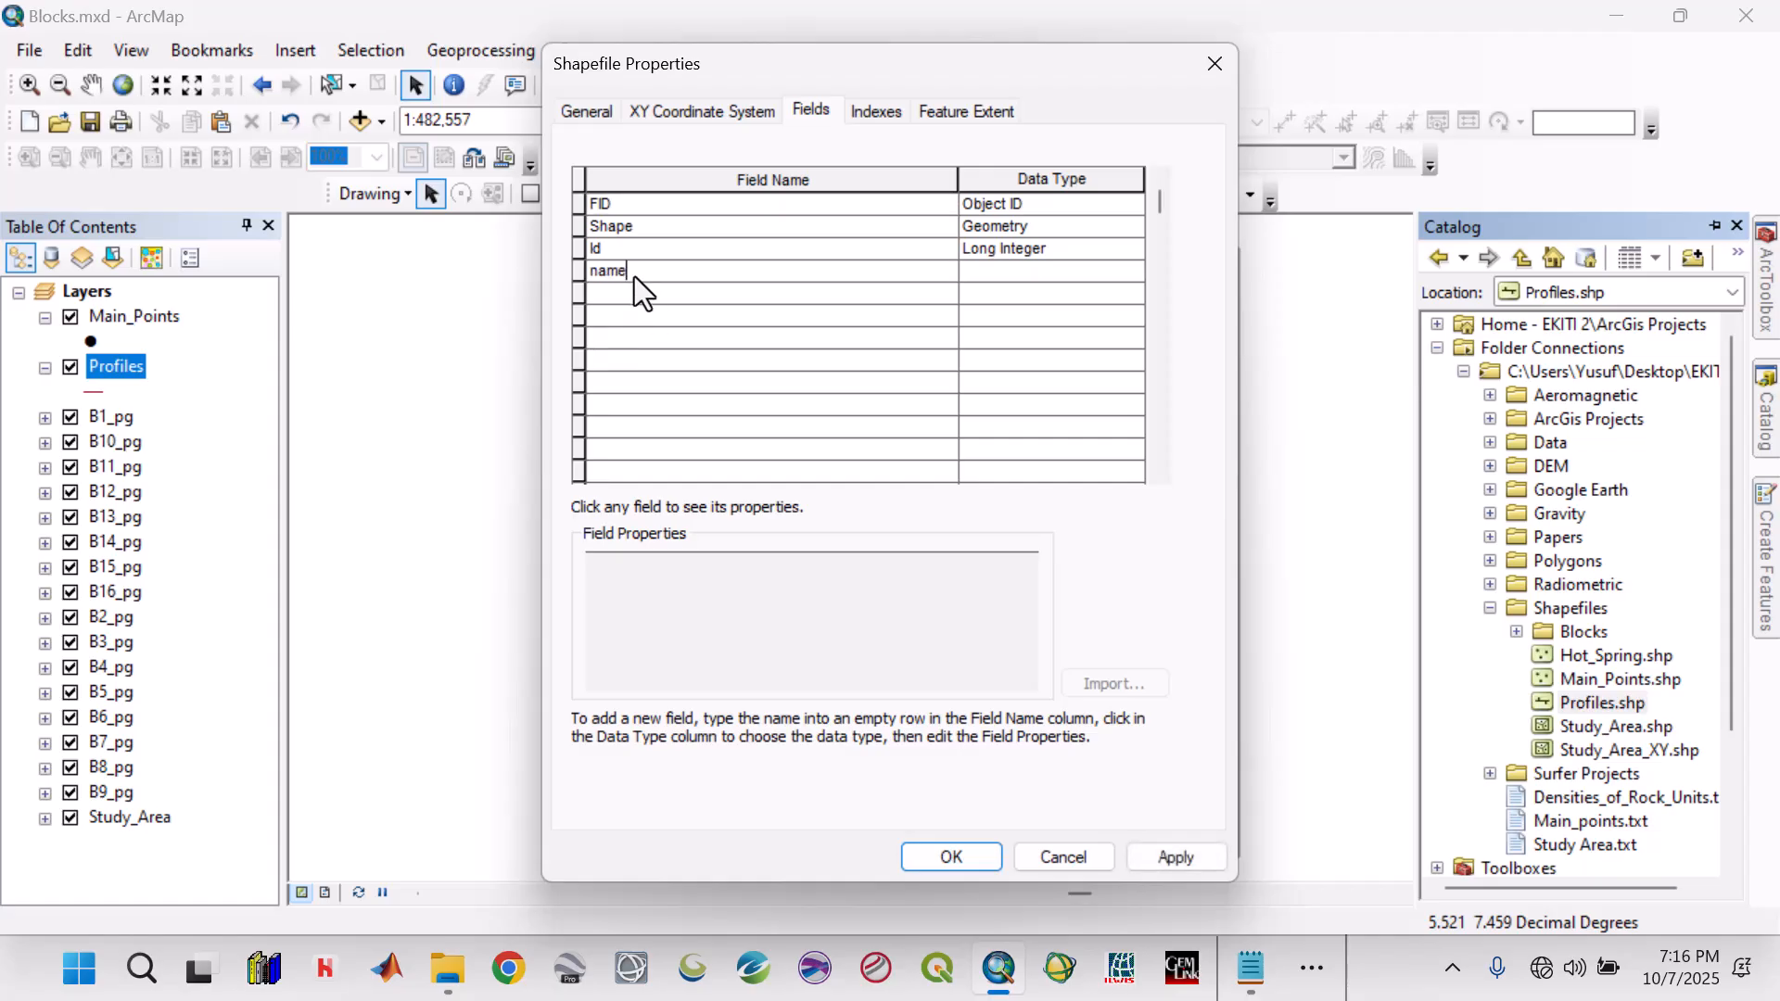
click(1014, 261)
click(980, 376)
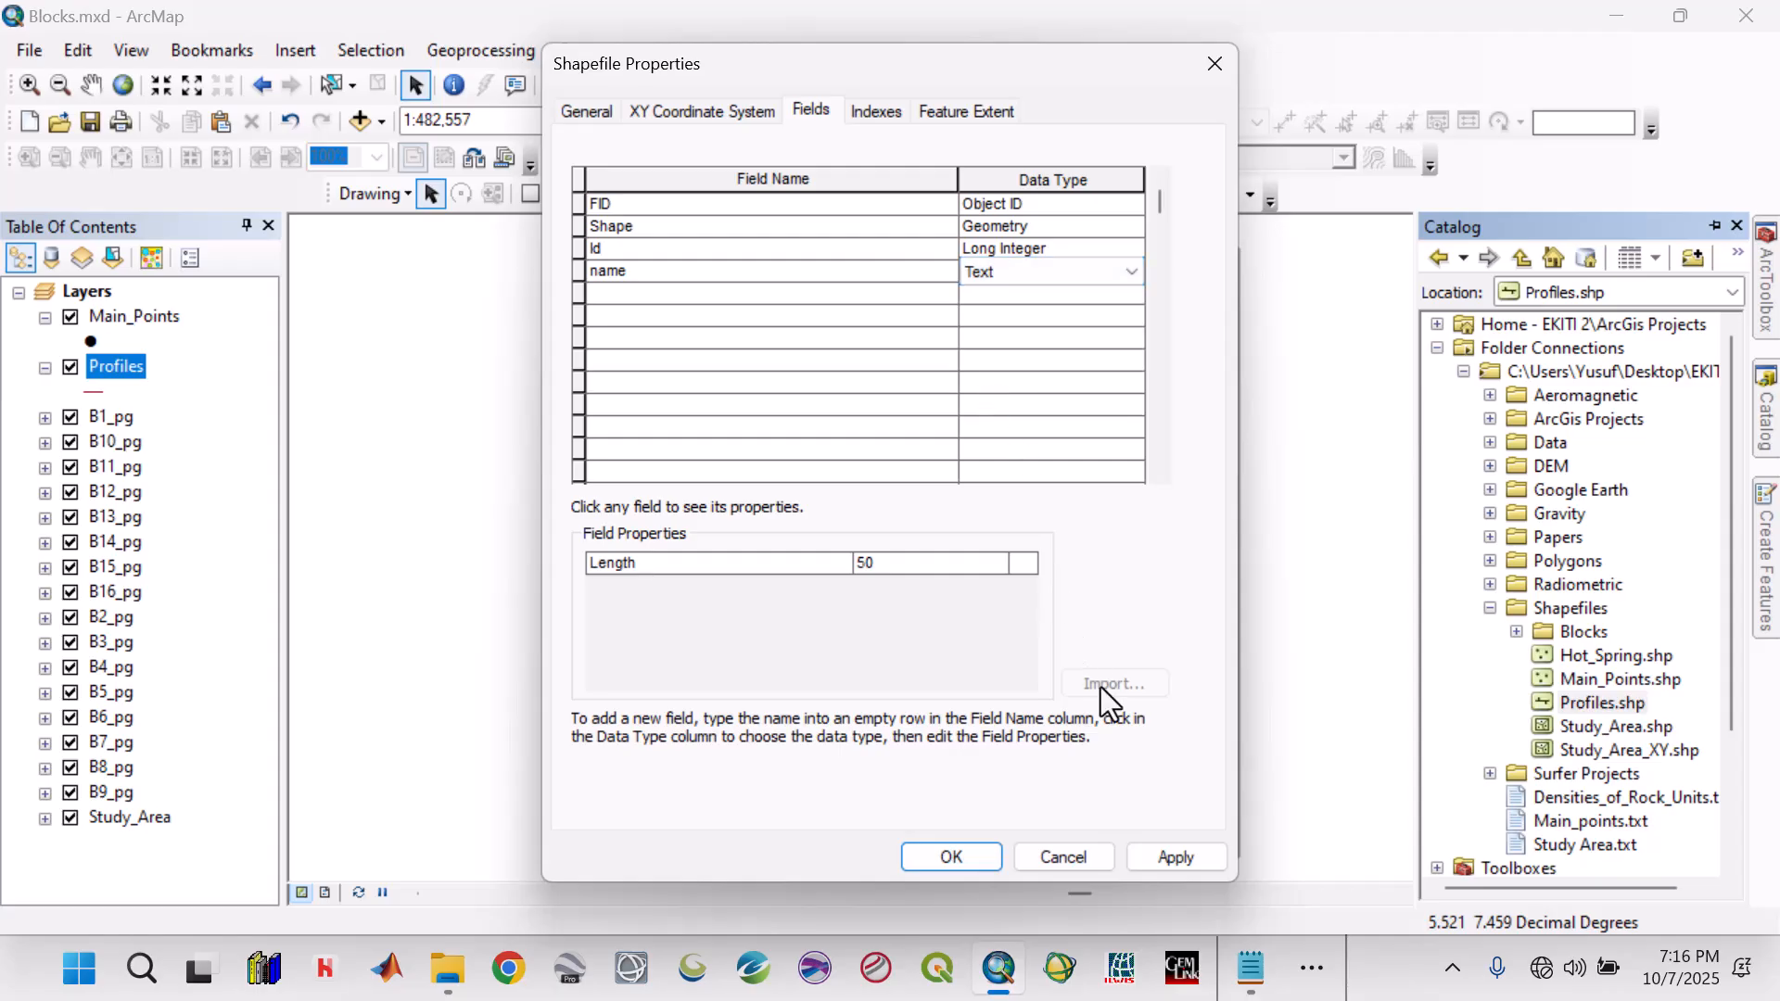
click(1154, 862)
click(954, 858)
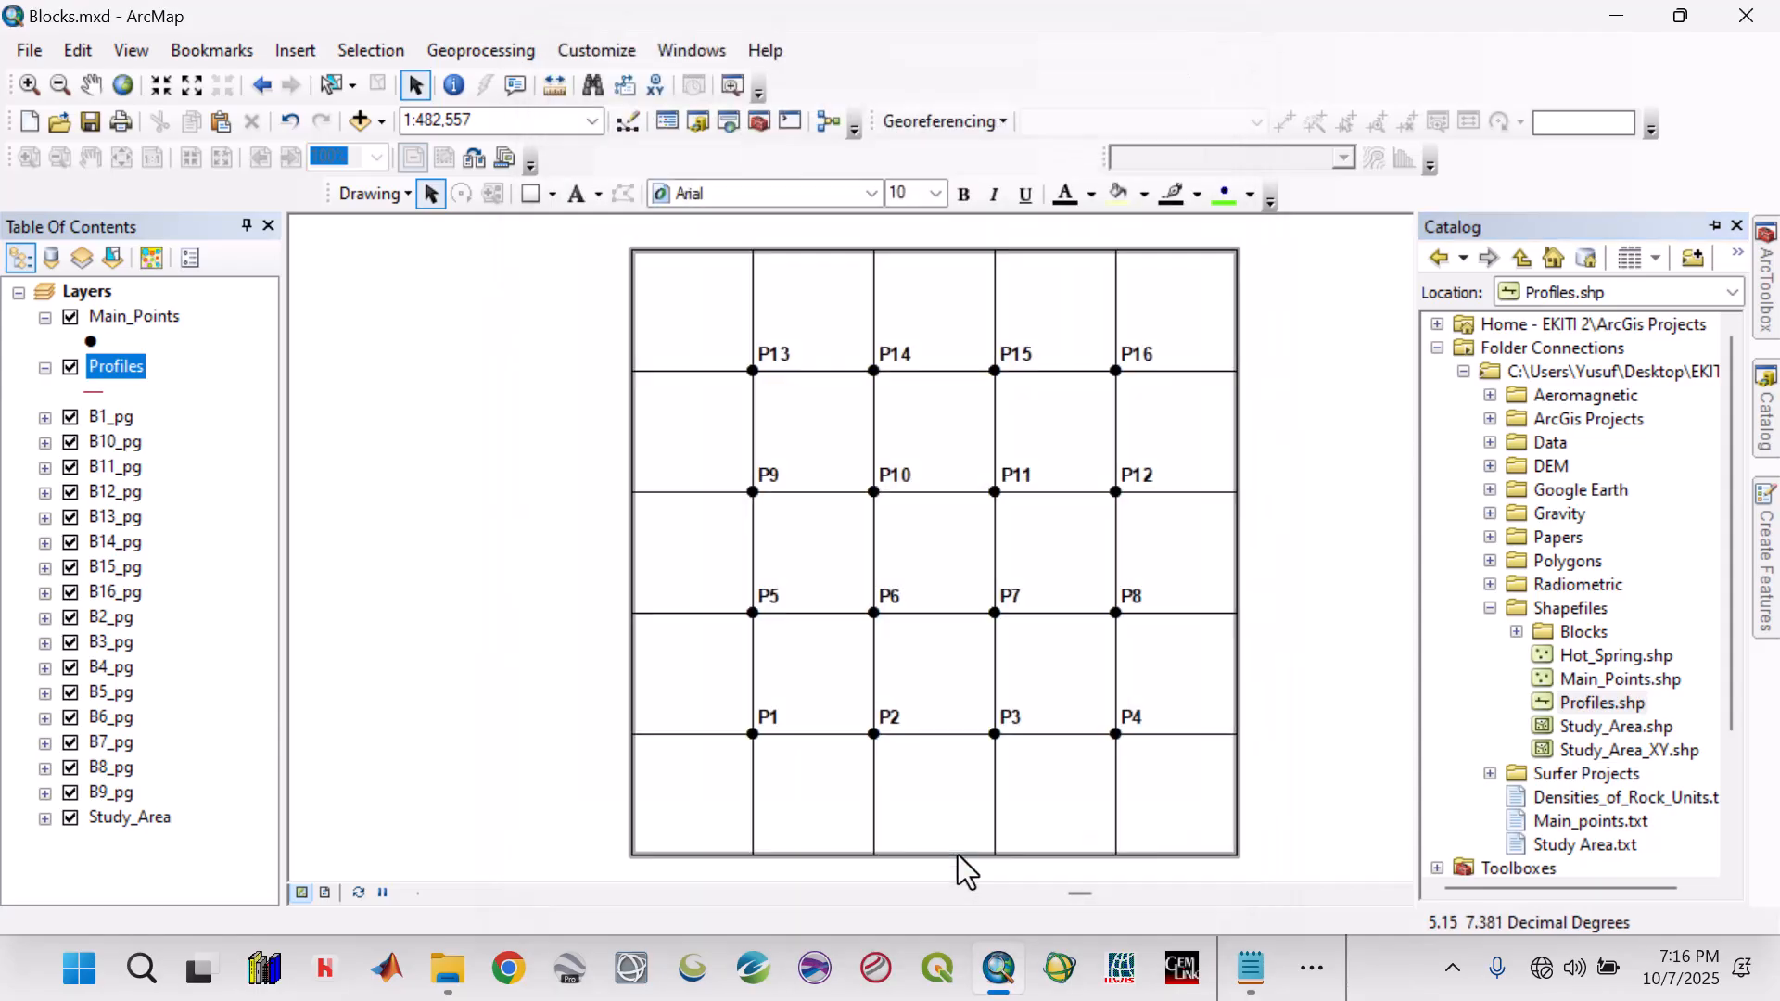
Change the Profiles layer's line symbol to bright red with a width of 2
click(93, 395)
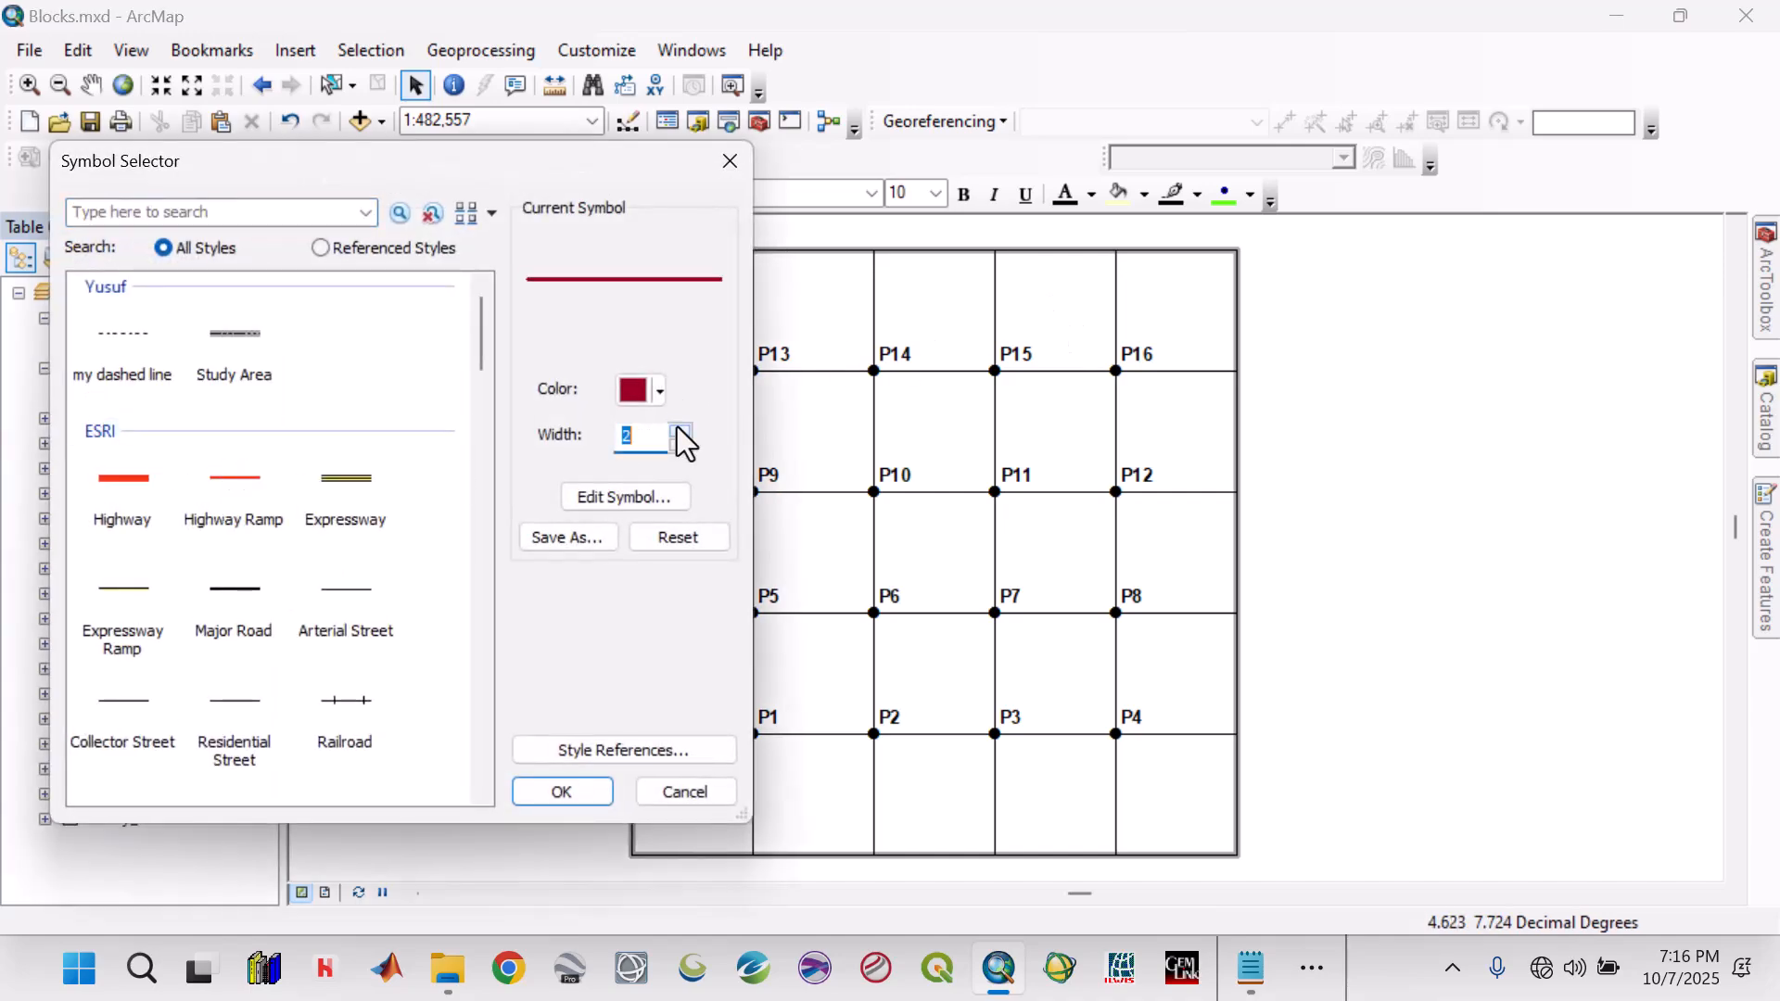
click(662, 392)
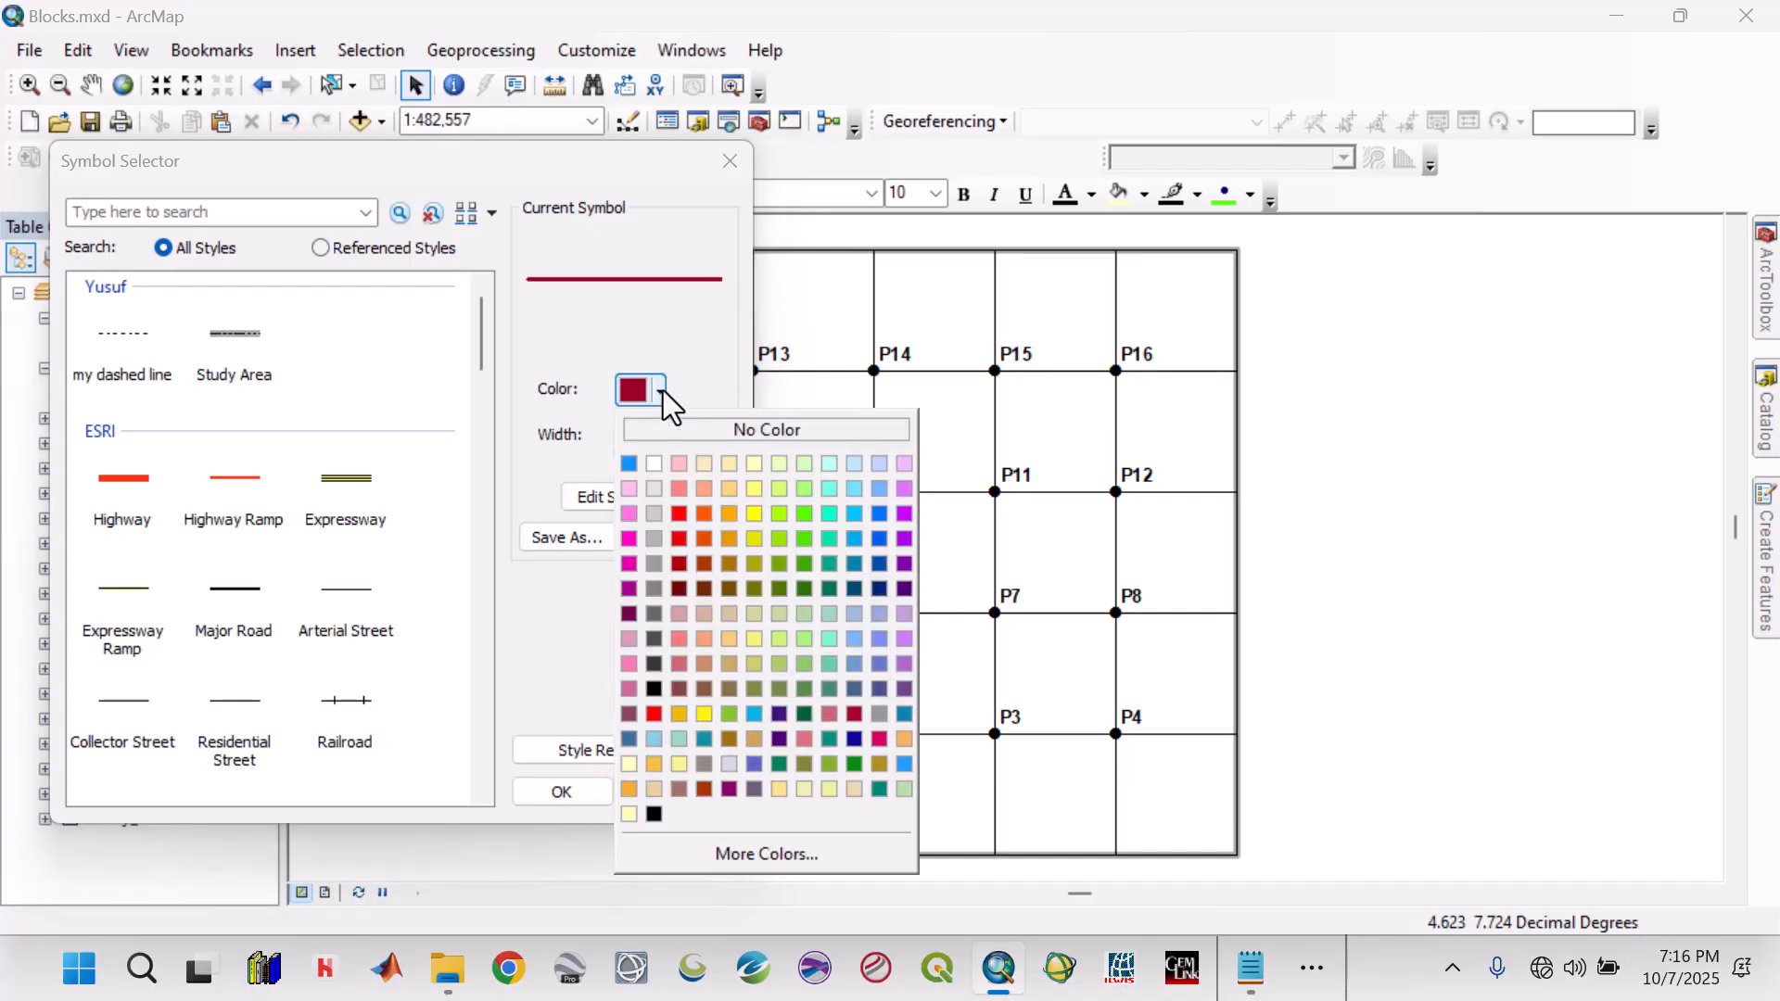
click(673, 511)
click(562, 792)
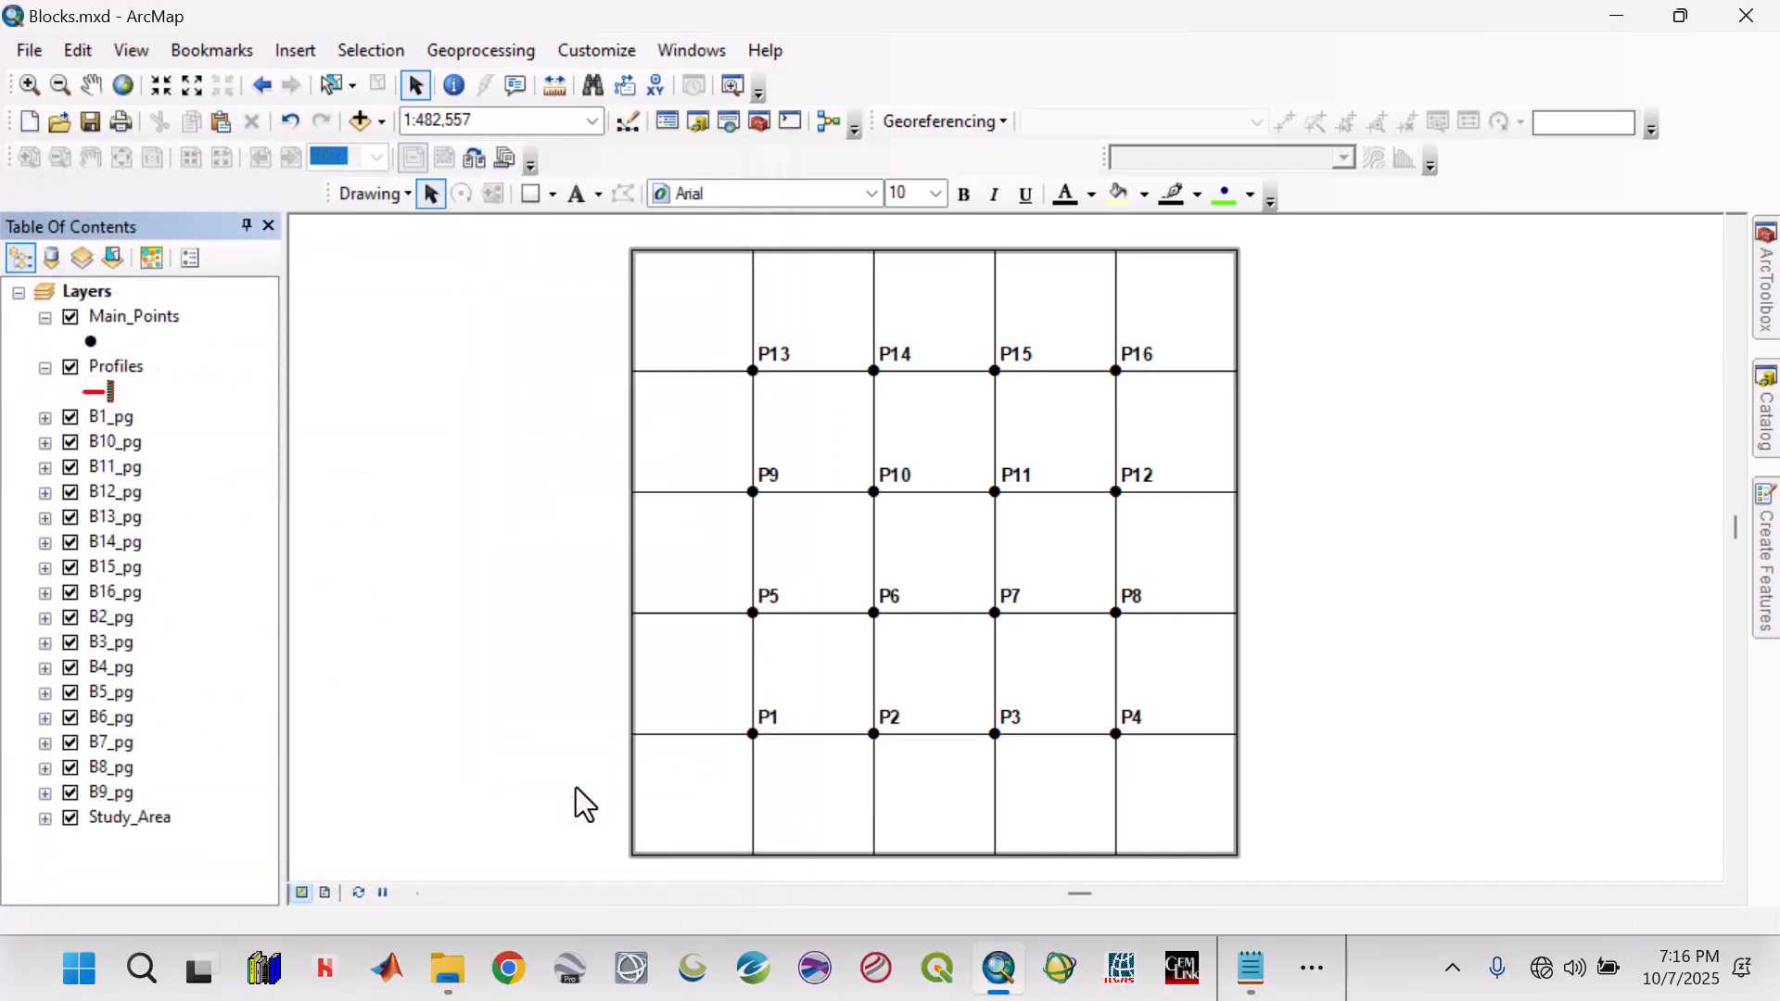
click(112, 375)
right_click(109, 381)
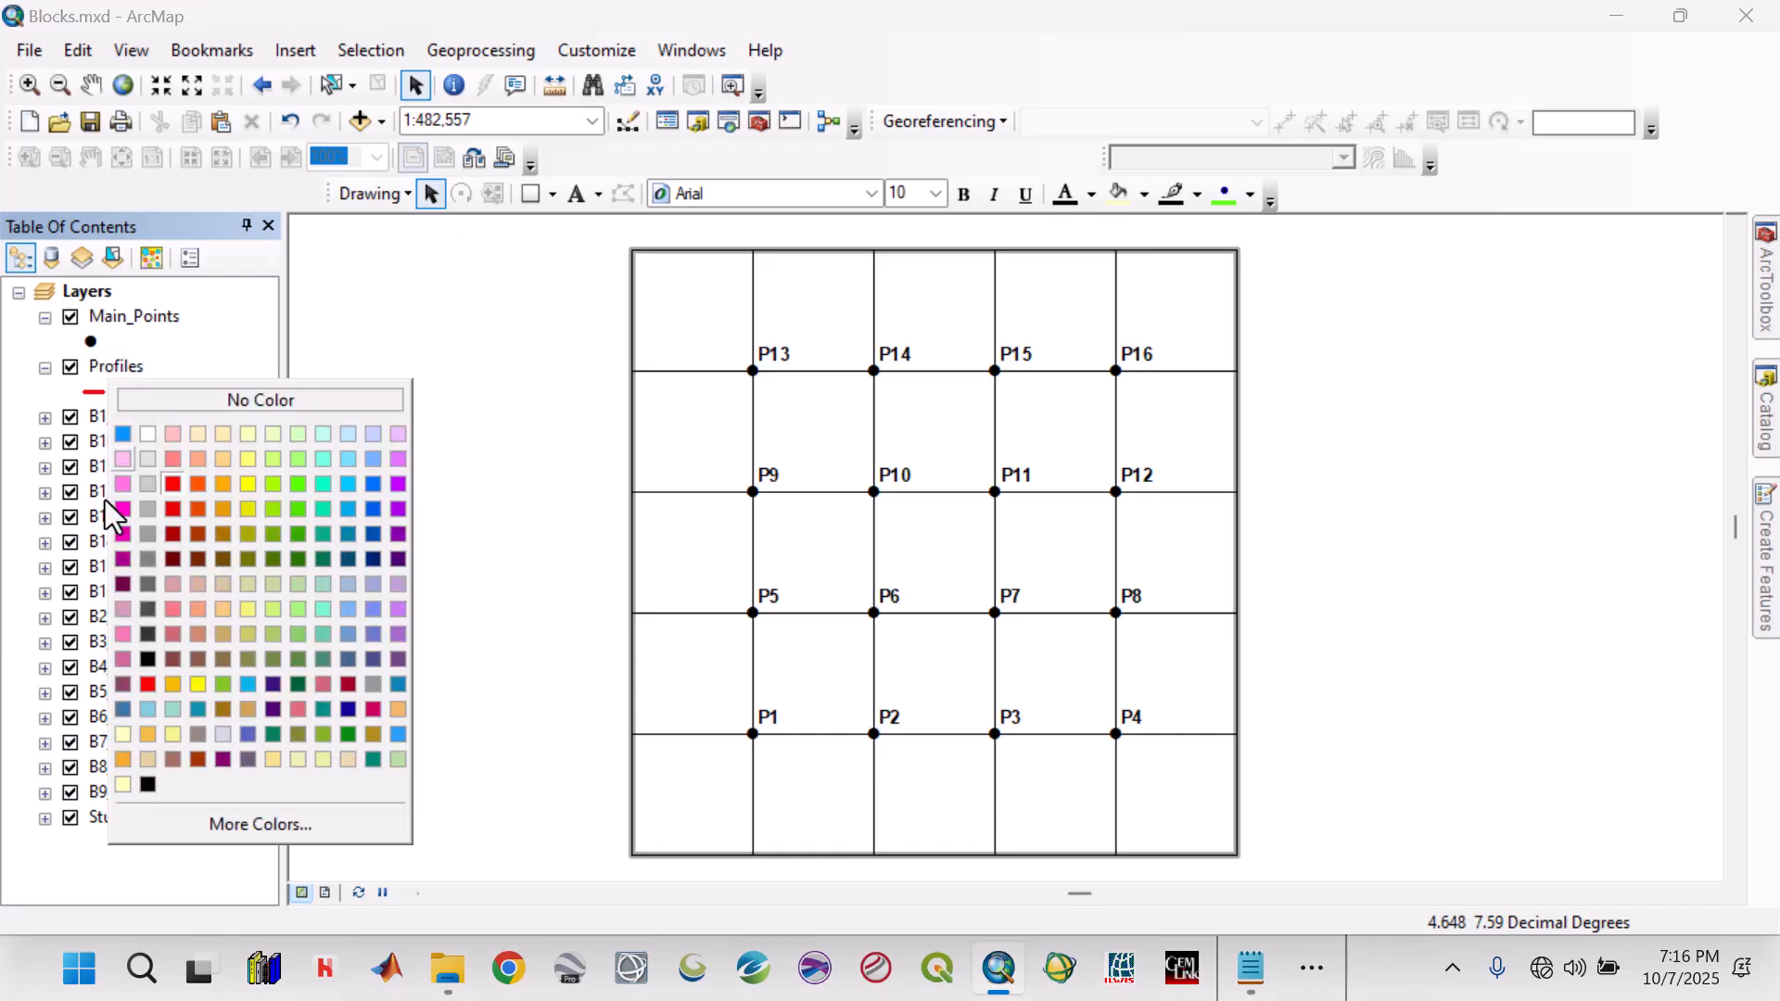
click(126, 370)
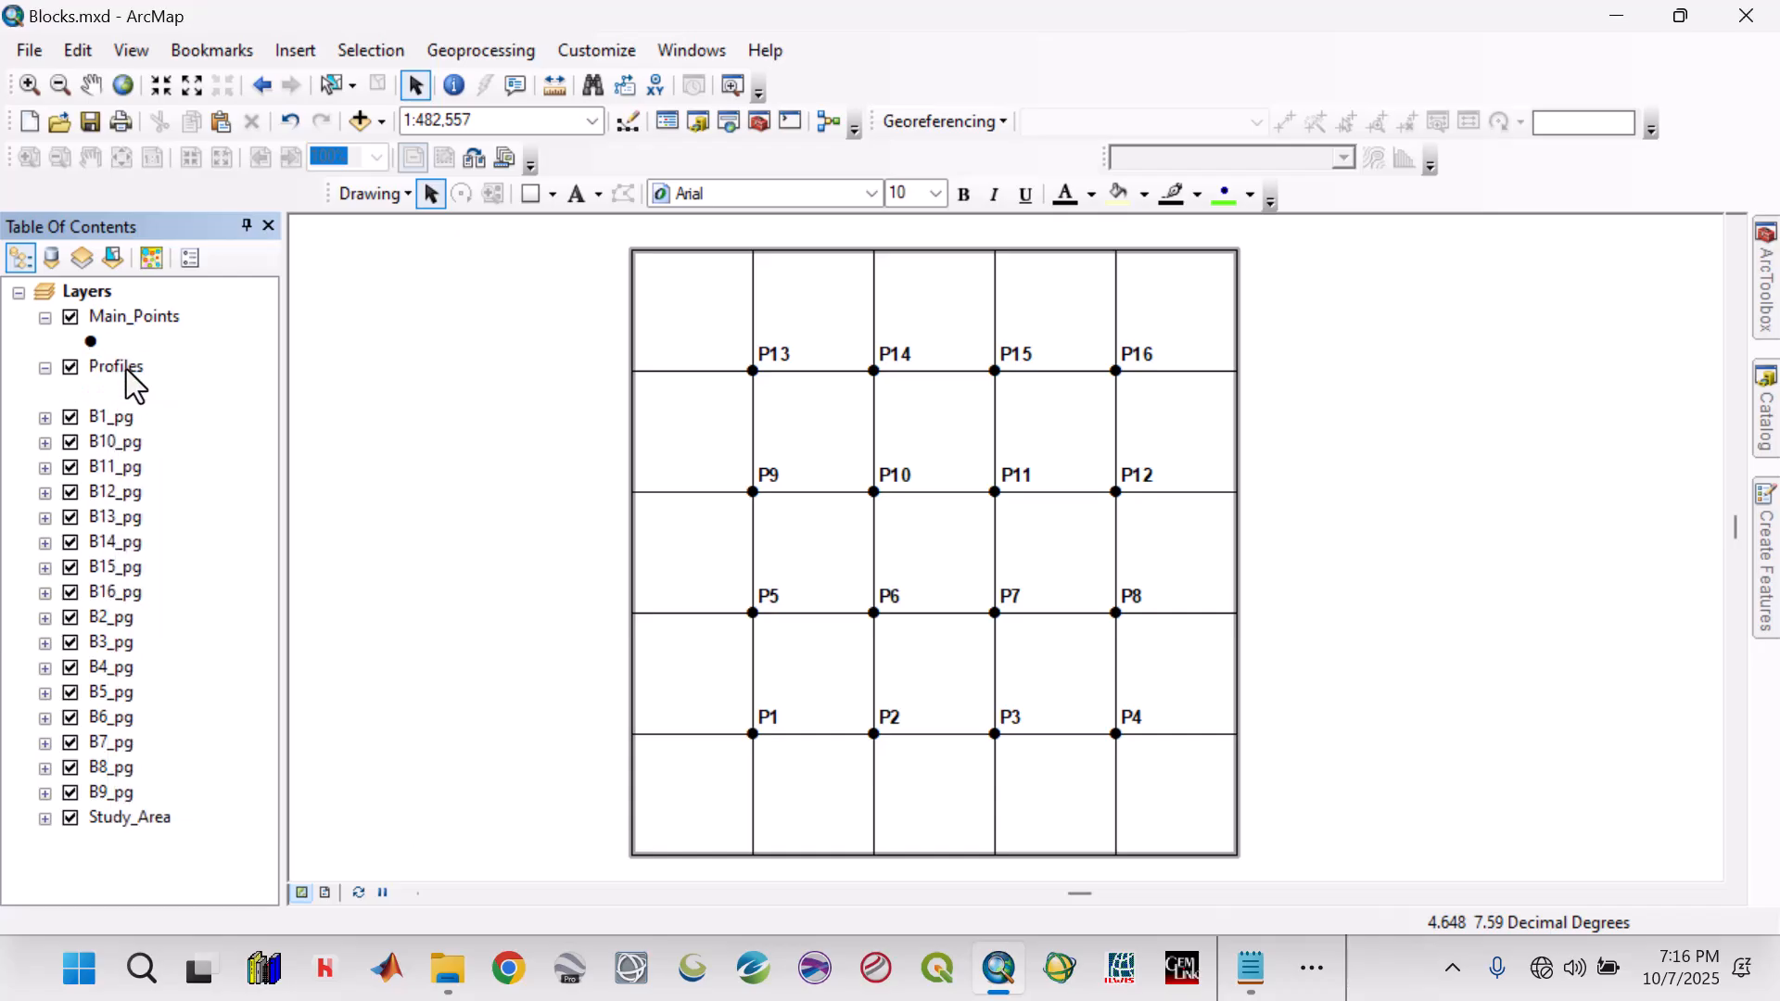
Start editing the Profiles layer and choose the Profiles template for creating line features
right_click(127, 369)
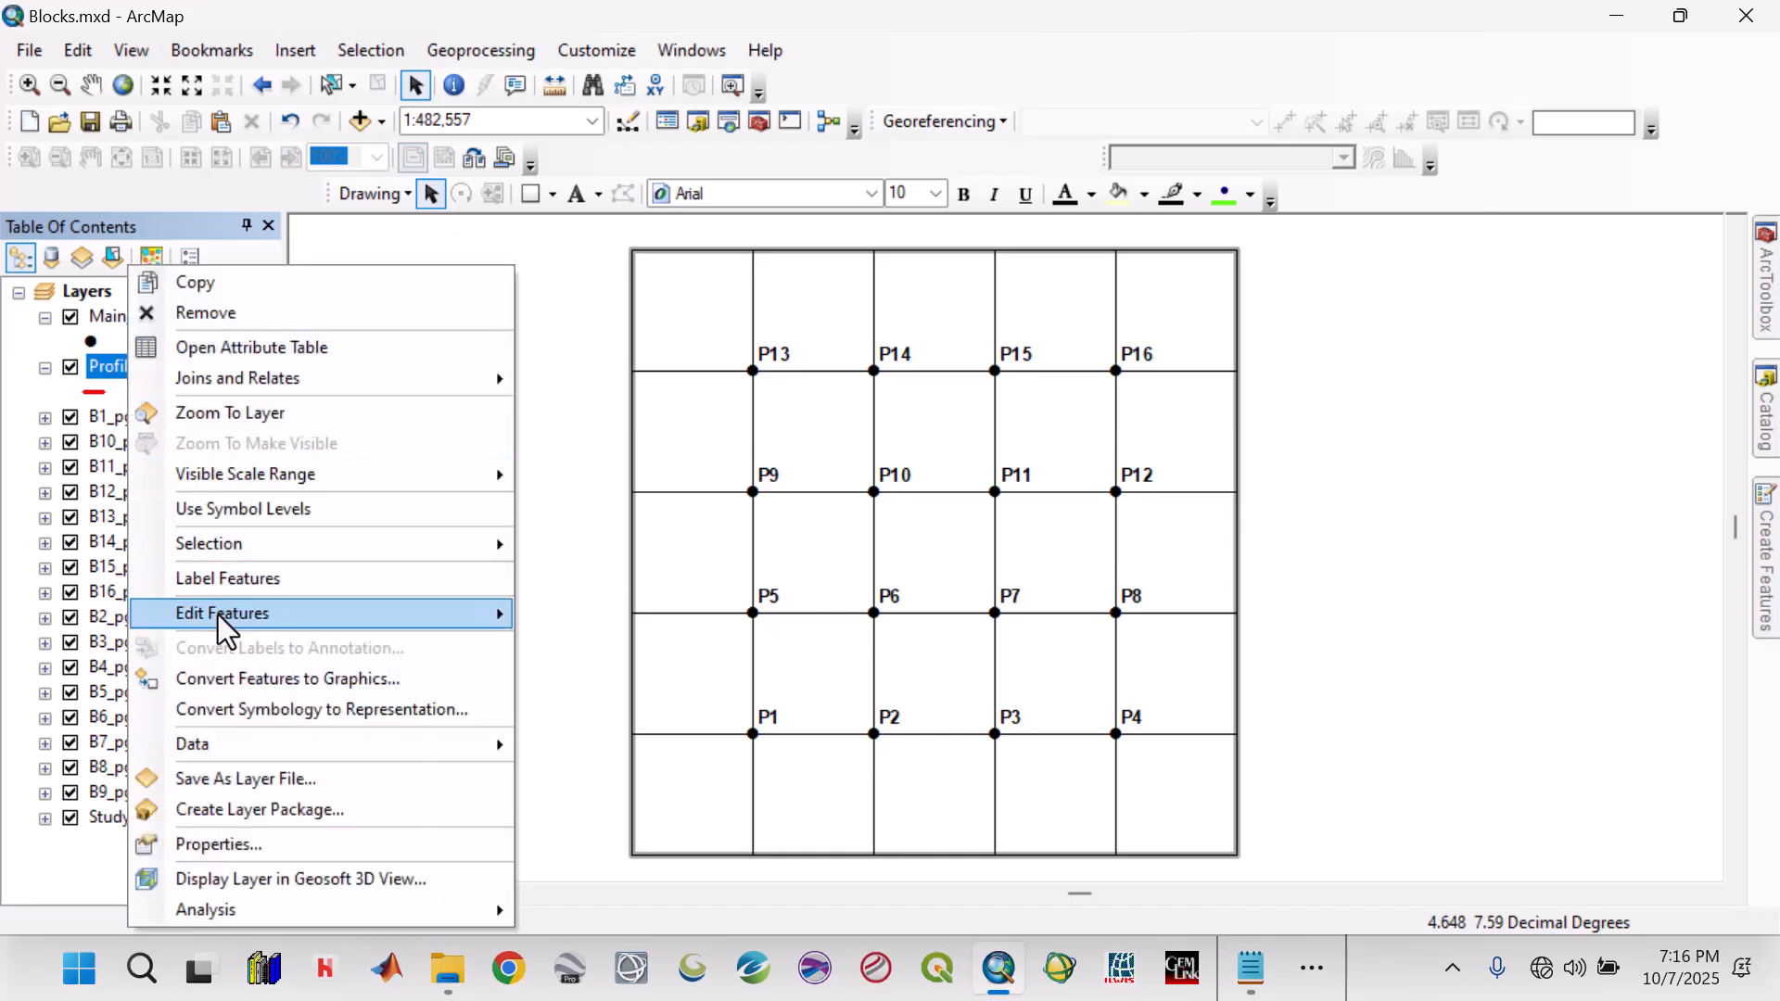
mouse_move(222, 617)
click(561, 616)
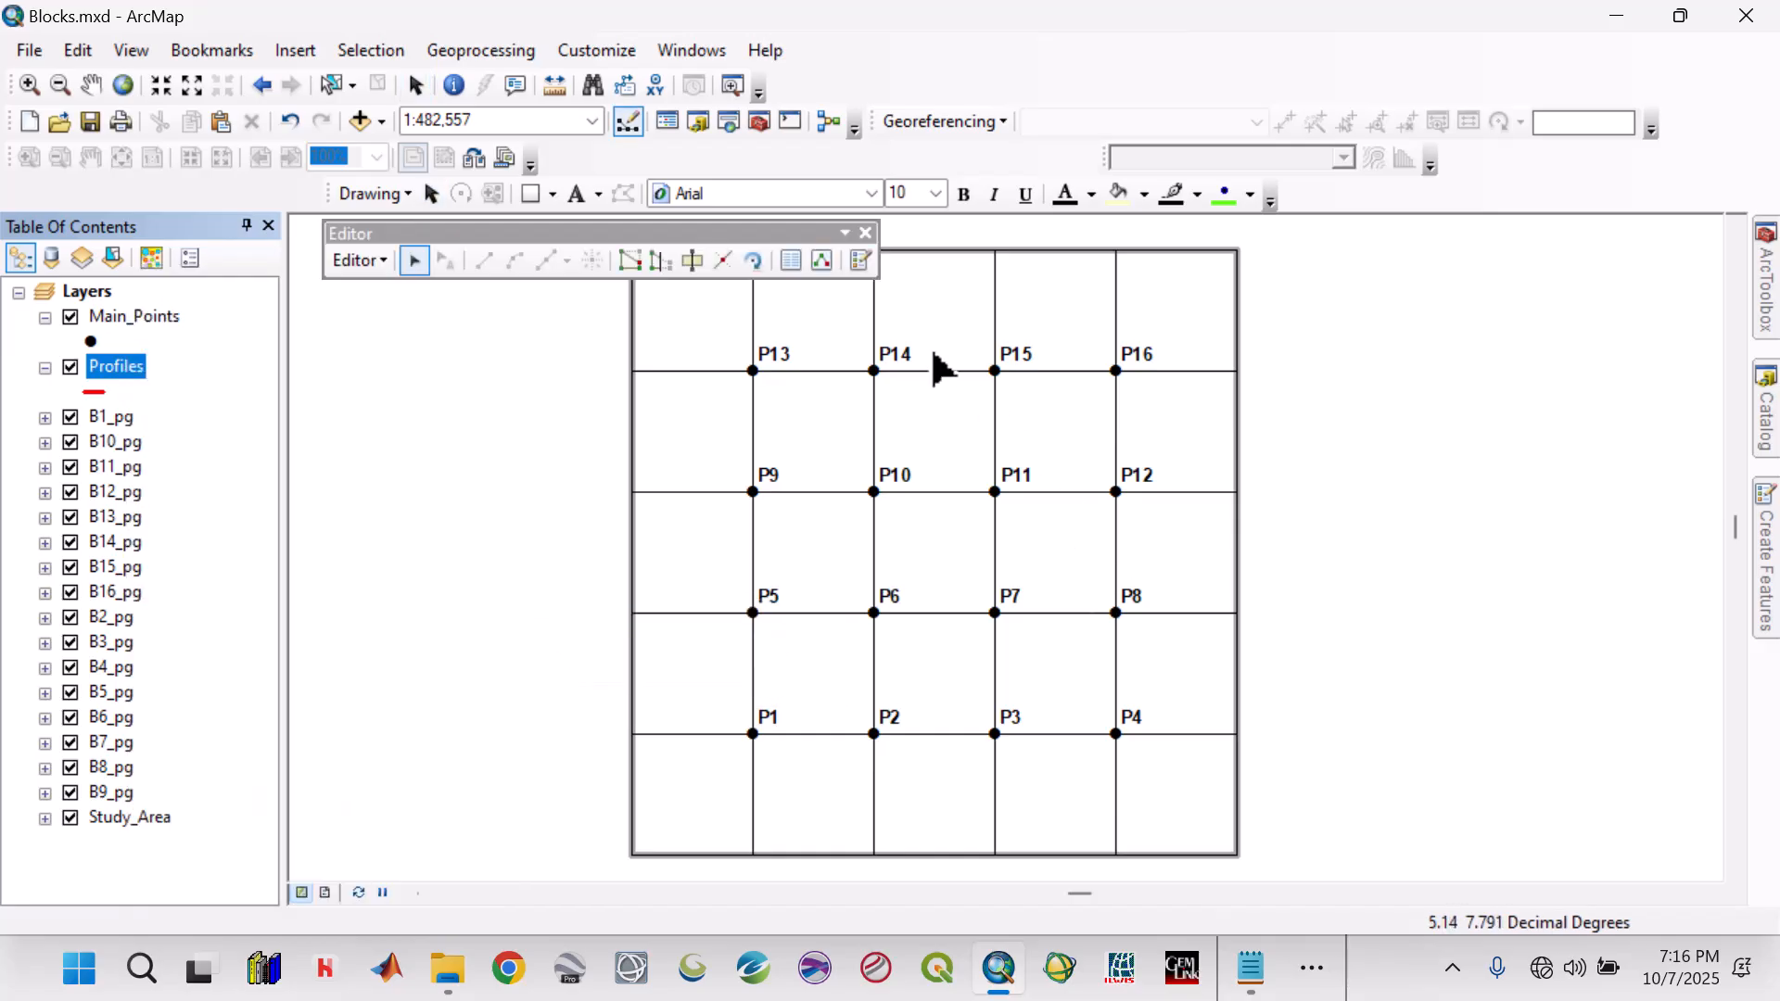
click(862, 264)
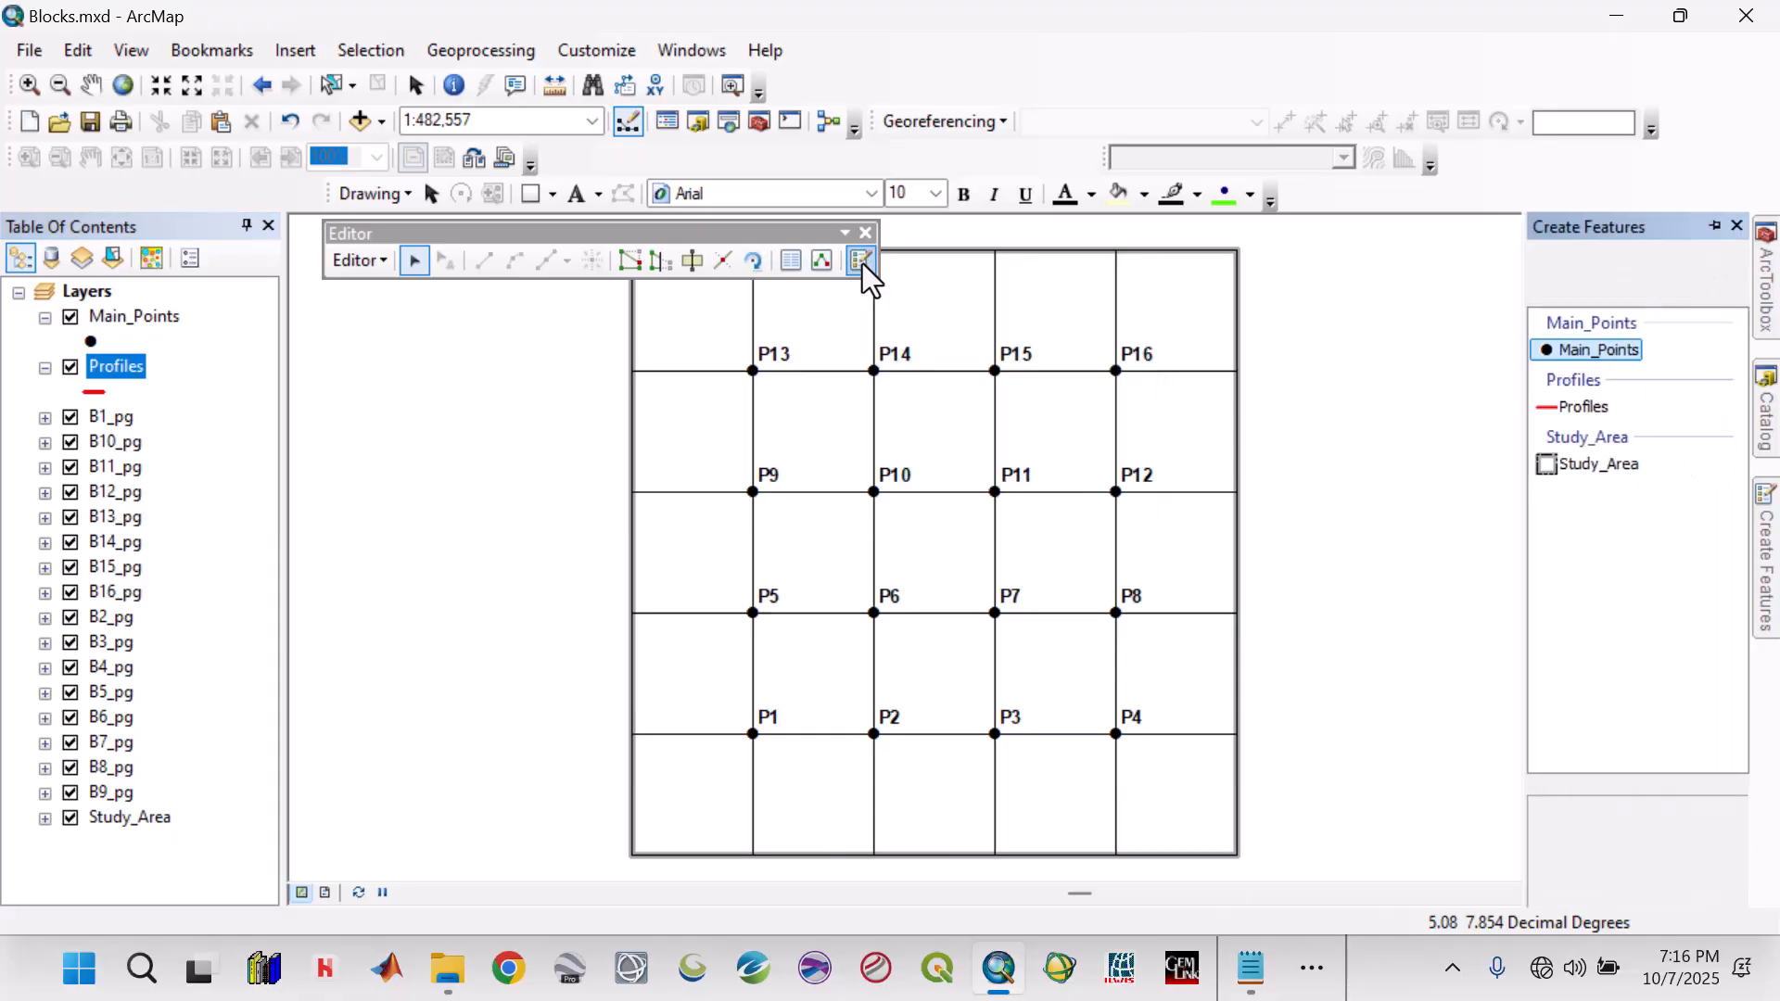
click(1589, 414)
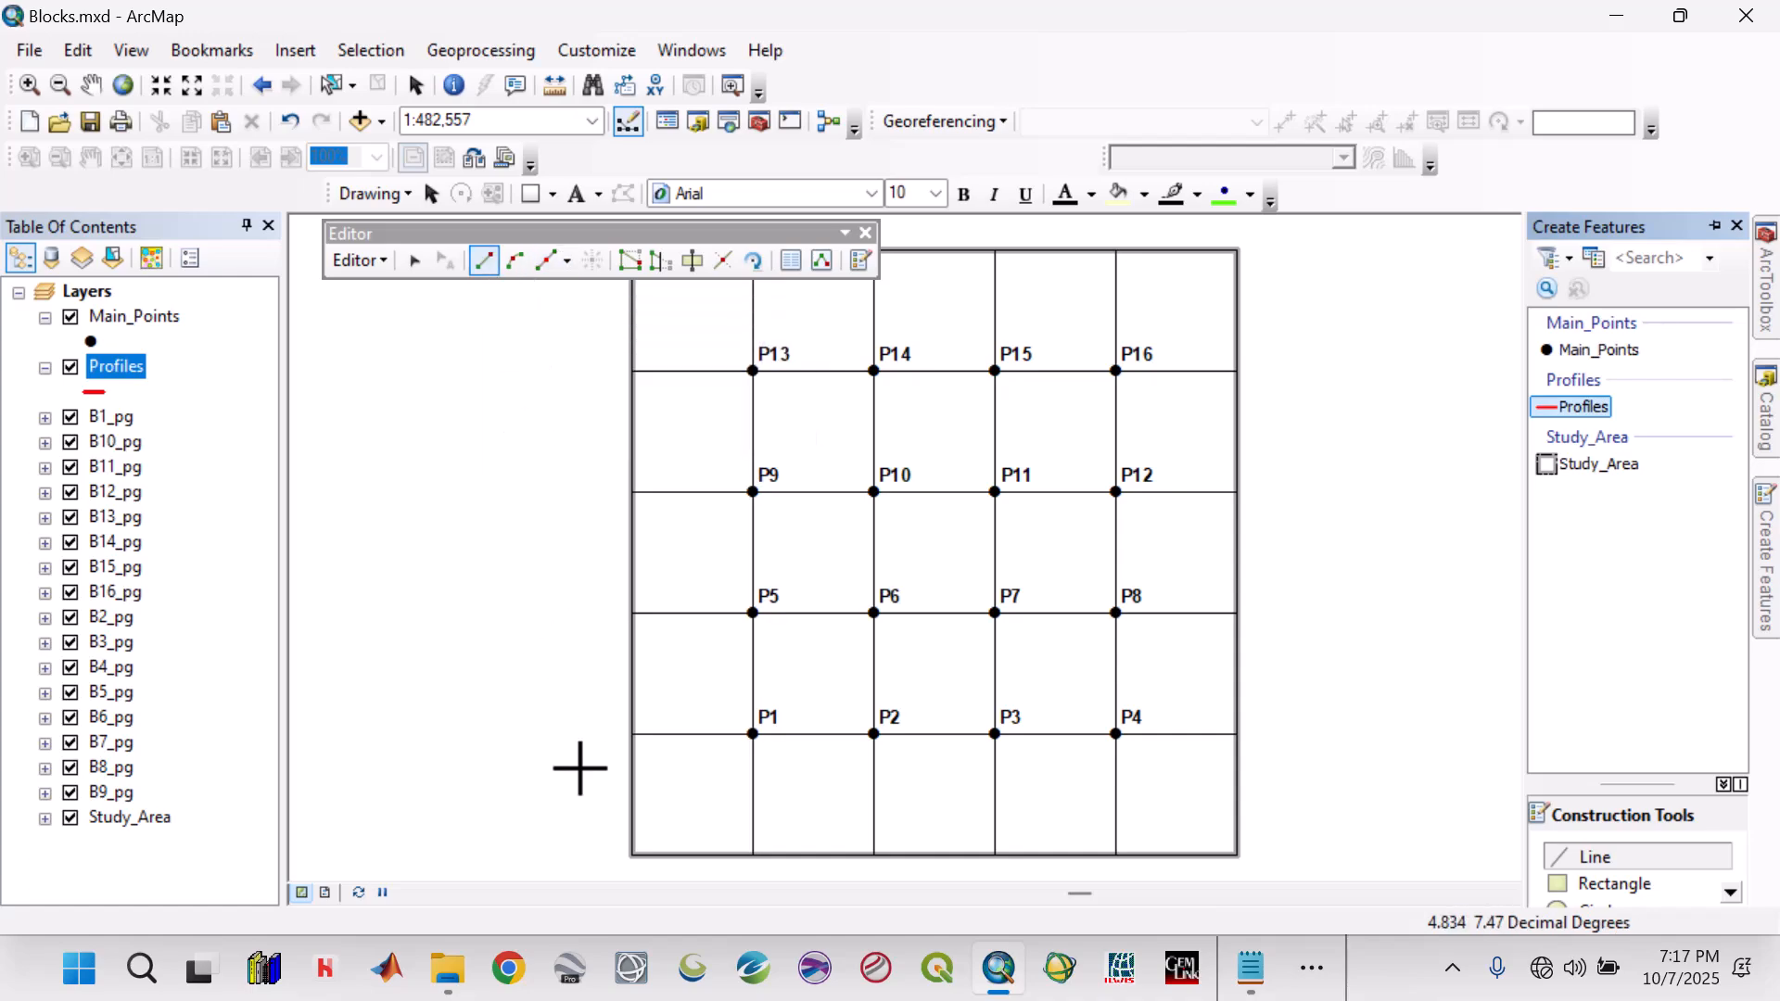
Draw two horizontal profile lines across the full study area, one through P1 to P4 and one through P5 to P8
click(632, 735)
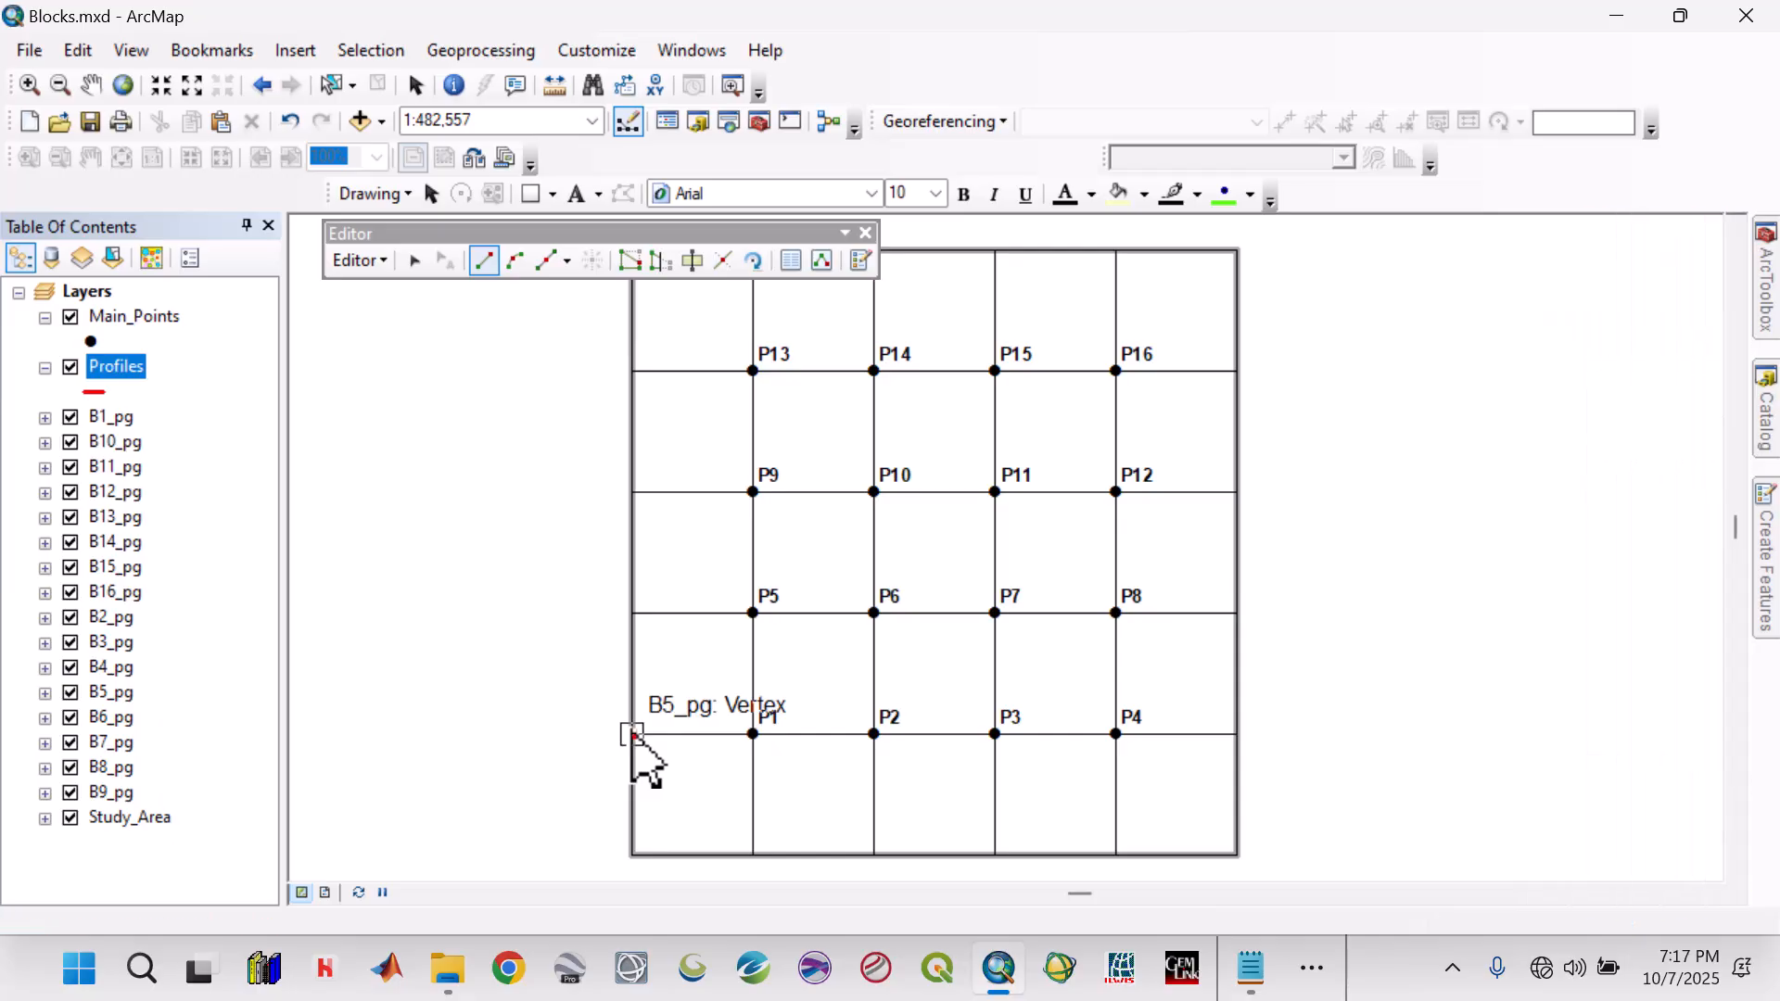
double_click(1239, 738)
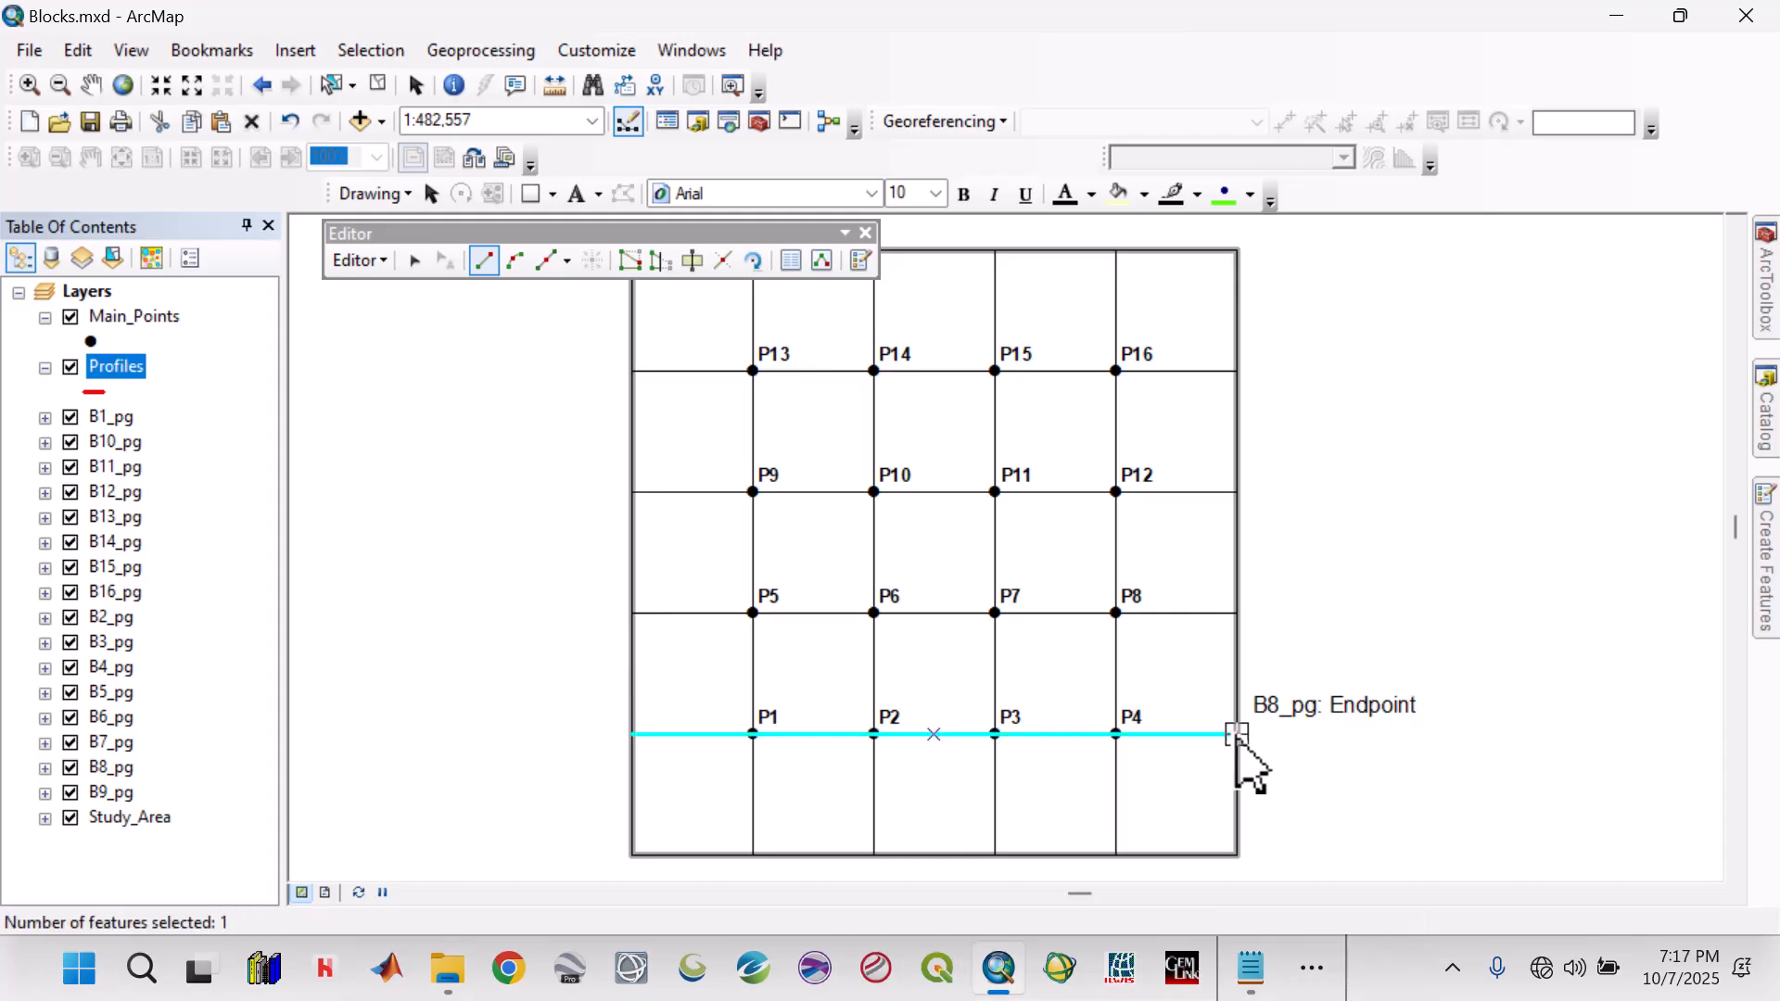
click(633, 613)
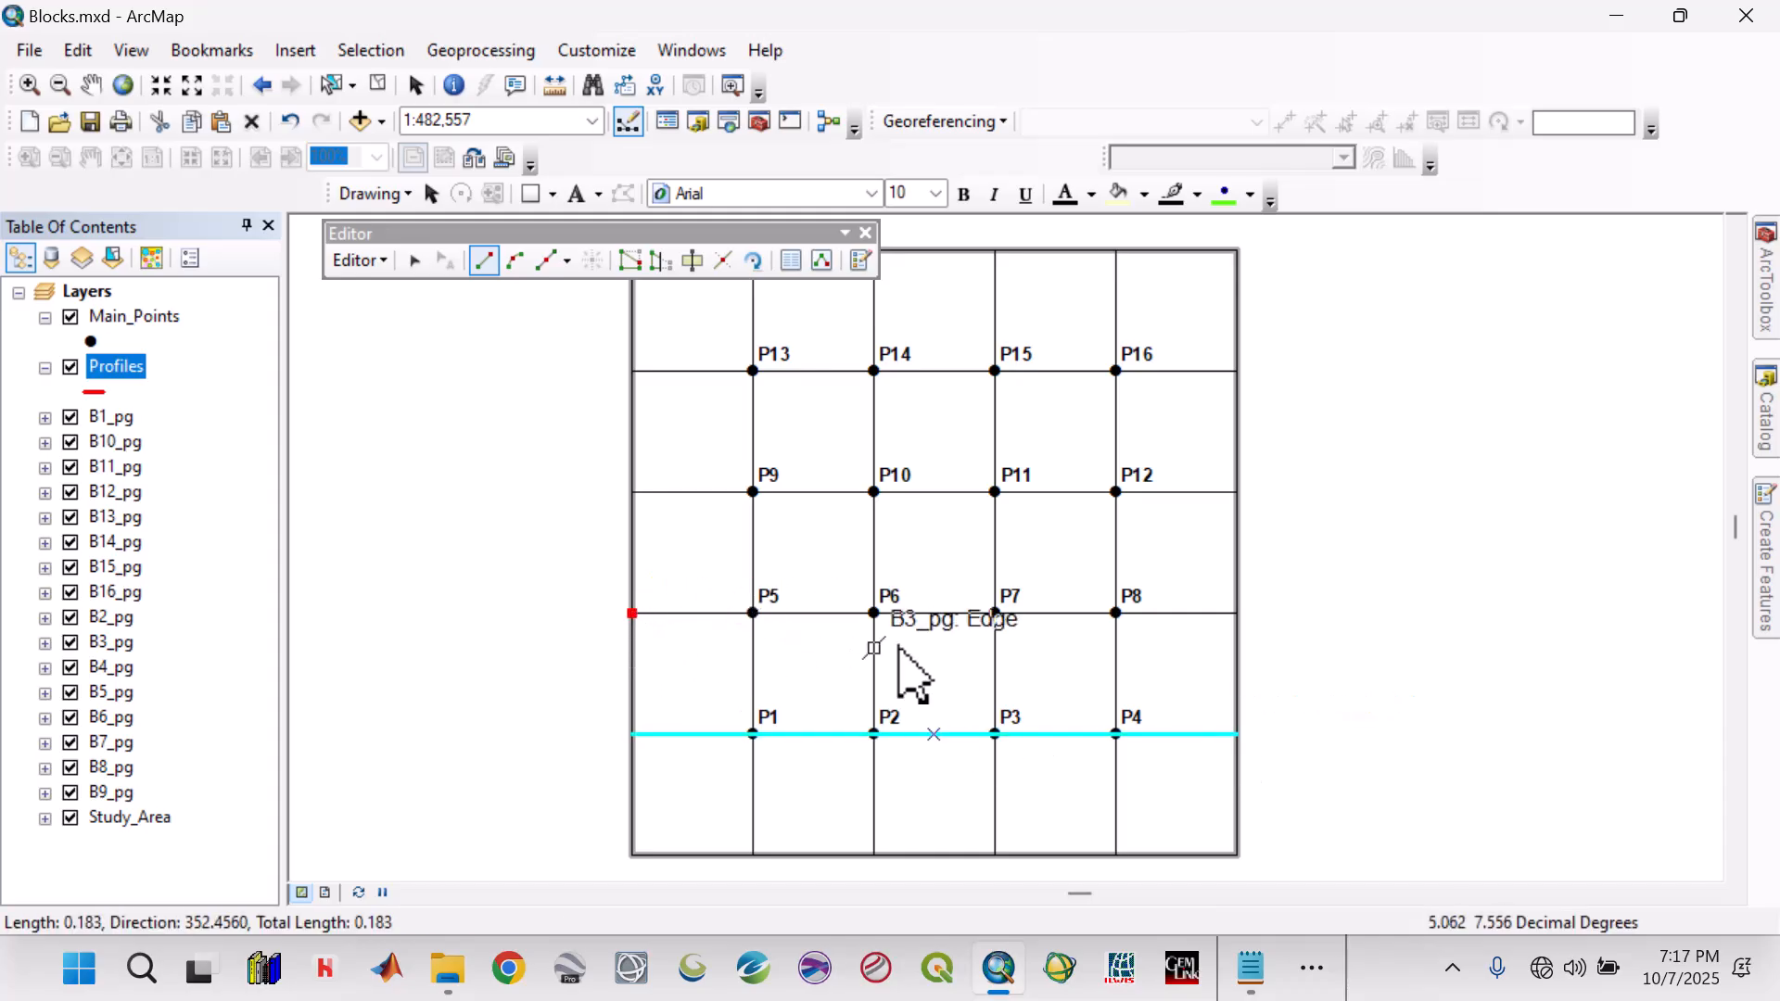
click(1236, 614)
double_click(1236, 615)
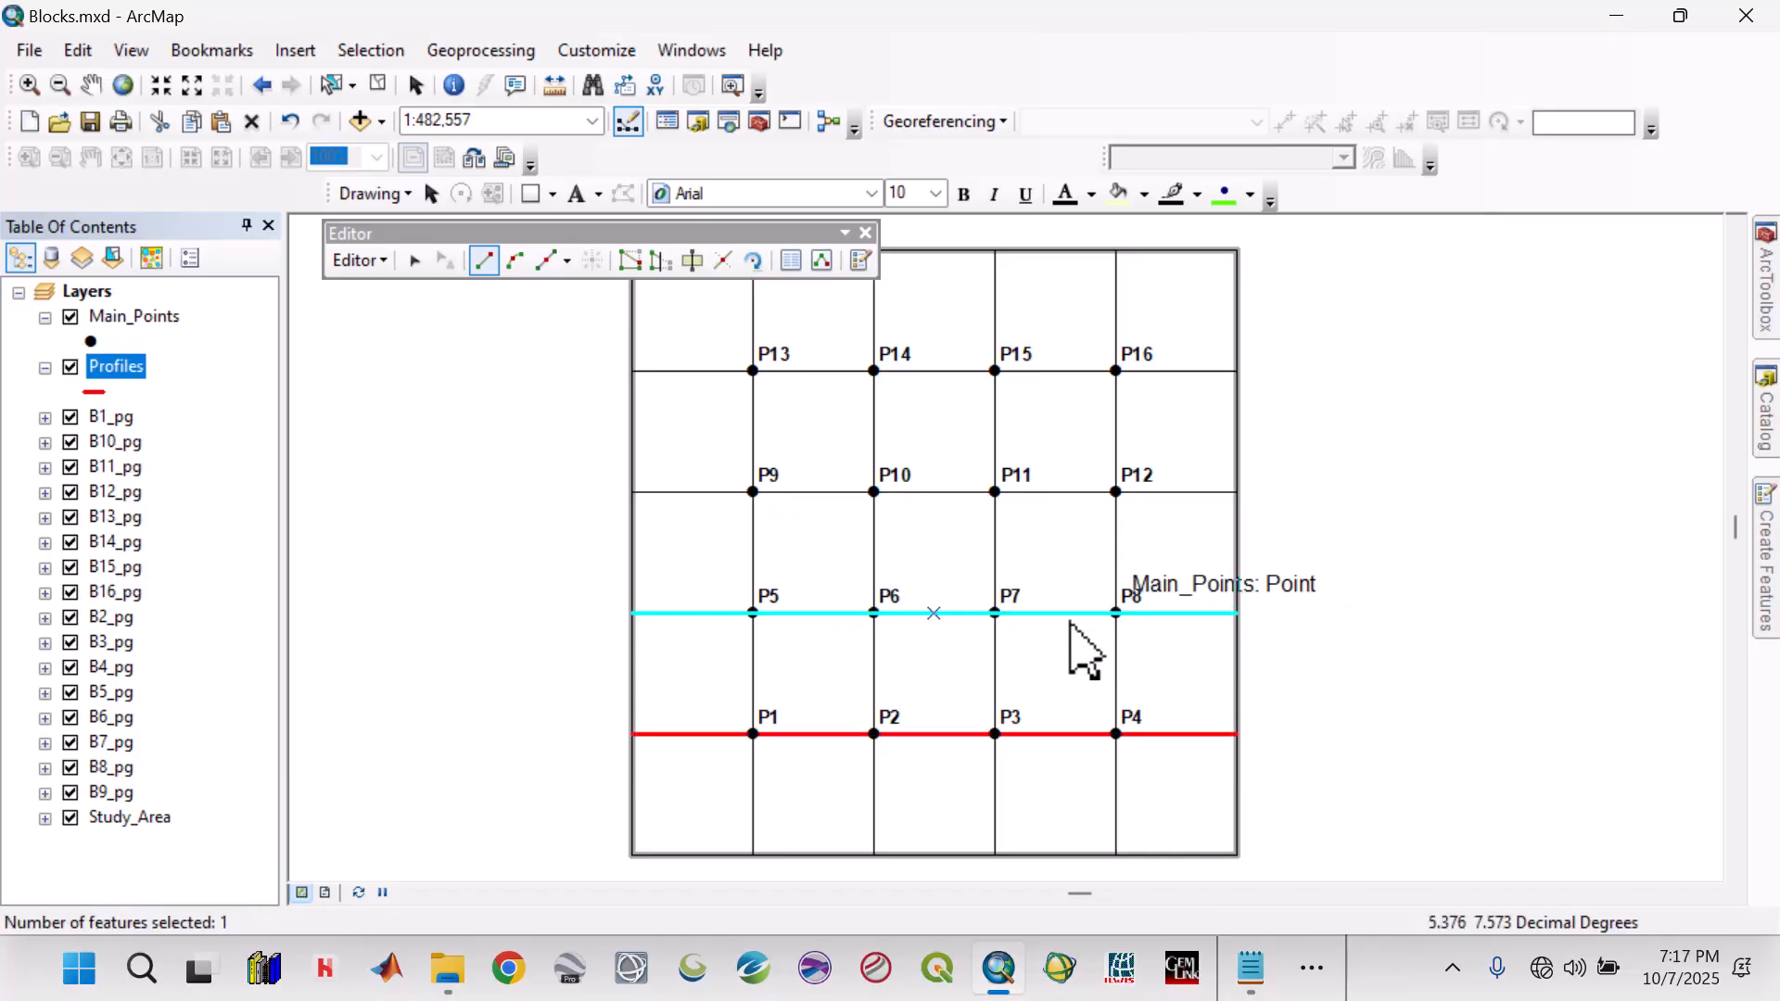
Draw the profile lines through P9 to P12 and P13 to P16 across the full study area, and save the edits
click(634, 493)
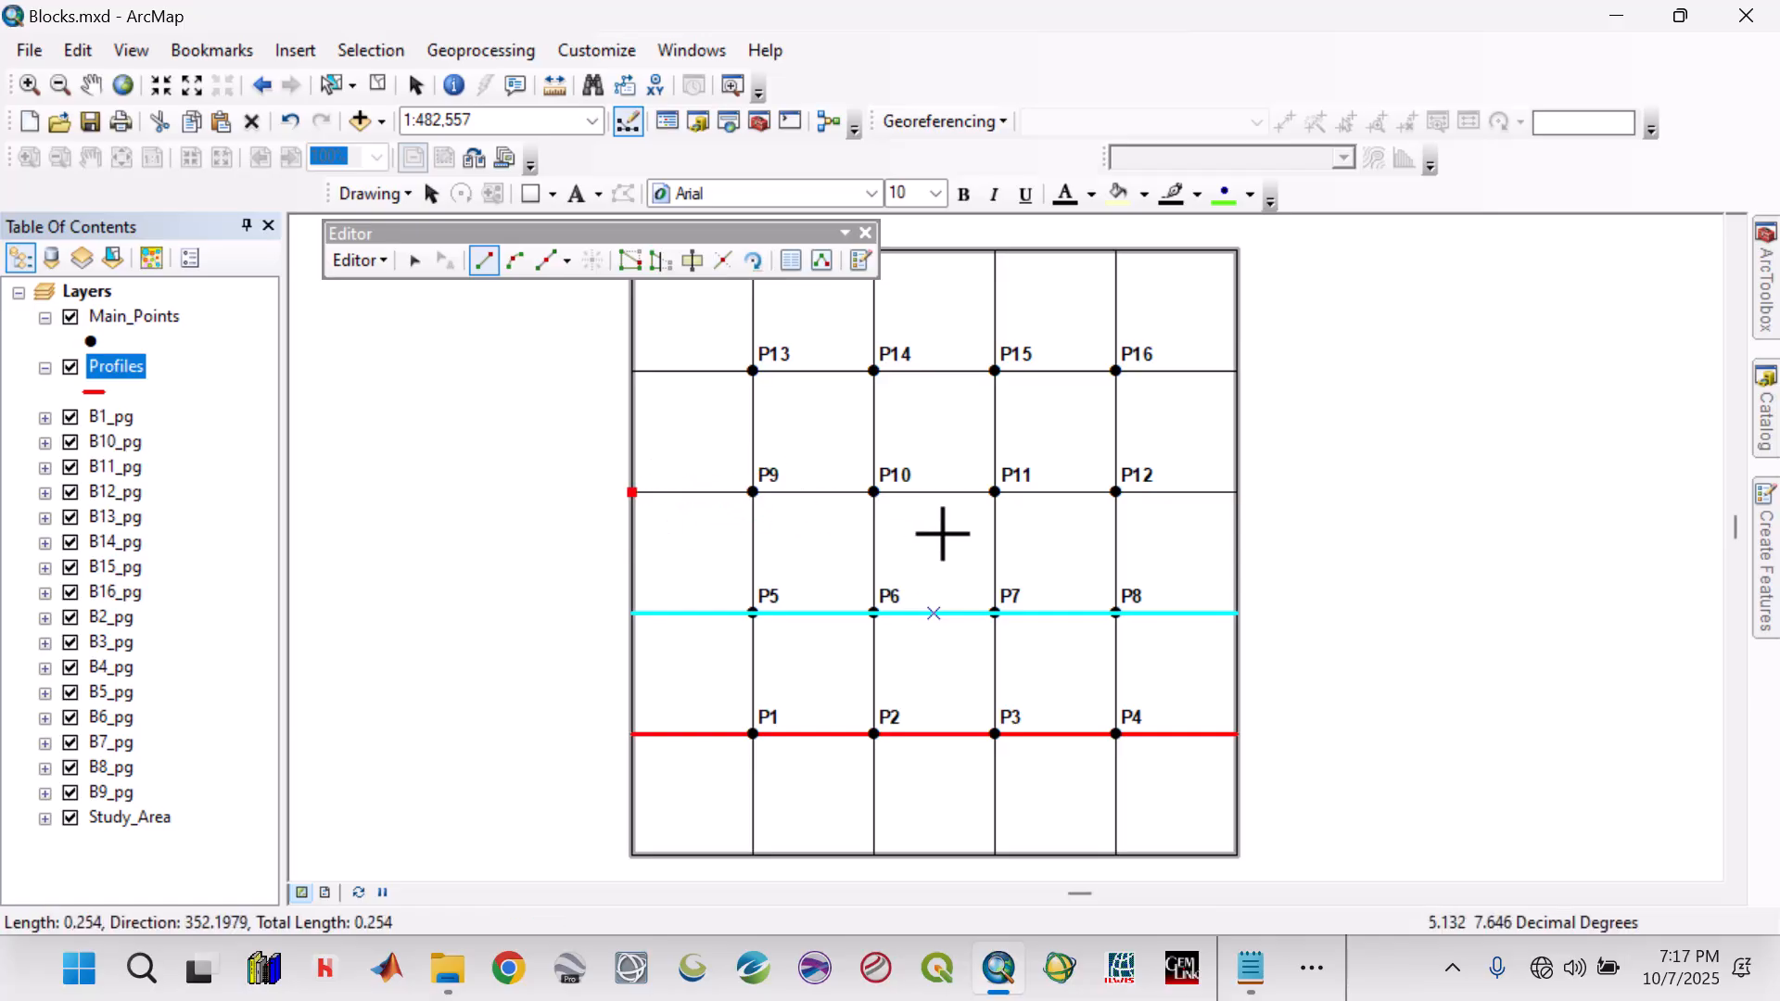
double_click(1243, 503)
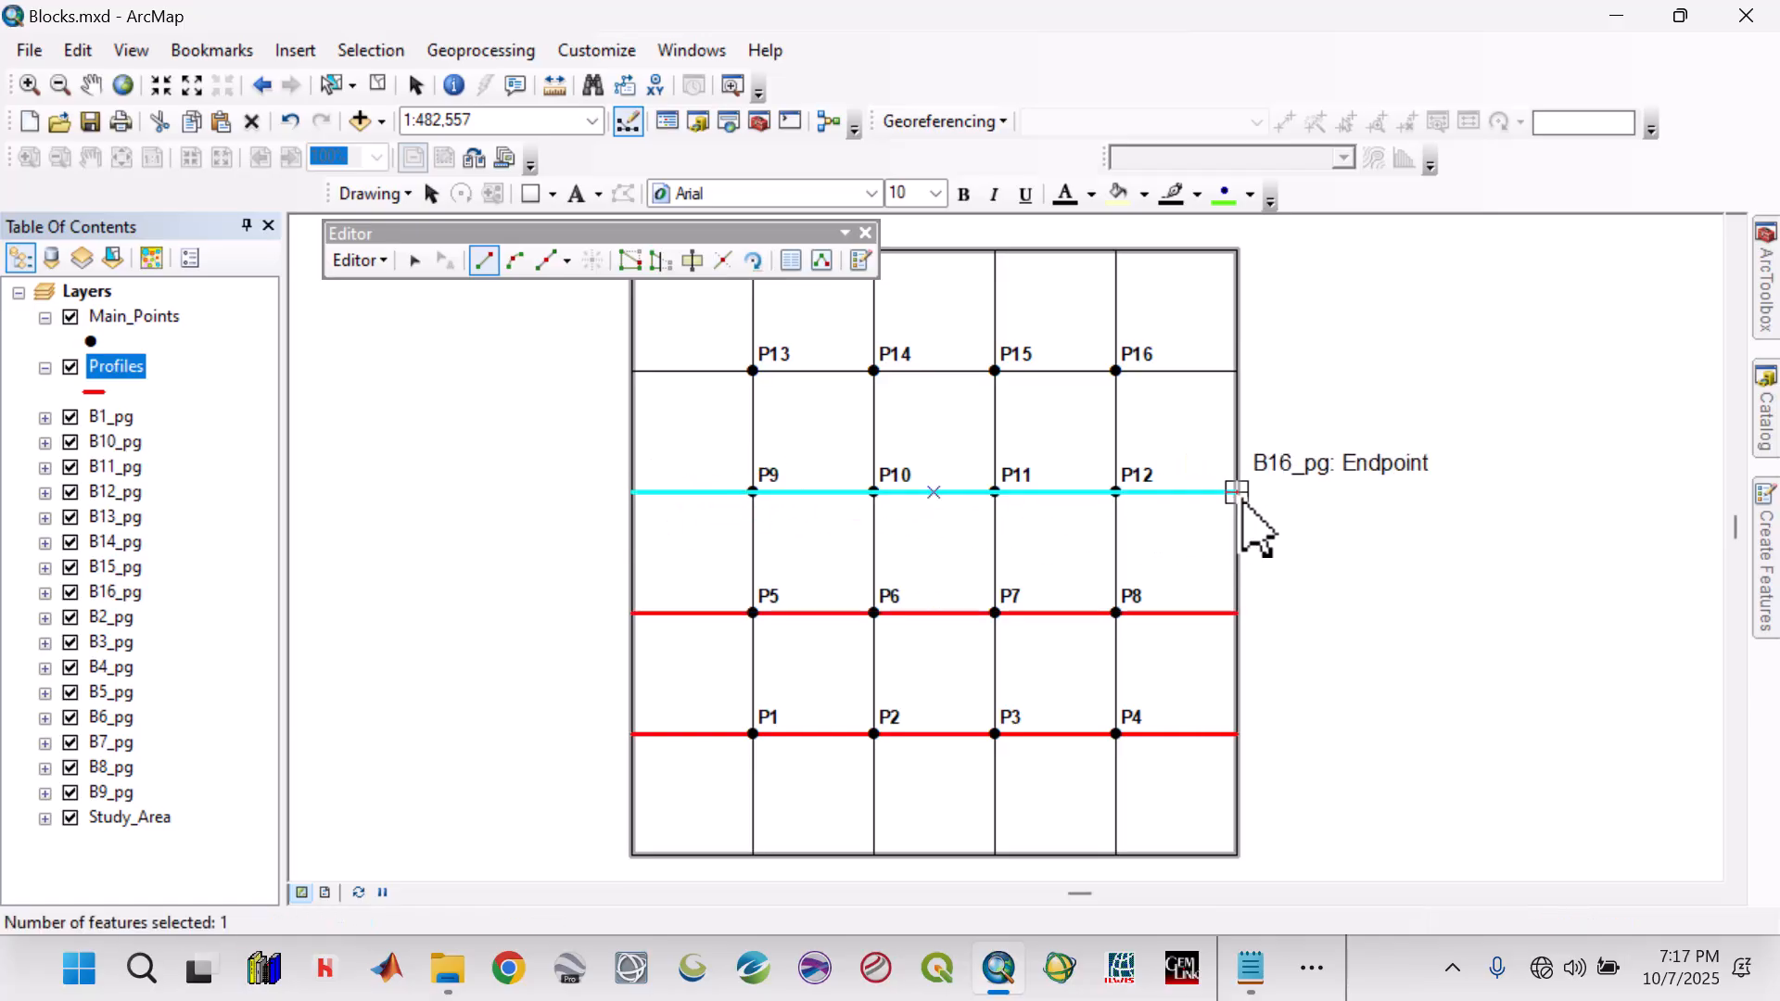
click(634, 373)
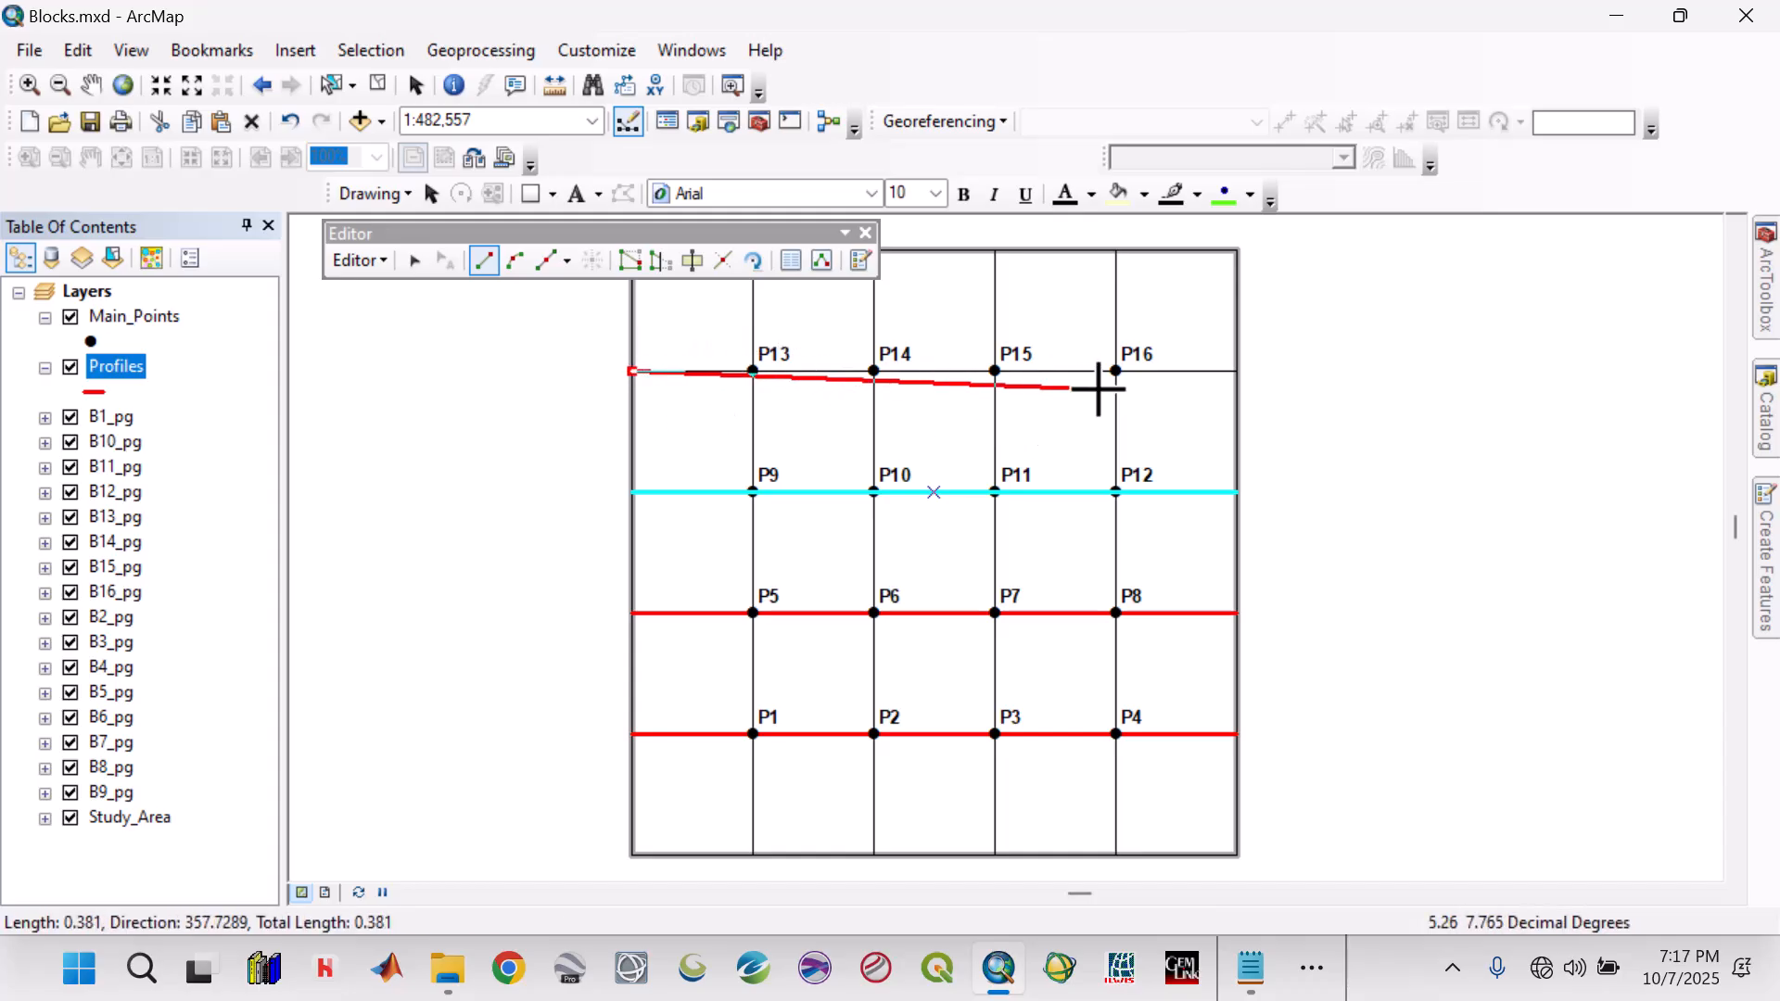
double_click(1239, 372)
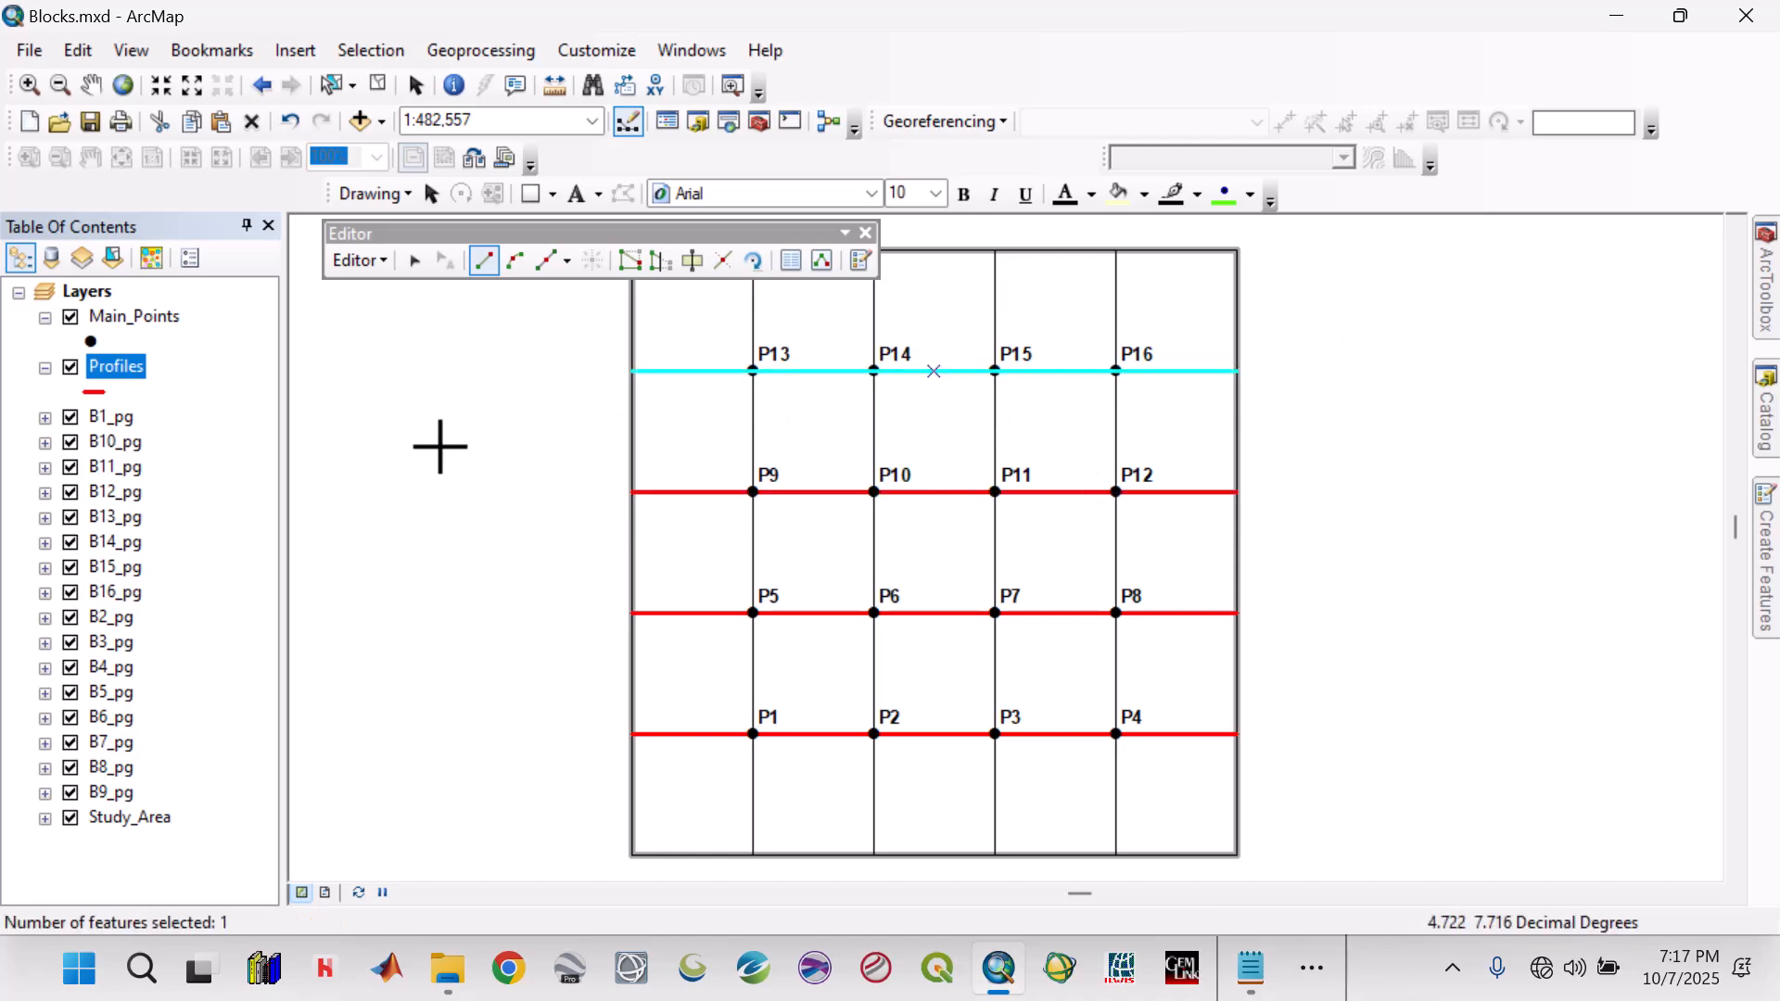
click(371, 260)
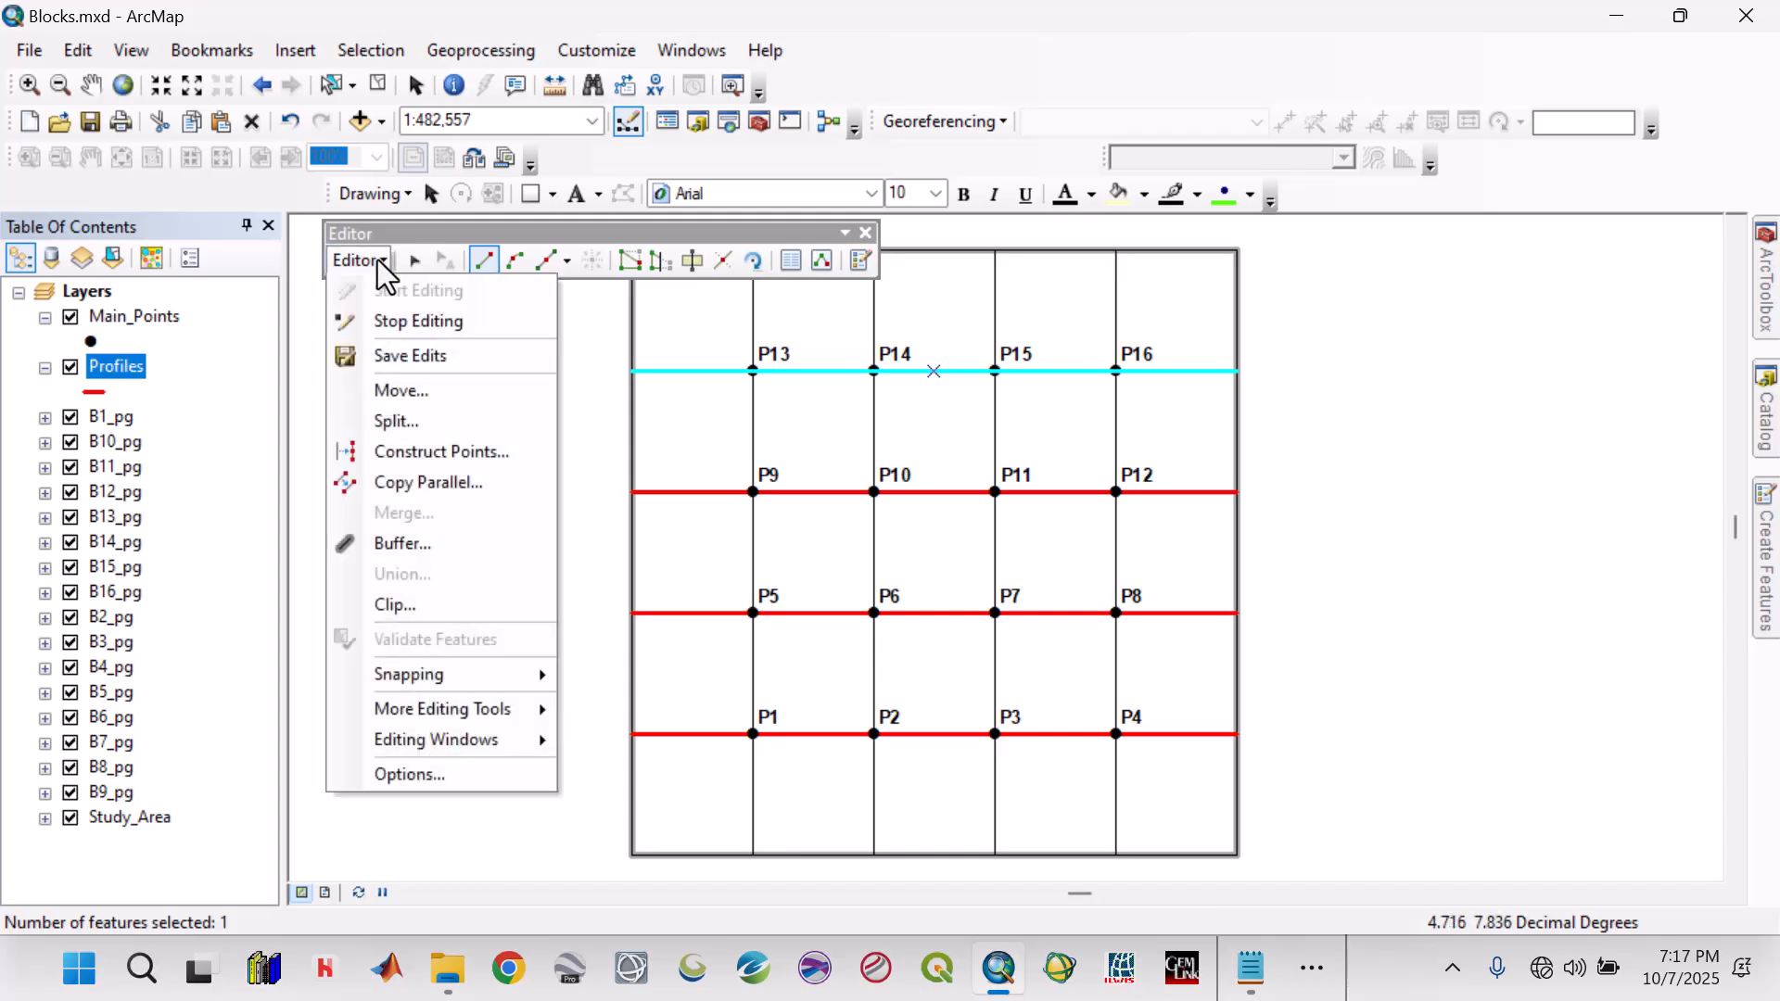
click(386, 357)
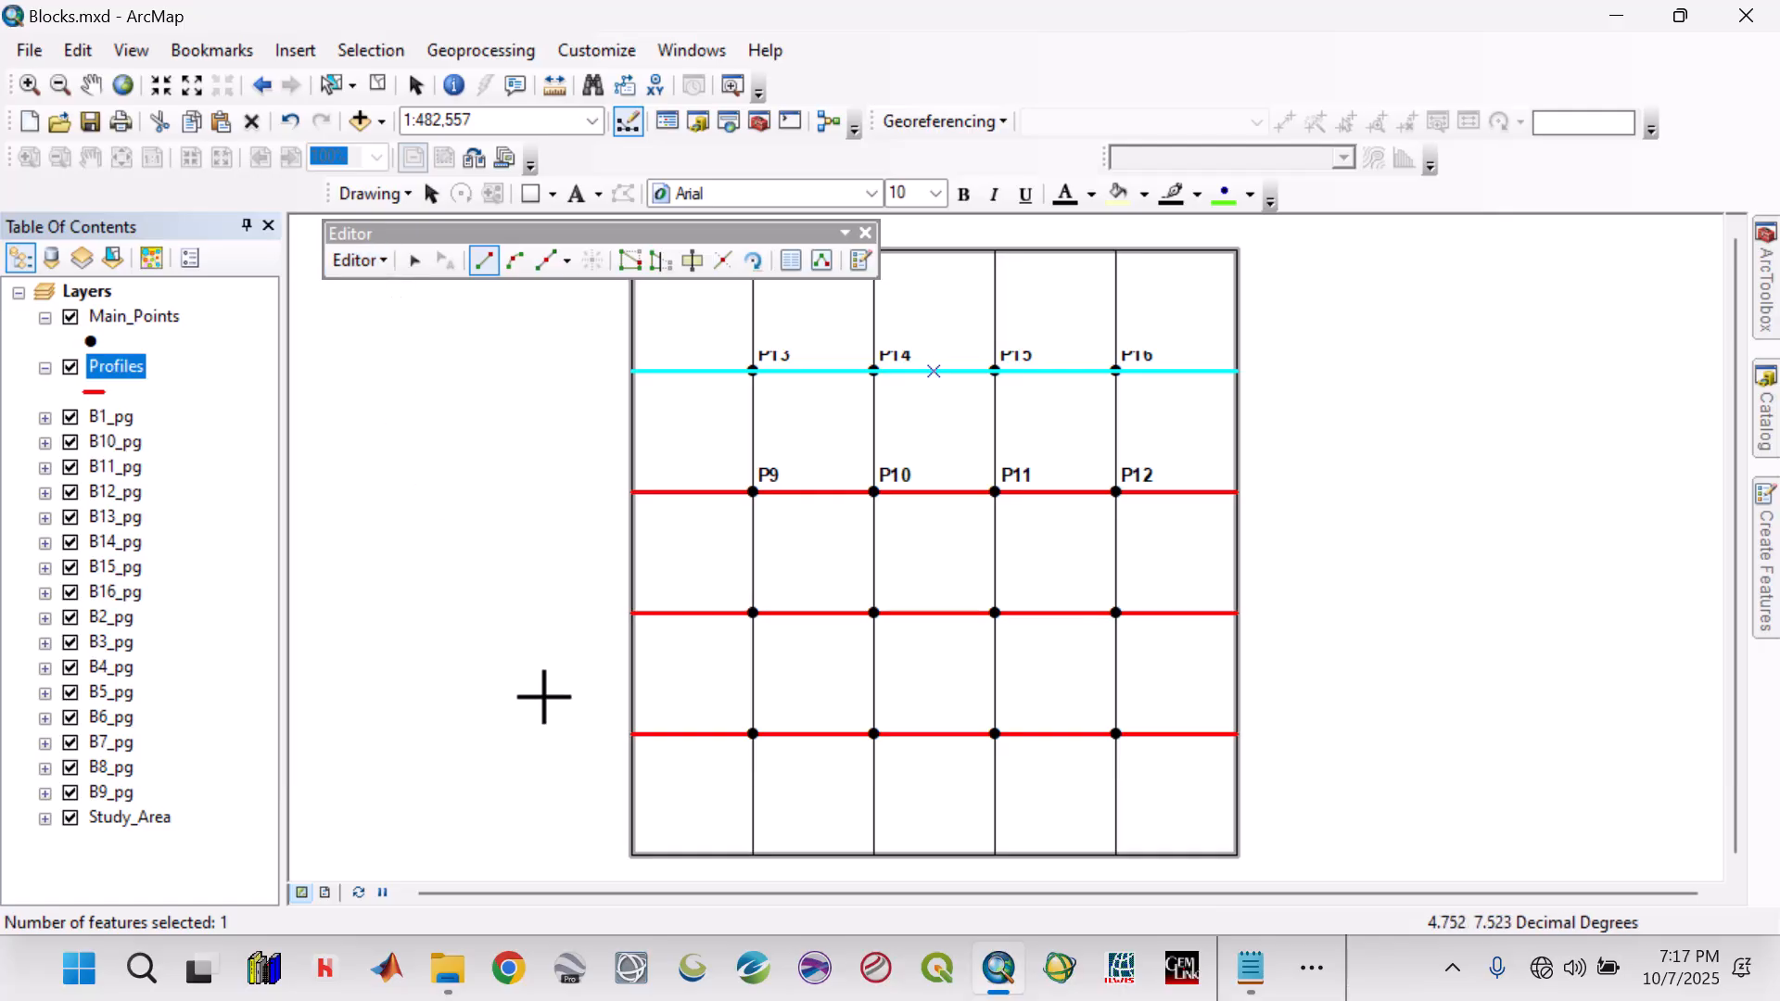
Open the Profiles attribute table and select its first and second records in turn to identify their lines on the map
right_click(130, 365)
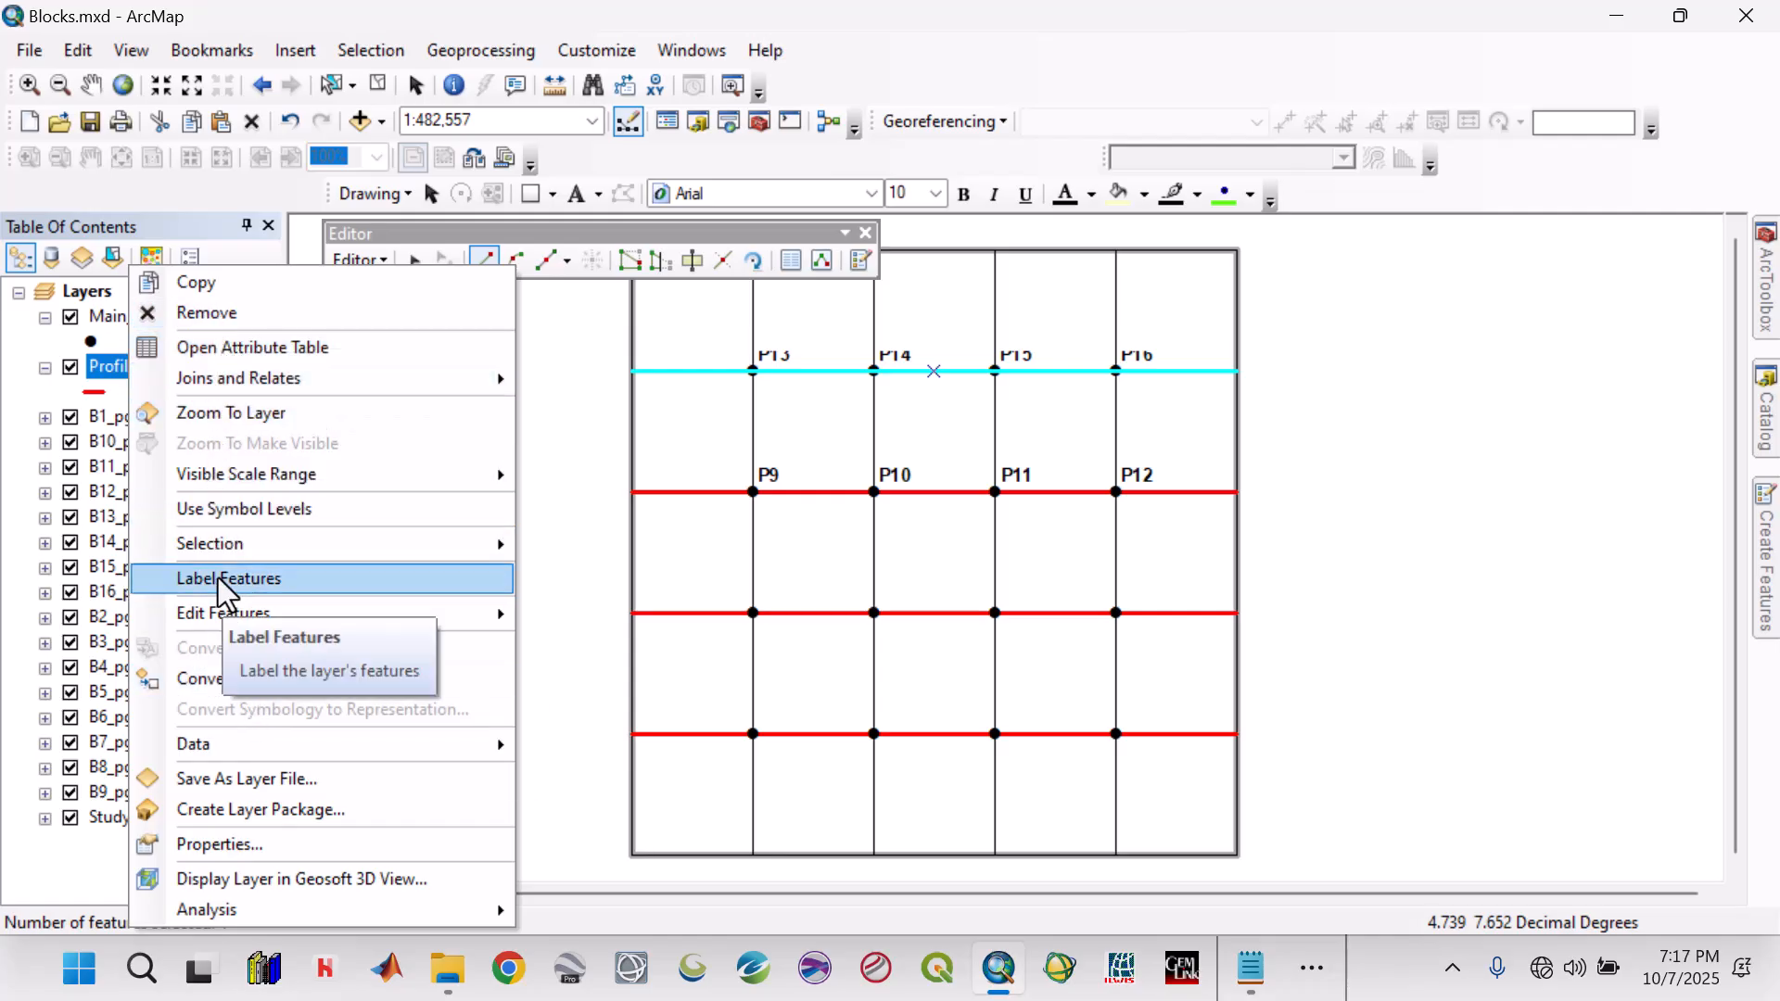
click(219, 350)
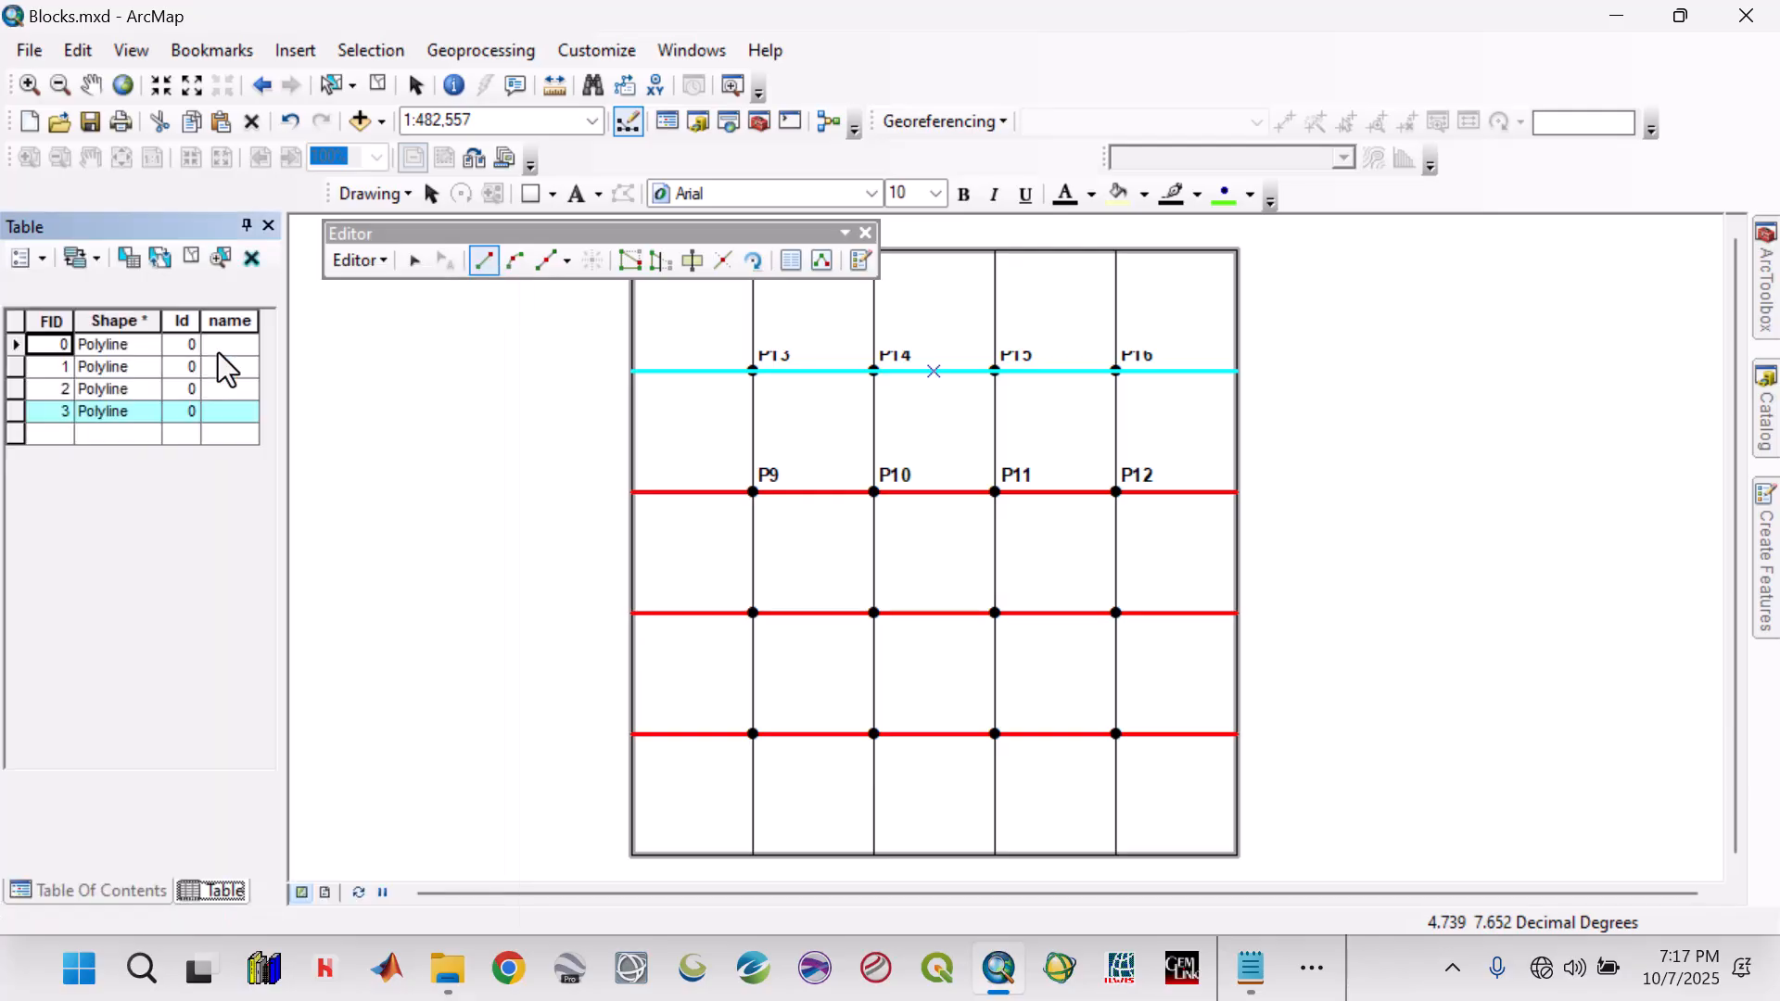
click(17, 348)
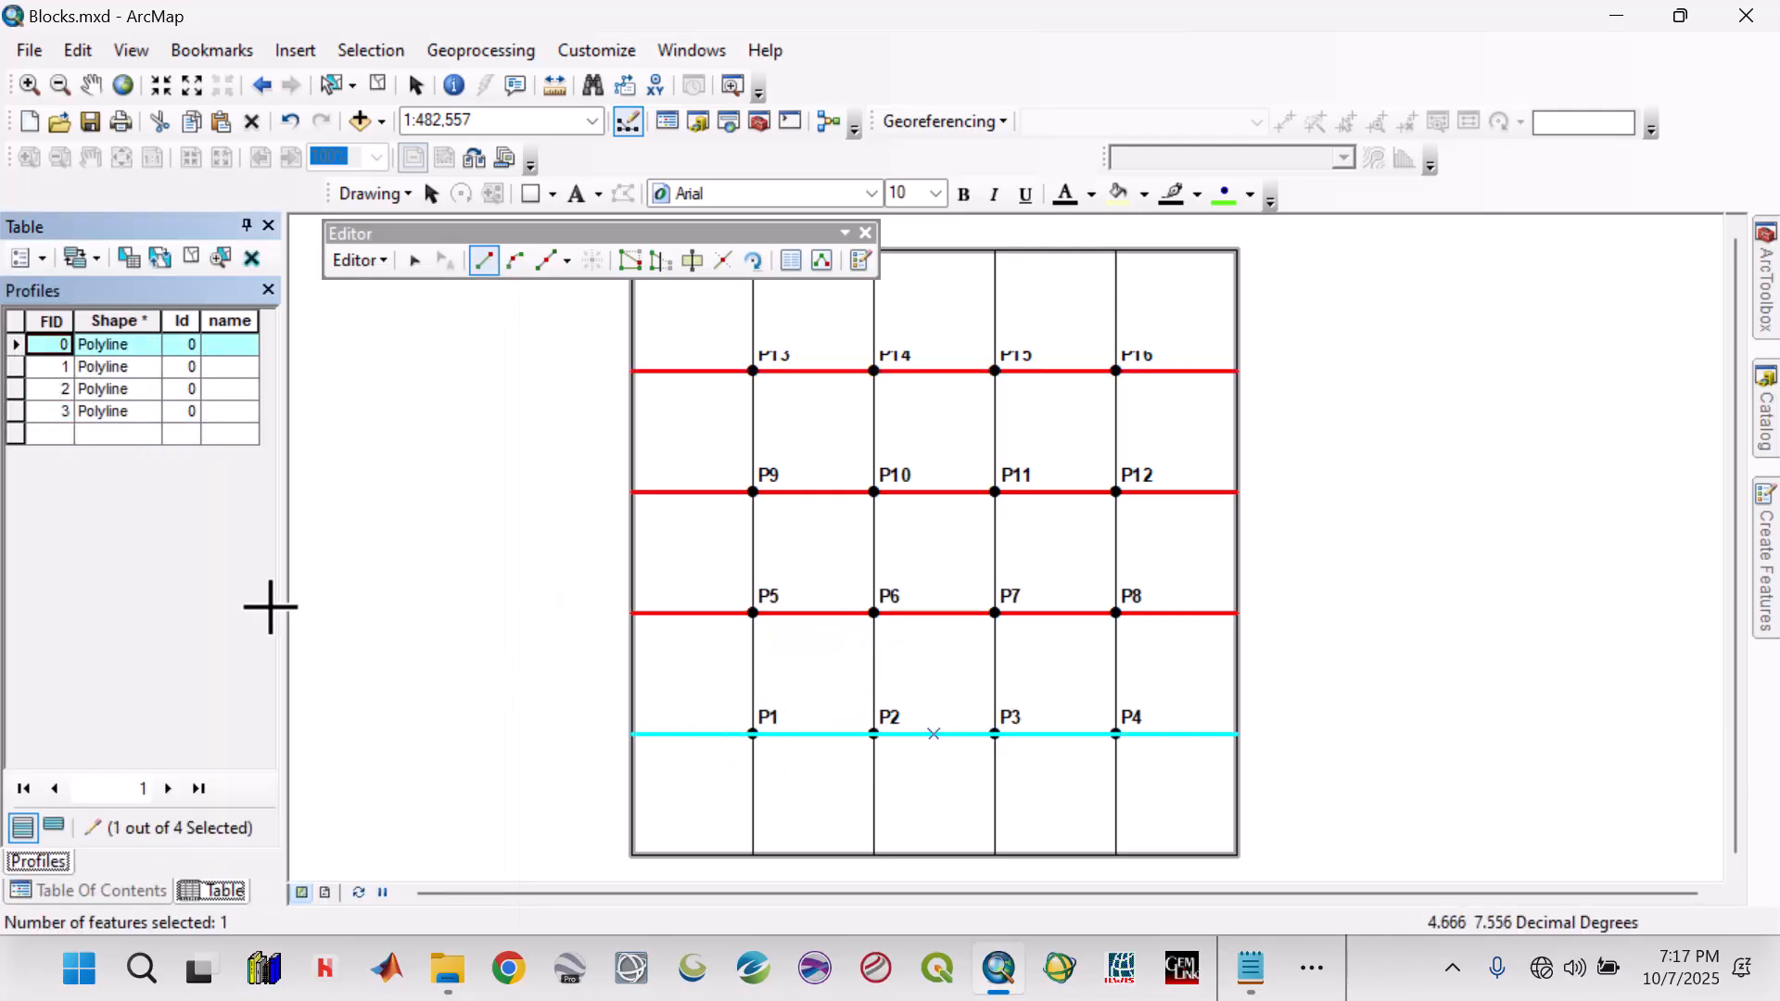
click(15, 370)
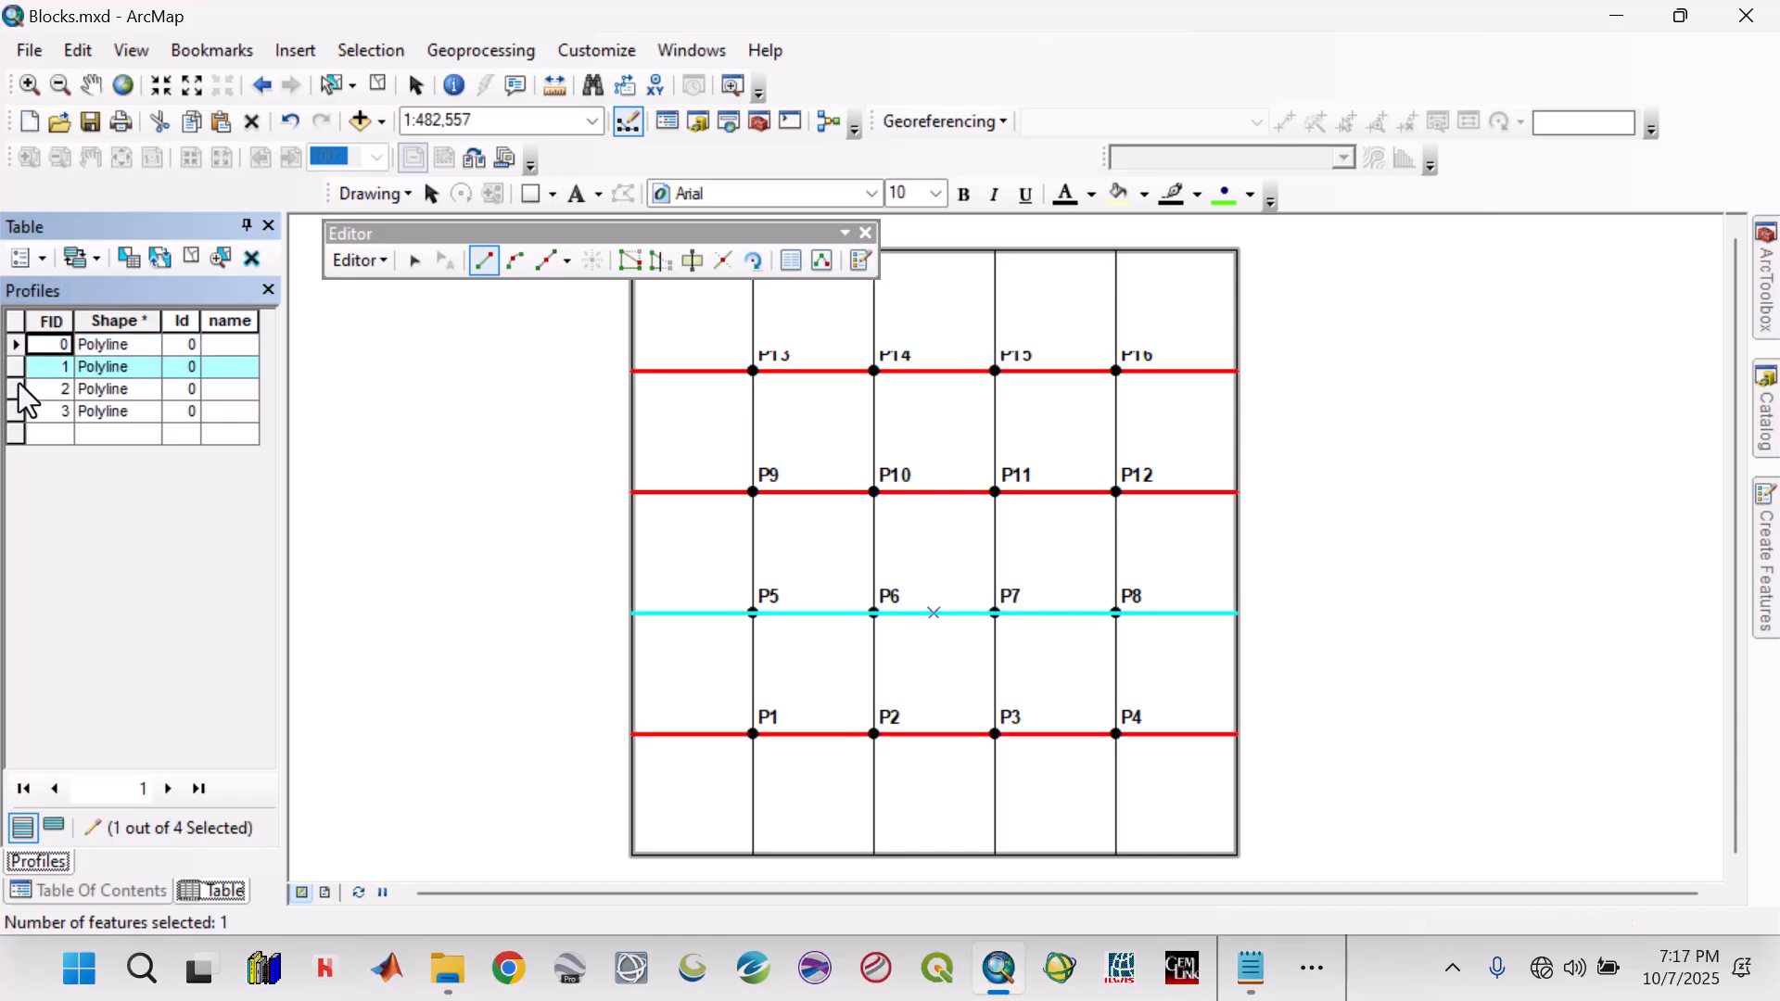
Name the four Profiles records Profile 1, Profile 2, Profile 3 and Profile 4 in order in the name field
click(214, 348)
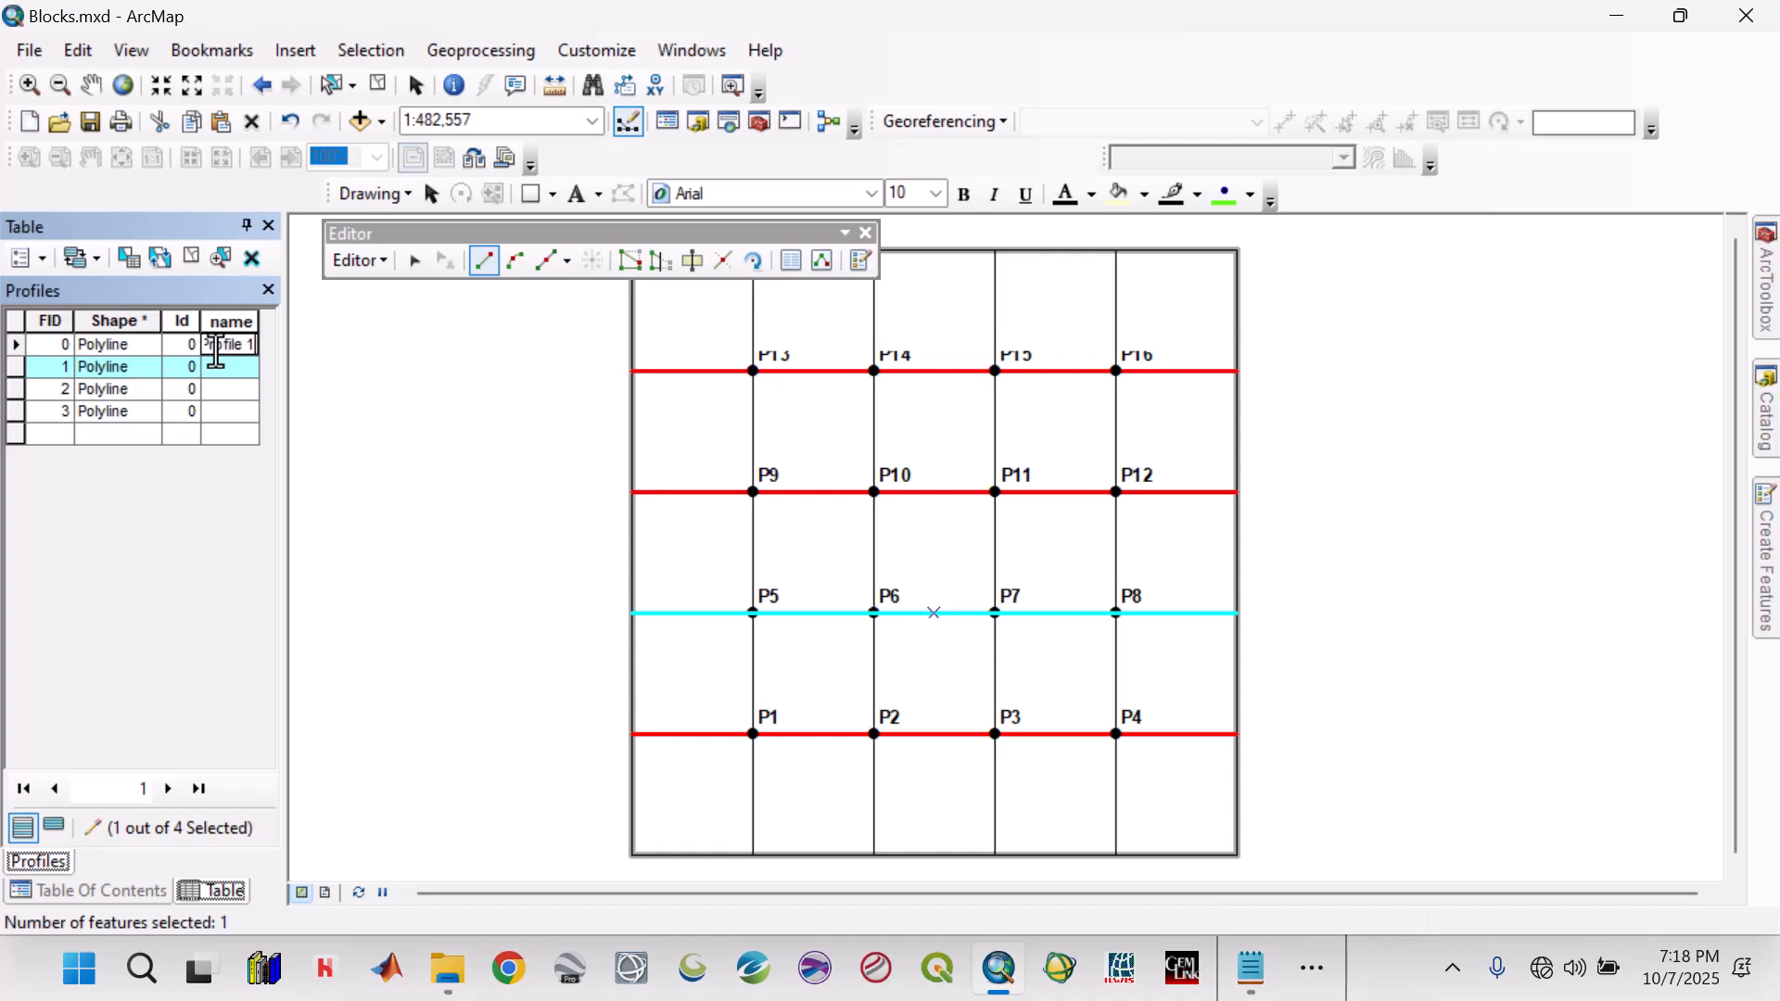
key(Return)
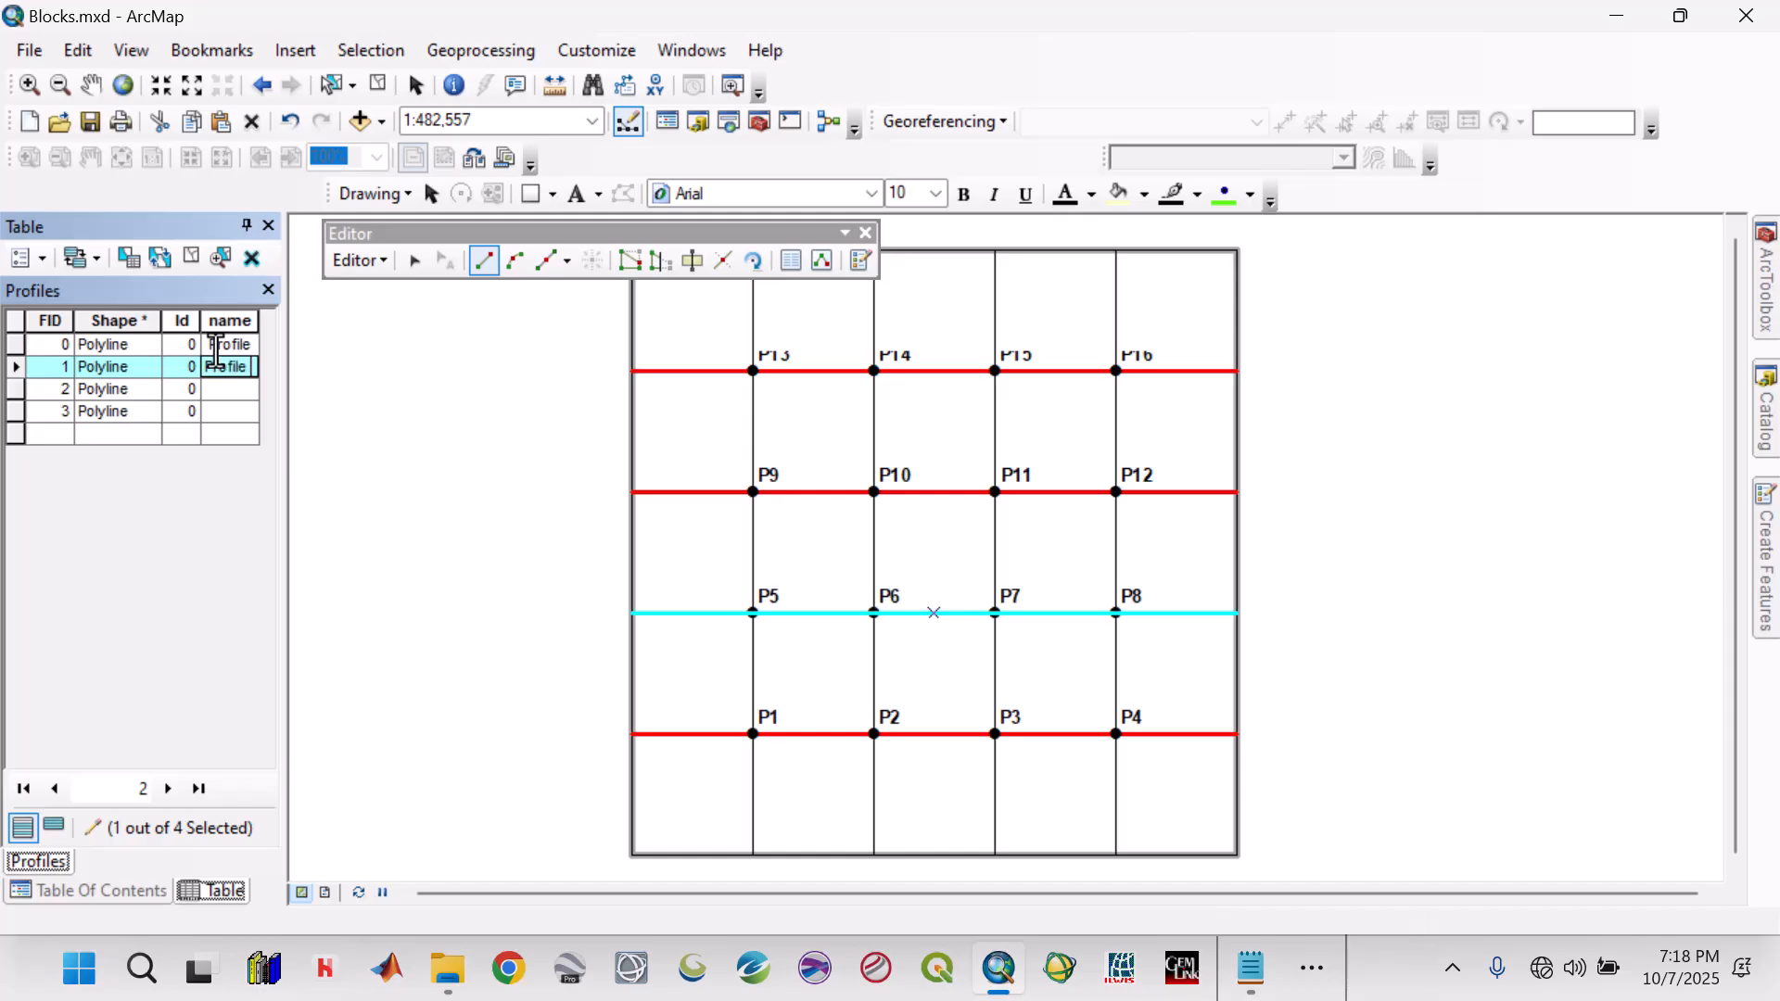
text(Profile 2)
key(Return)
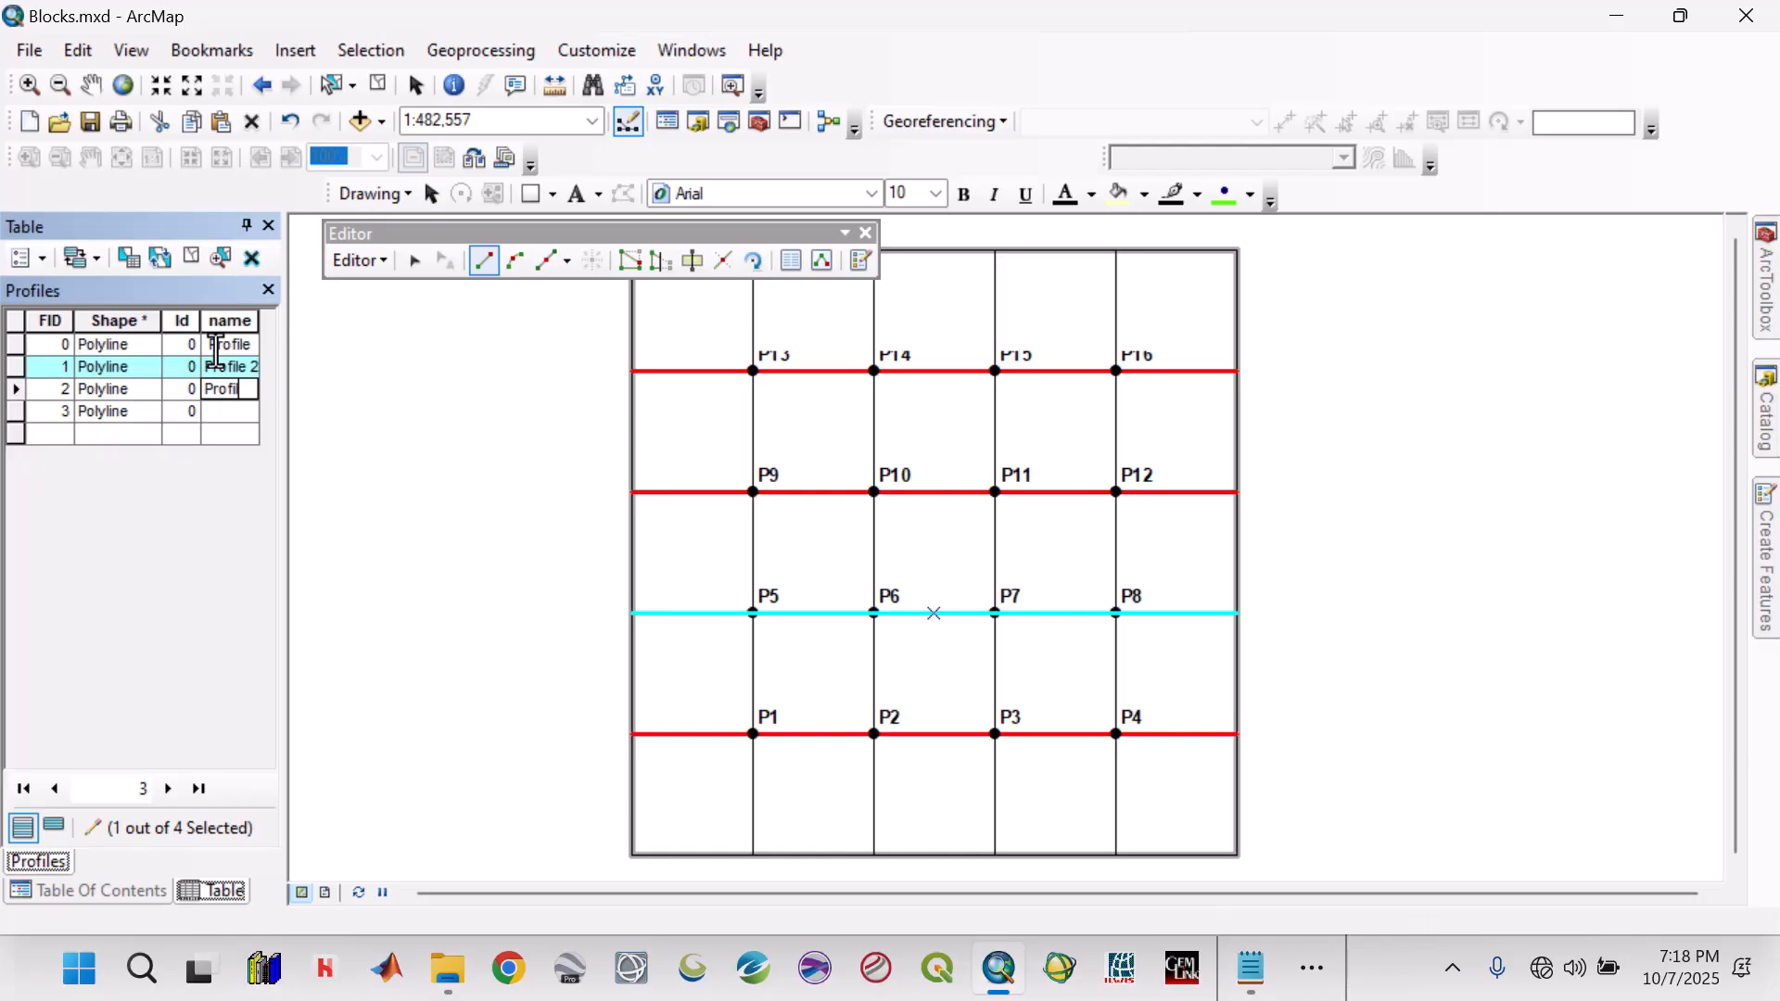
text(Profile 3)
key(Return)
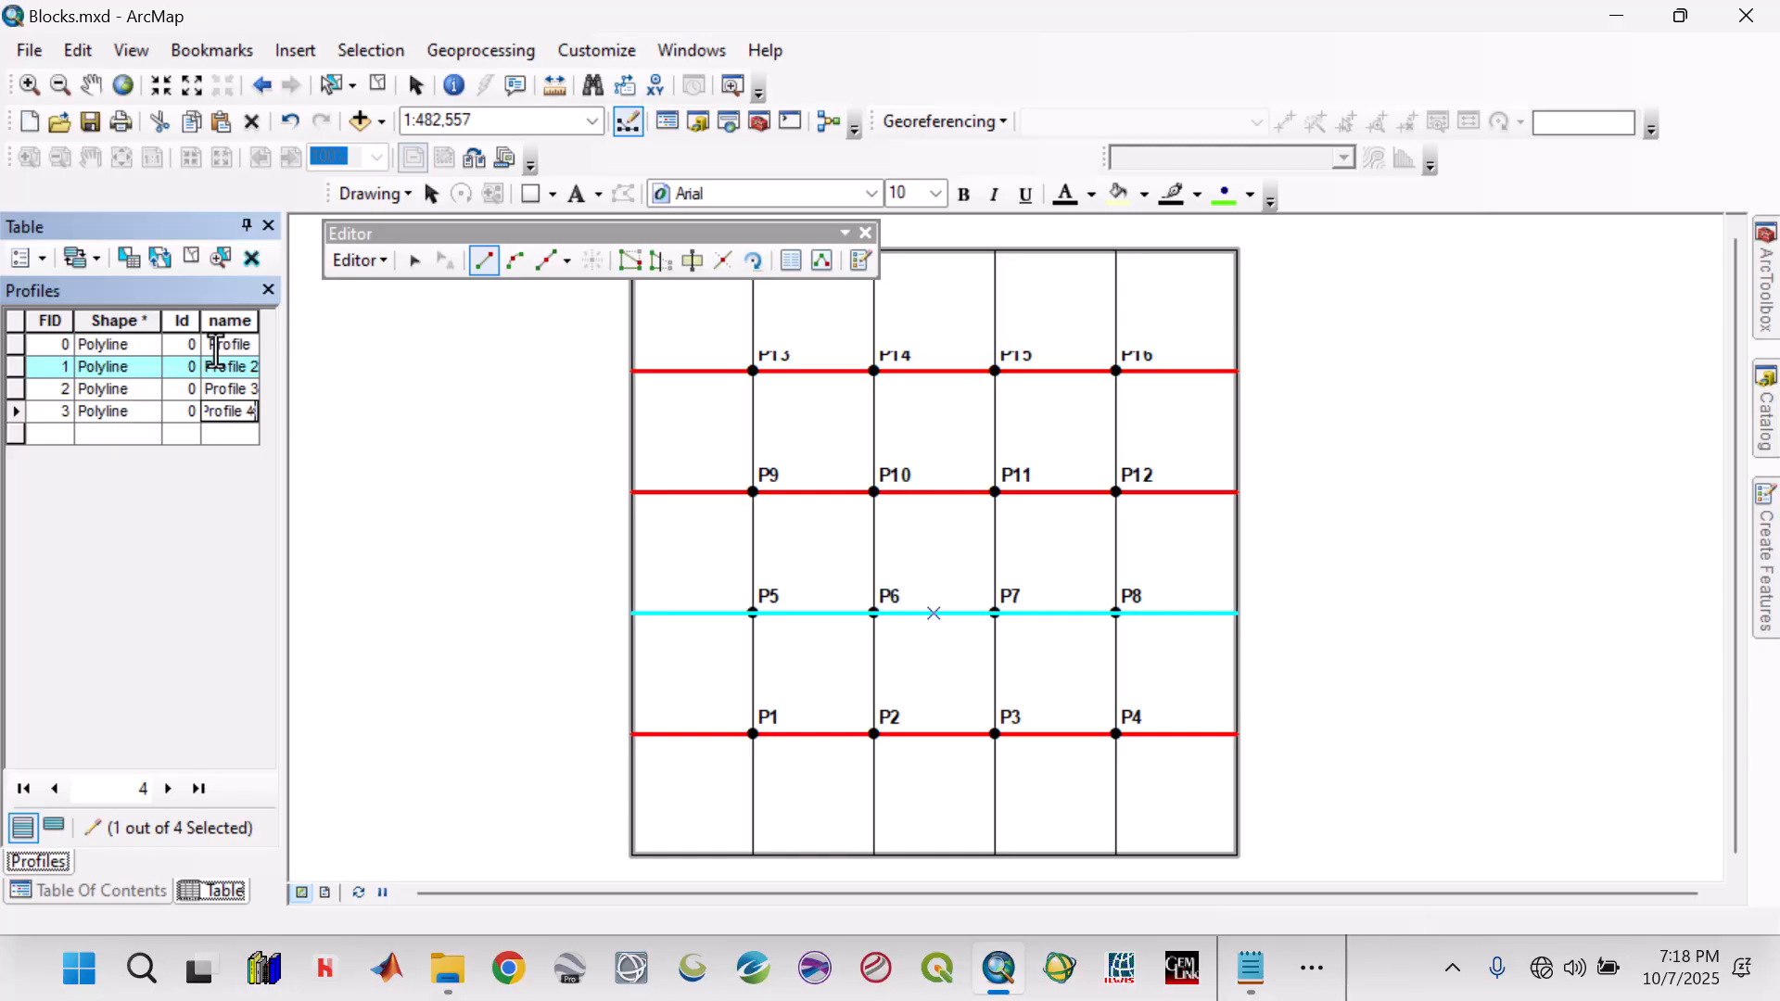
text(Profile 4)
key(Return)
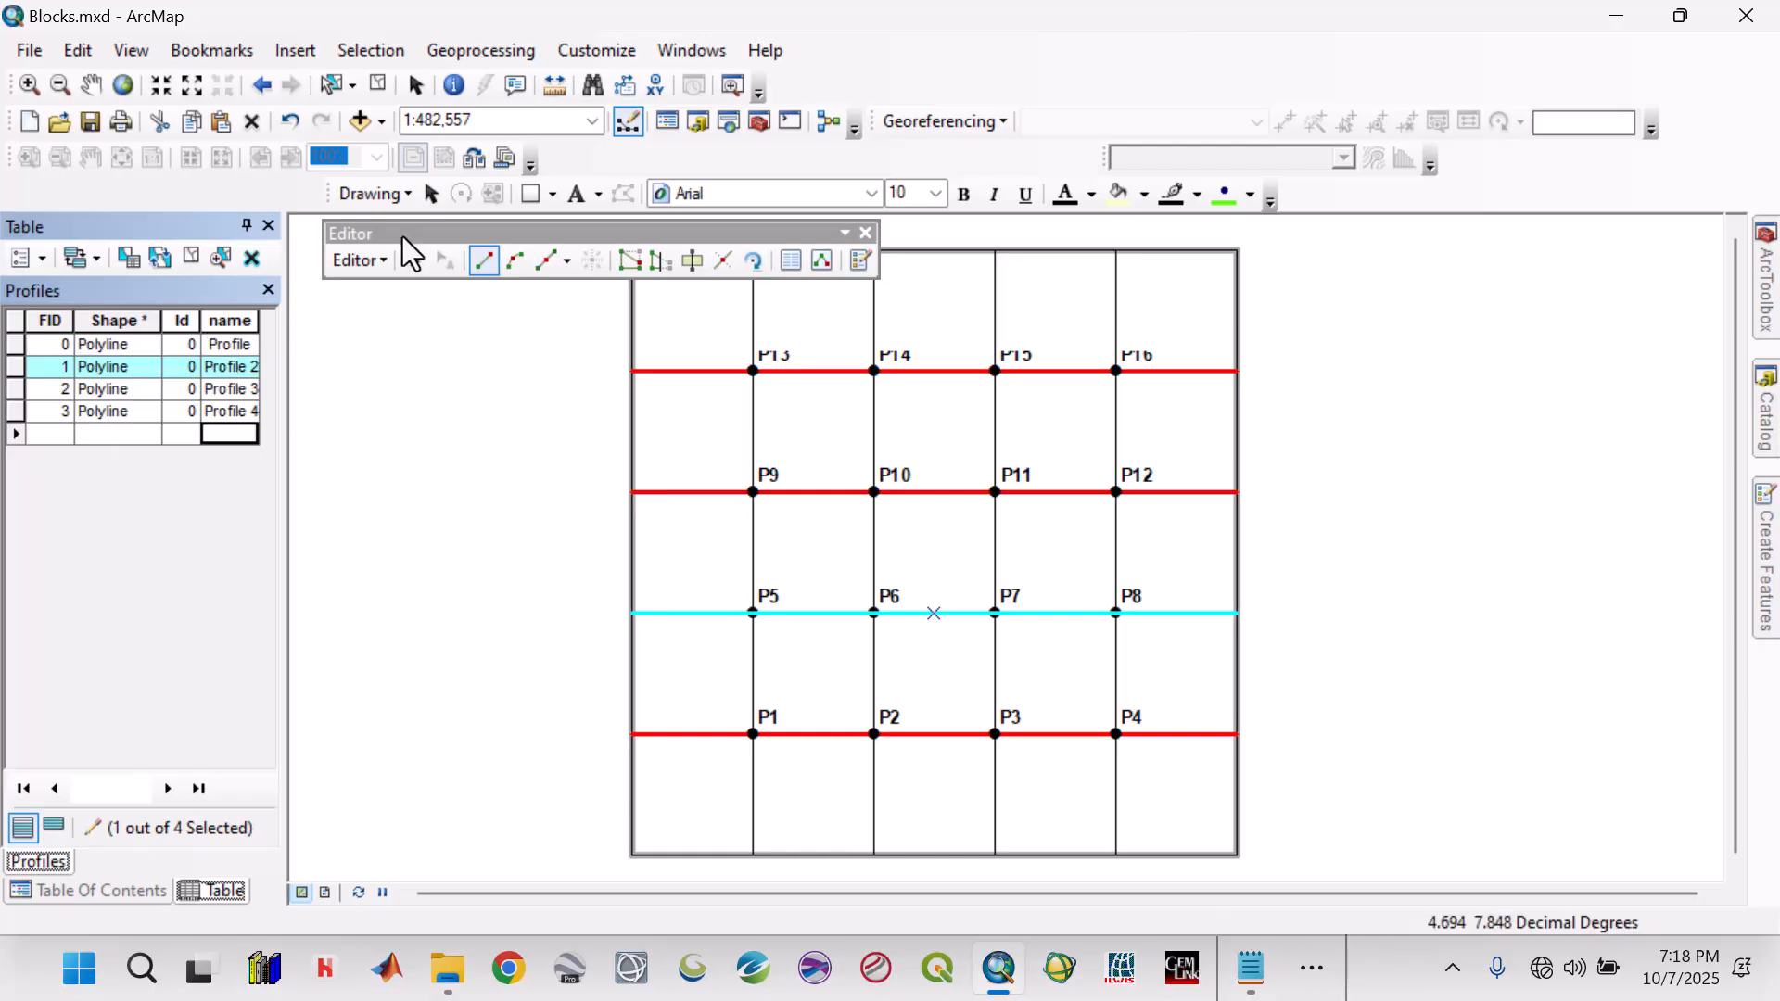
Save the edits, end the editing session, and close the Editor toolbar and the attribute table
click(383, 260)
click(391, 358)
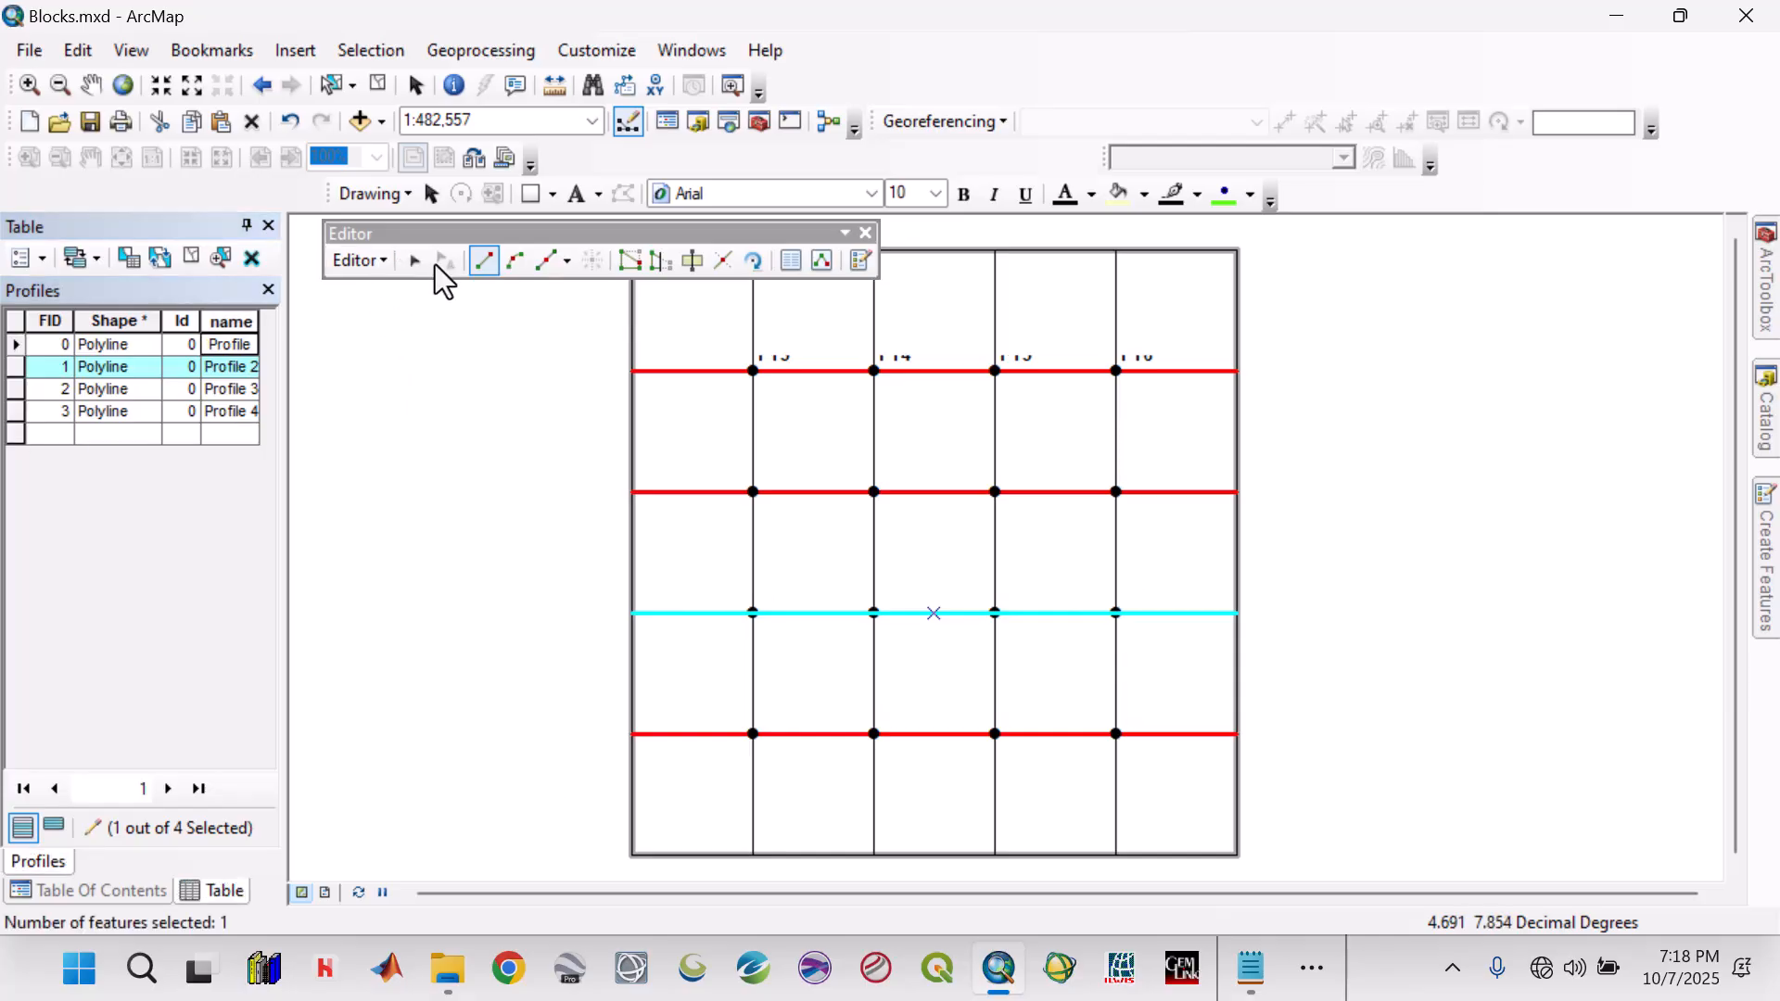
click(365, 259)
click(376, 326)
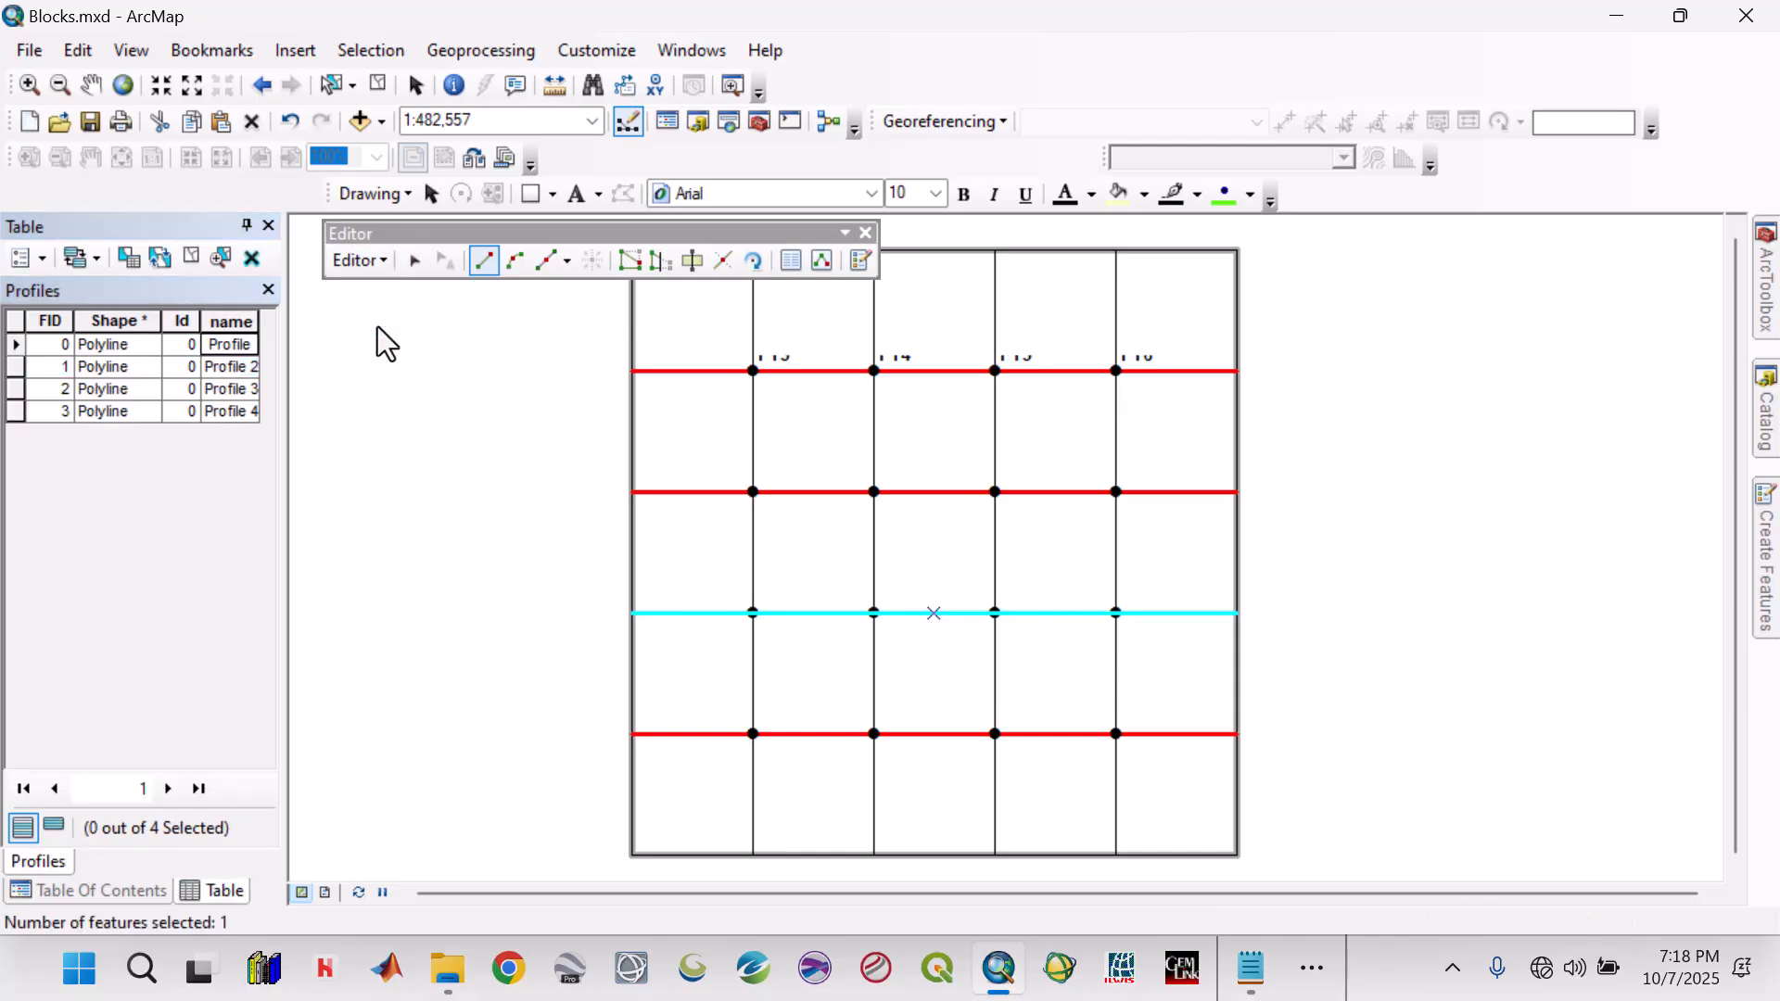
click(865, 233)
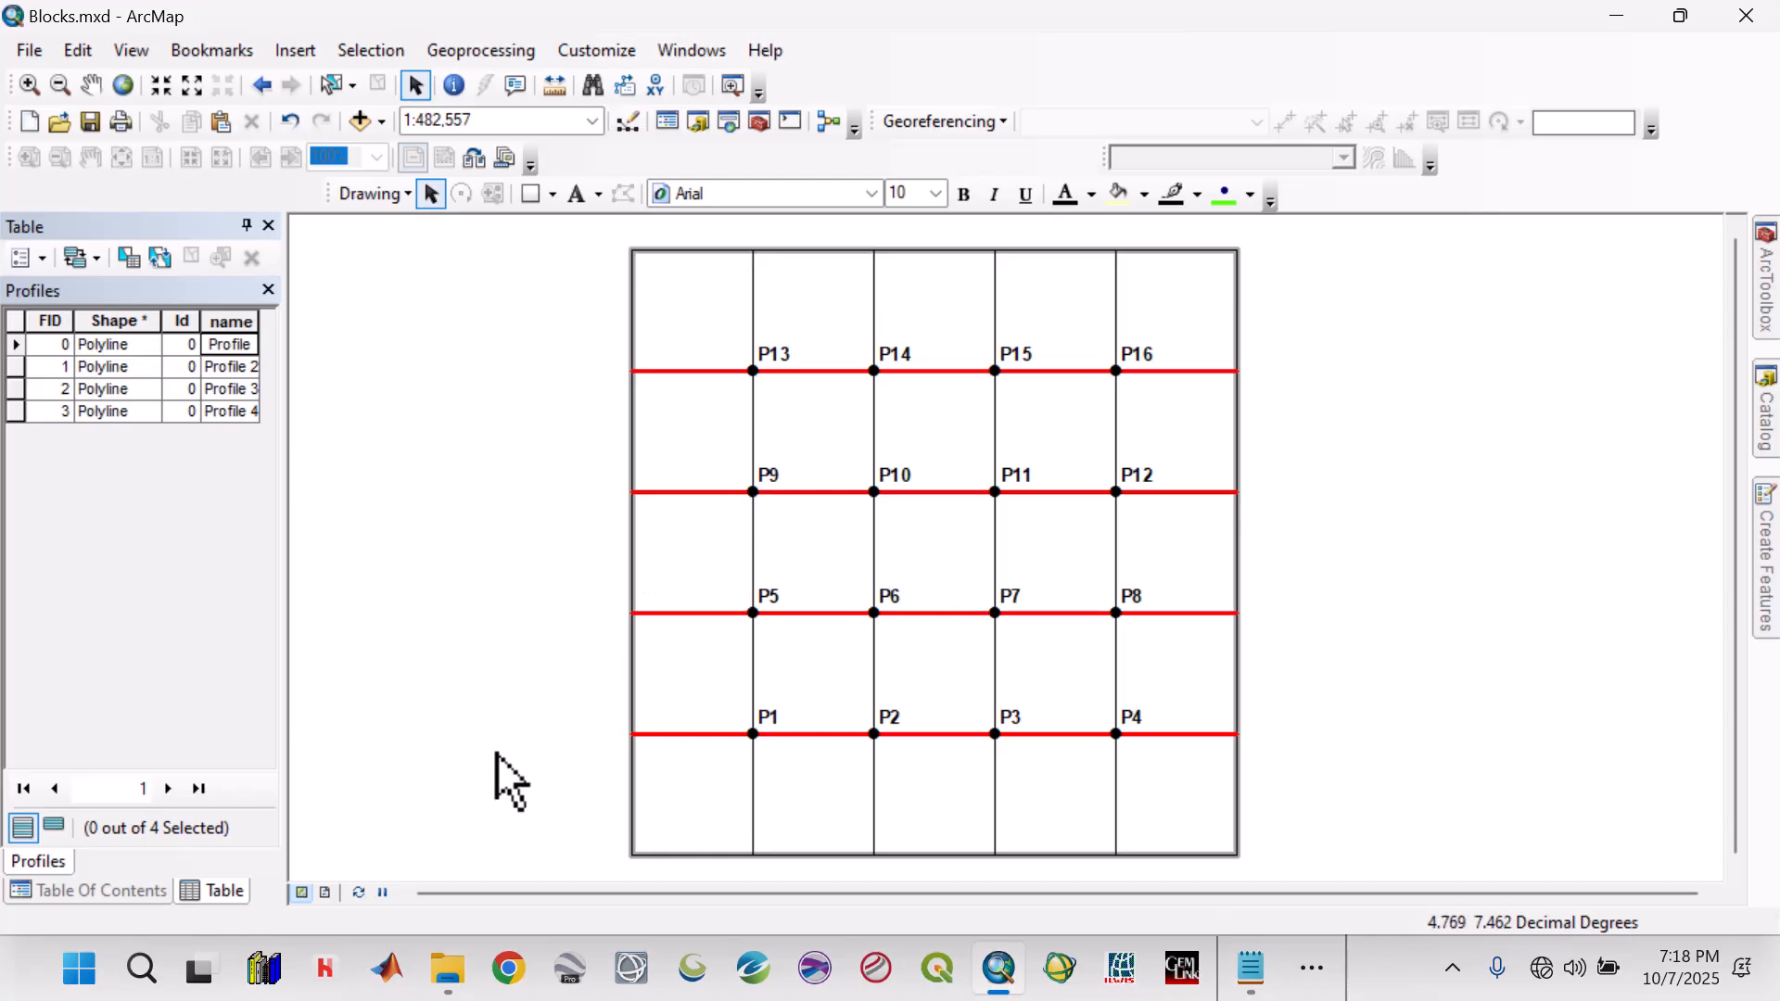
click(270, 225)
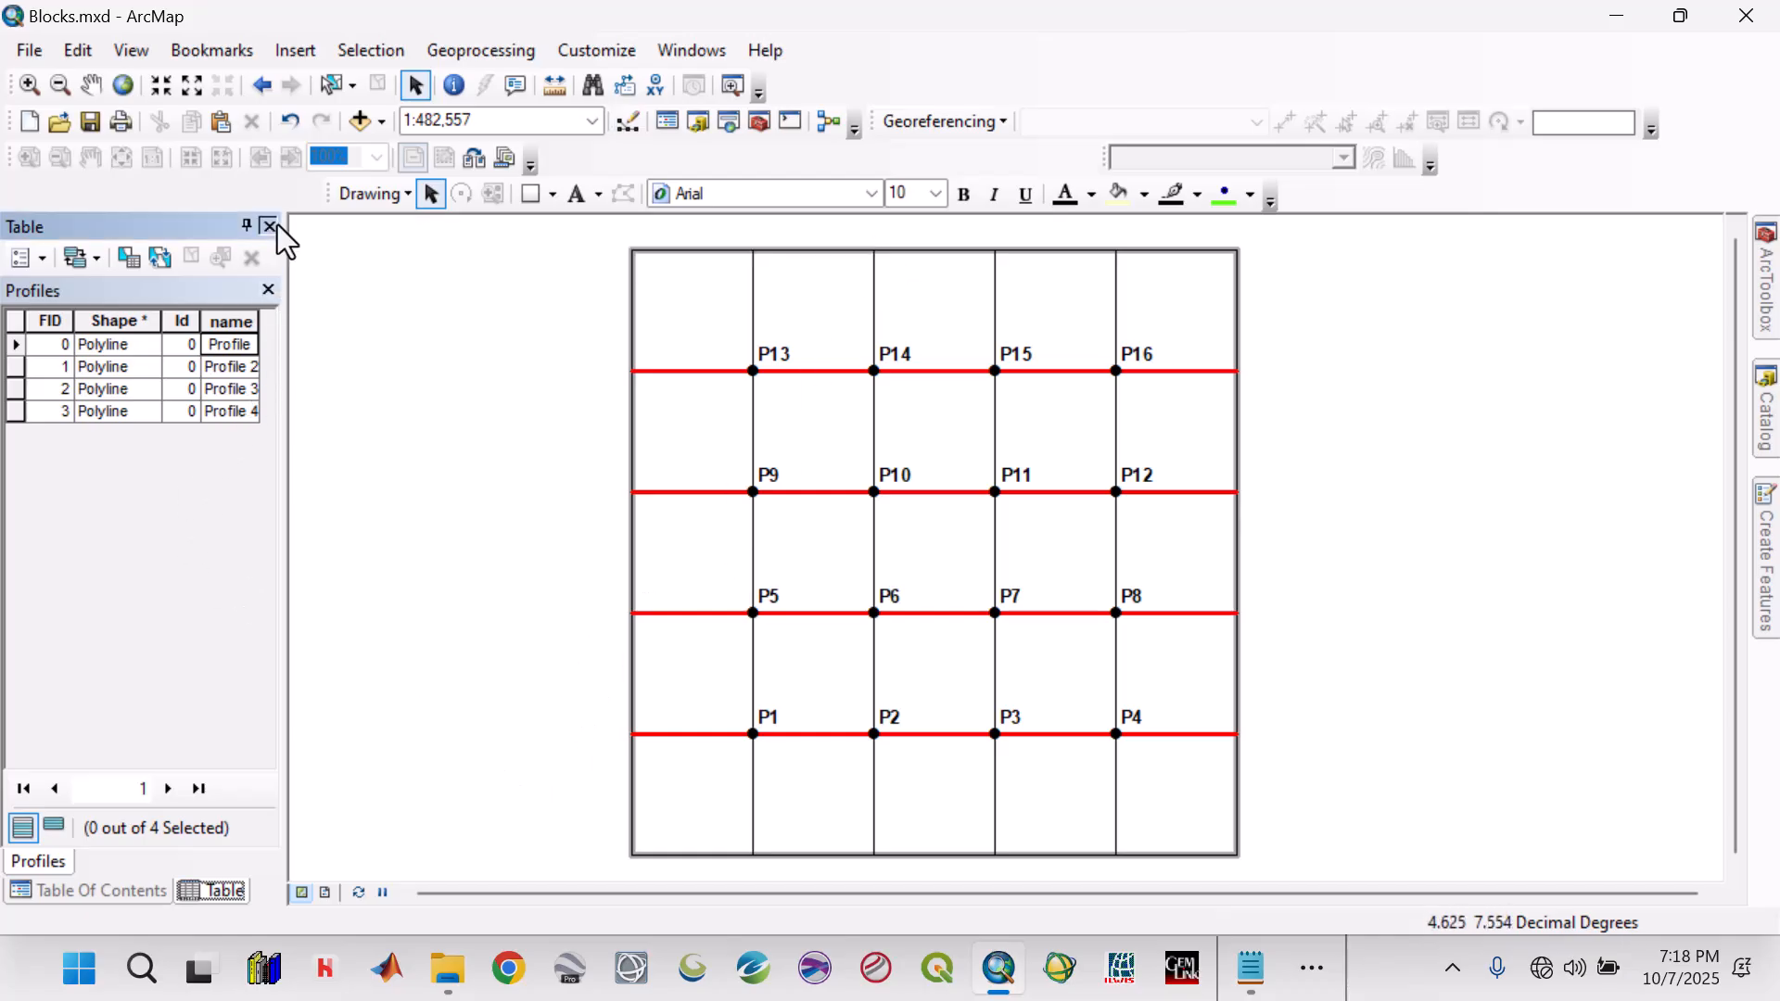
Label the Profiles layer's features by the name field in bold Arial at size 10
right_click(98, 365)
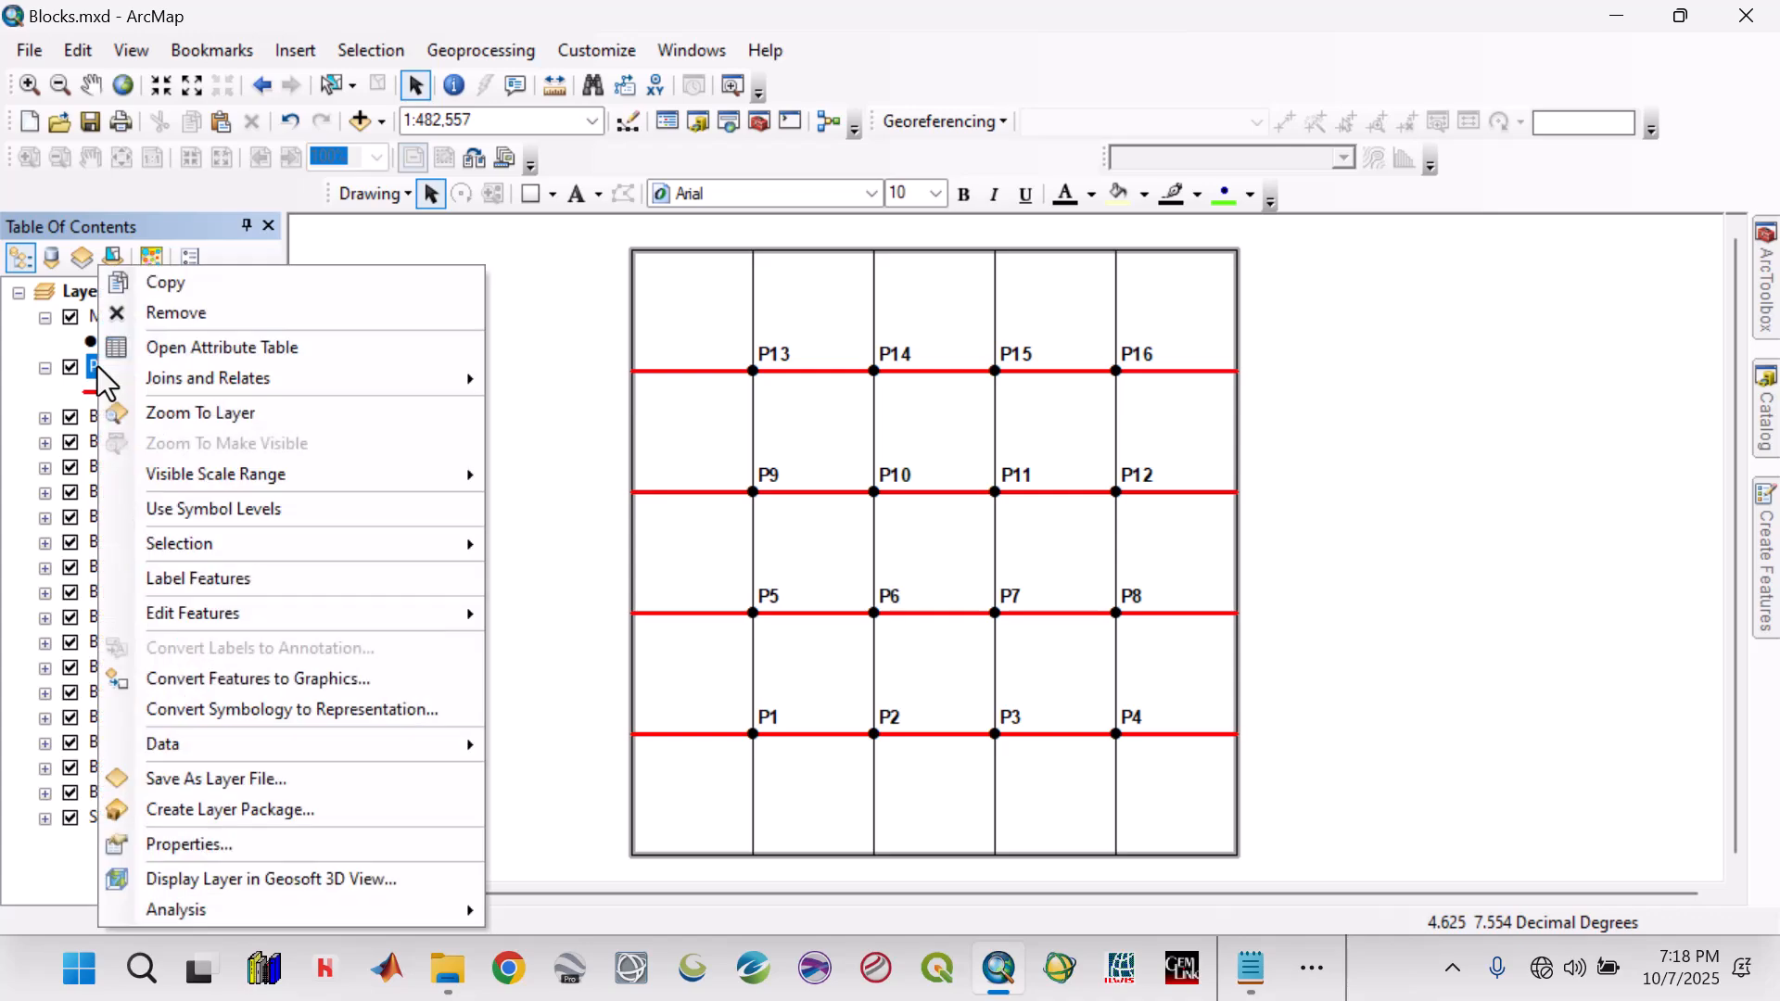
double_click(88, 369)
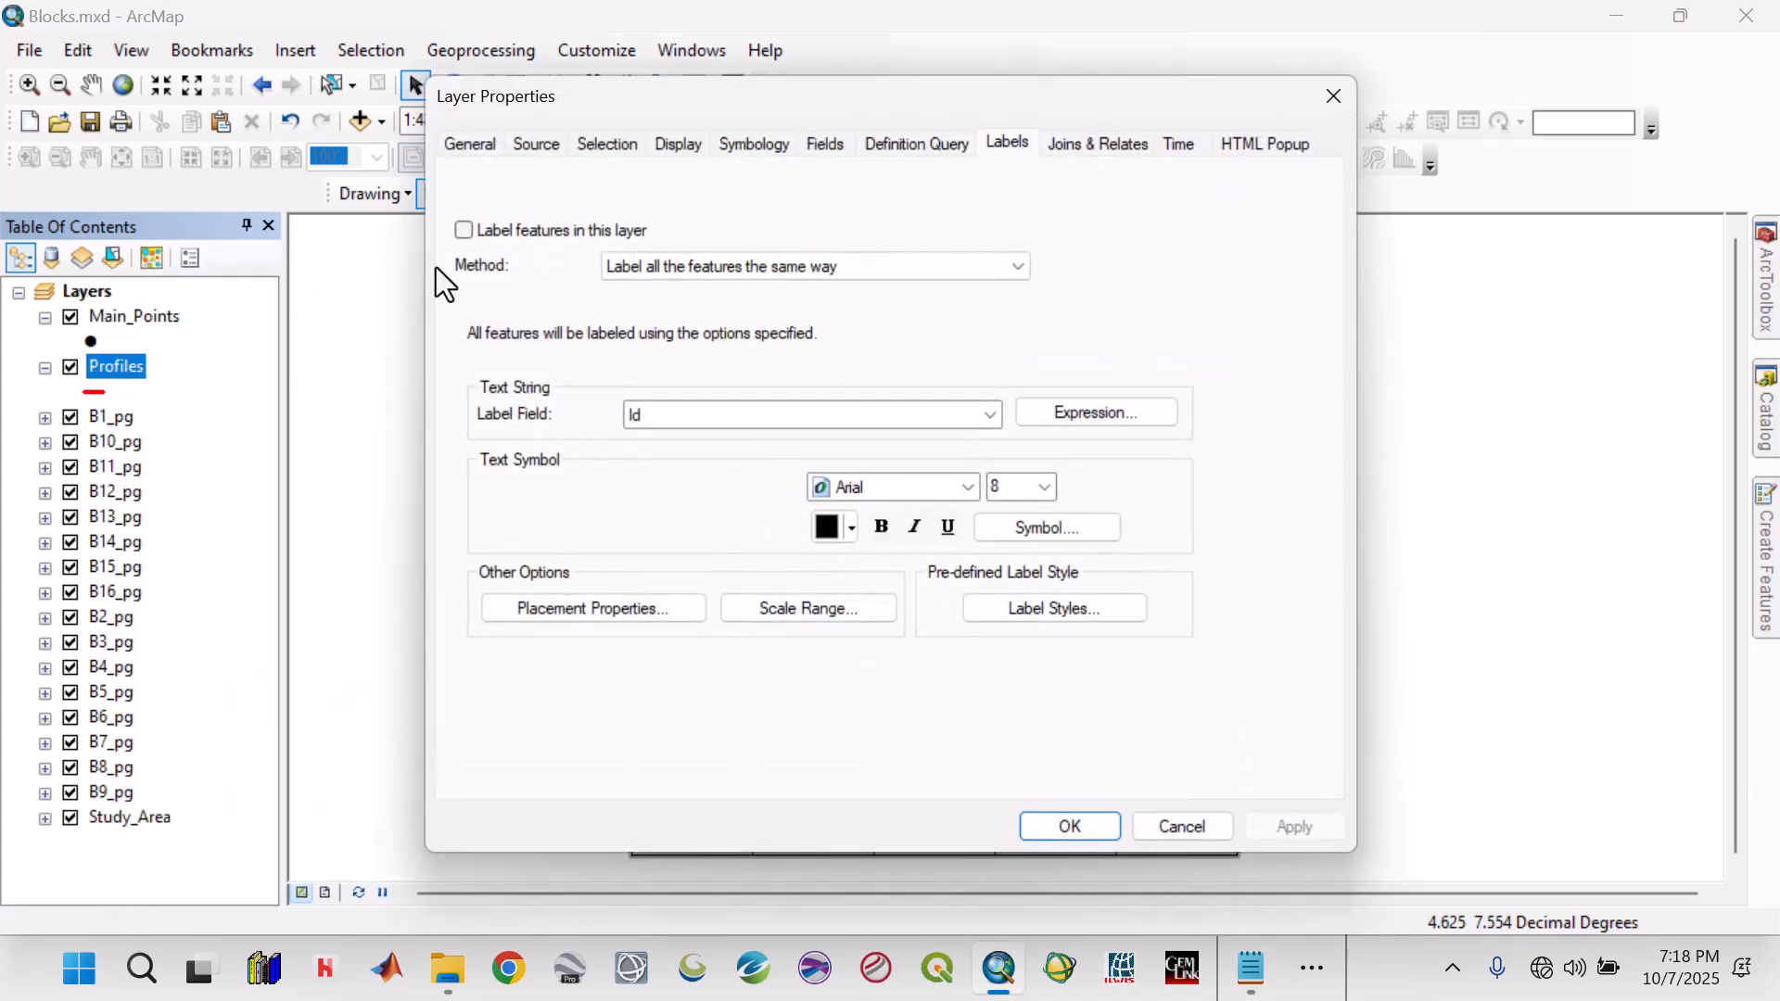
click(475, 235)
click(992, 413)
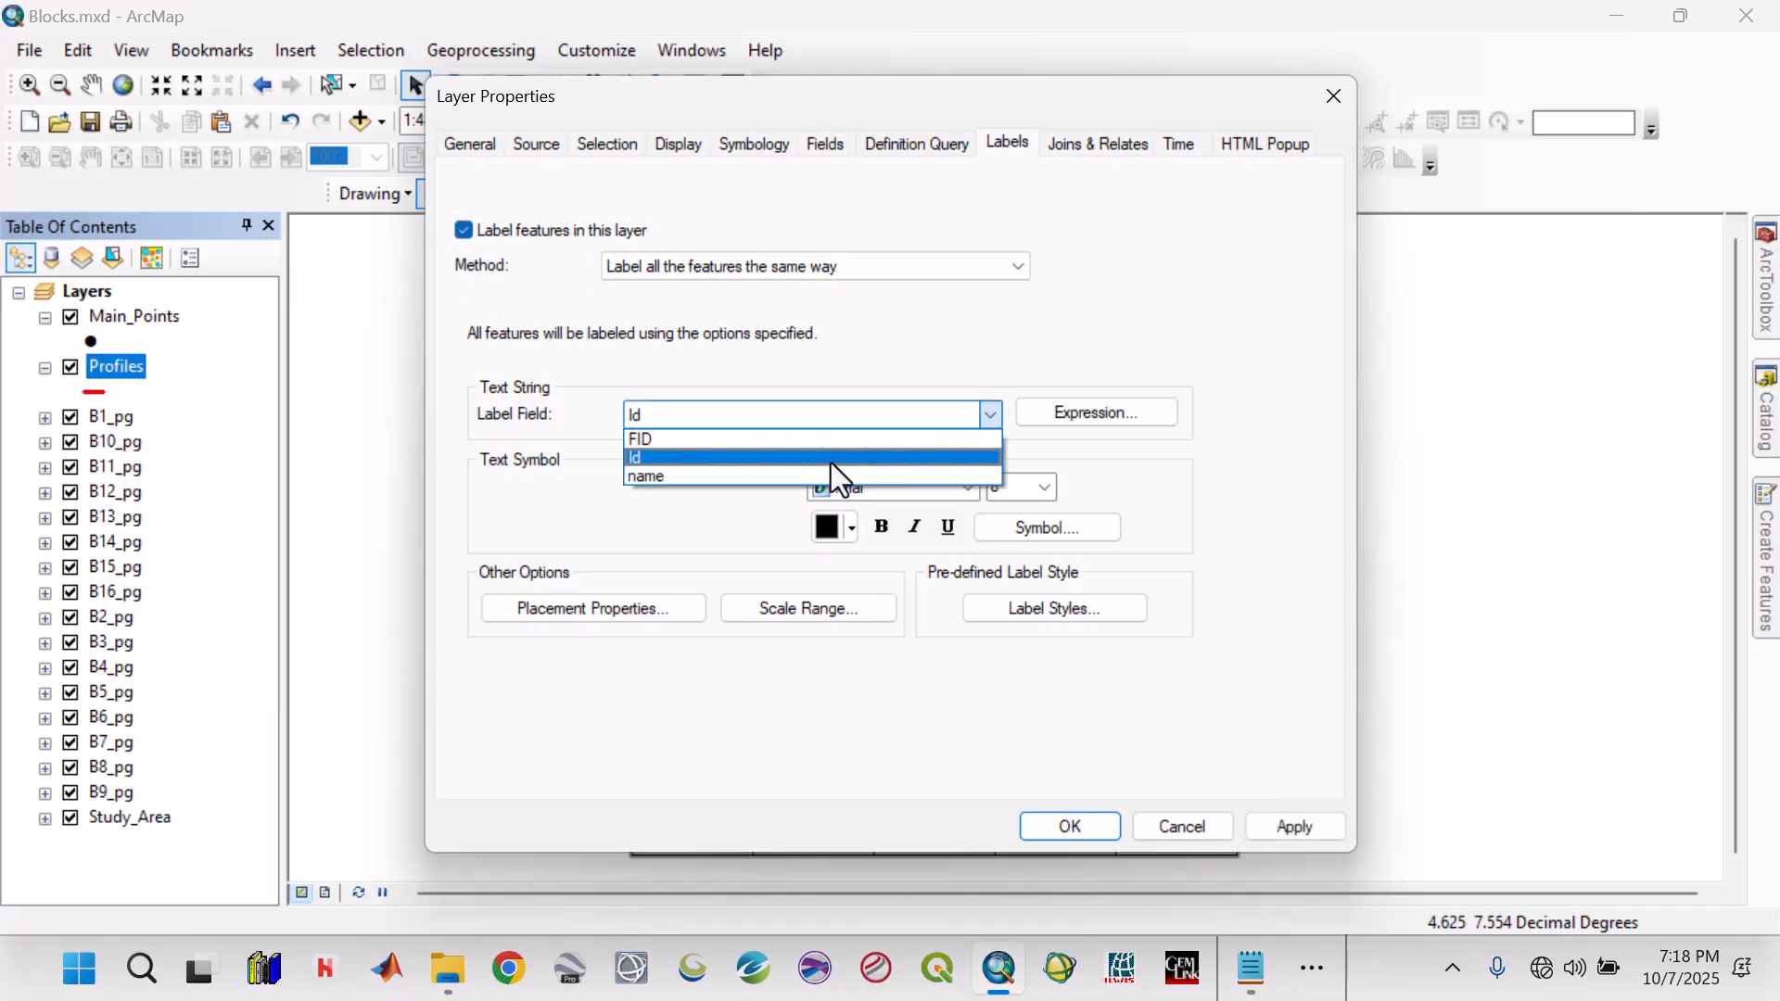
click(775, 481)
click(1046, 491)
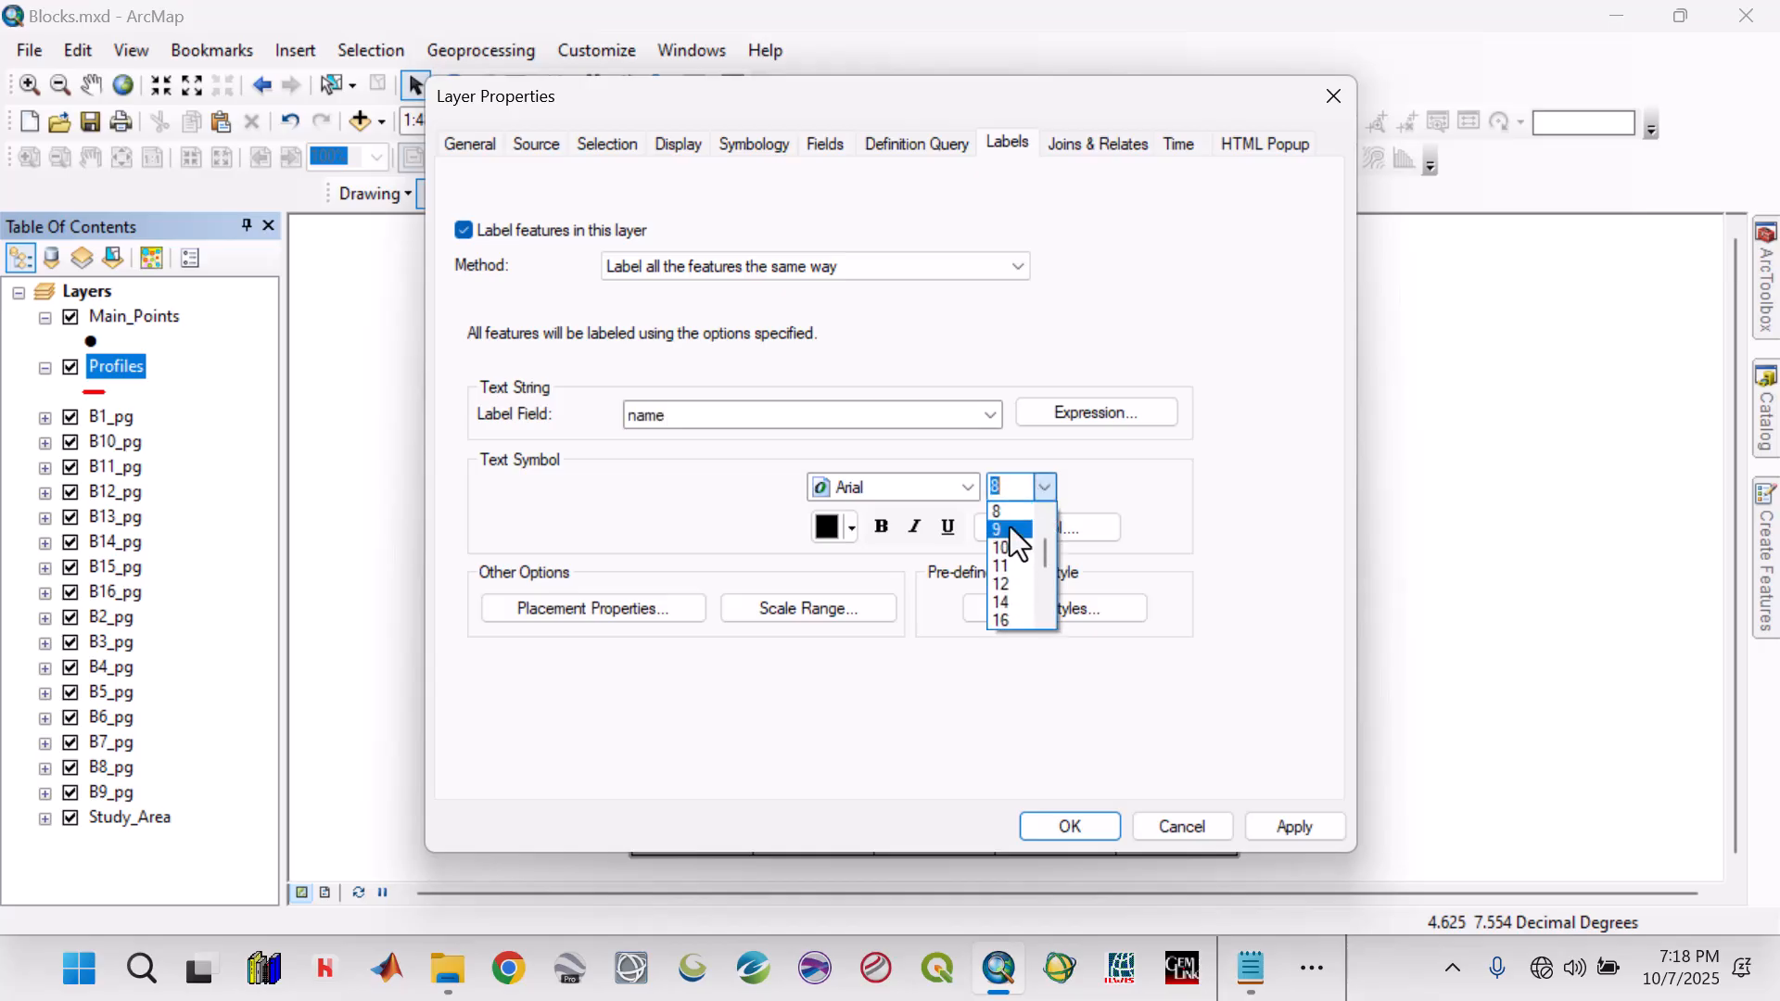
click(1006, 548)
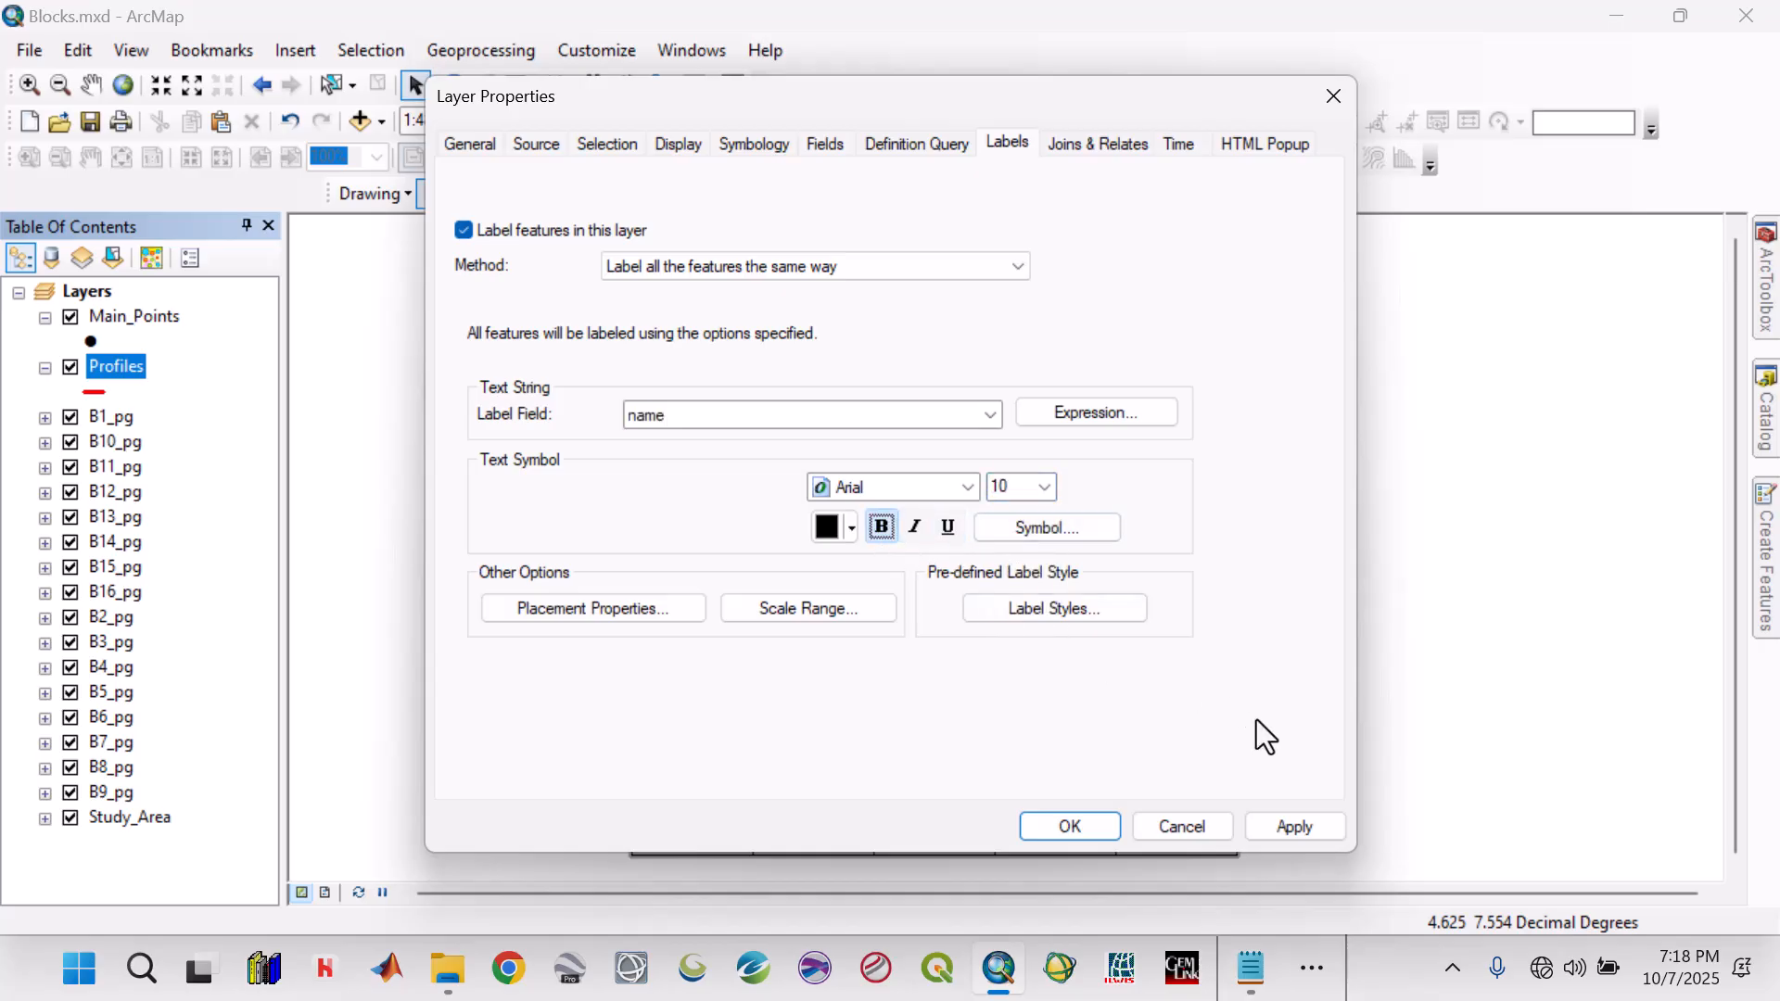
click(1303, 838)
click(1076, 837)
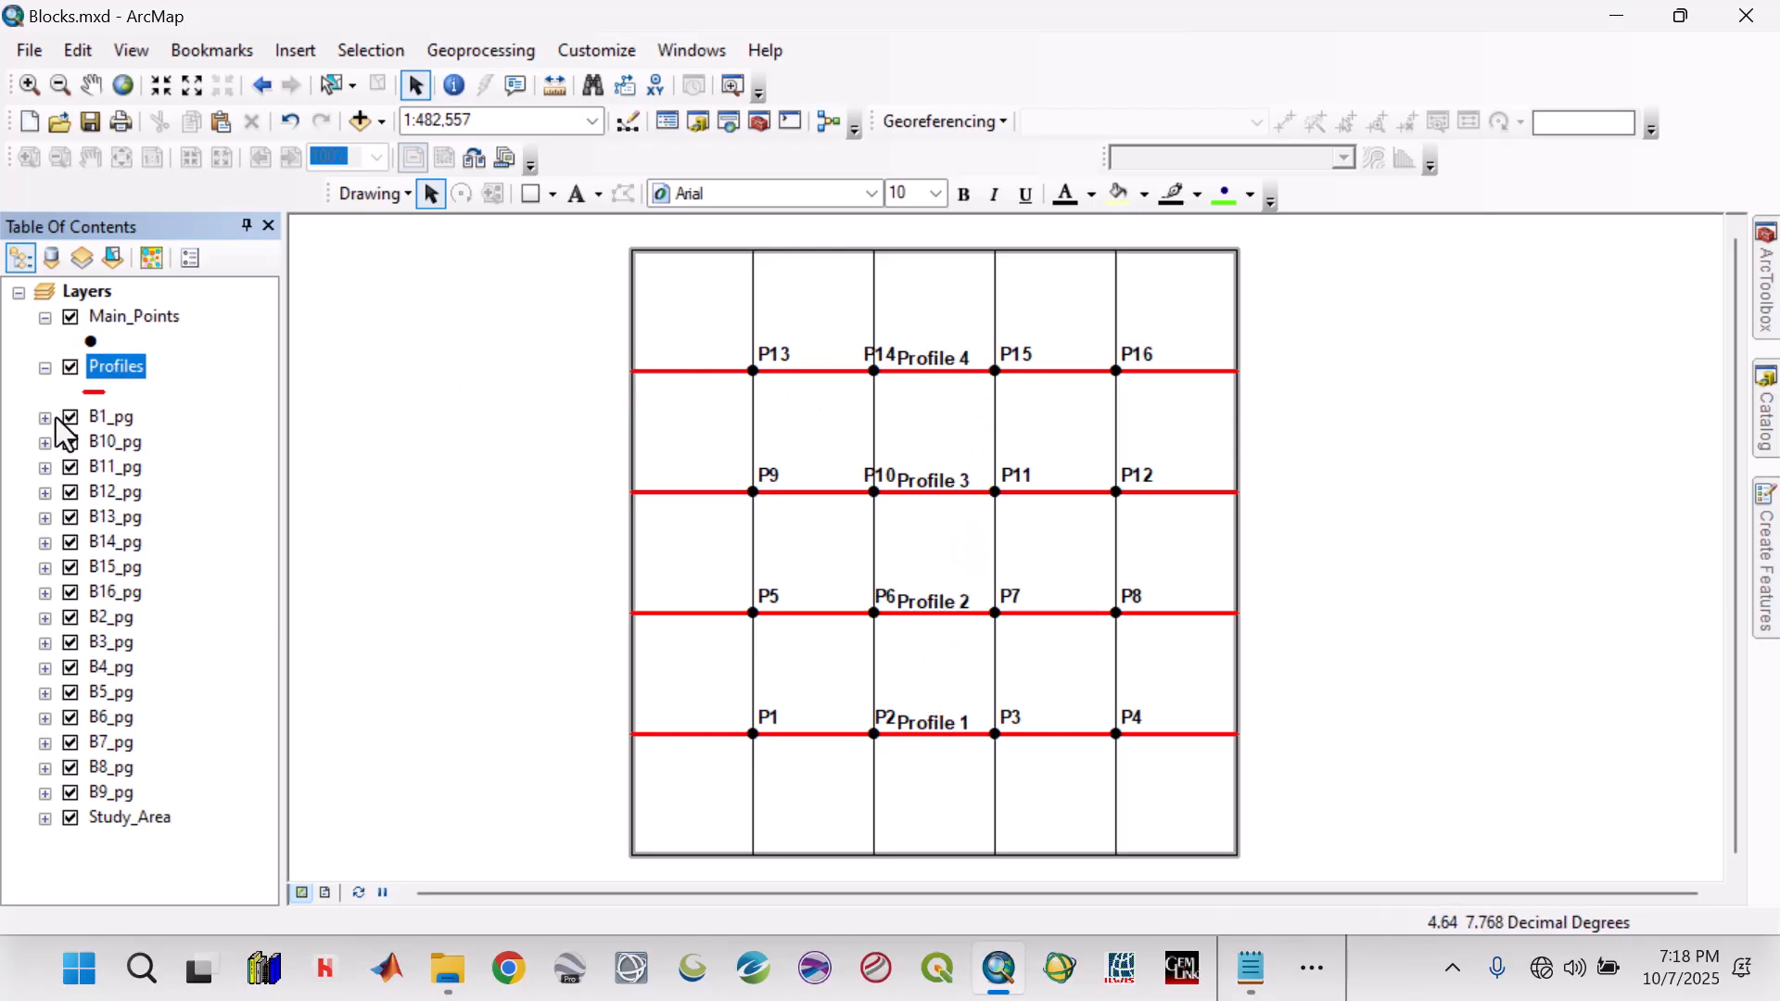
Toggle the Main_Points layer to compare the map with and without the points, leaving the layer hidden
click(71, 318)
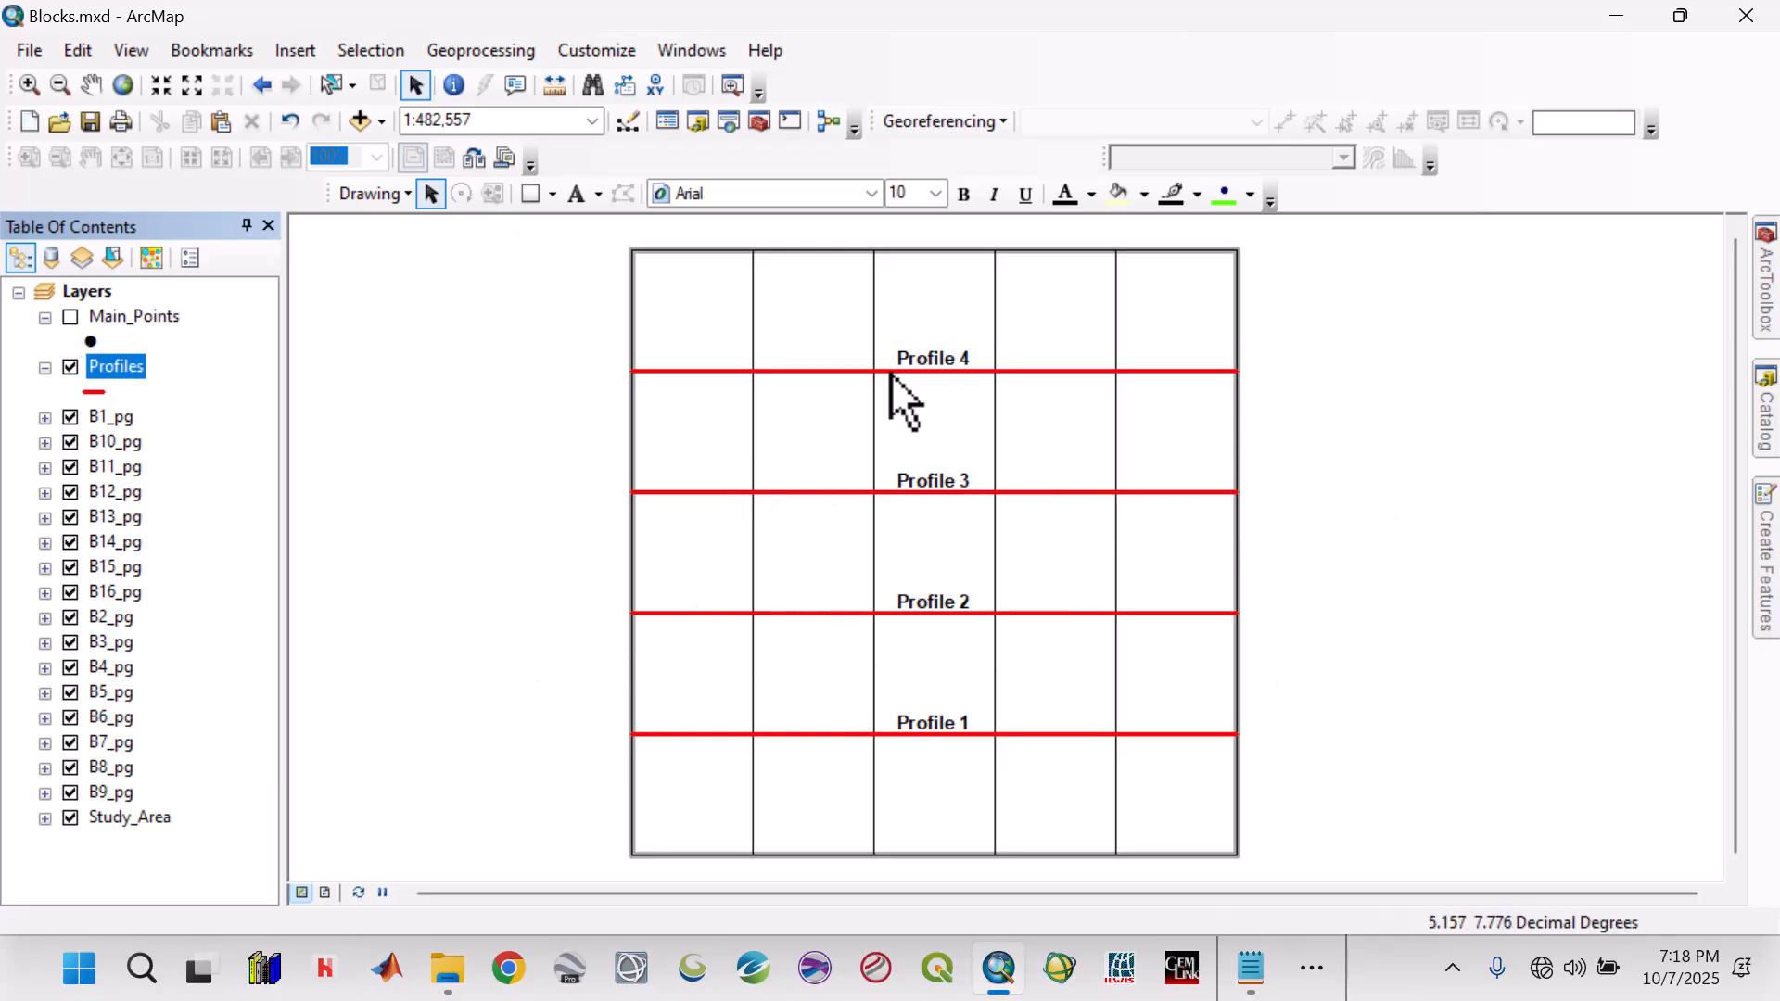
click(71, 318)
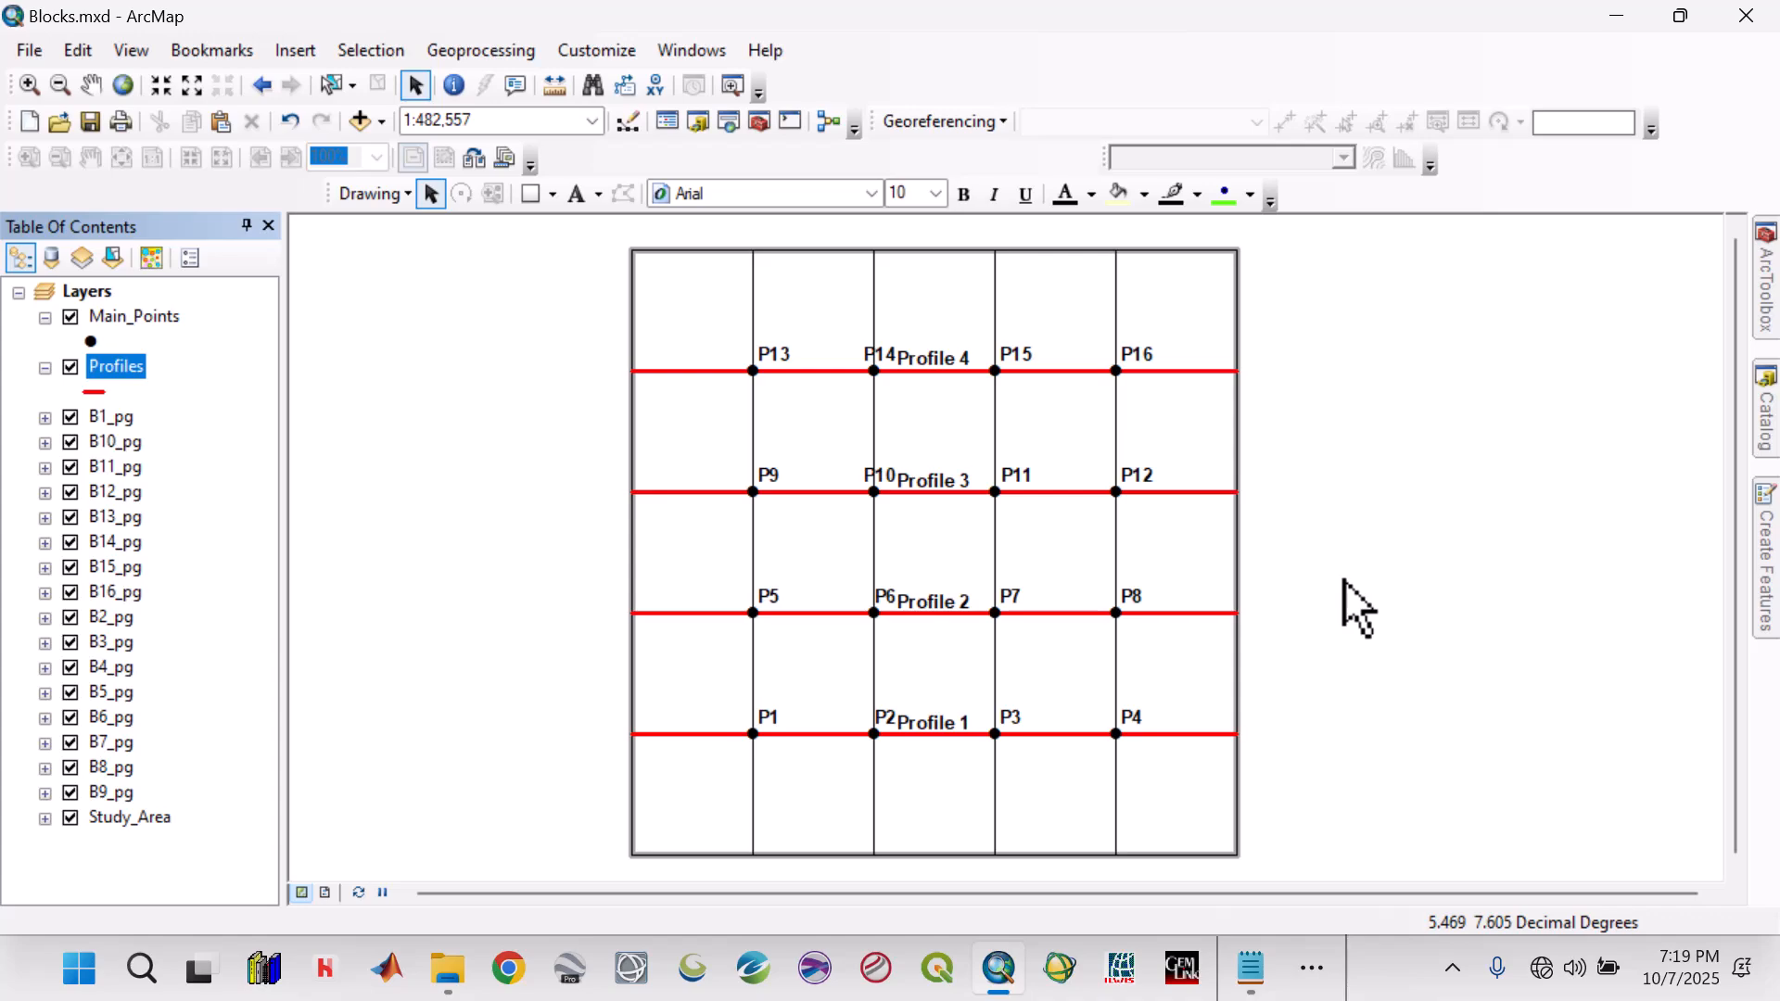
click(70, 317)
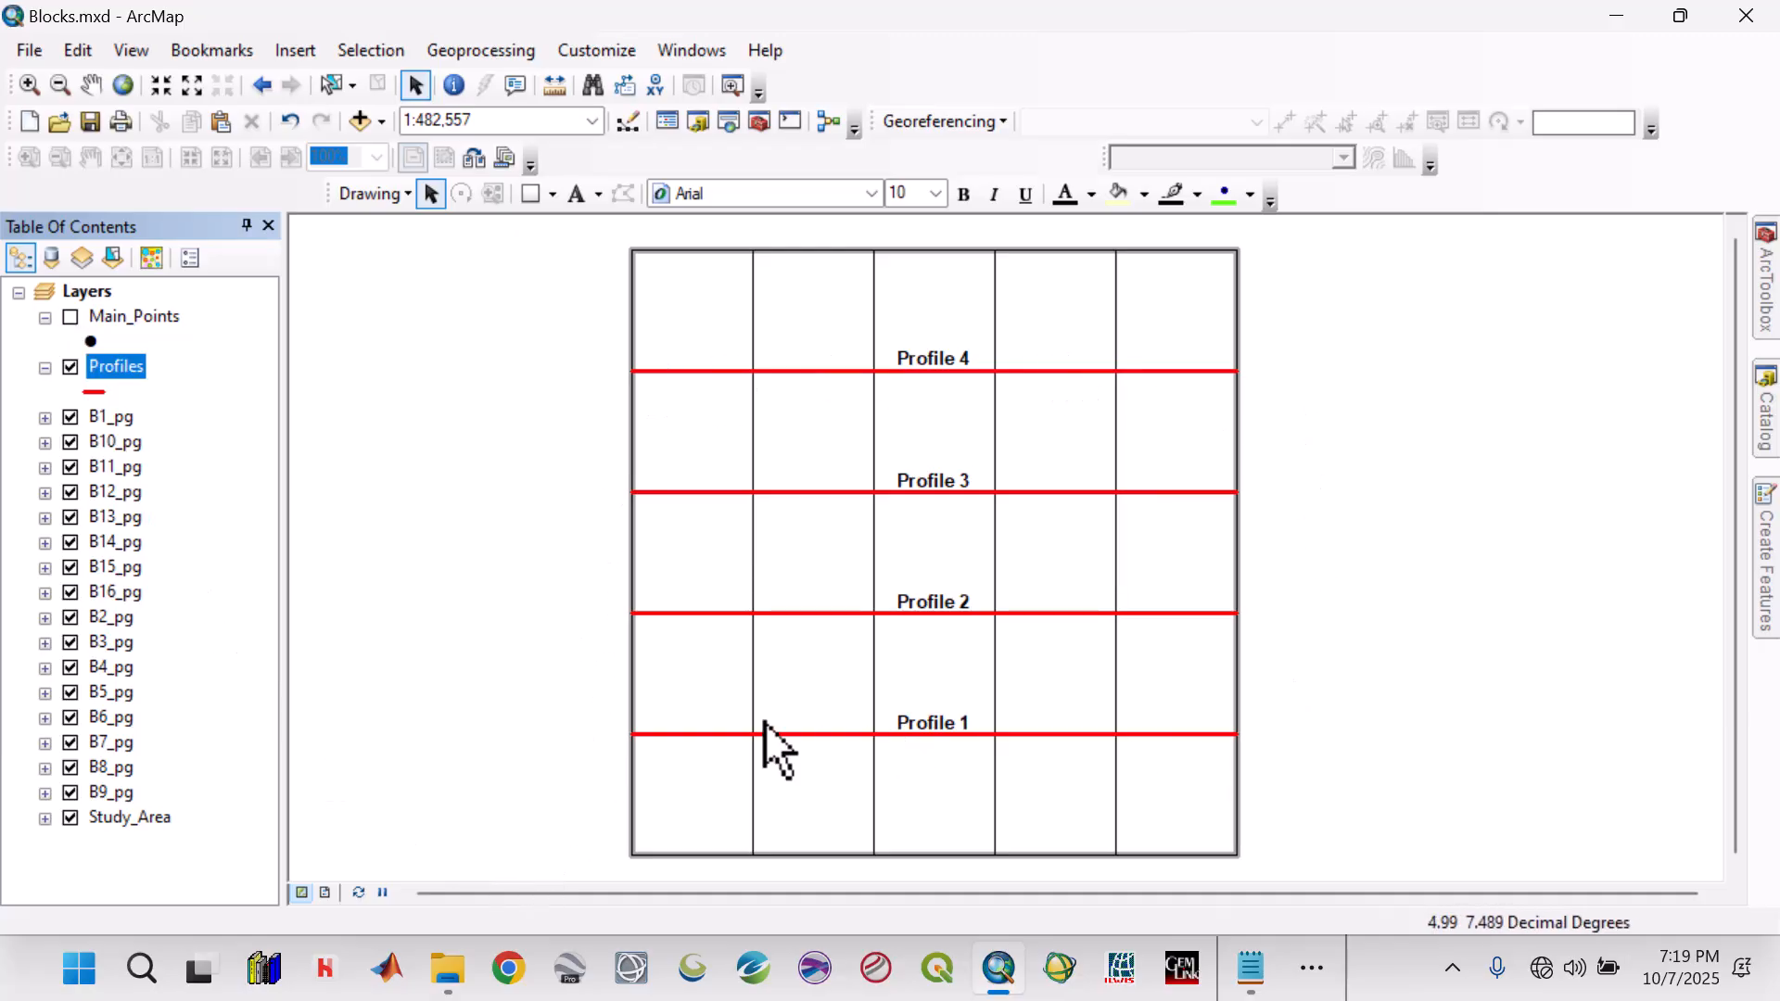
Create a point shapefile named All_points_LL in the Shapefiles folder with the WGS 1984 geographic coordinate system
click(1766, 408)
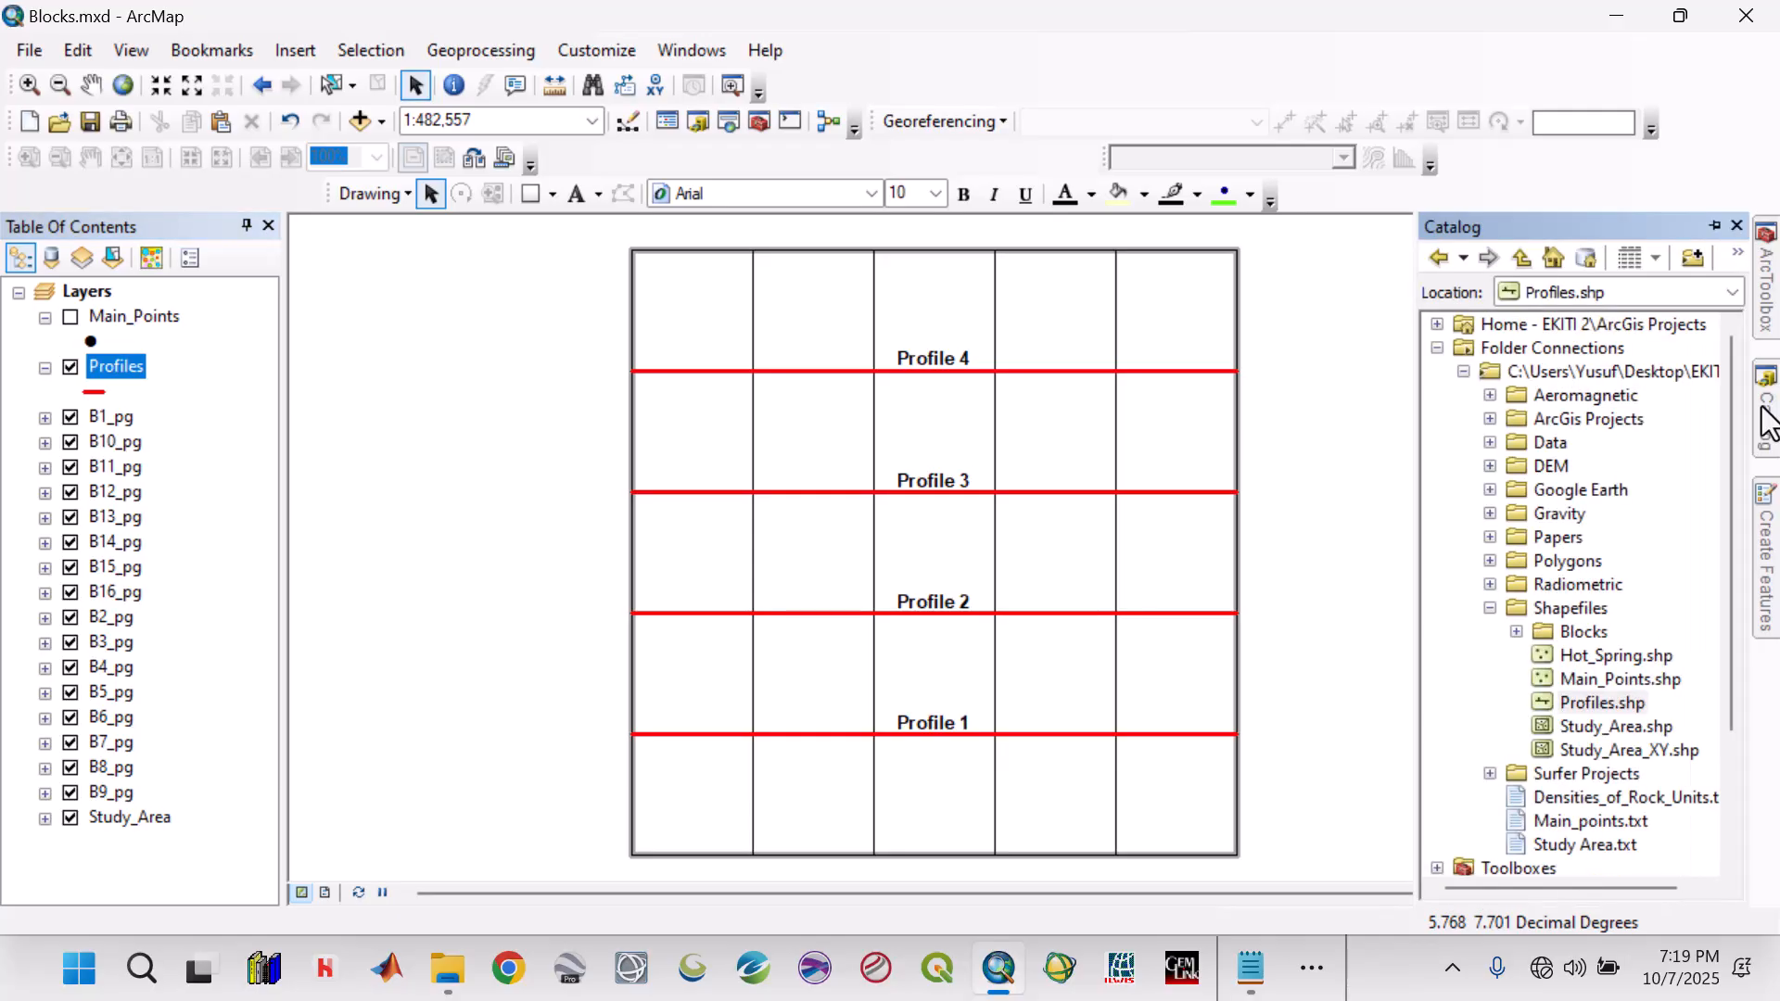
click(1578, 612)
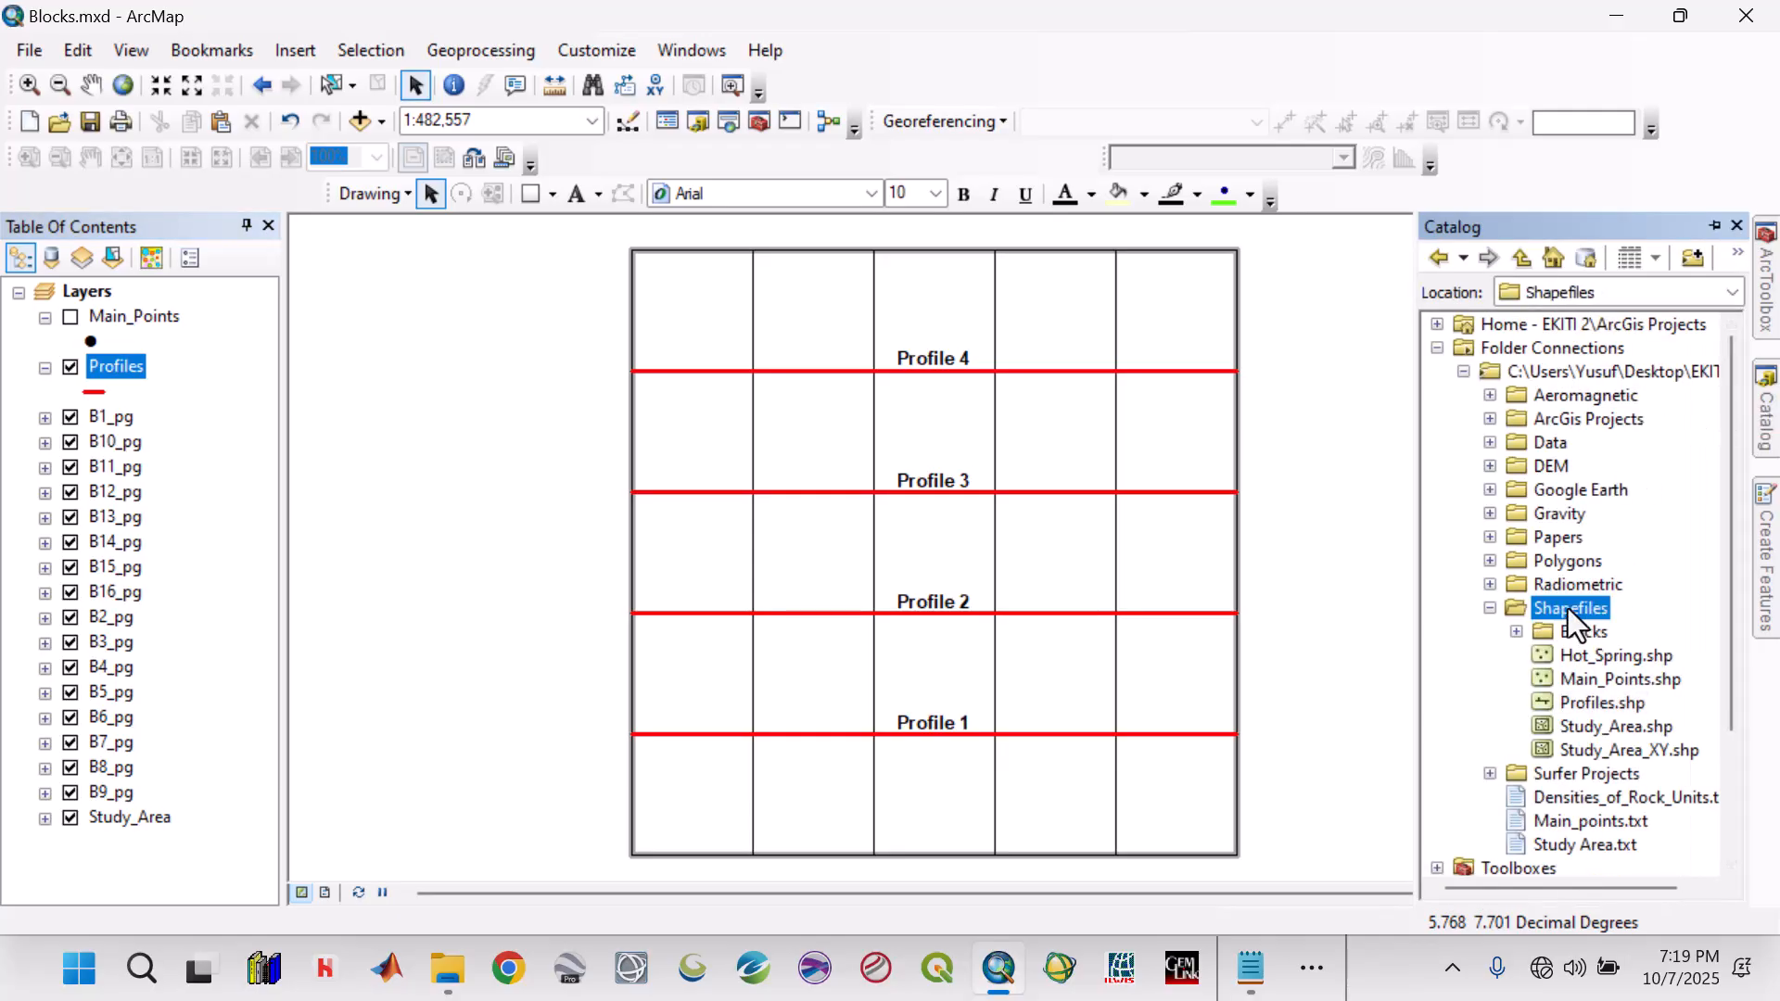
right_click(1594, 608)
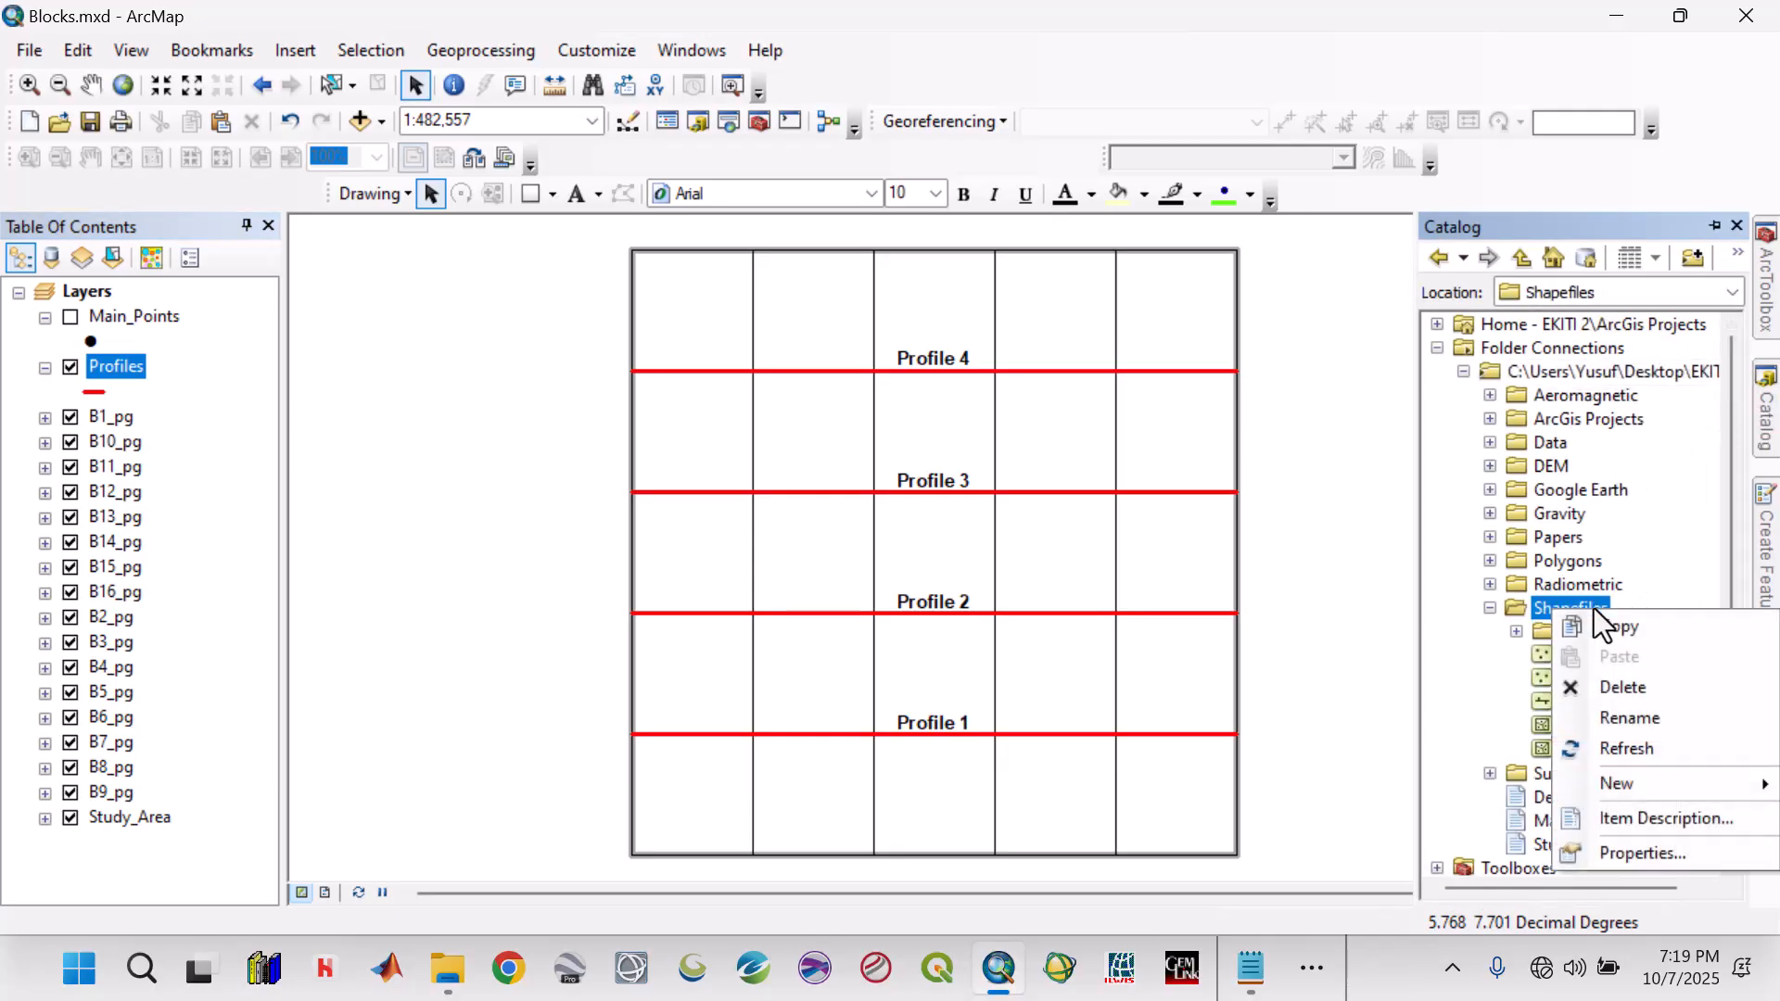
mouse_move(1617, 782)
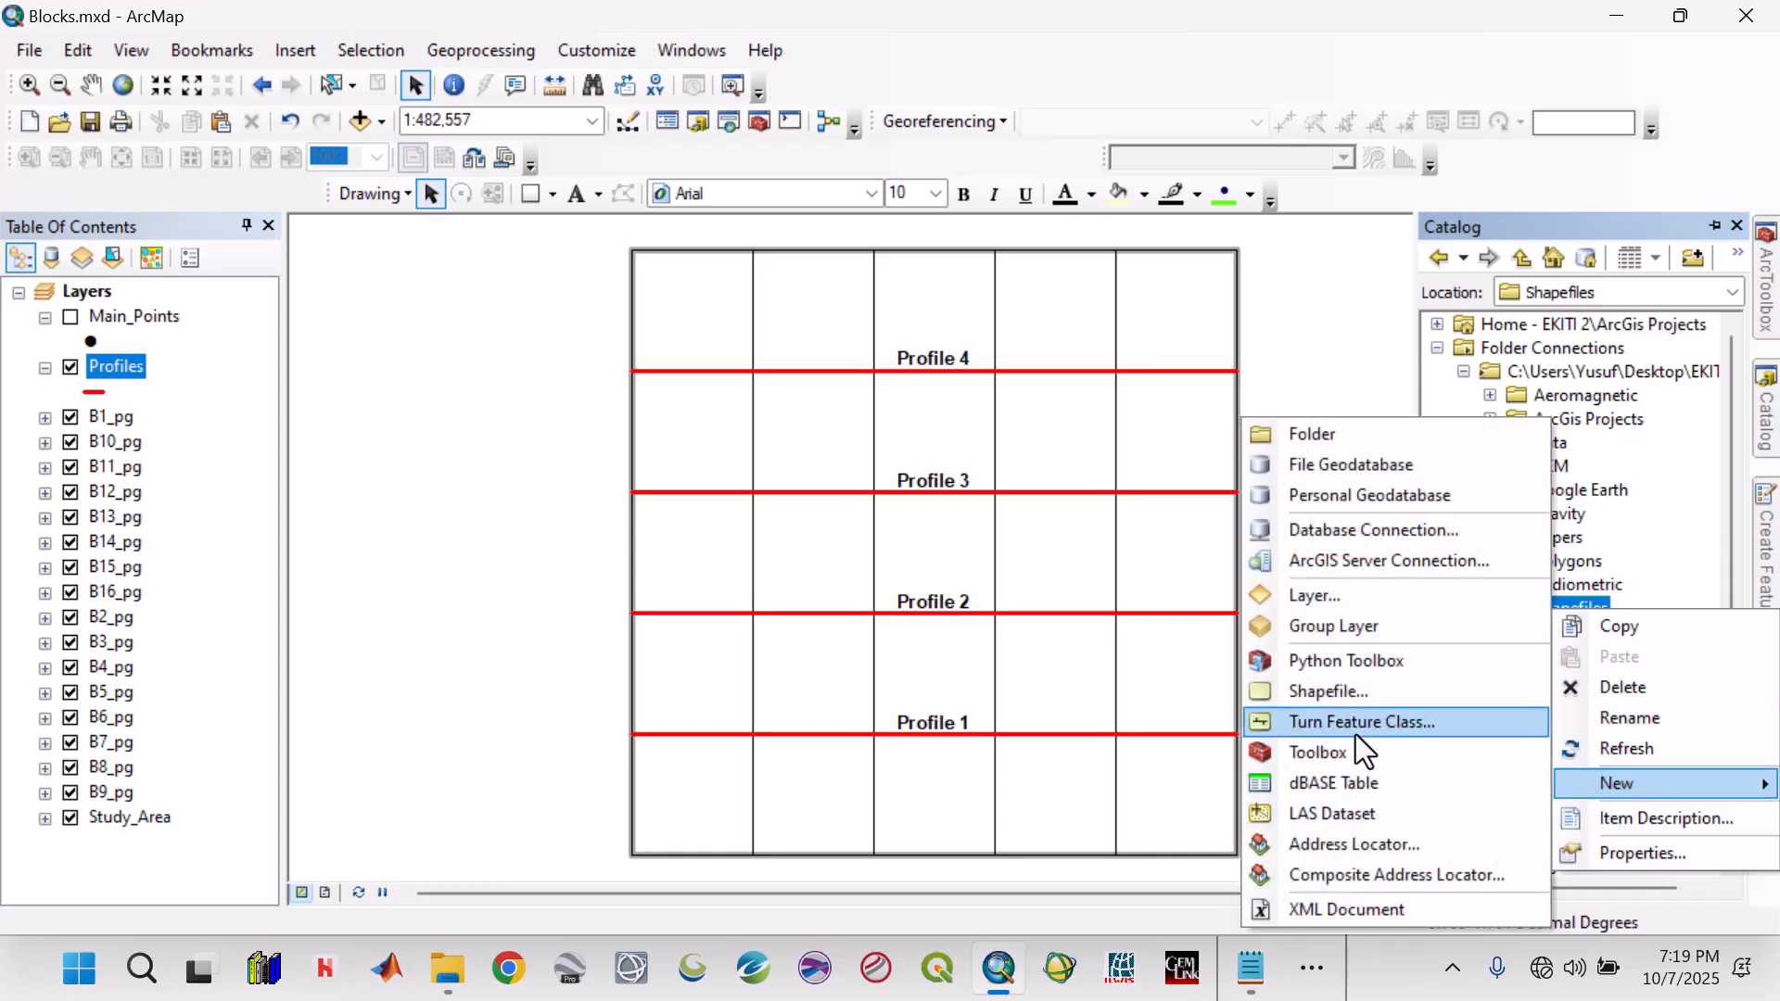
click(1337, 691)
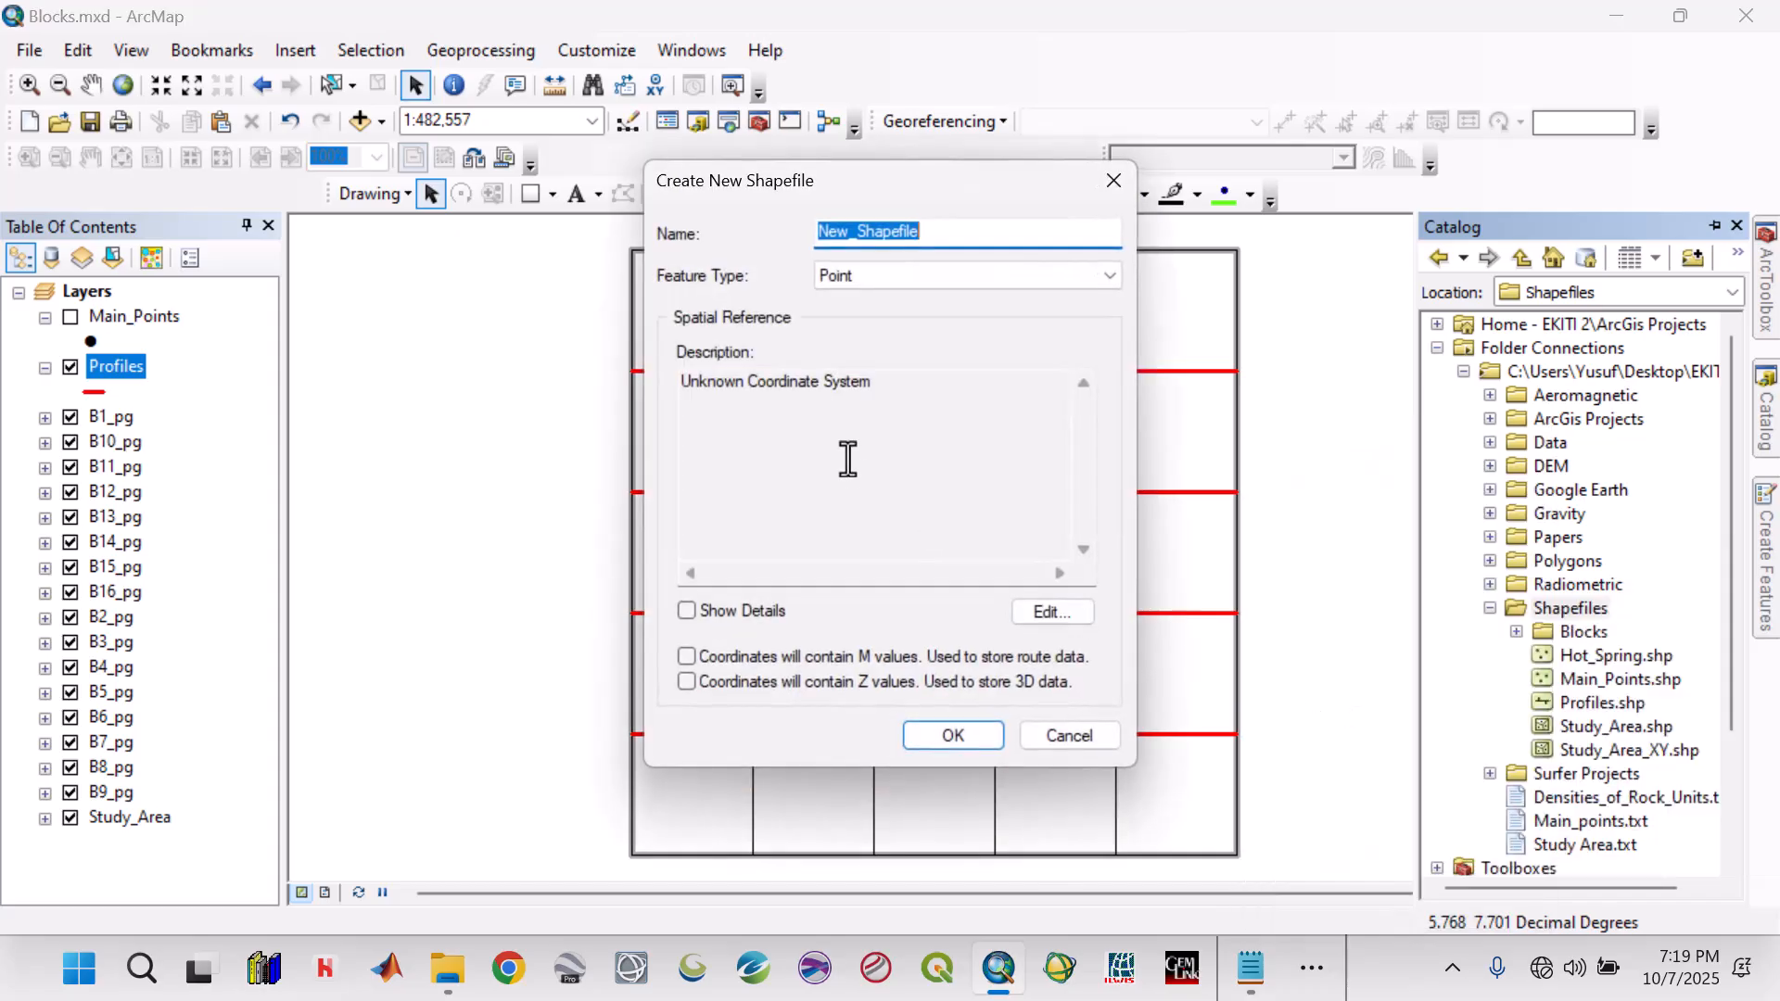
text(All_points)
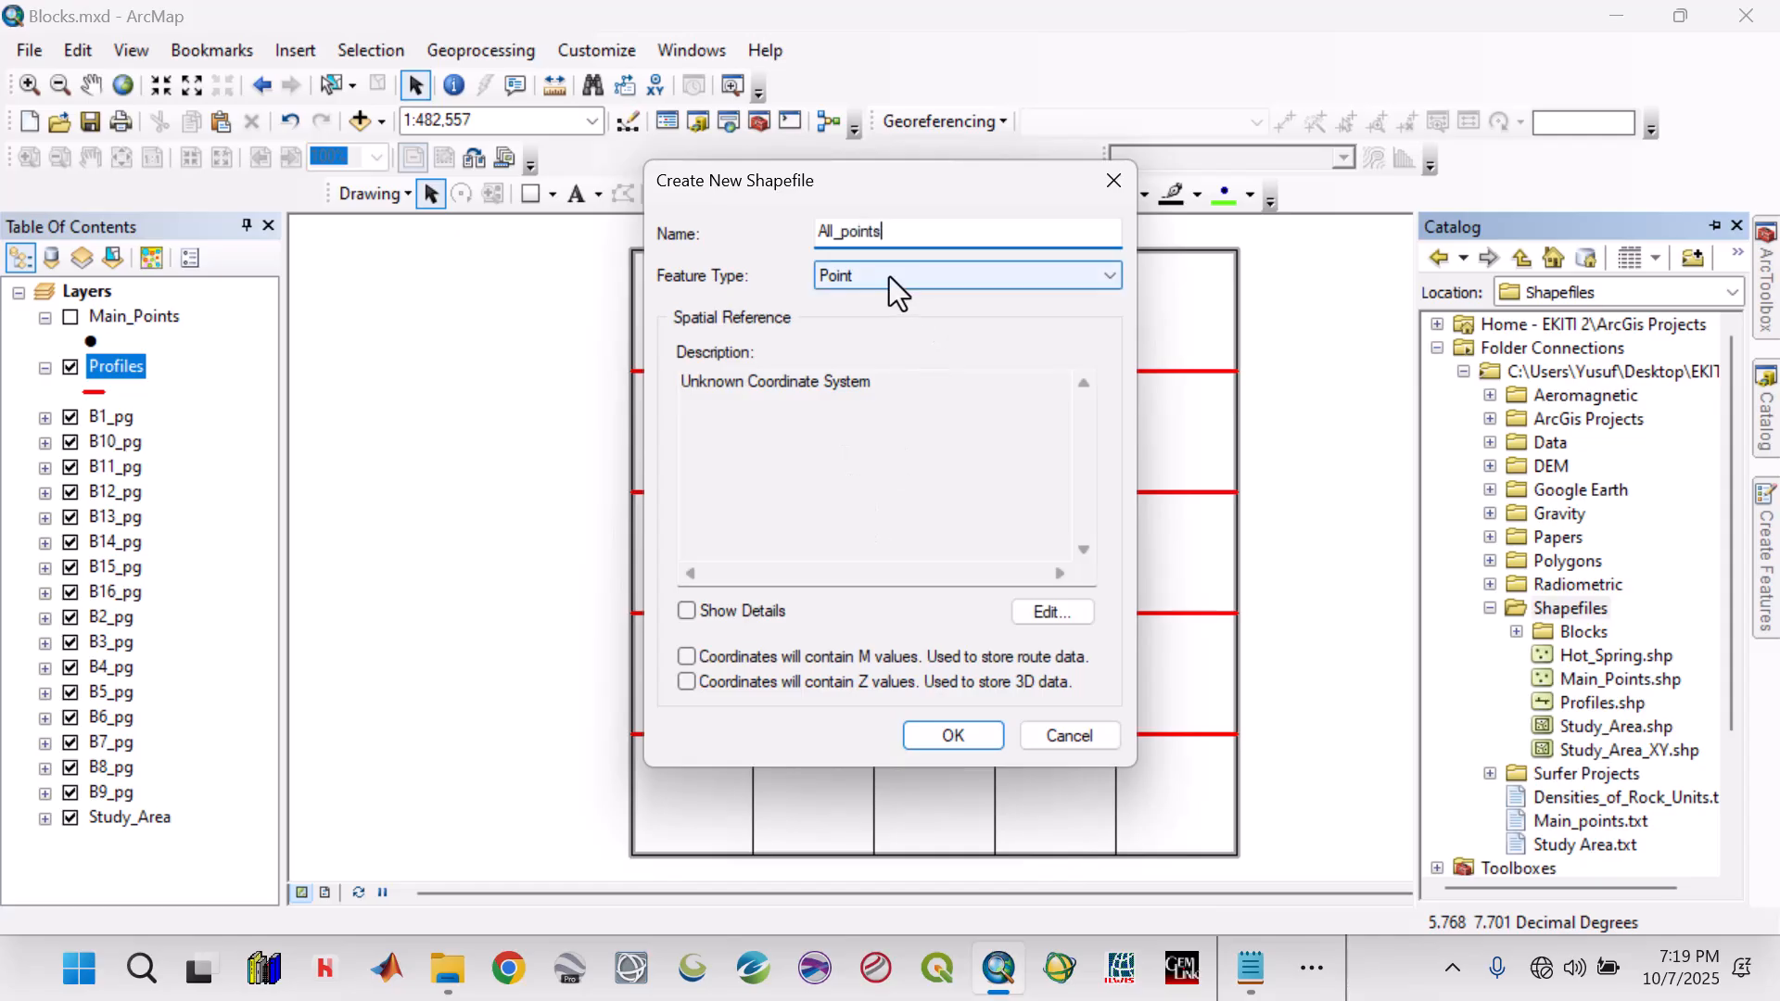
click(1051, 612)
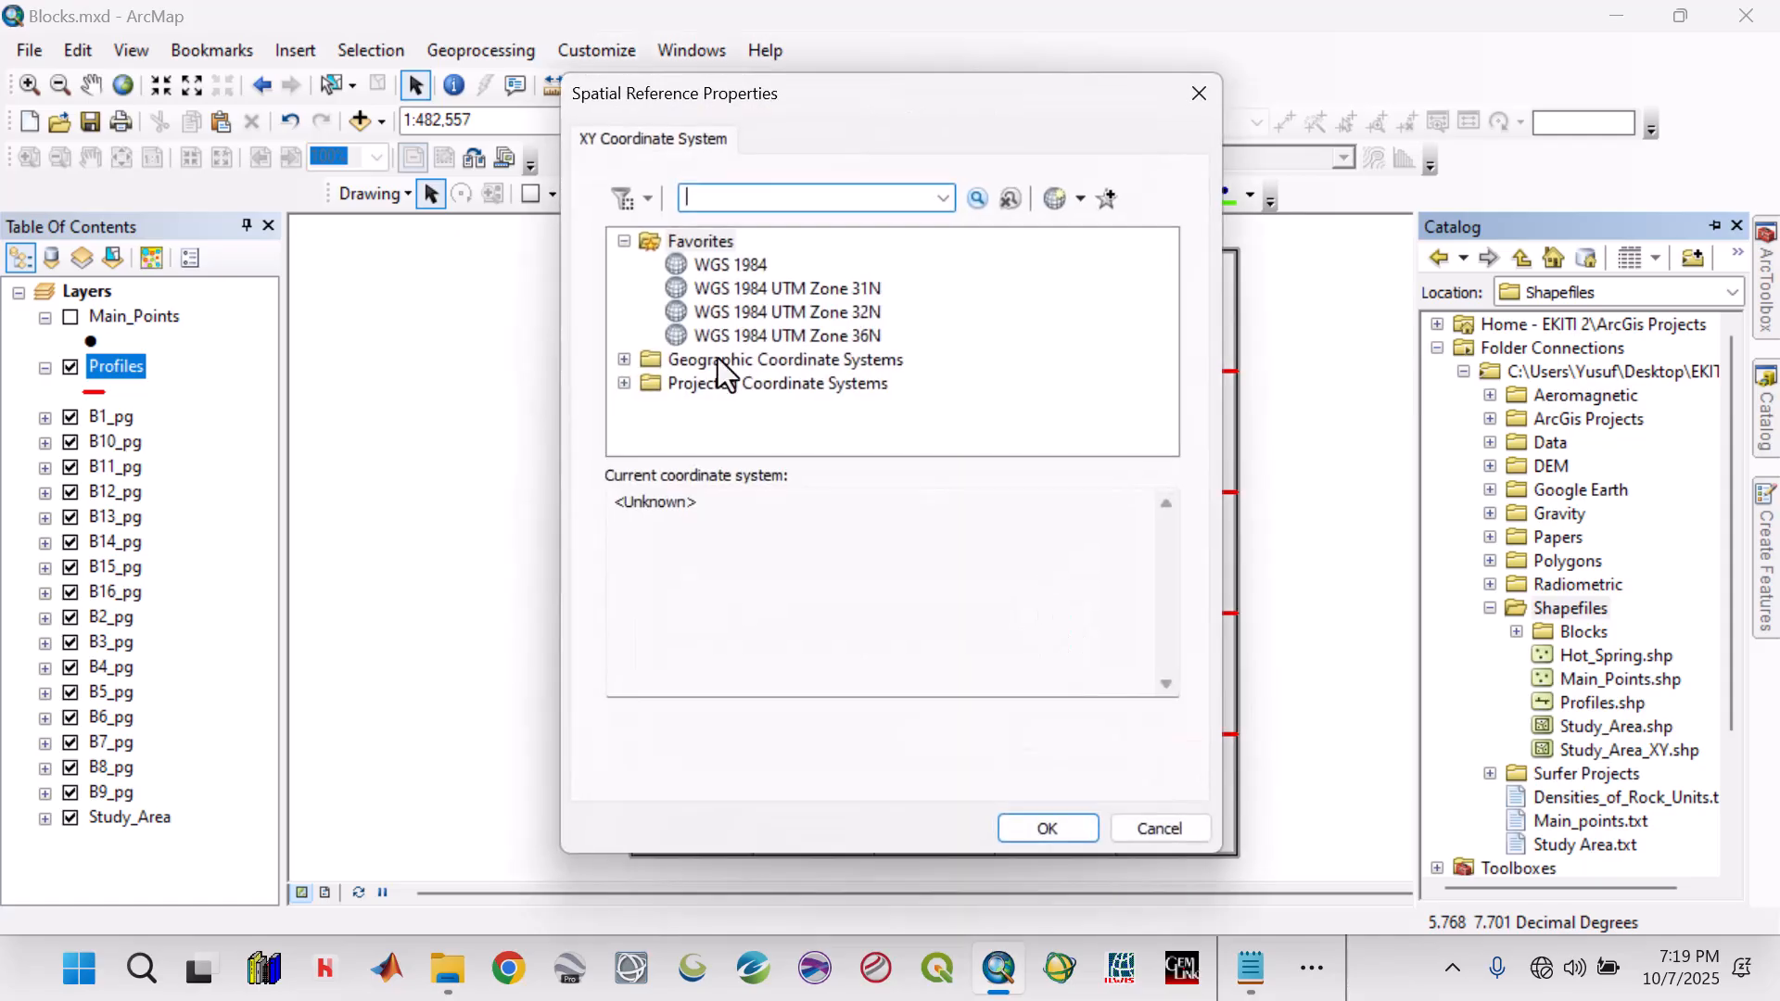
click(723, 265)
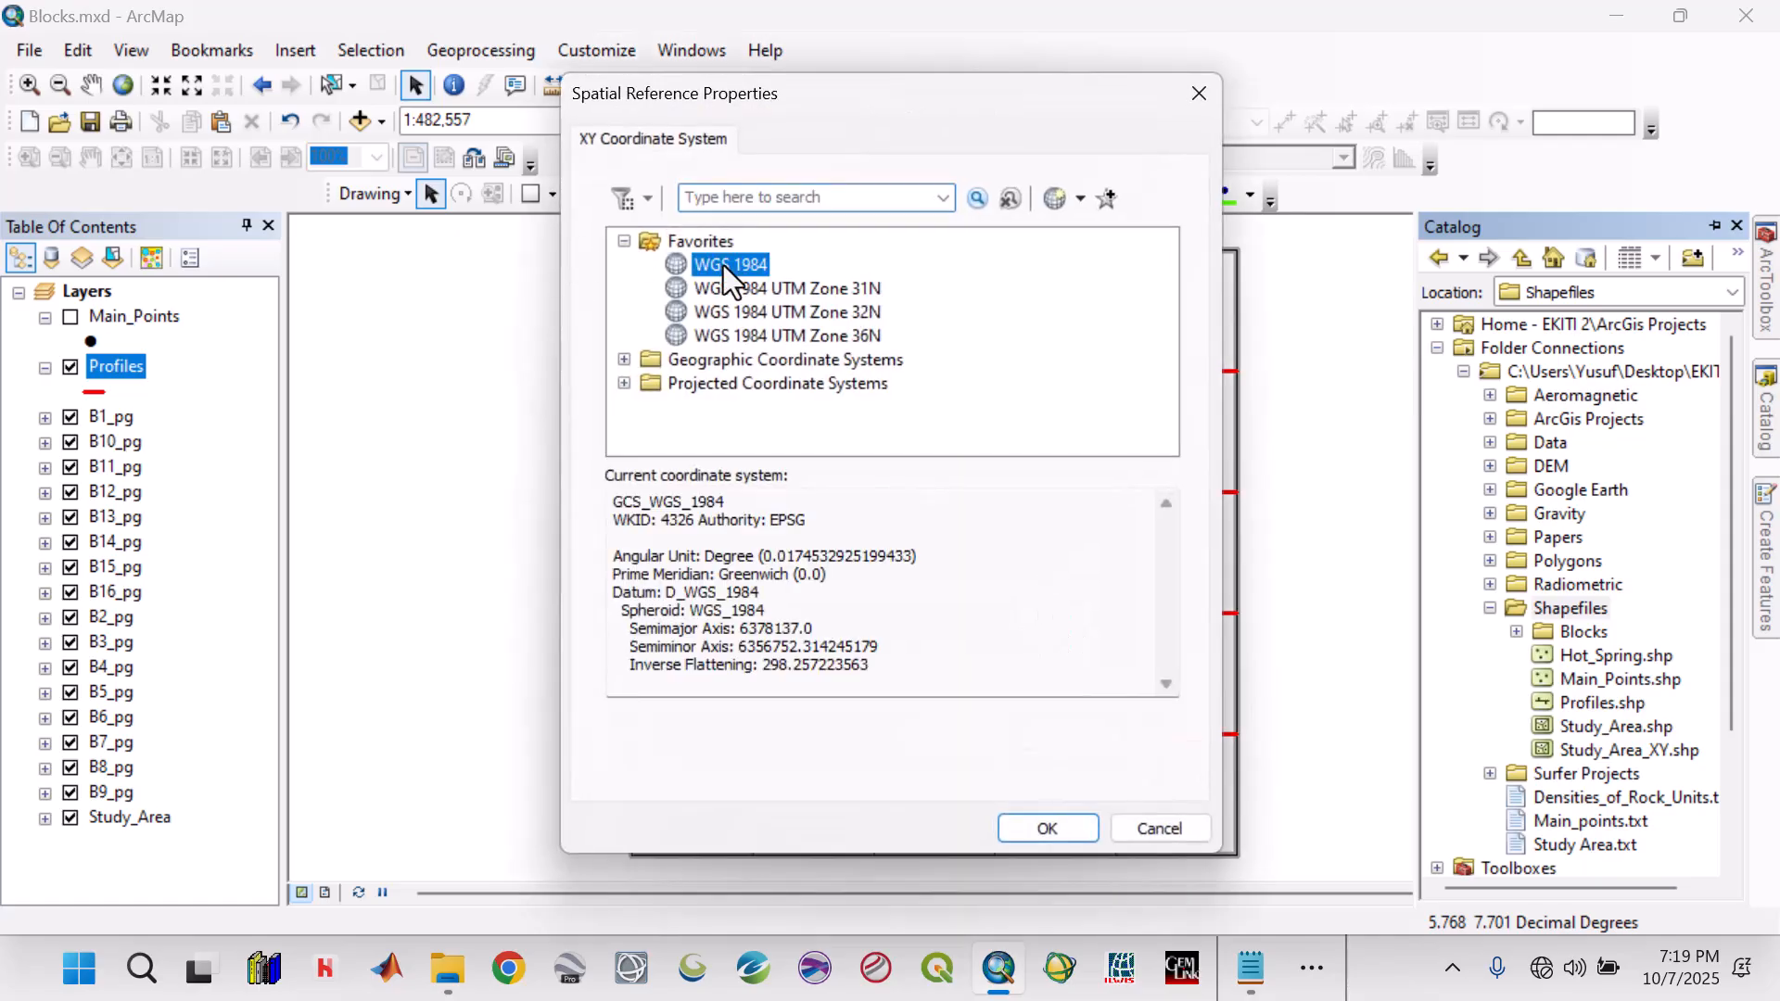
click(1047, 828)
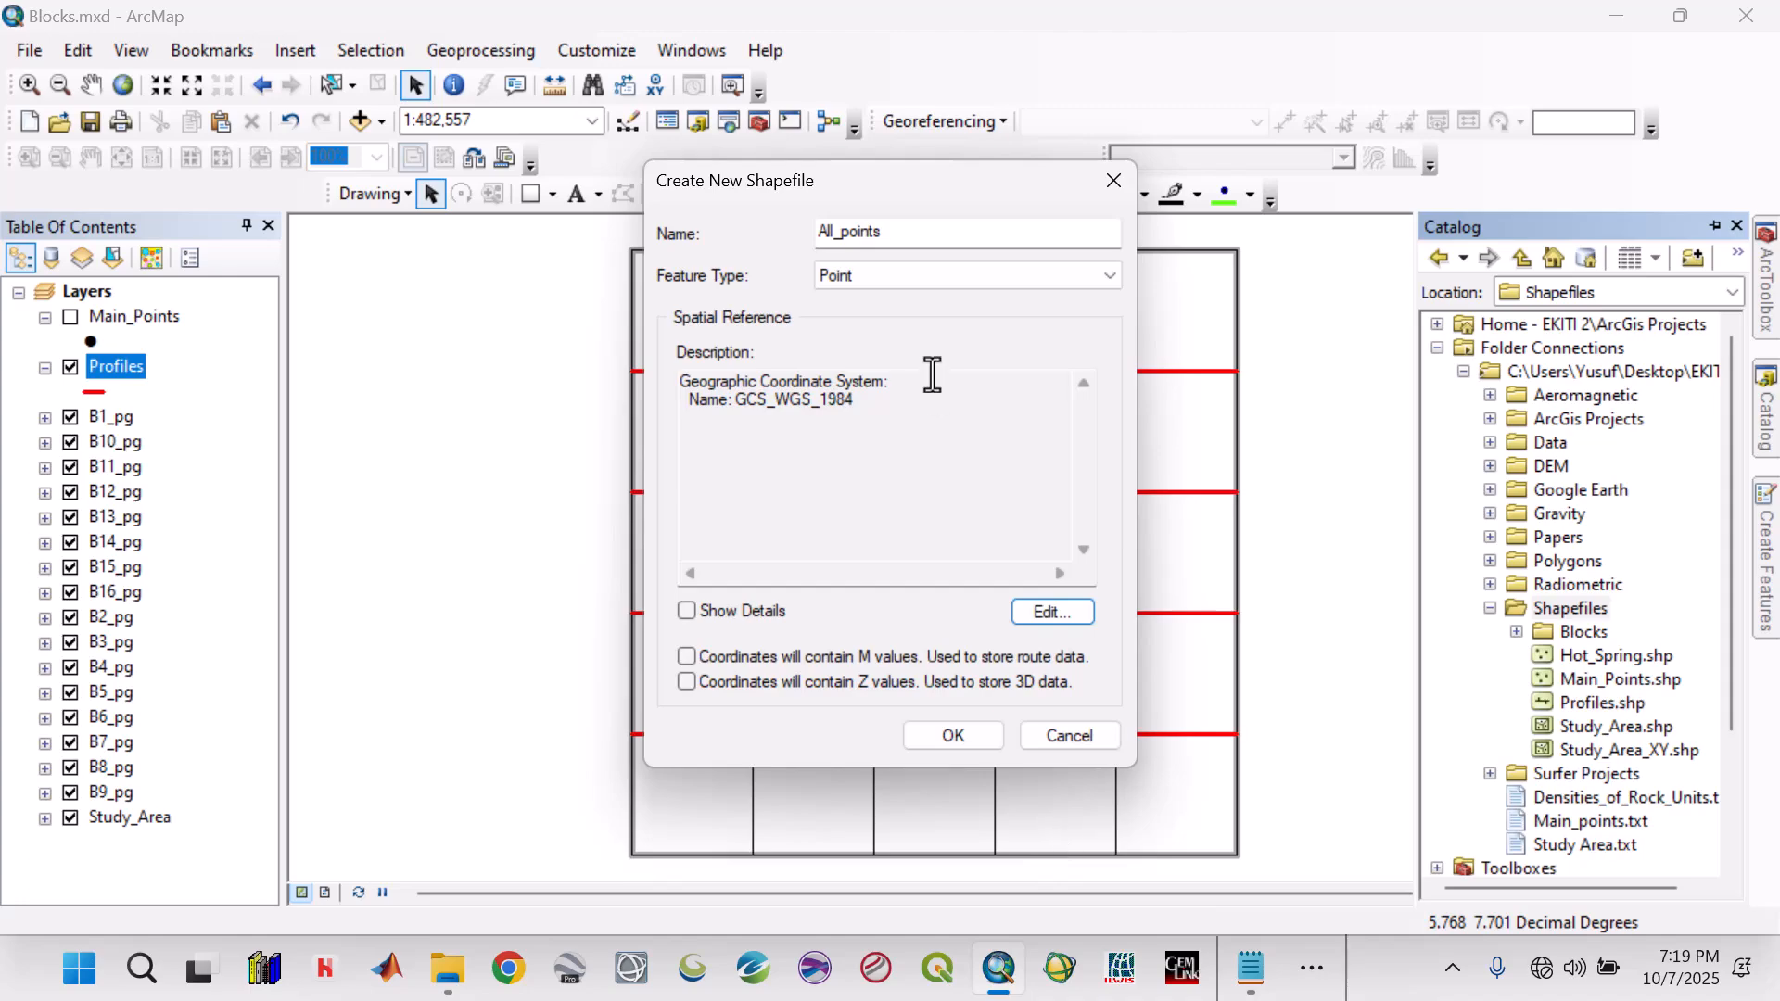
click(912, 233)
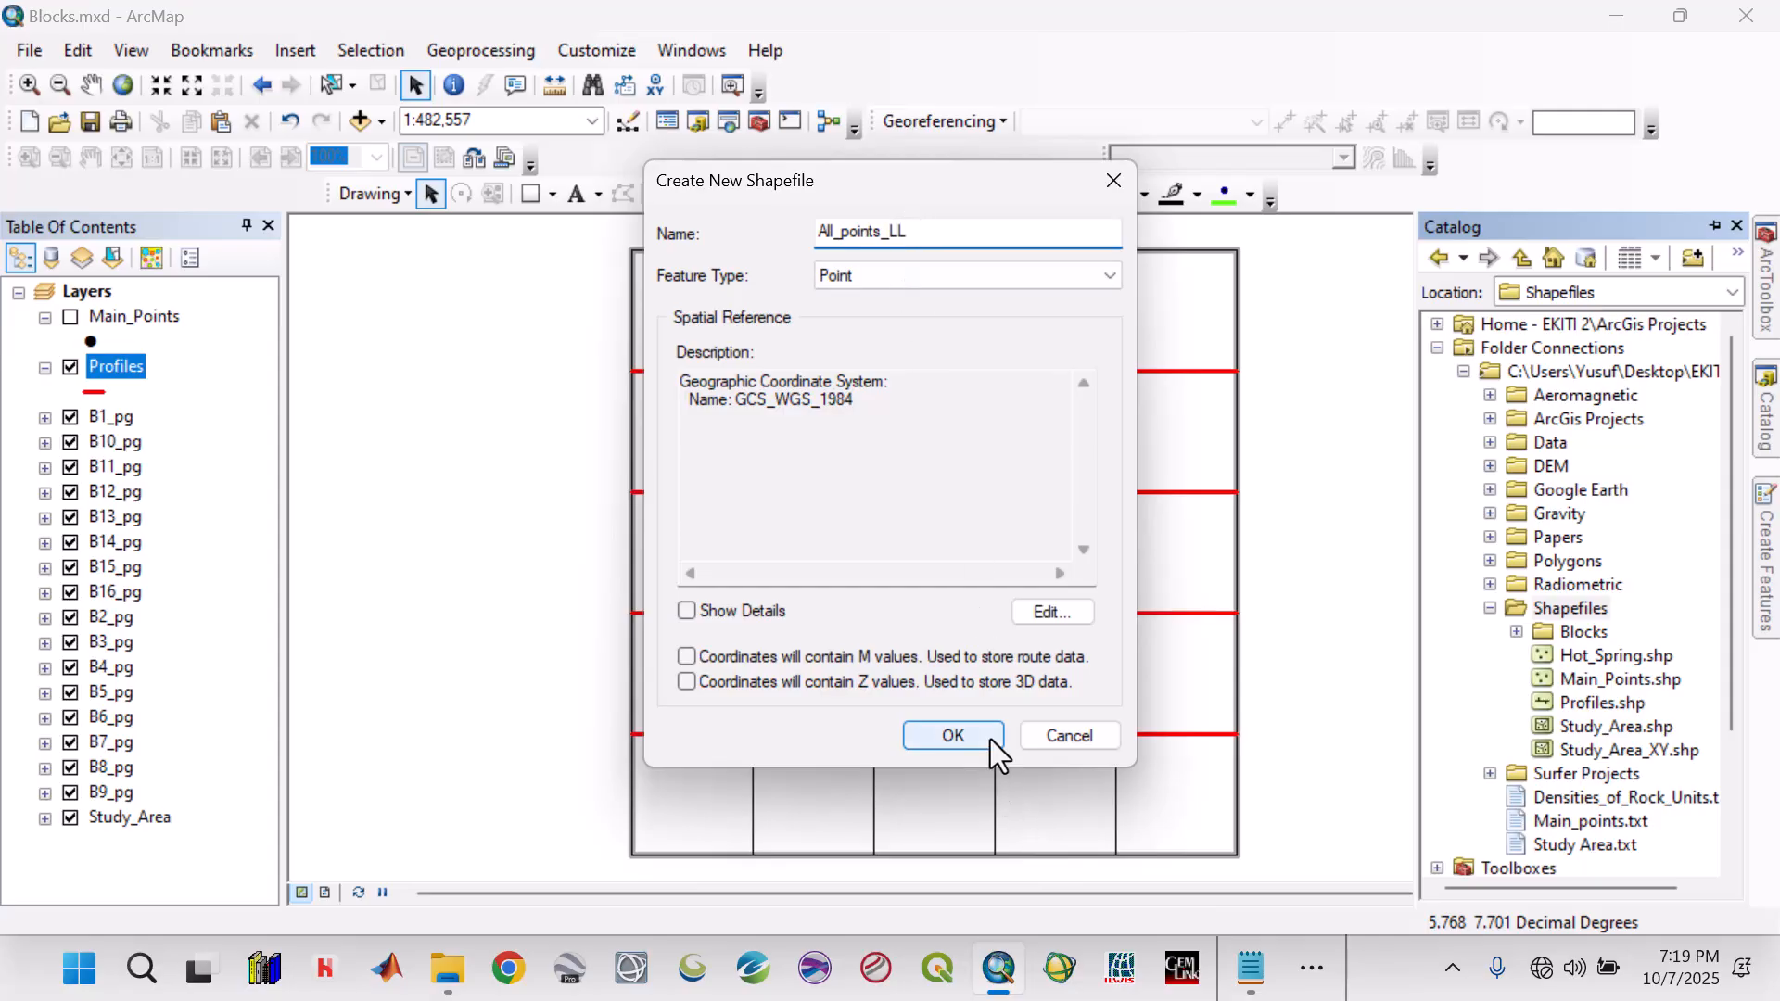
click(953, 735)
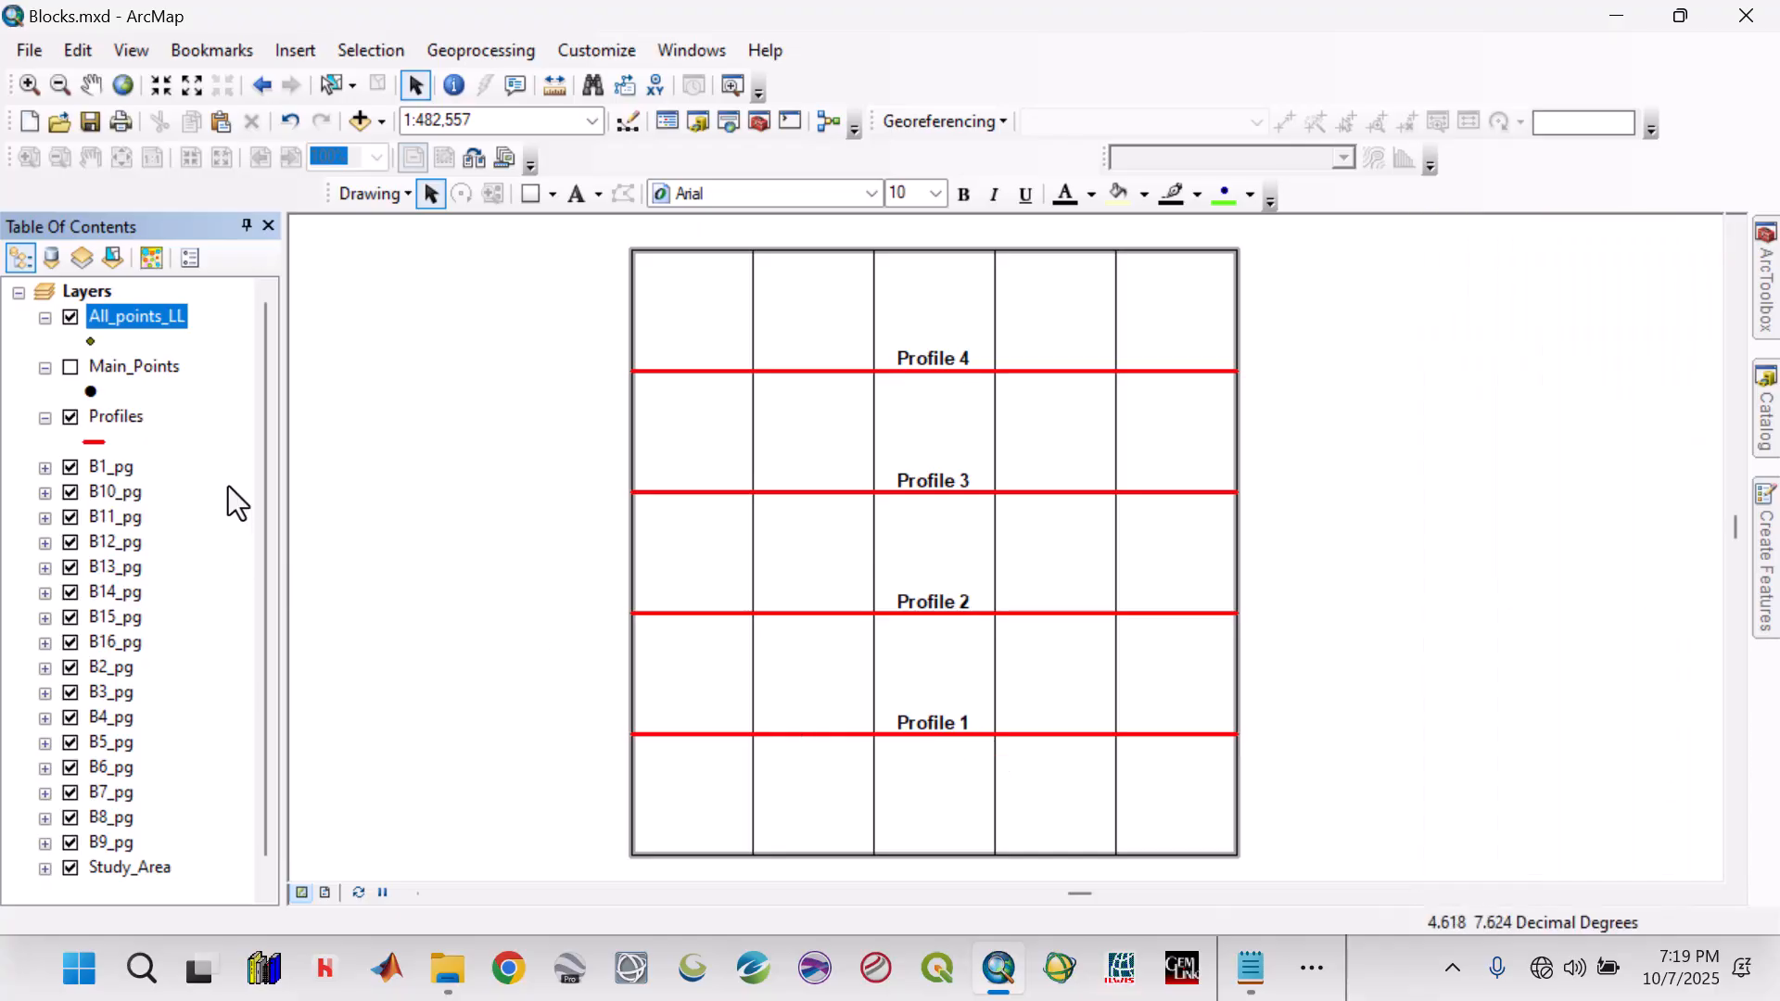
Start editing the All_points_LL layer and choose its template for creating point features
right_click(132, 320)
mouse_move(222, 615)
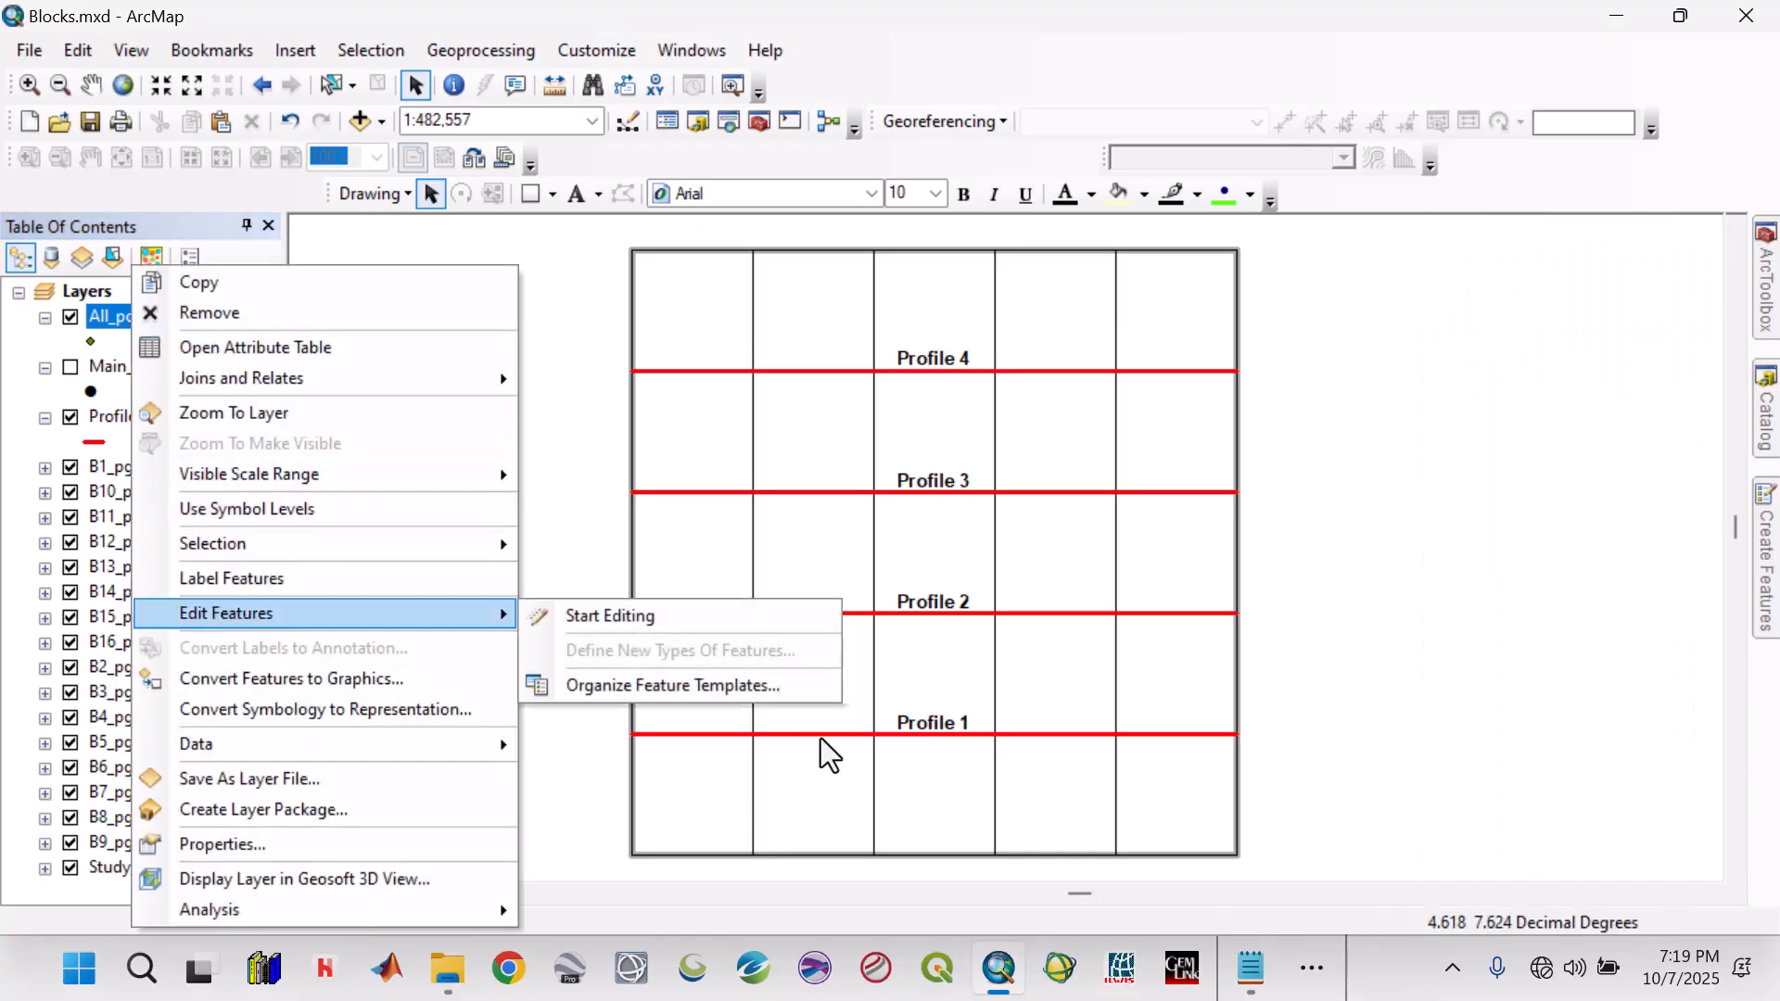
click(649, 617)
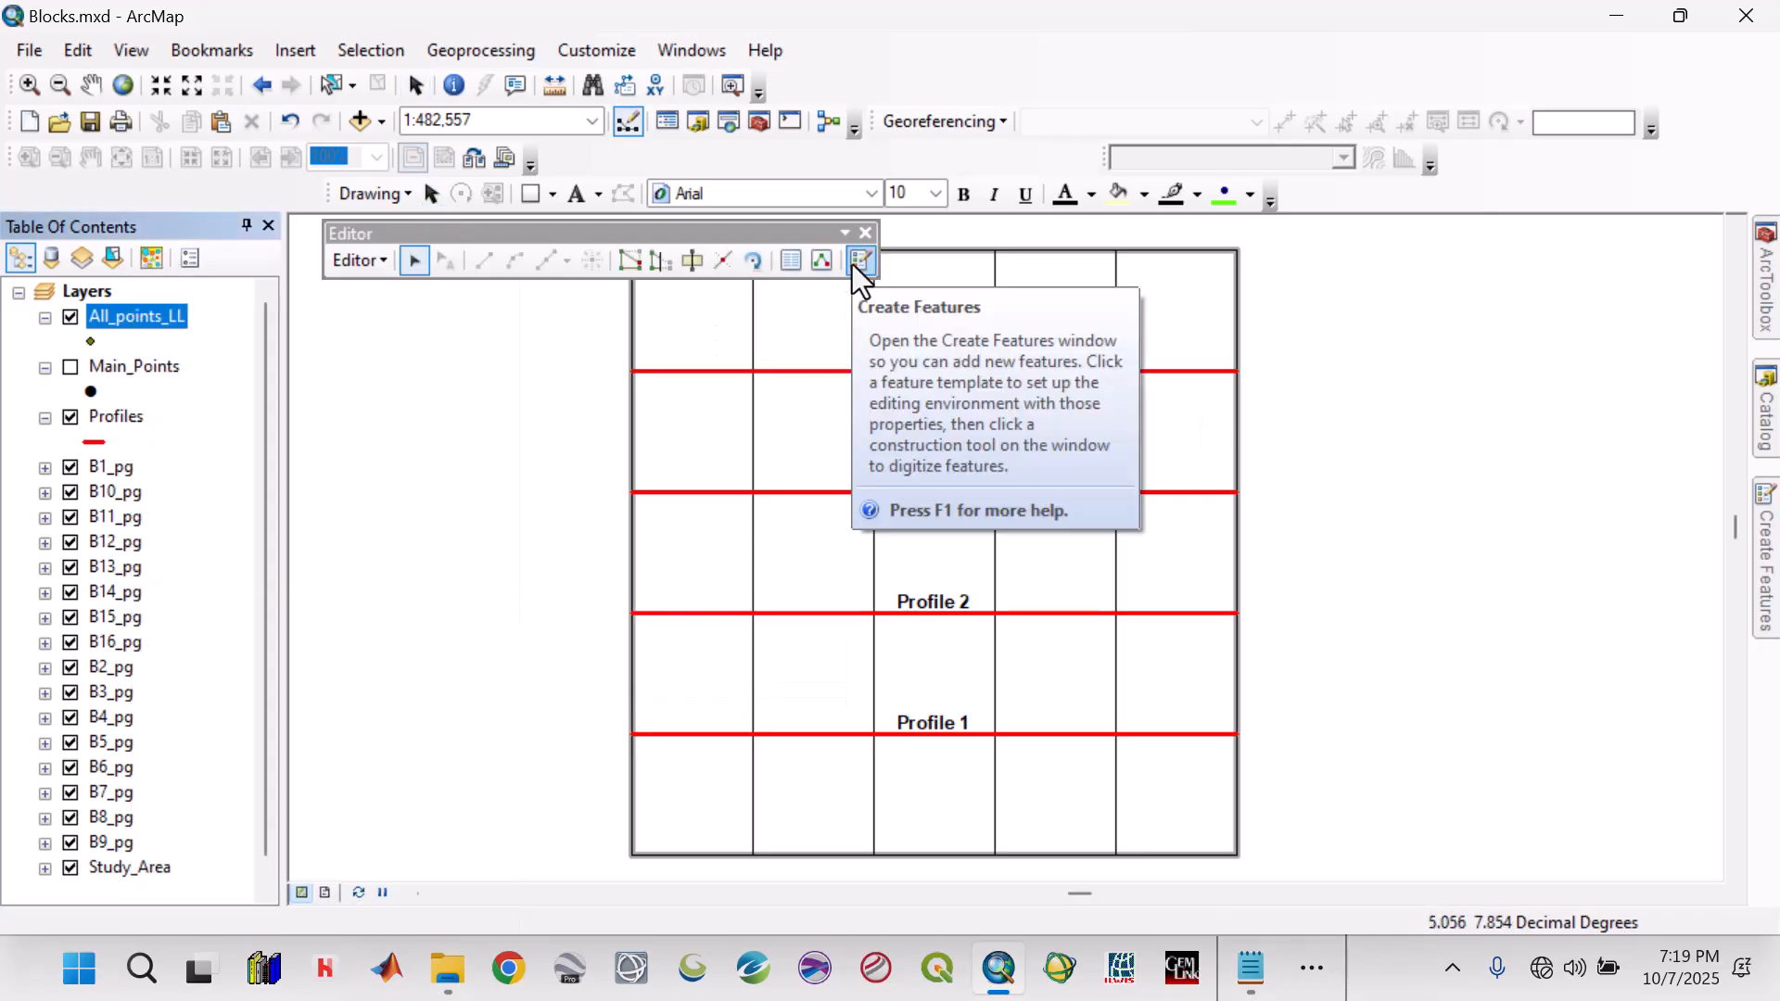
click(861, 261)
click(1606, 380)
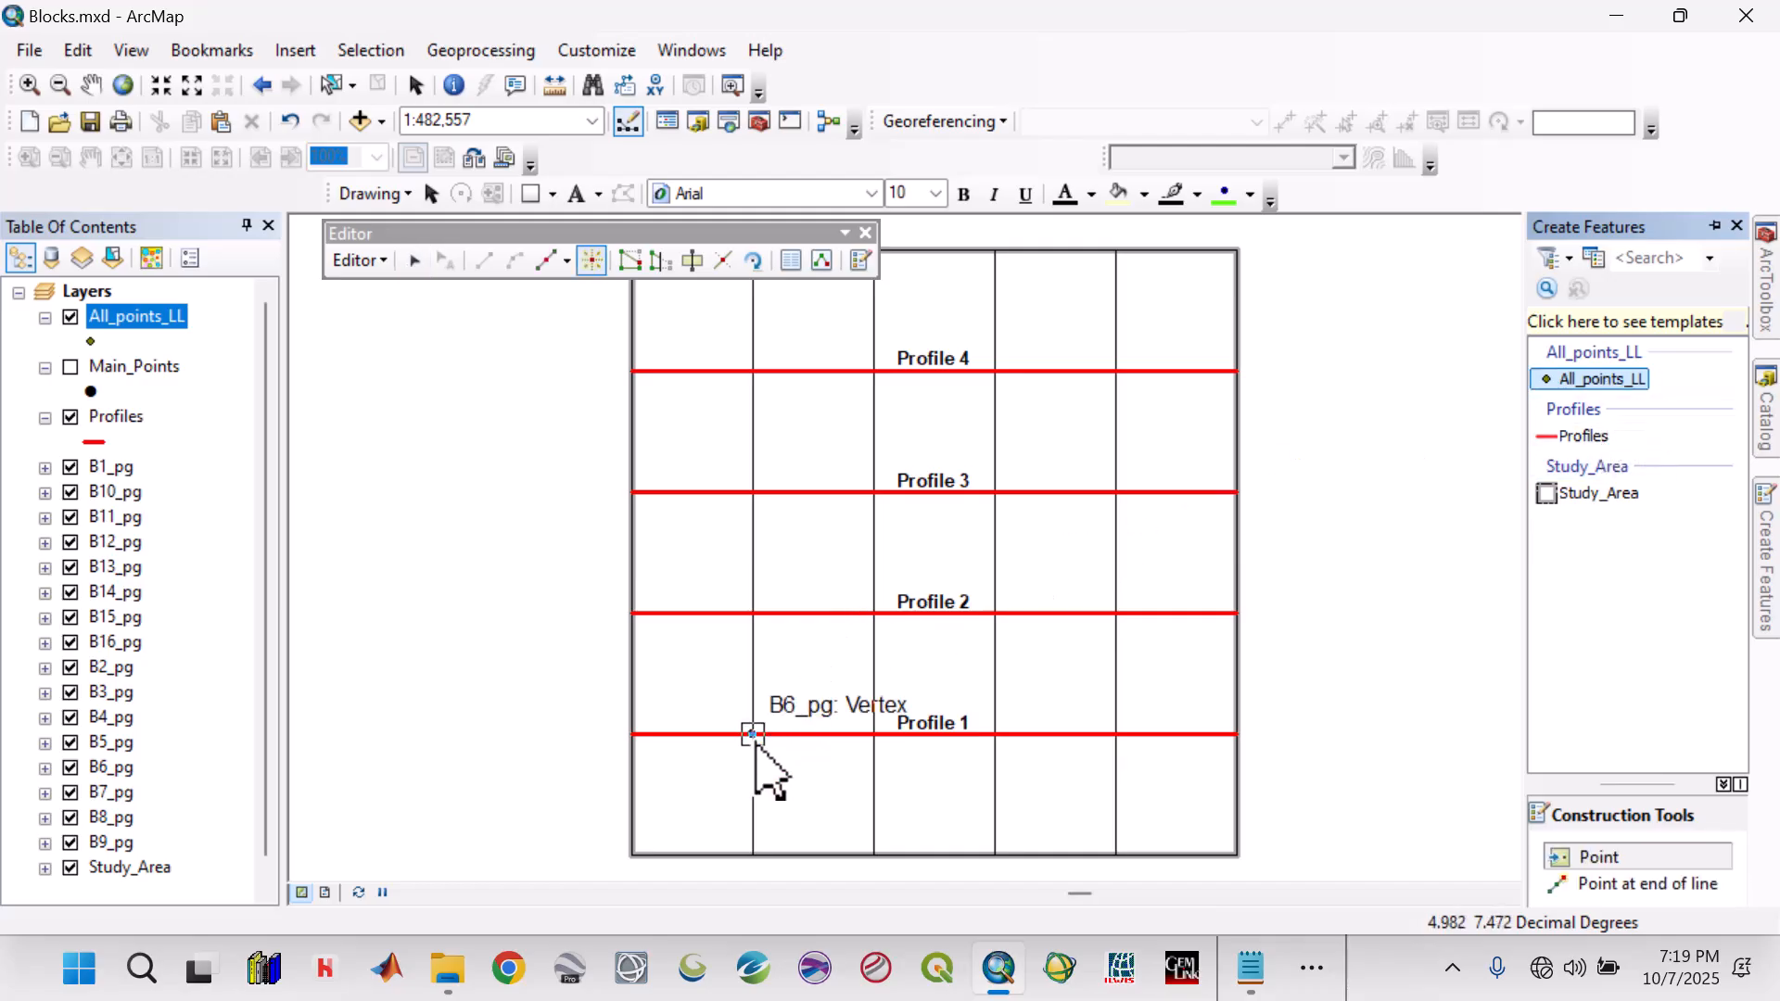
Place six All_points_LL points along Profile 1, at both line ends and at each crossing with the vertical grid lines
click(651, 738)
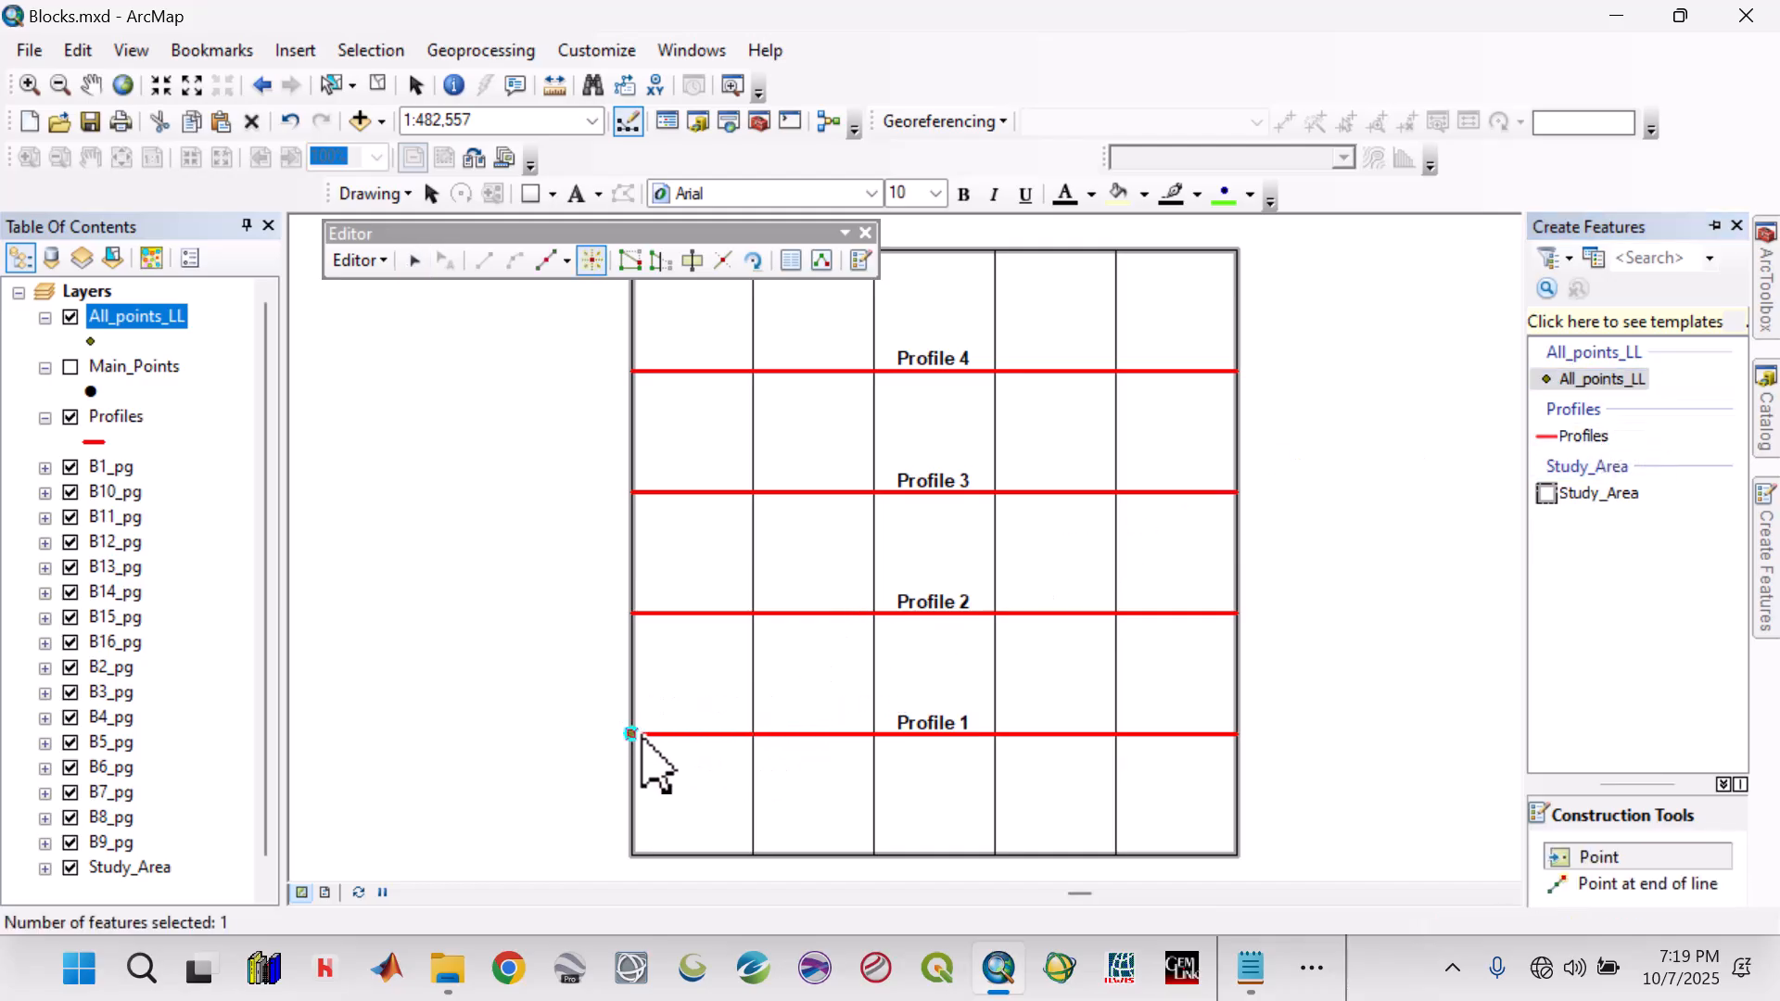
click(745, 735)
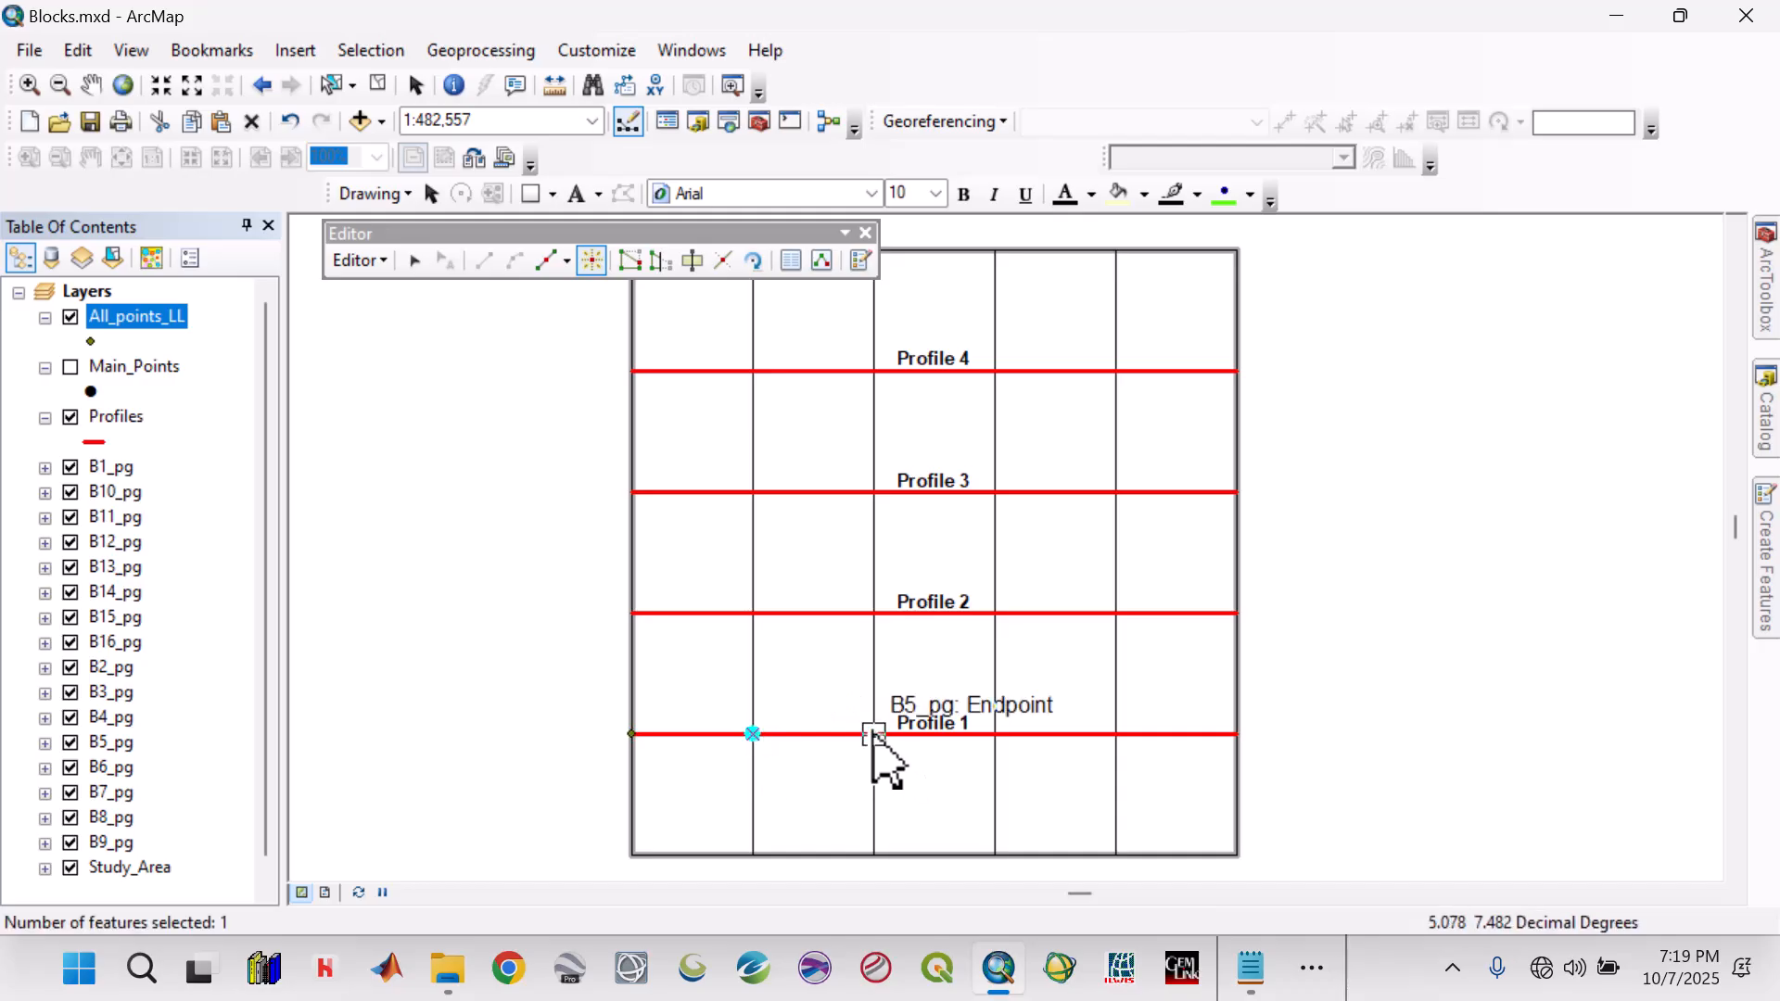
click(875, 735)
click(997, 736)
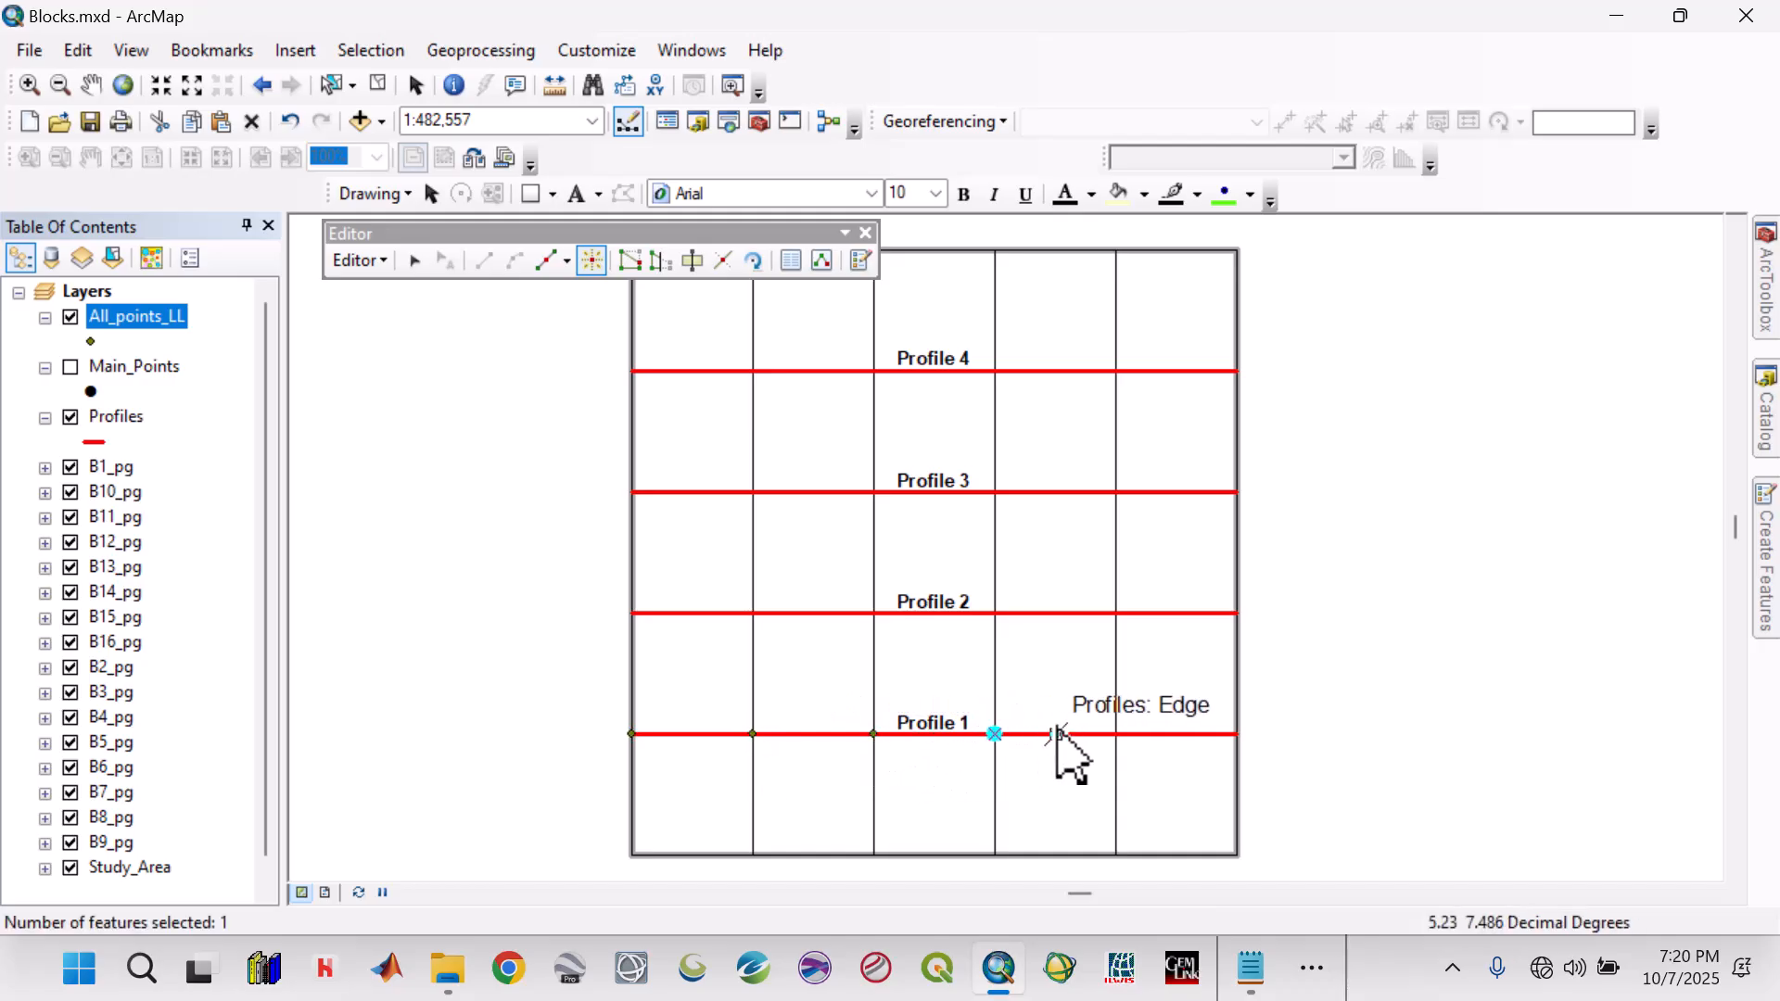
click(1118, 736)
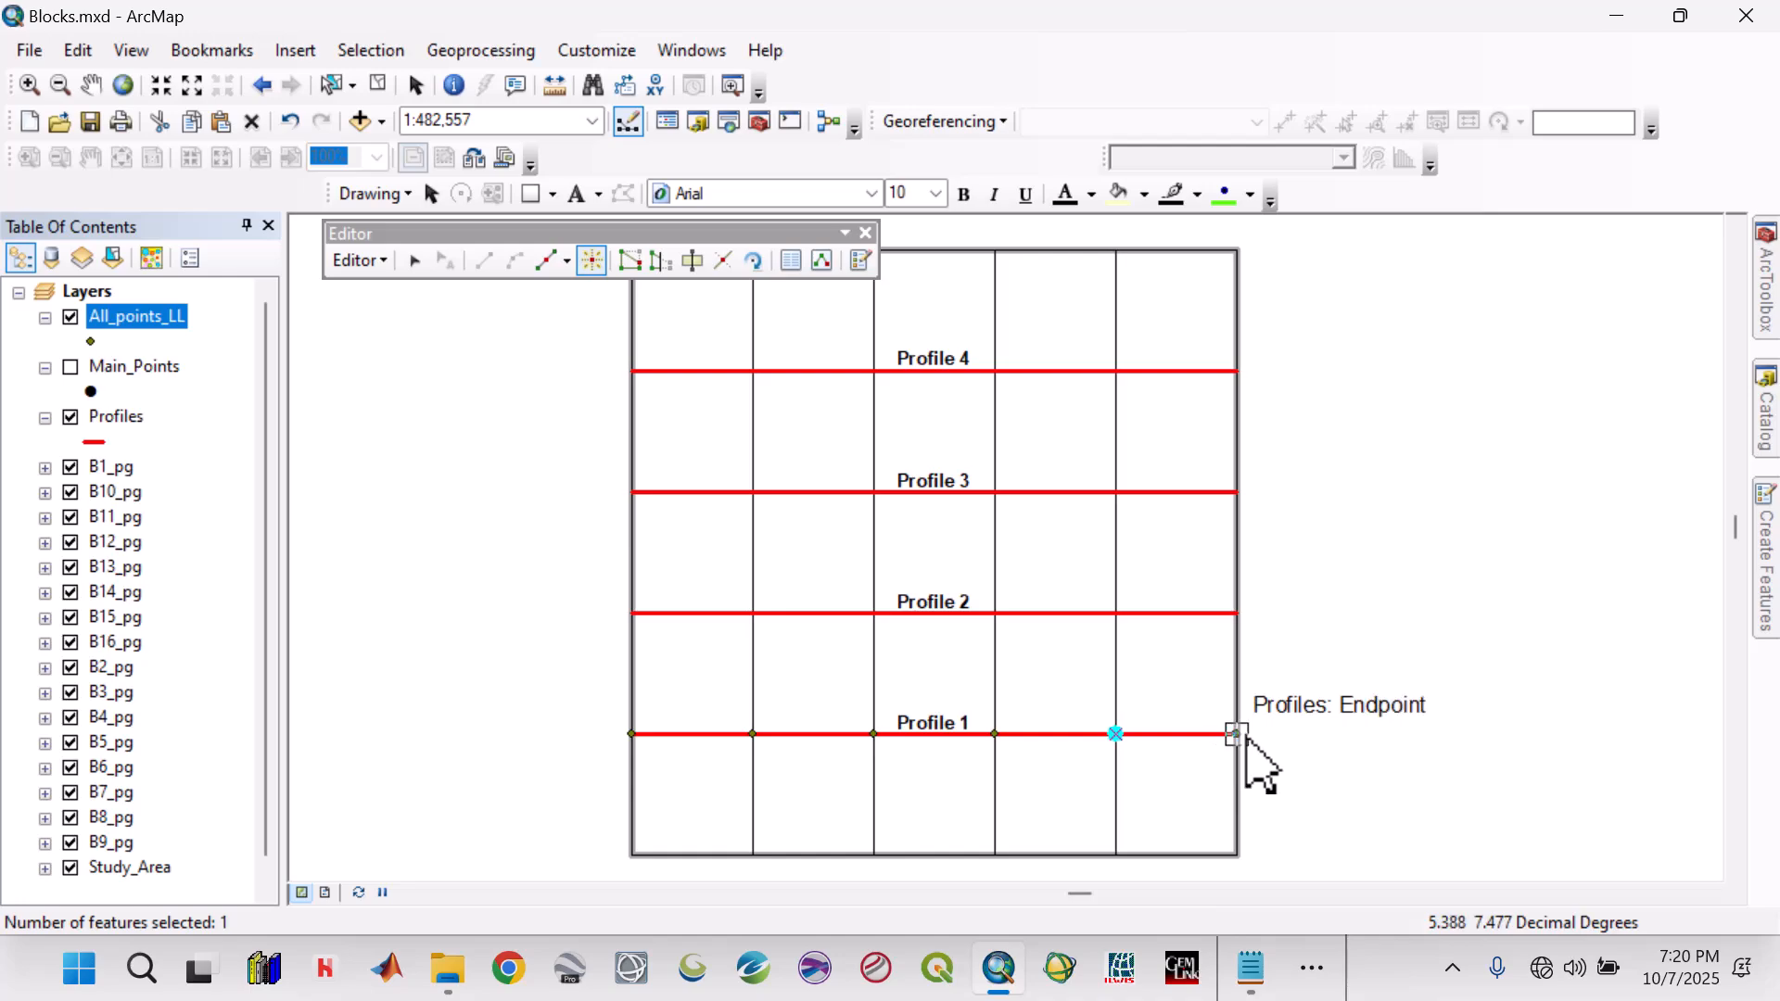
click(1238, 736)
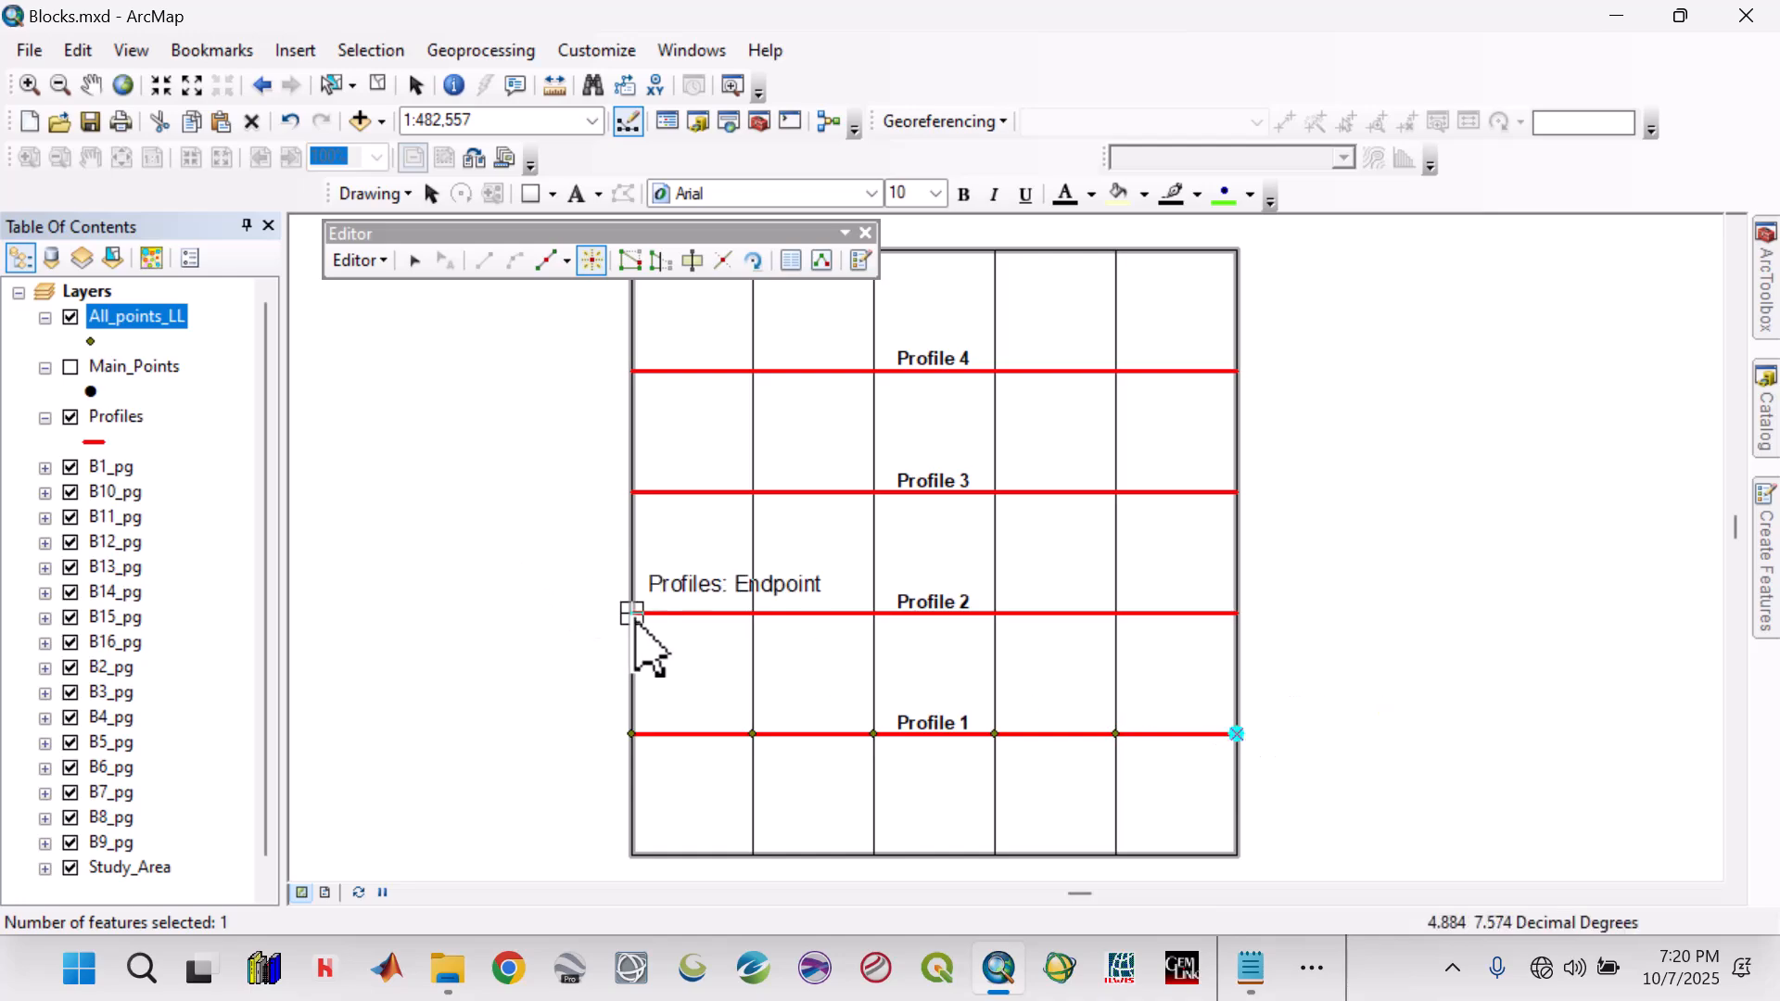
Place six points along Profile 2, snapped to both line ends and the four vertical grid-line crossings
click(634, 615)
click(753, 614)
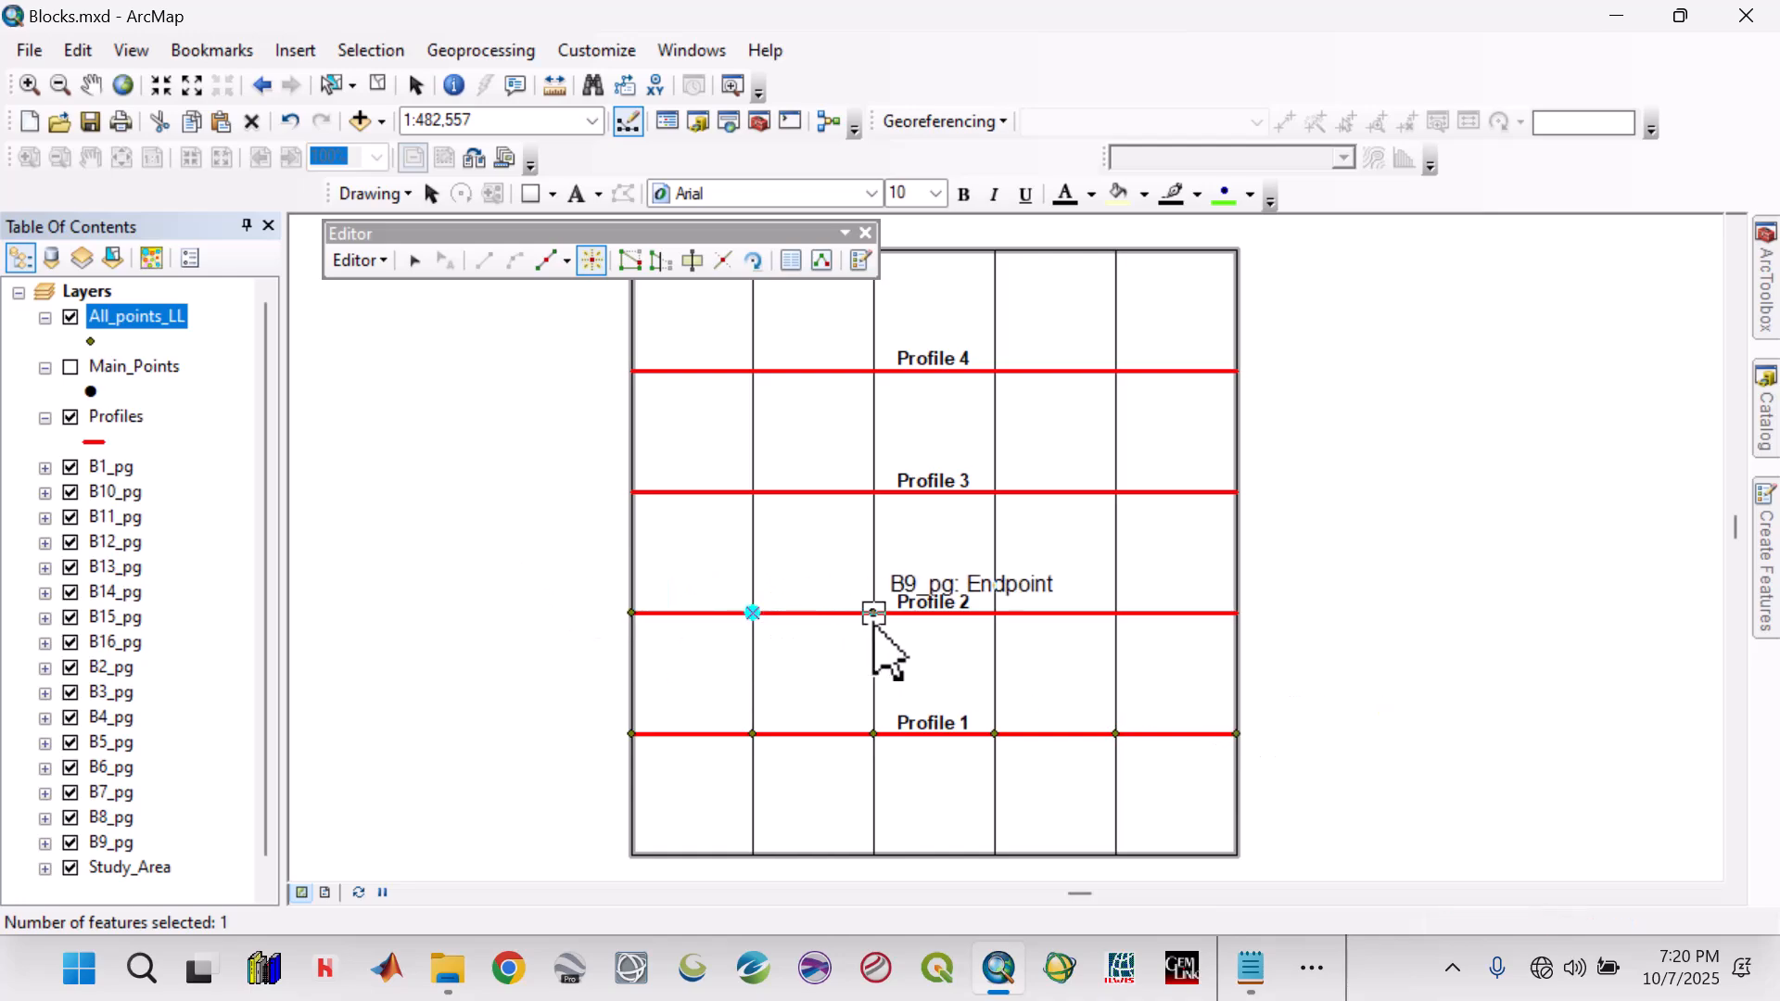
click(874, 614)
click(997, 614)
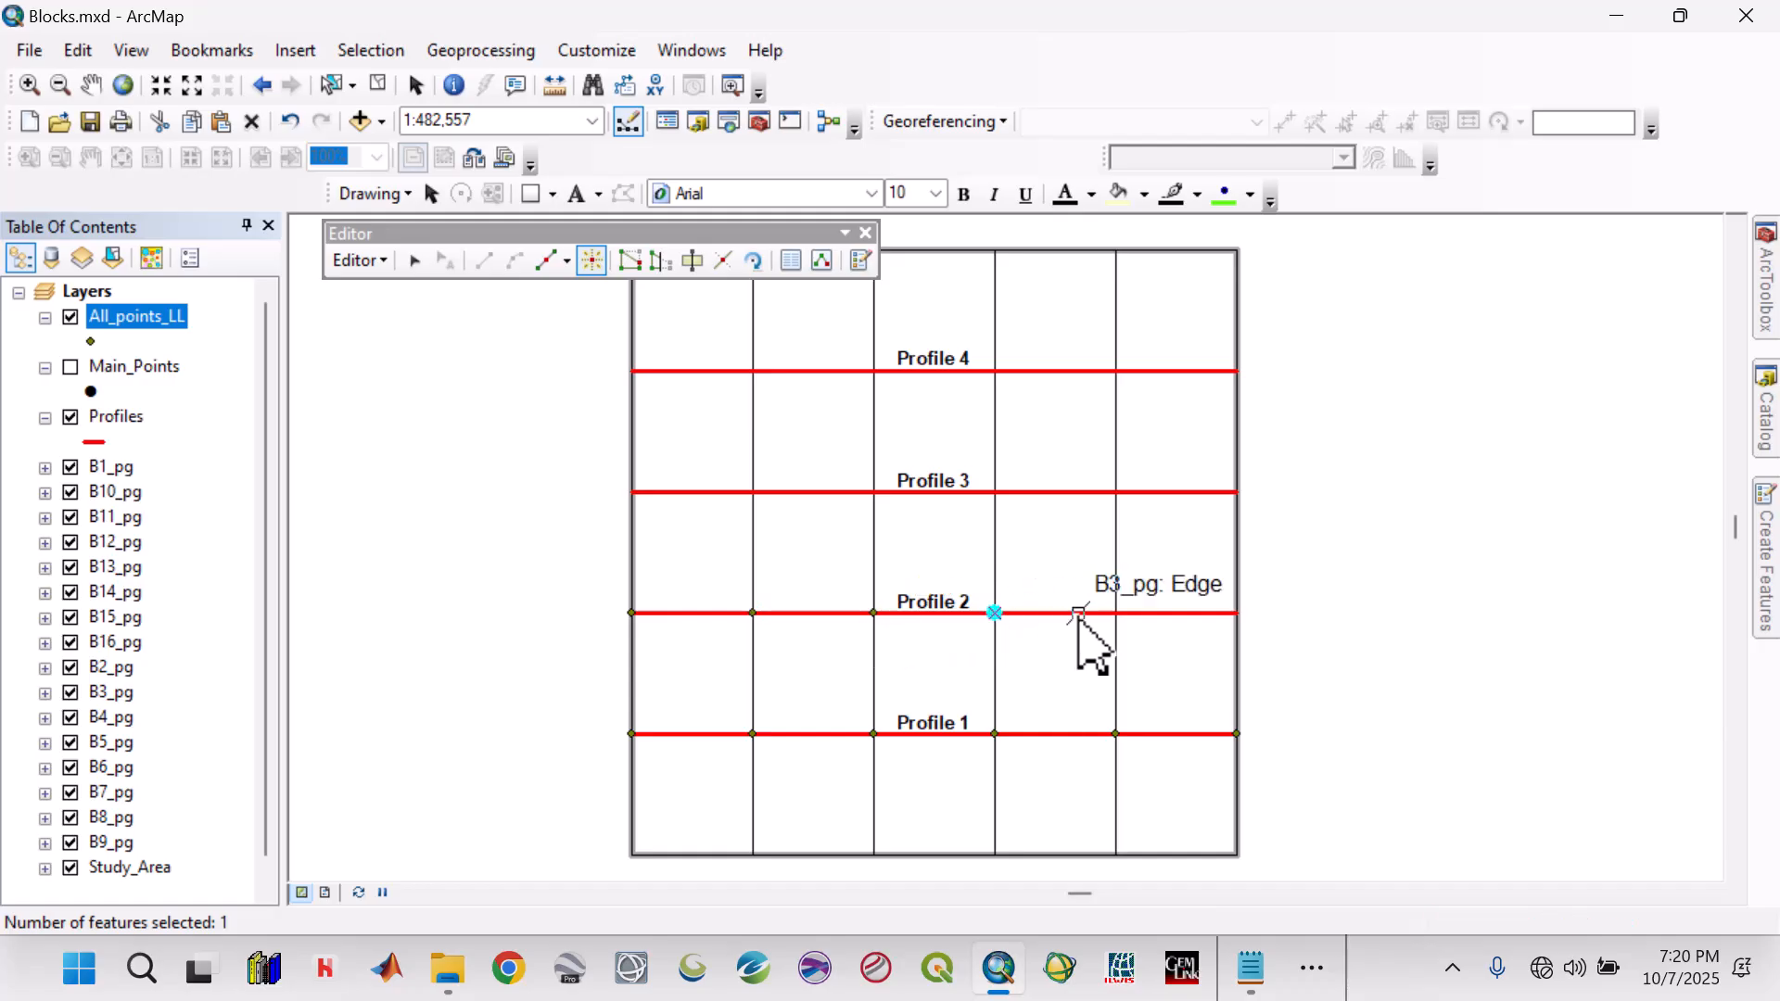
click(1117, 615)
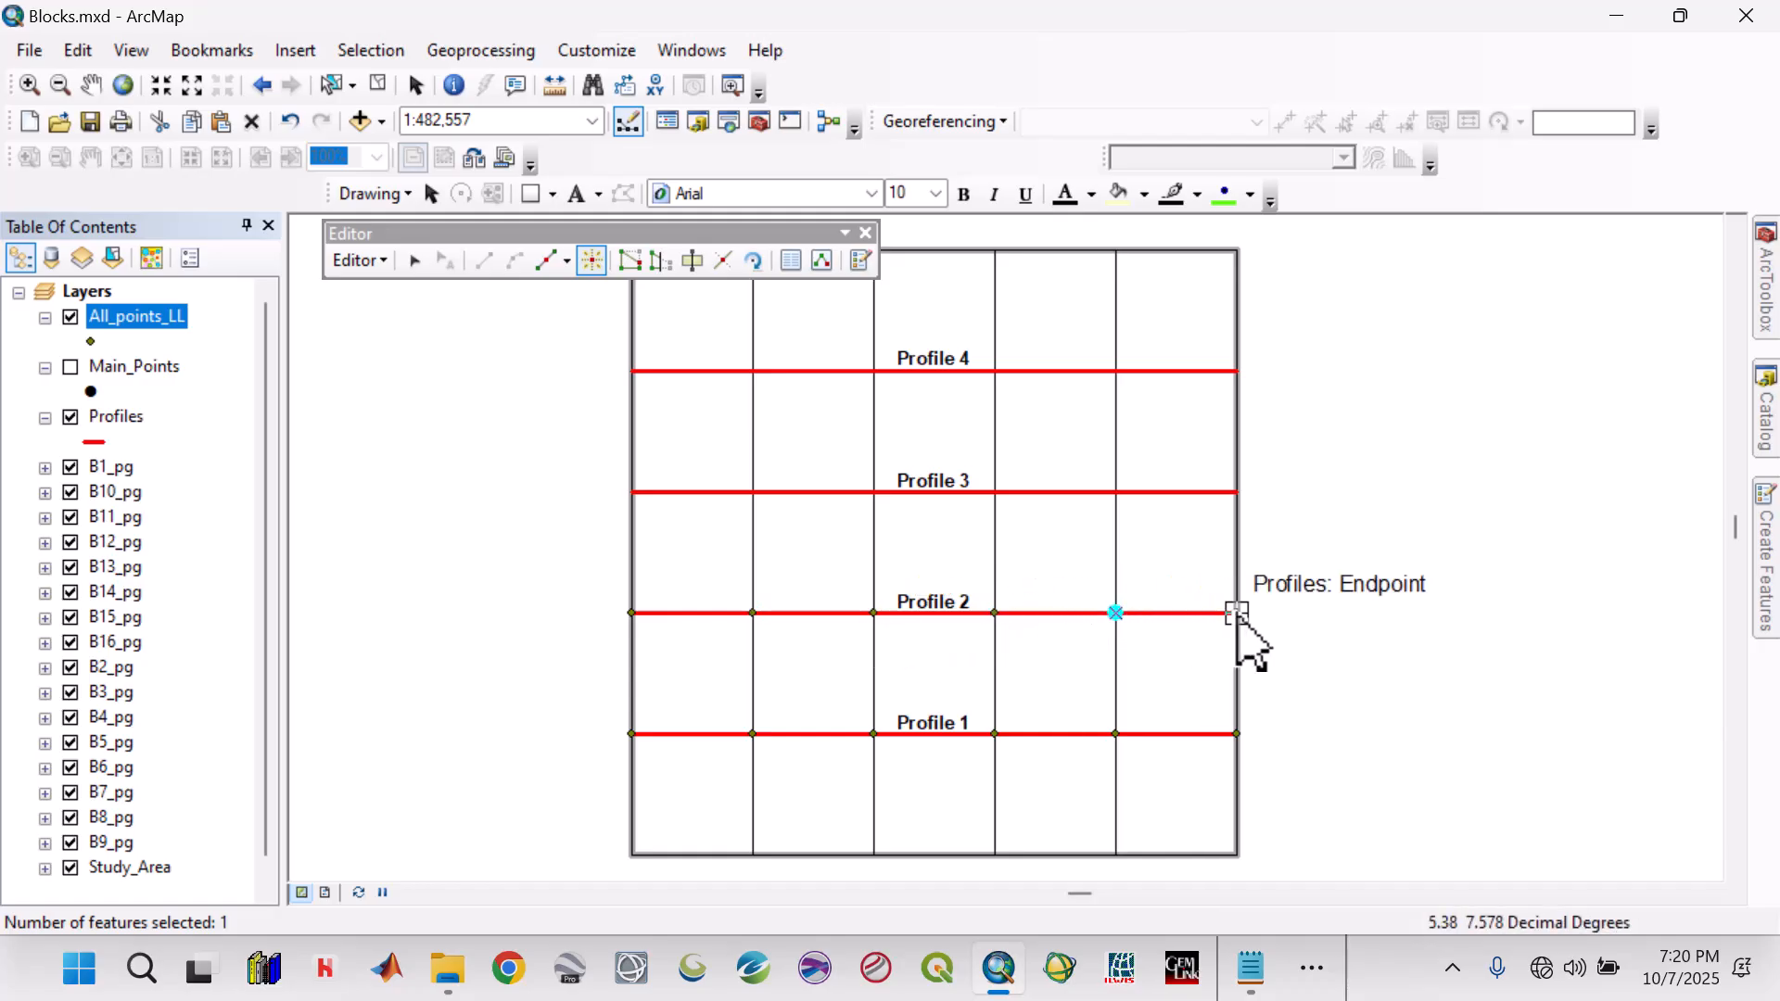
click(1236, 615)
Place six points along Profile 3, snapped to both line ends and the four vertical grid-line crossings
click(632, 493)
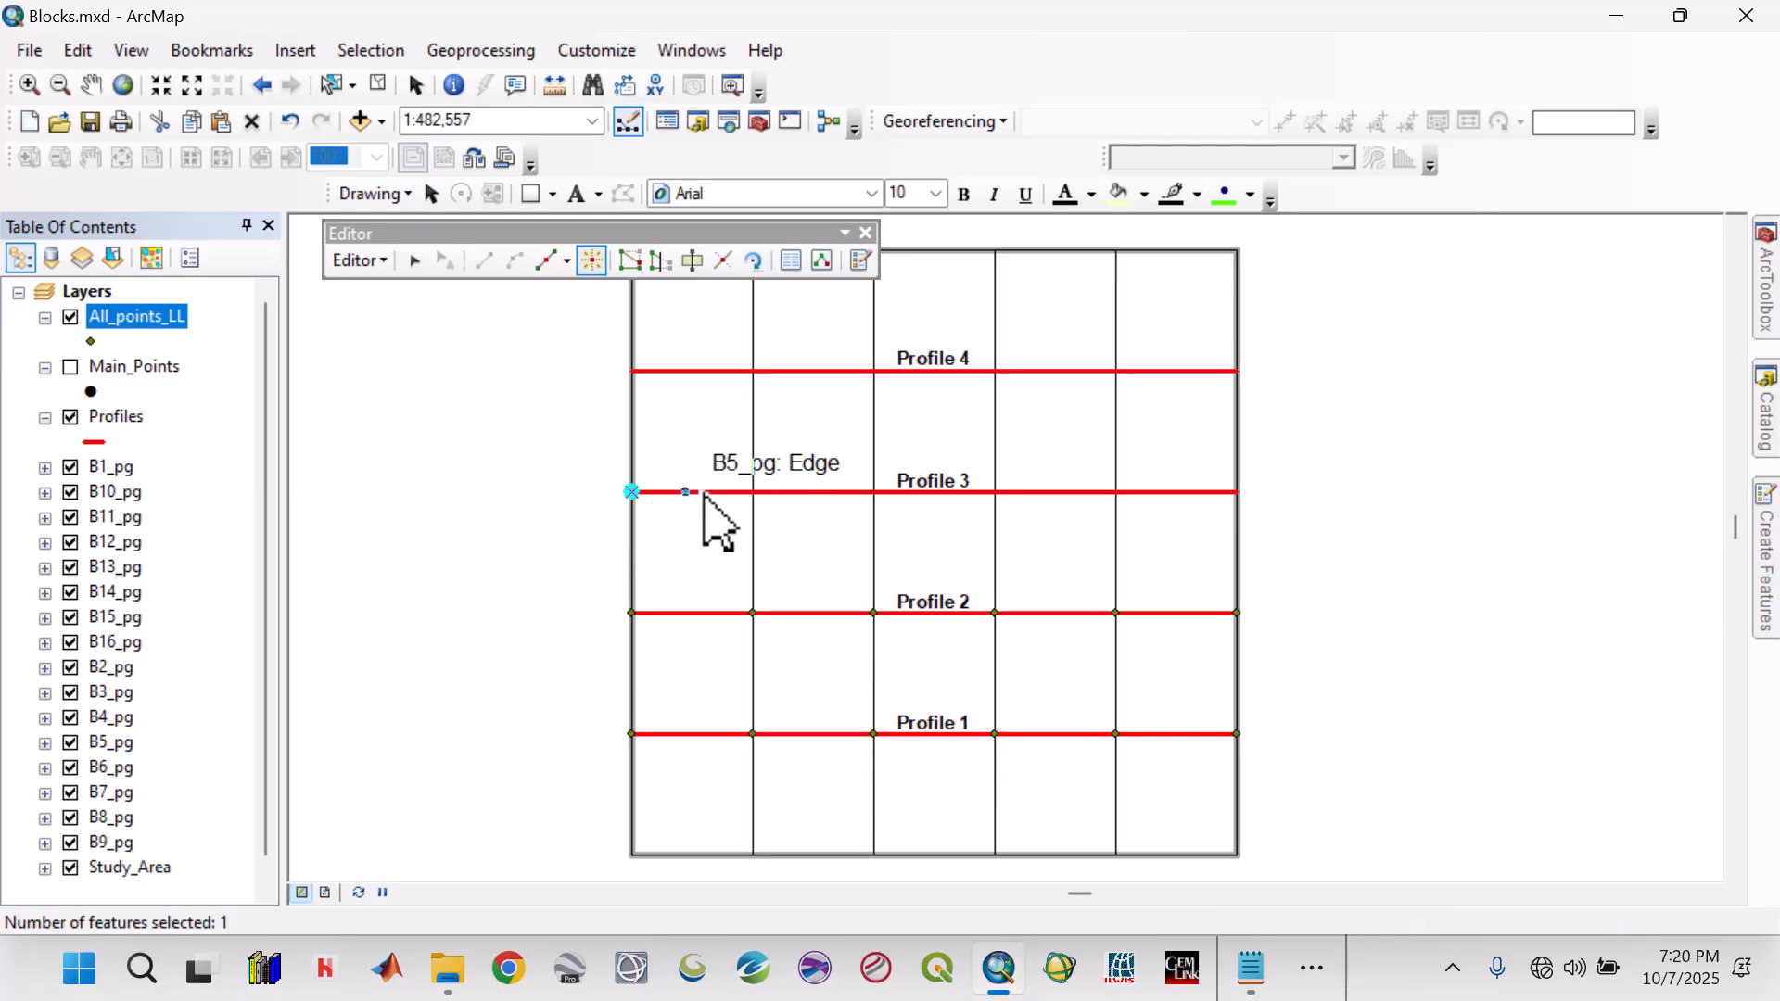
click(752, 493)
click(874, 493)
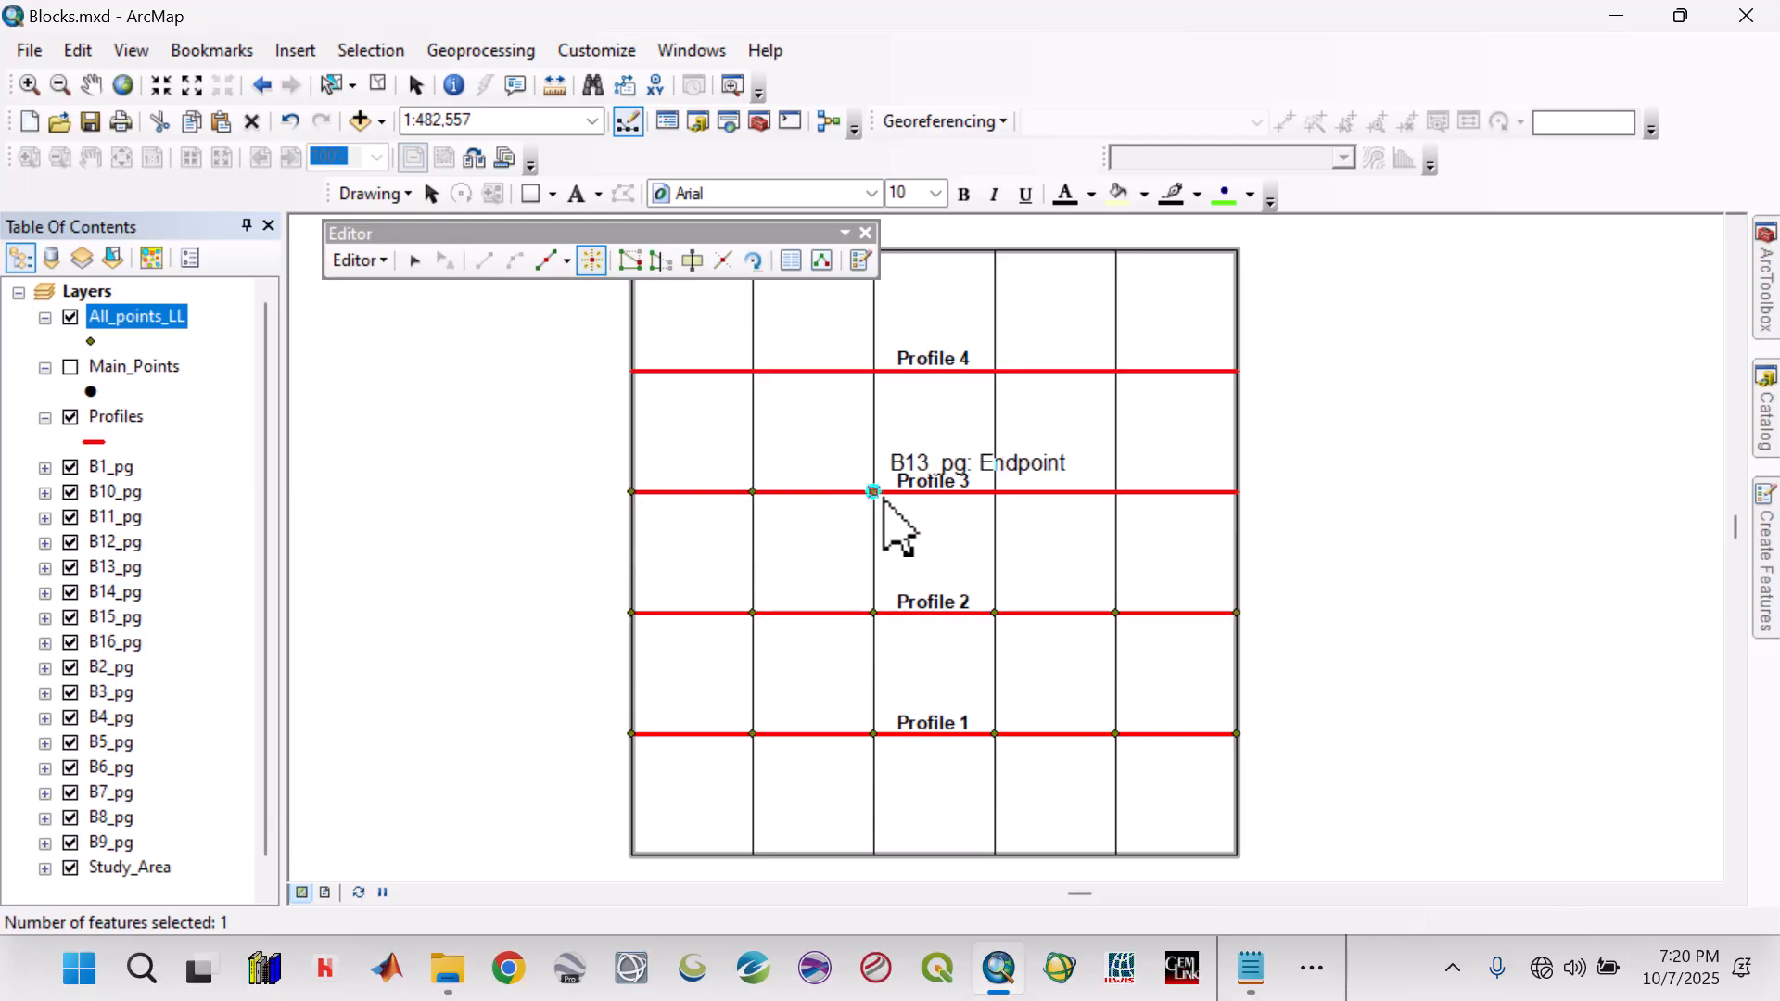
click(994, 493)
click(1115, 493)
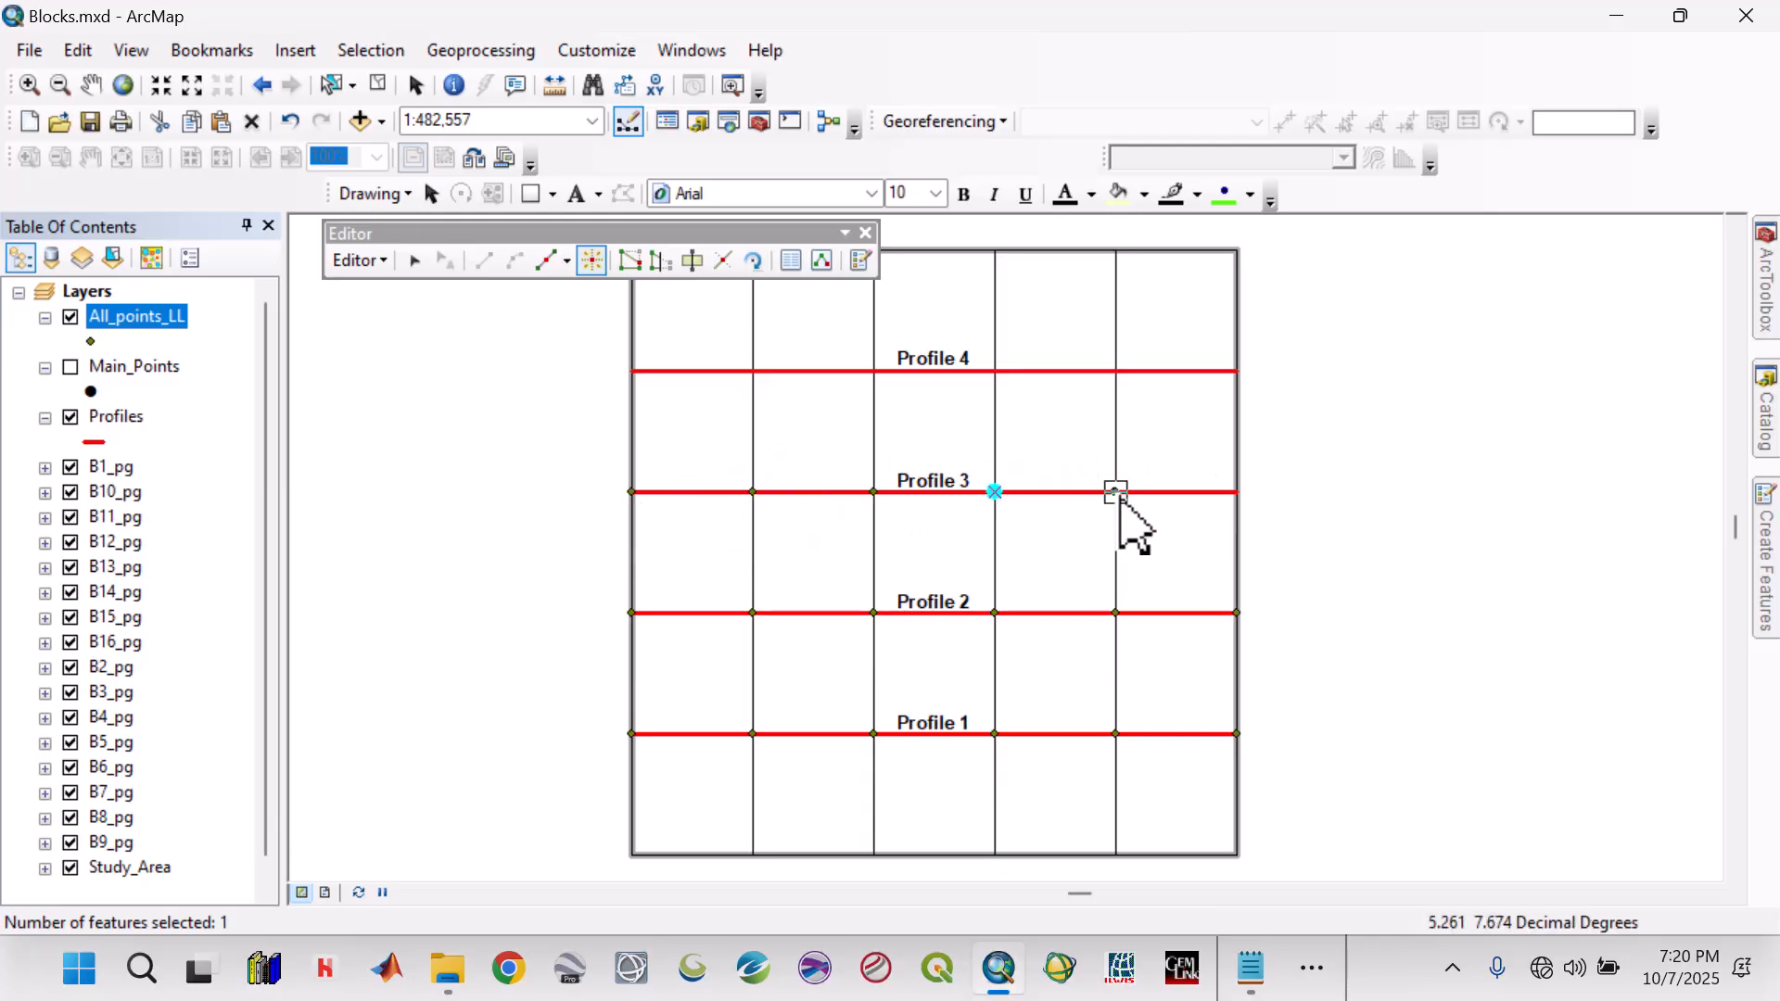
click(1236, 493)
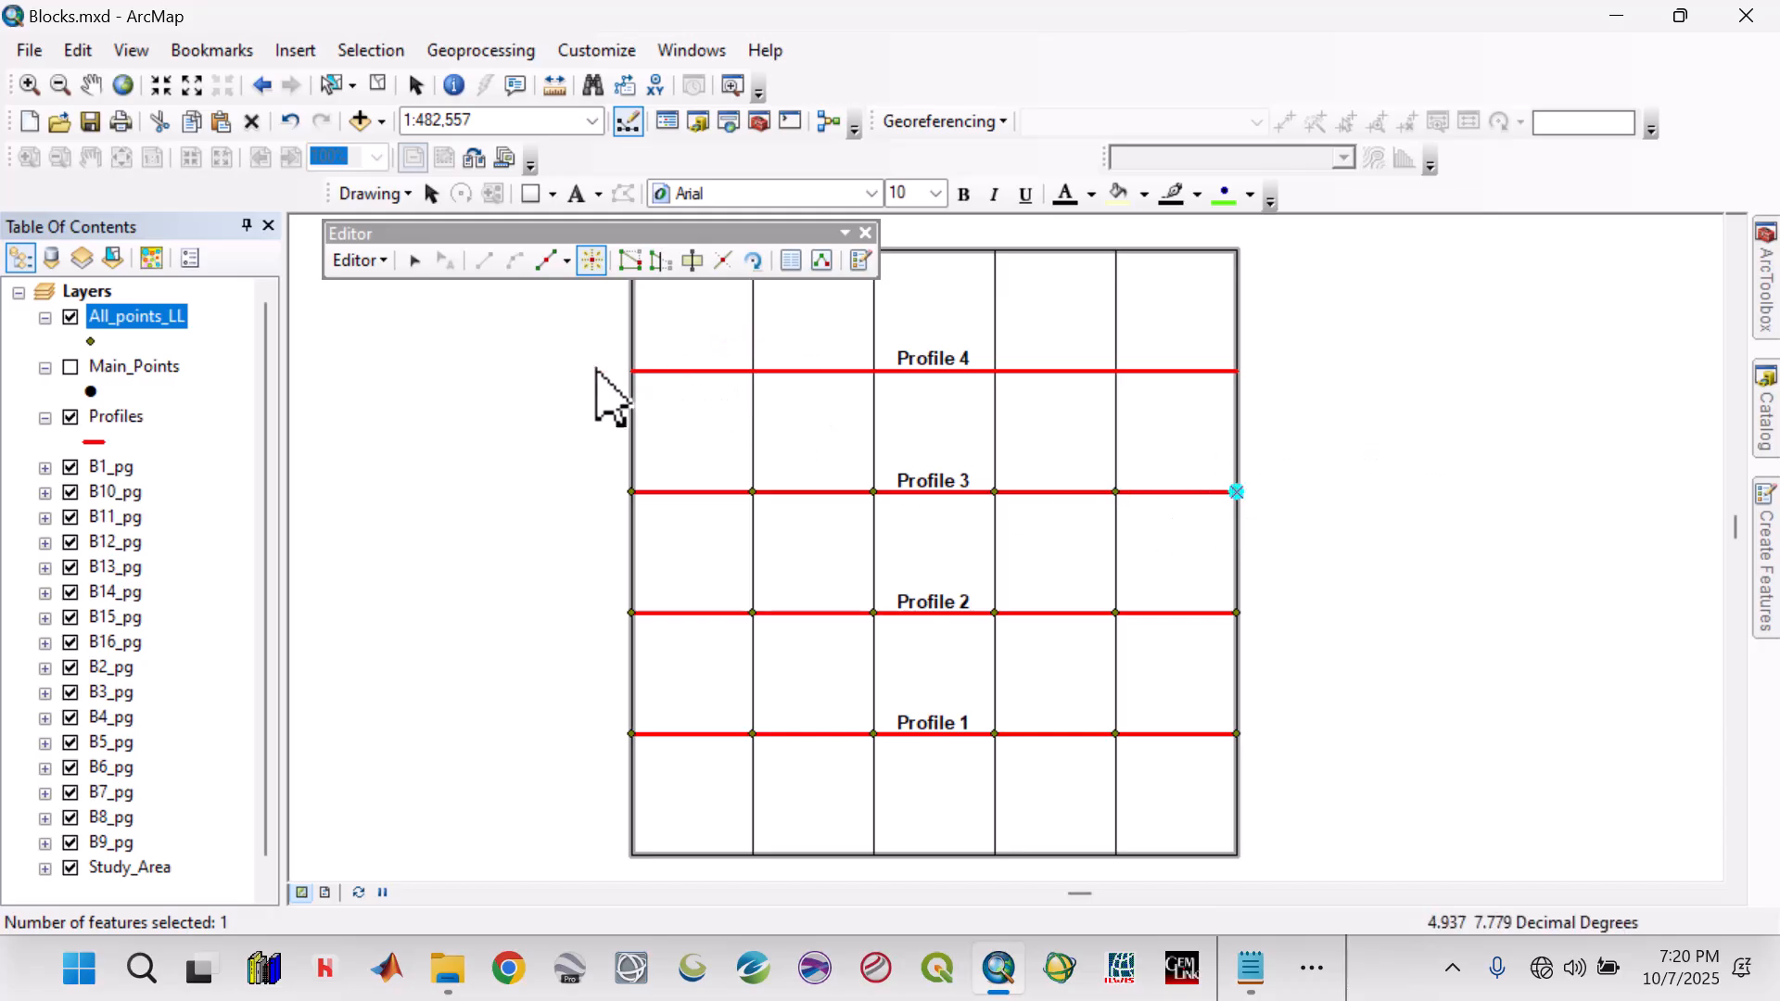
Place six points along Profile 4, snapped to both line ends and the four vertical grid-line crossings
click(633, 373)
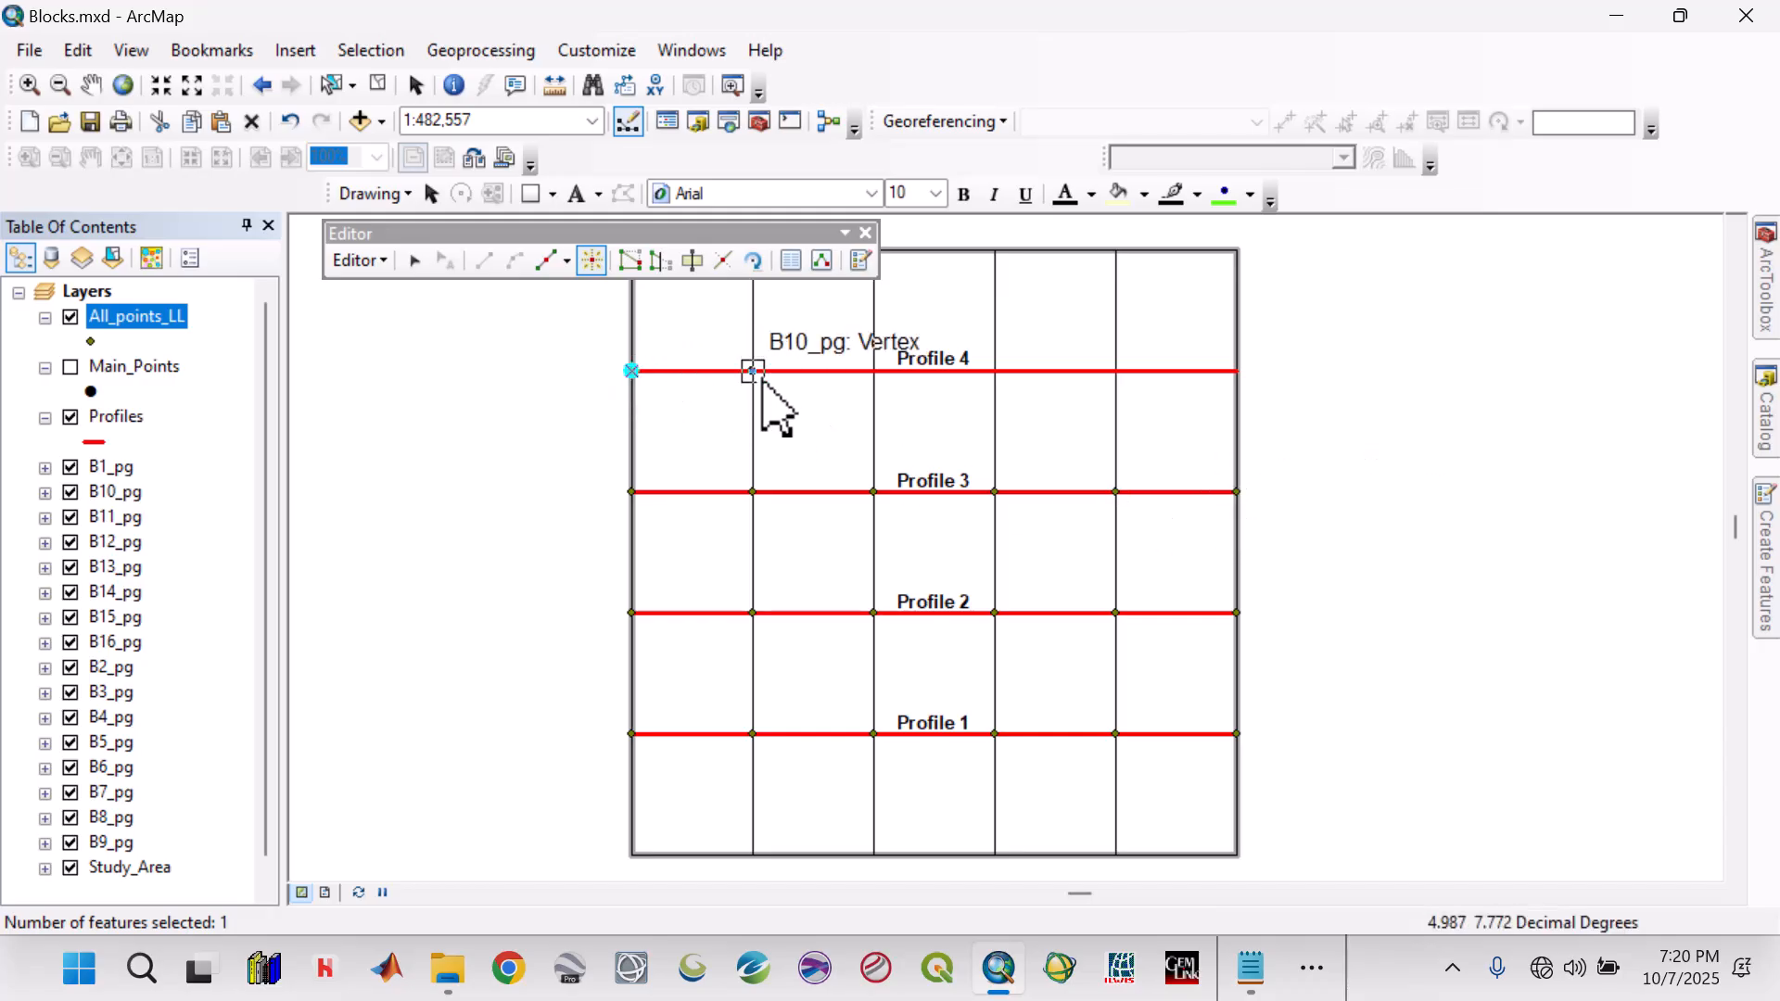
click(753, 372)
click(873, 372)
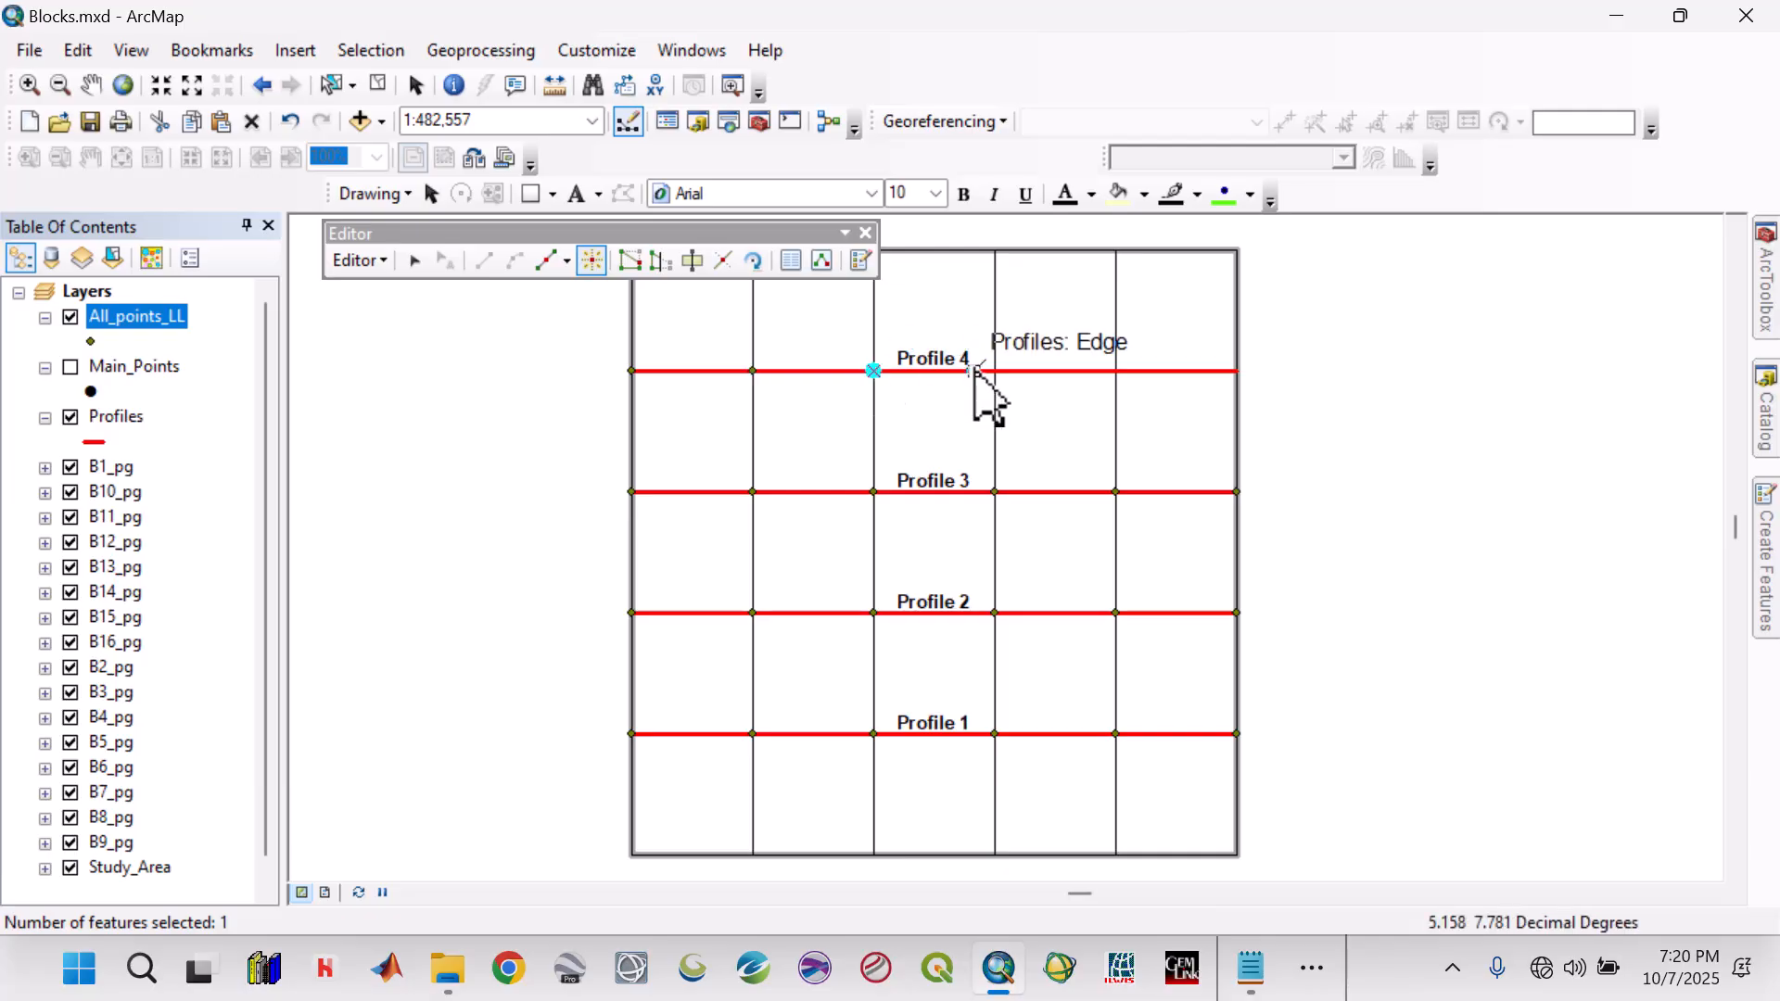
click(994, 372)
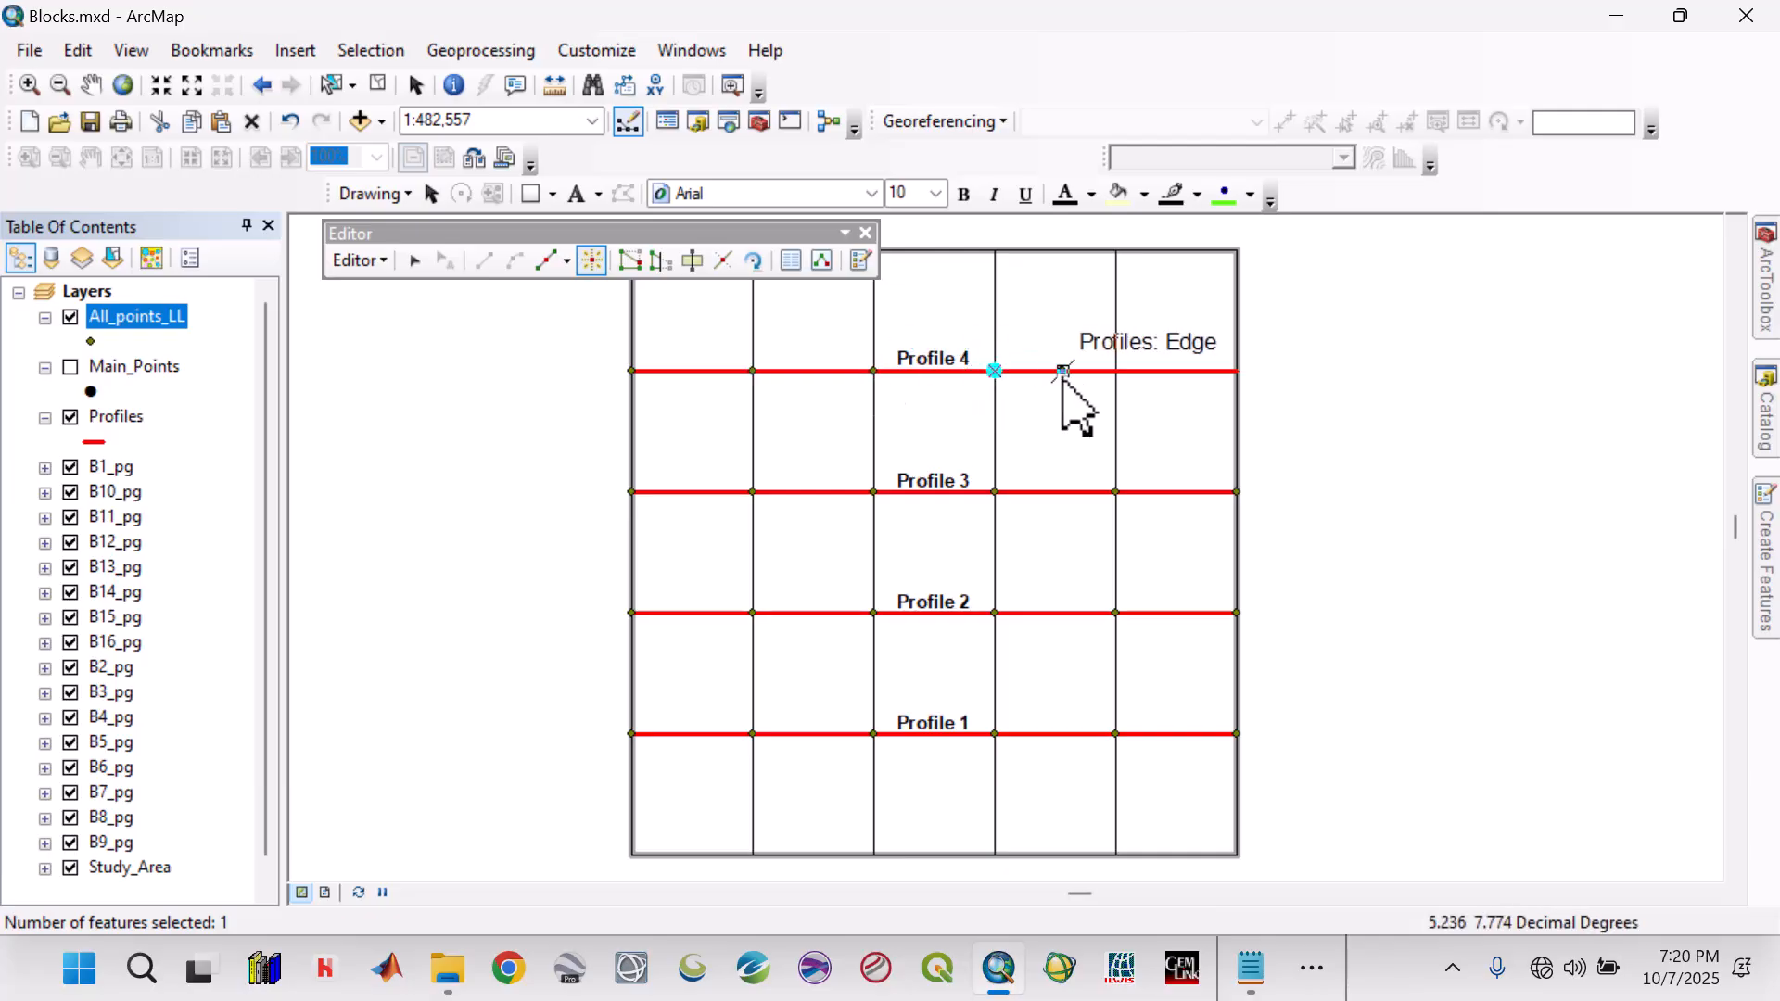
click(1115, 372)
click(1235, 371)
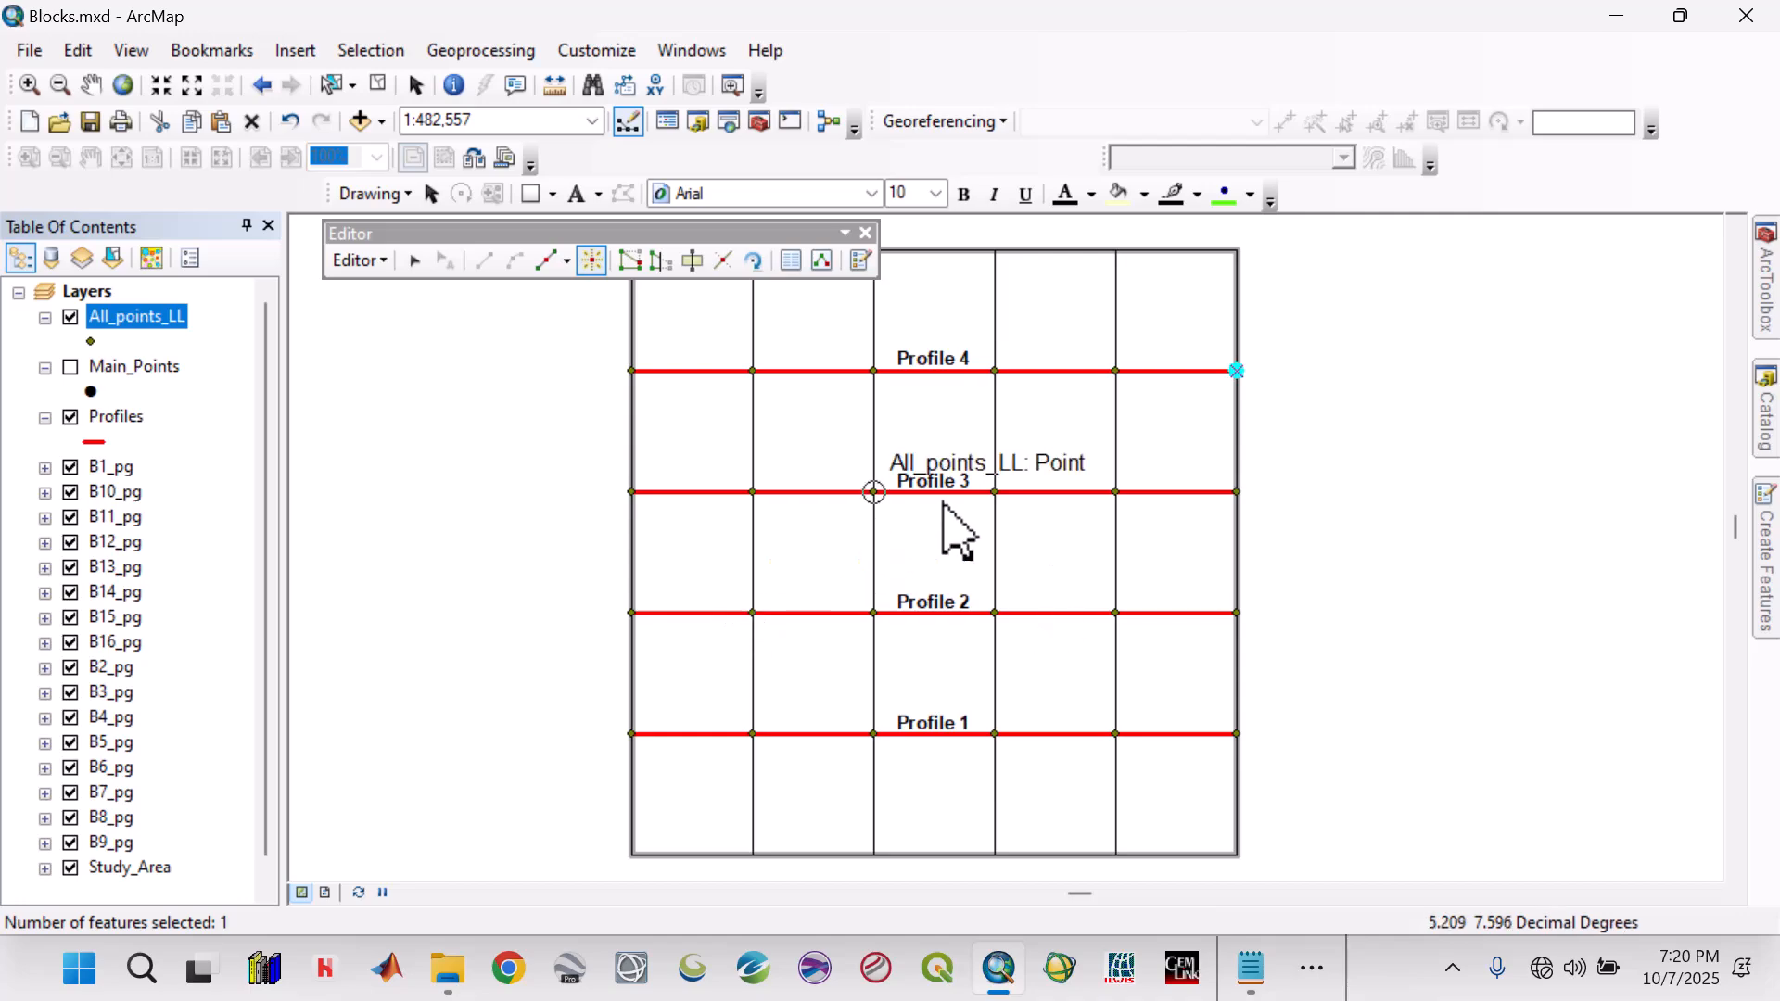
Save the point edits, then stop the editing session and close the Editor tools
click(374, 262)
click(382, 326)
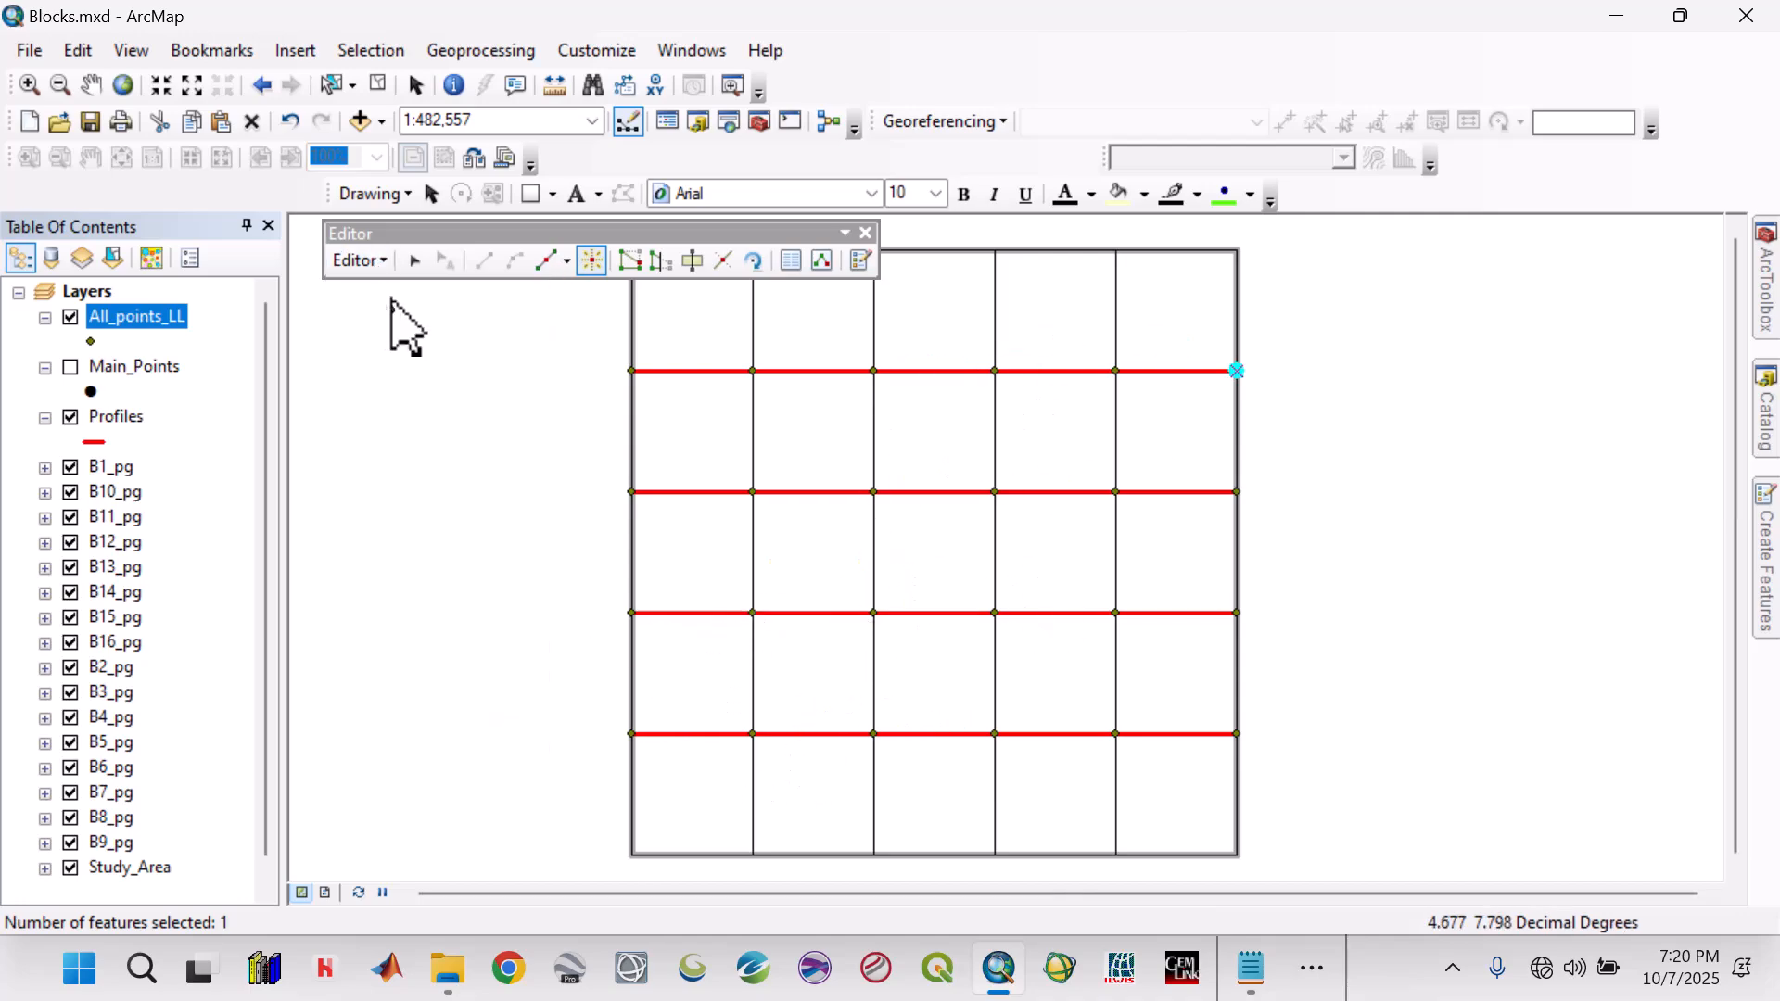
click(371, 261)
click(386, 317)
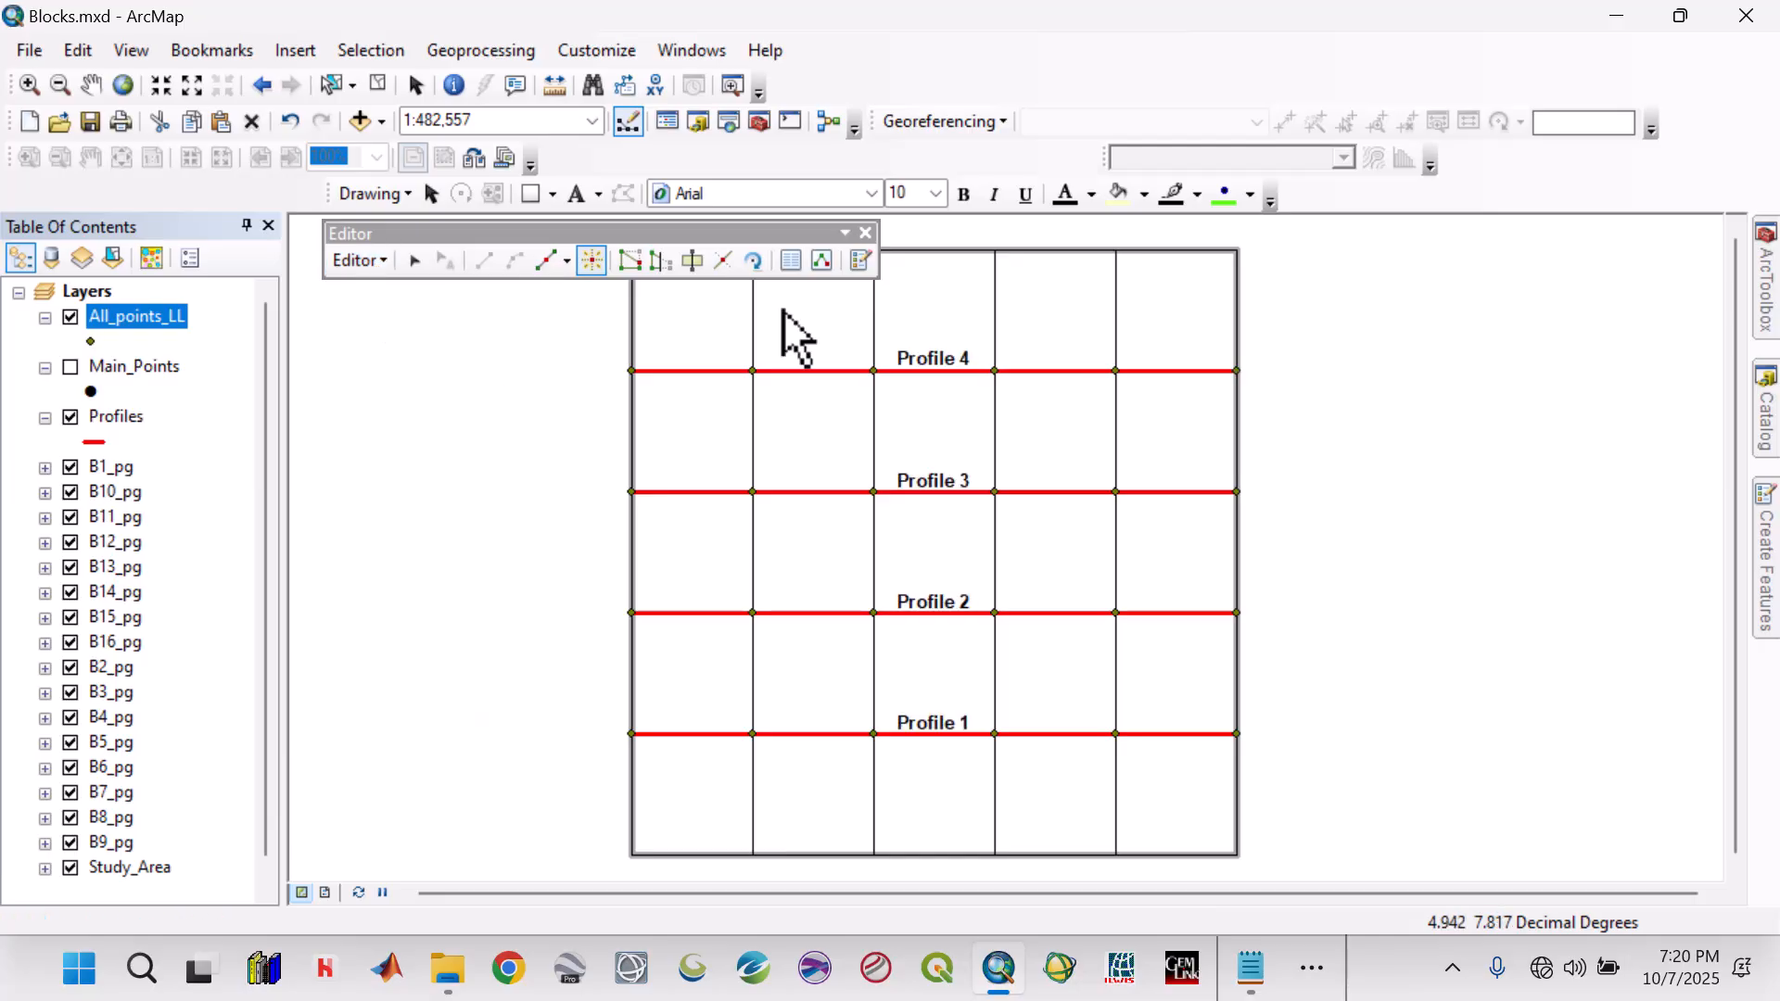
click(865, 233)
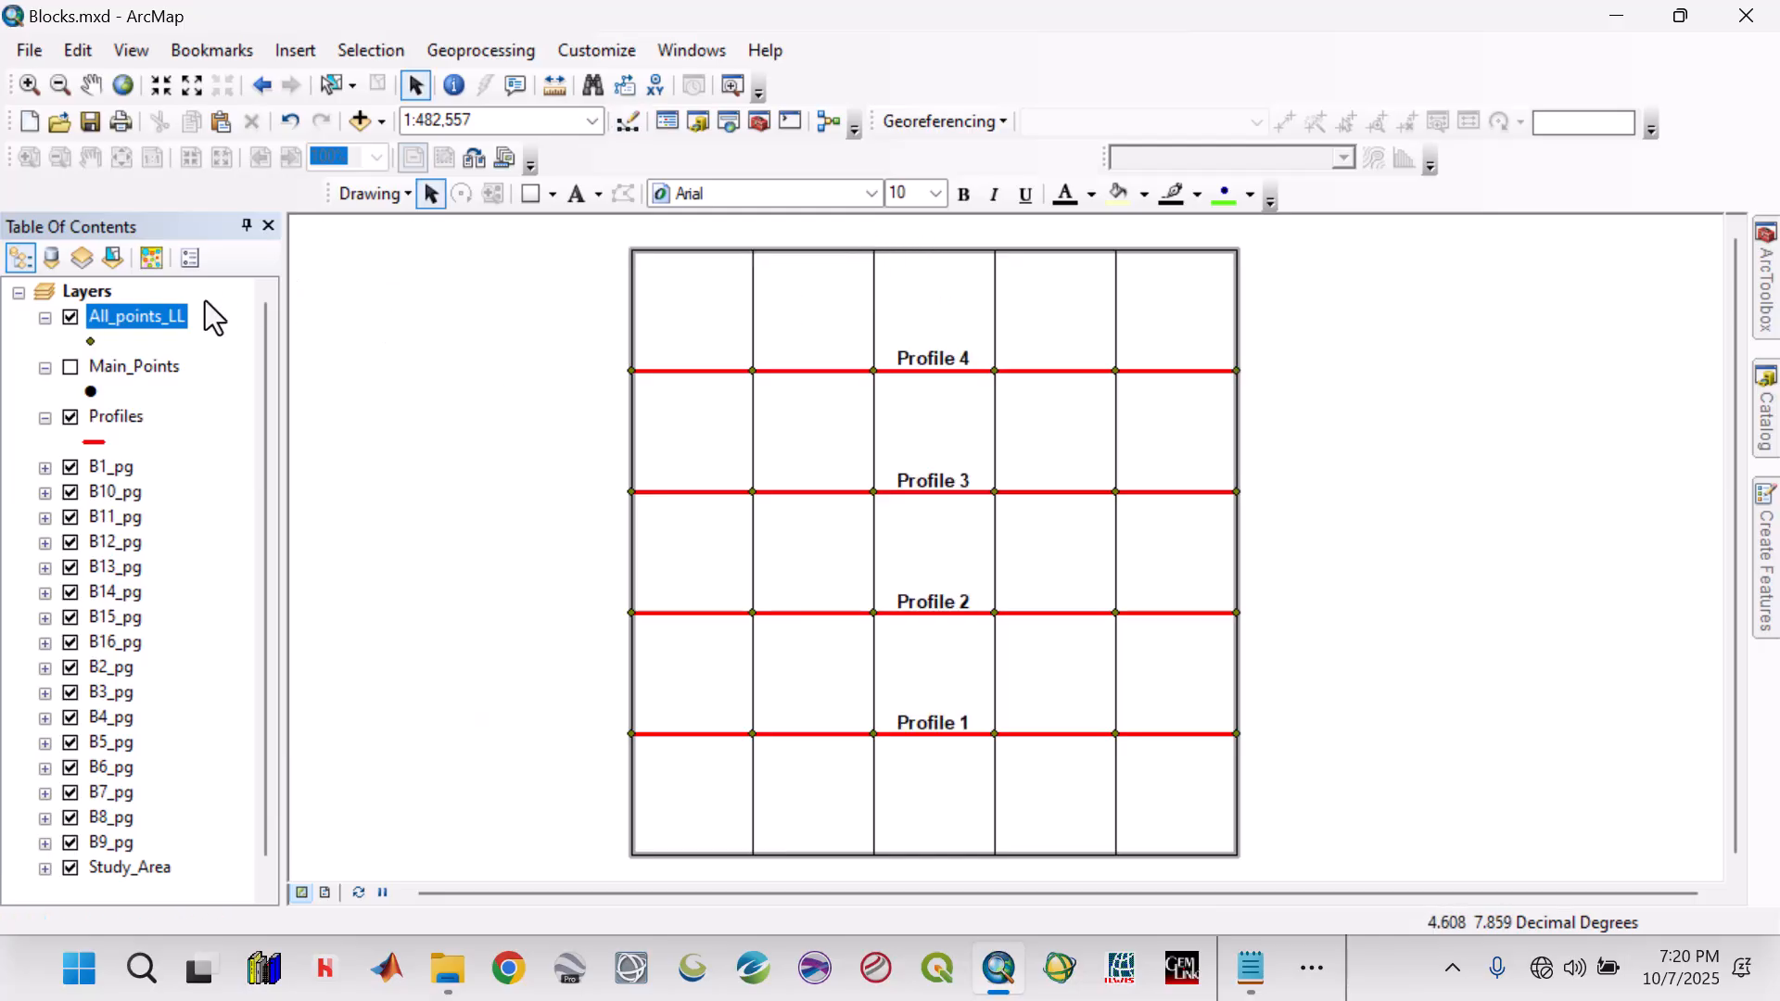
Review all the point records in the All_points_LL attribute table and close the table
right_click(132, 315)
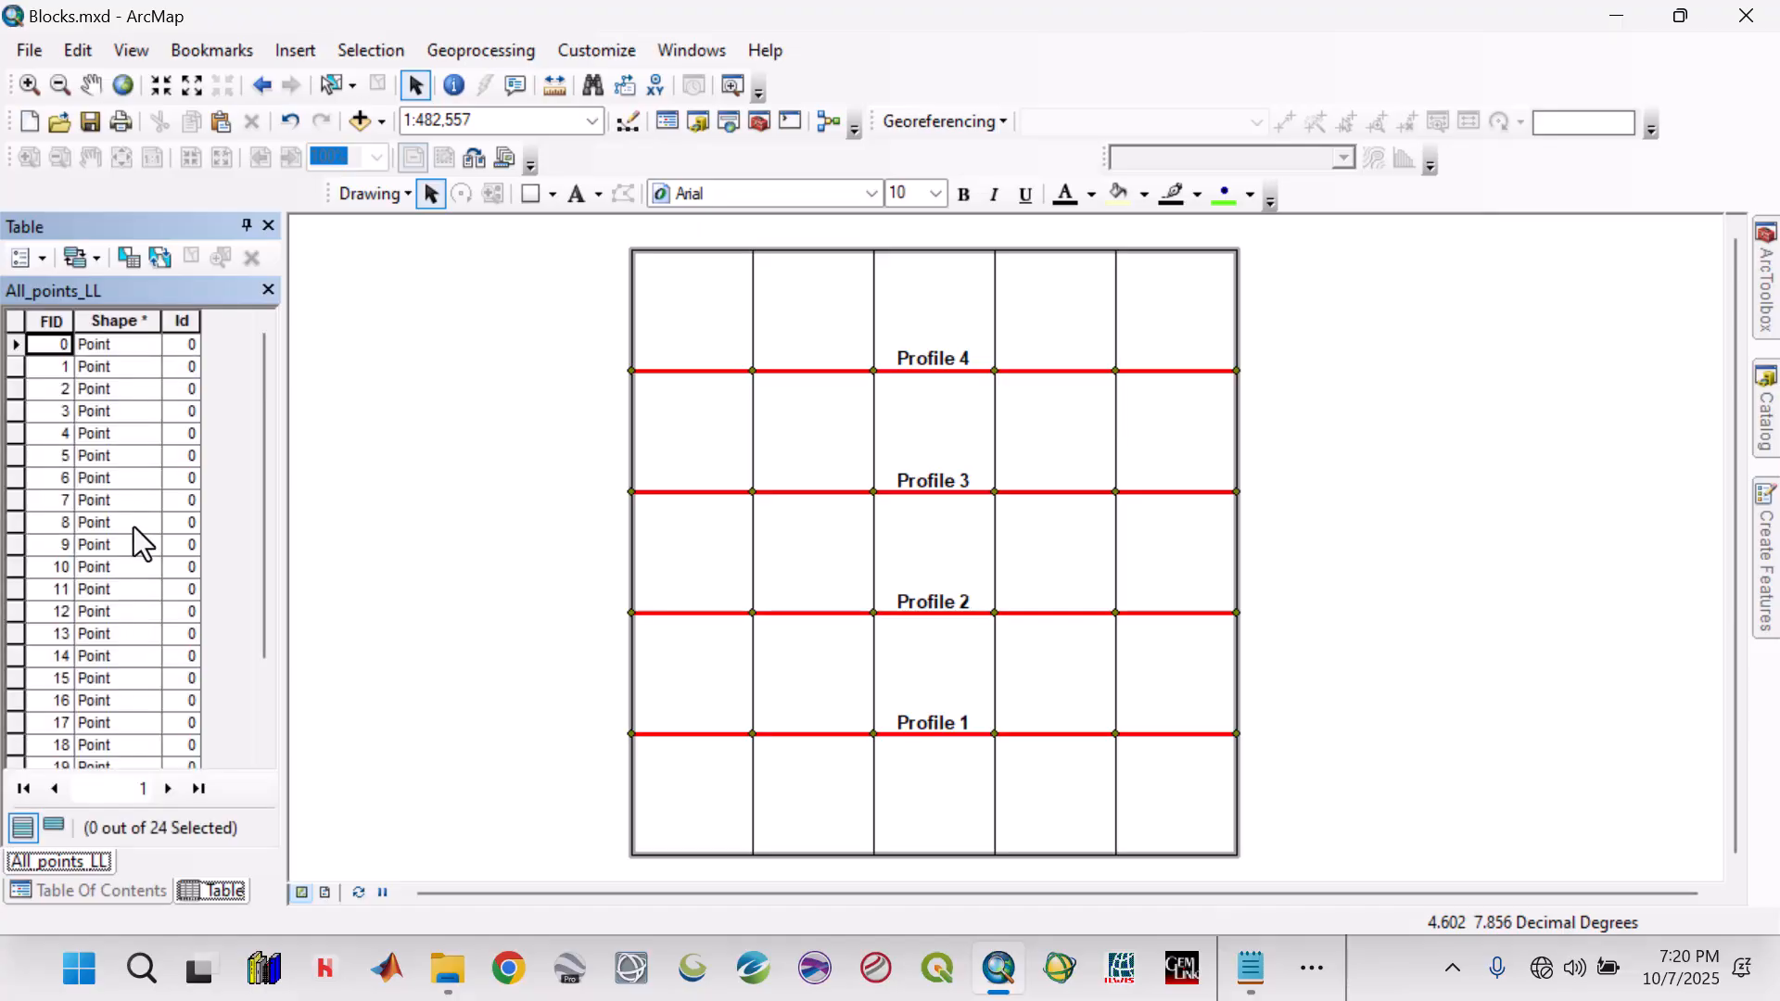
scroll(130, 542, down, 2)
scroll(106, 695, up, 2)
scroll(61, 464, down, 2)
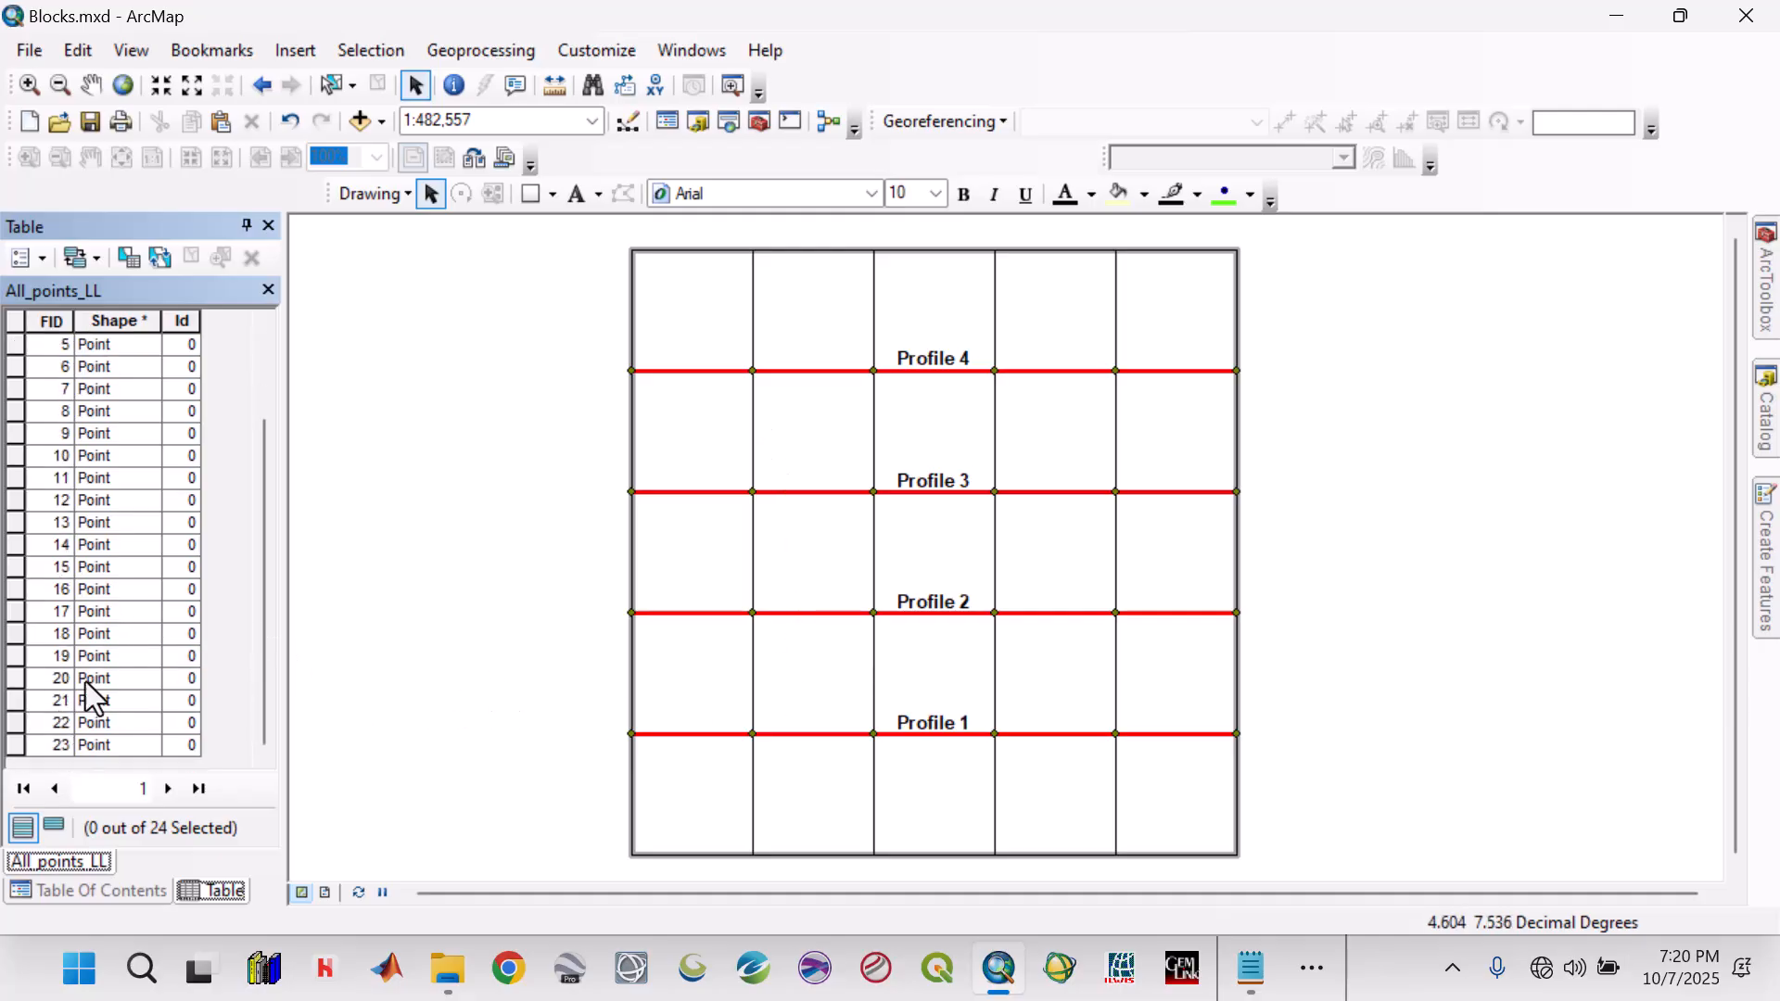
scroll(102, 631, up, 1)
scroll(105, 556, up, 1)
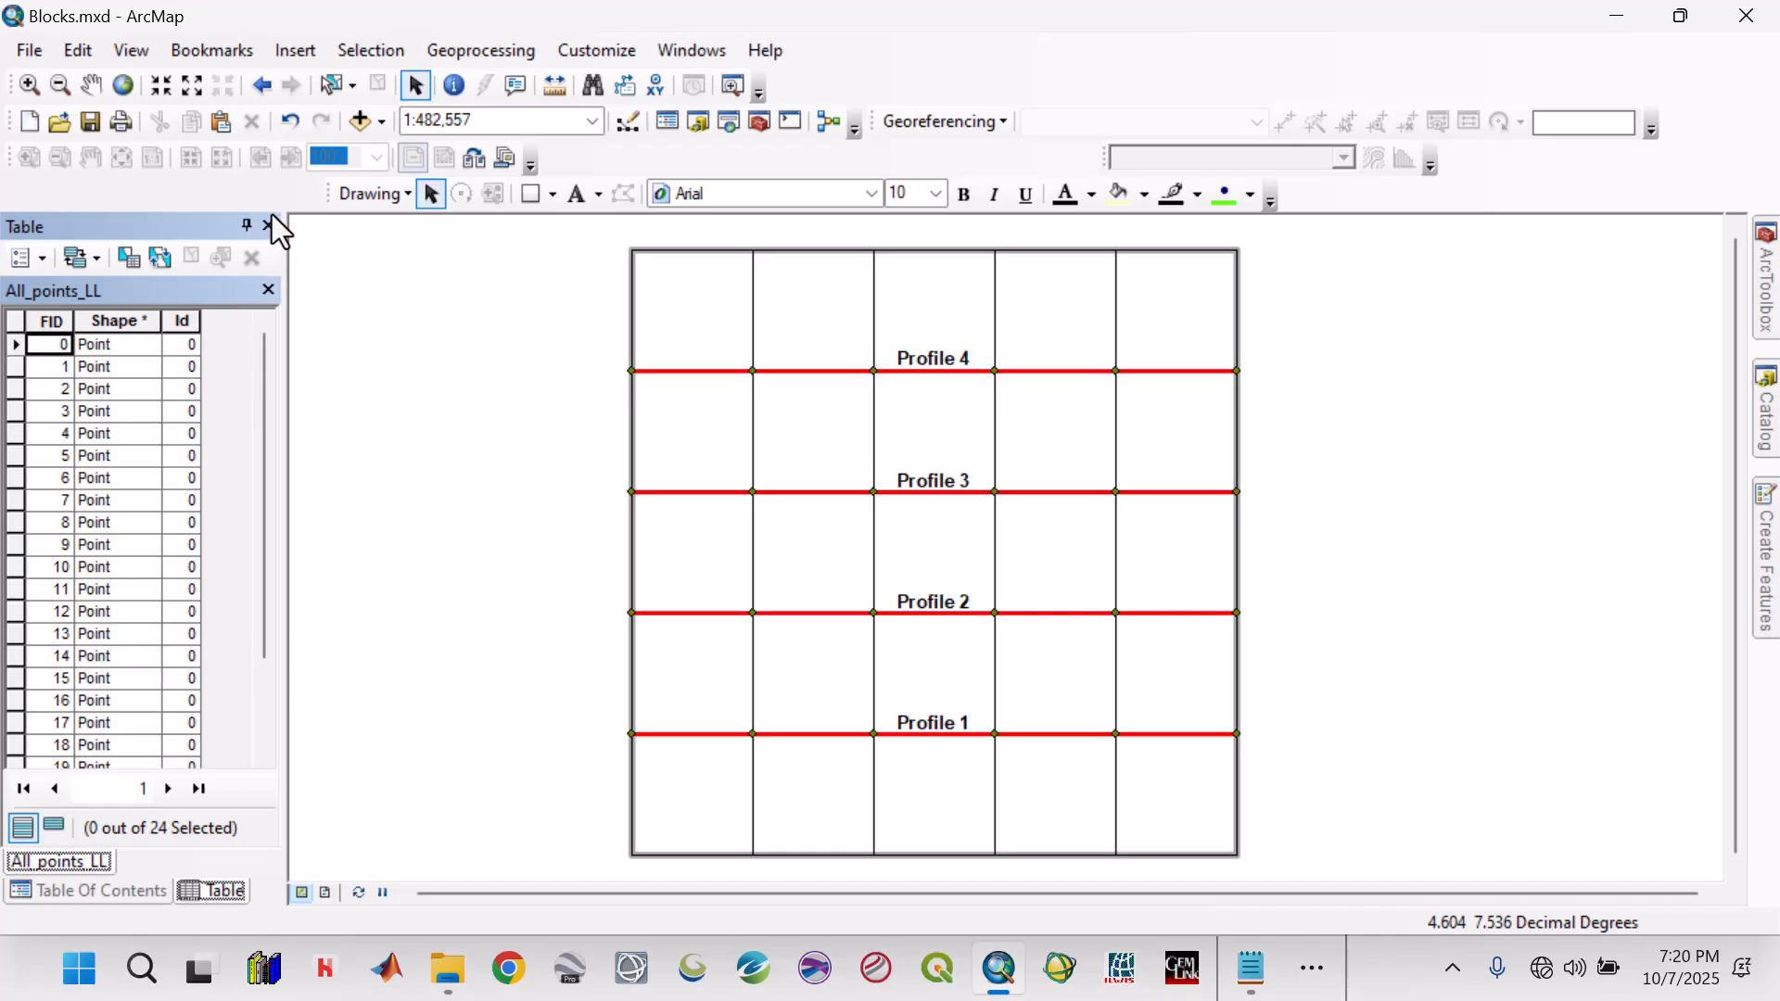
click(270, 224)
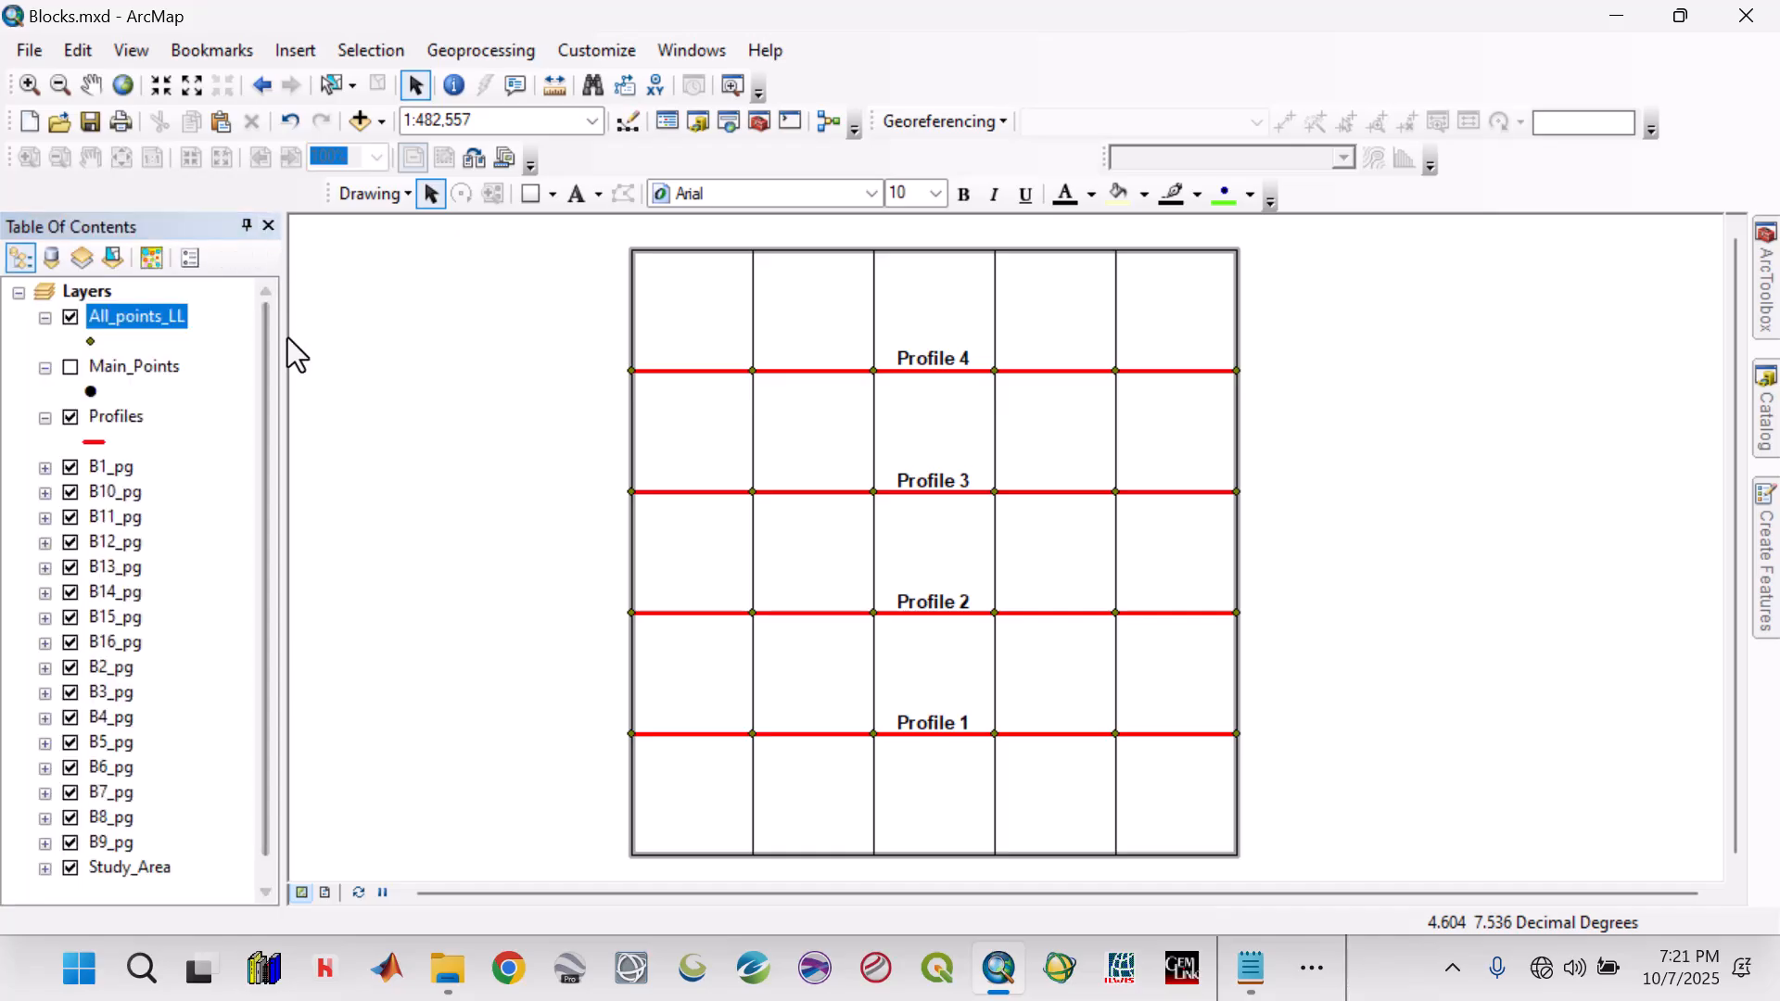
Widen the table of contents slightly and save the map document
drag(284, 333, 316, 330)
click(92, 115)
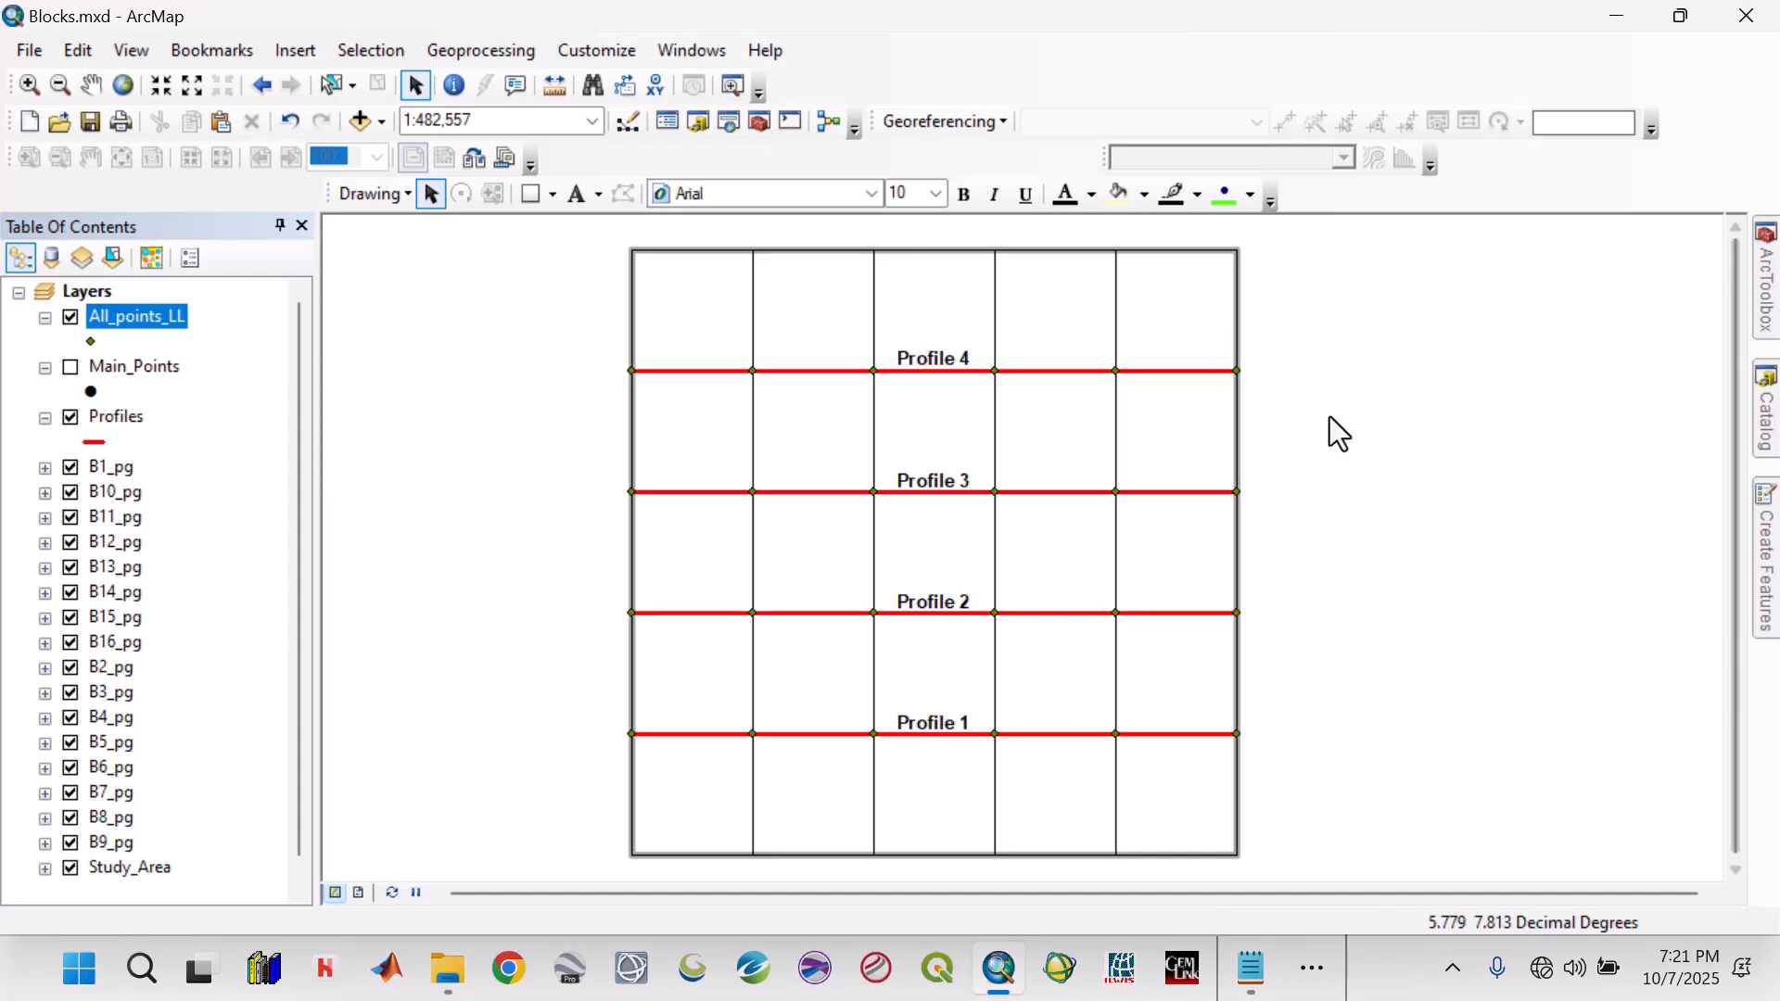
Open the Project tool from the Data Management projection tools and set All_points_LL as its input feature class
click(1764, 296)
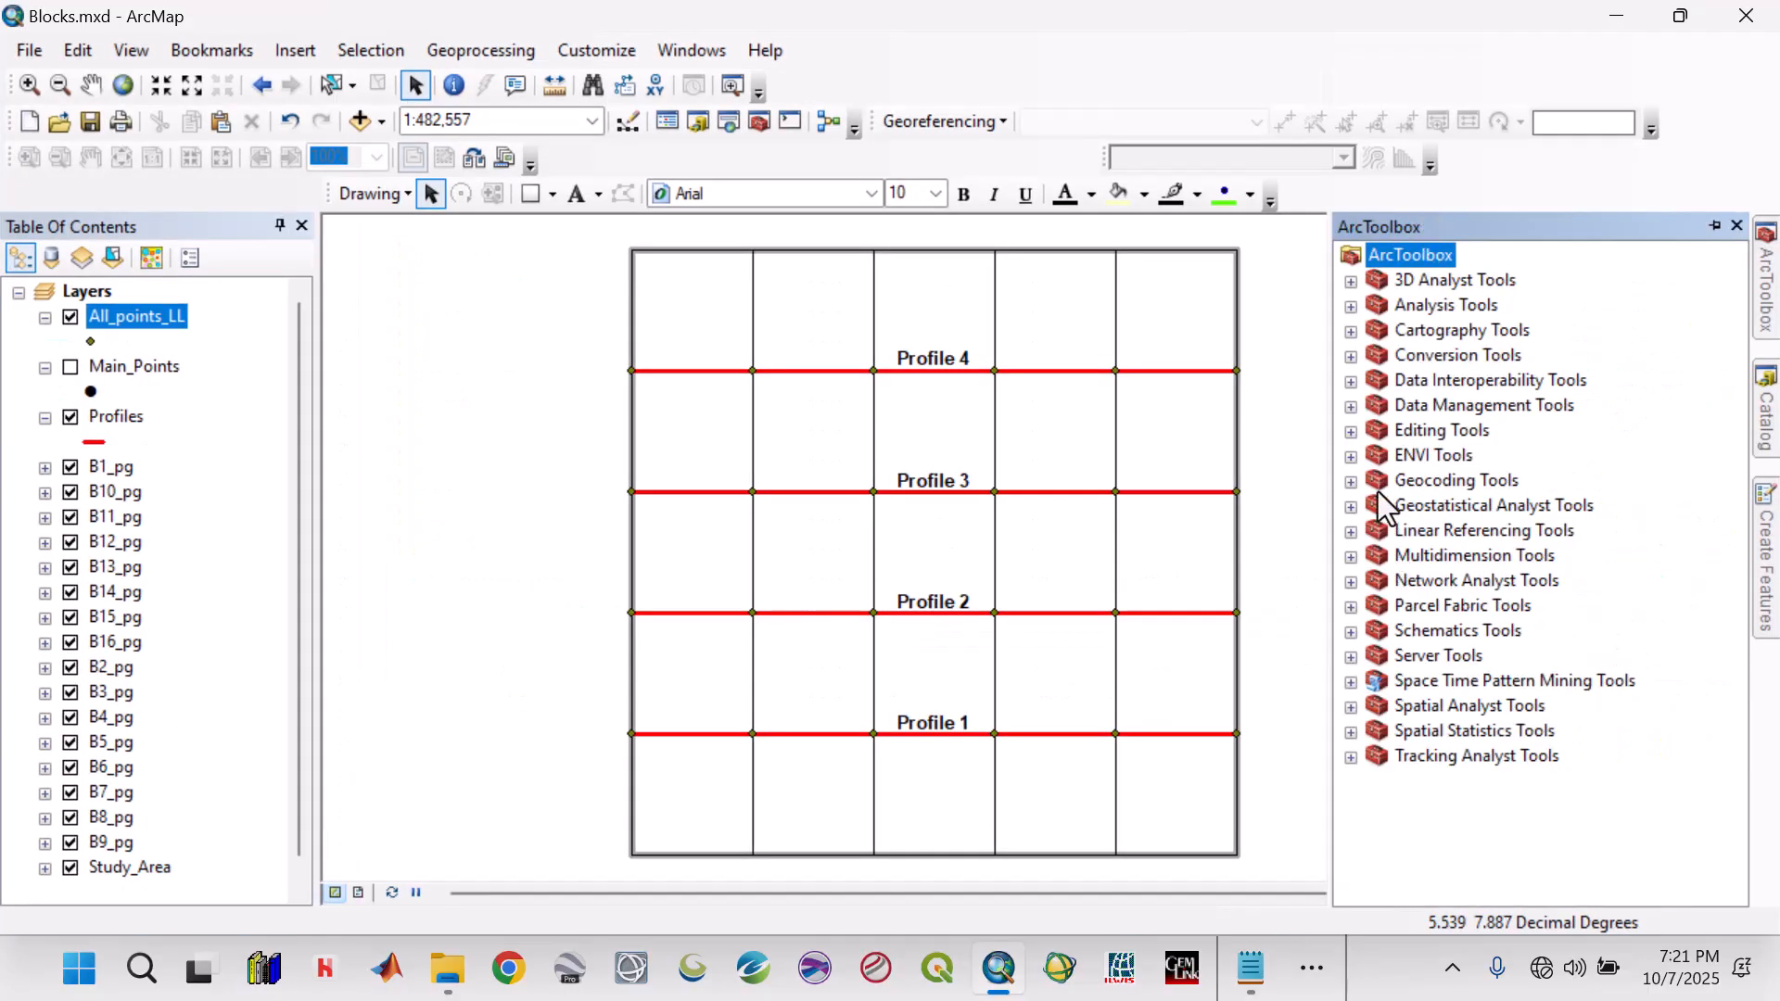
click(1350, 406)
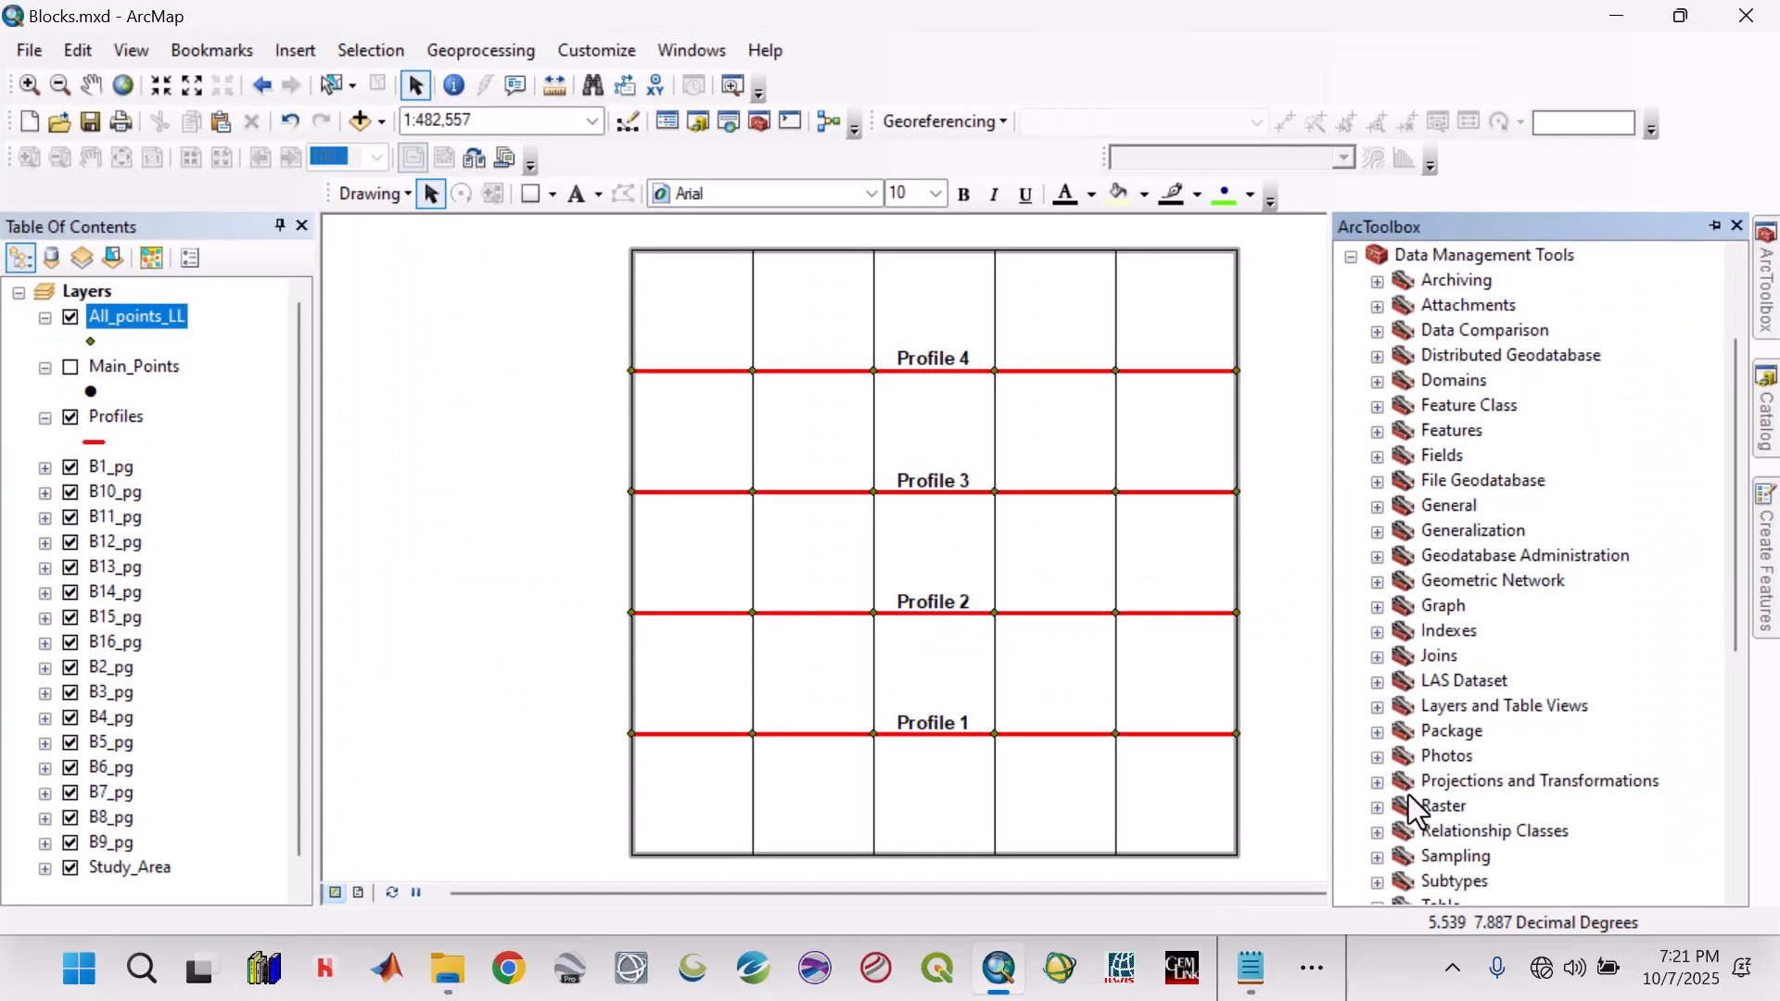
click(1377, 781)
scroll(1480, 819, down, 1)
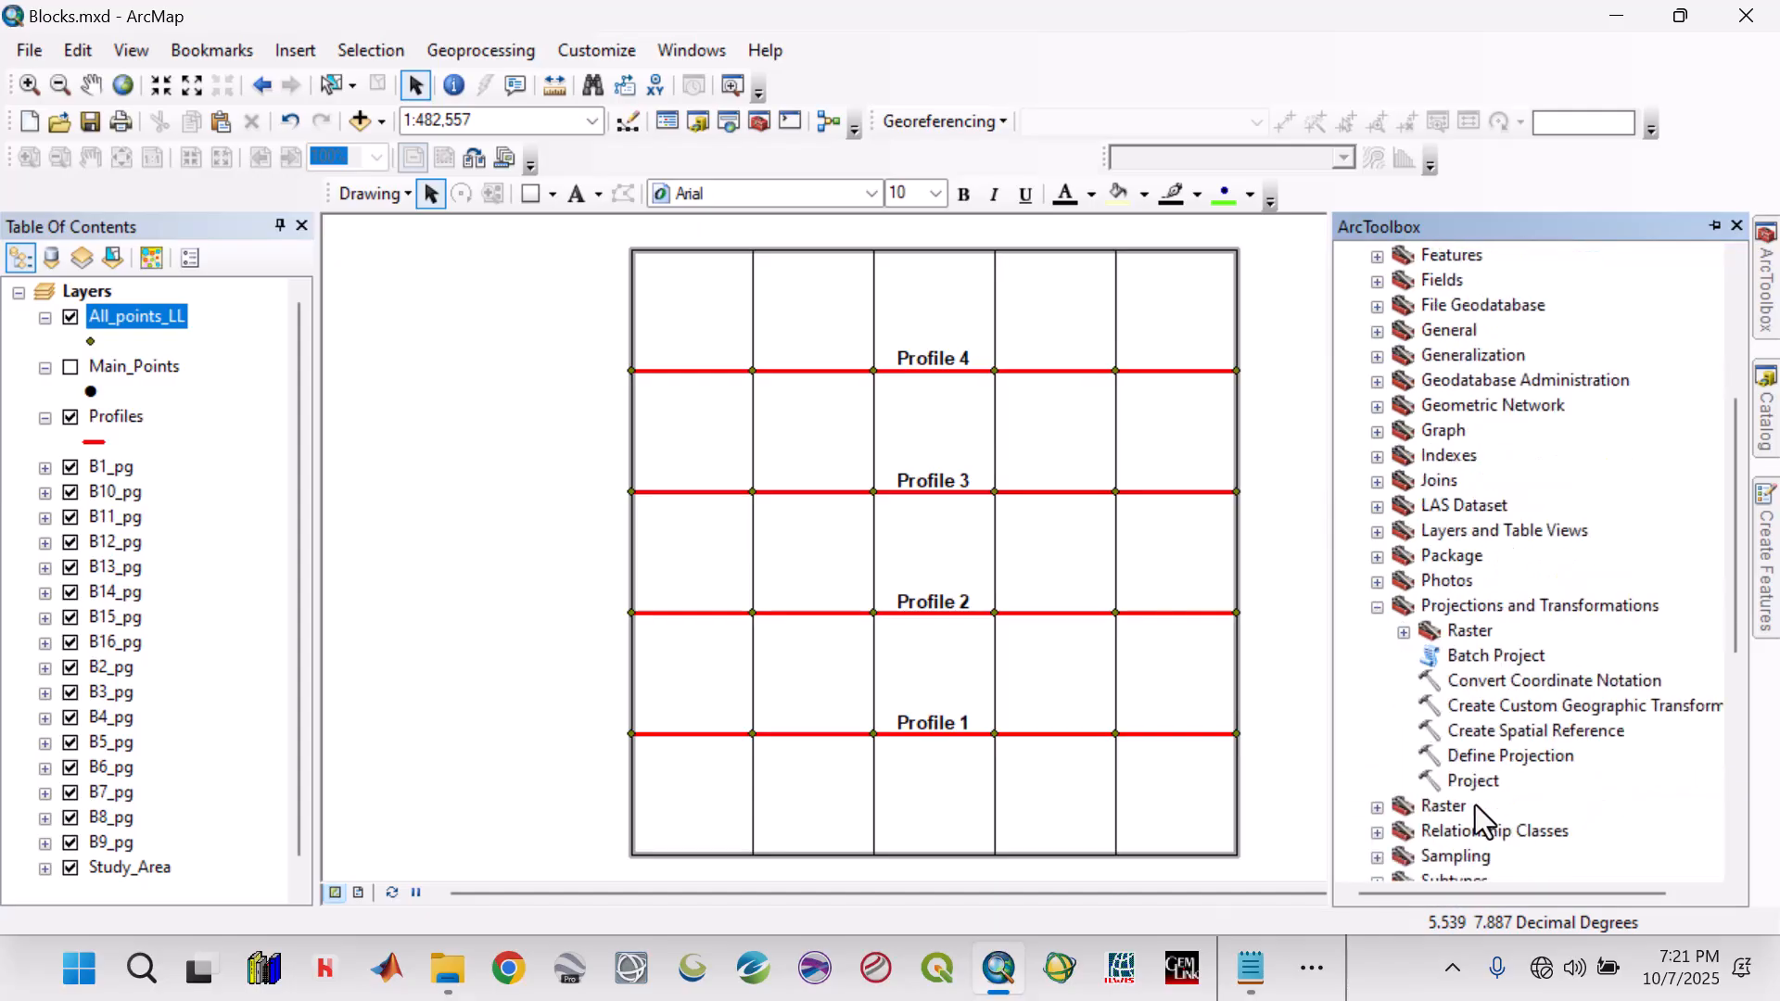
double_click(1475, 783)
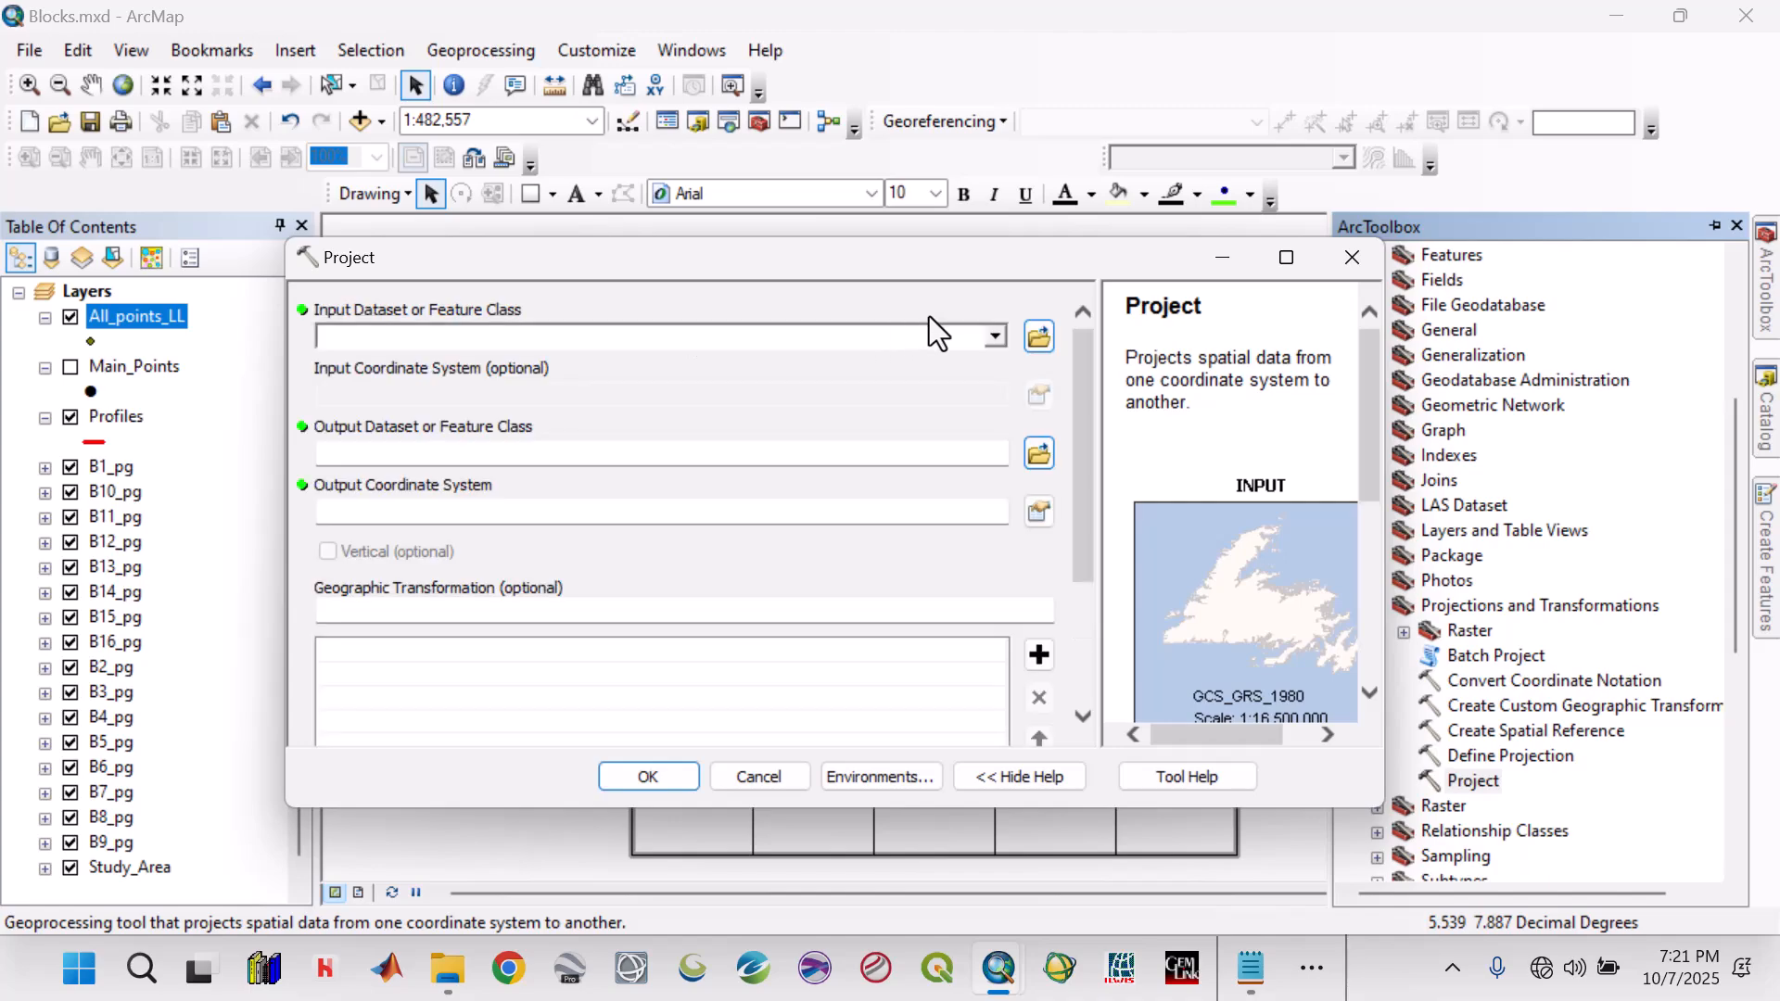
click(991, 337)
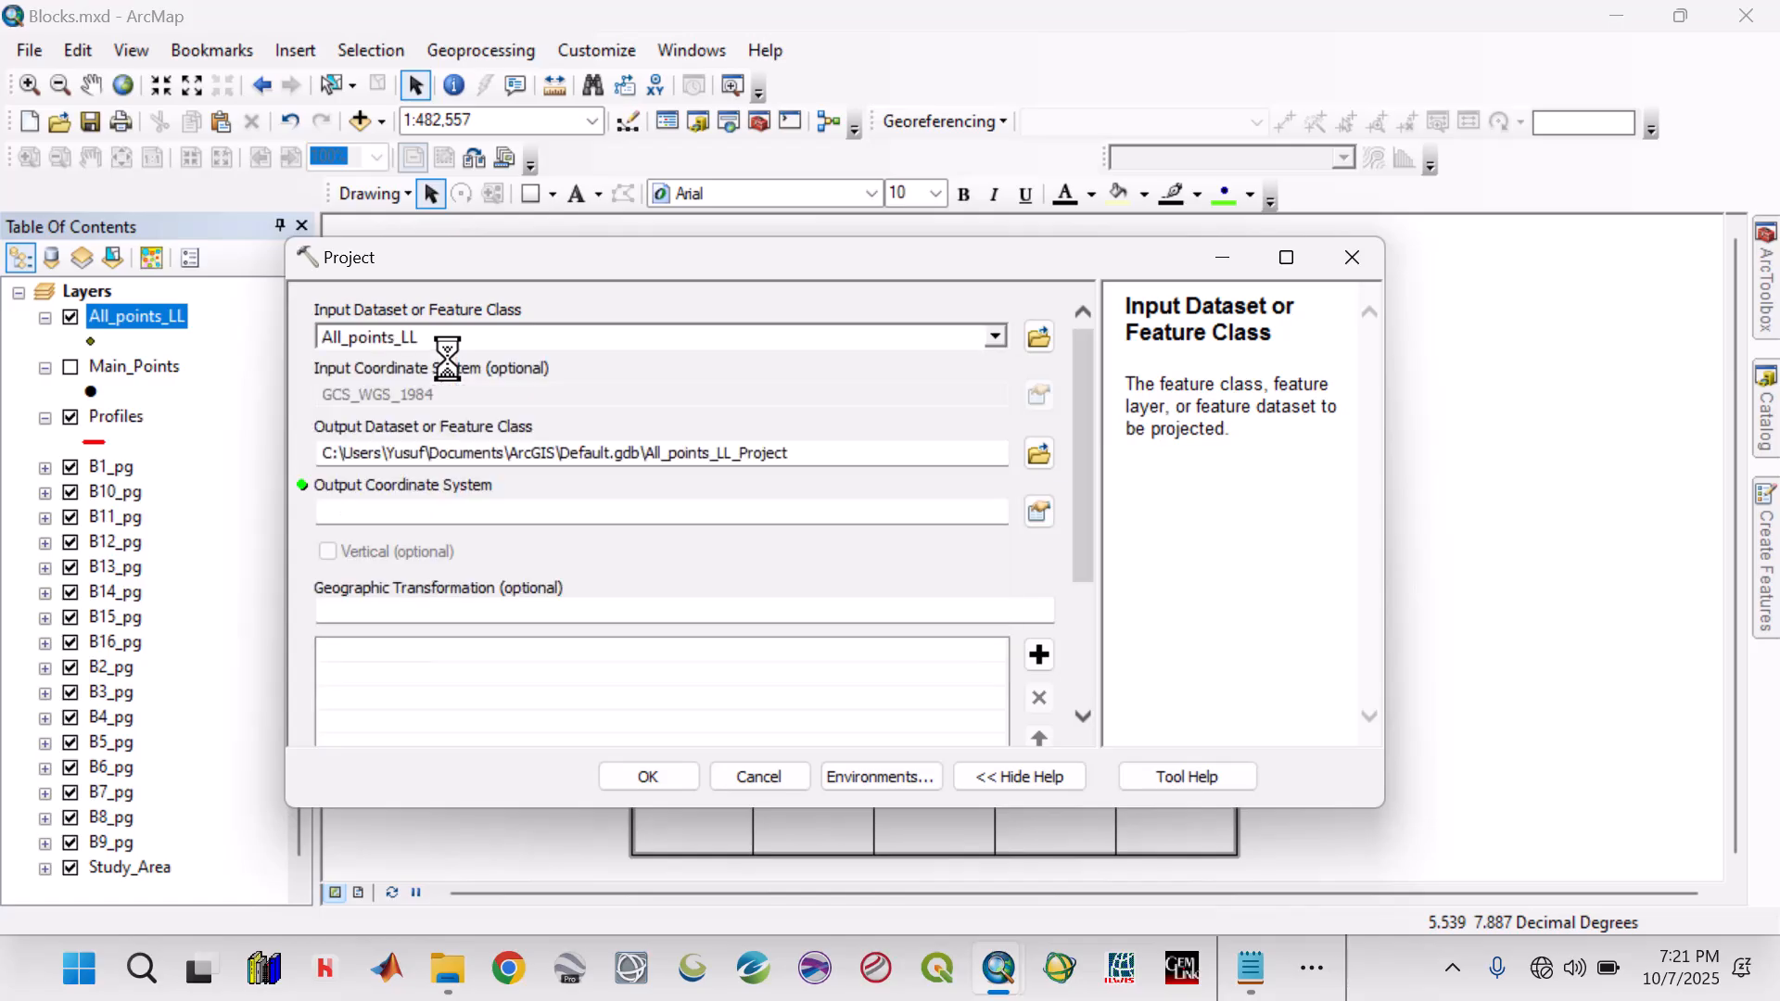
Set the projection's output coordinate system to WGS 1984 UTM Zone 31N
click(1042, 513)
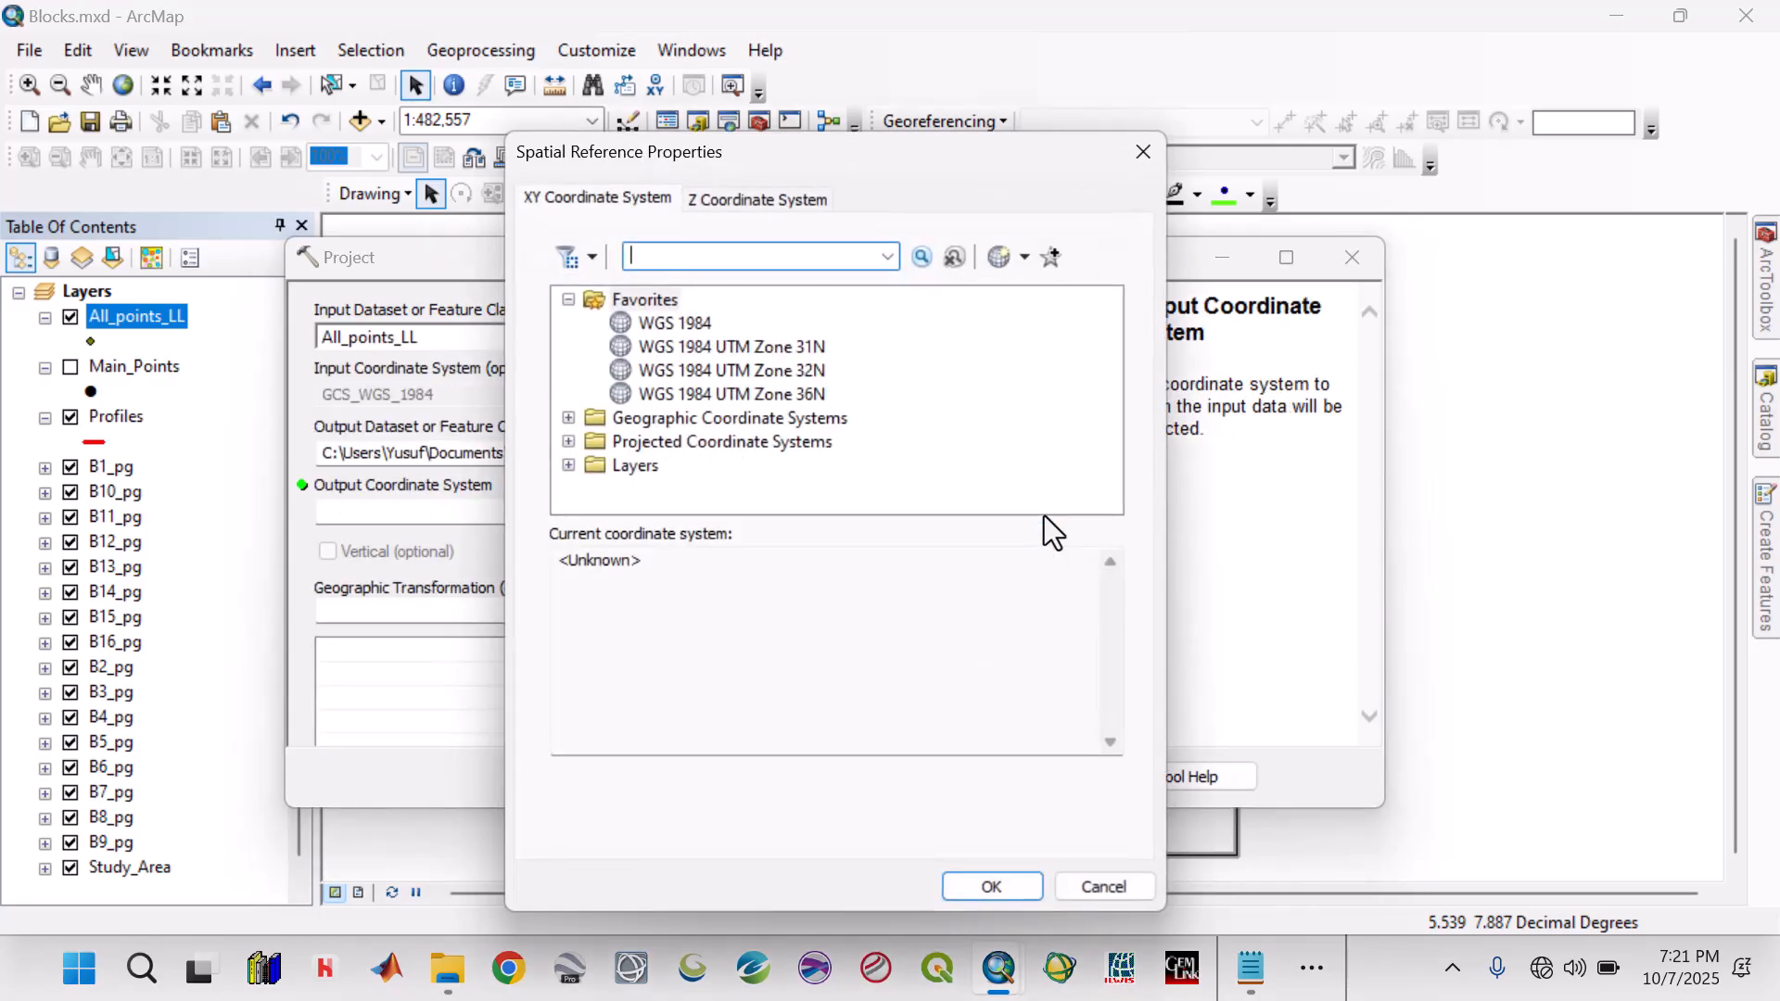
click(811, 347)
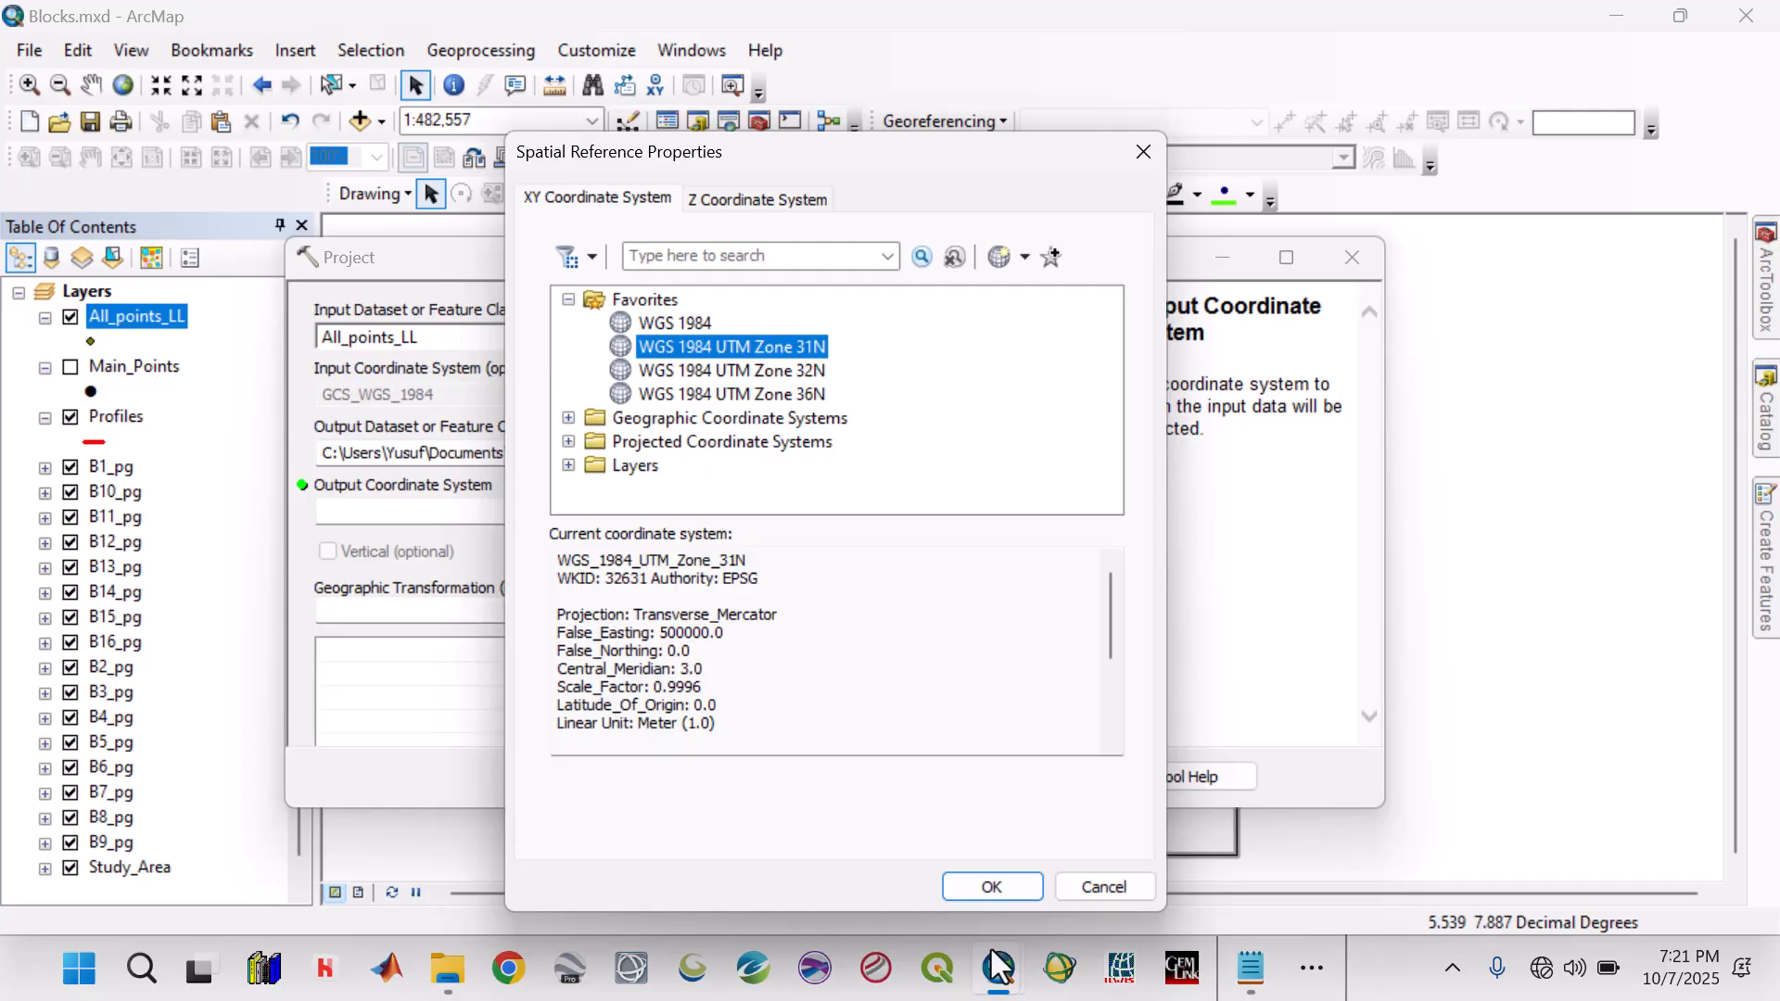
click(992, 887)
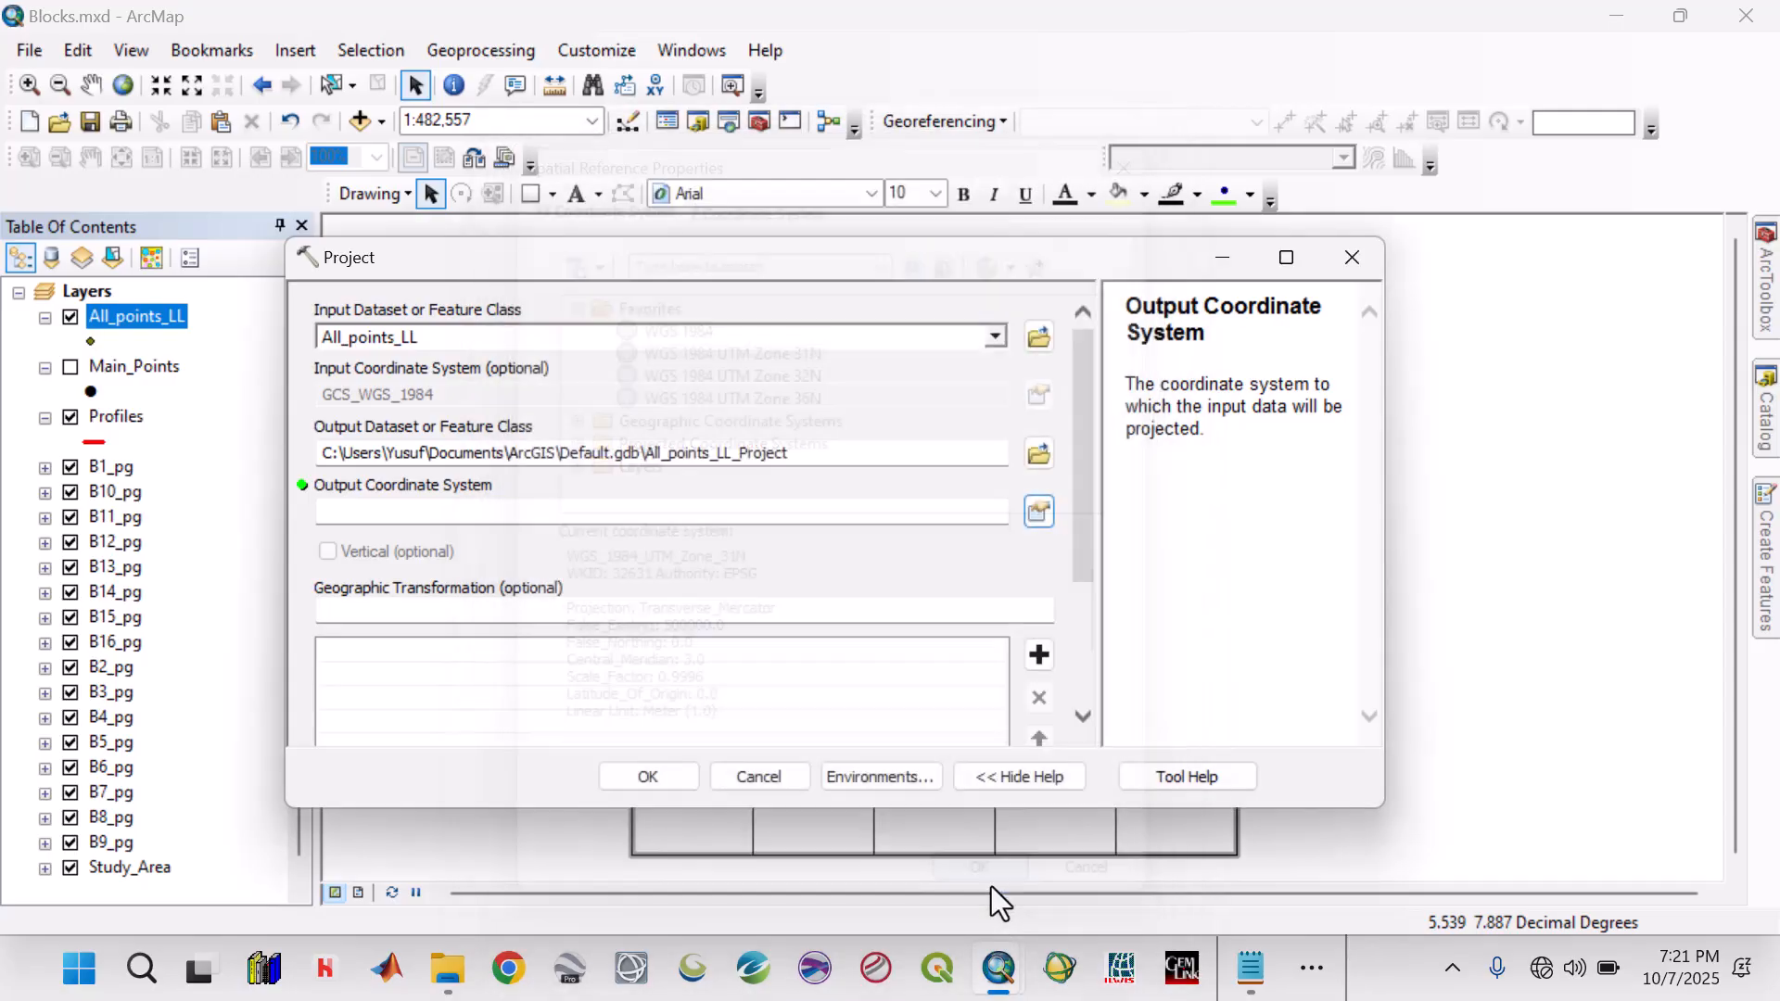
Set the projection output to All_points_XY.shp in the Shapefiles folder and run the Project tool
click(1032, 463)
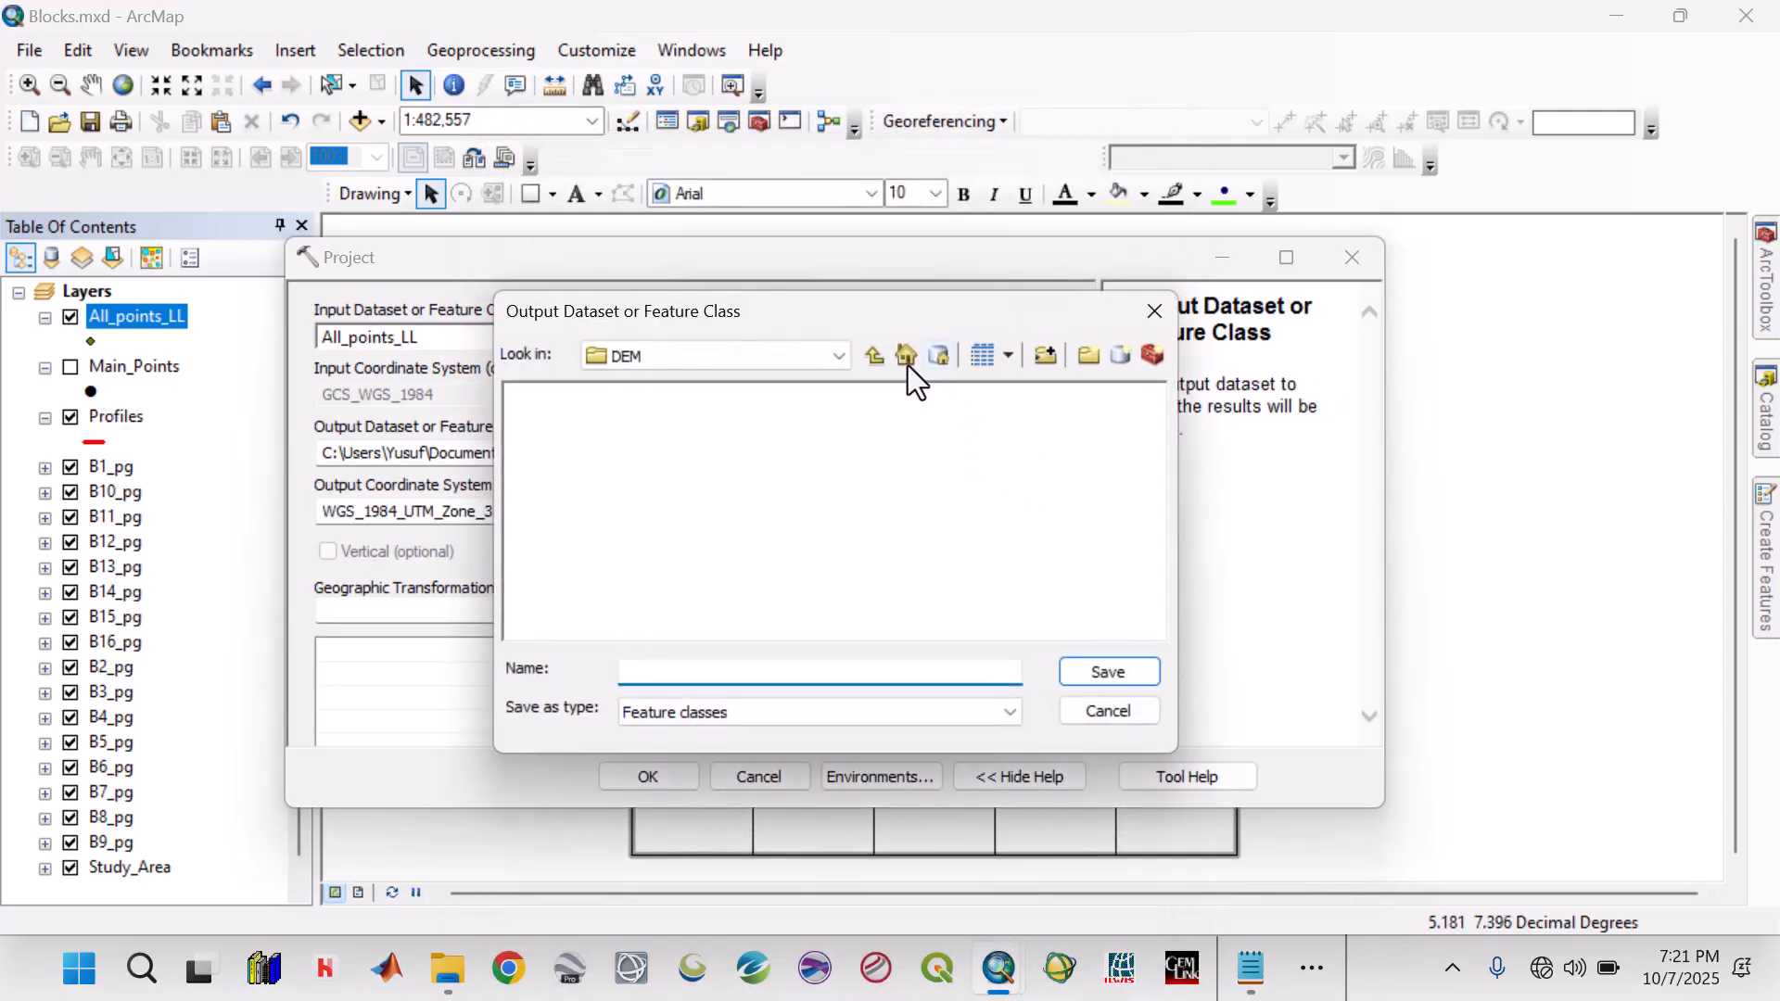
click(875, 357)
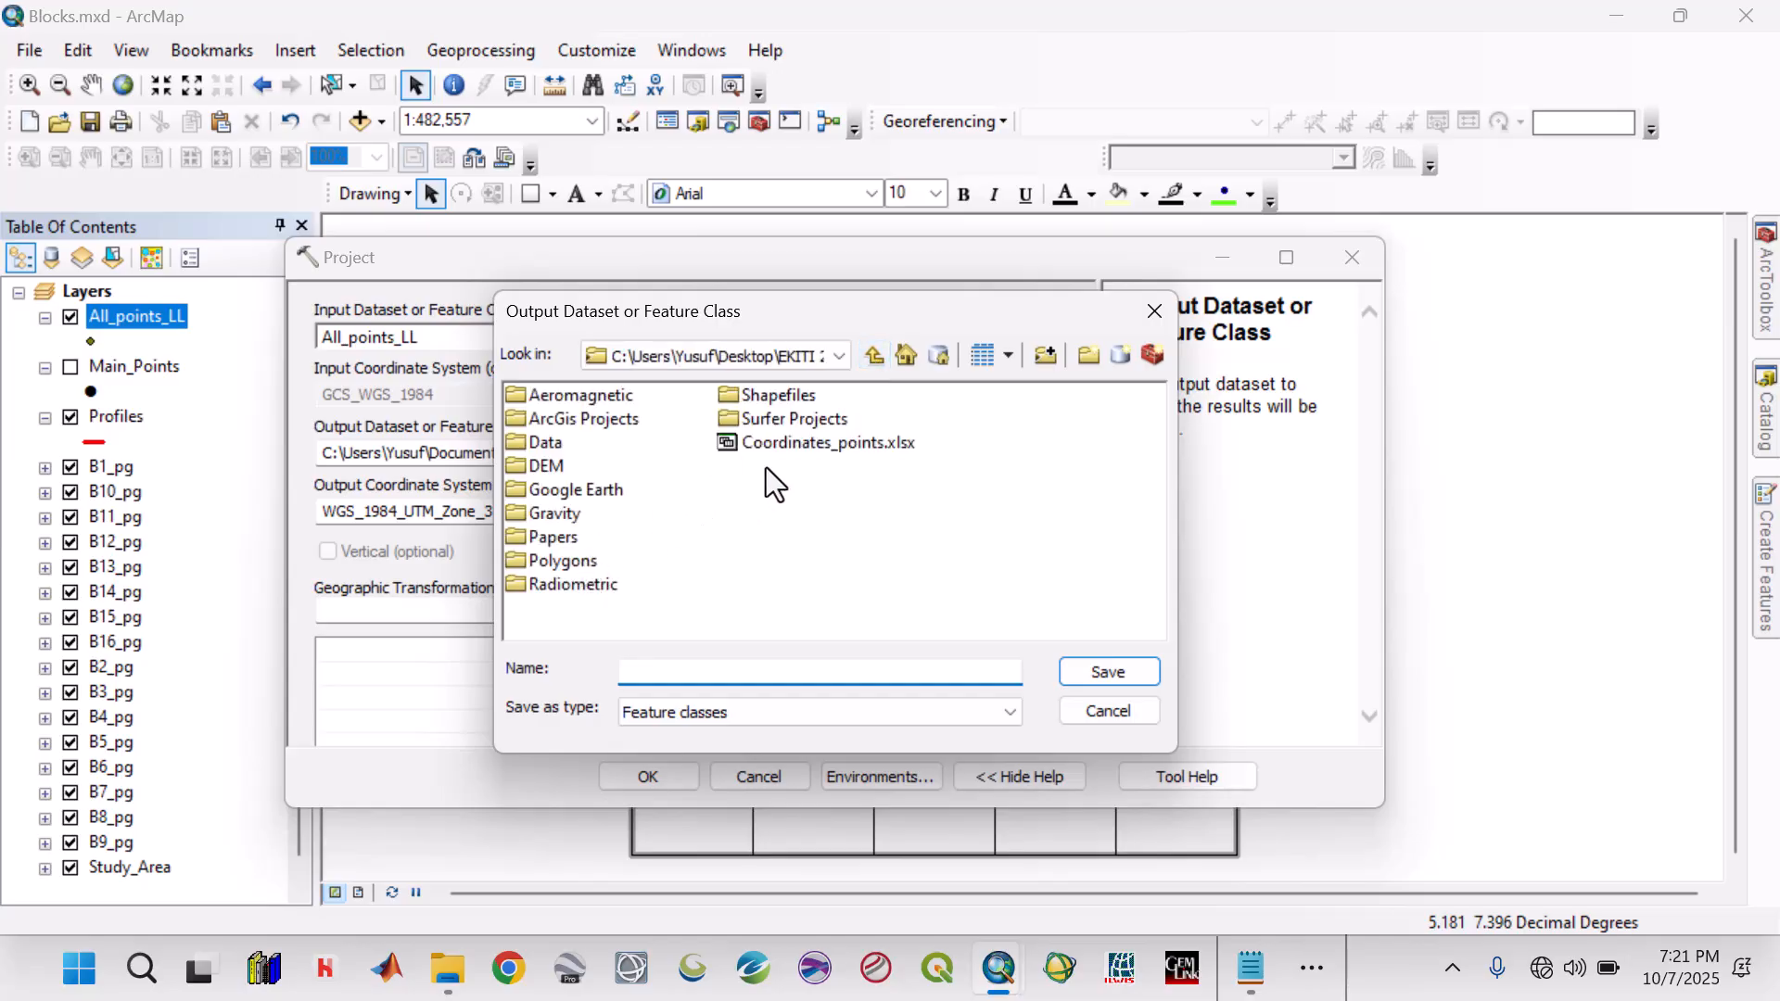
double_click(774, 399)
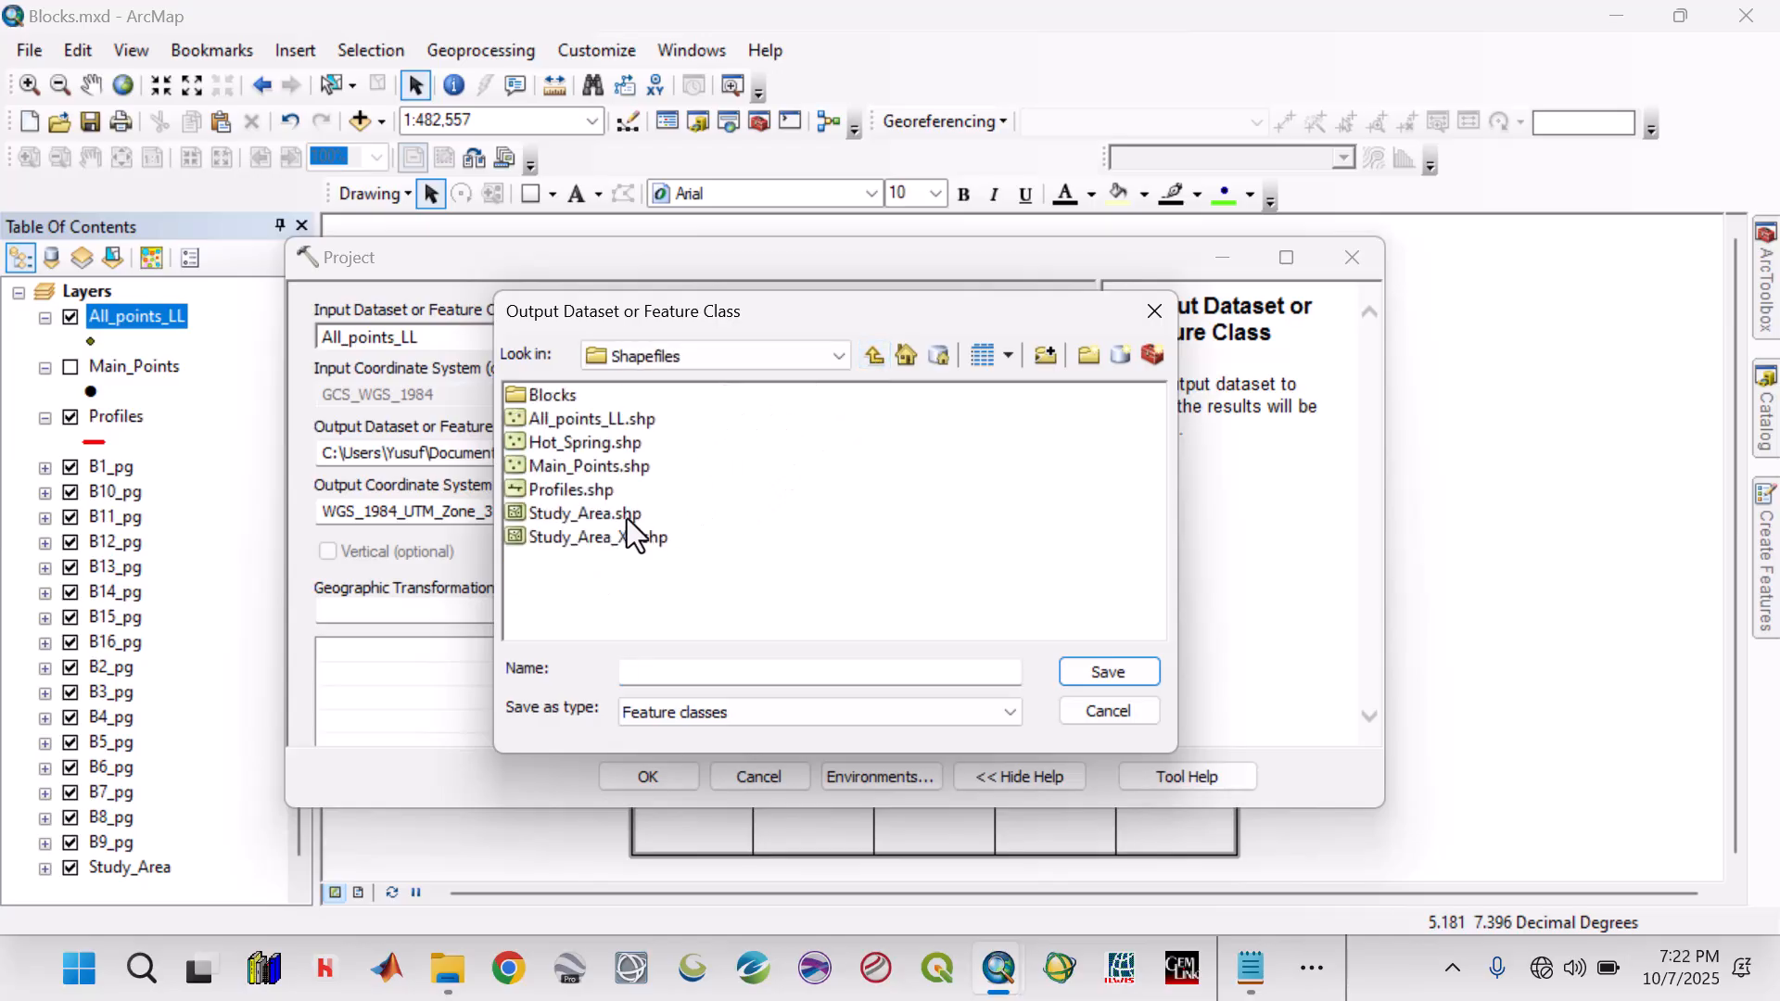
click(610, 425)
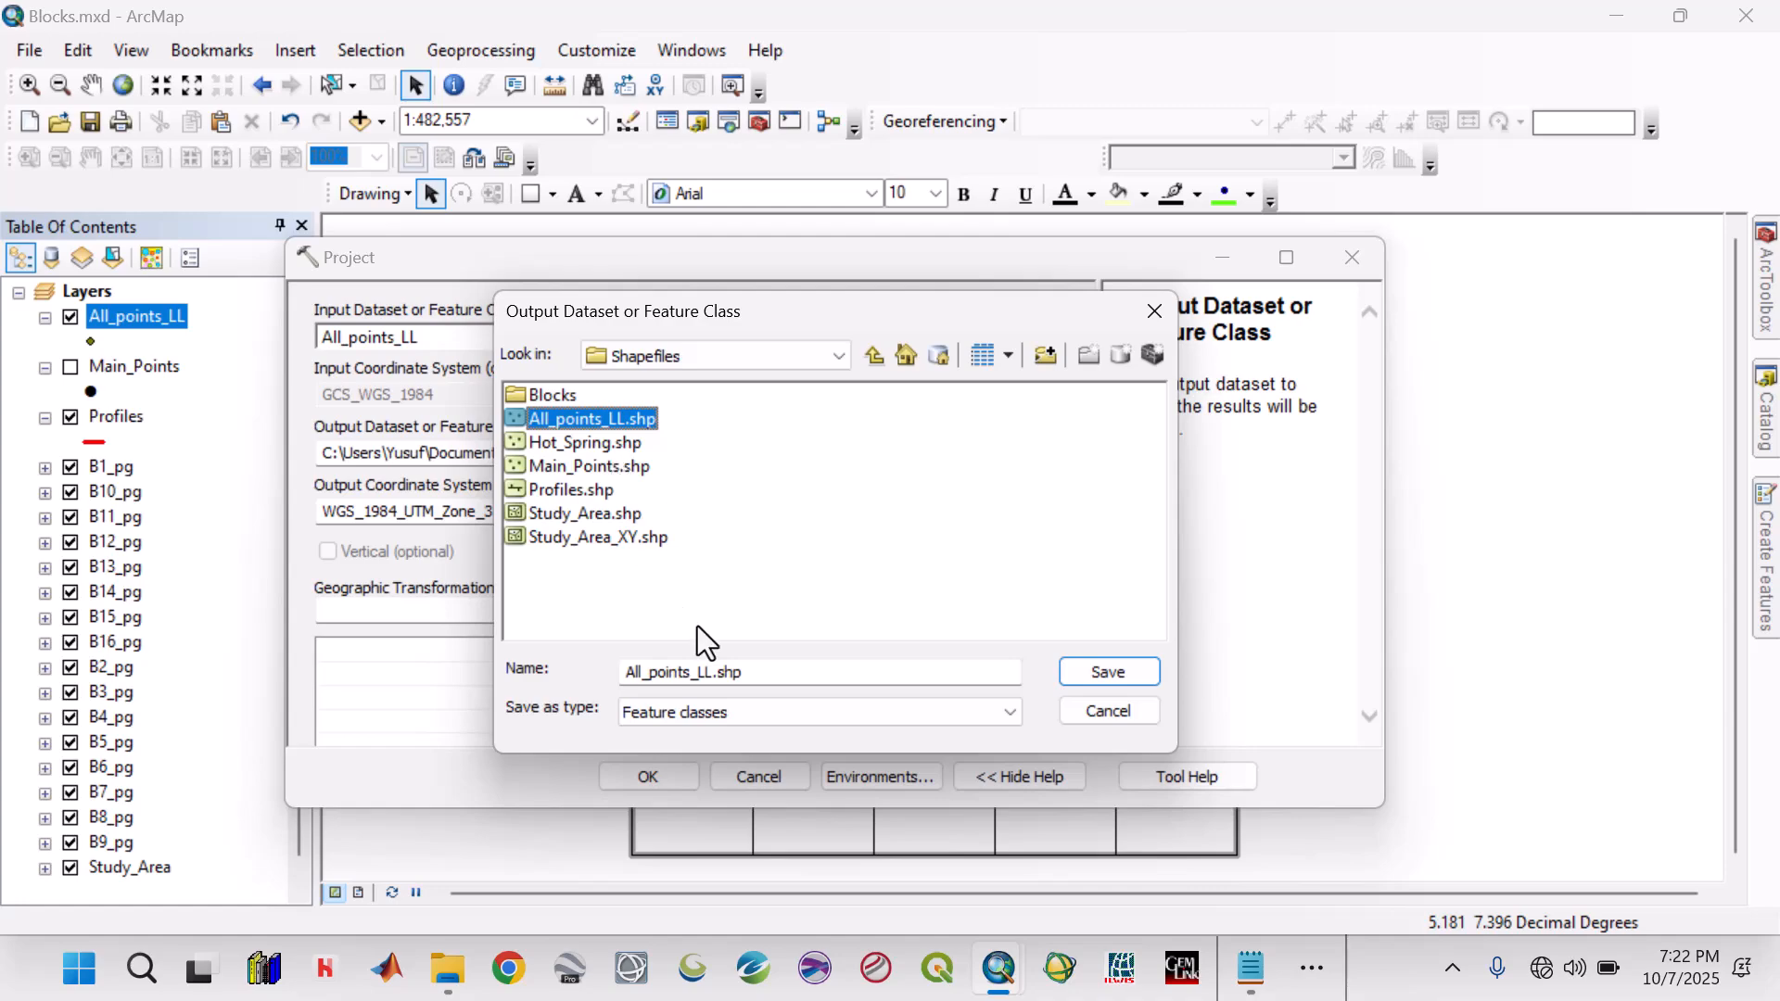
click(709, 673)
key(BackSpace)
key(BackSpace)
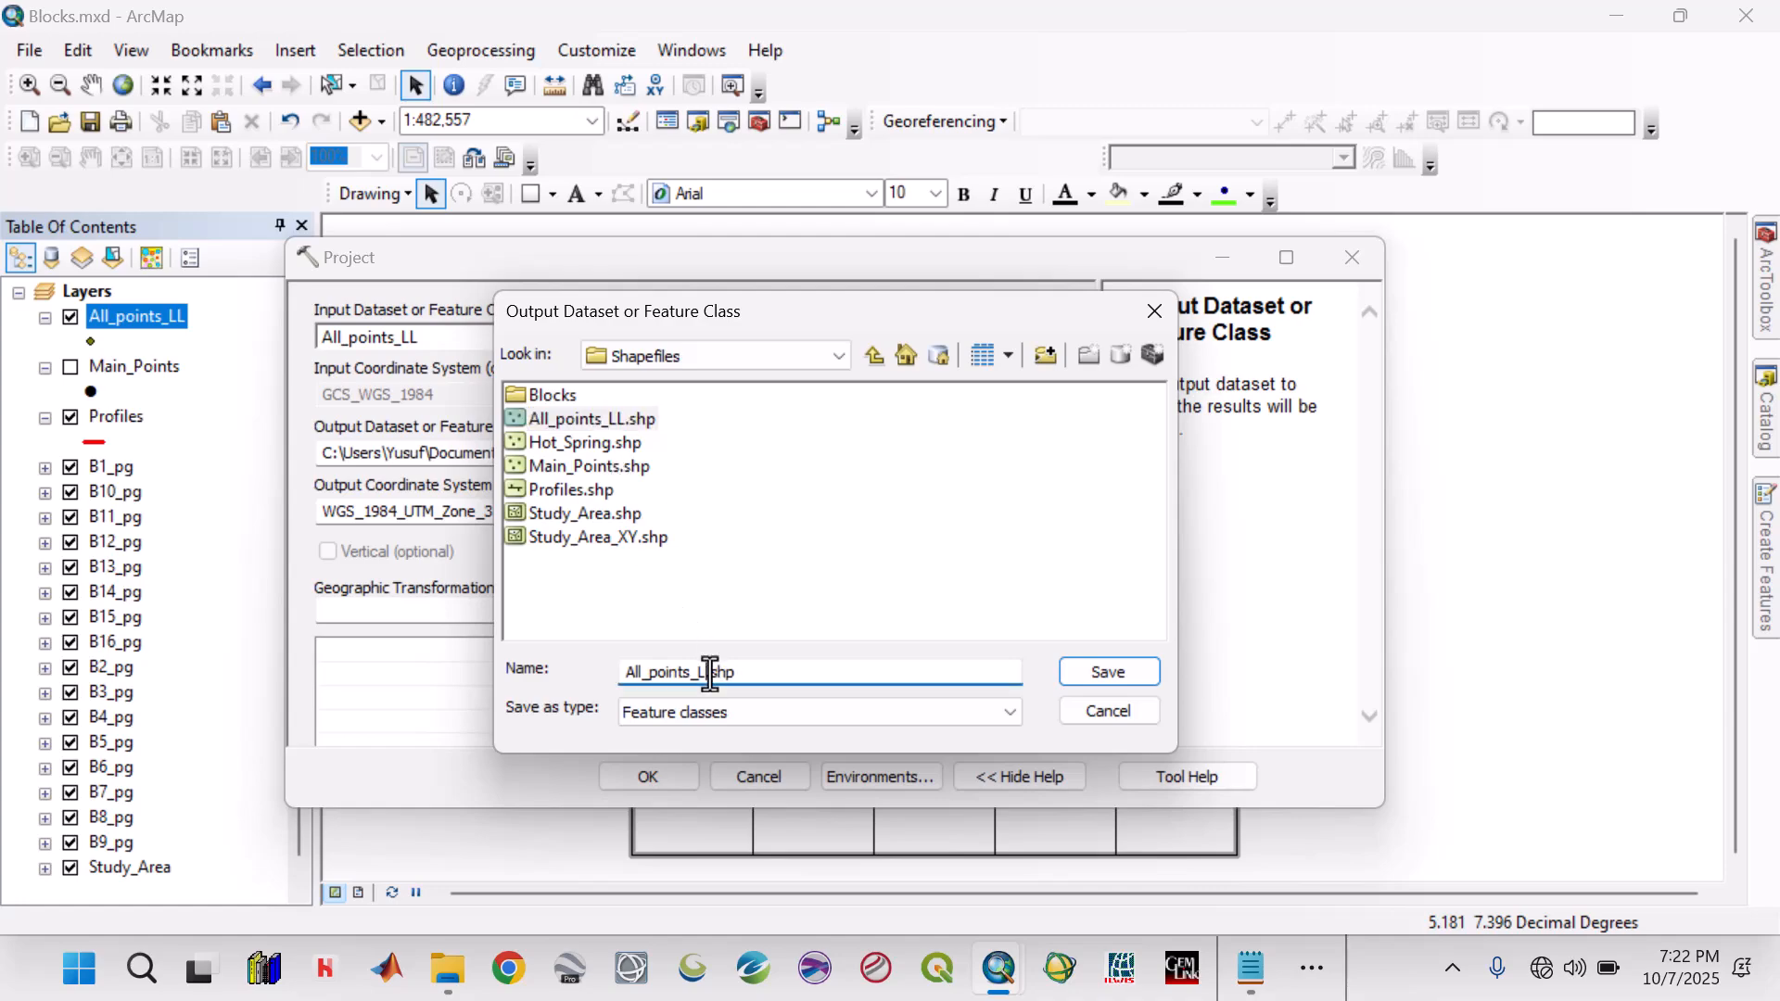
text(XY)
click(1078, 675)
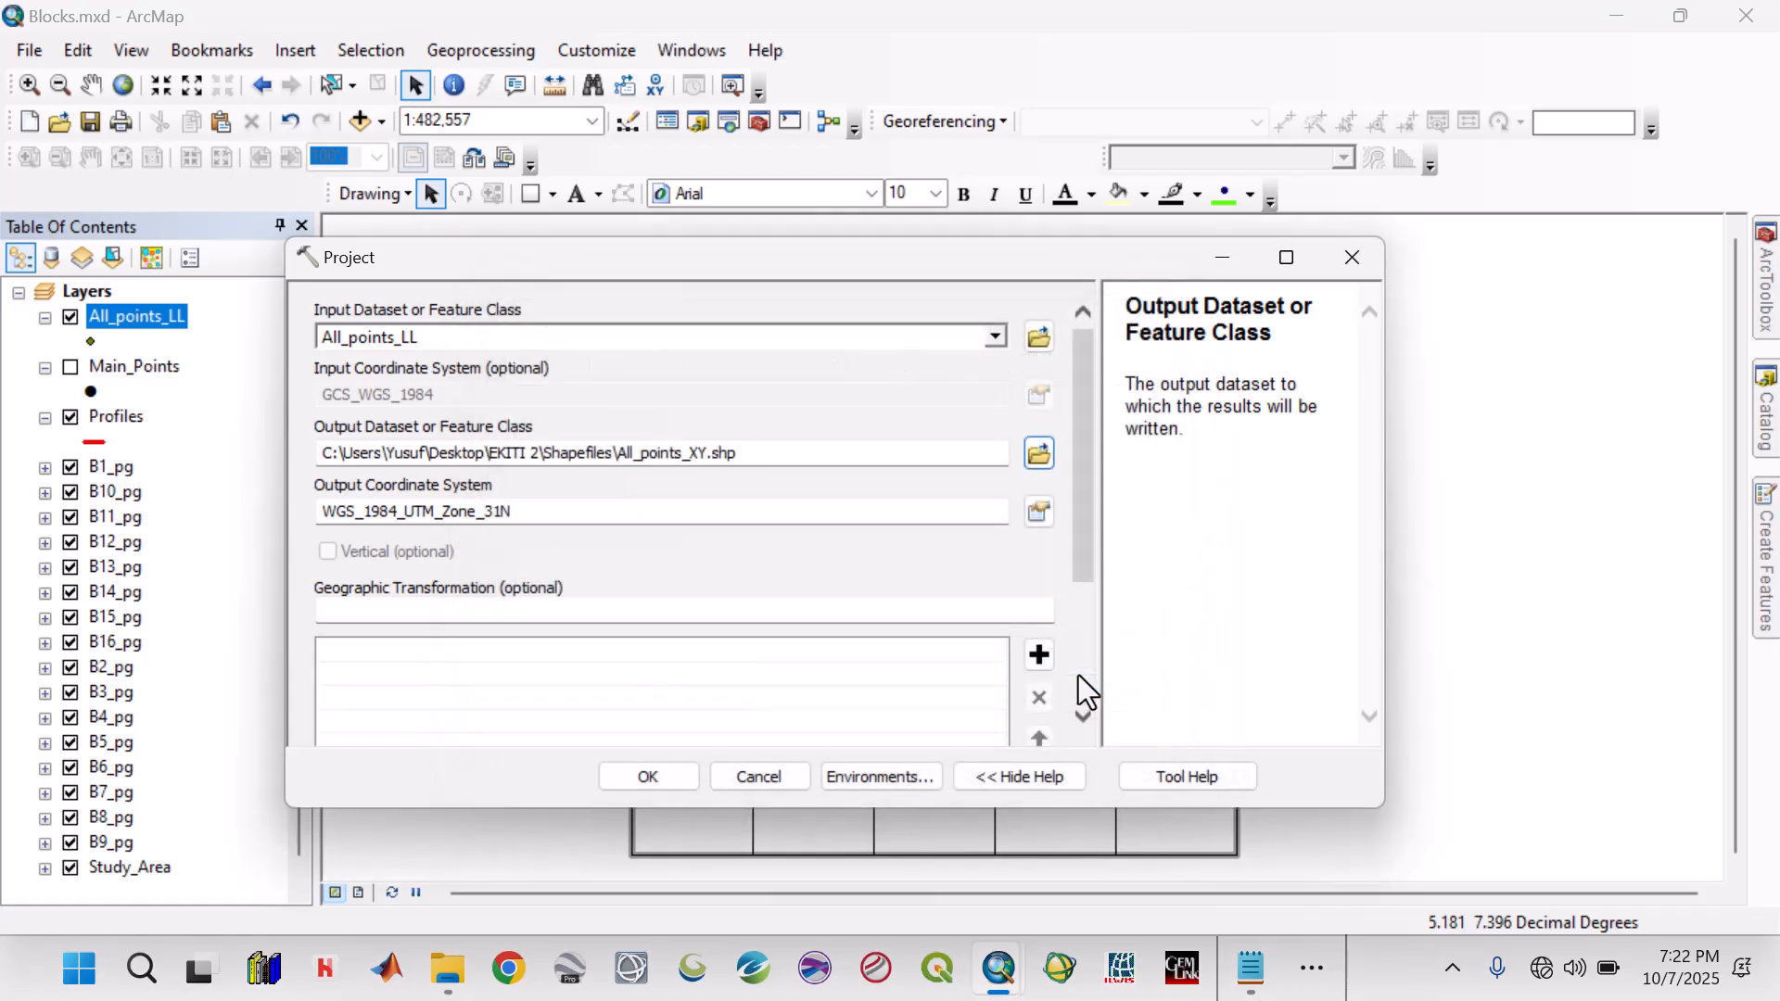
click(662, 782)
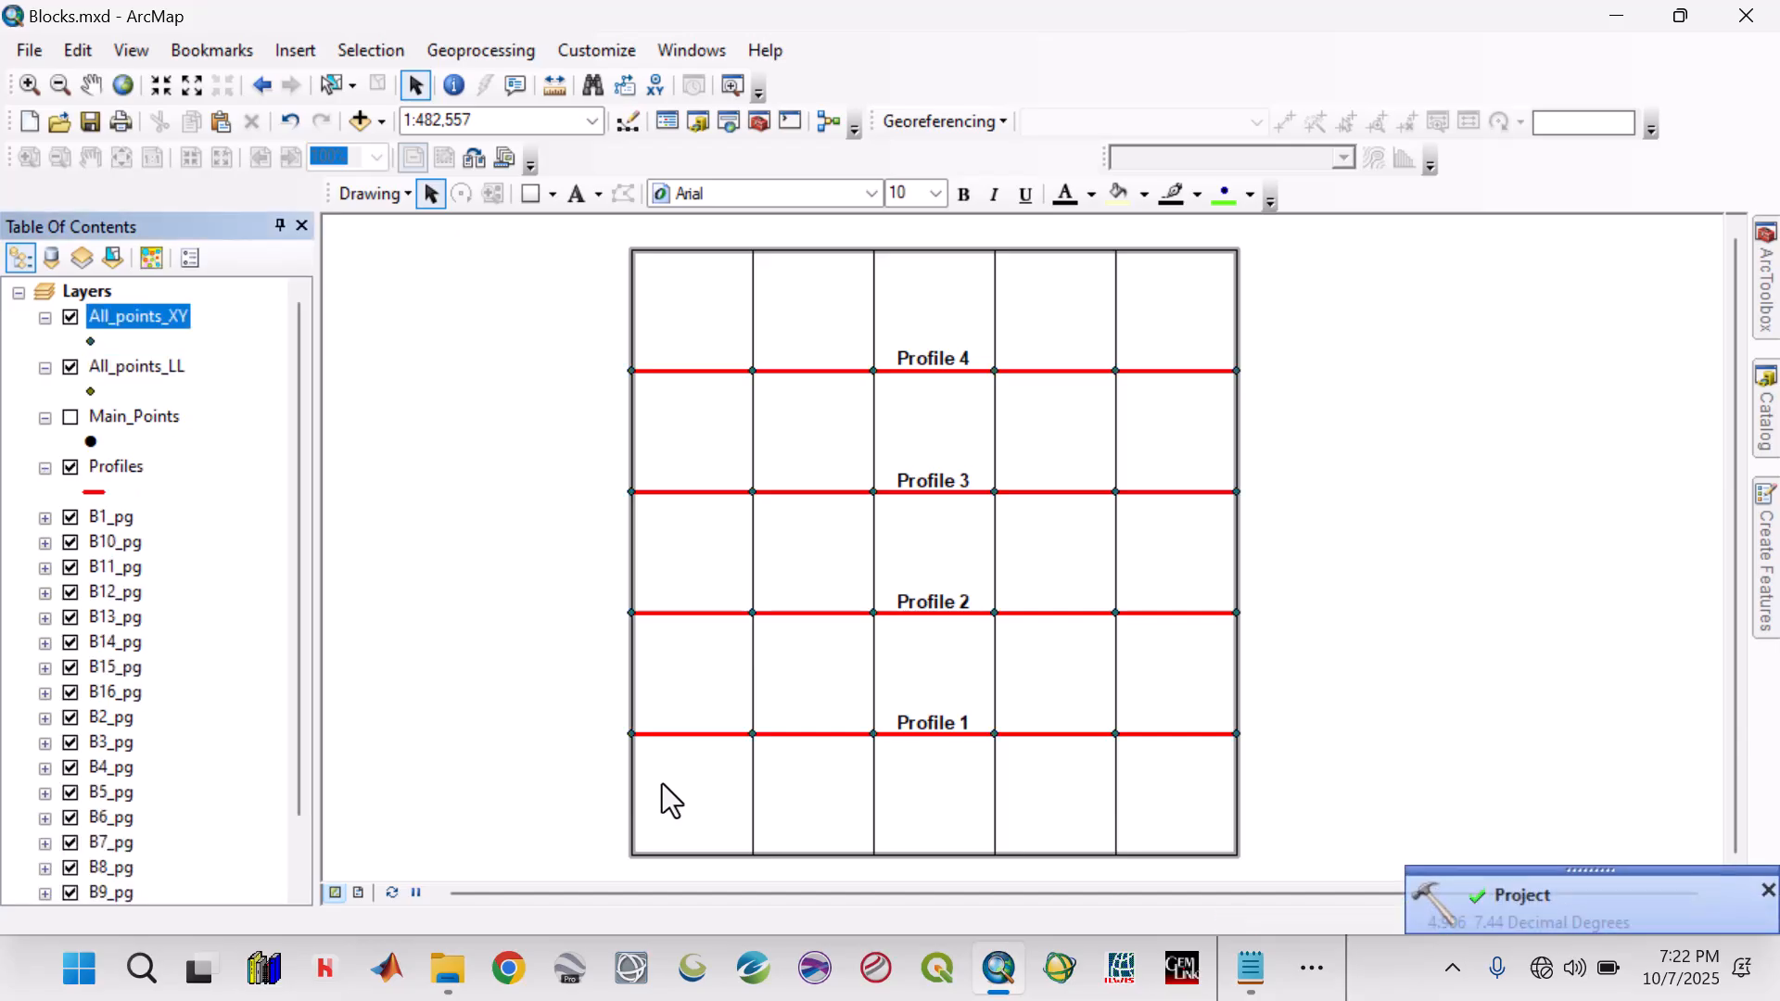
Collapse the point and profile layer legends, turn on the Main_Points layer, and save the map document
click(45, 467)
click(44, 418)
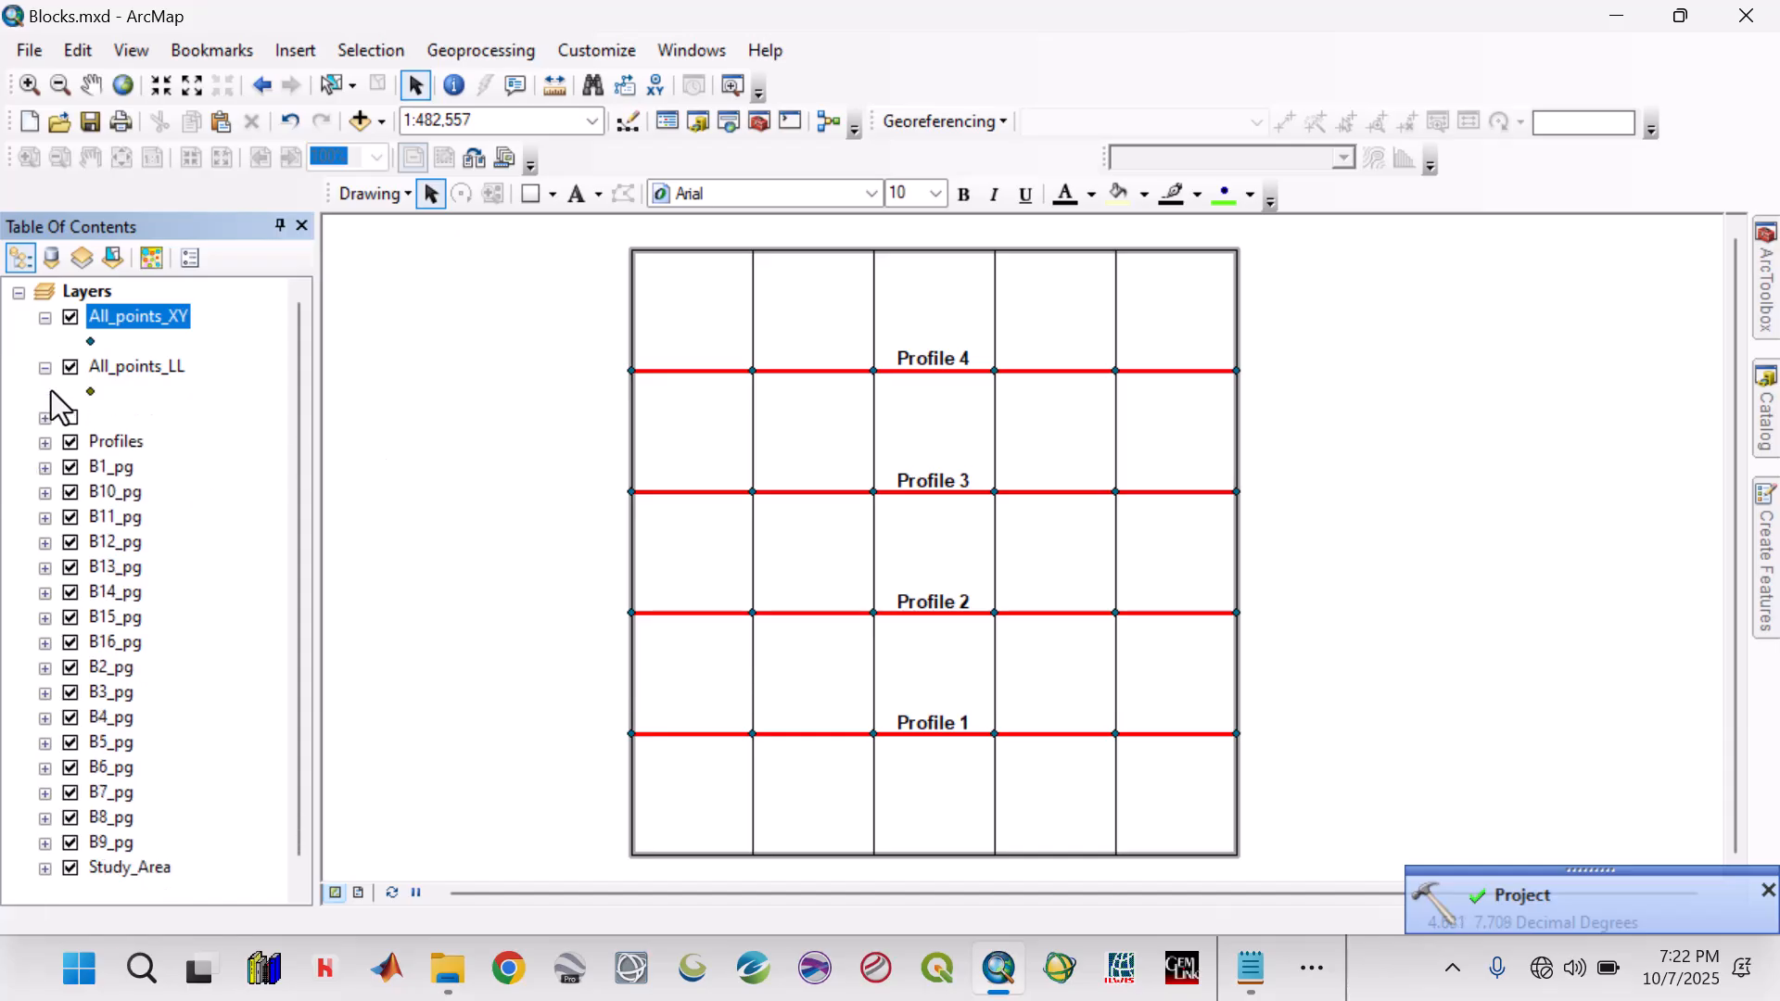
click(44, 368)
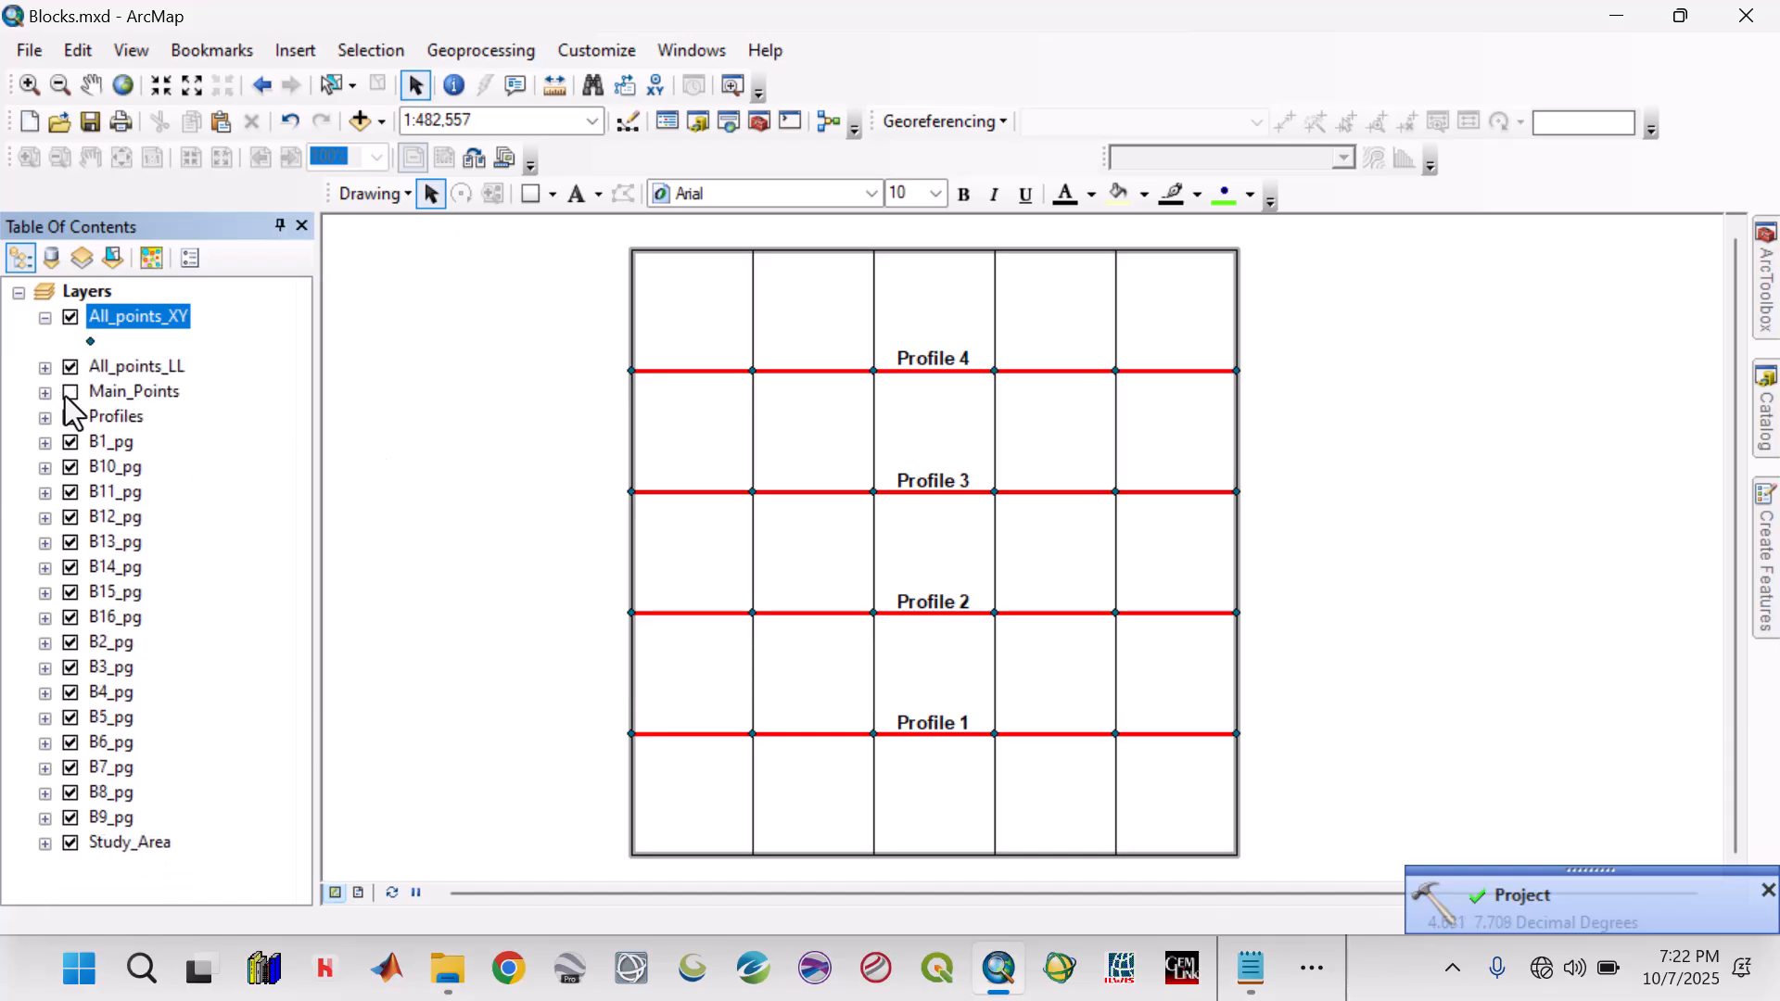
click(71, 391)
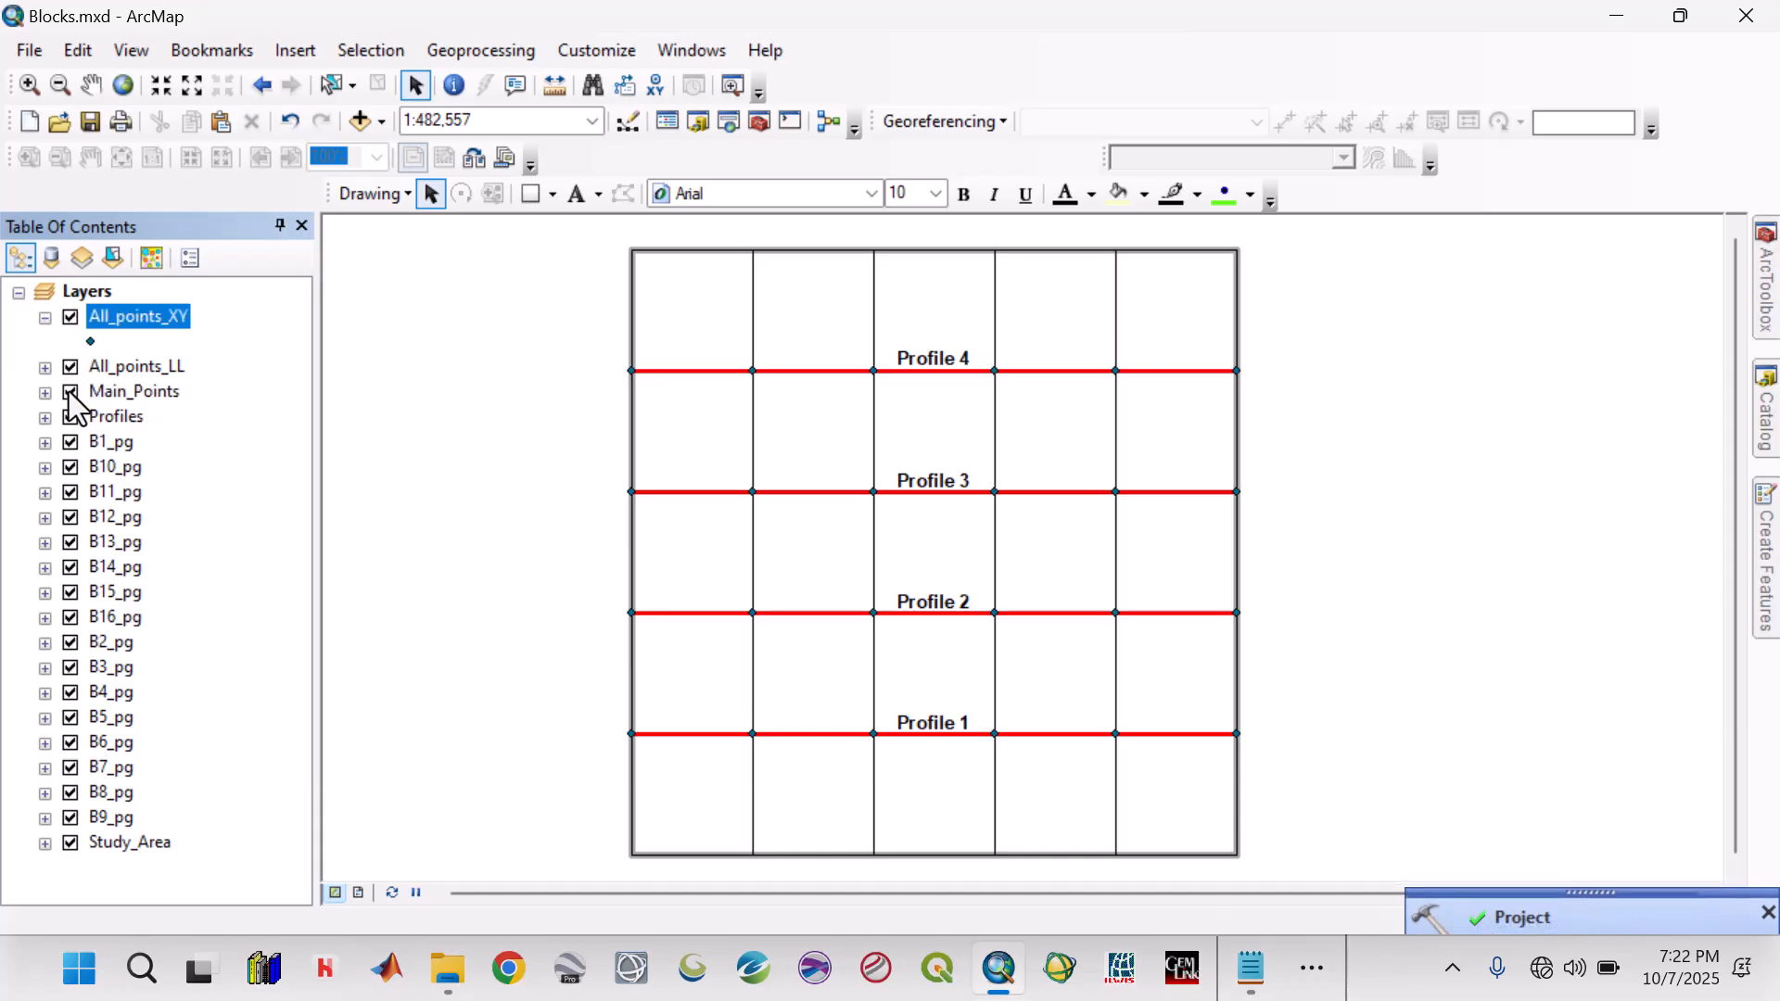
click(44, 317)
click(90, 122)
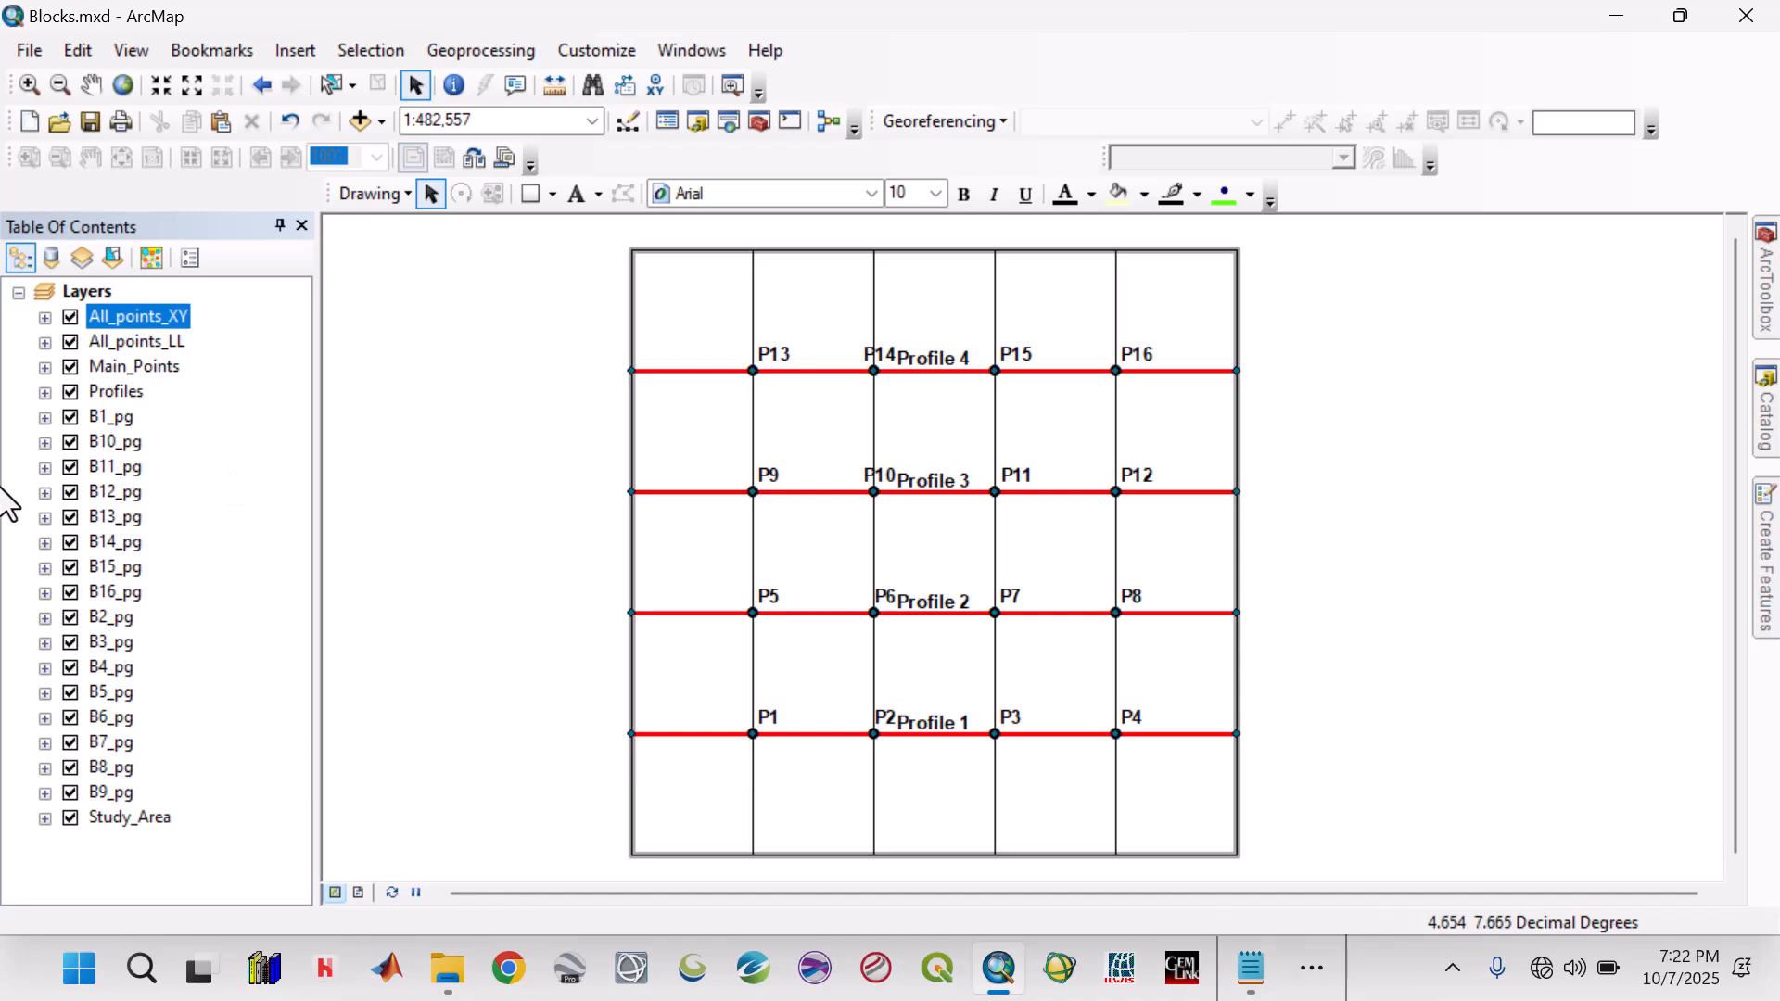
Remove the All_points_XY, All_points_LL and Profiles layers from the map
right_click(131, 325)
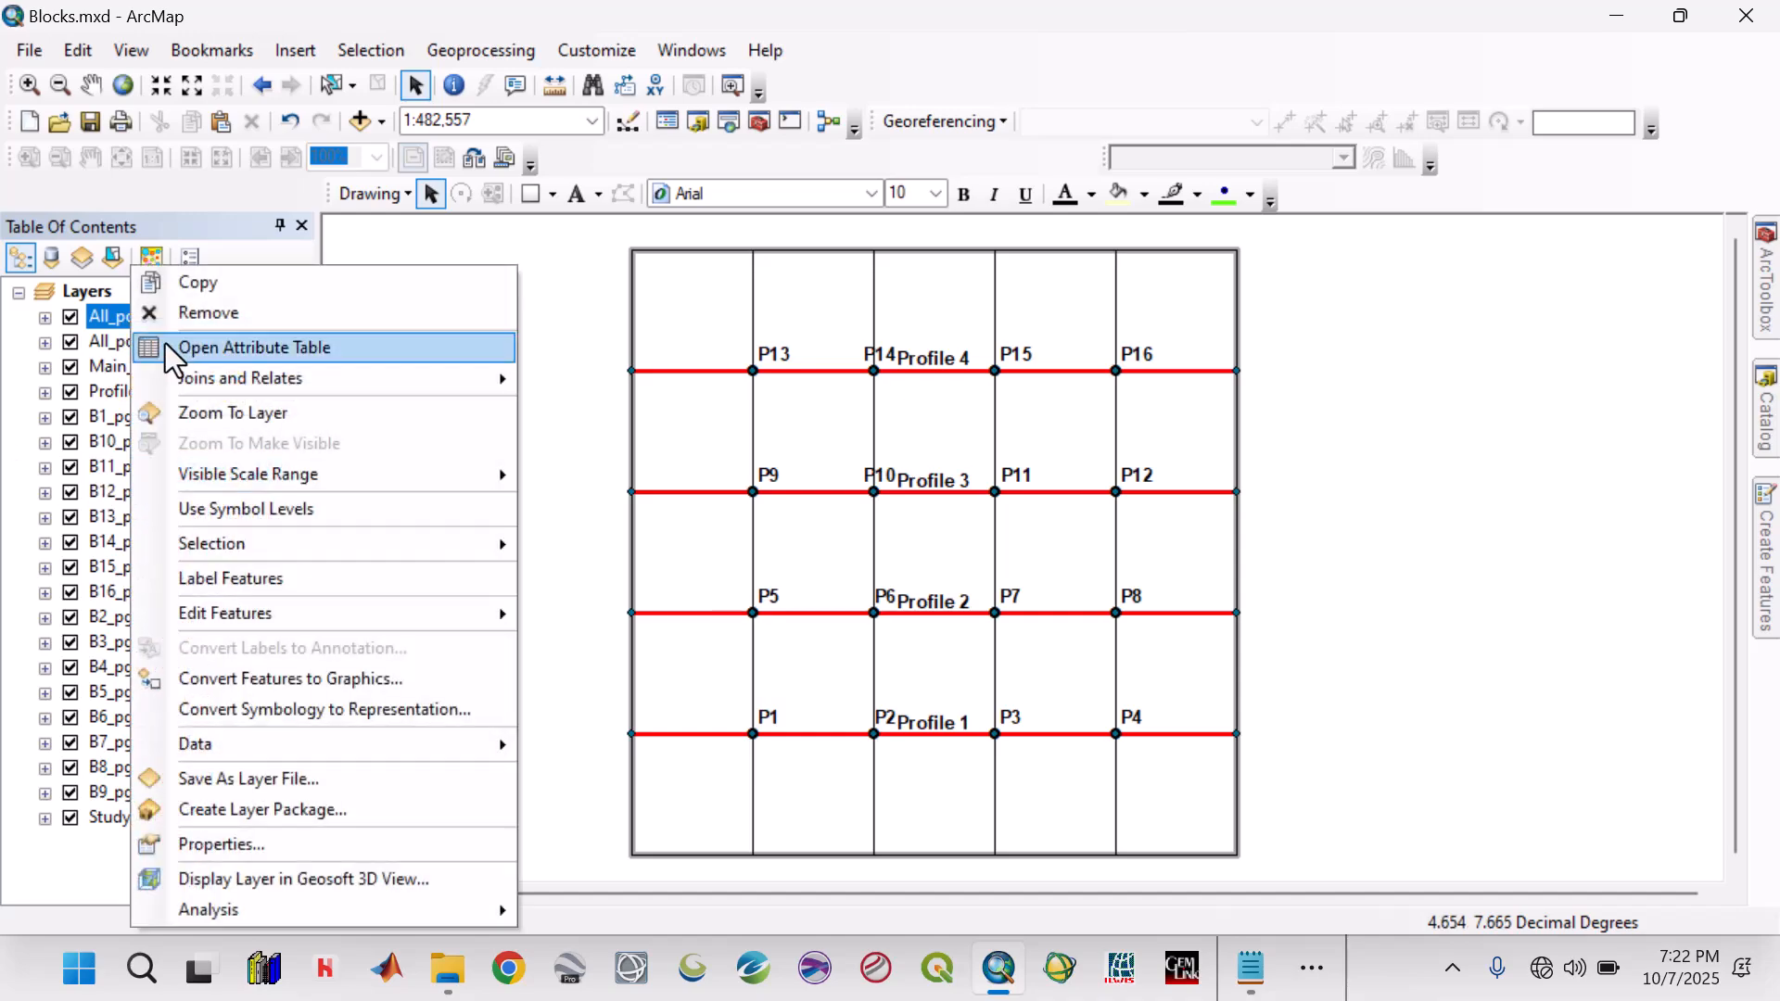
click(176, 313)
right_click(165, 323)
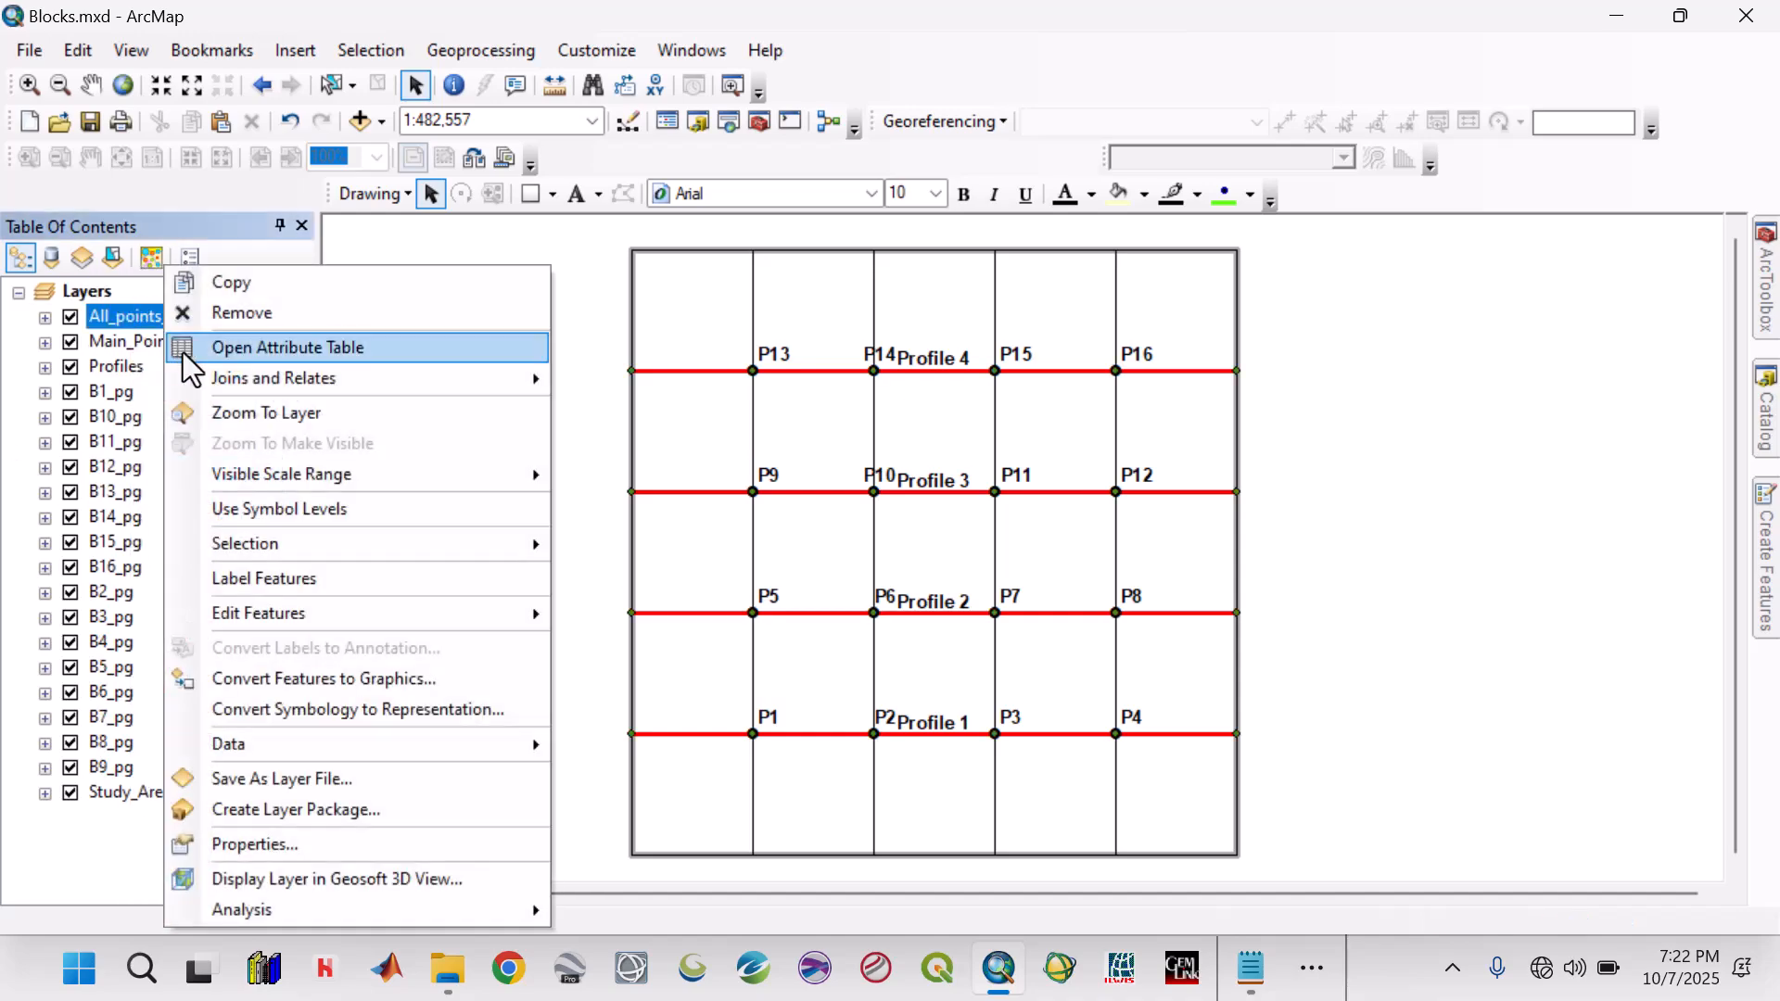
click(231, 312)
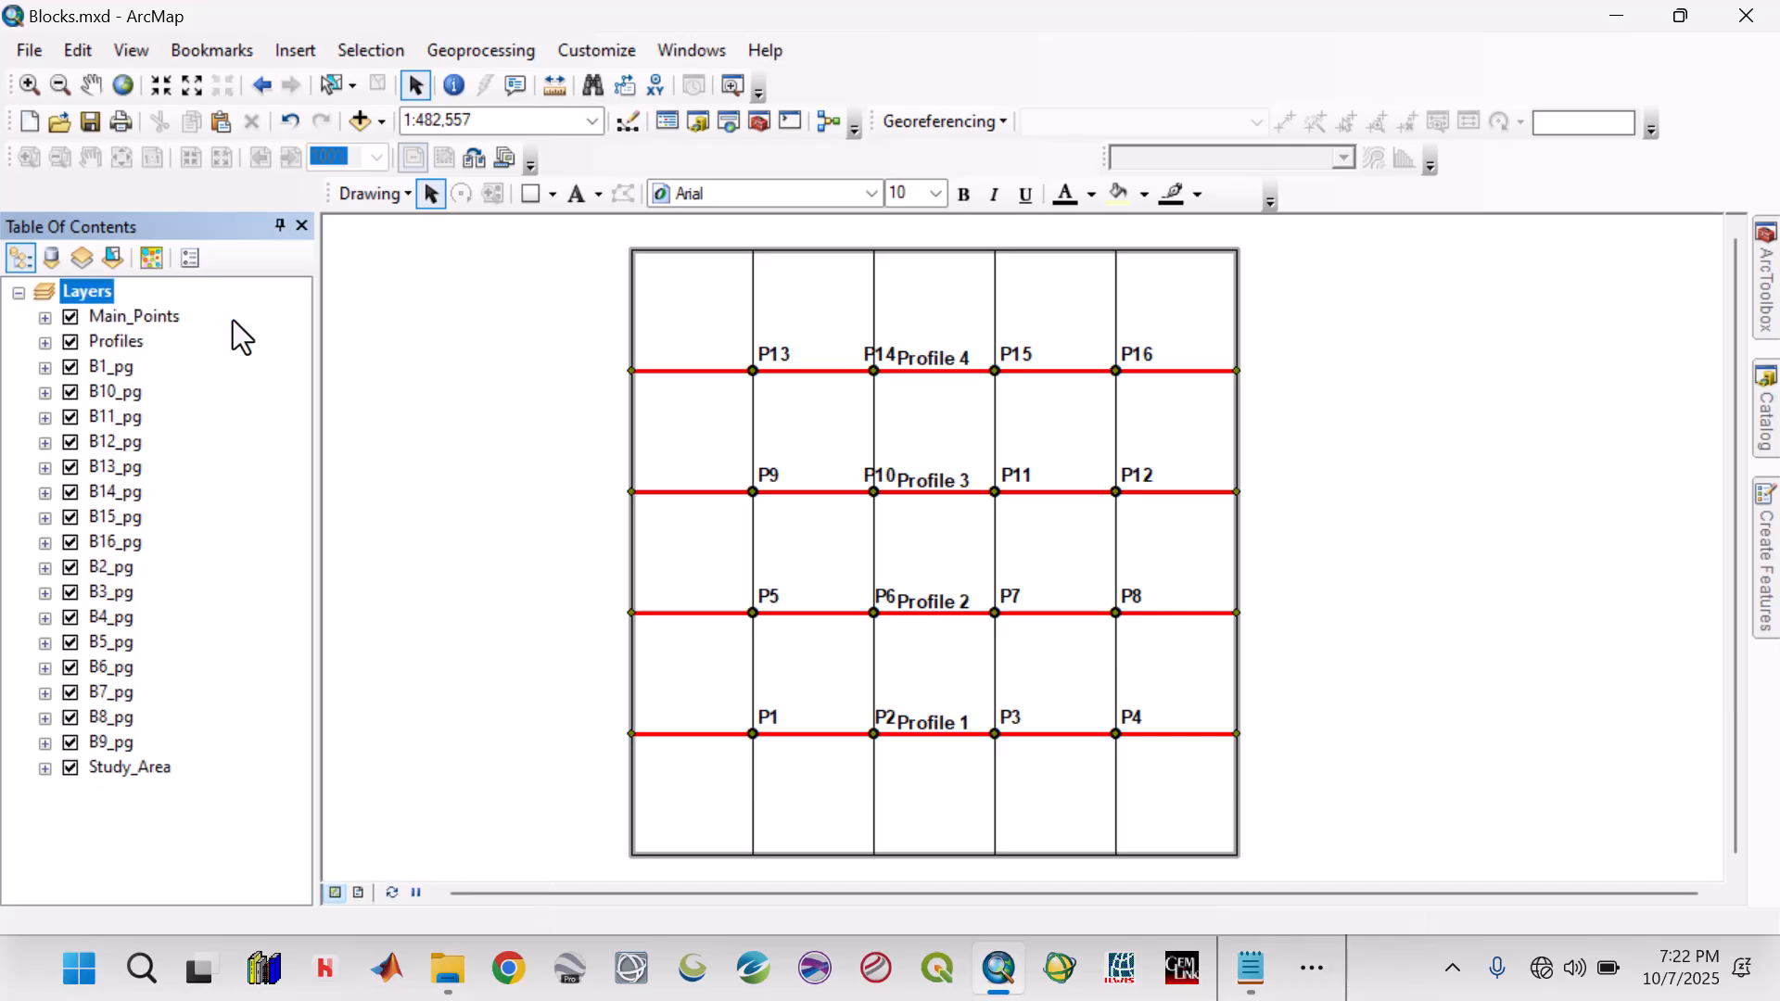
click(130, 318)
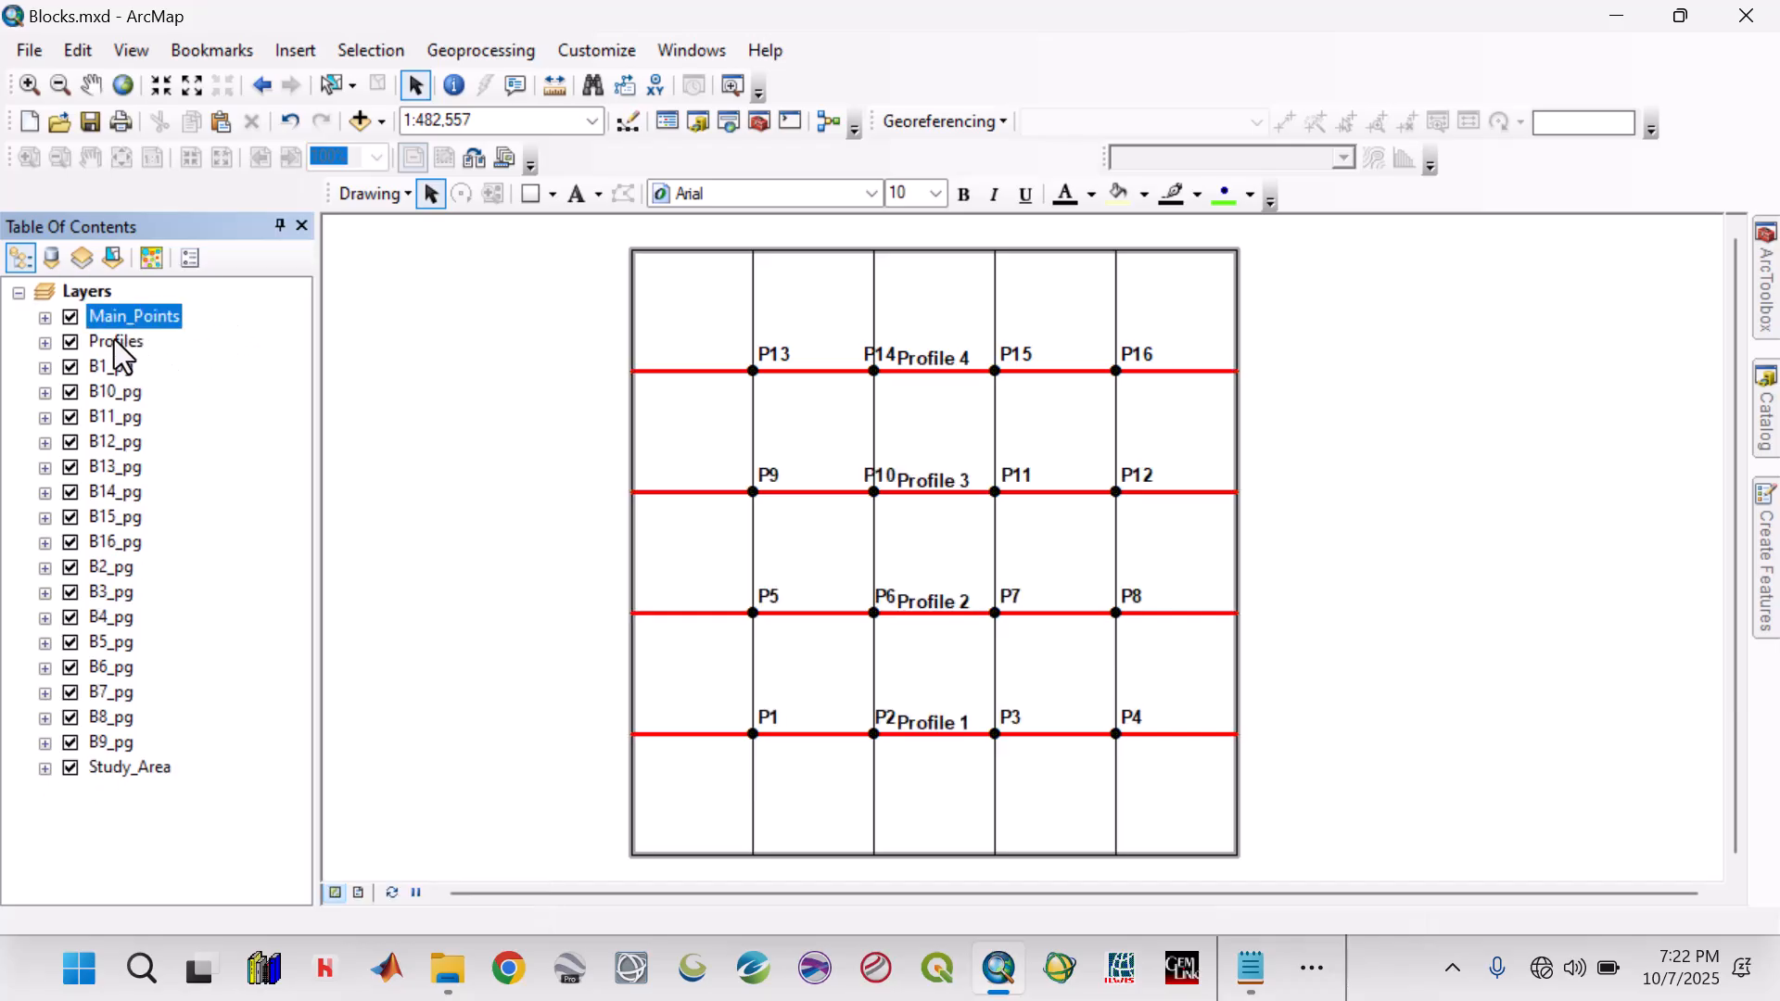
click(119, 351)
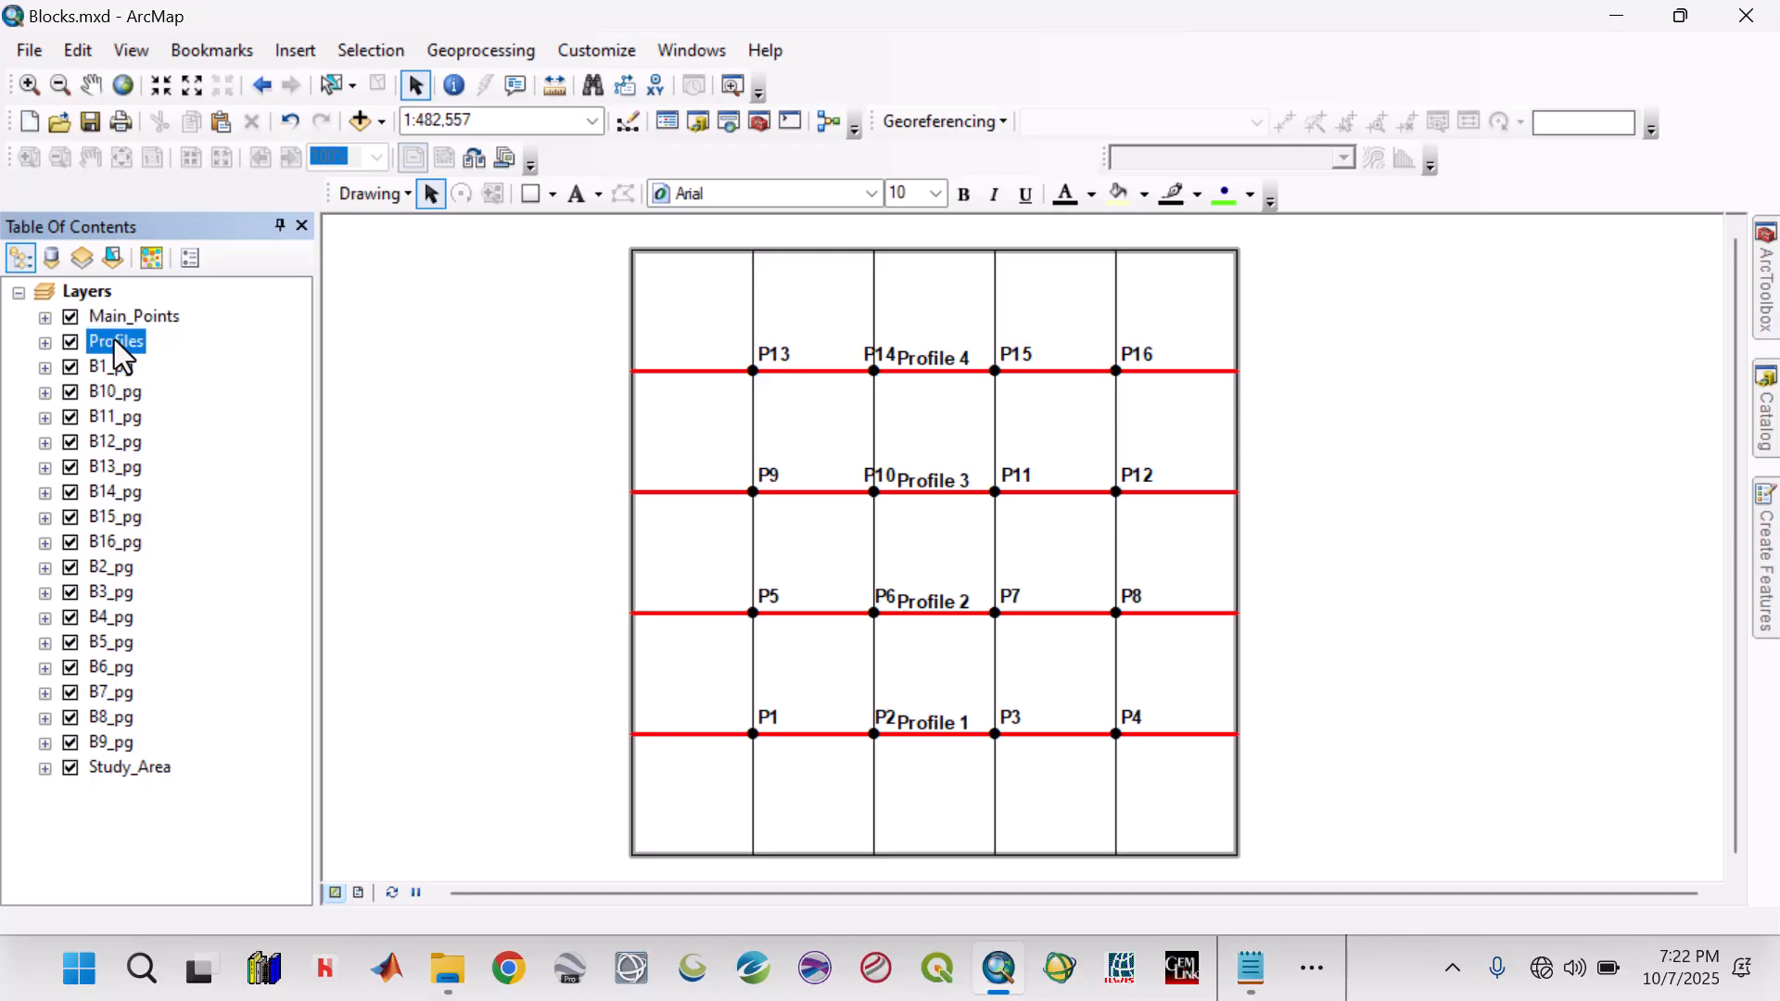
right_click(118, 350)
click(180, 310)
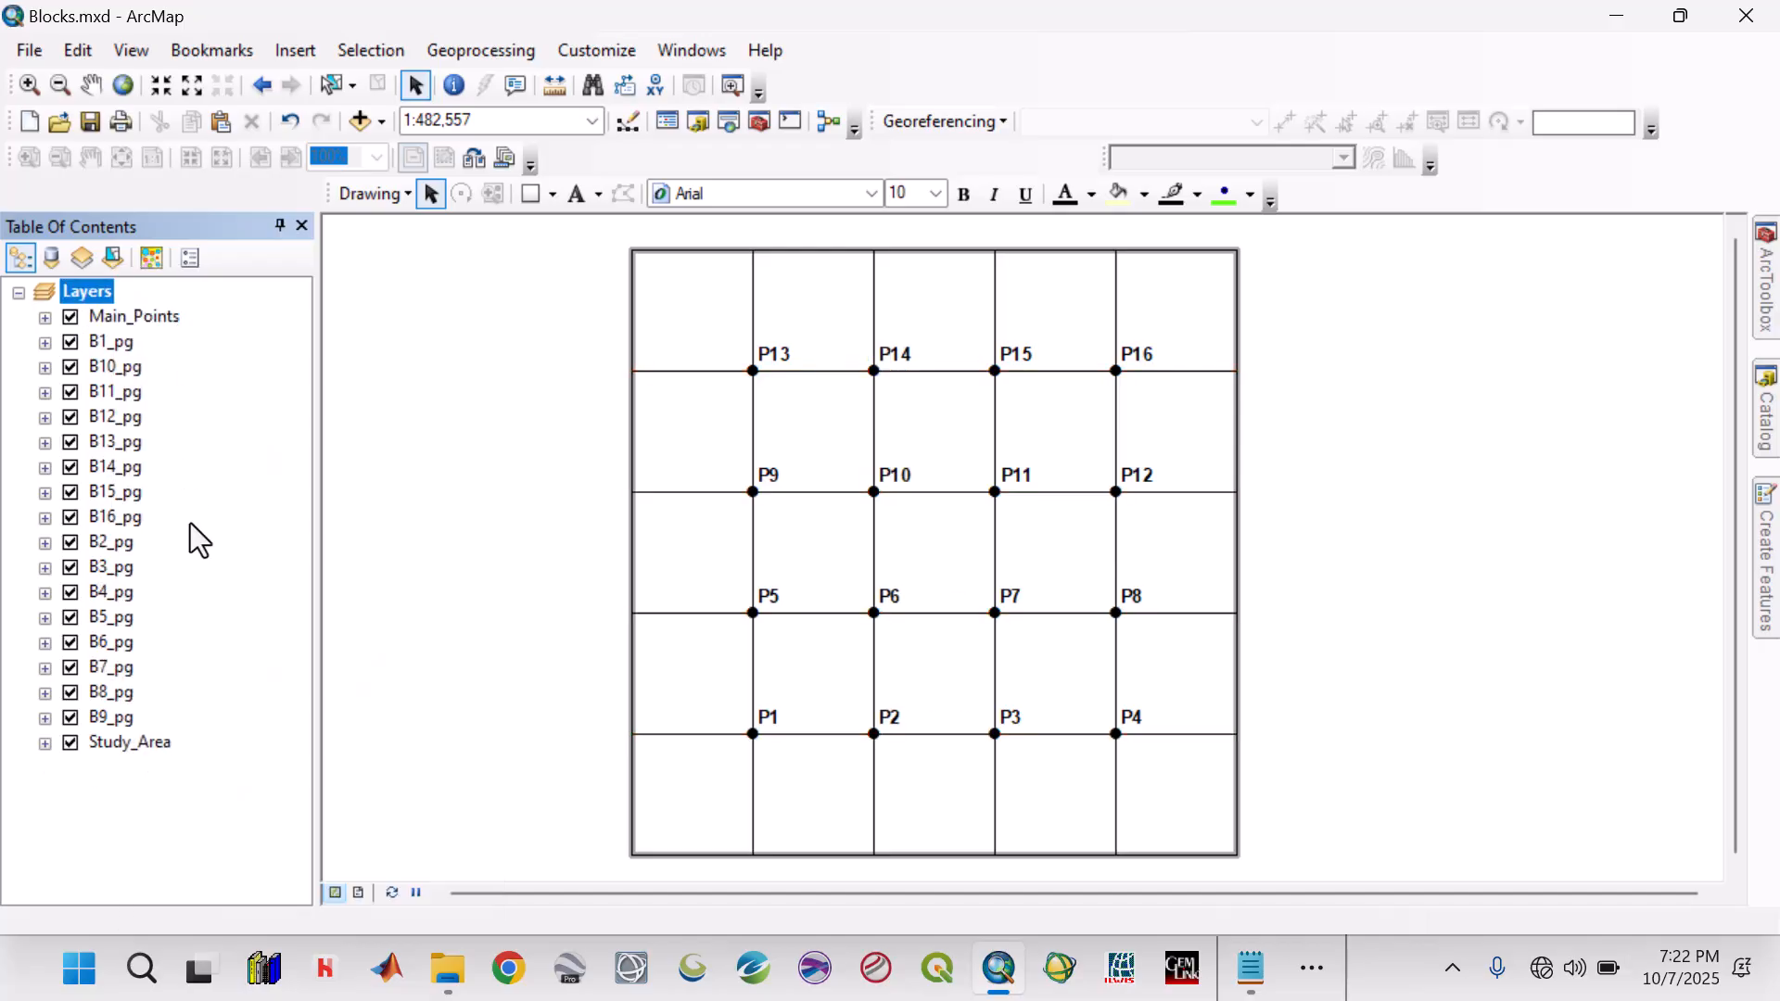
Save the map document, close ArcMap, and minimize the EKITI 2 folder window
click(91, 123)
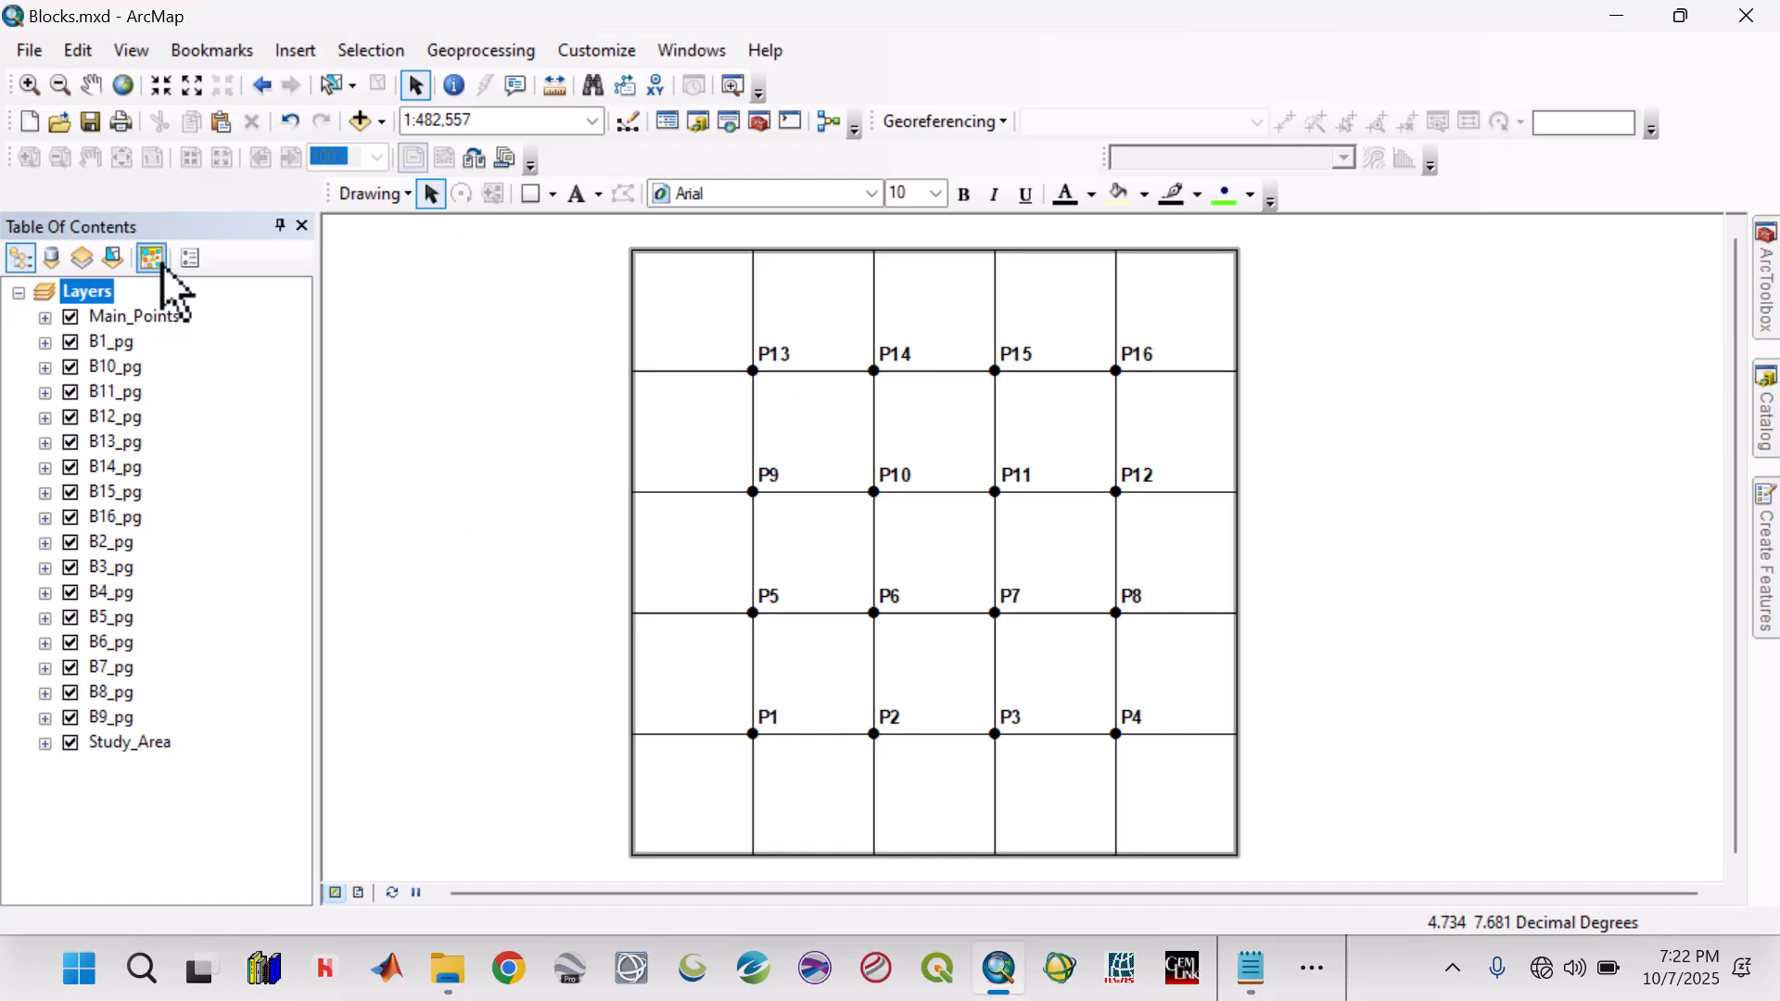
click(1742, 15)
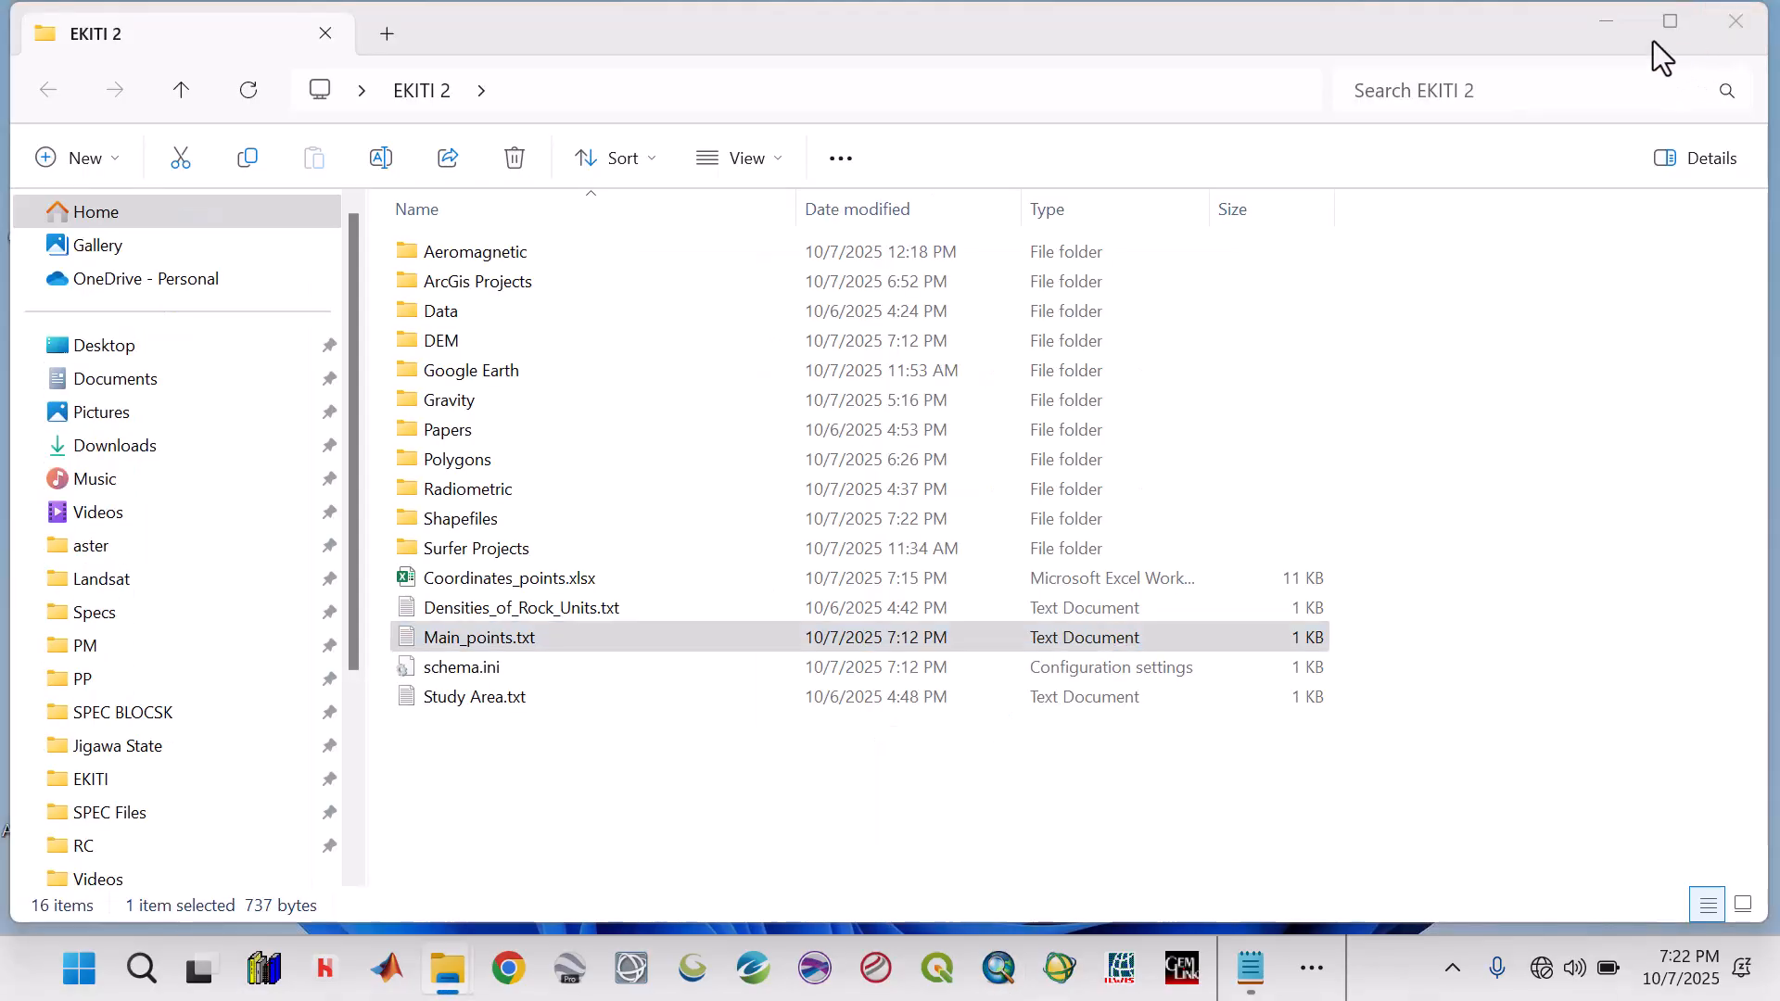
click(1607, 23)
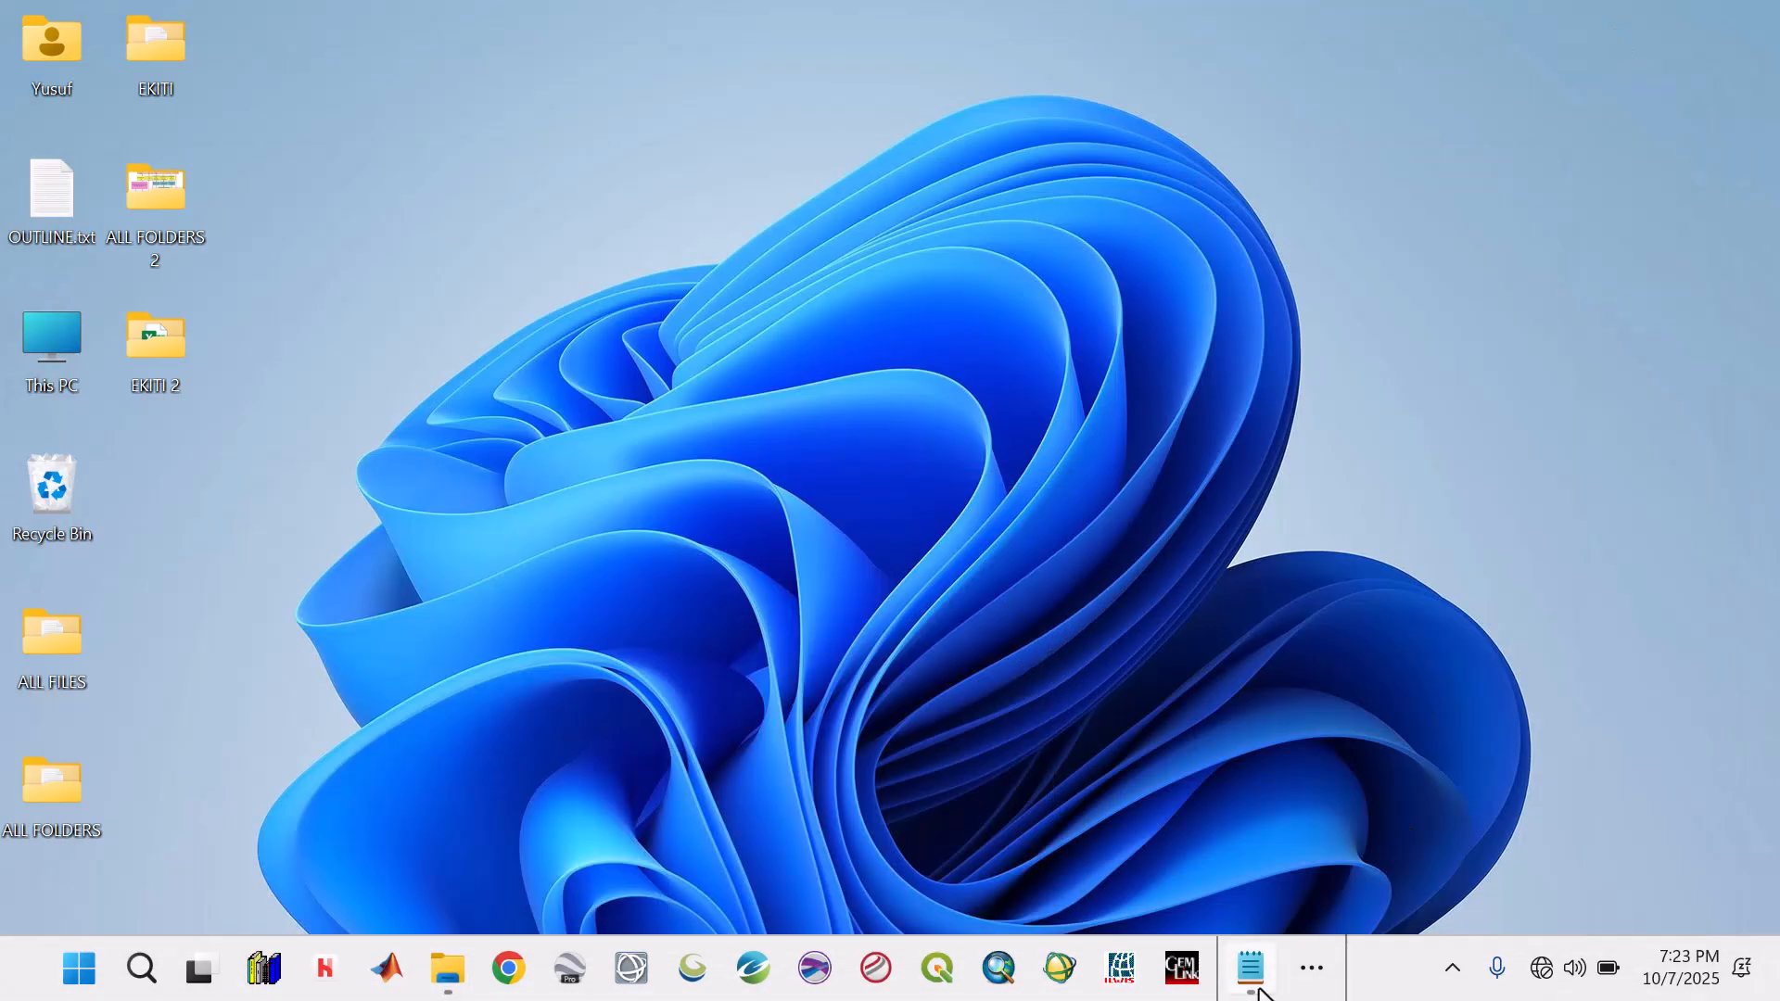
click(1312, 980)
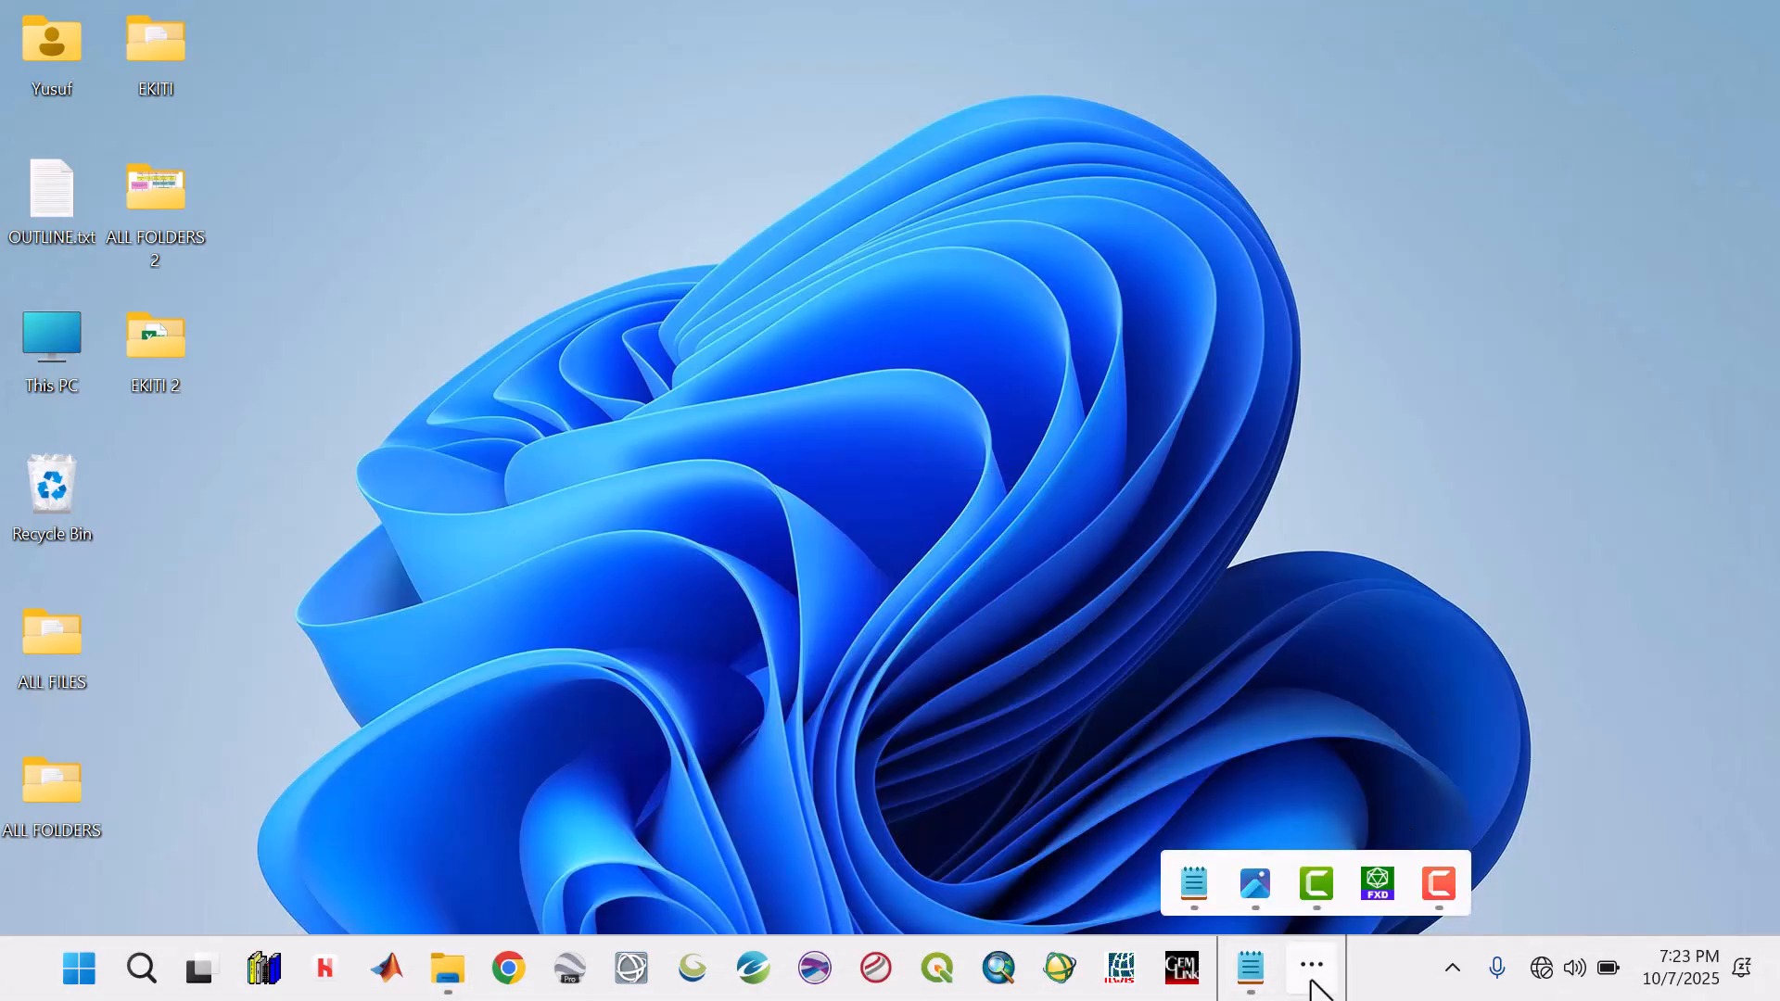
click(1453, 973)
click(1321, 983)
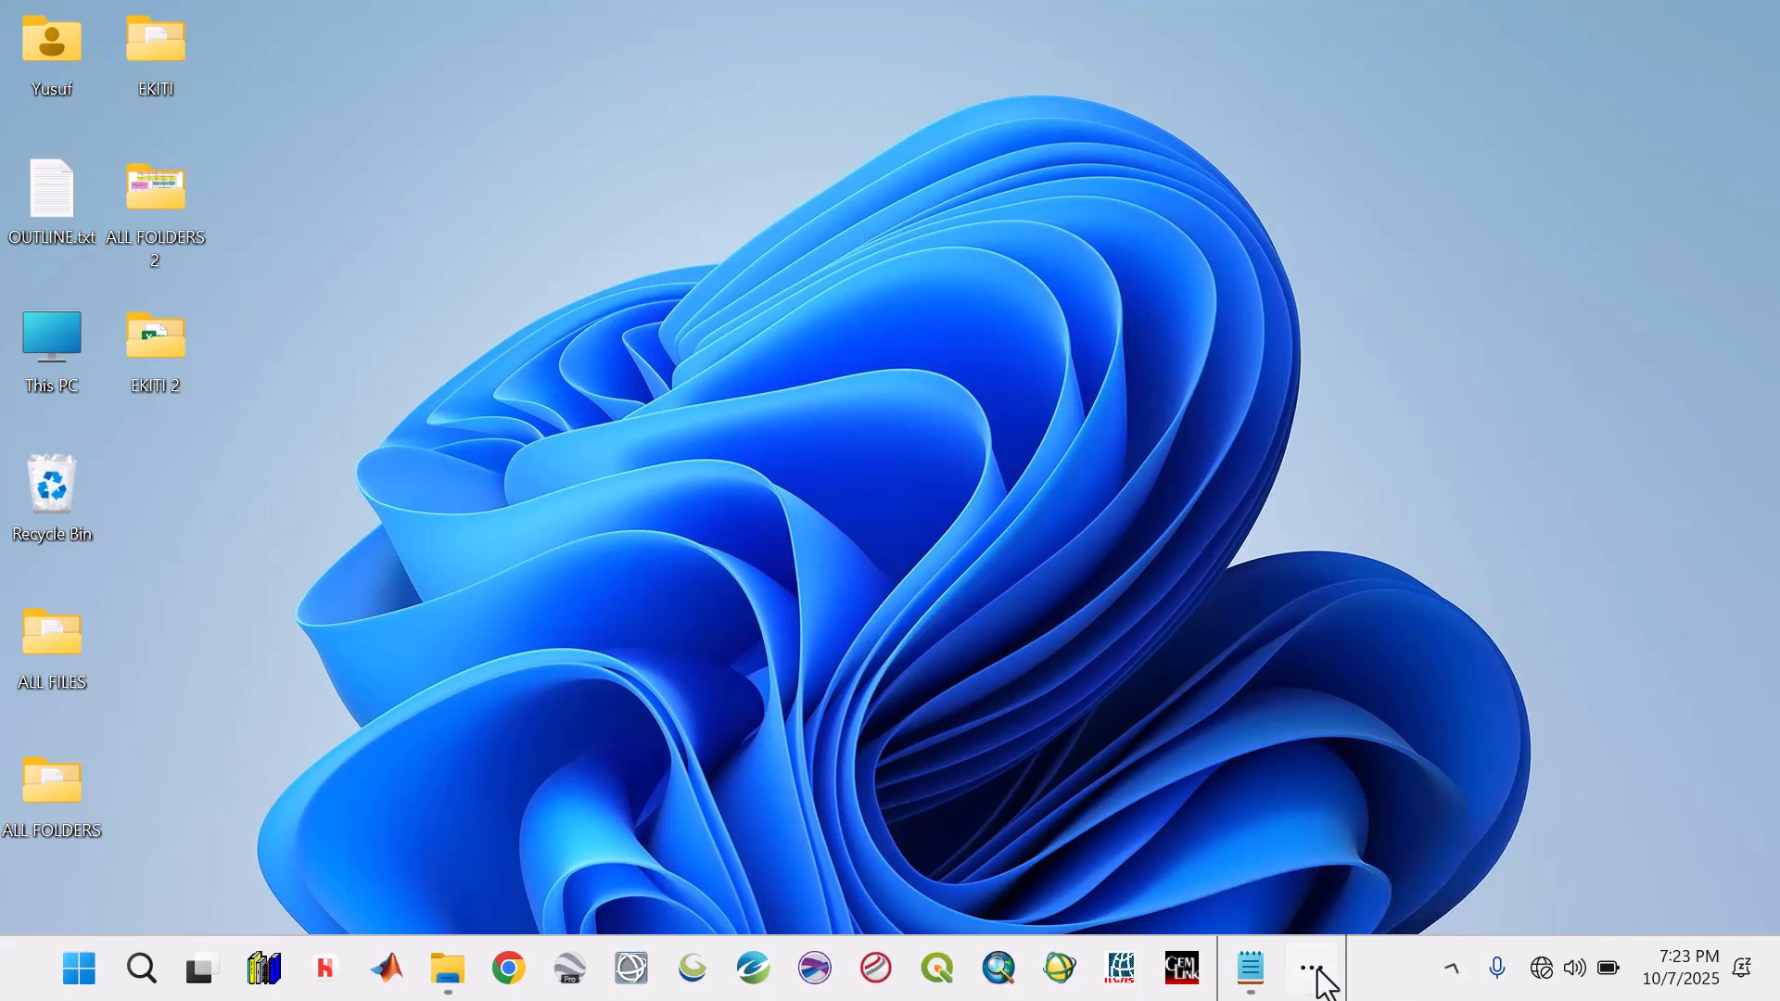
click(1322, 985)
click(1318, 992)
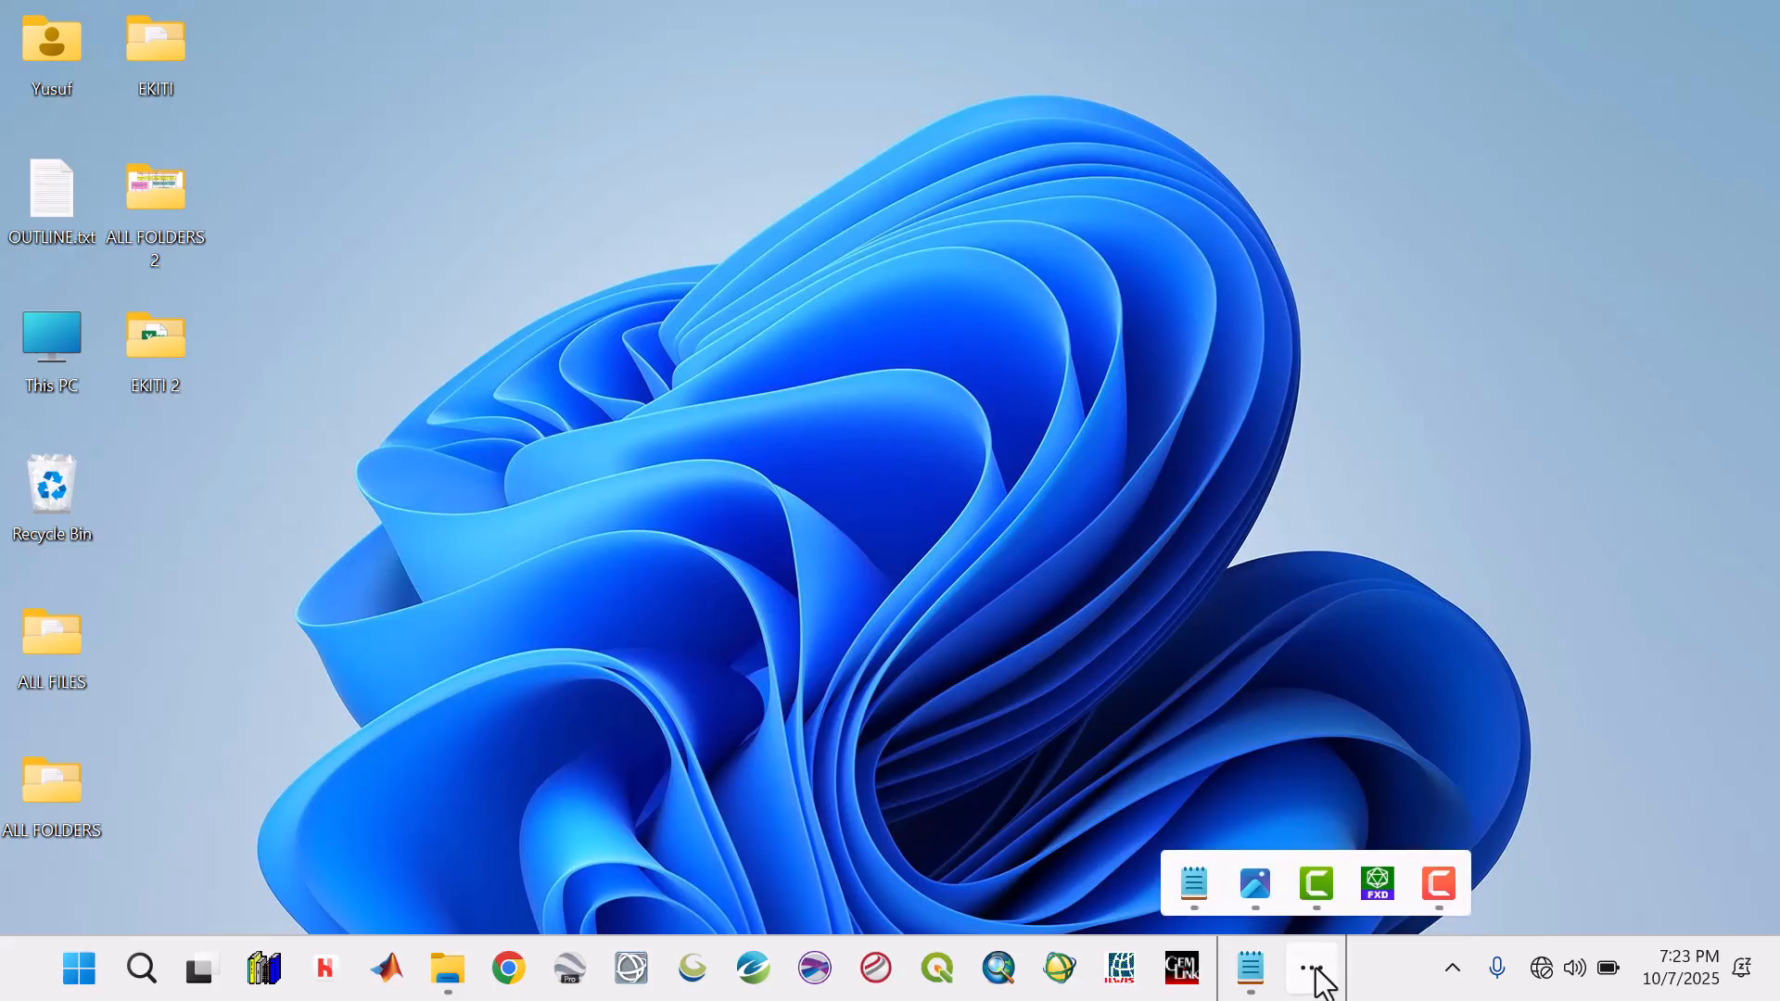
click(1132, 635)
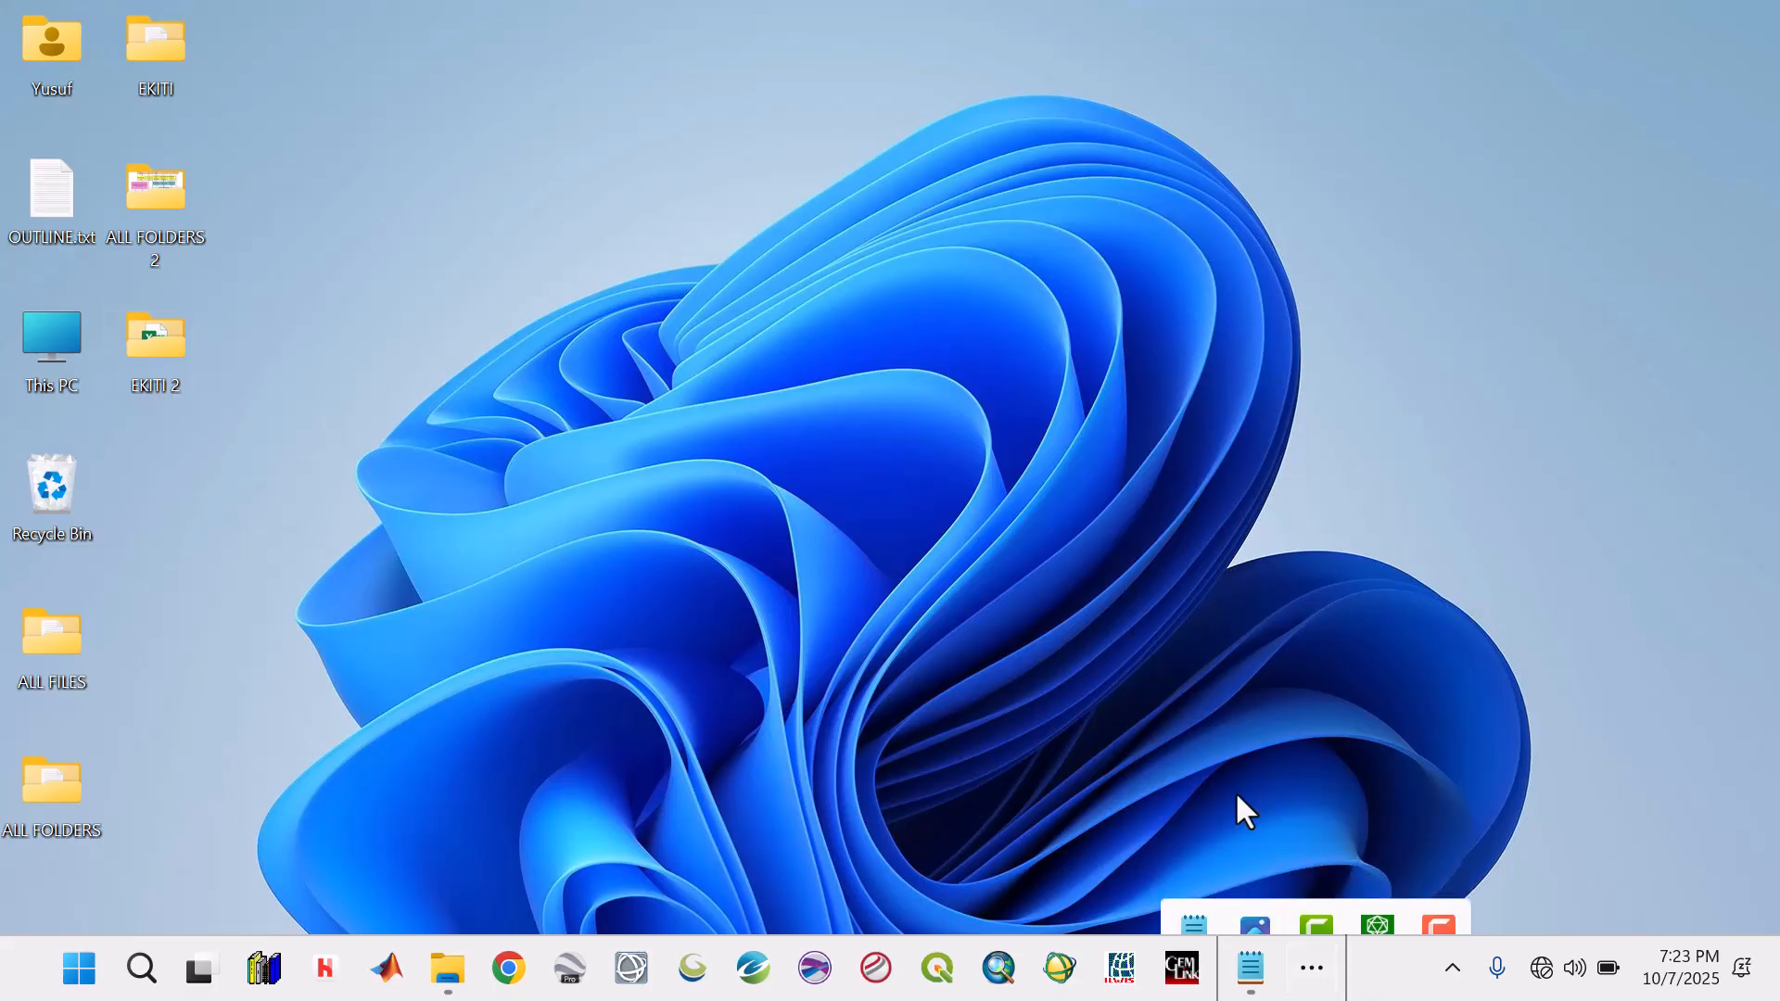
click(1316, 957)
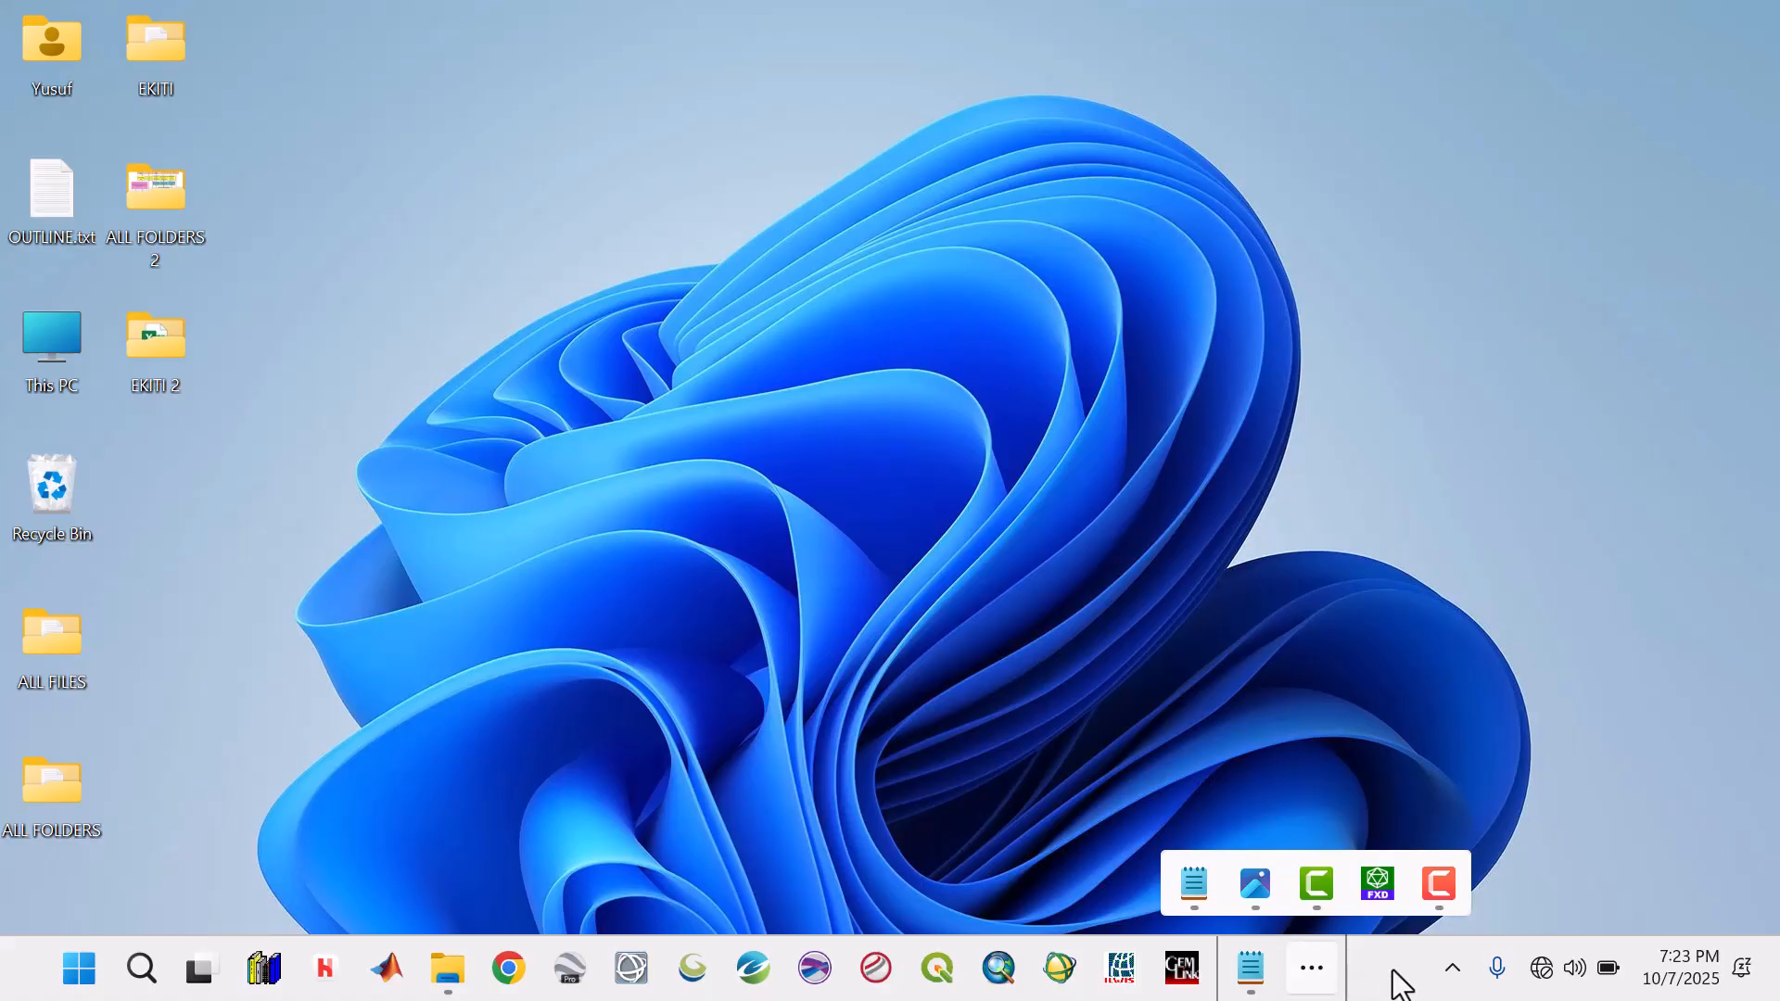
click(1449, 969)
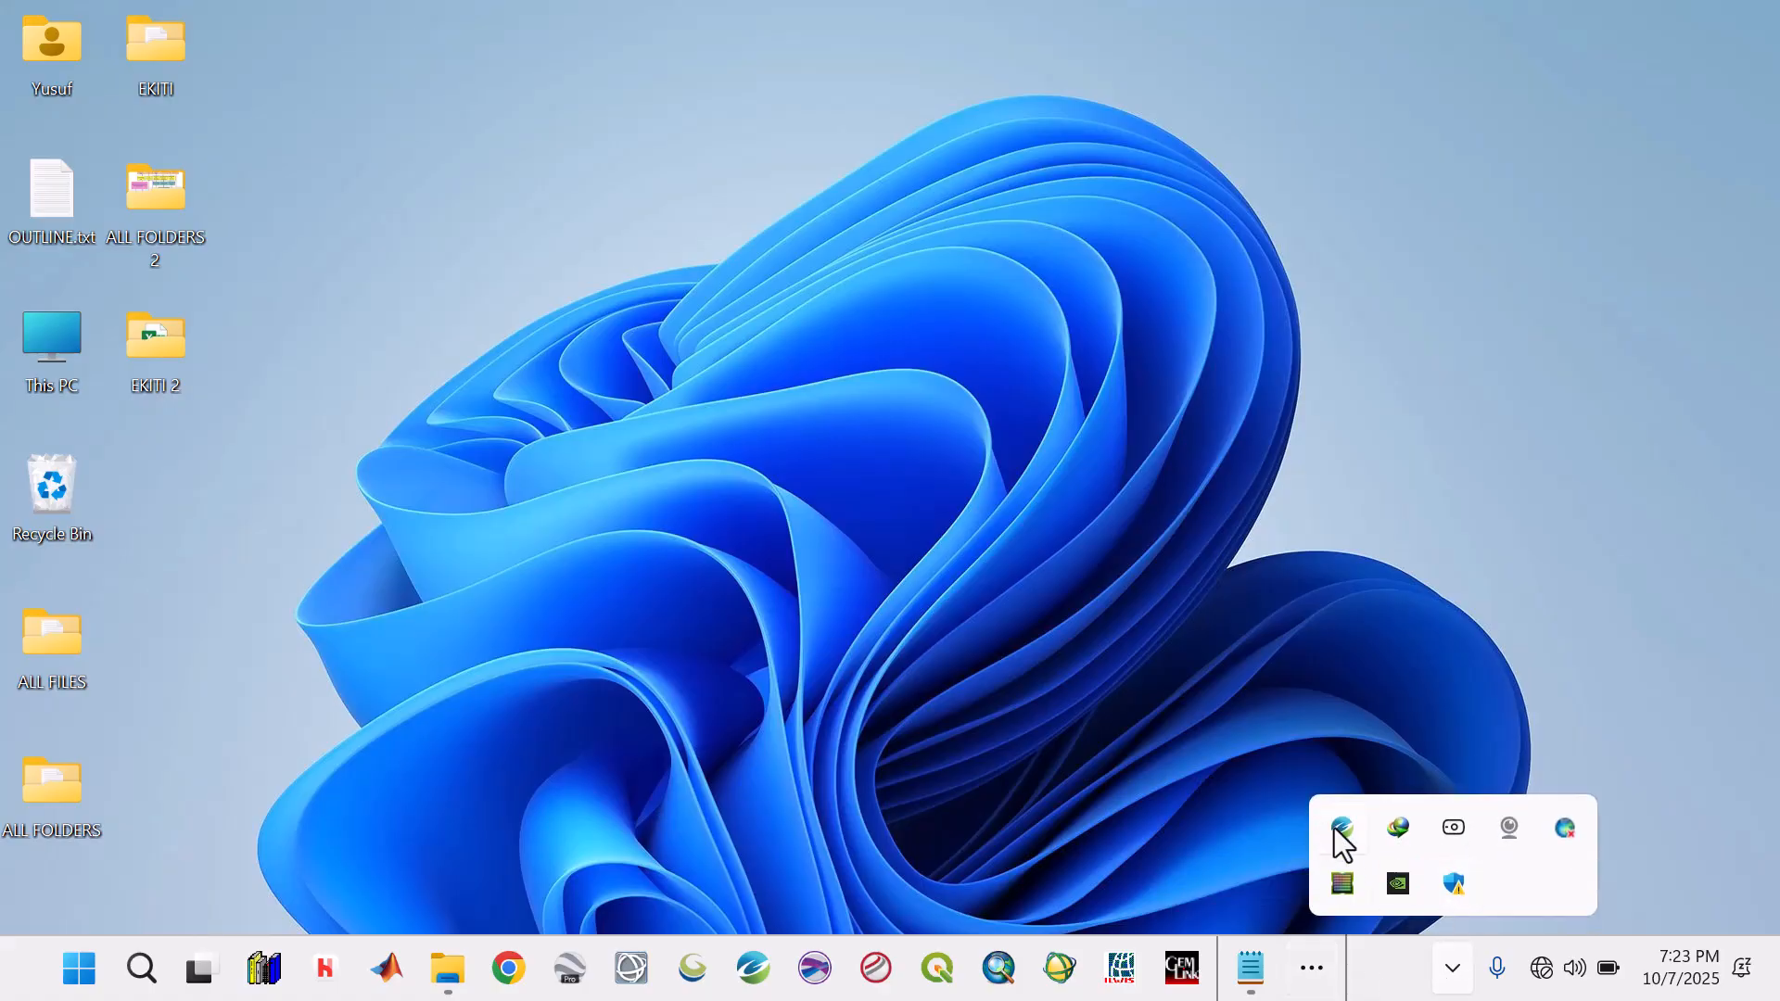
click(1311, 968)
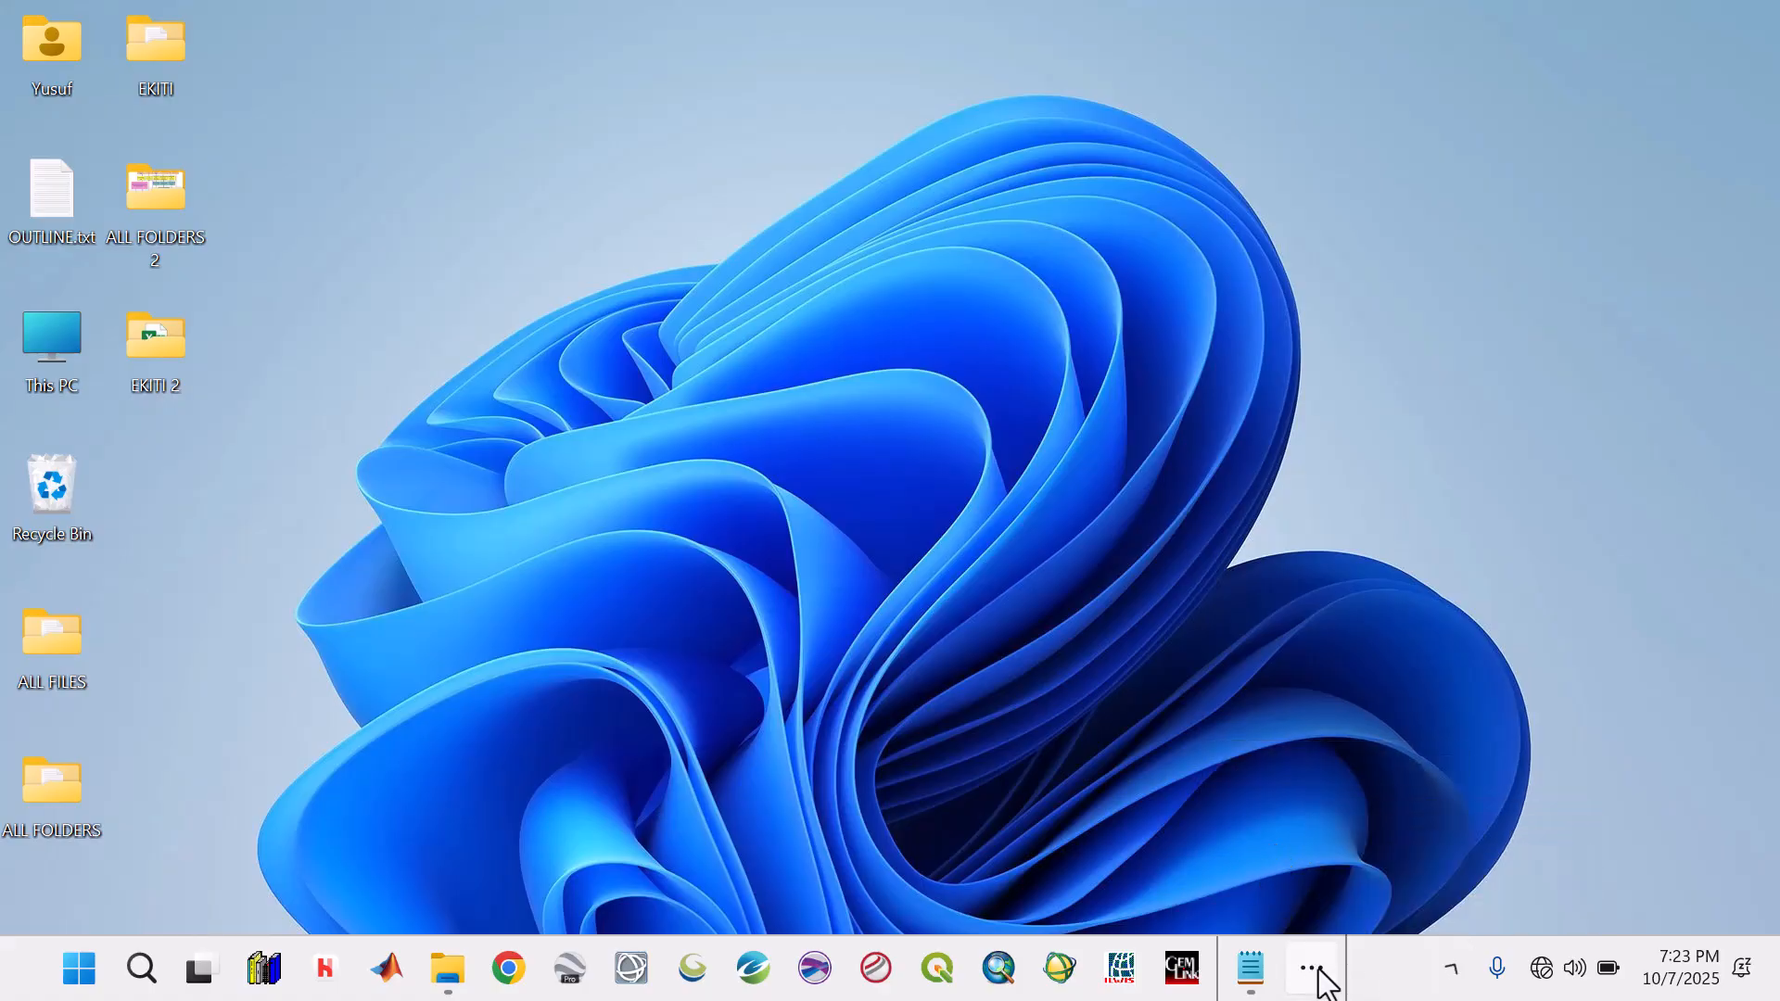
click(1311, 968)
Bring up the OUTLINE.txt course outline in Notepad to view it, and close it
click(1242, 973)
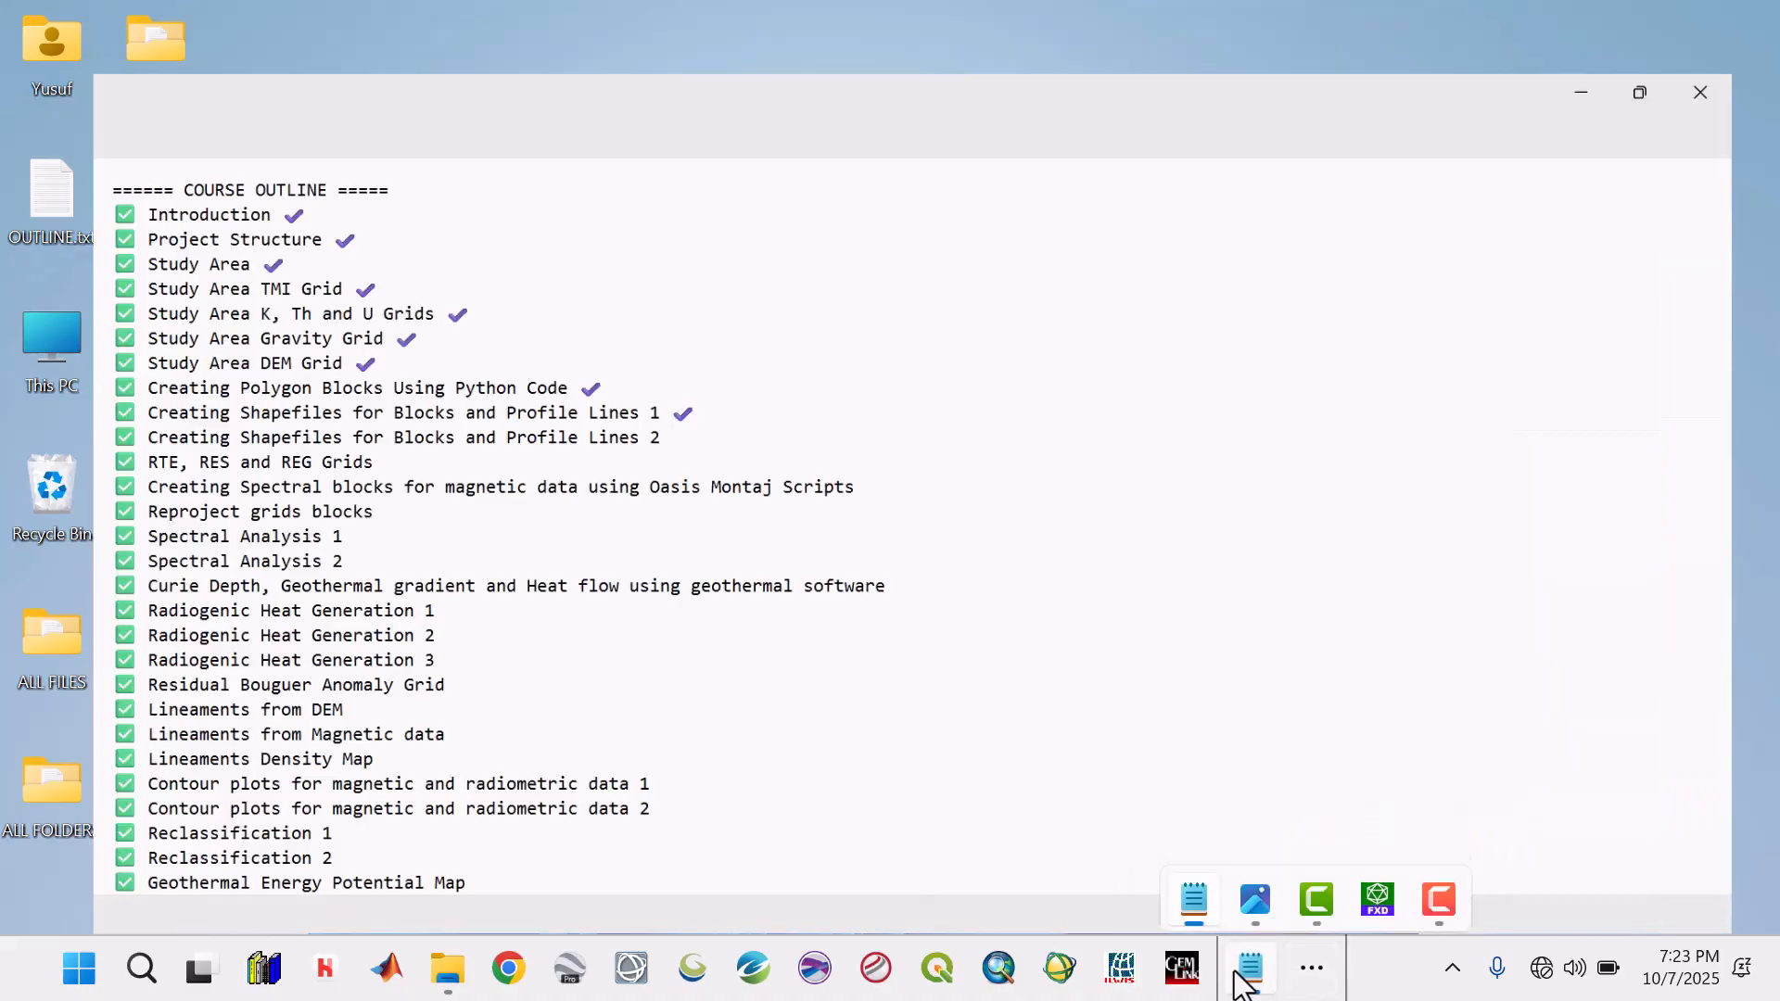
click(890, 482)
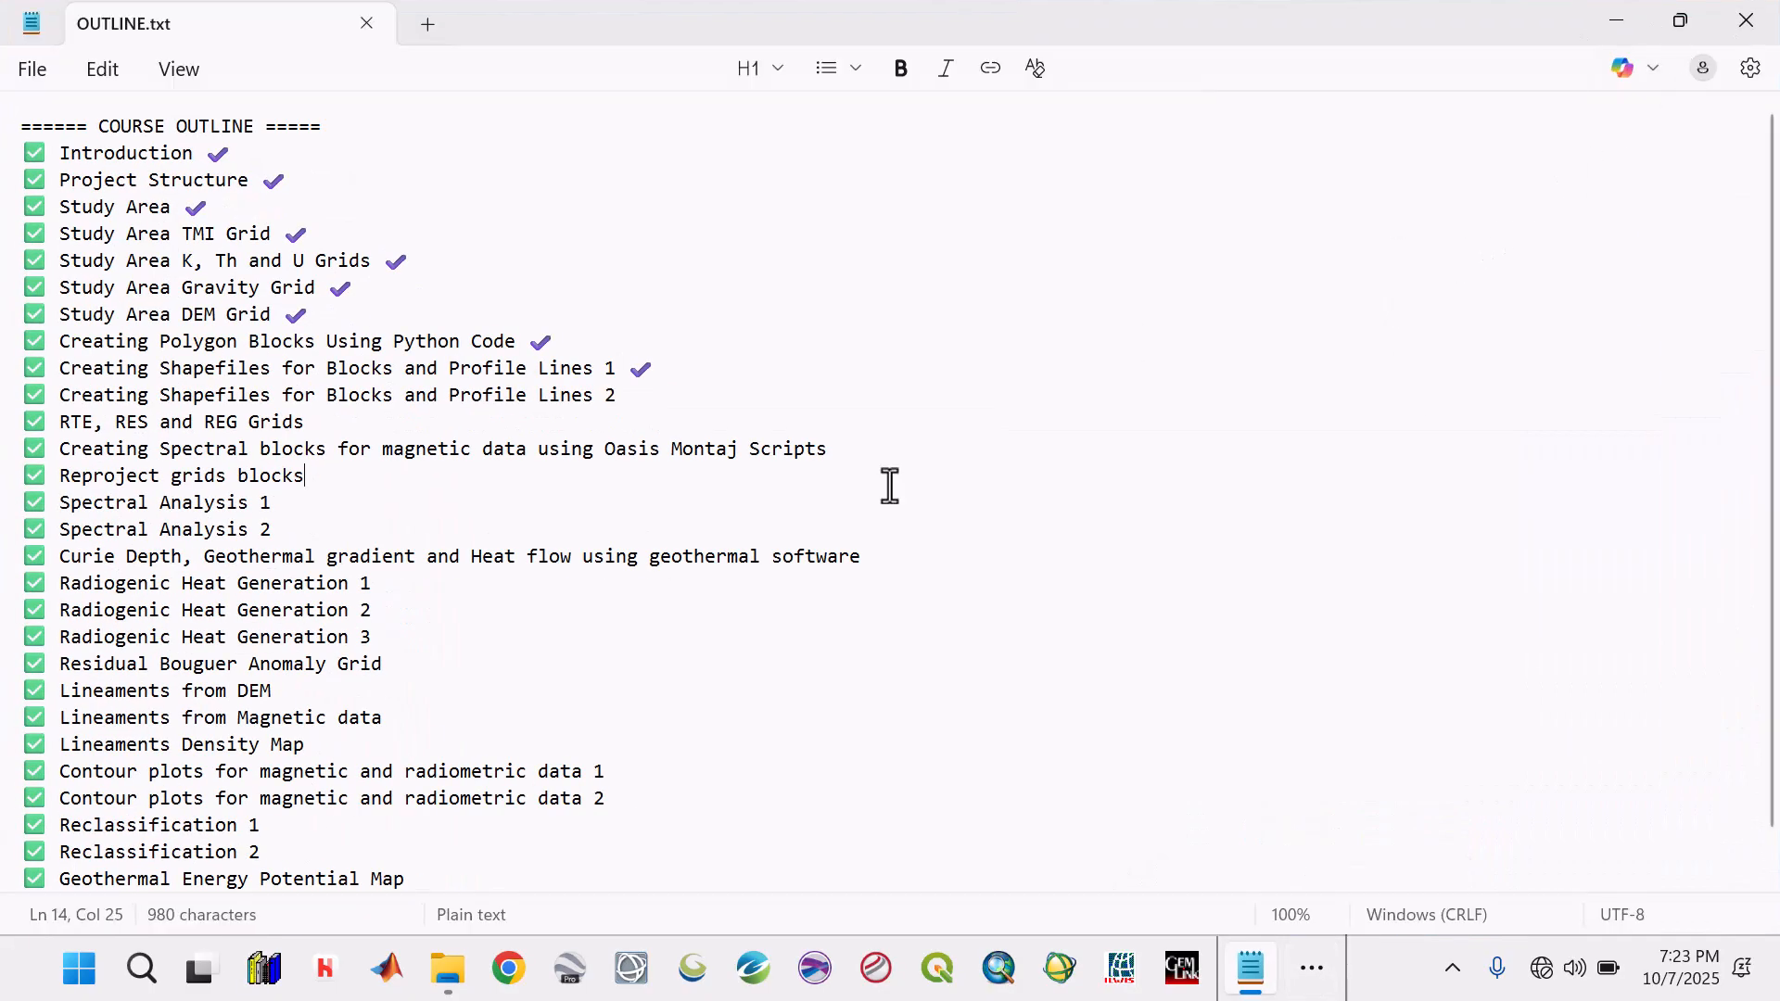
click(1761, 17)
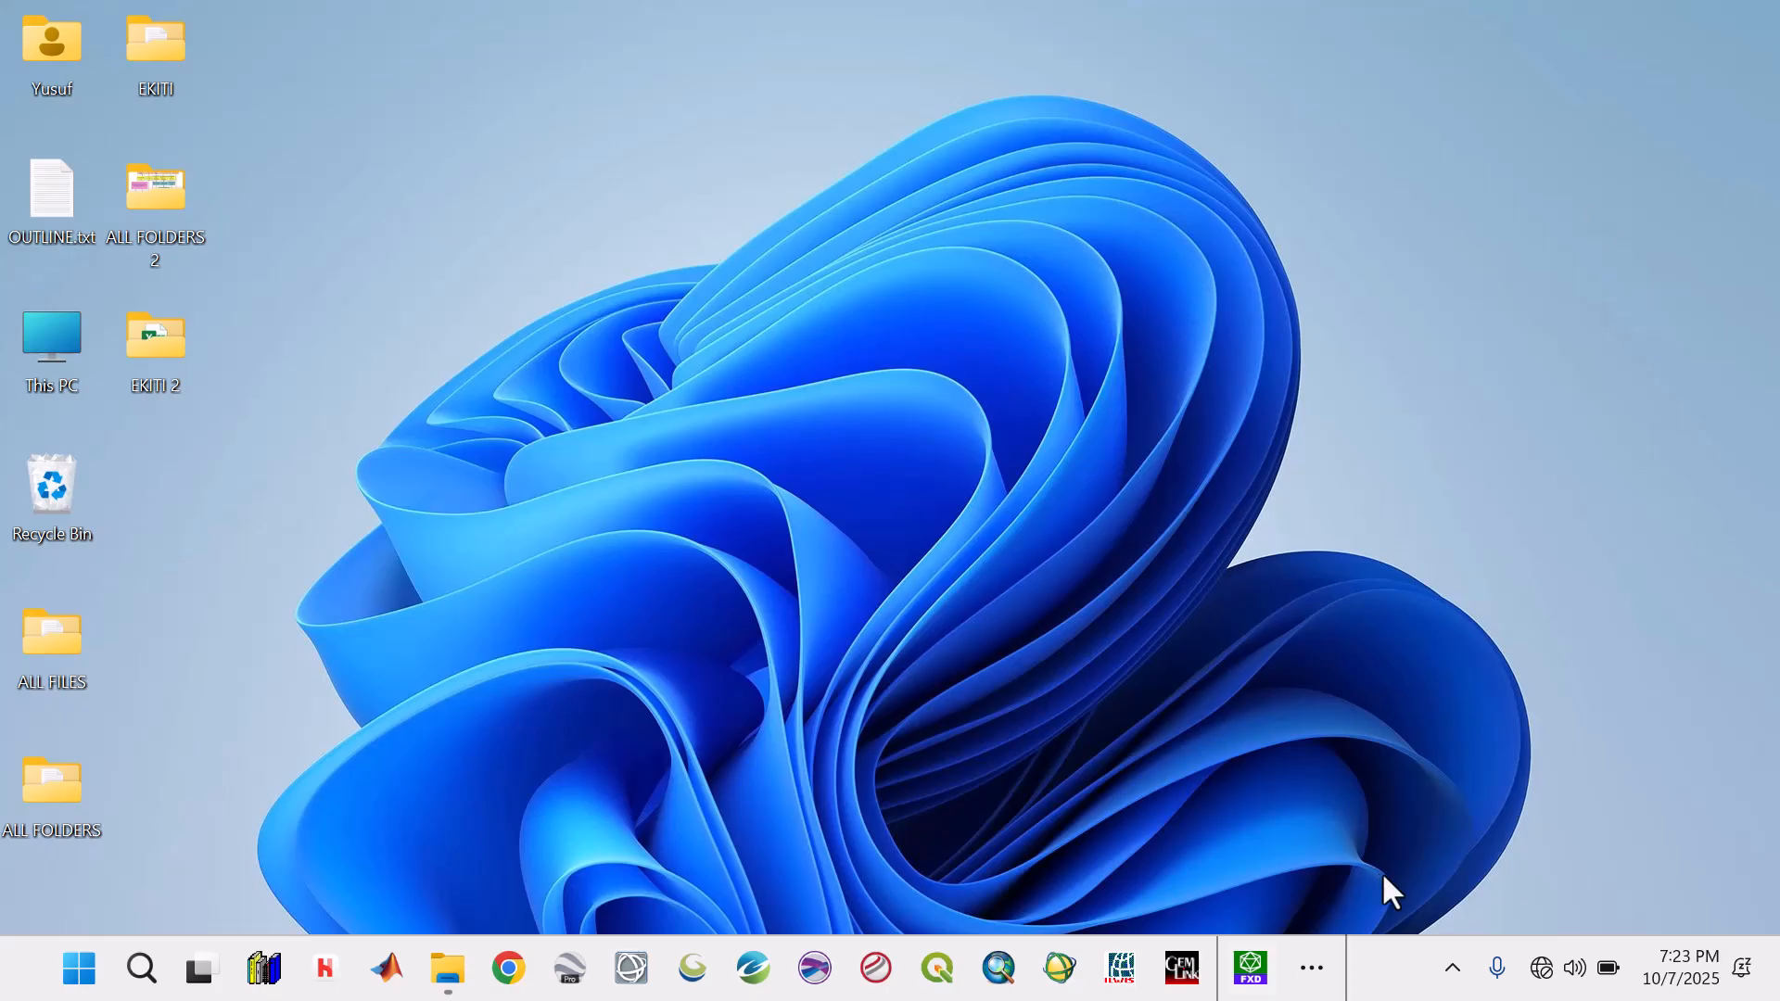
click(1317, 969)
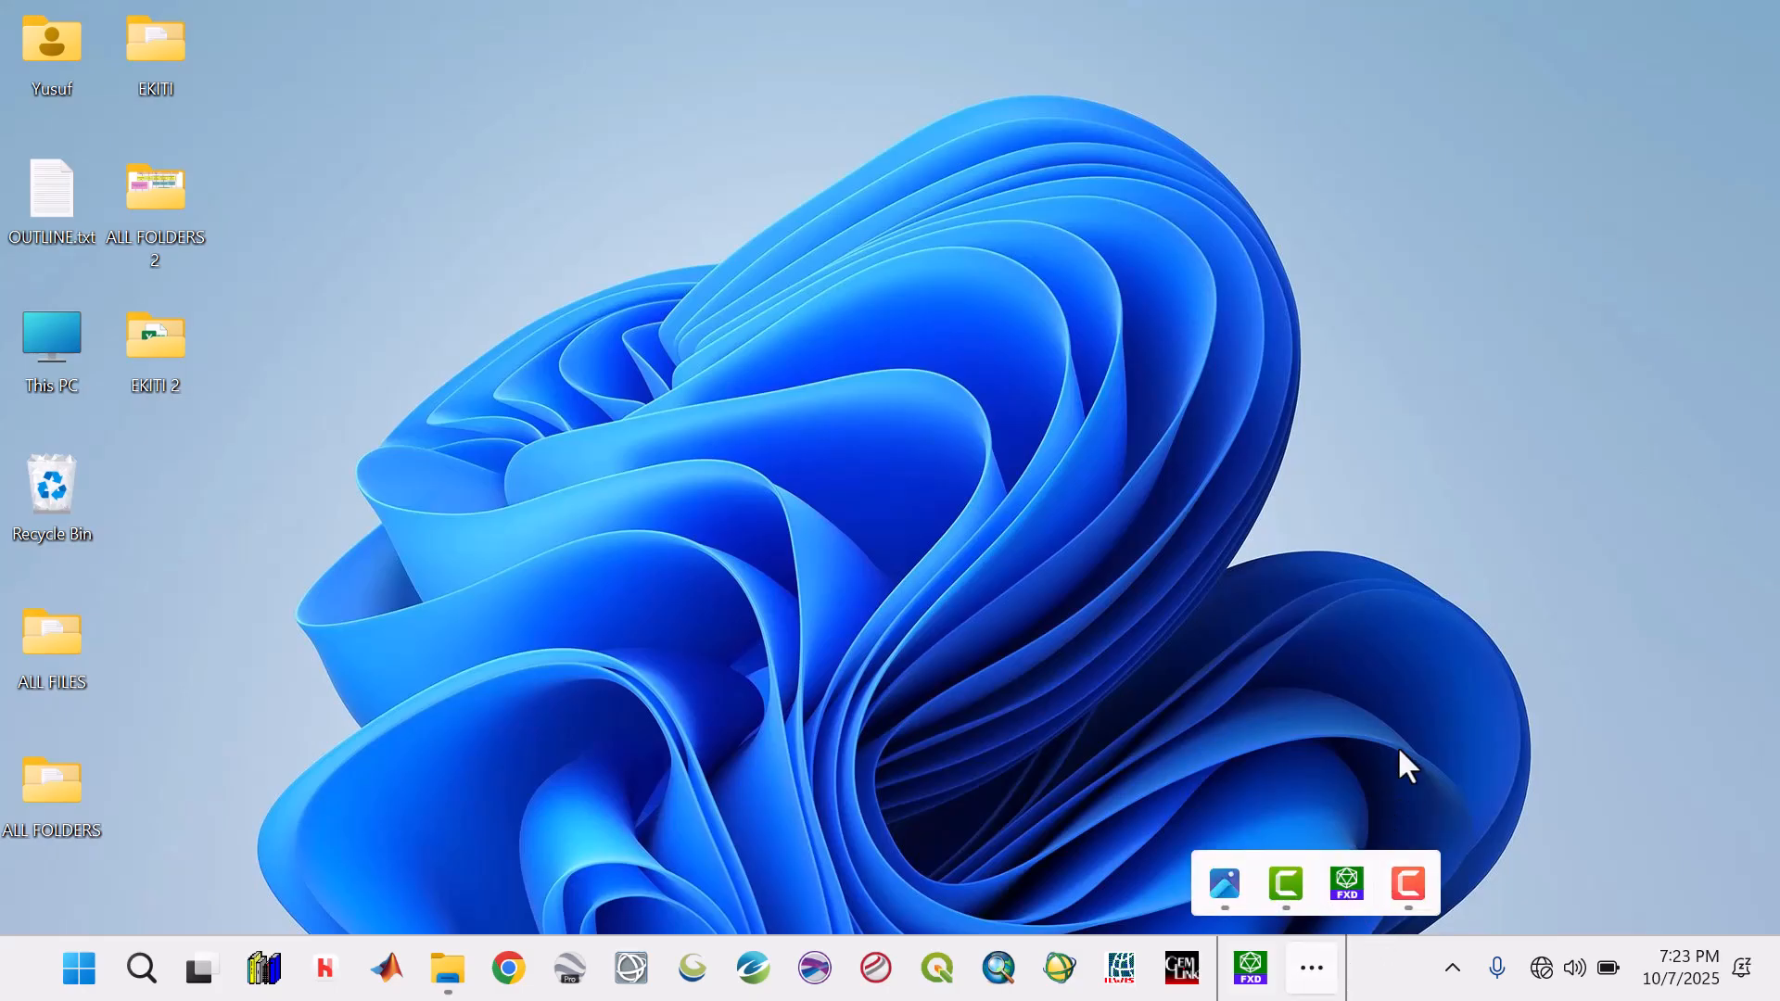
click(1253, 377)
right_click(1252, 377)
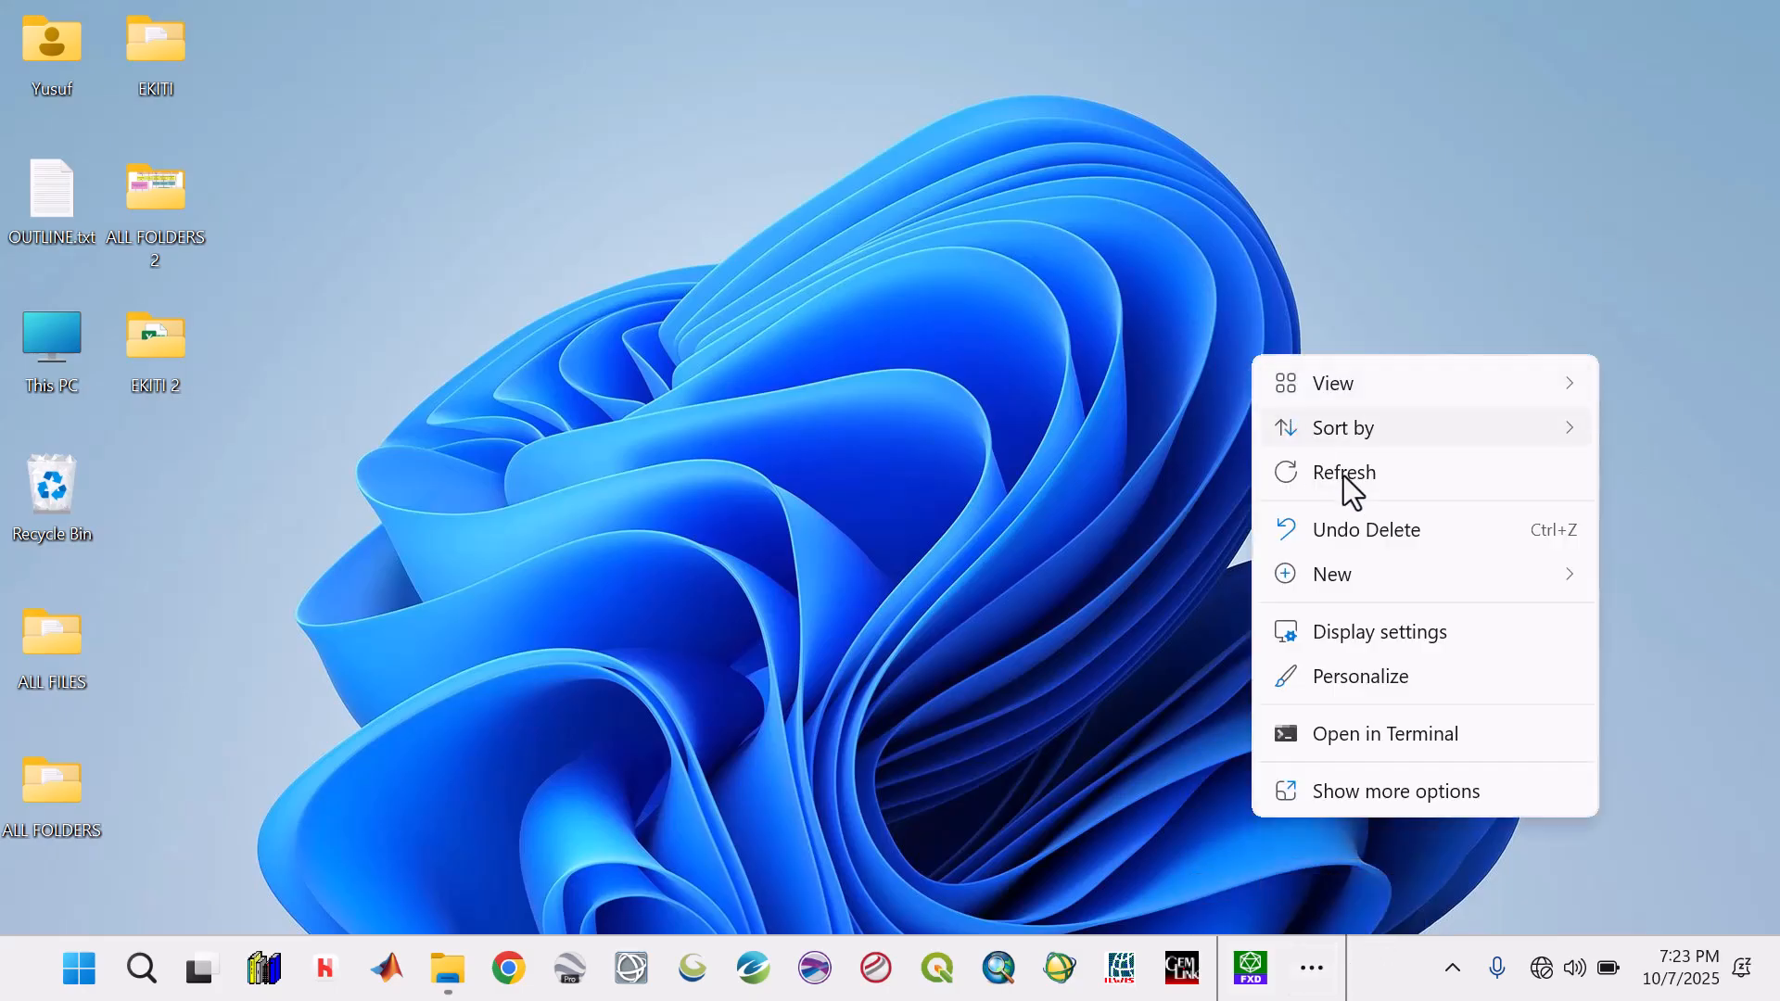
click(1346, 474)
Launch Oasis montaj, open the recent radio_new project, and expand its list of grids
click(756, 968)
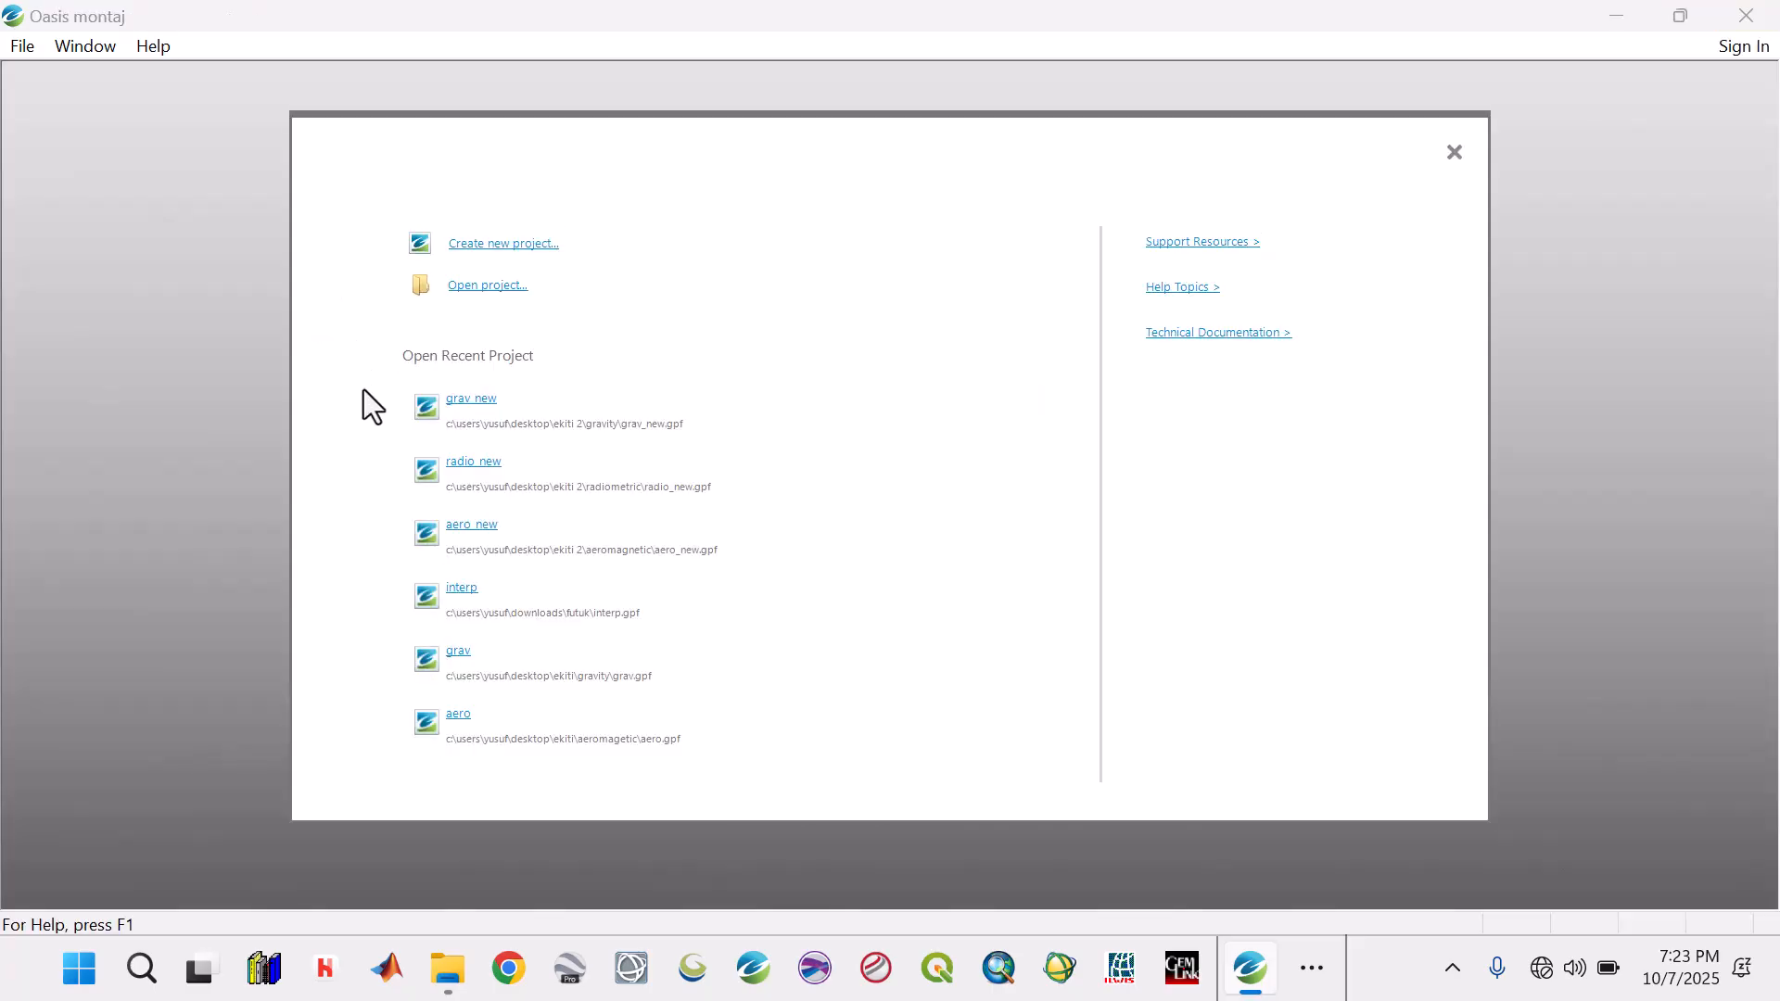
click(468, 463)
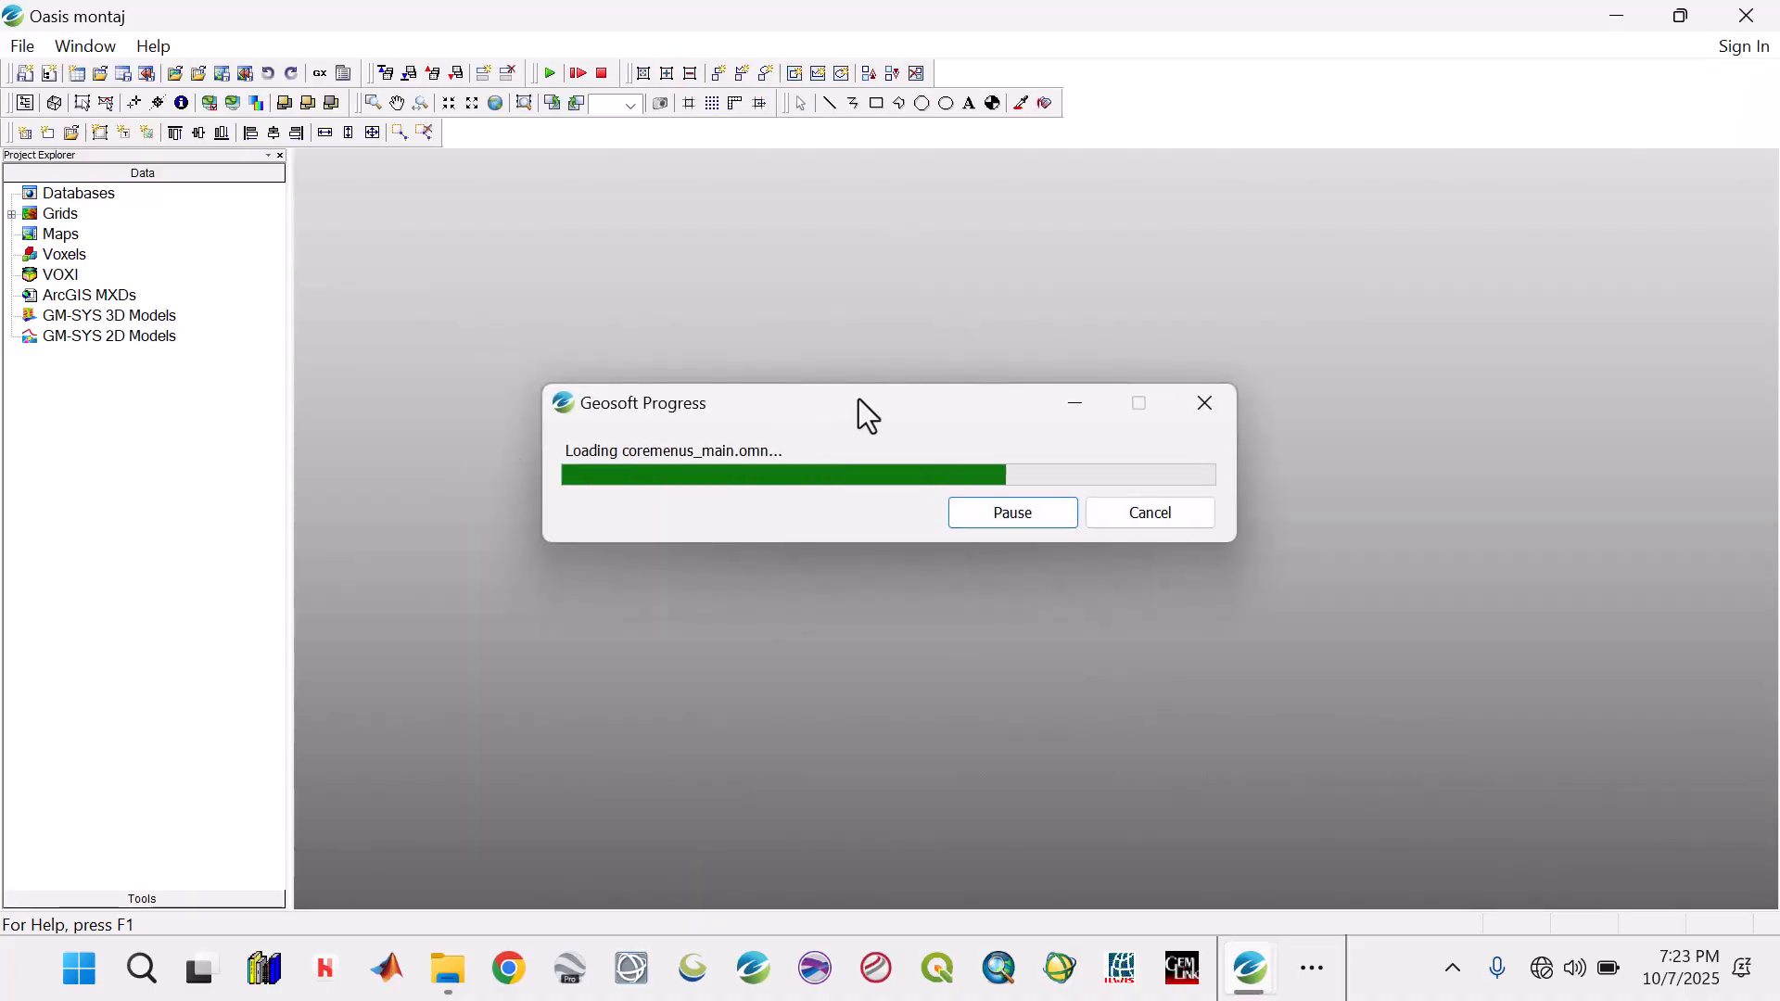
click(11, 214)
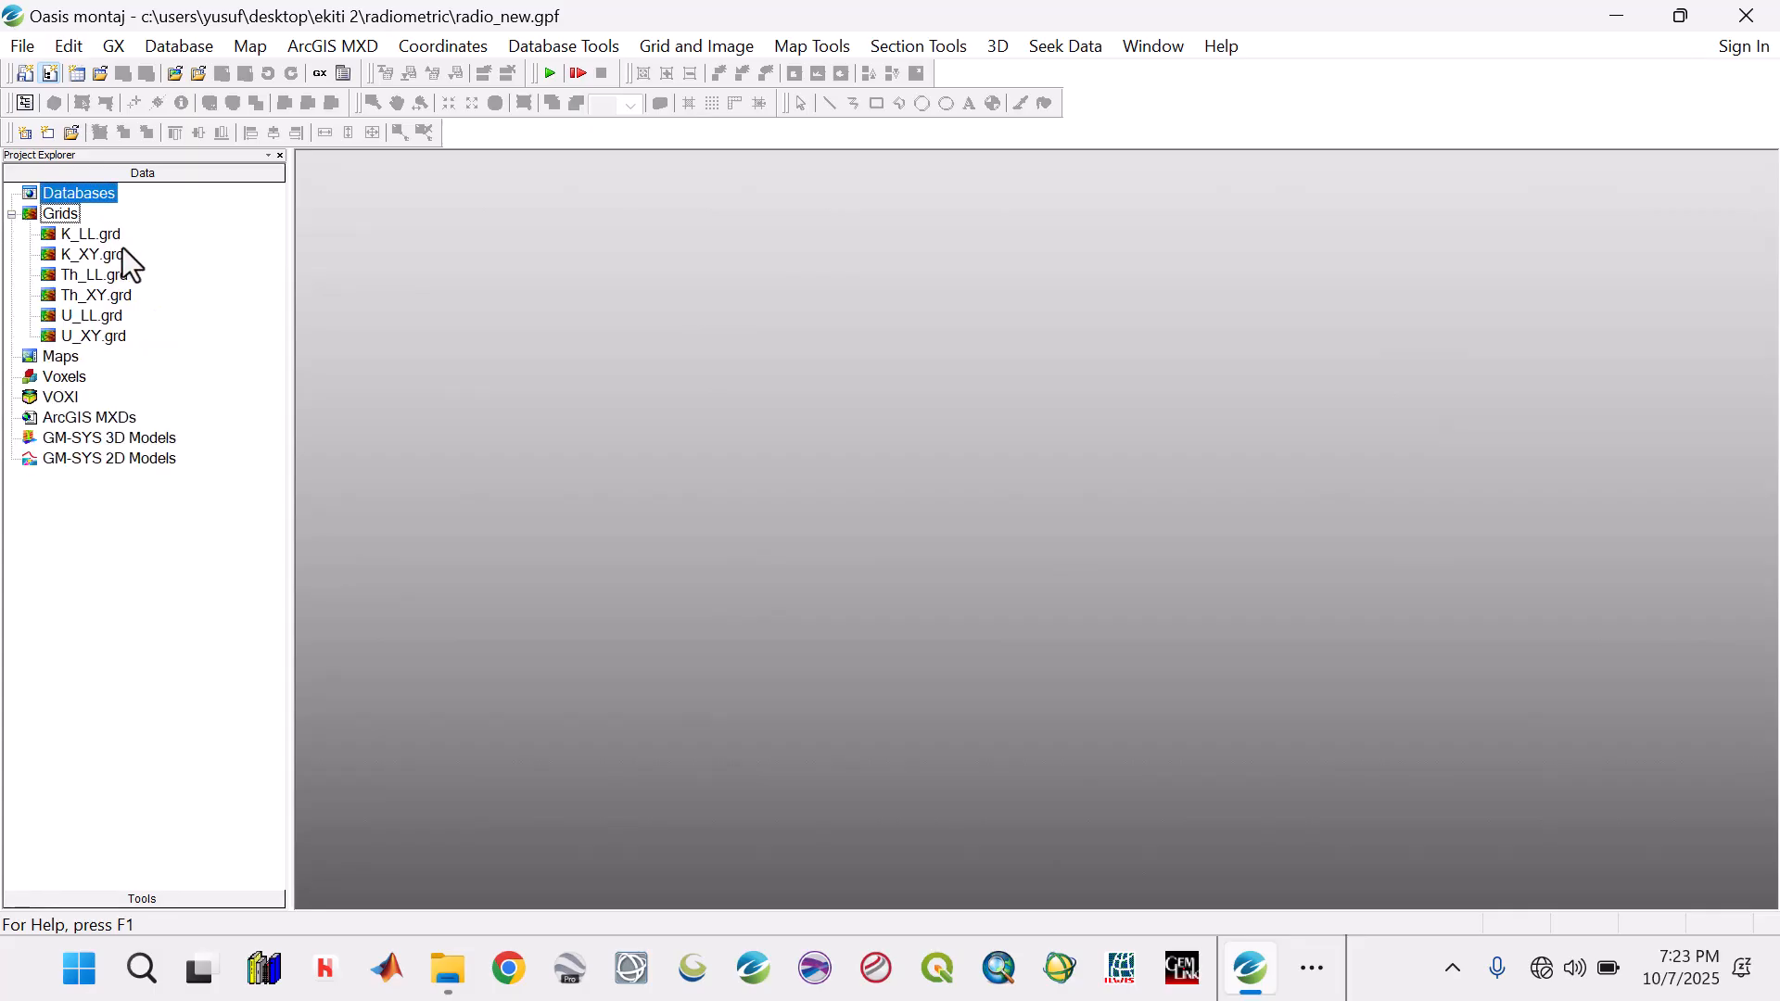
Open the K_LL.grd grid in a maximized map window and fit the whole grid to the view
double_click(96, 237)
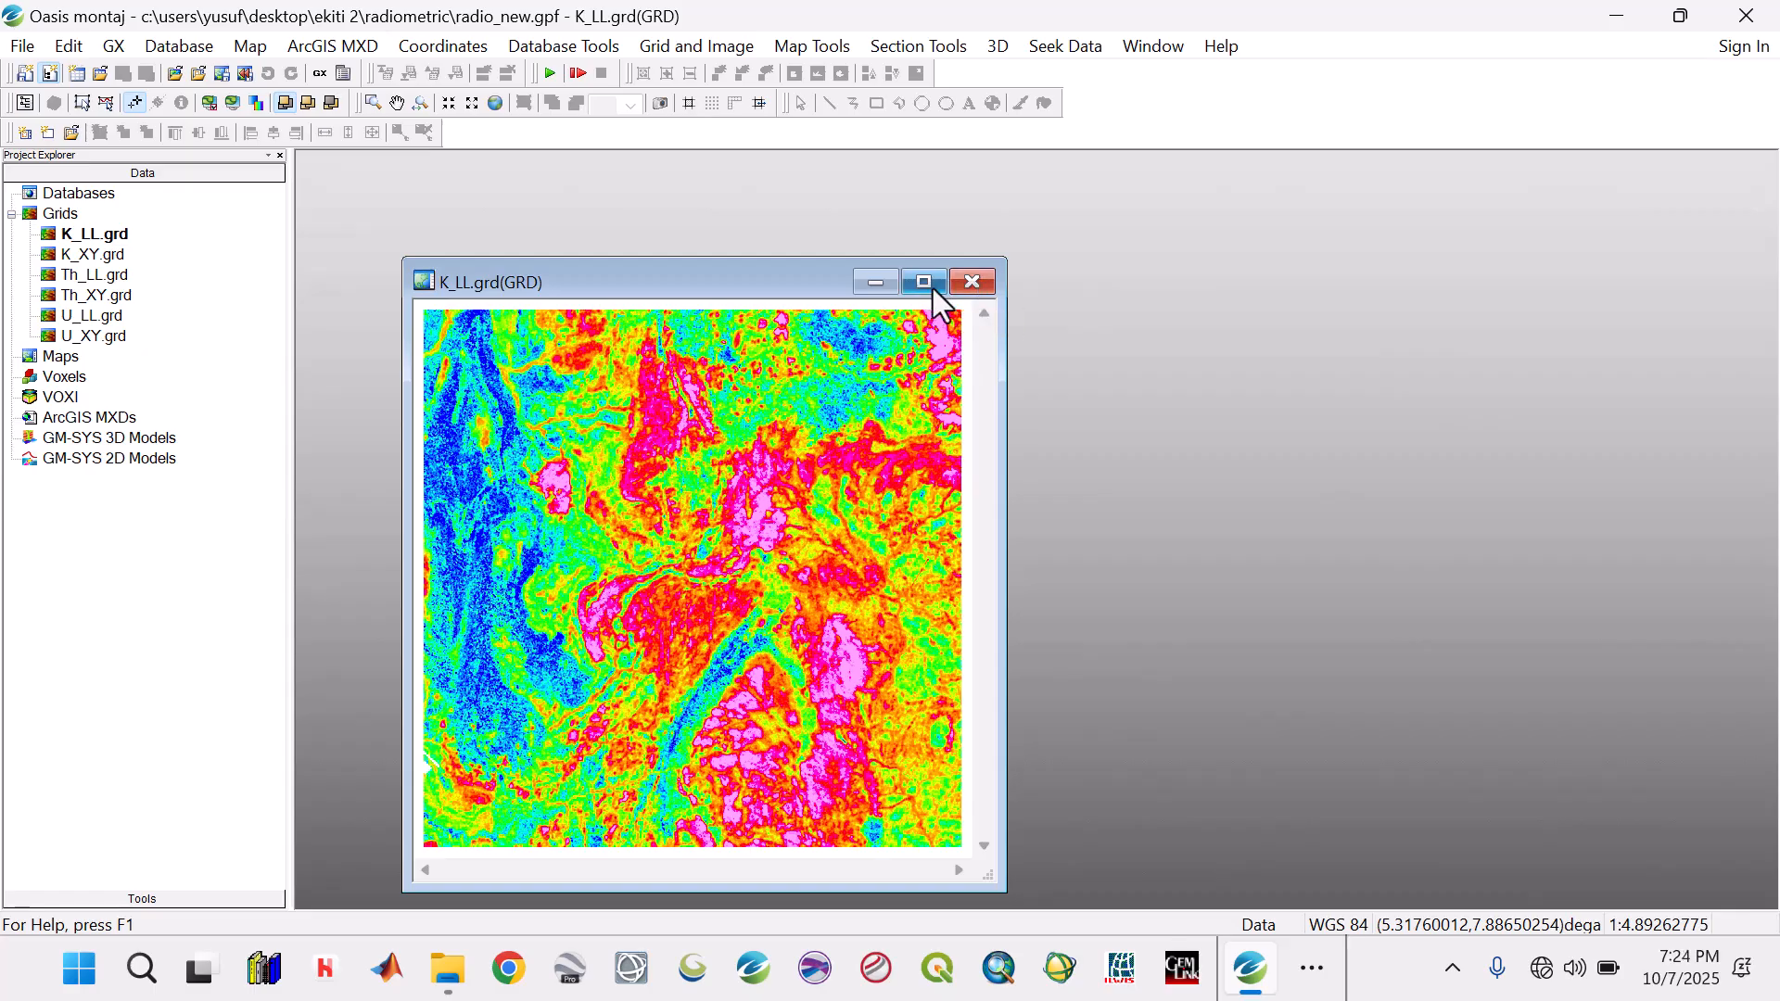
click(933, 287)
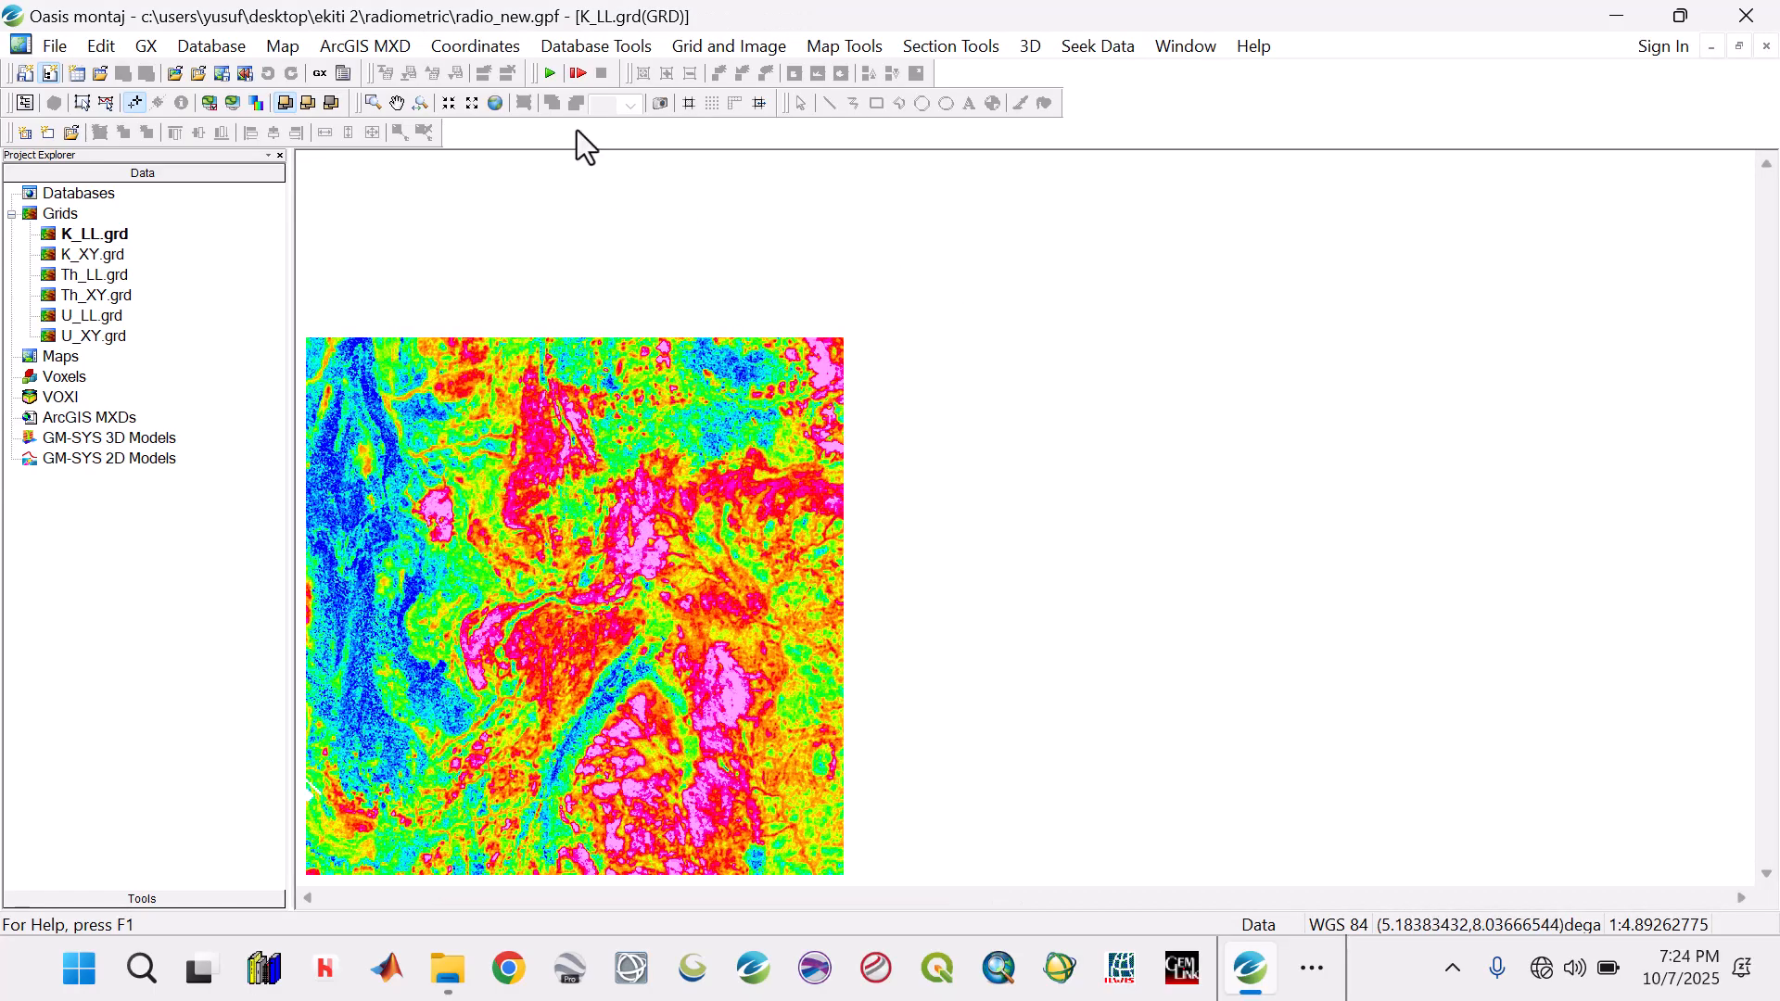
click(495, 103)
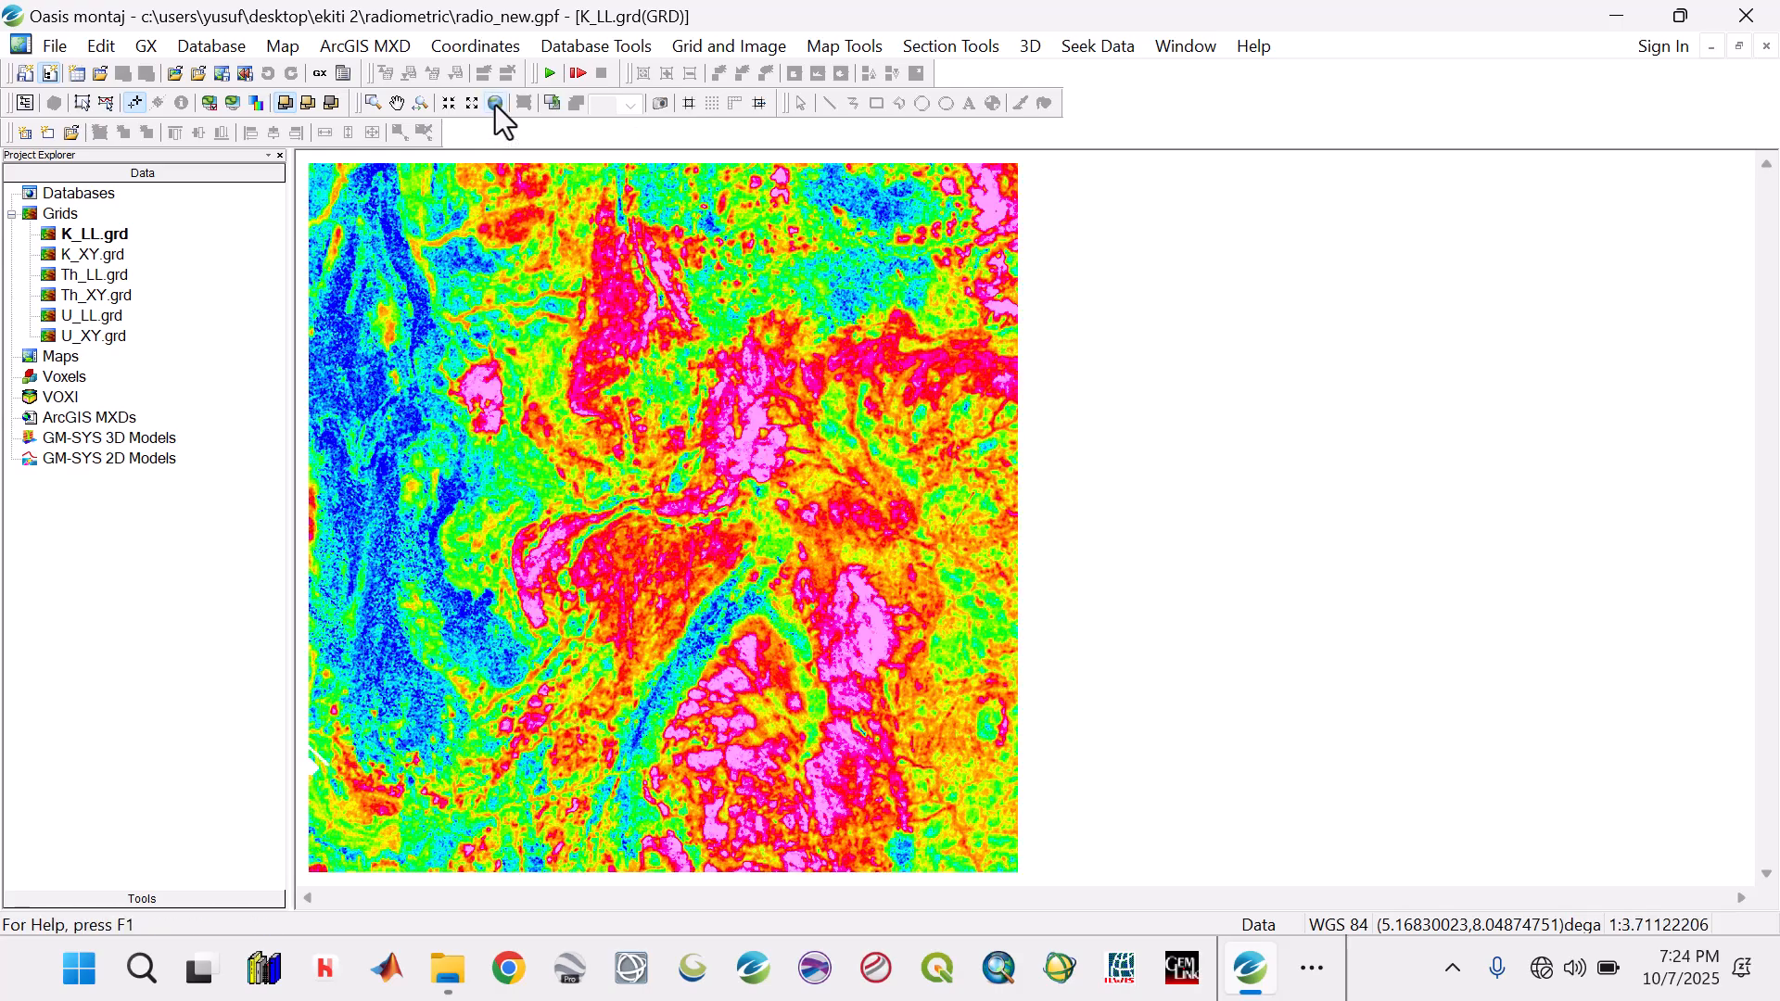
Import the Profiles.shp ArcView shapefile from the EKITI 2 shapefiles folder, plotting it on the current map without importing its data
click(272, 54)
mouse_move(317, 376)
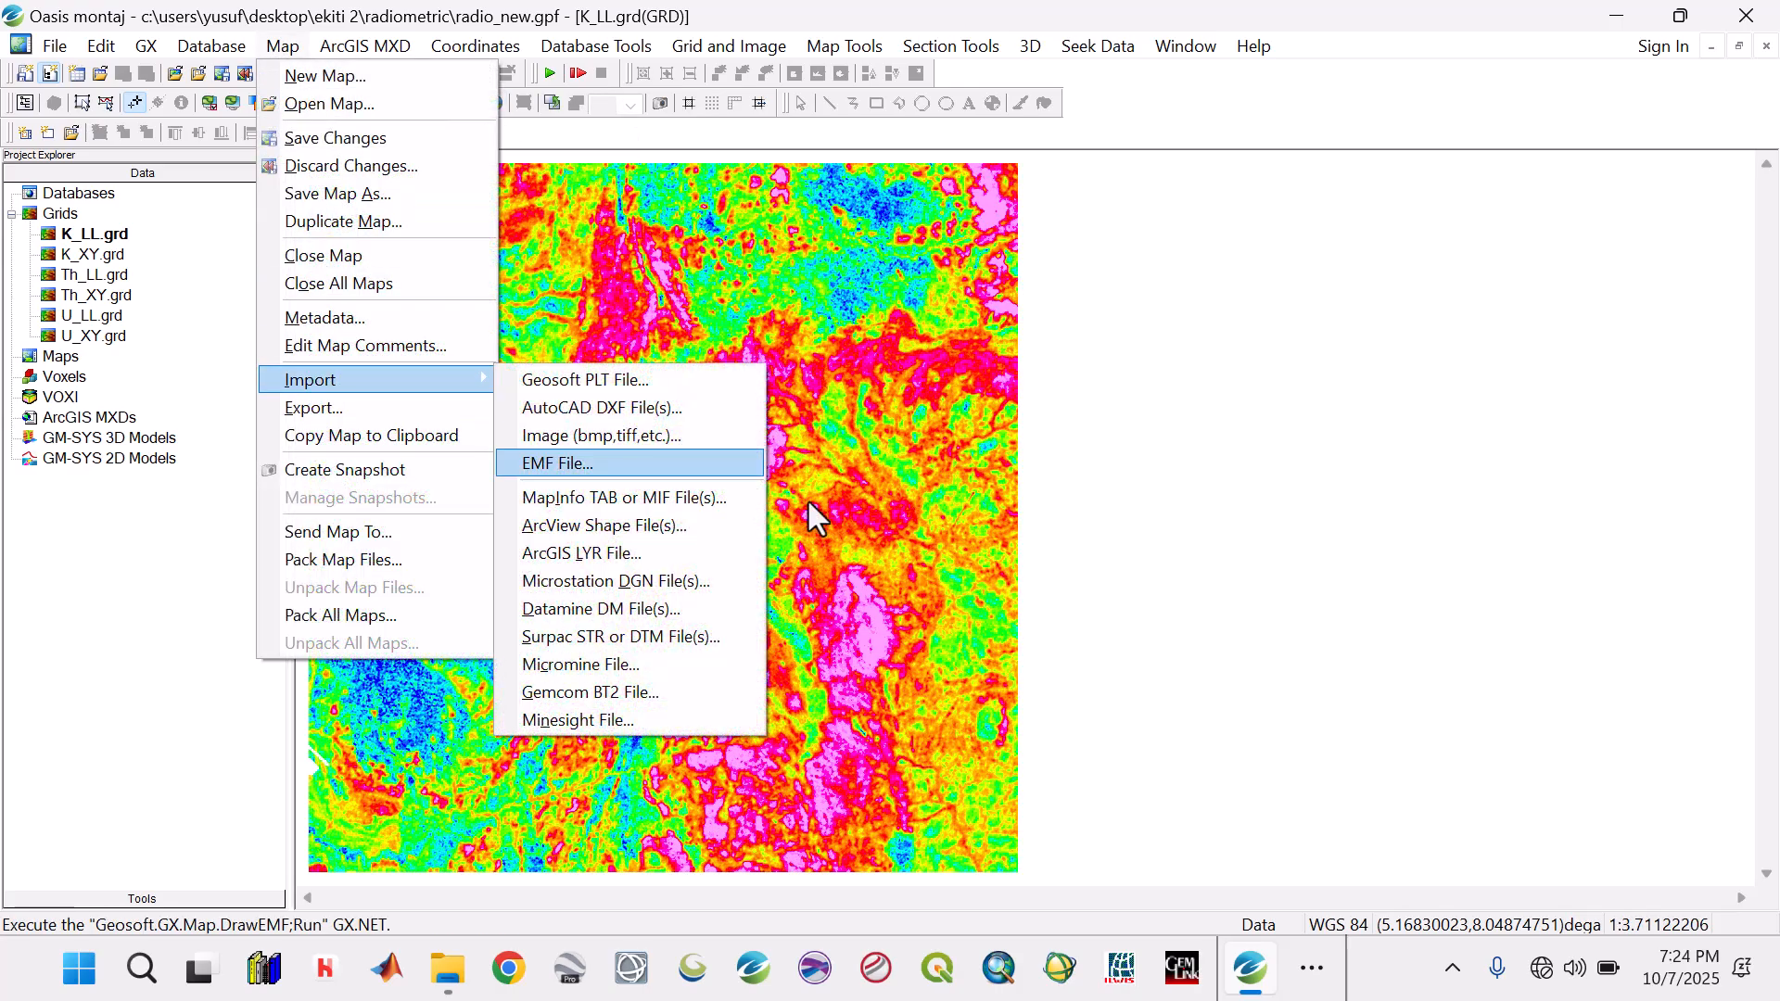
click(649, 525)
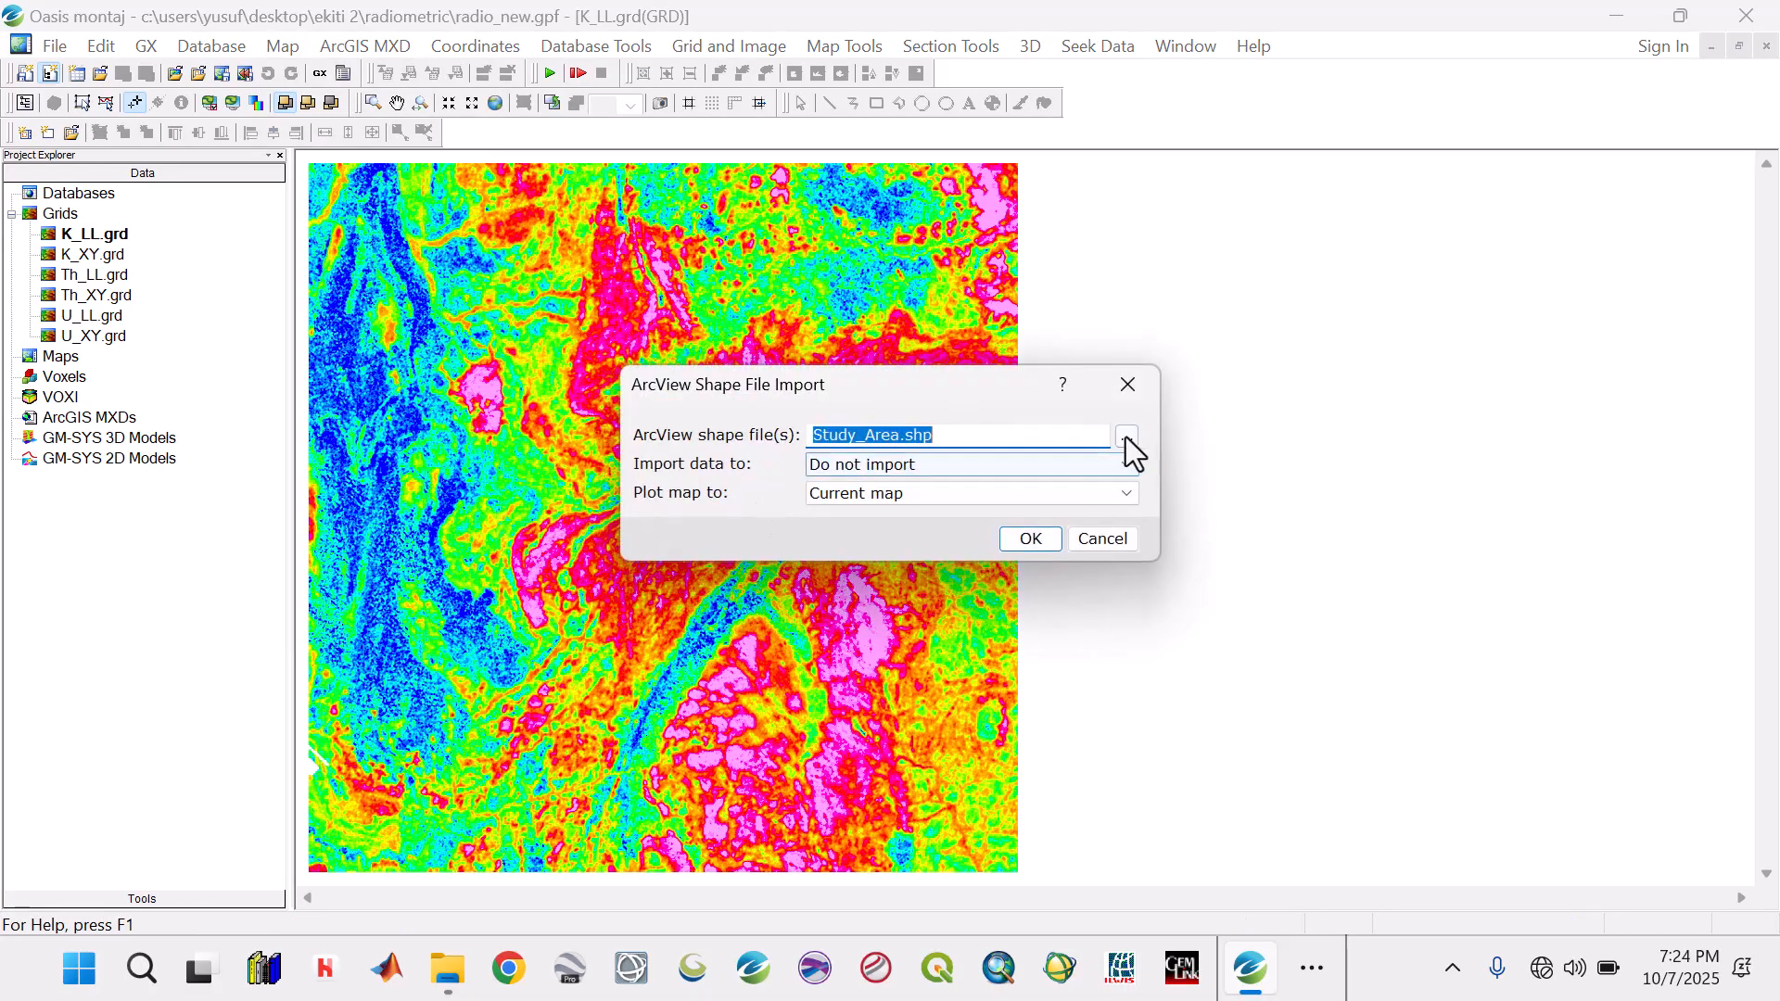
click(1125, 437)
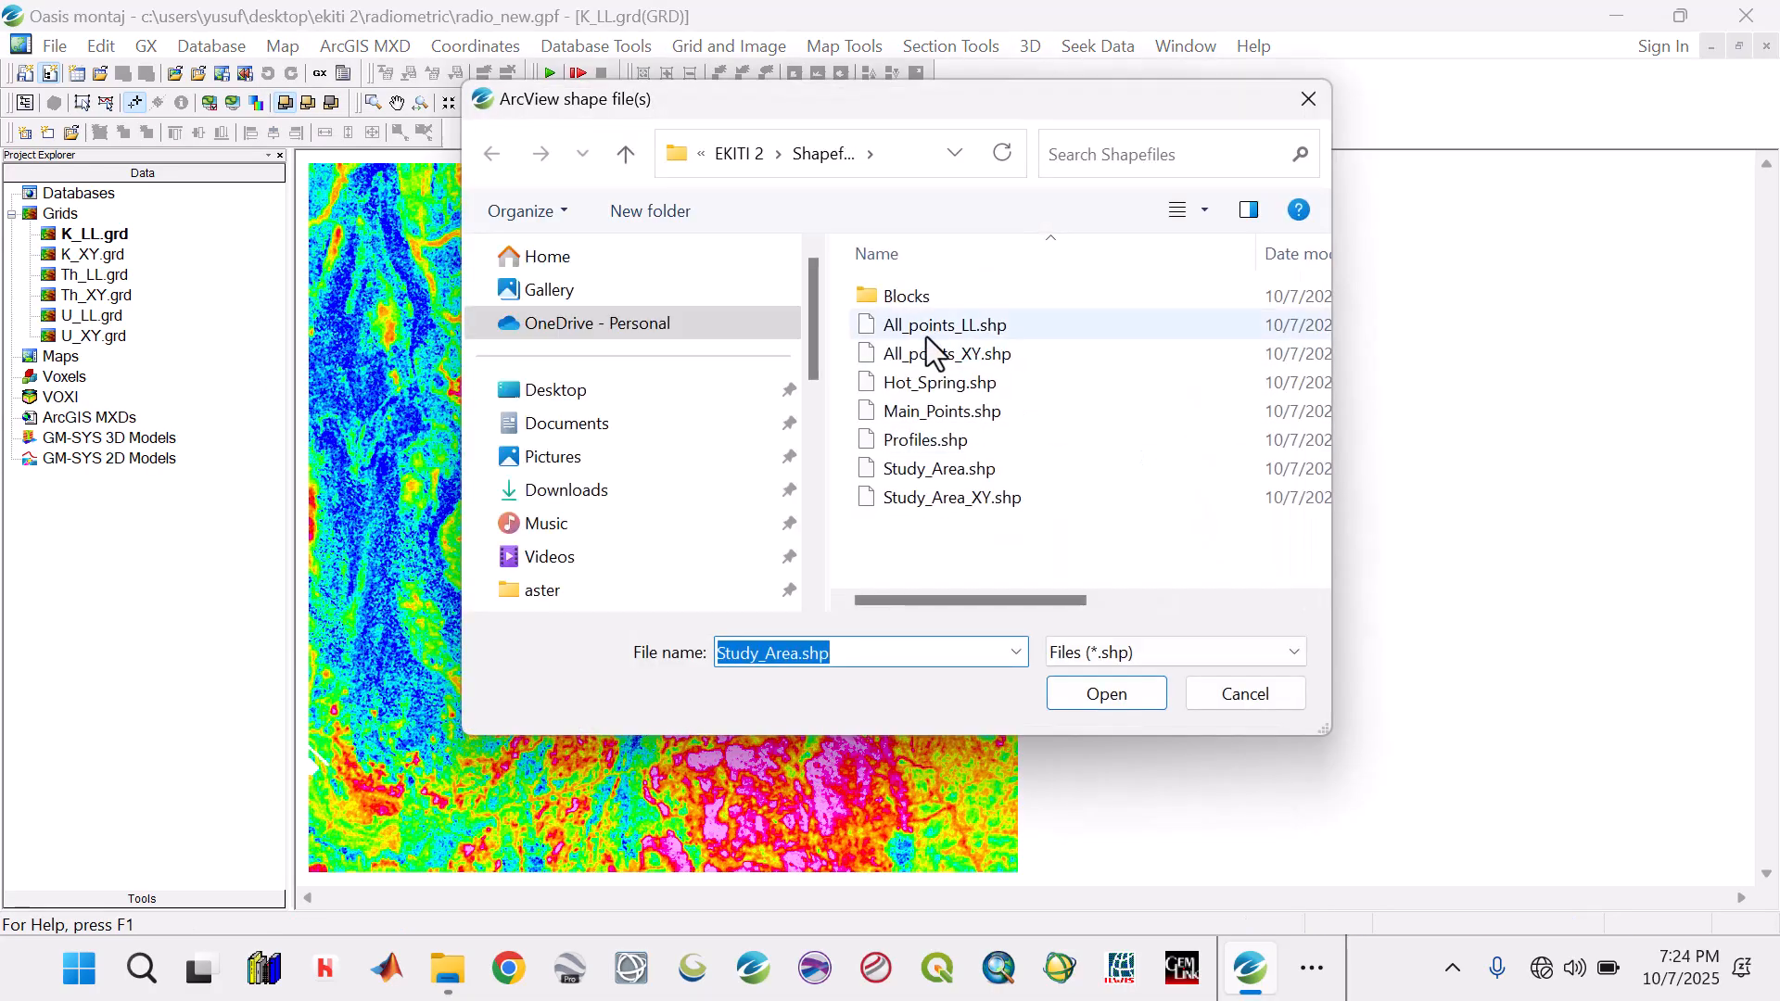
click(926, 325)
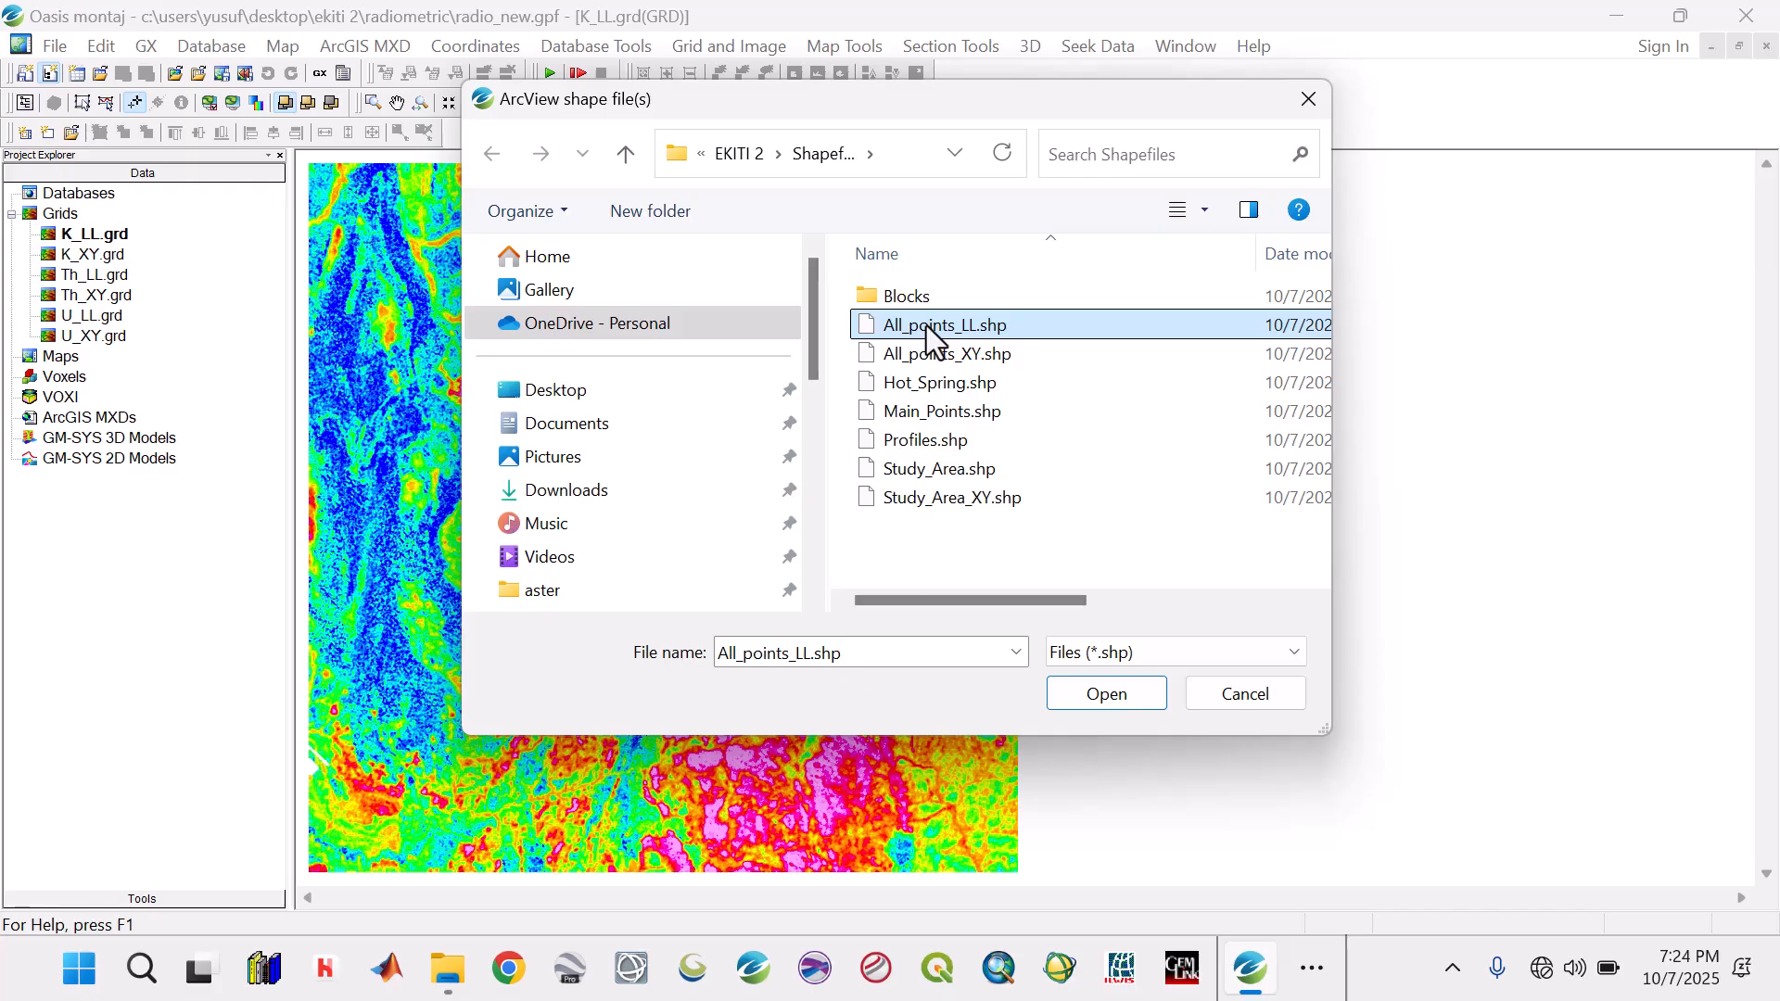
click(898, 439)
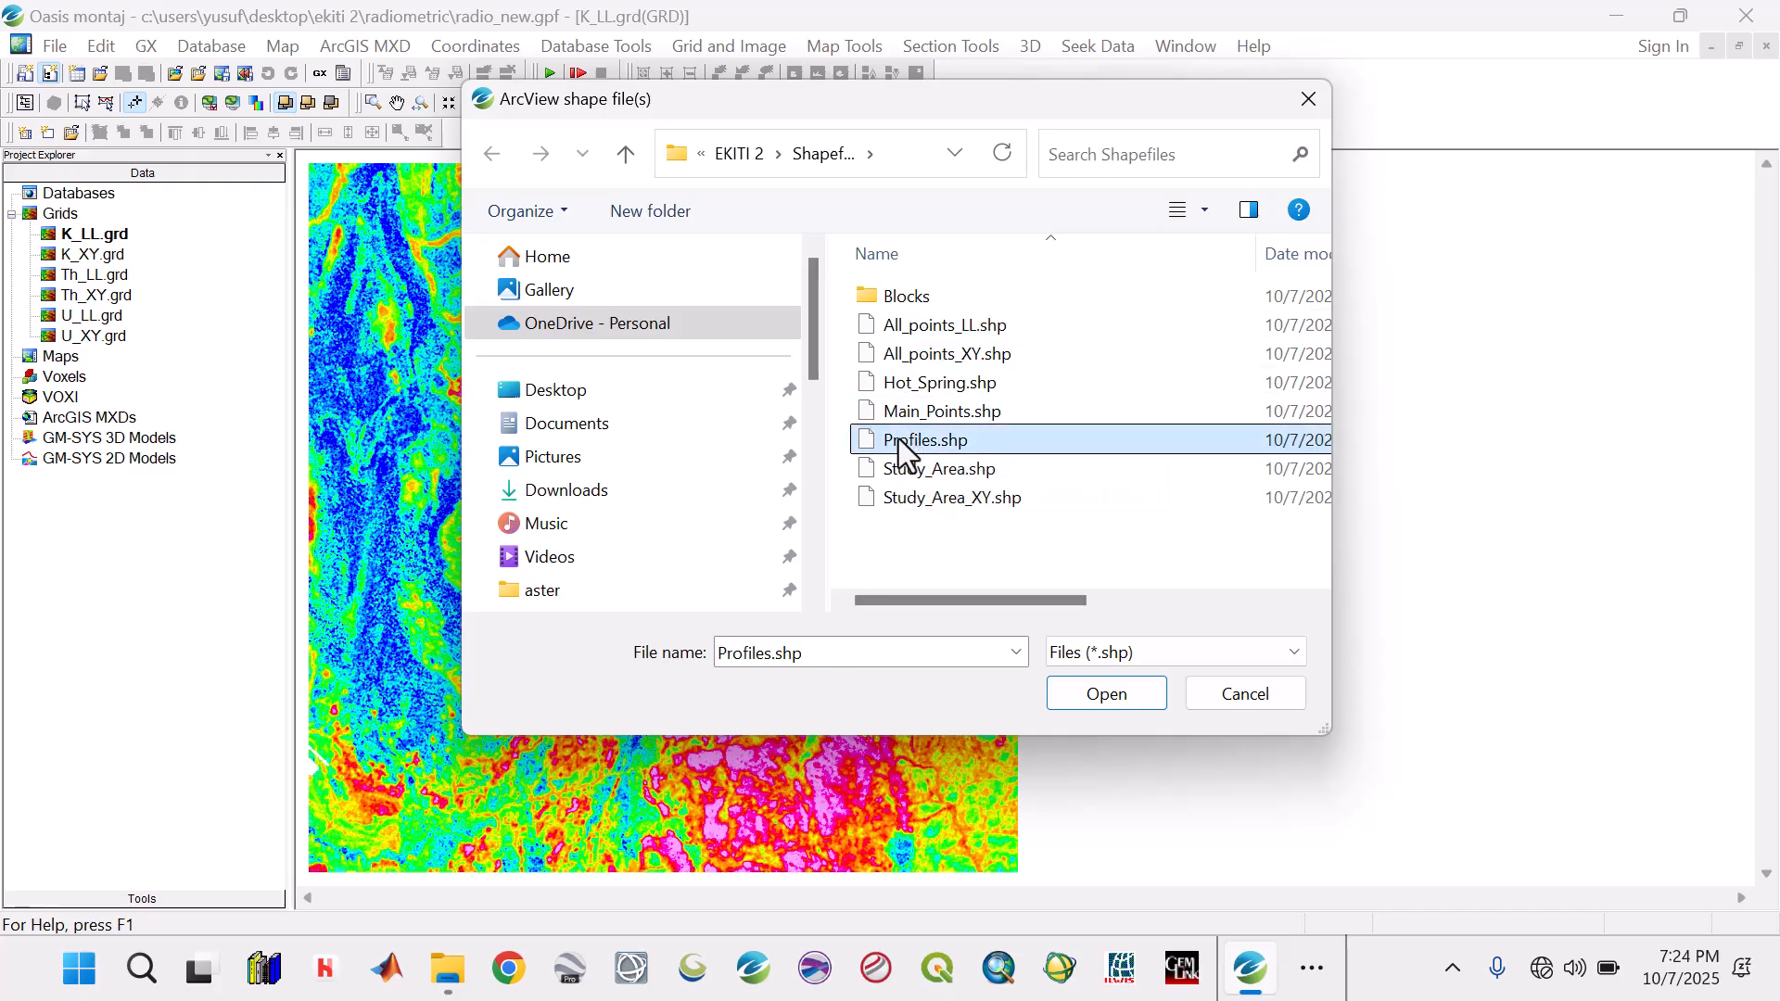
click(1073, 695)
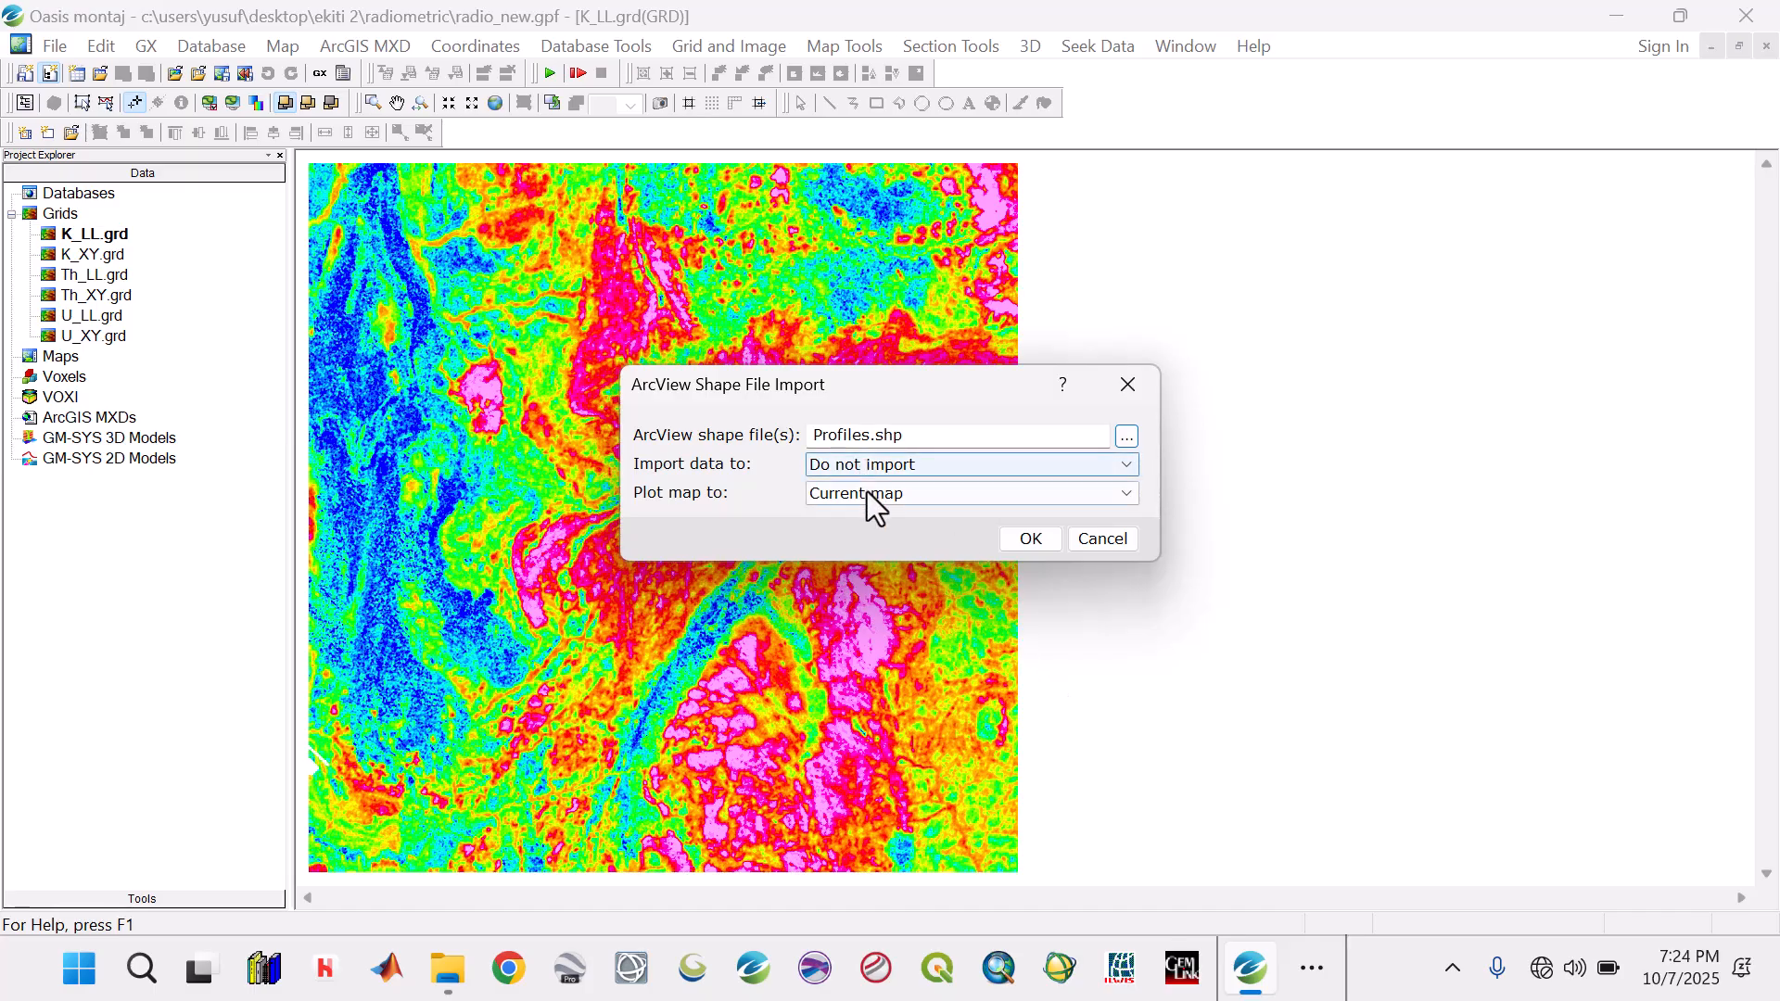
click(1025, 545)
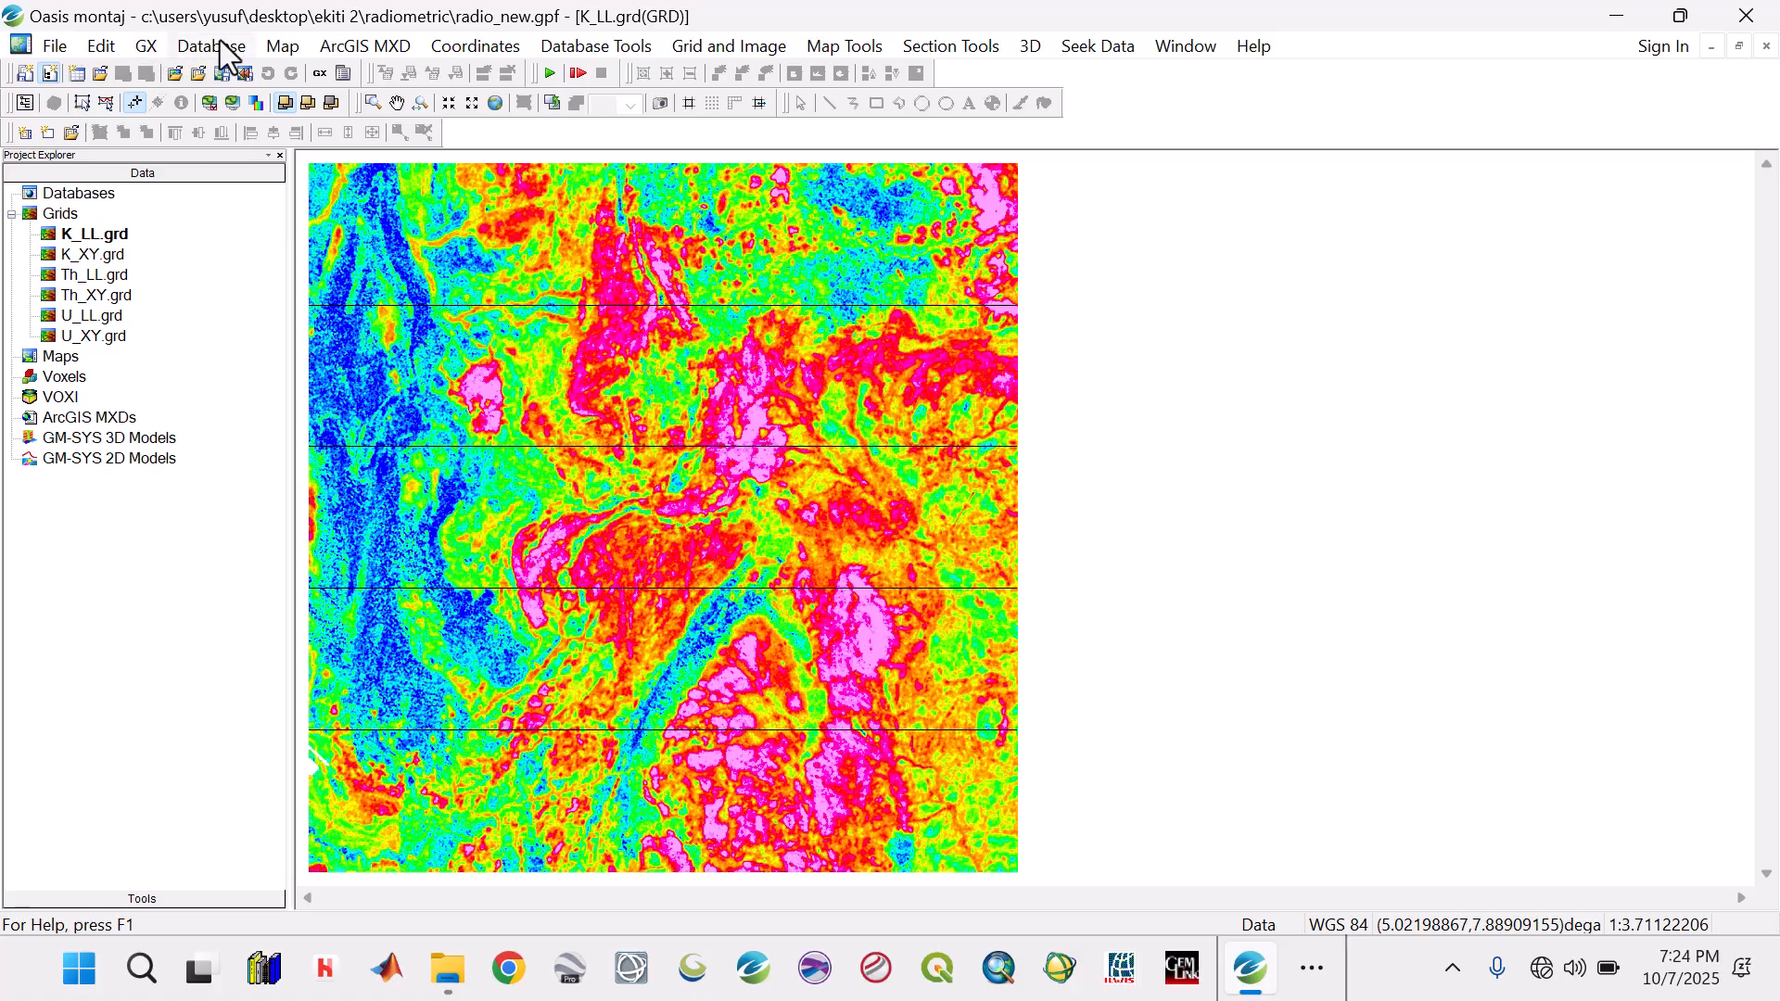
Import the All_points_LL.shp ArcView shapefile onto the current map with data set to Do not import, and minimize the program window
click(268, 48)
mouse_move(378, 375)
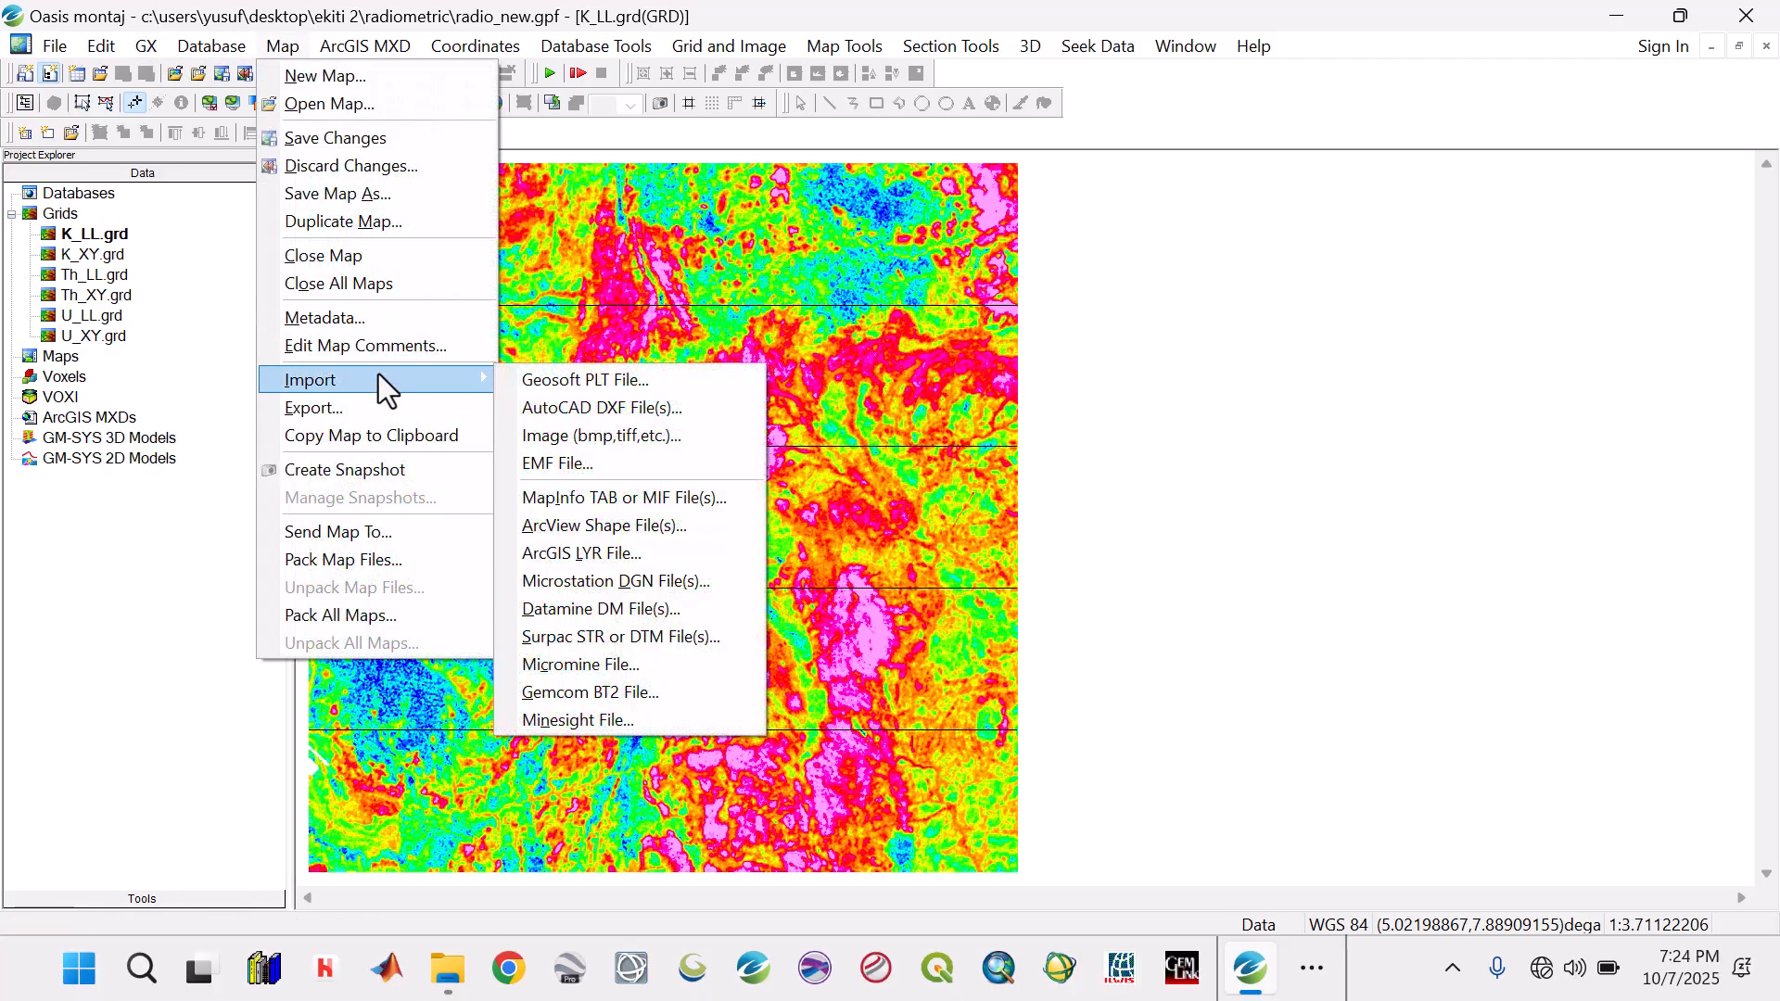
click(606, 525)
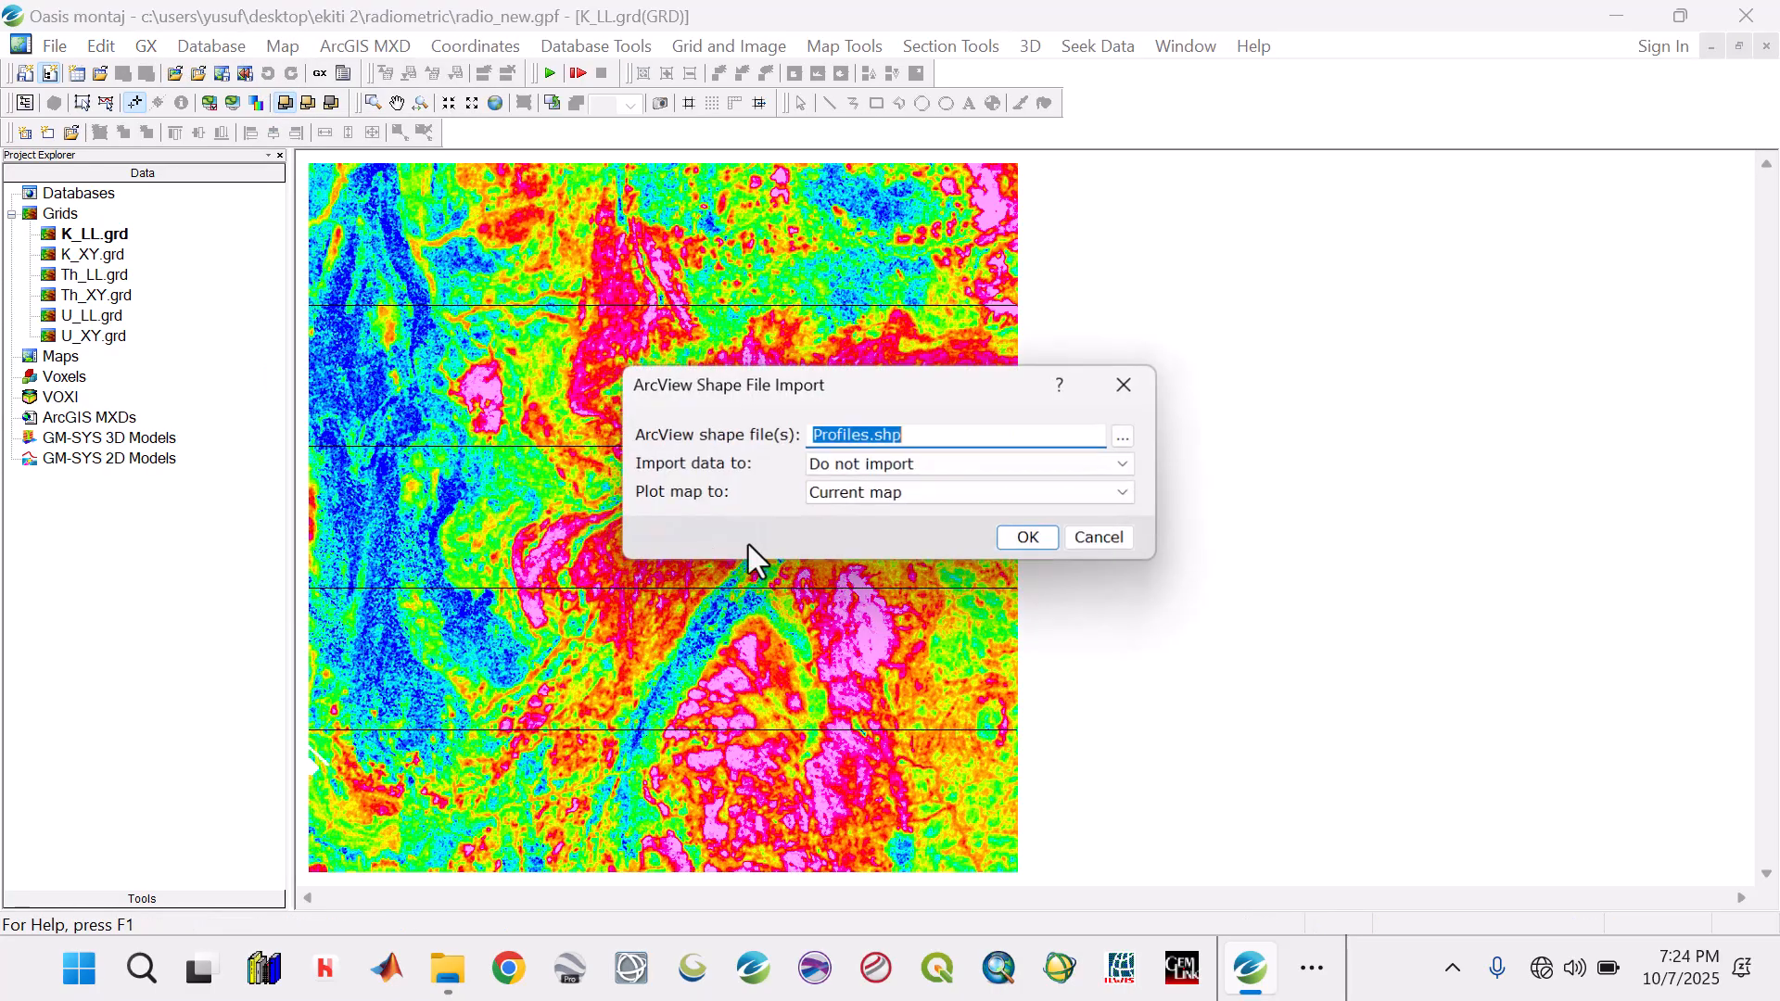
click(1126, 438)
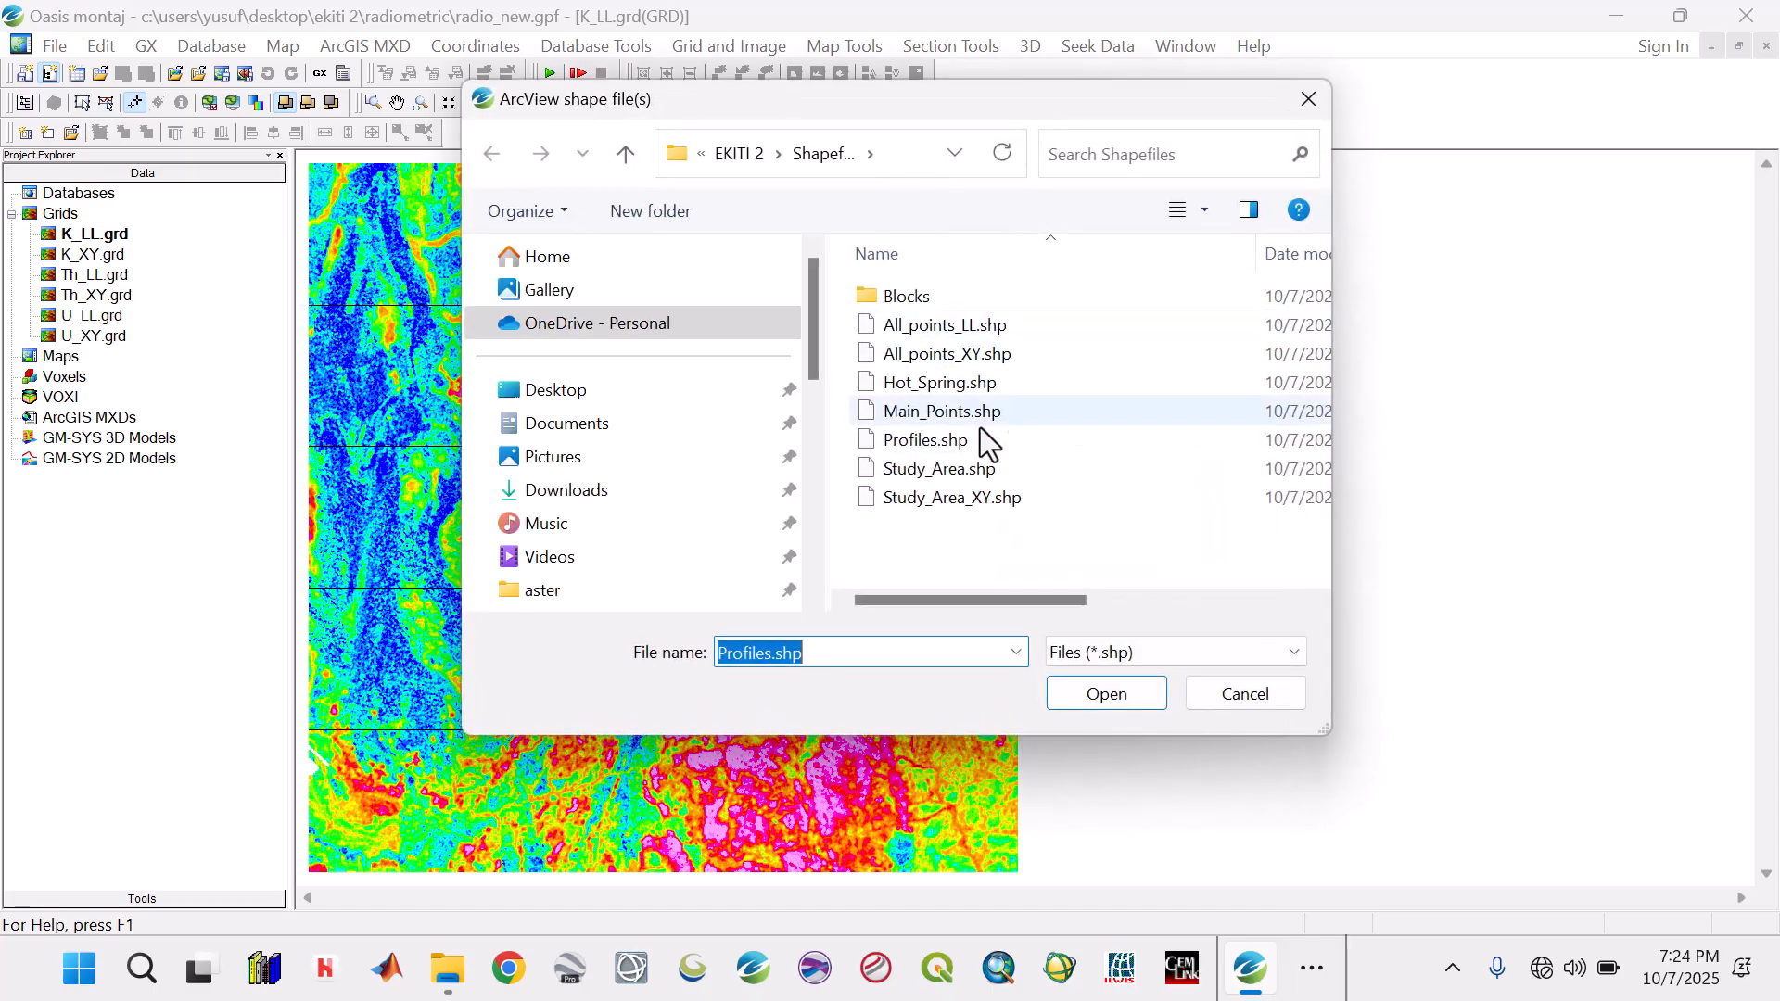
click(933, 315)
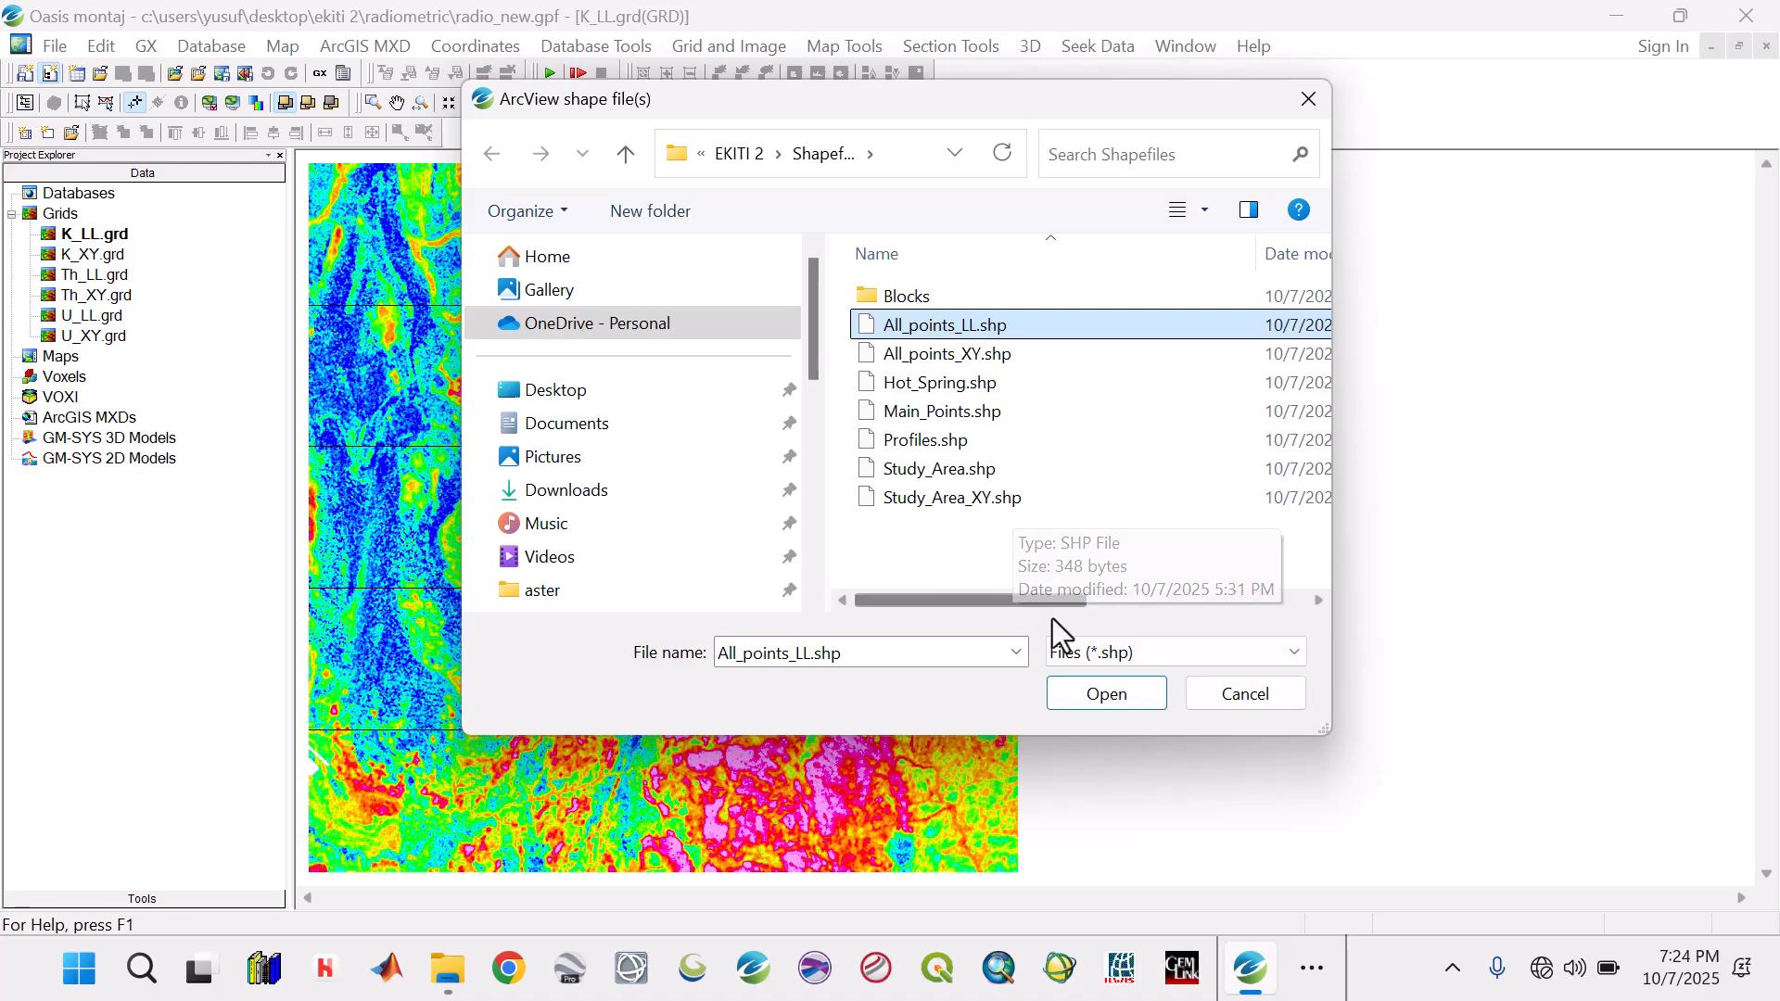
click(1092, 697)
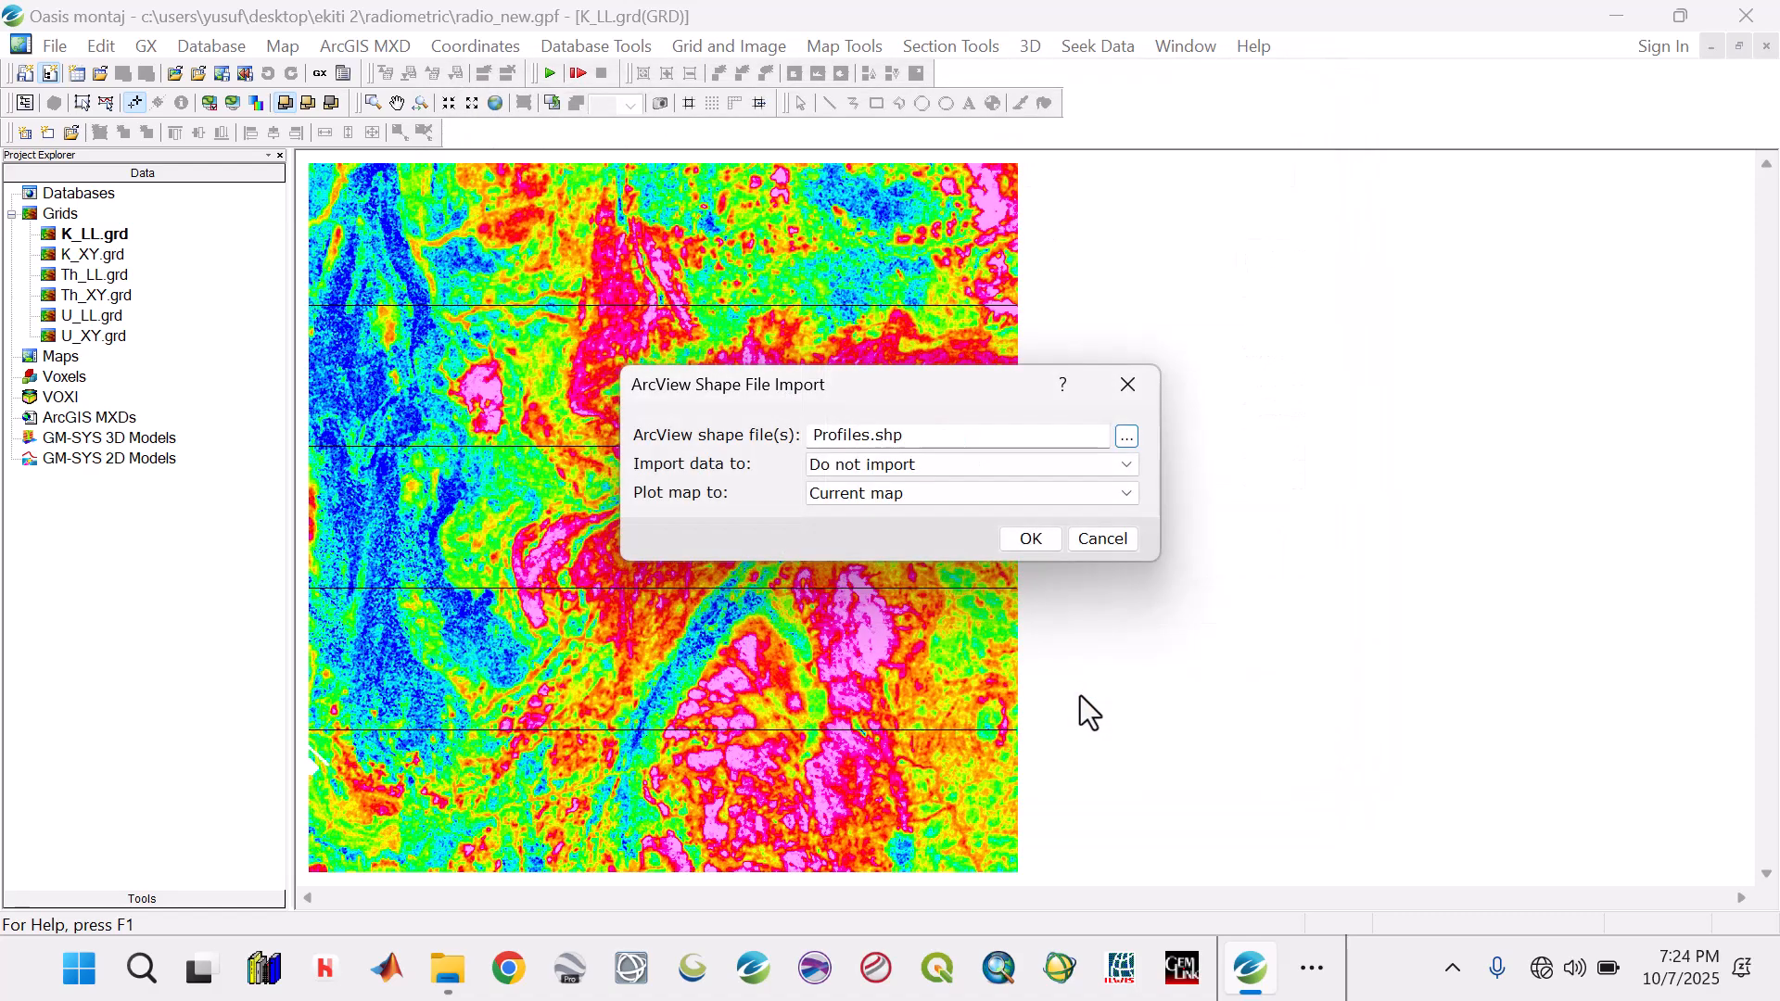
click(1029, 539)
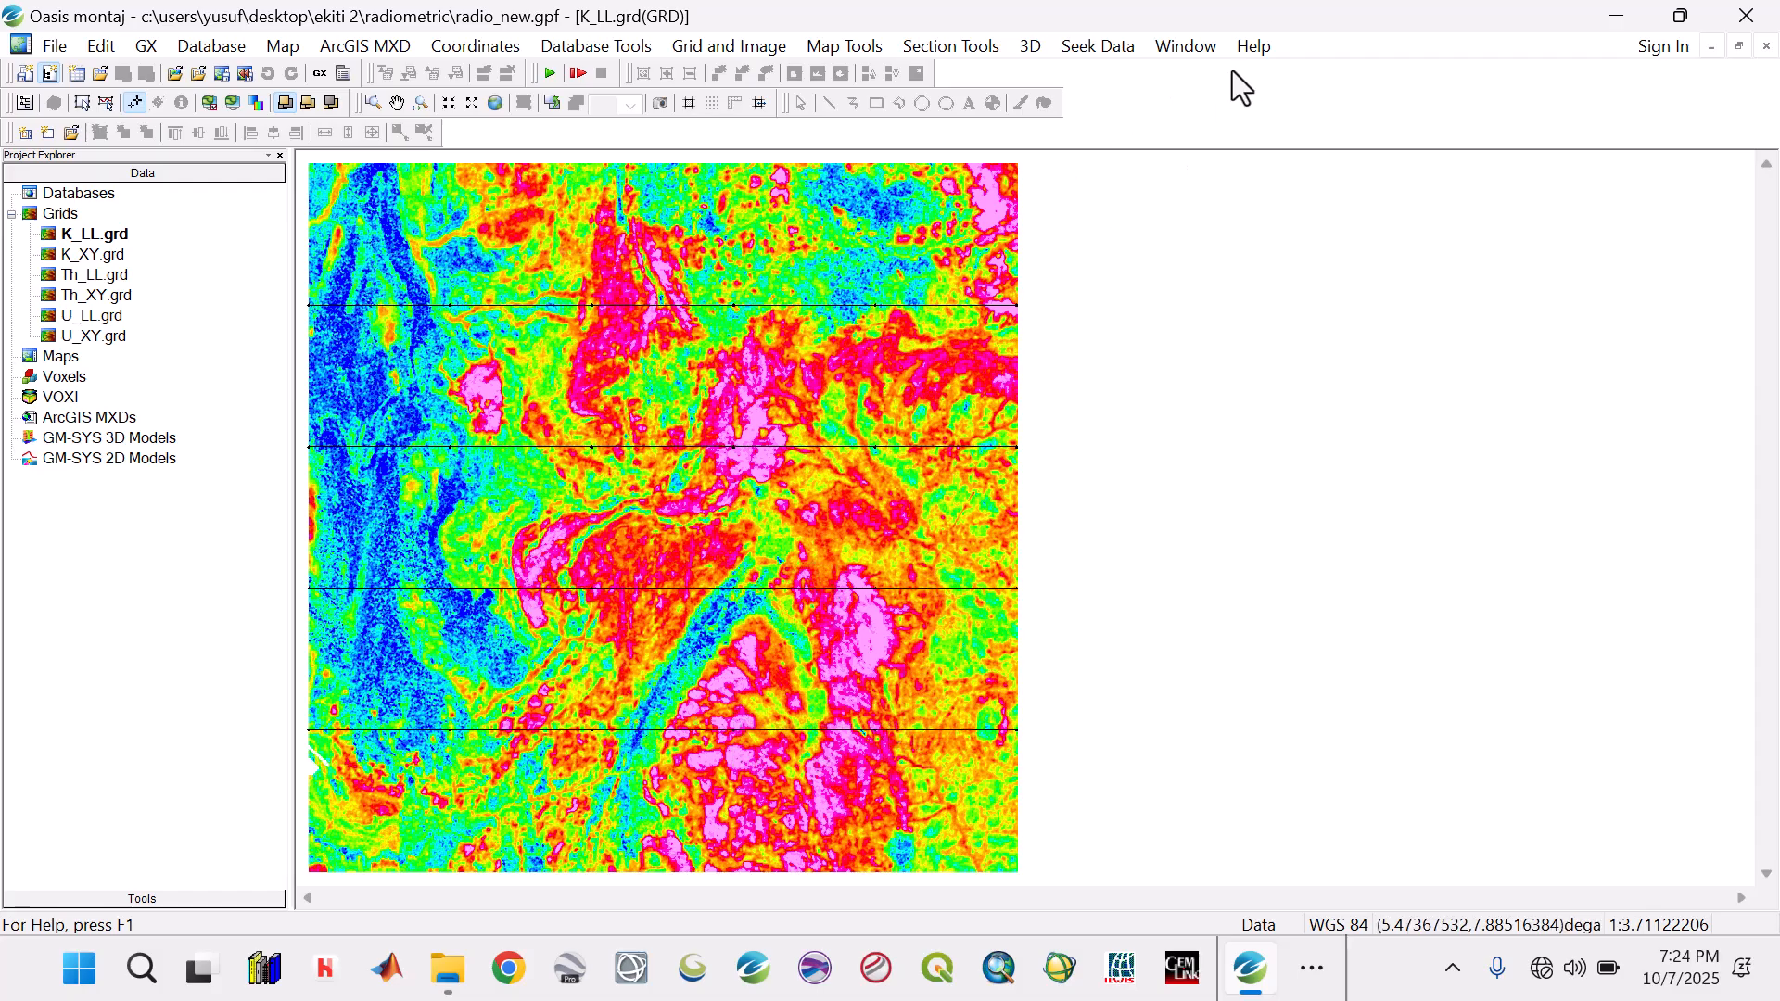
click(1618, 16)
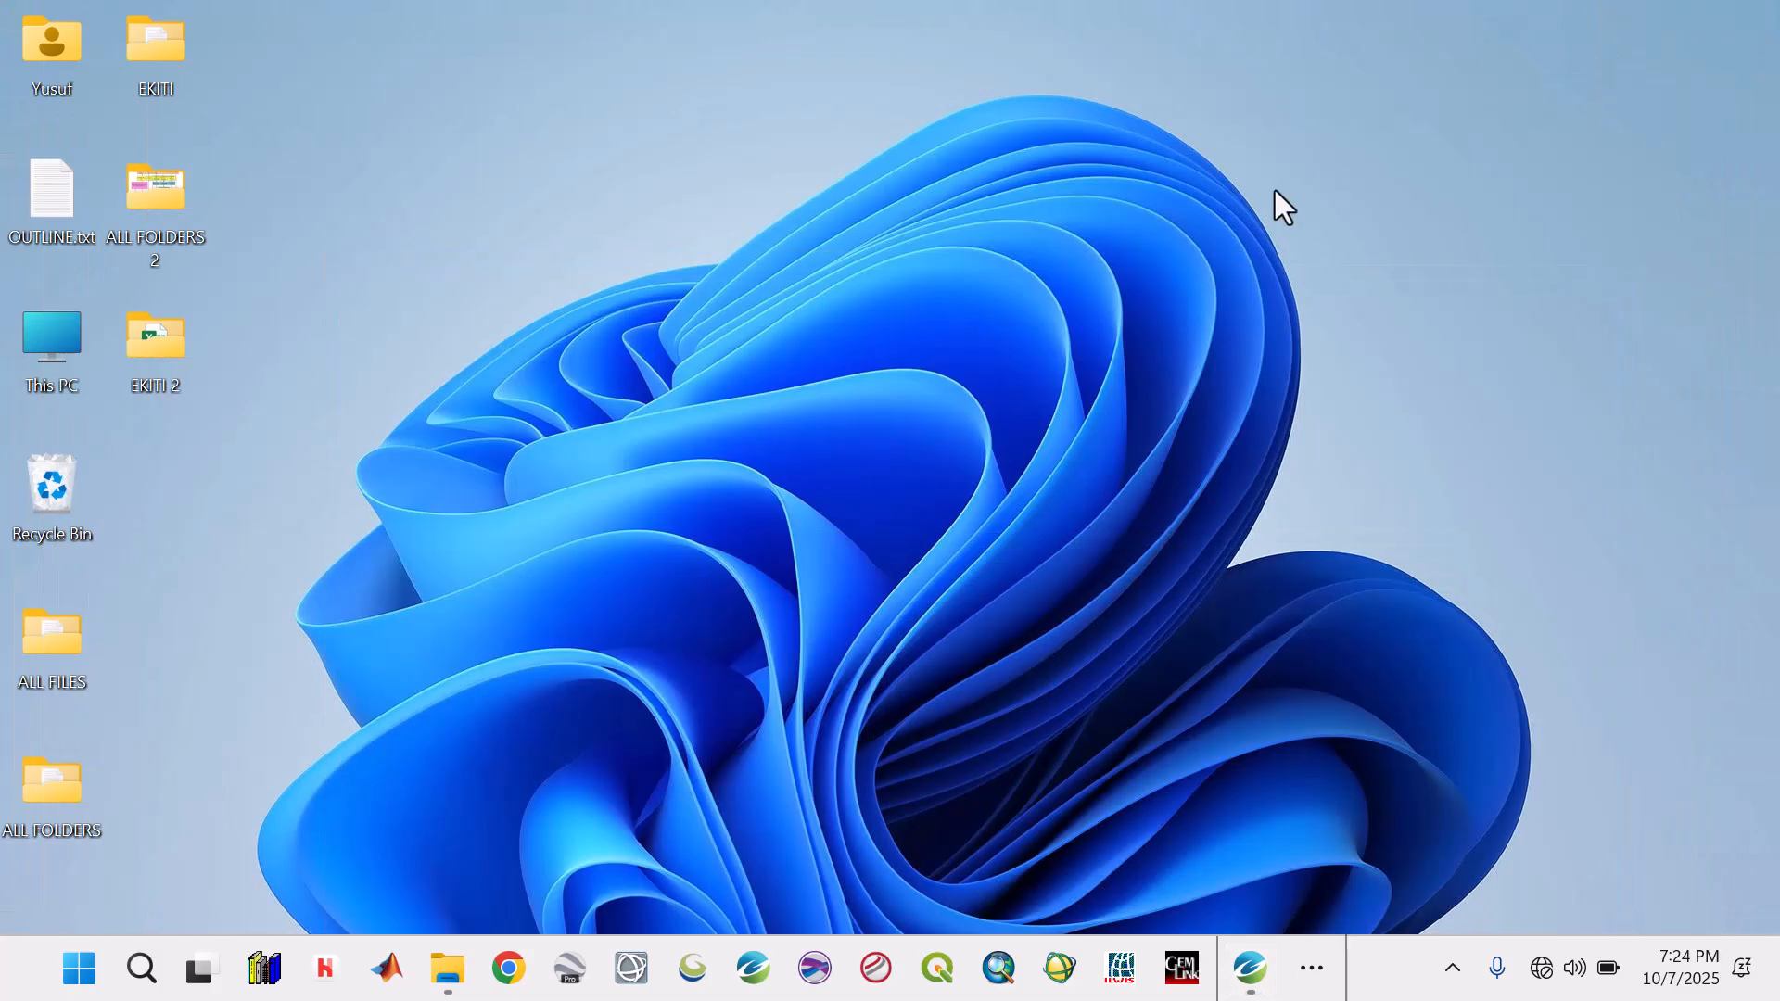